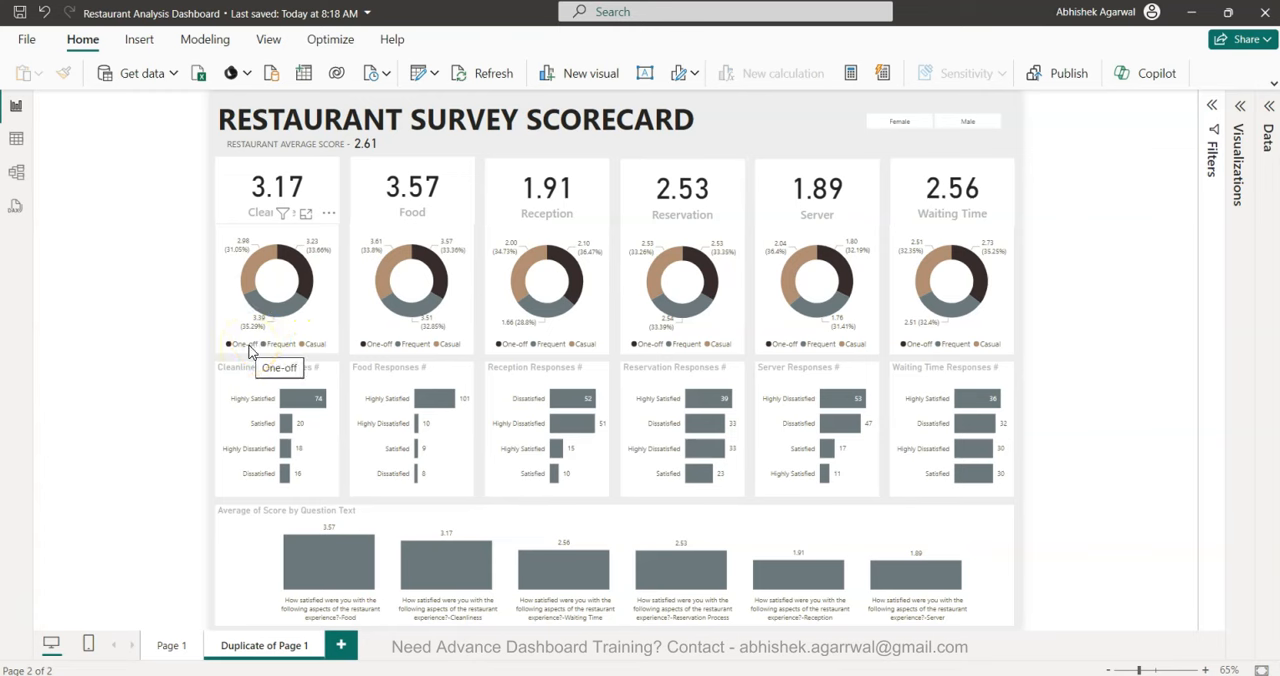
Examine the scorecard's customer-type donut charts, the response bar charts for each category and the average score by question chart.
click(283, 346)
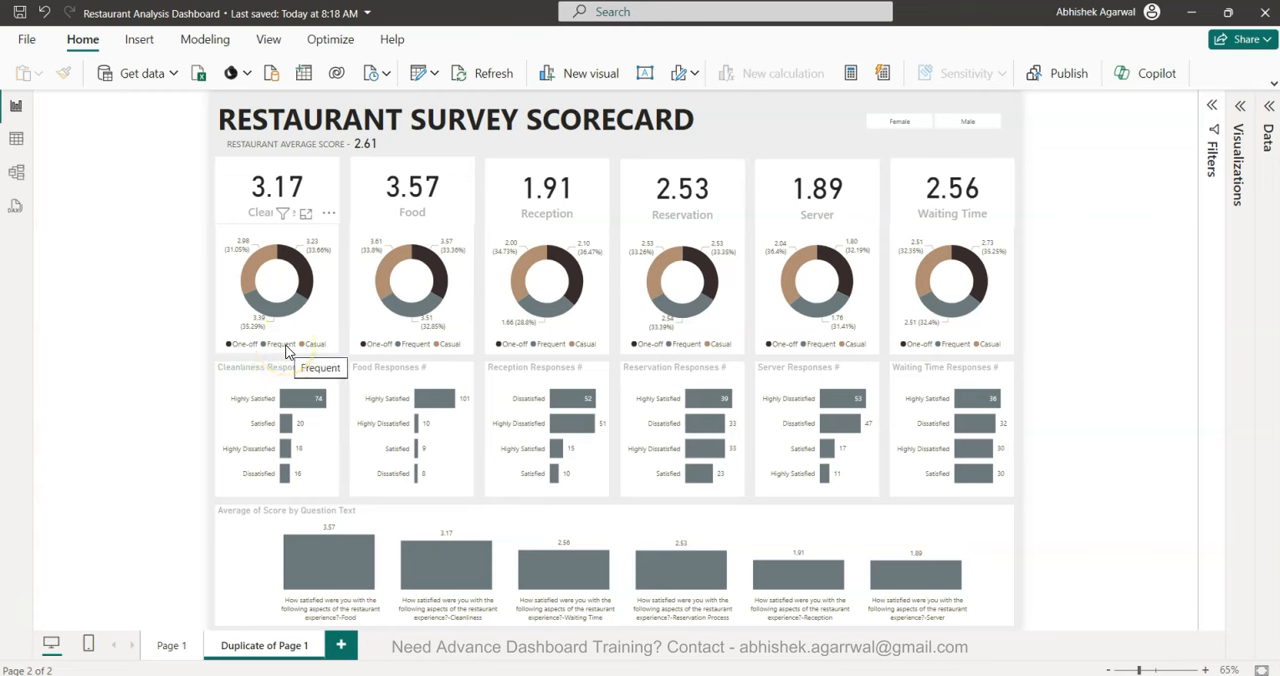
click(311, 346)
click(305, 350)
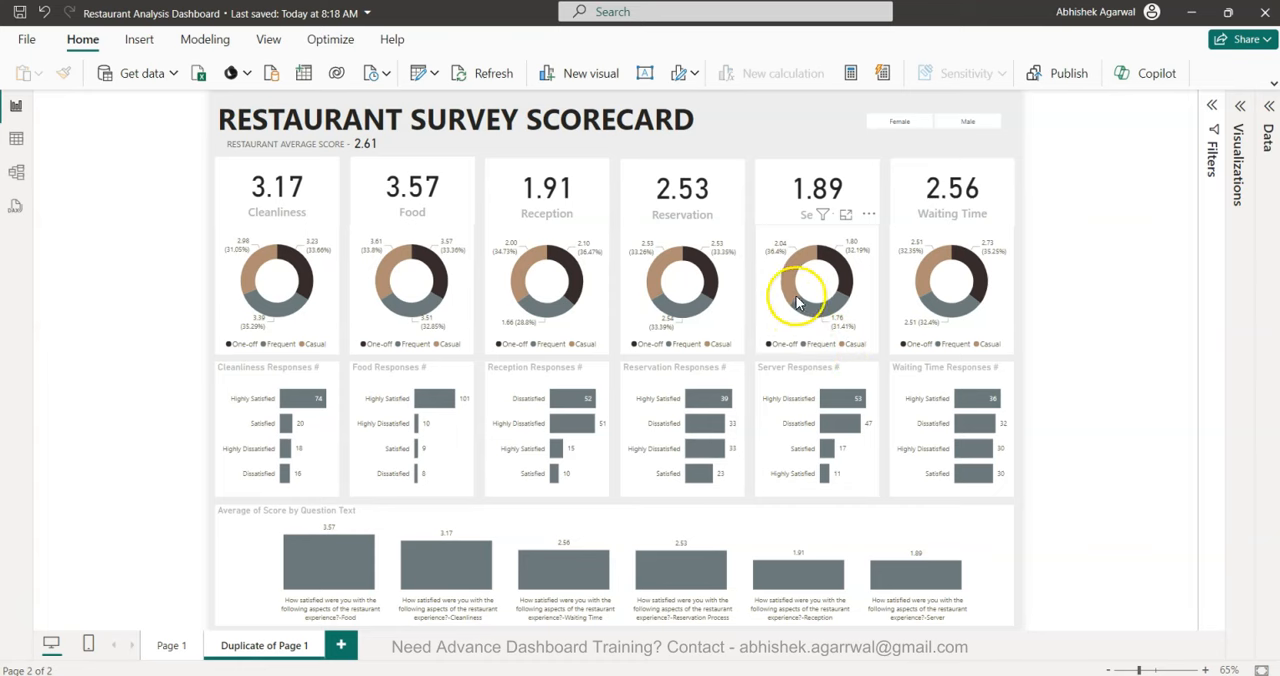
mouse_move(795, 298)
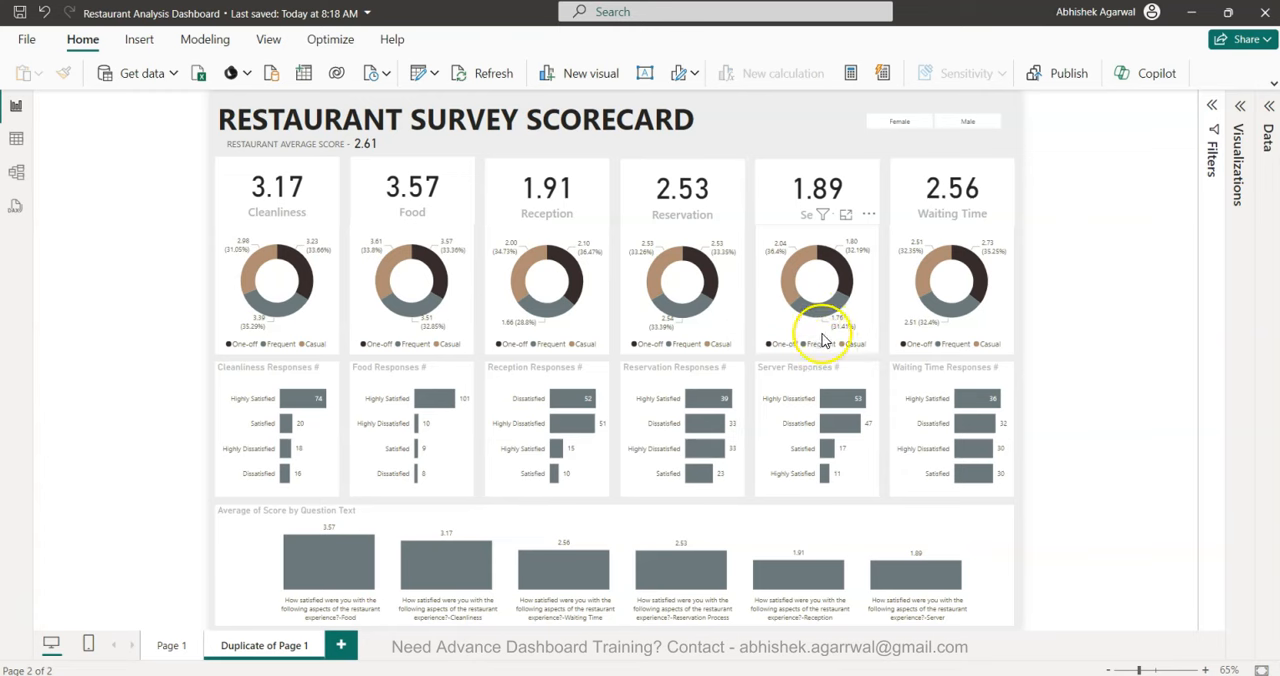
mouse_move(827, 318)
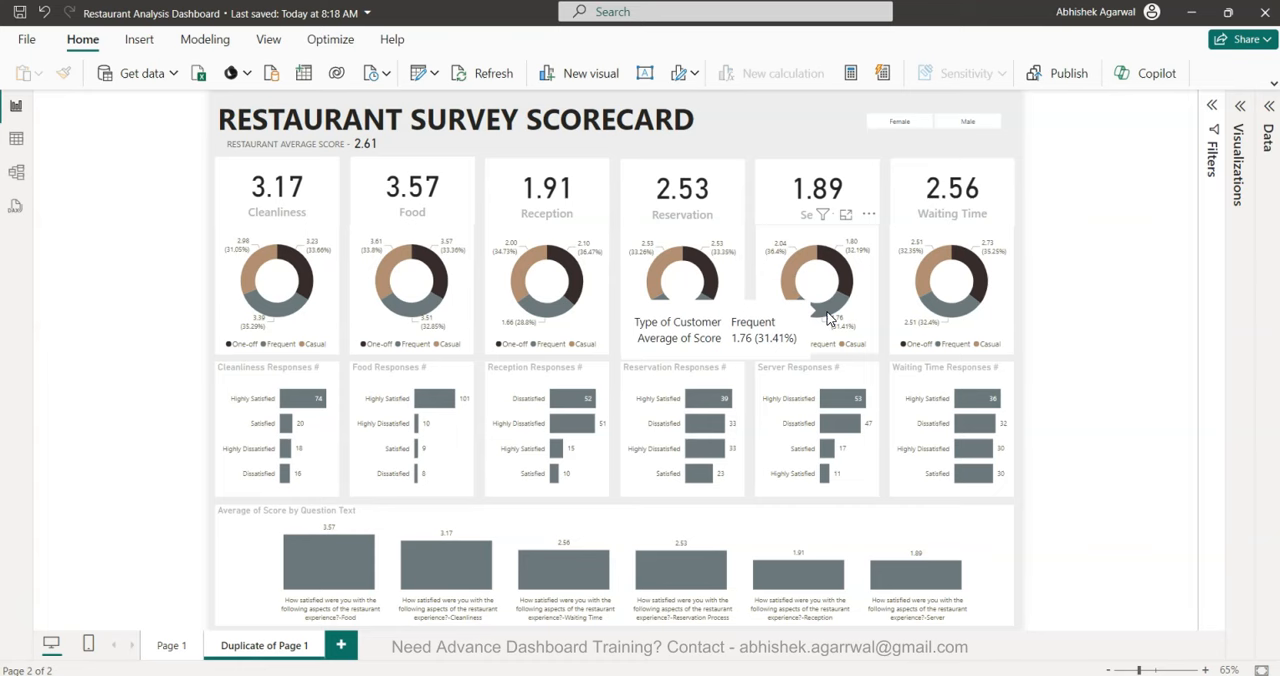
click(110, 298)
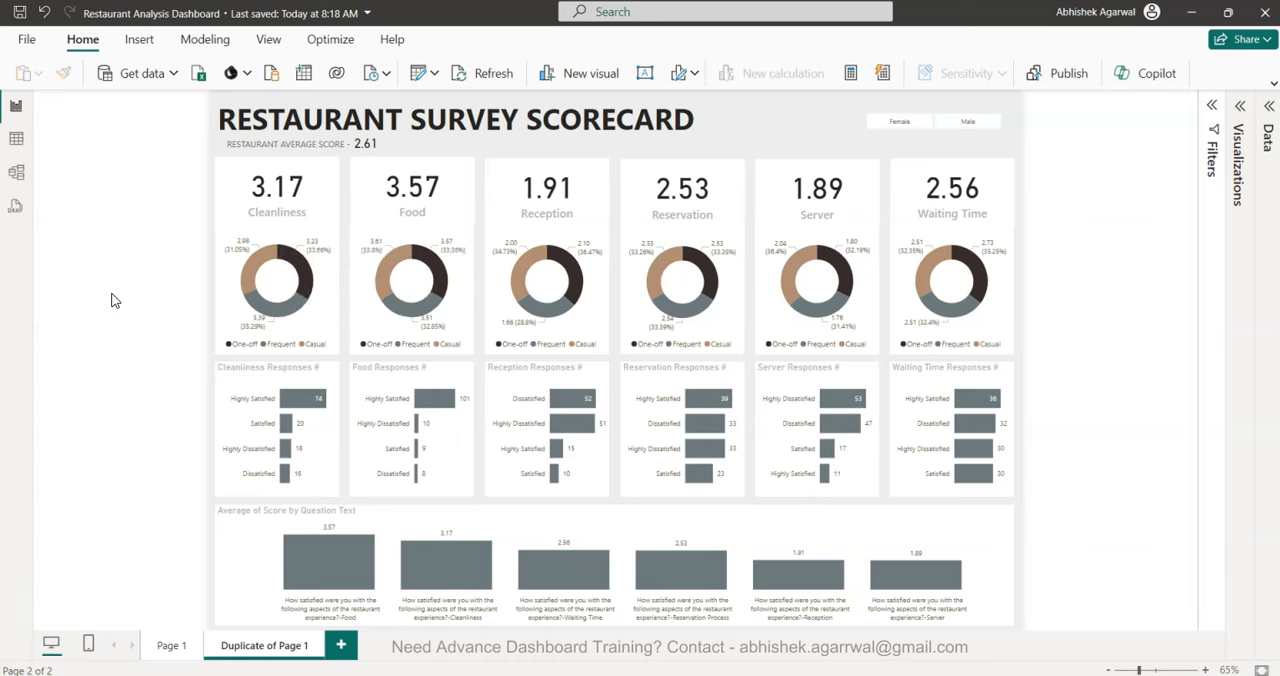
click(320, 460)
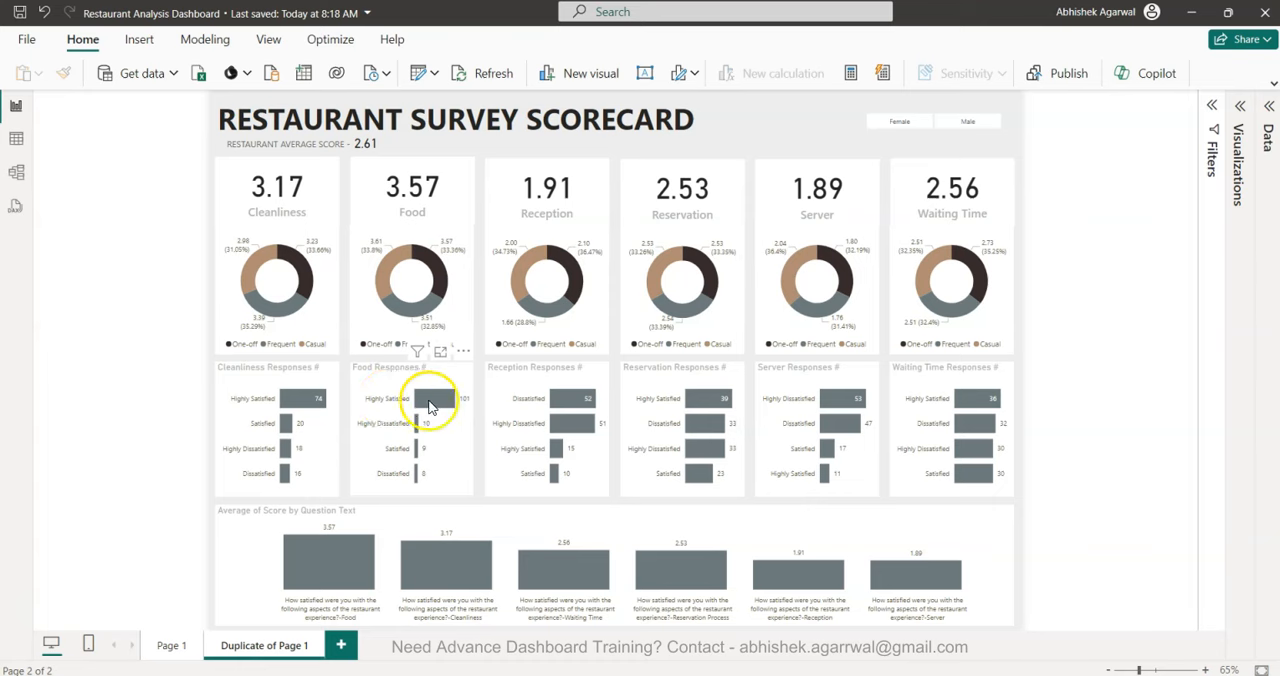
mouse_move(433, 405)
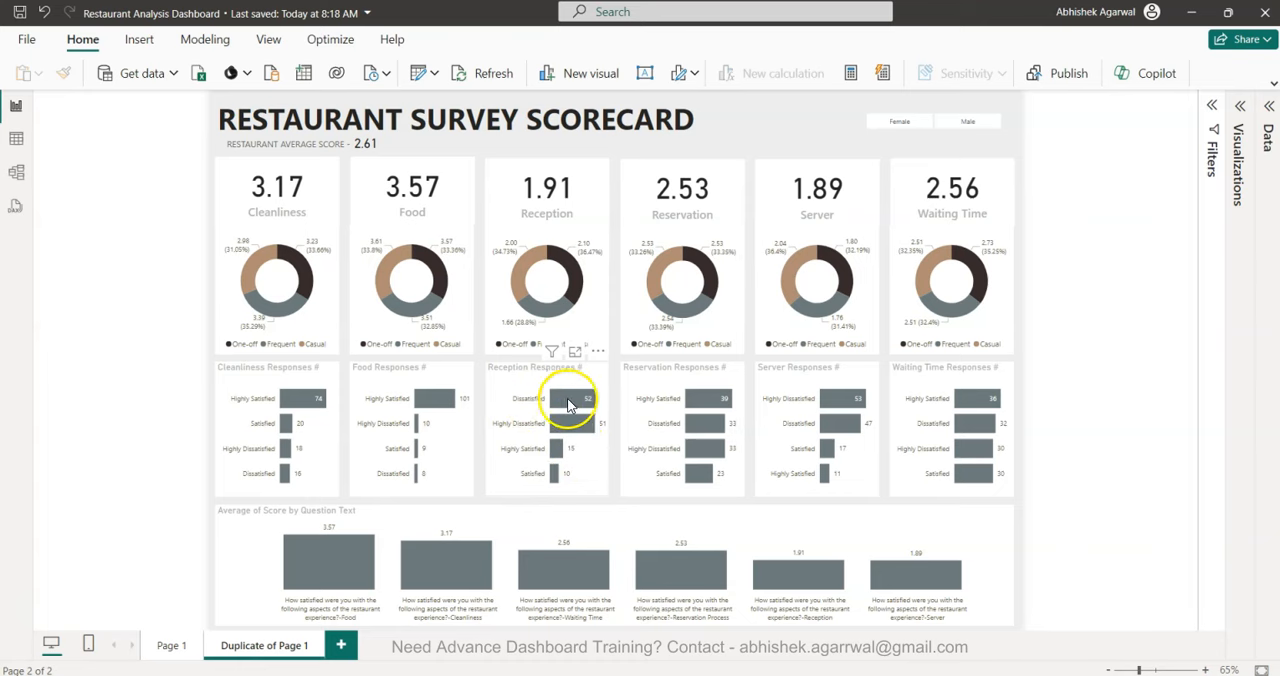
mouse_move(576, 404)
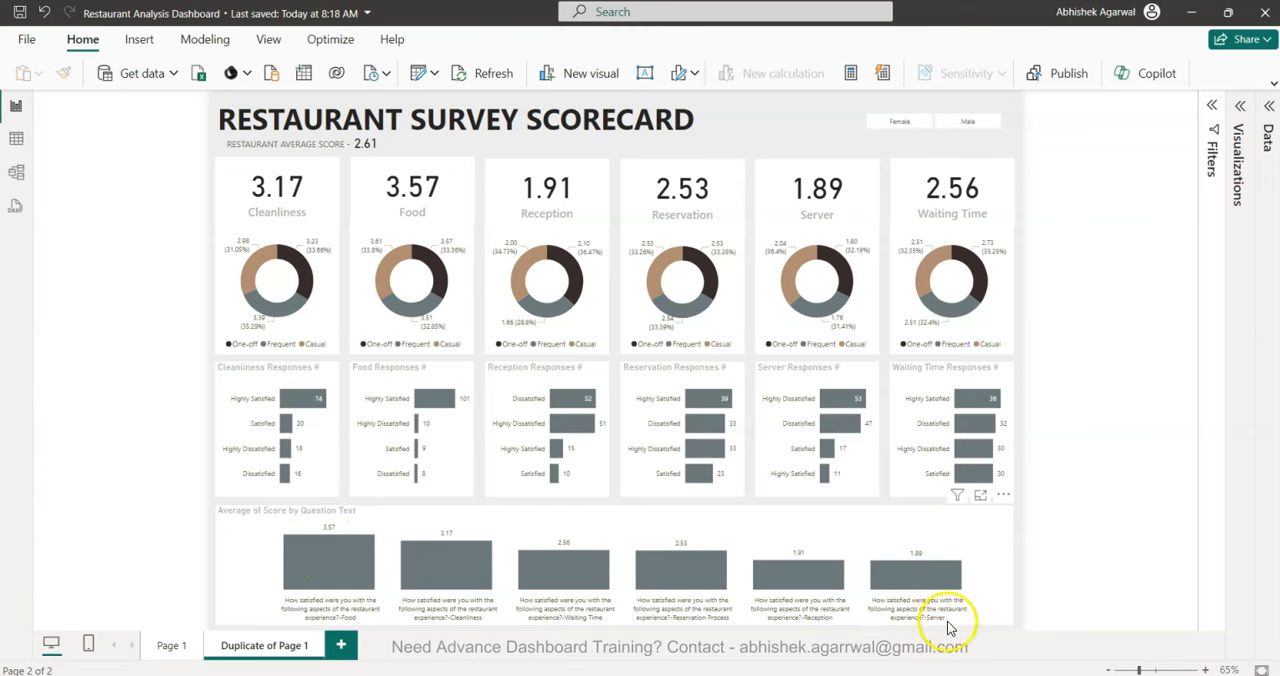
mouse_move(922, 574)
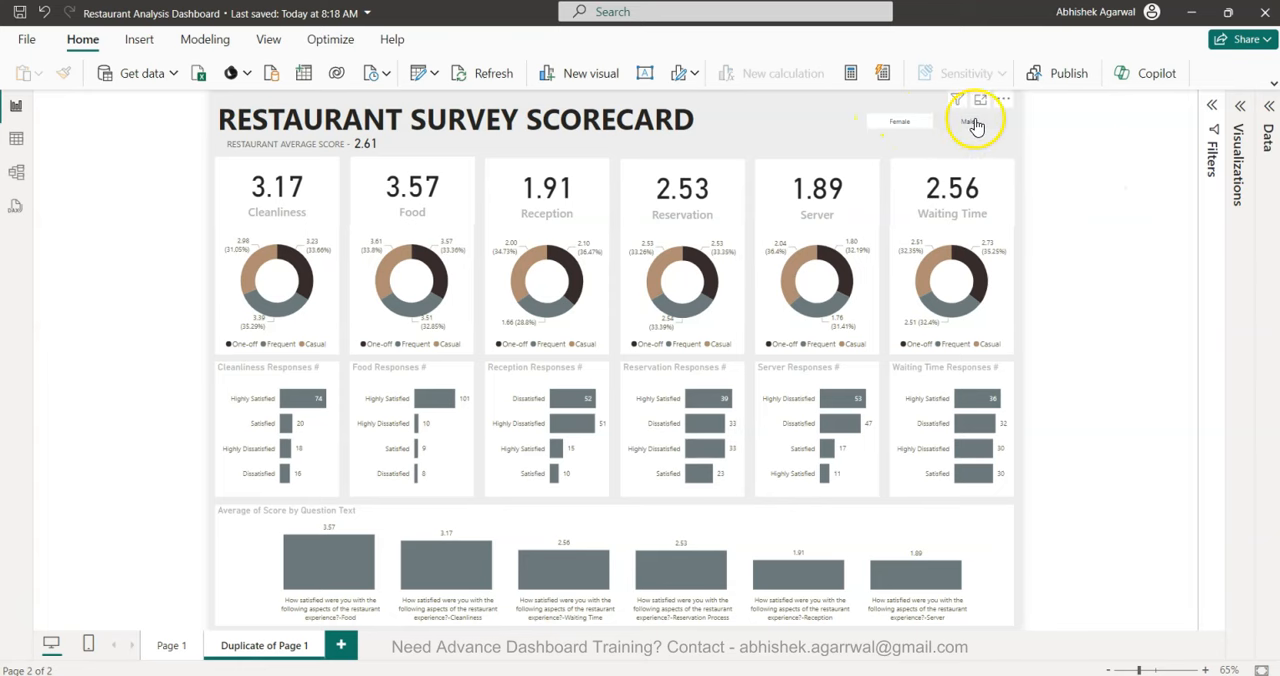
Preview the scorecard filtered to Female and to Male, and clear the gender filter.
click(899, 124)
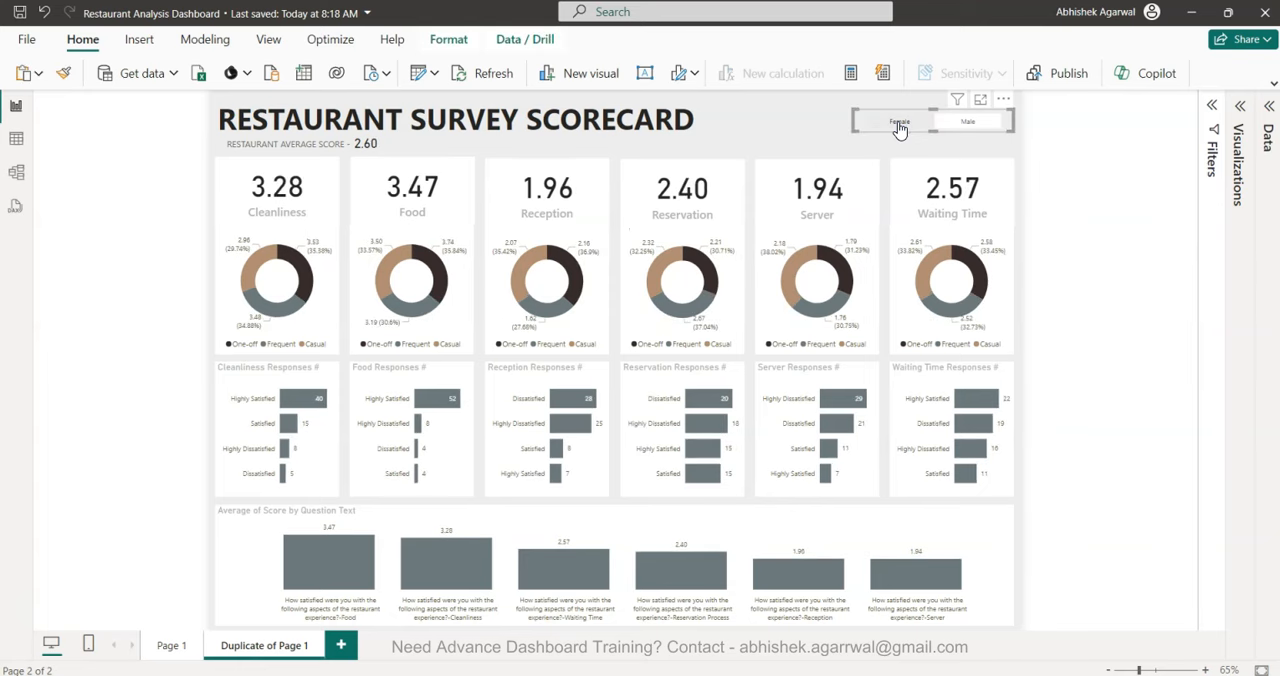
click(966, 124)
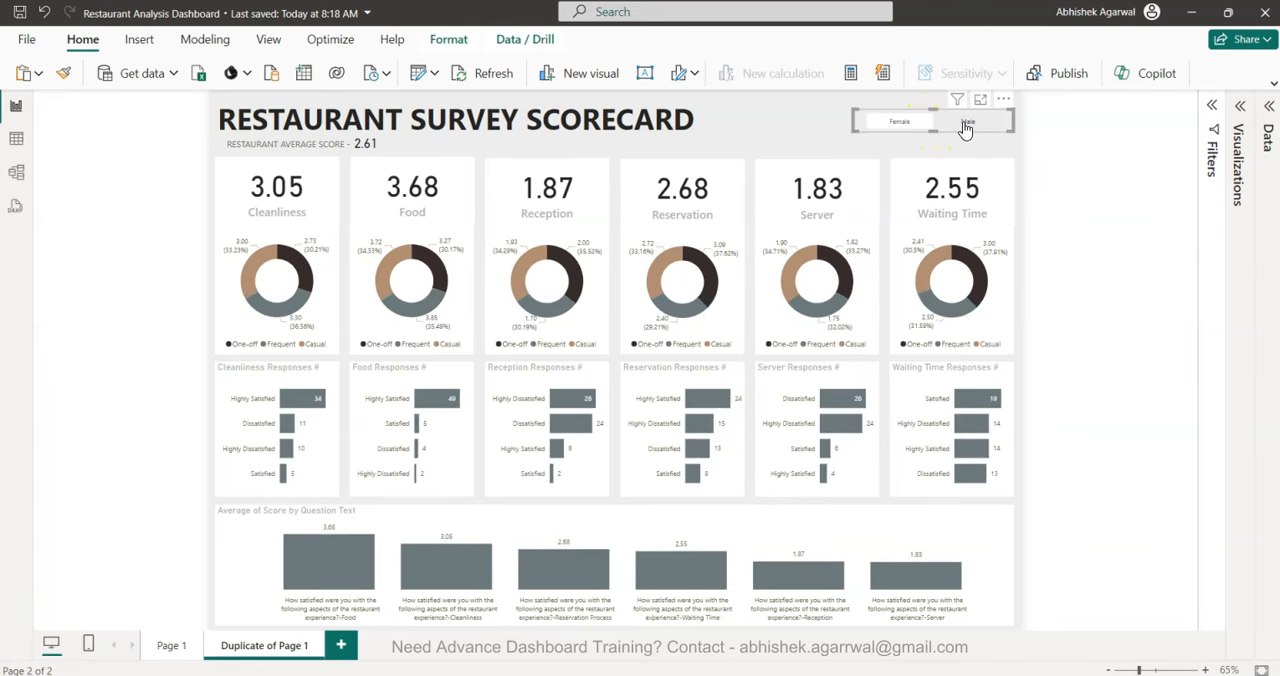
click(965, 126)
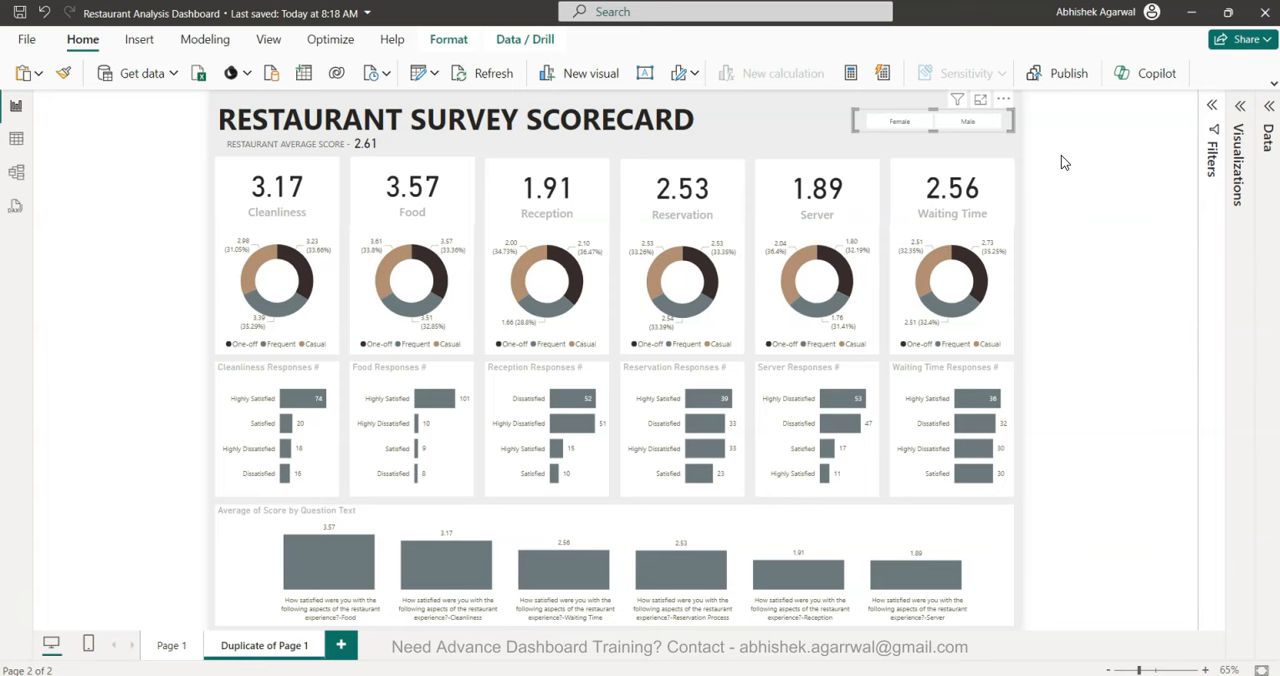
click(1072, 182)
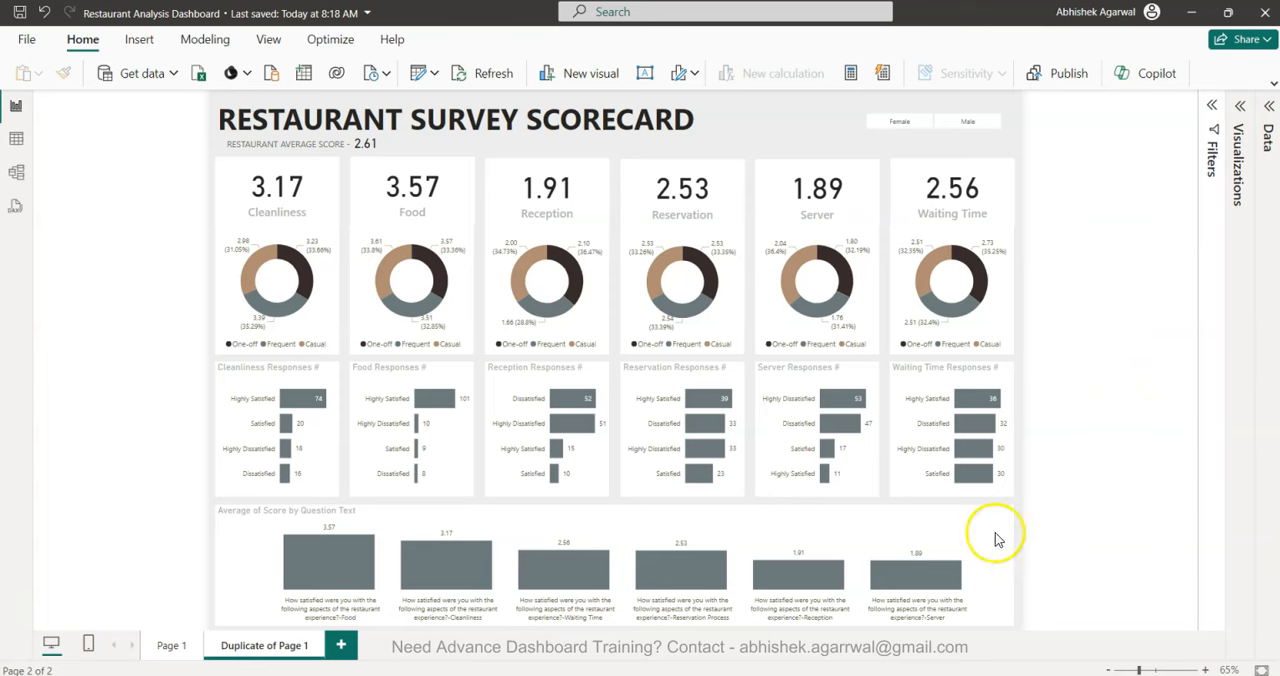
Switch to the Power BI Video Tutorials spreadsheet in Chrome and look over the listed video titles.
mouse_move(837, 675)
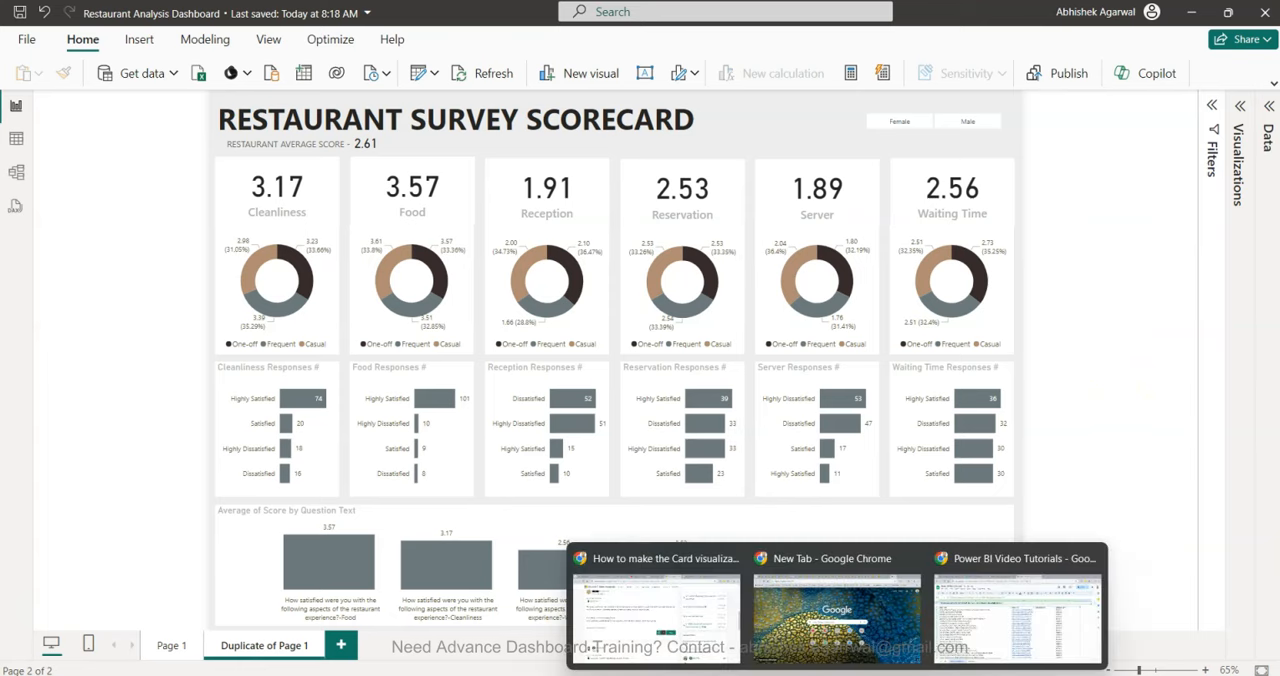
click(996, 625)
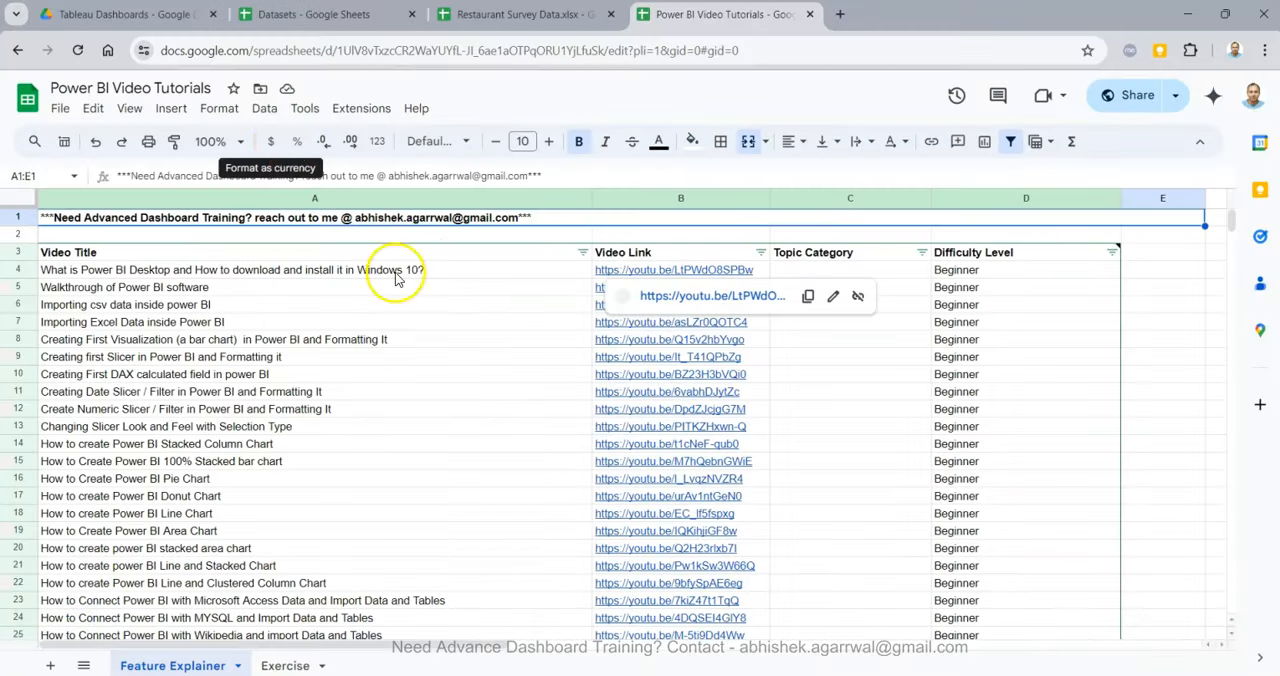
click(404, 323)
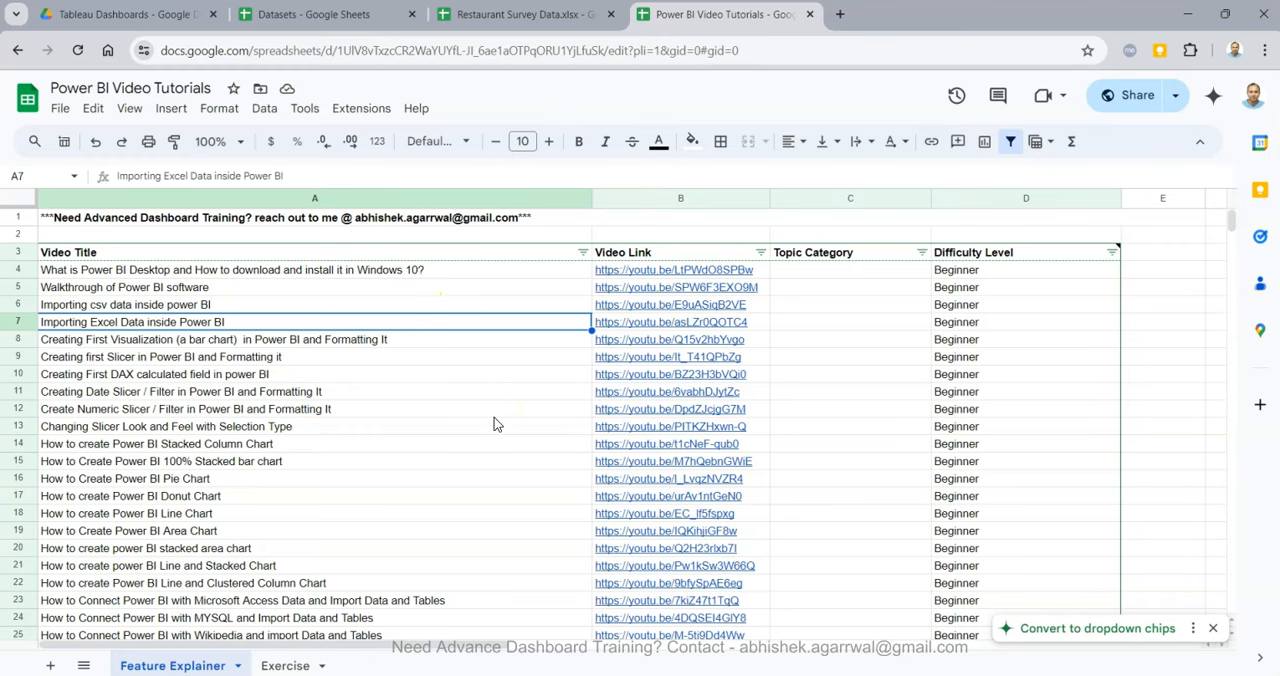
click(378, 443)
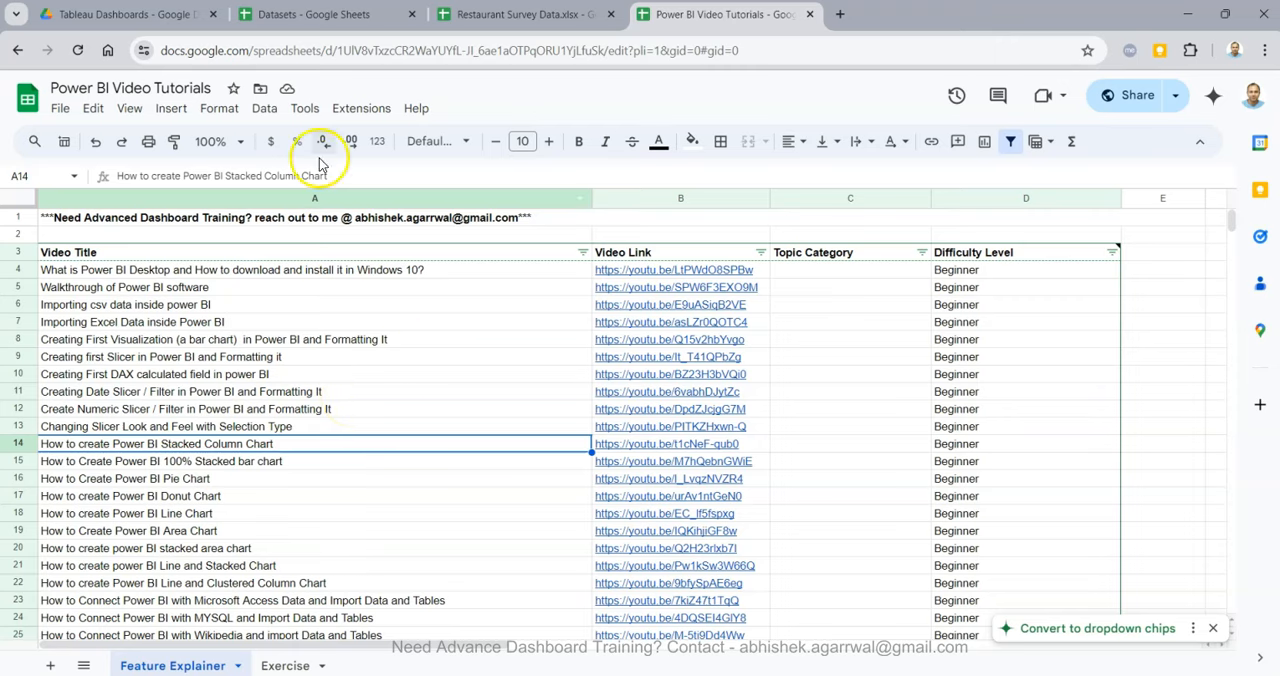
Open the parent Datasets folder in Google Drive and browse its files.
click(157, 15)
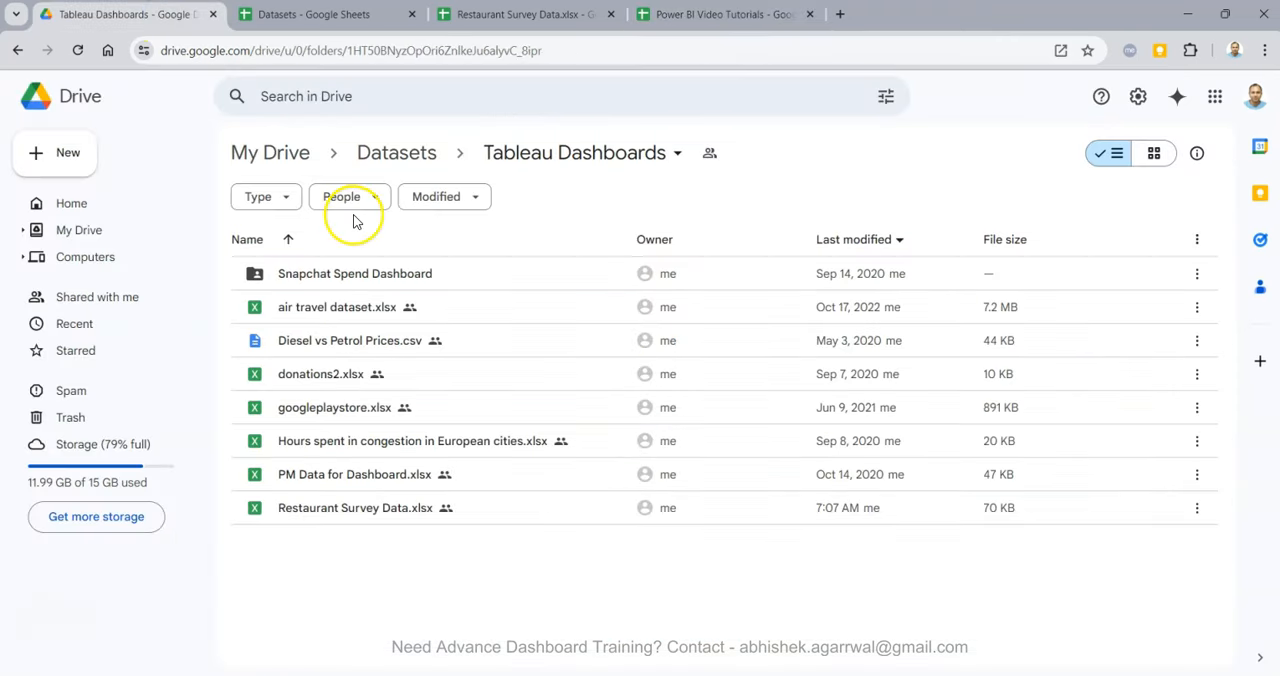
click(400, 152)
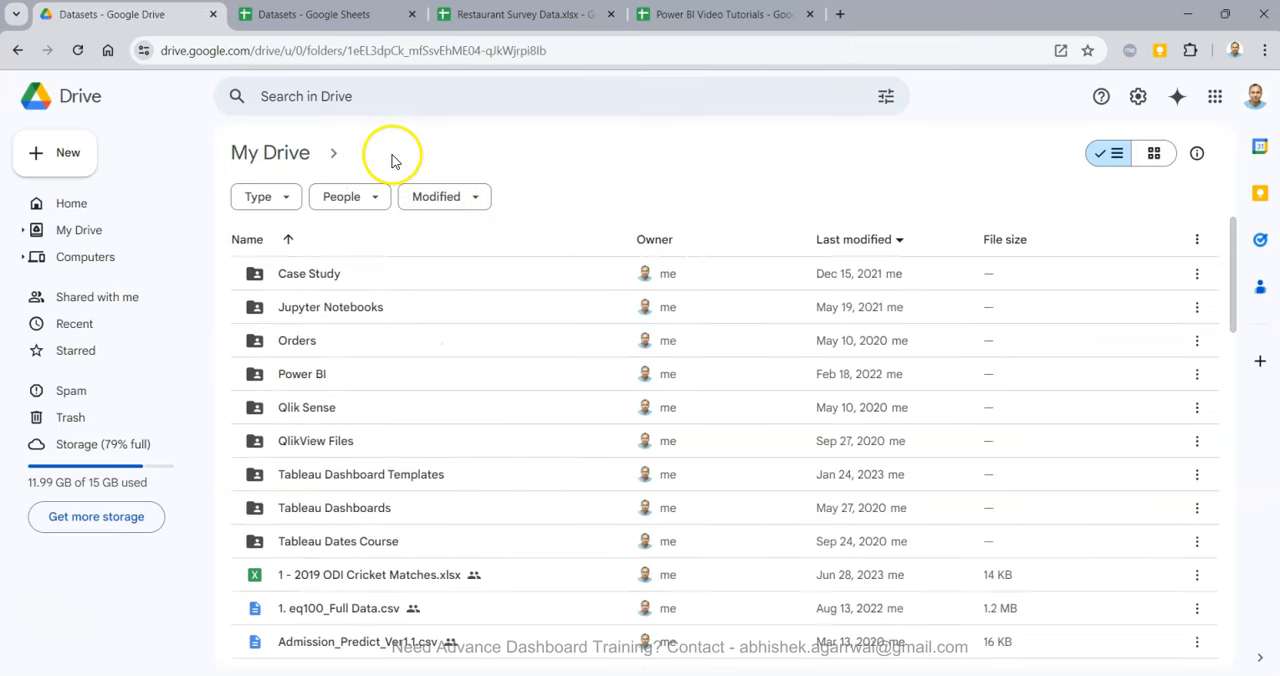
scroll(375, 587, down, 6)
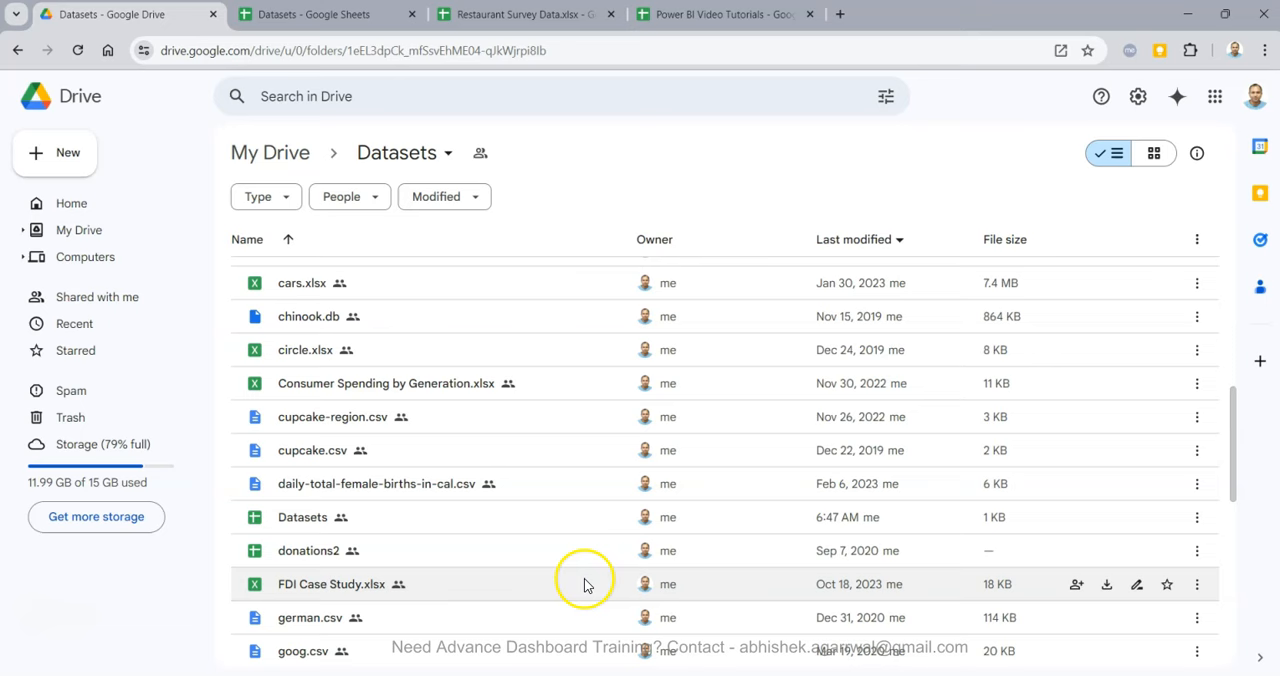
Bring up the Datasets spreadsheet and look through its dataset links down to Restaurant Survey Data.
click(296, 22)
scroll(343, 402, down, 1)
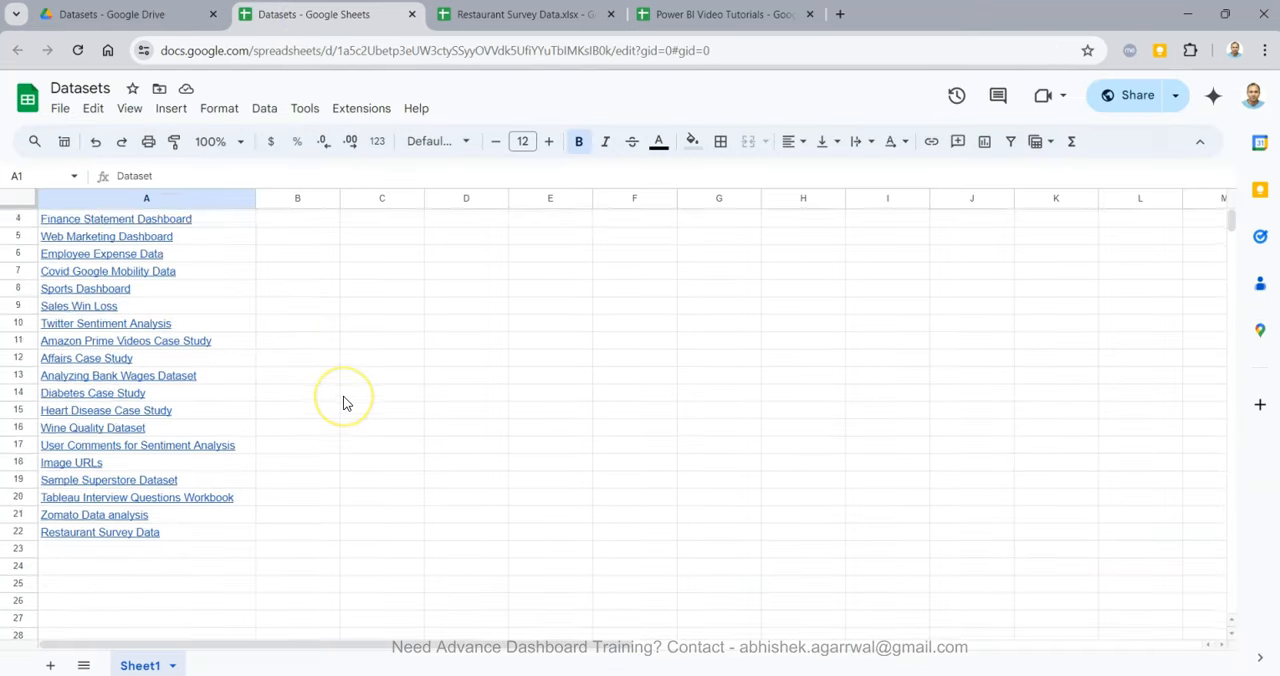
scroll(343, 402, down, 2)
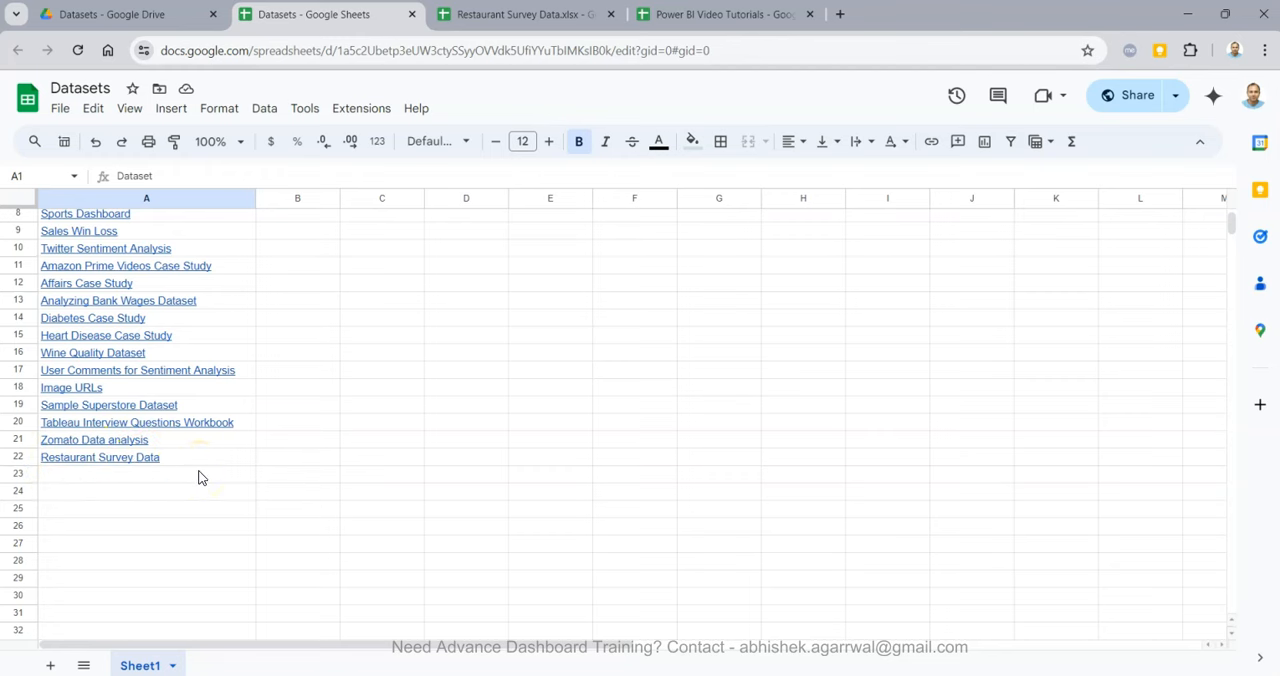
In the Restaurant Survey Data spreadsheet, widen the Age (bin), Answer and Category columns so their headers are fully readable.
click(565, 20)
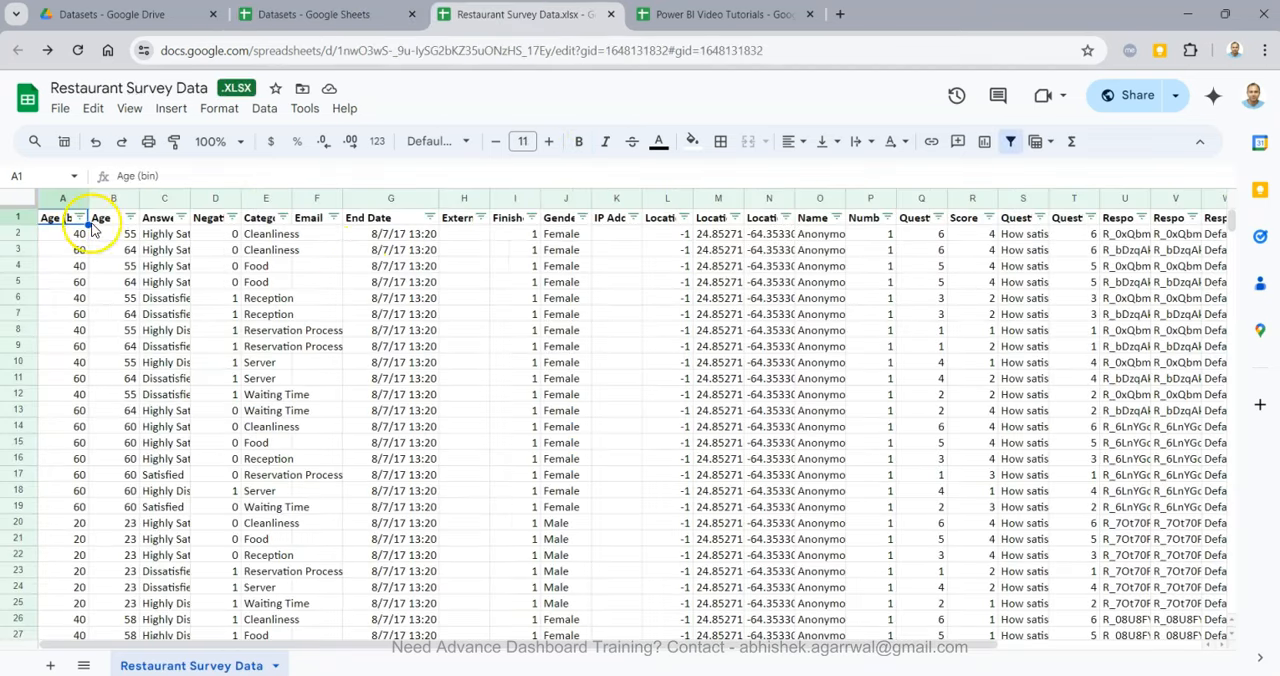
drag(84, 205, 125, 205)
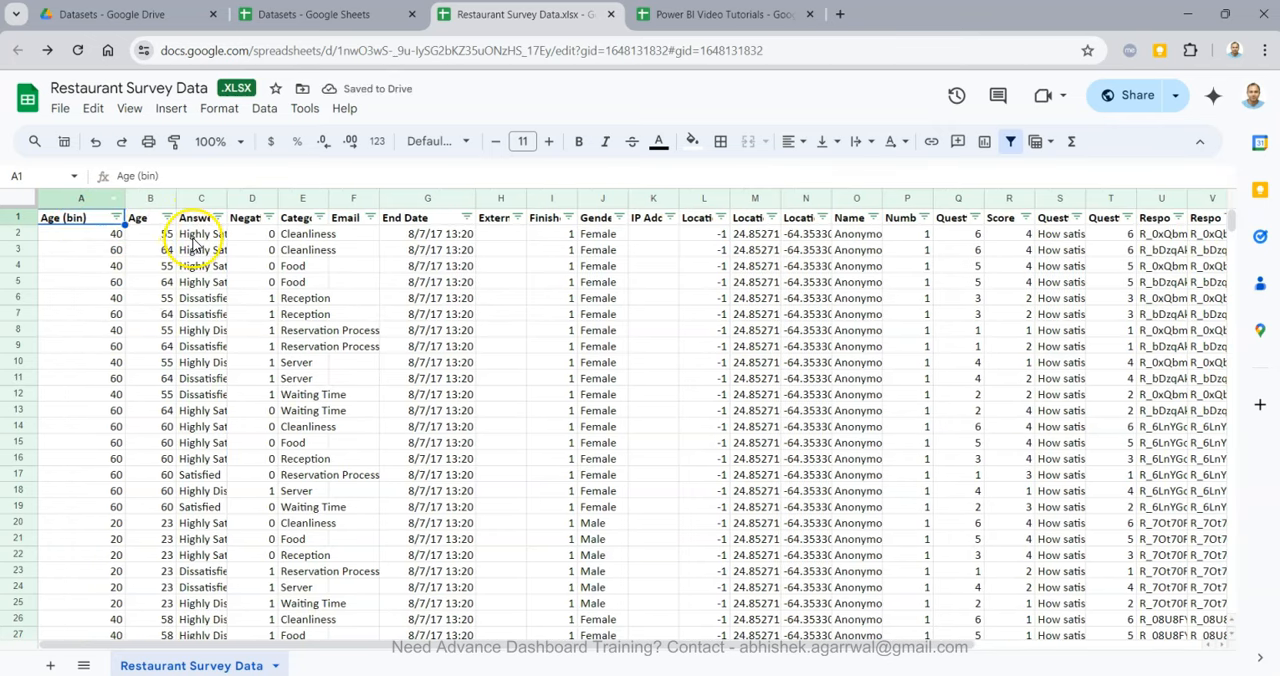
drag(226, 200, 281, 200)
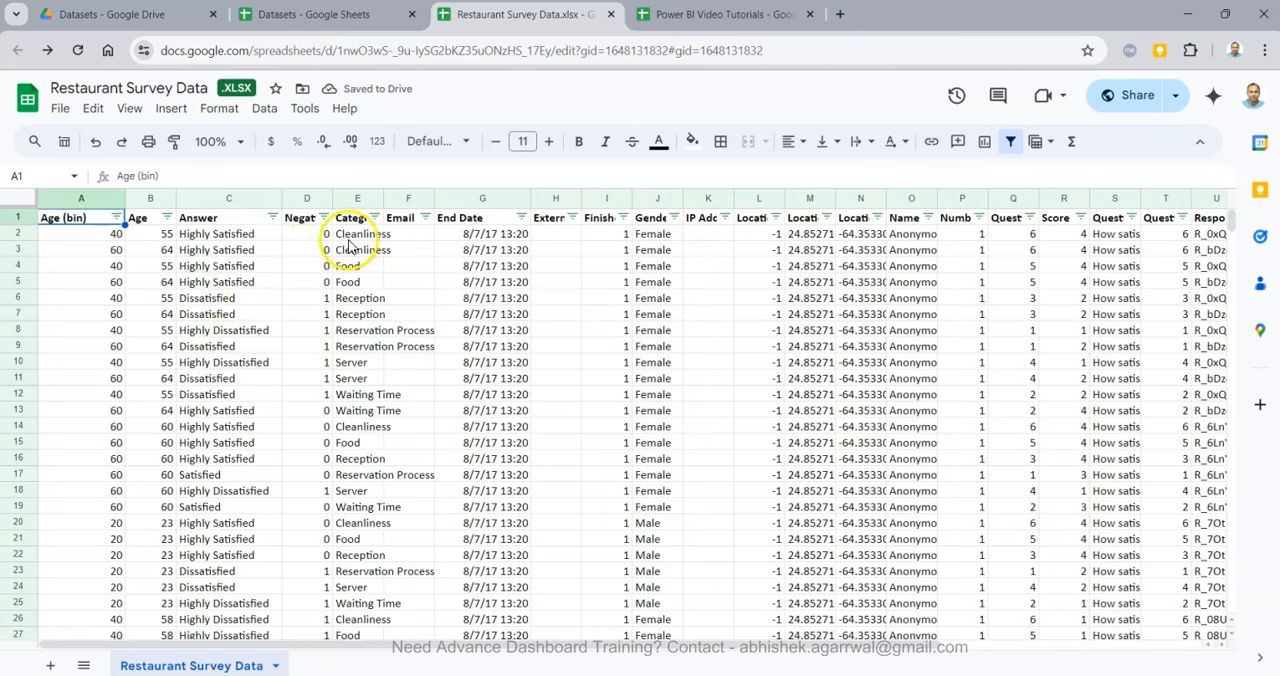
drag(383, 200, 427, 200)
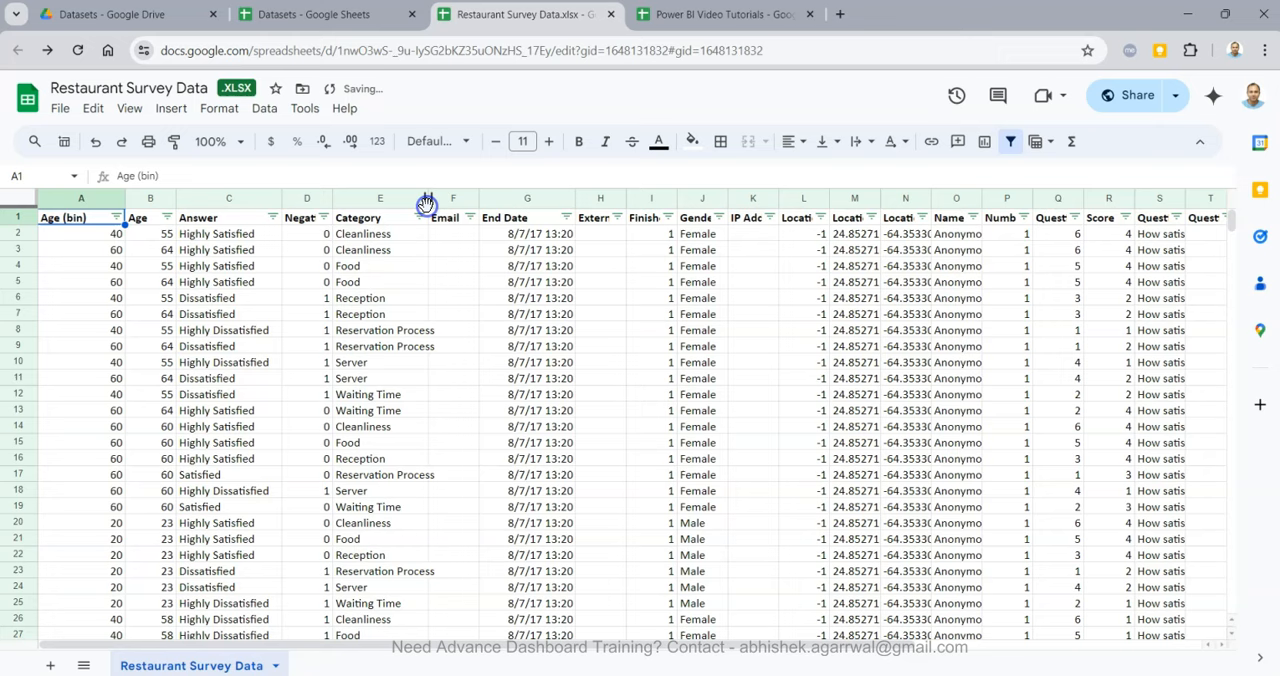
Check the distinct values of the End Date column in its filter list without applying a filter.
click(529, 251)
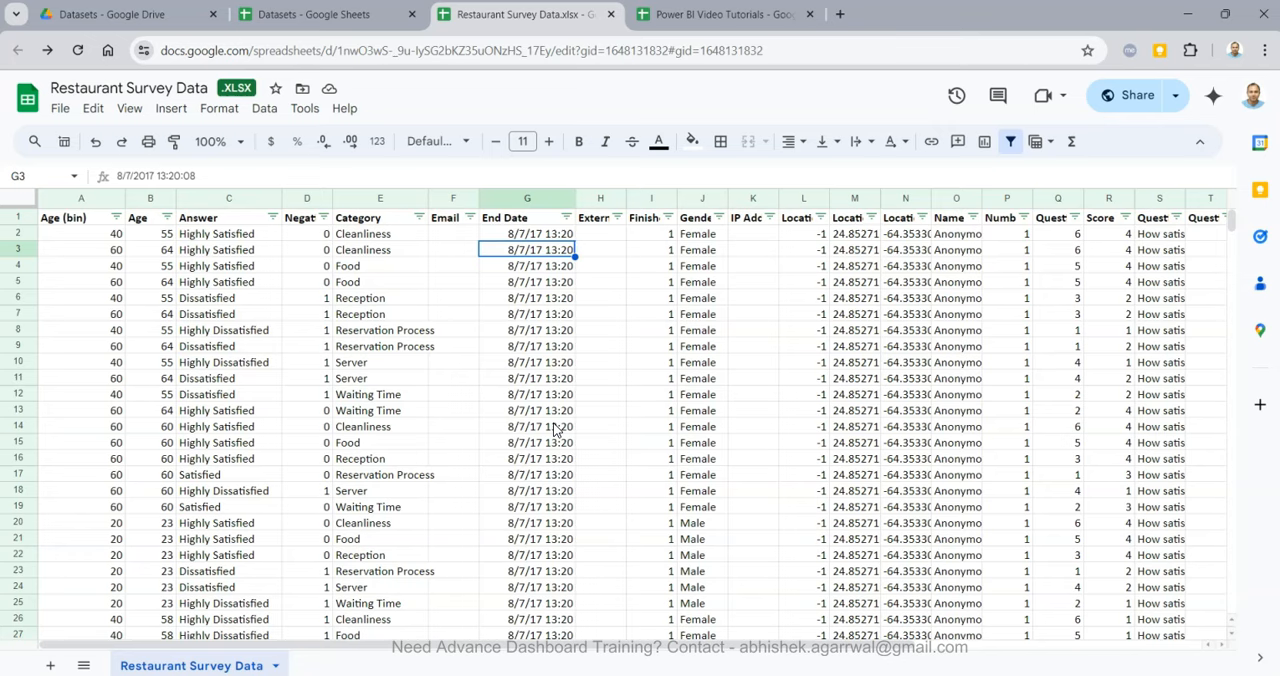
click(566, 218)
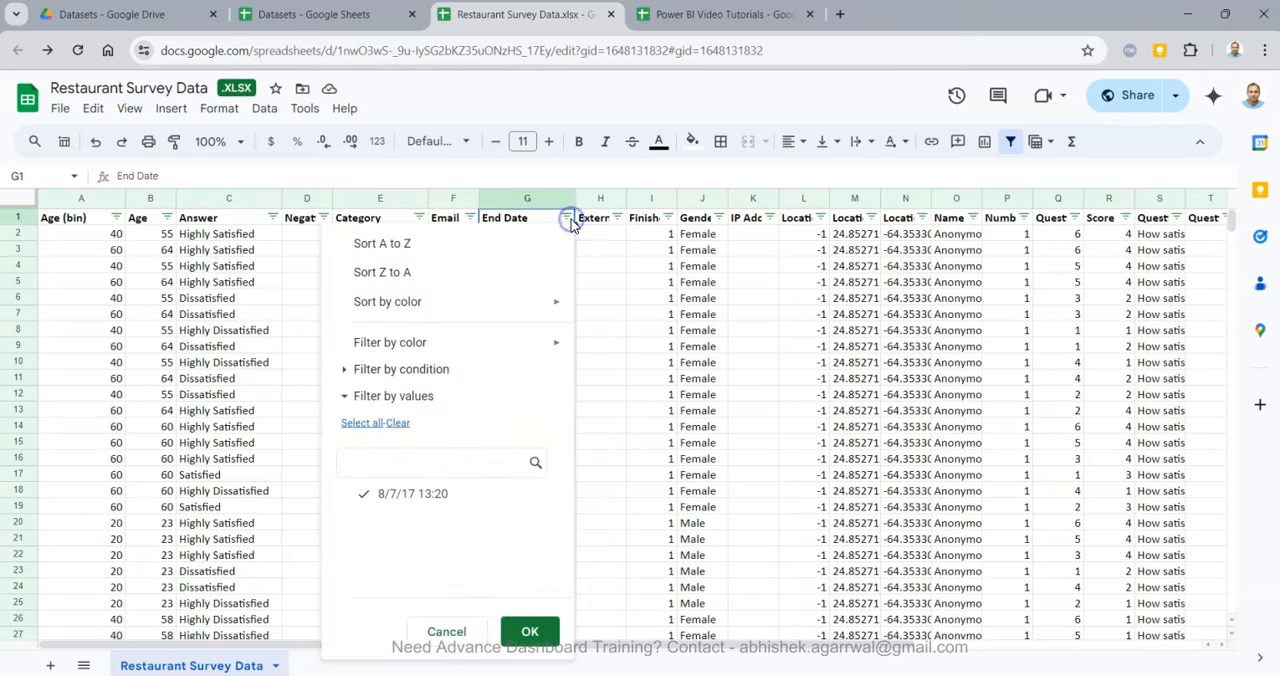
click(608, 457)
click(520, 380)
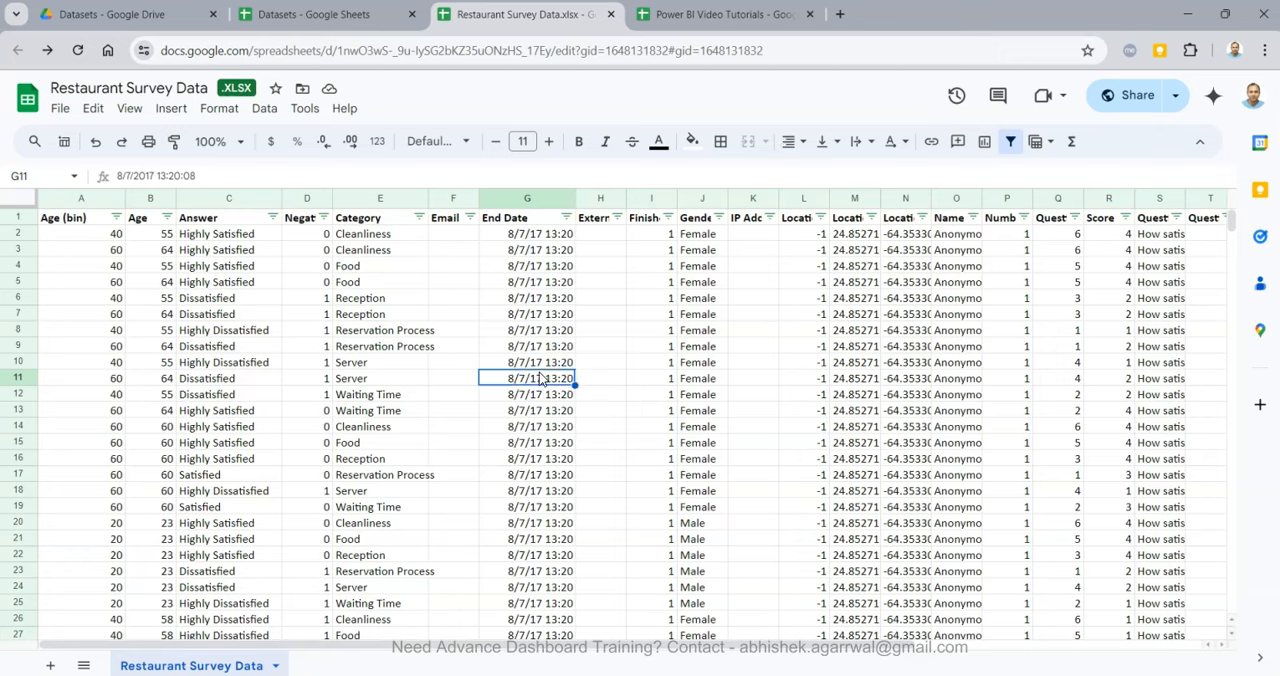
Inspect the Gender column and the two location coordinate columns of the survey data.
click(705, 235)
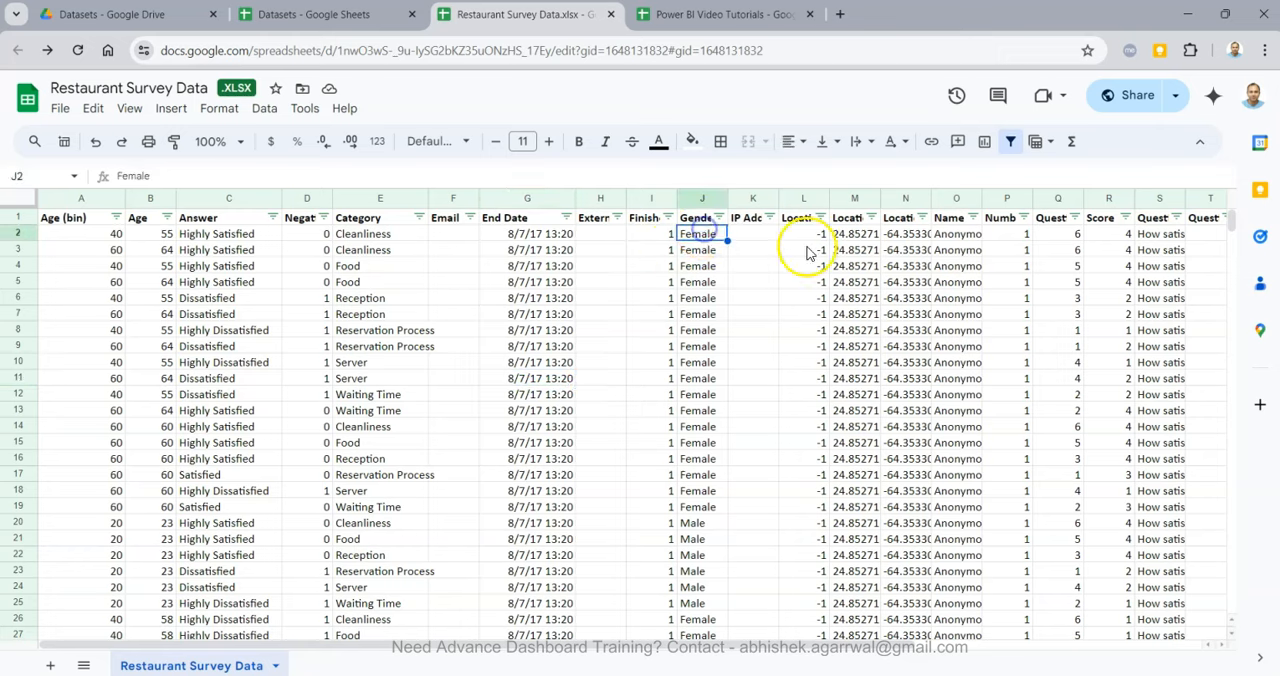
click(862, 236)
drag(862, 236, 909, 357)
scroll(910, 360, right, 3)
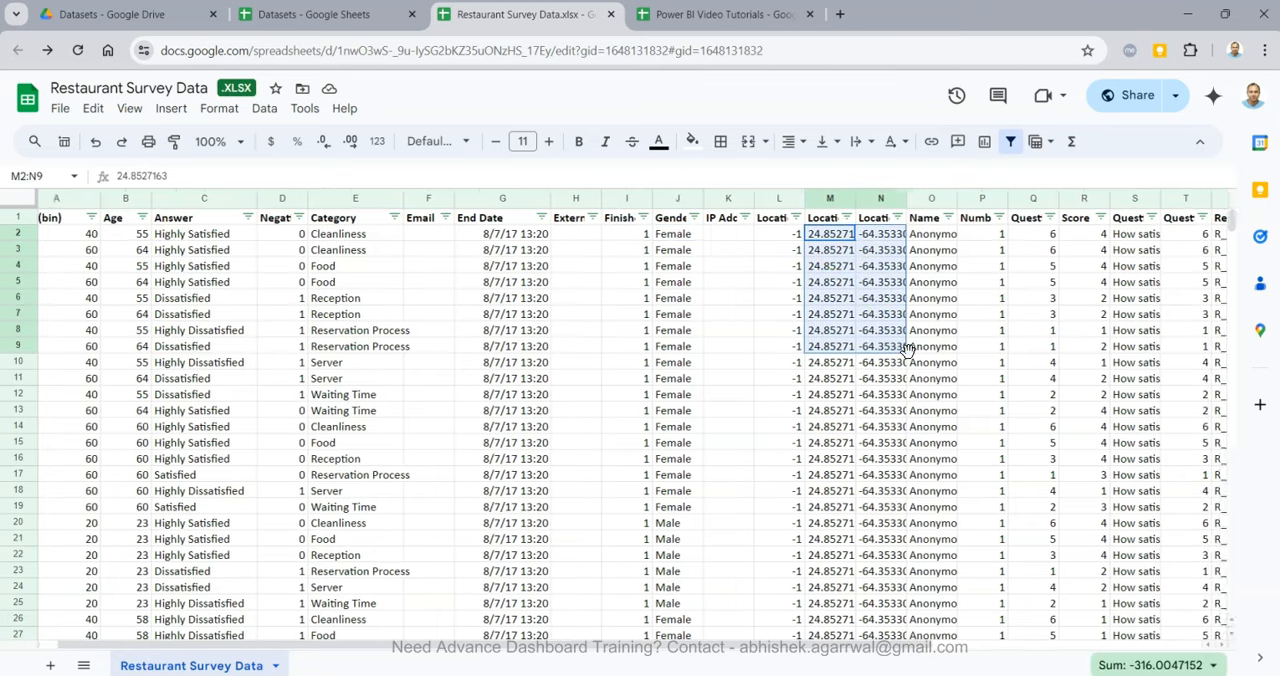
scroll(910, 360, right, 3)
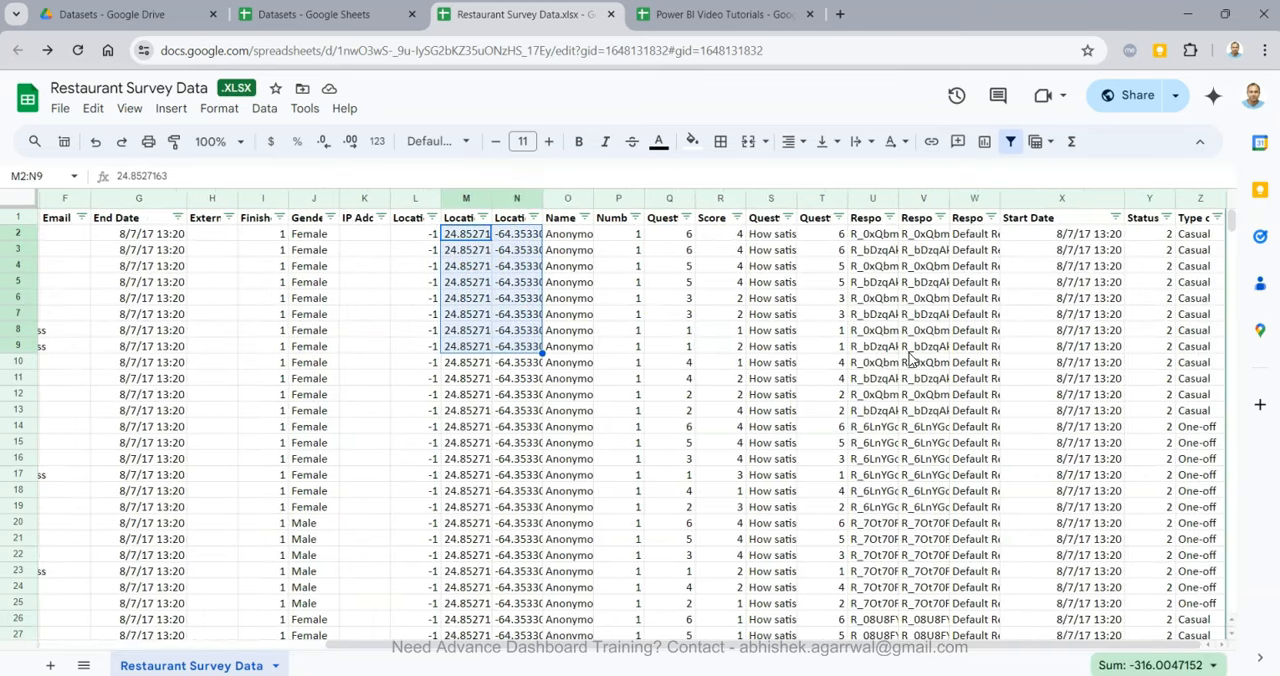
Inspect the Number of Records, QuestionID and Score columns of the survey data.
click(615, 219)
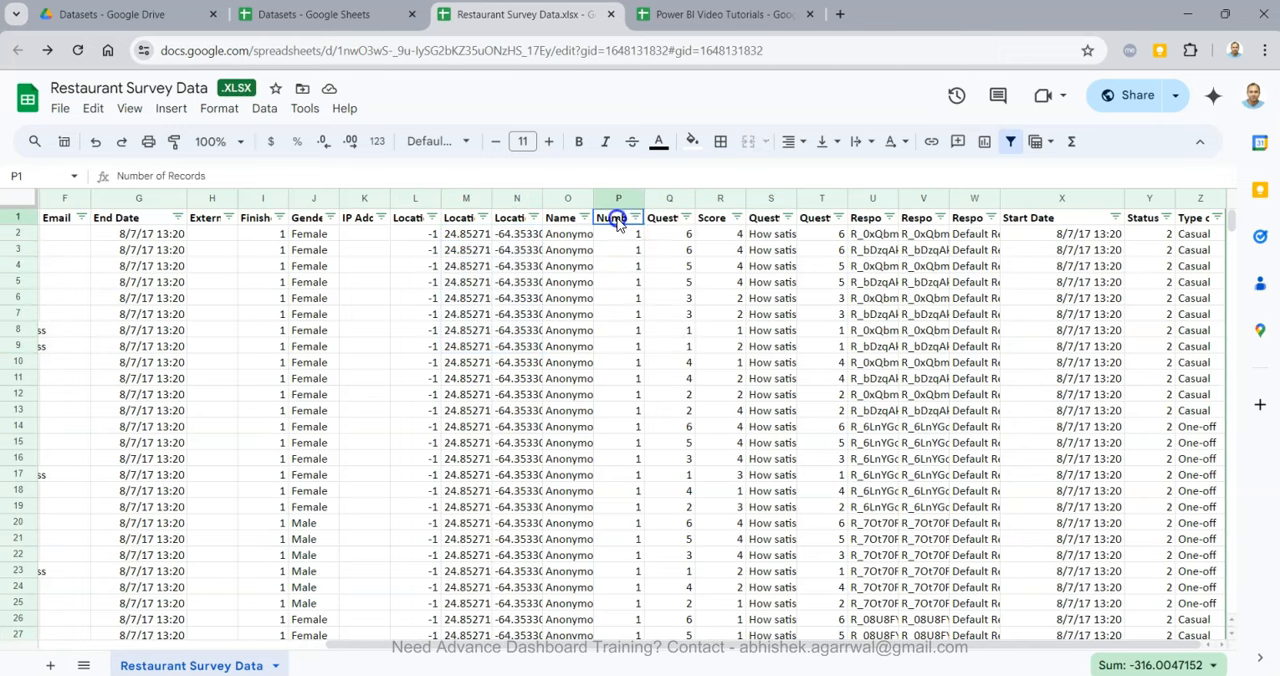
key(Right)
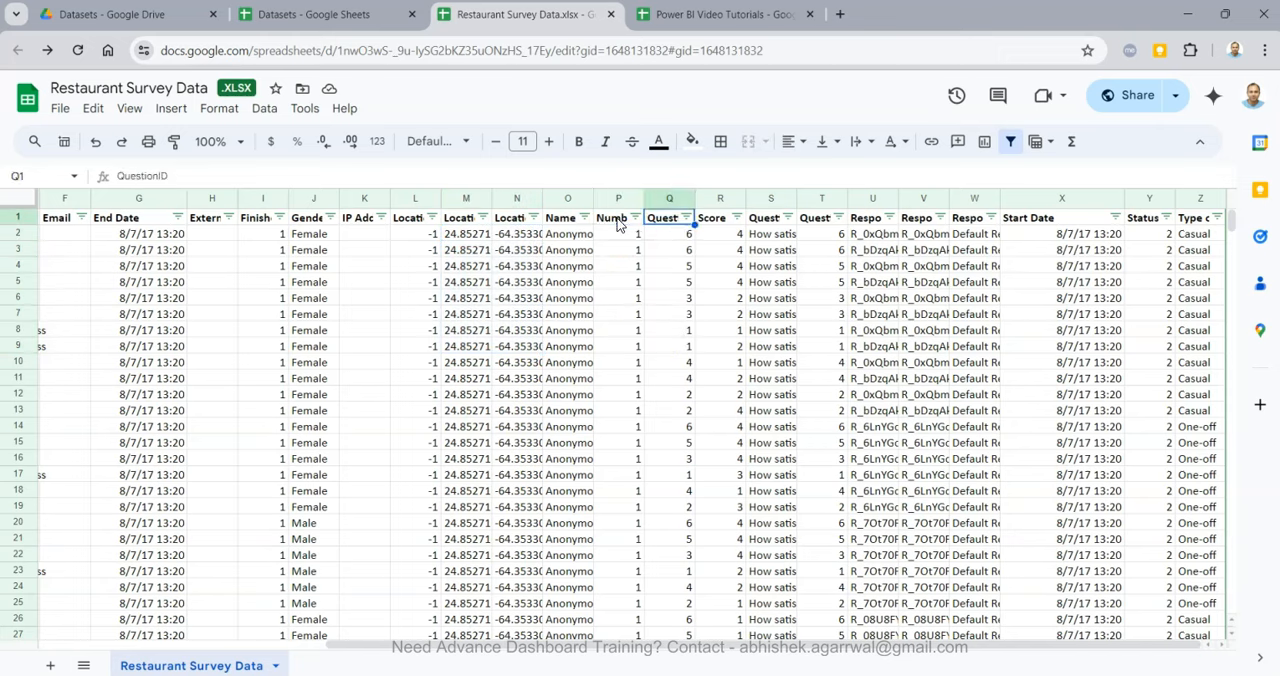
key(Right)
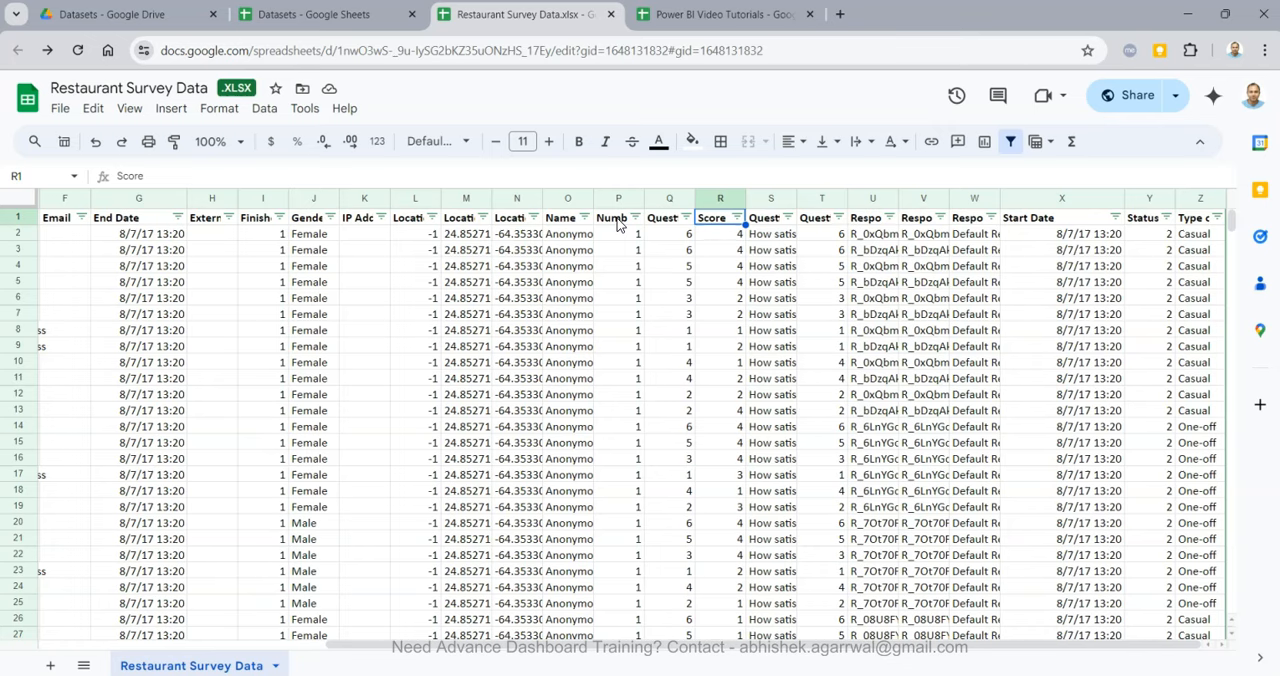
Widen the Question Text column so its header is fully readable, and inspect its questions and the adjacent question and response ID columns.
drag(797, 198, 900, 198)
drag(826, 234, 826, 336)
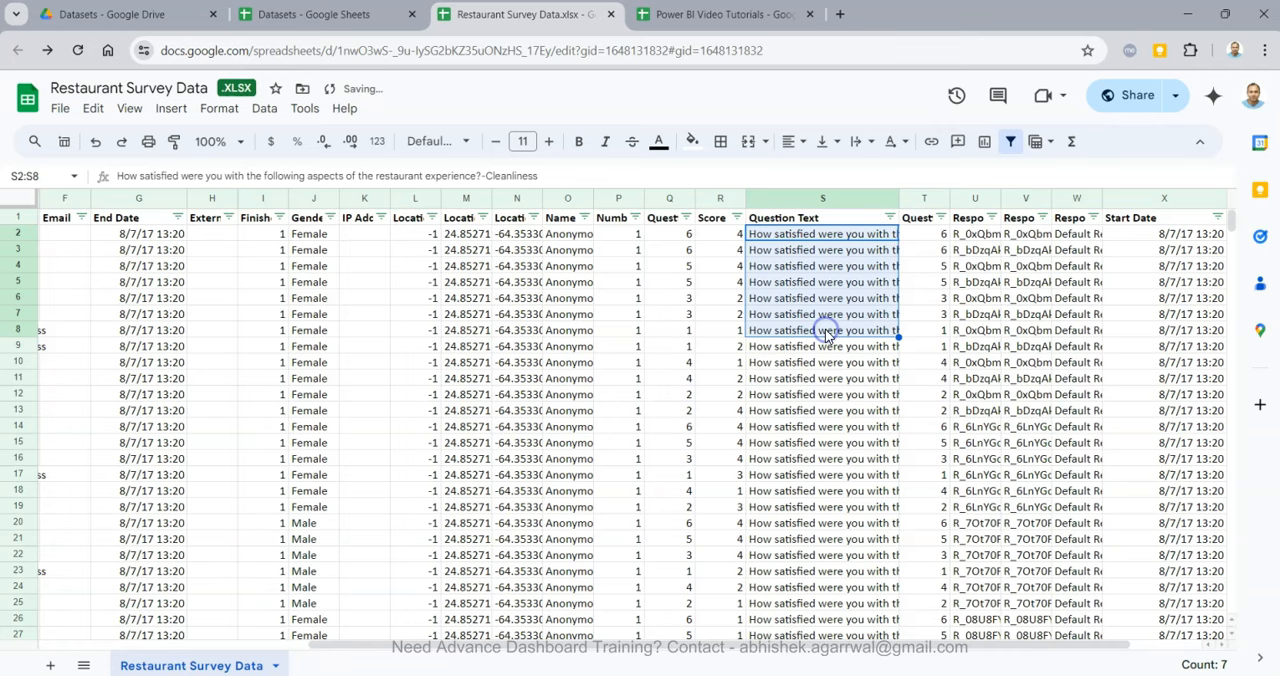
click(940, 330)
click(928, 234)
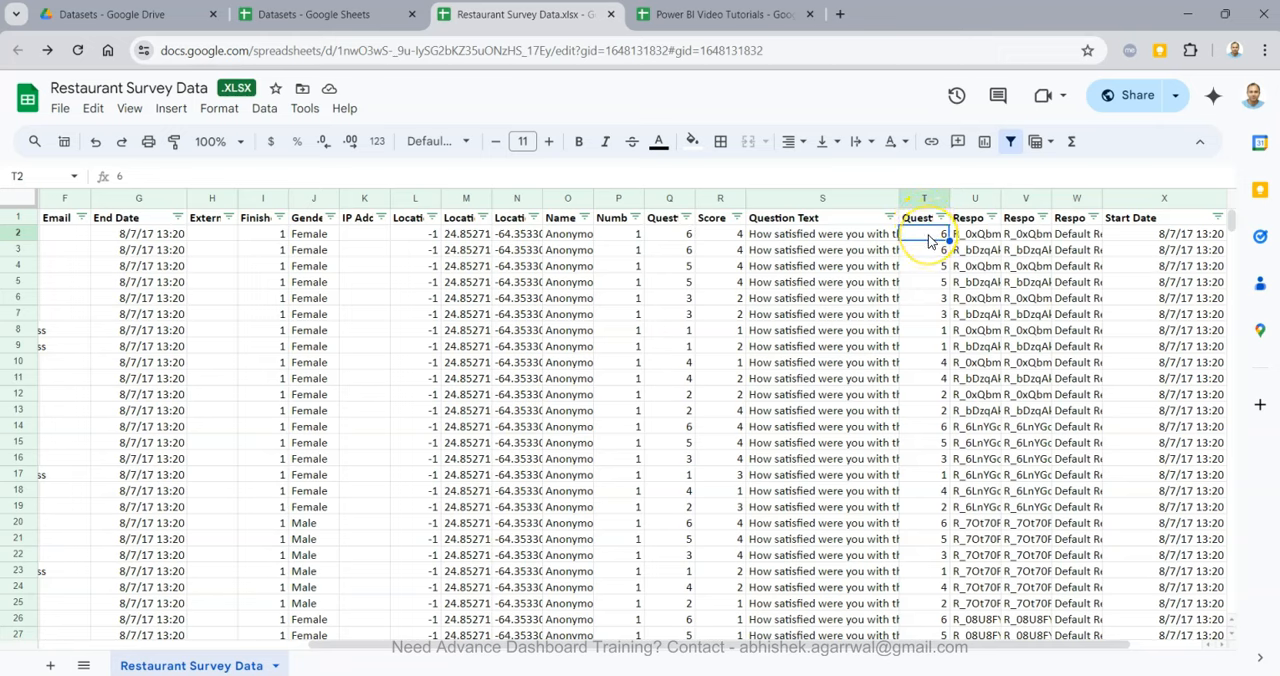
key(Up)
key(Right)
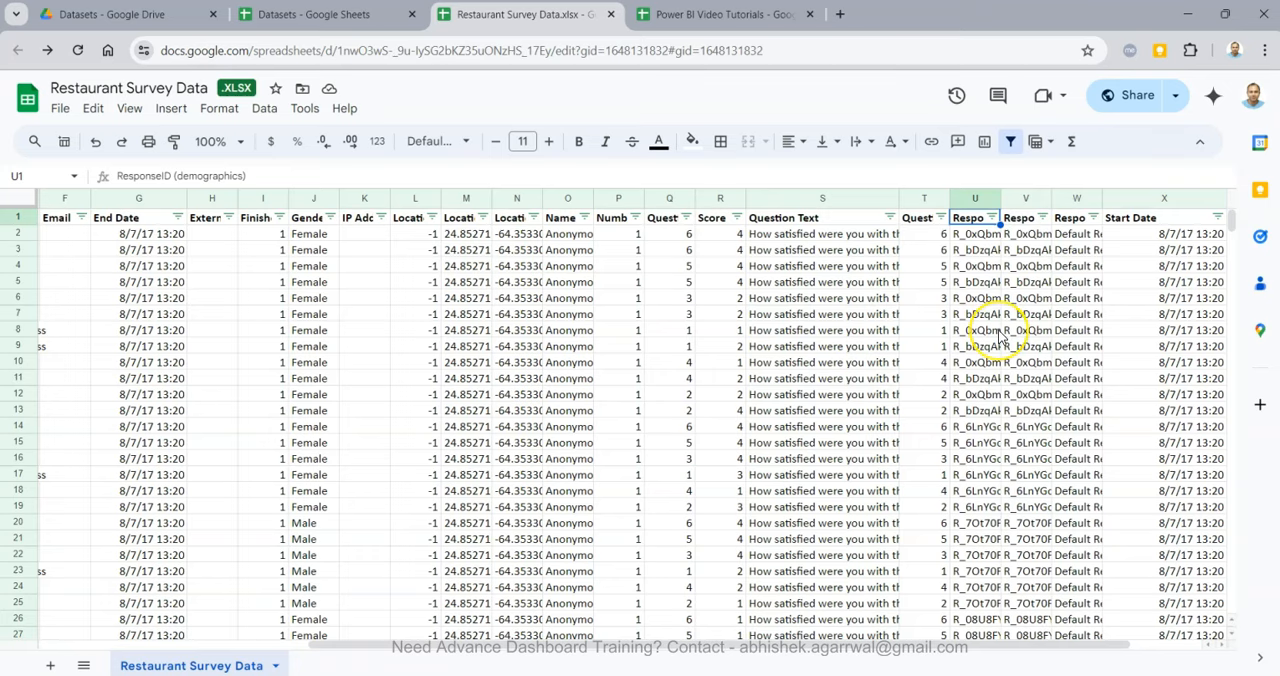
Inspect the Status and Type of Customer columns at the end of the survey data, and return to the first column.
scroll(995, 335, right, 2)
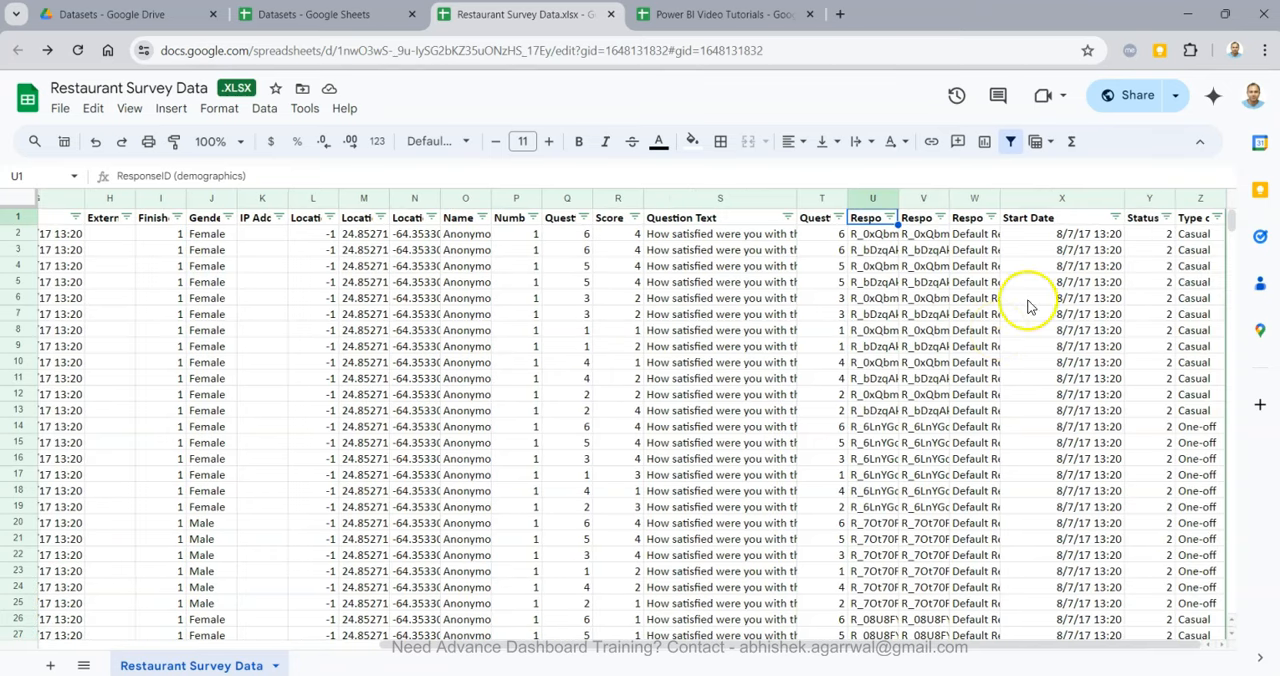
click(1141, 222)
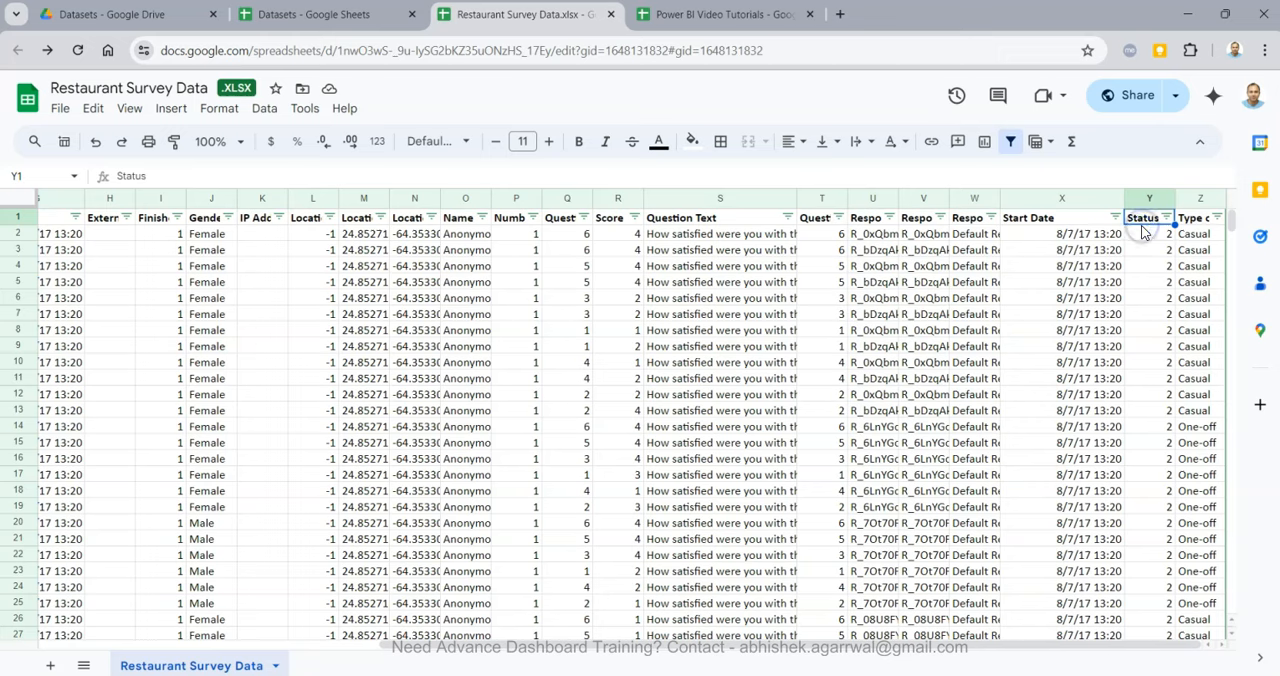
key(Right)
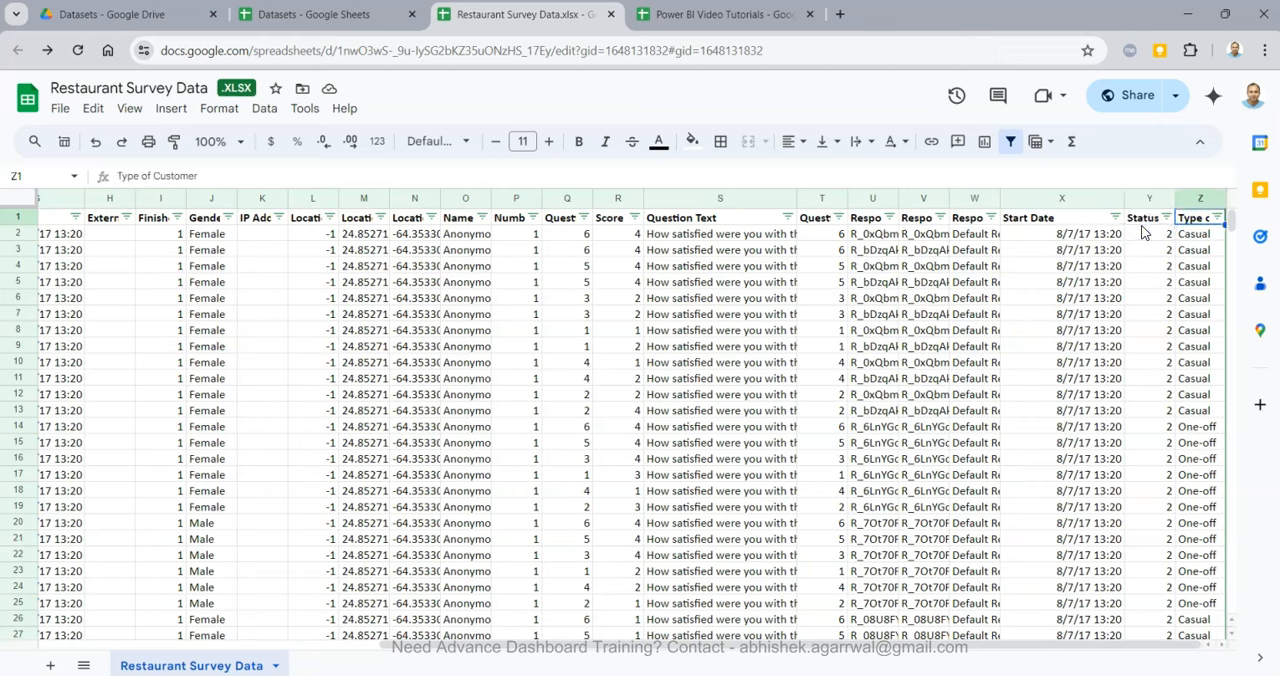
key(Down)
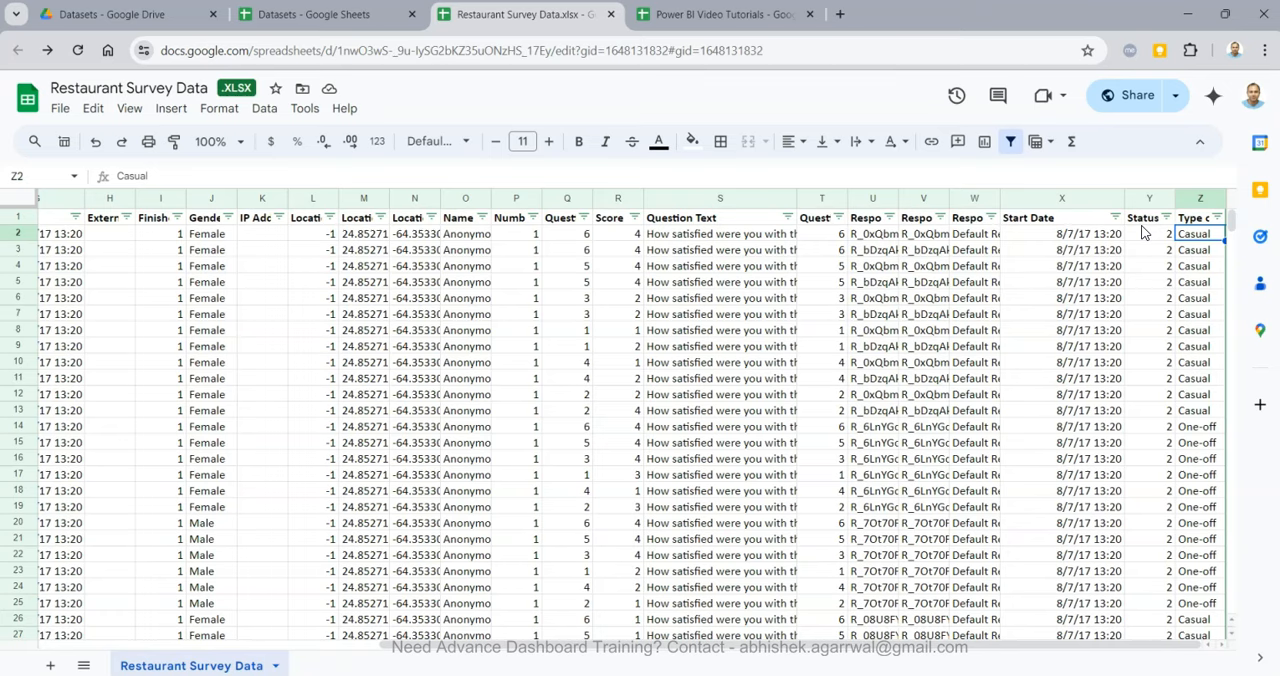
scroll(754, 322, left, 8)
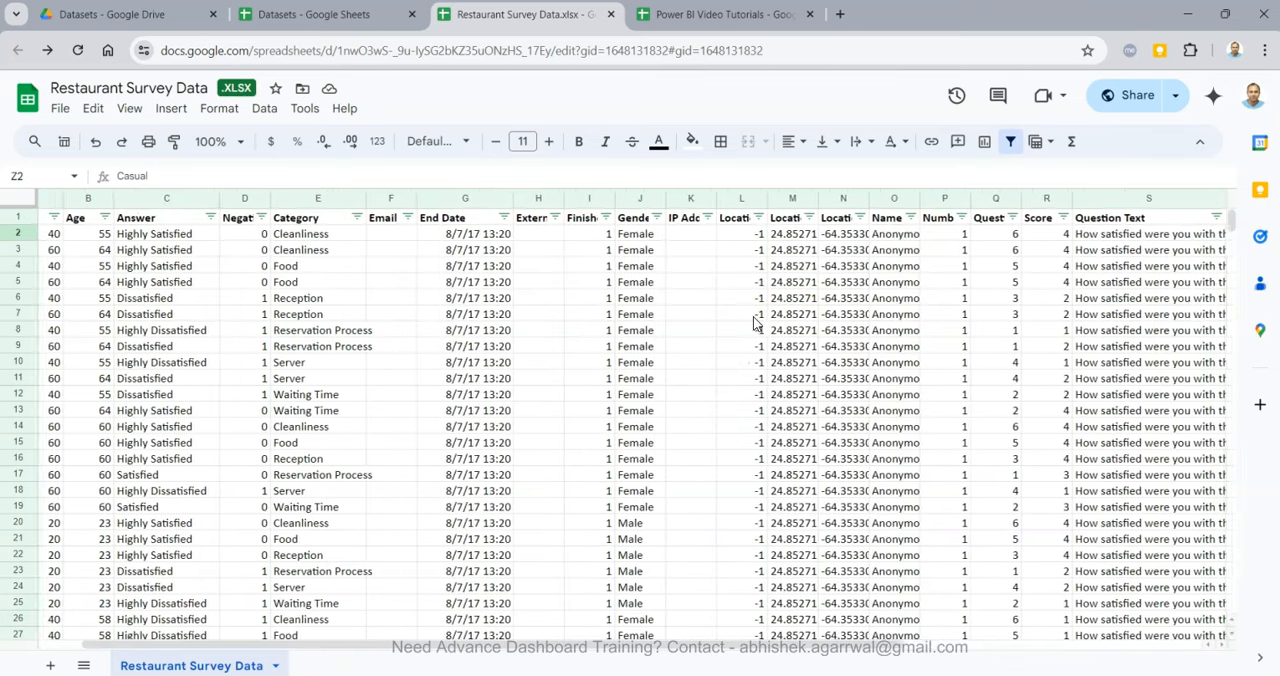
scroll(754, 322, left, 1)
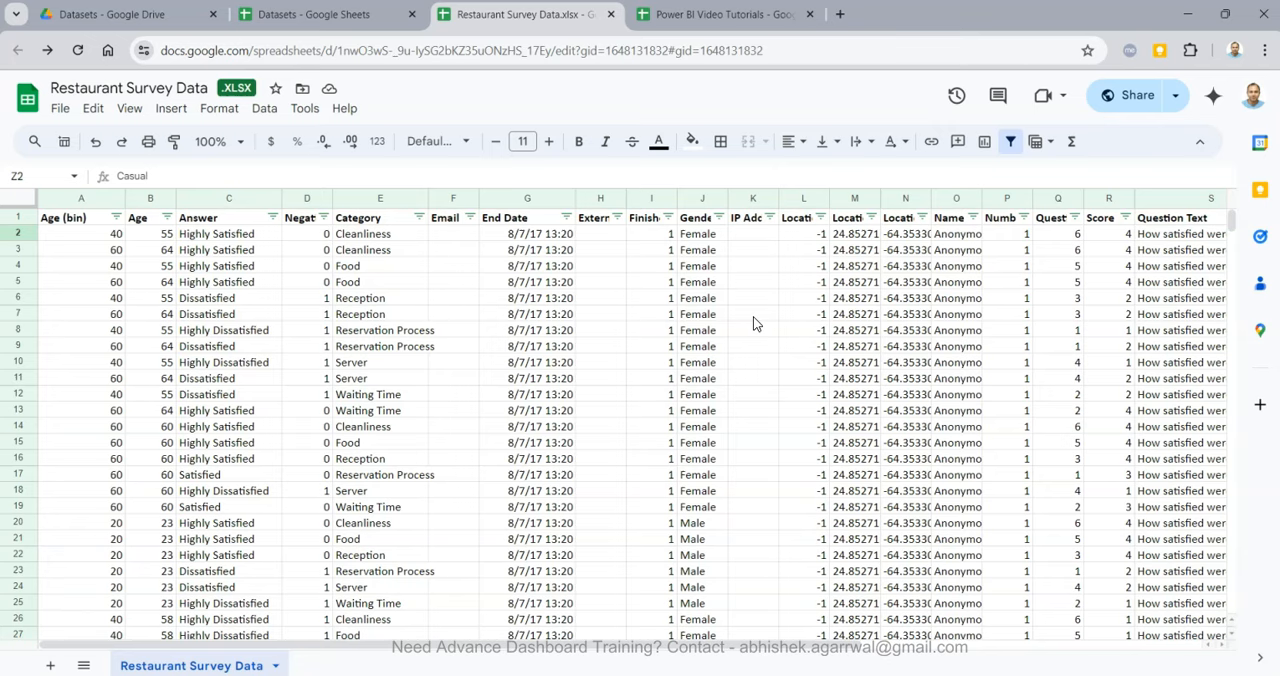
Switch to Power BI Desktop, create a new blank report and maximize its window.
mouse_move(288, 674)
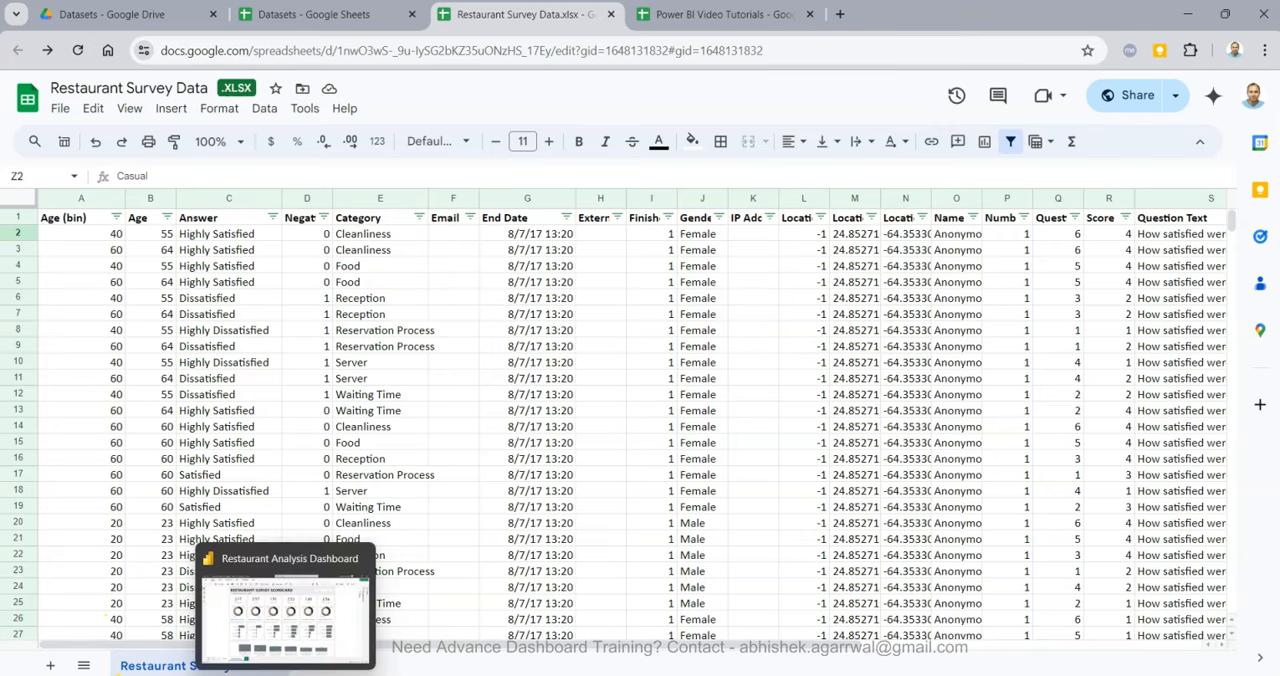
click(300, 650)
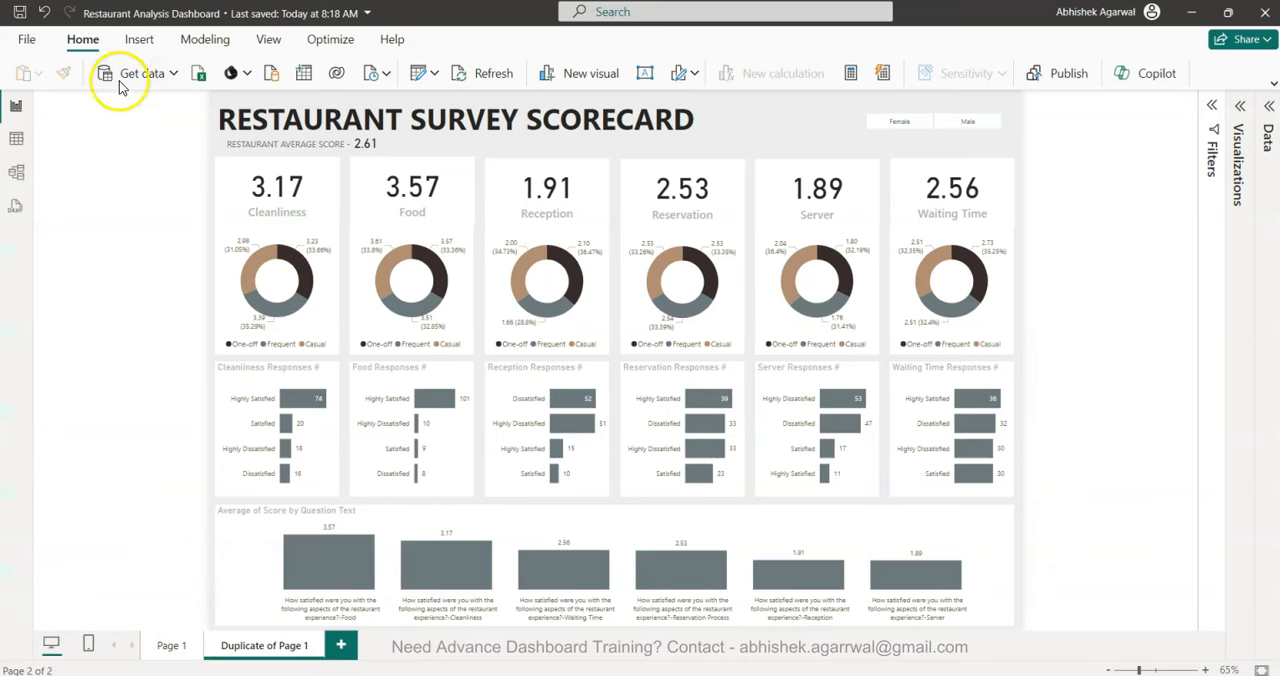
click(27, 39)
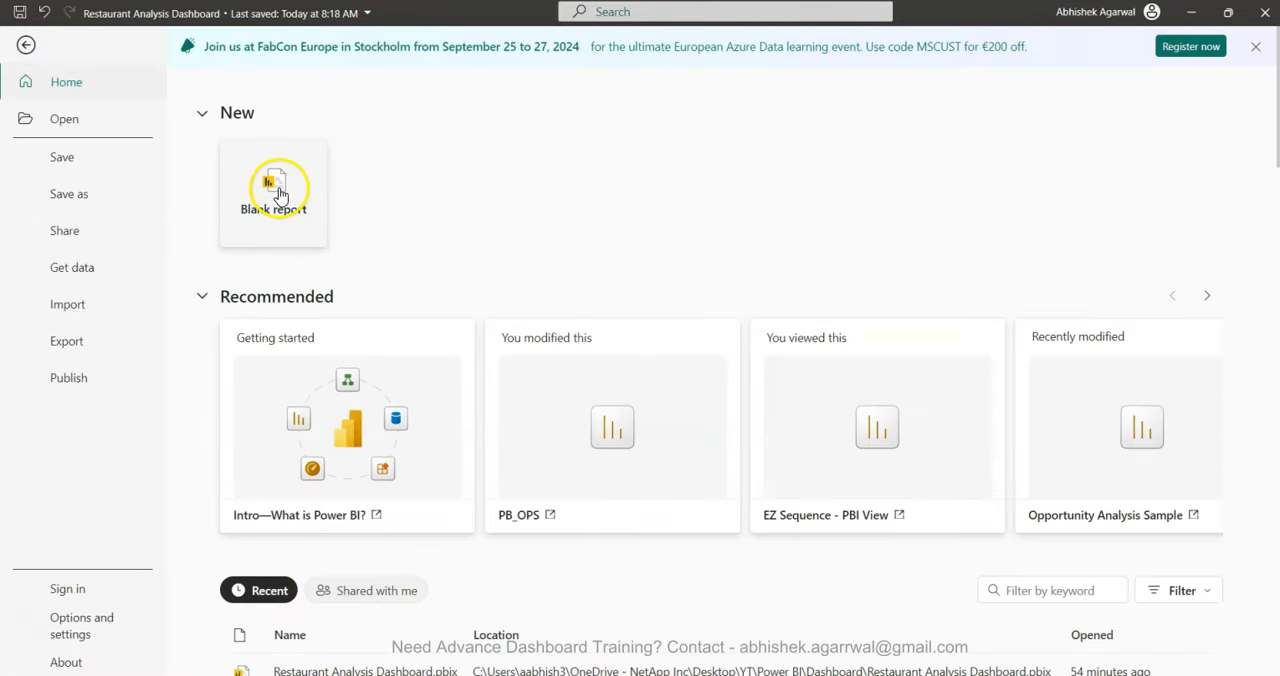
click(277, 192)
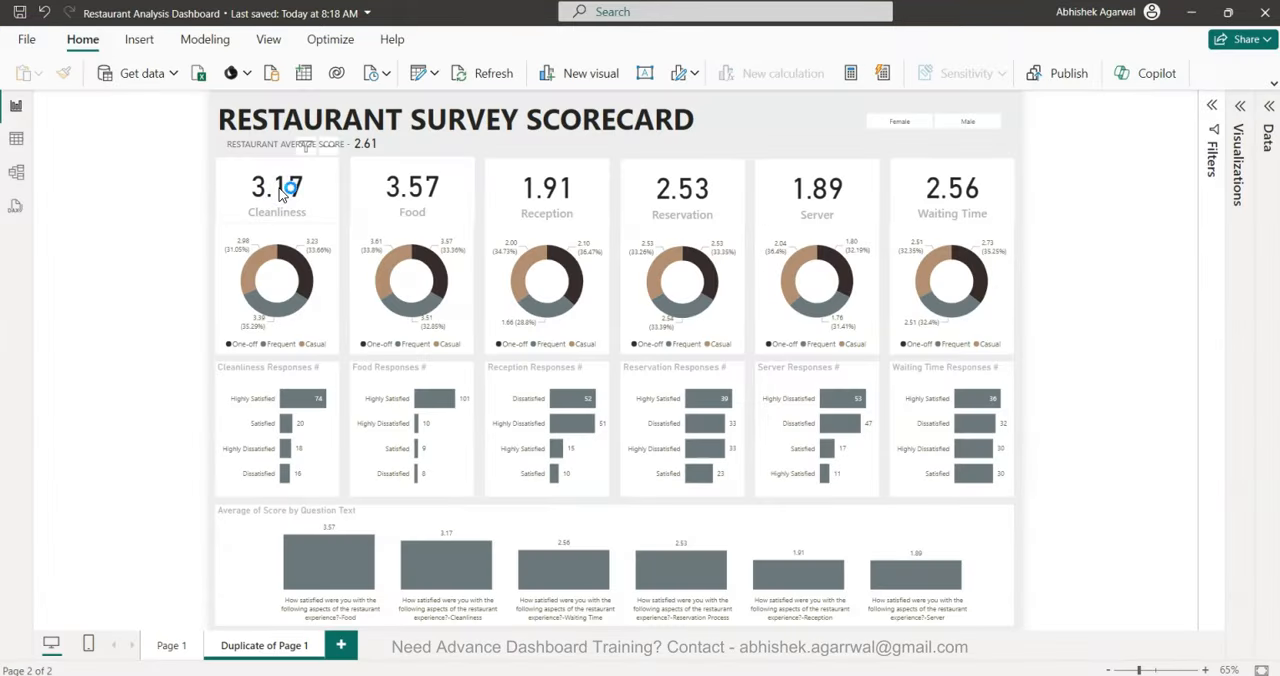
click(110, 278)
click(139, 237)
drag(1279, 250, 528, 130)
click(510, 14)
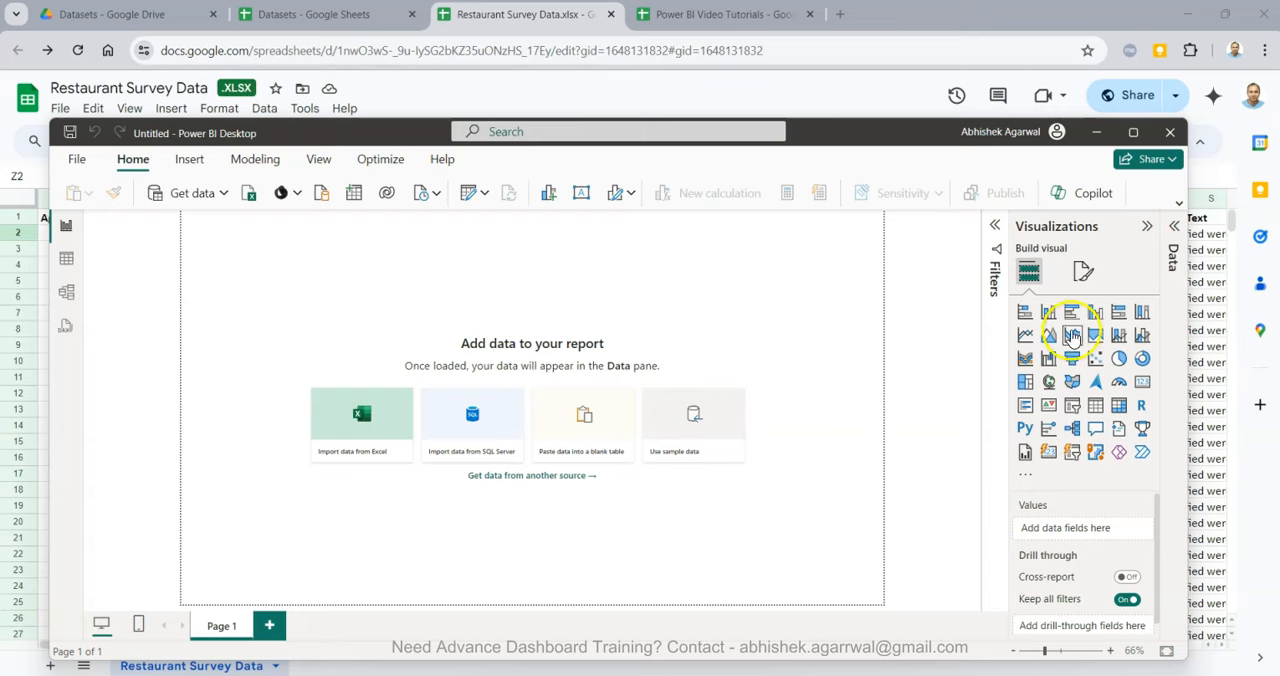
click(1135, 133)
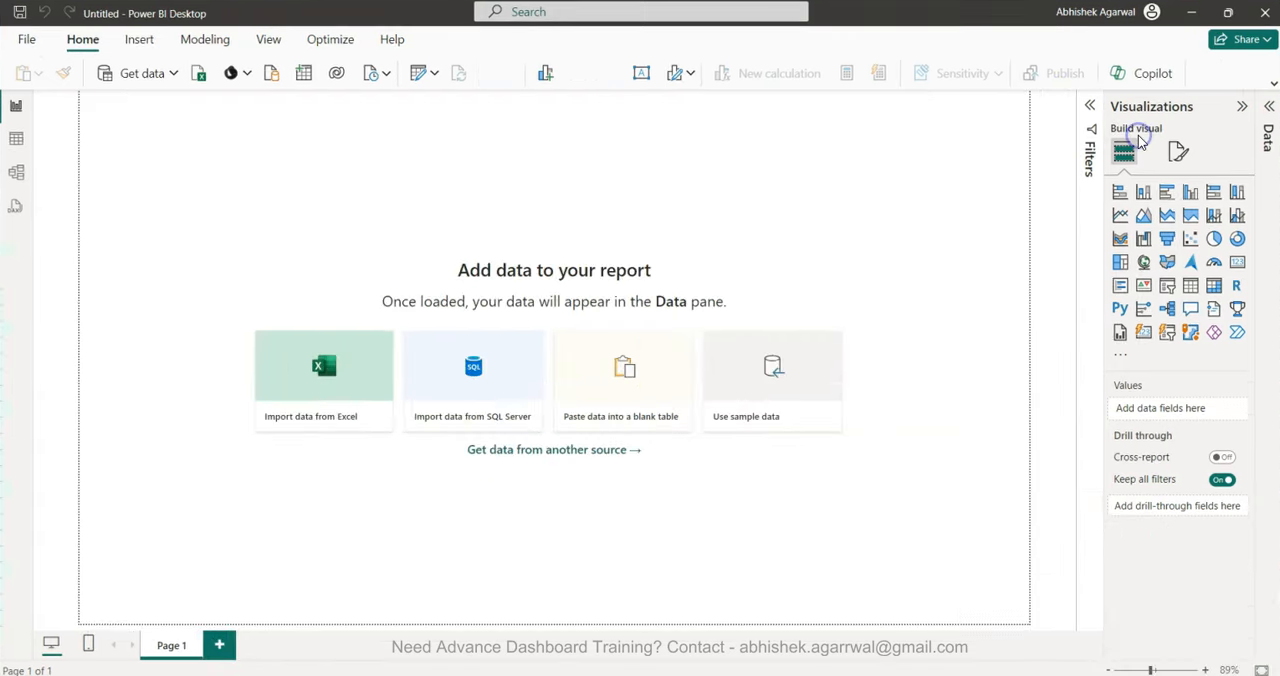
Open the Restaurant Survey Data Excel workbook from the Tutorial Datasets folder in Downloads as the report's data source.
click(199, 80)
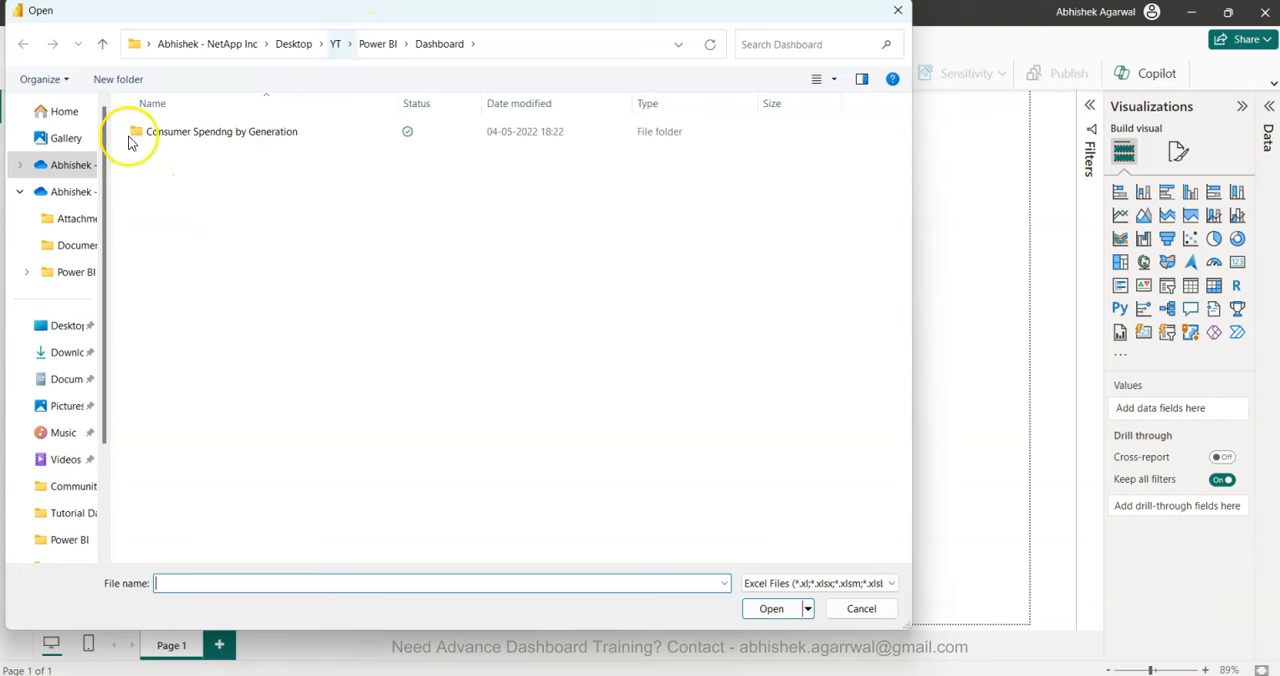
click(70, 350)
click(198, 150)
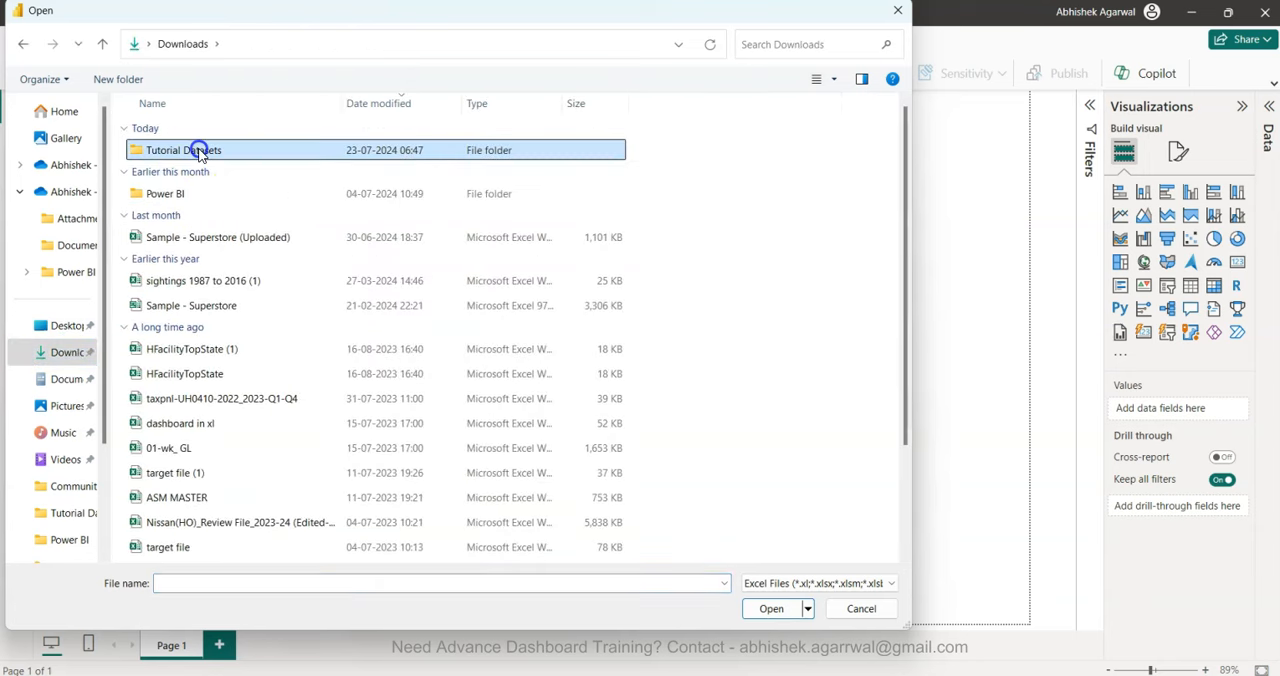
double_click(198, 150)
double_click(198, 150)
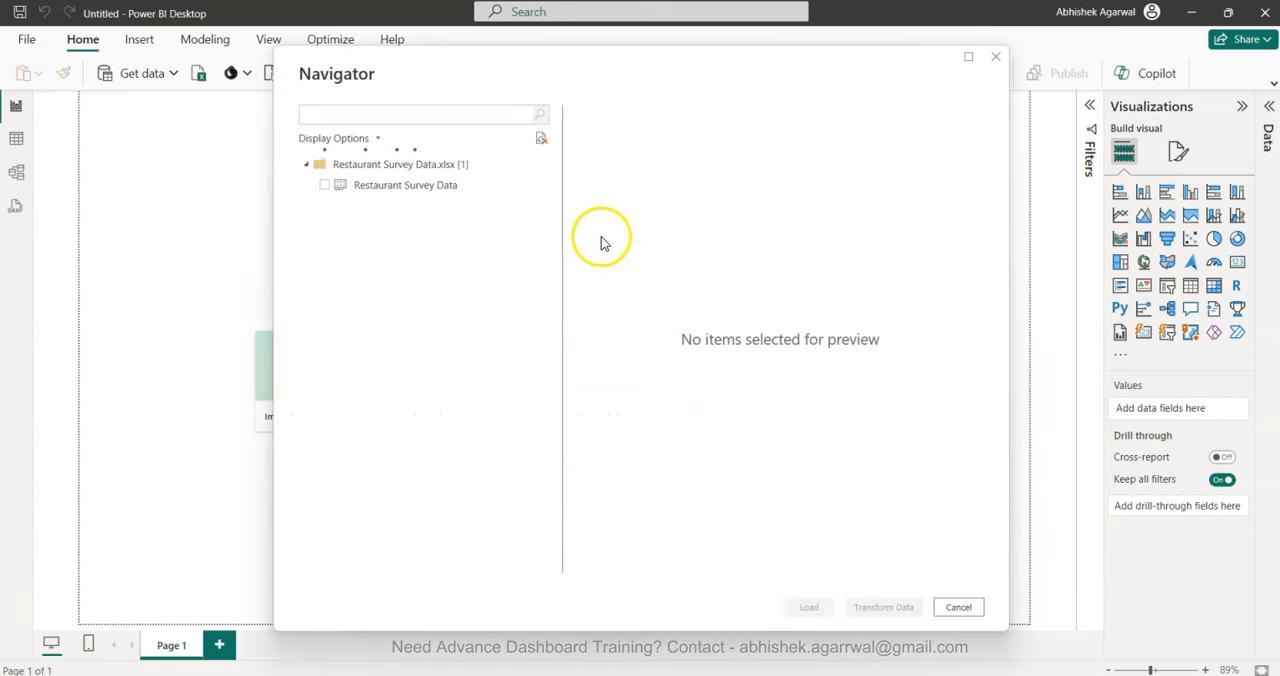
Select the Restaurant Survey Data sheet, check its columns in the preview and load it into the report.
click(323, 186)
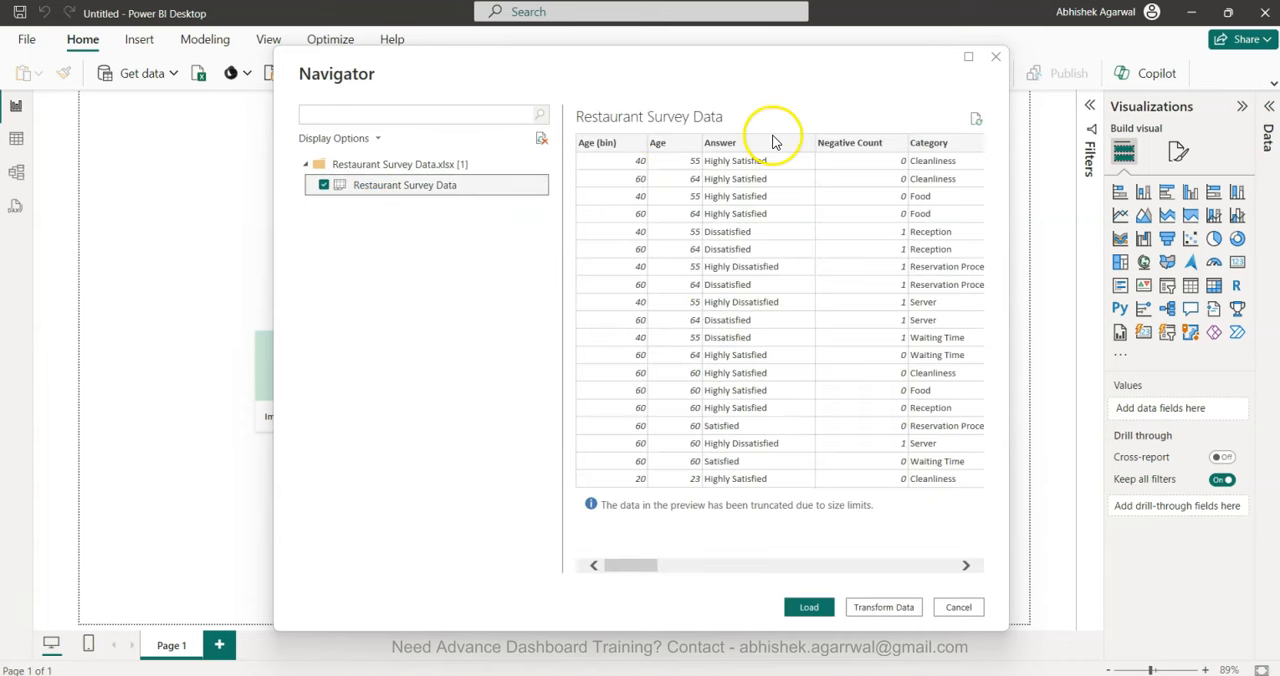
scroll(827, 263, right, 3)
scroll(827, 263, right, 10)
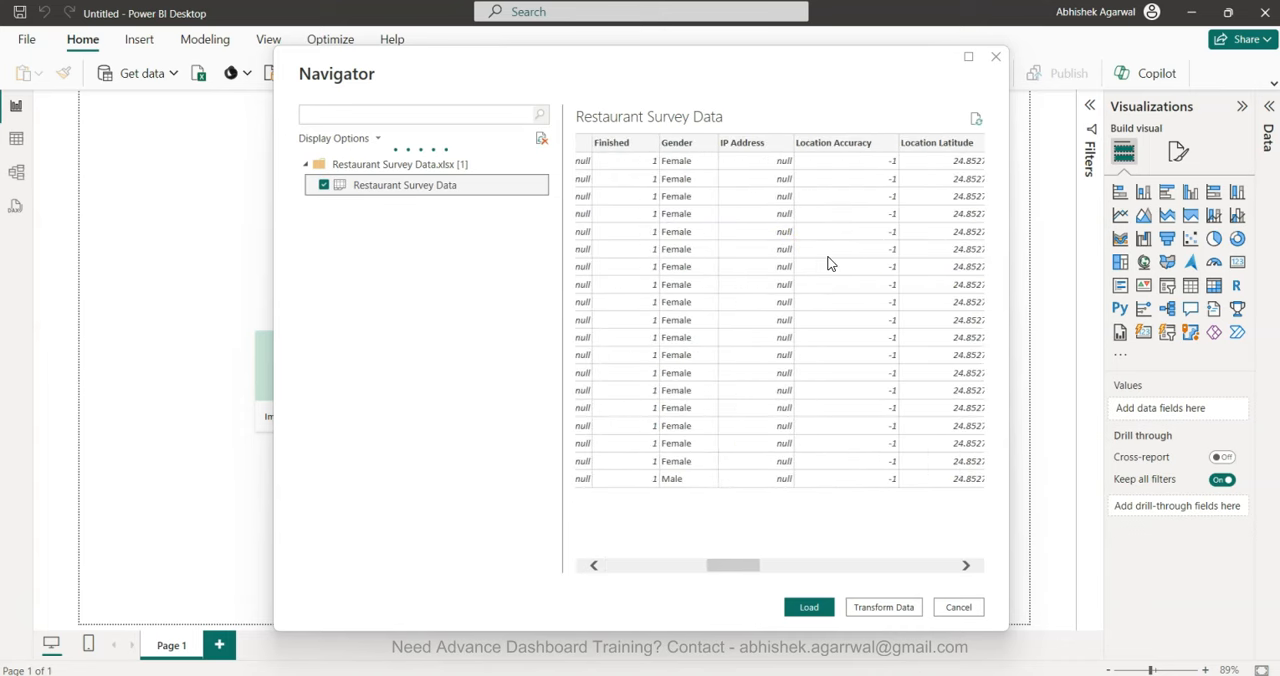
scroll(827, 263, right, 10)
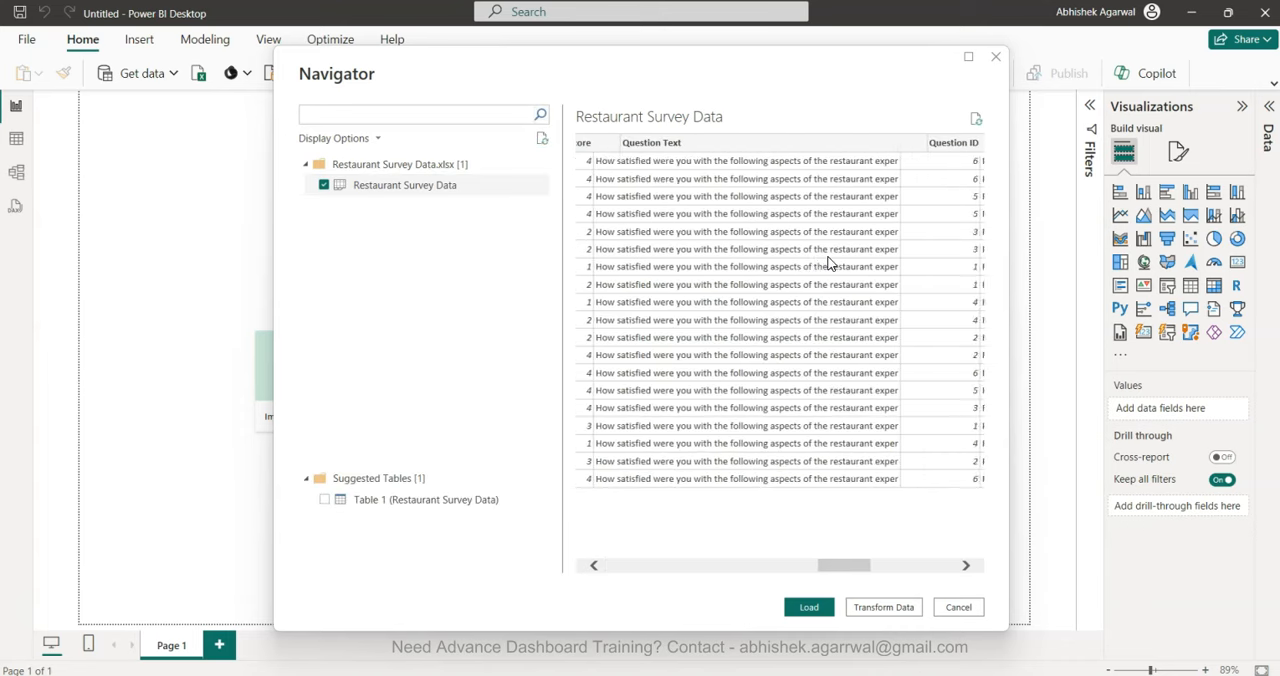
click(809, 607)
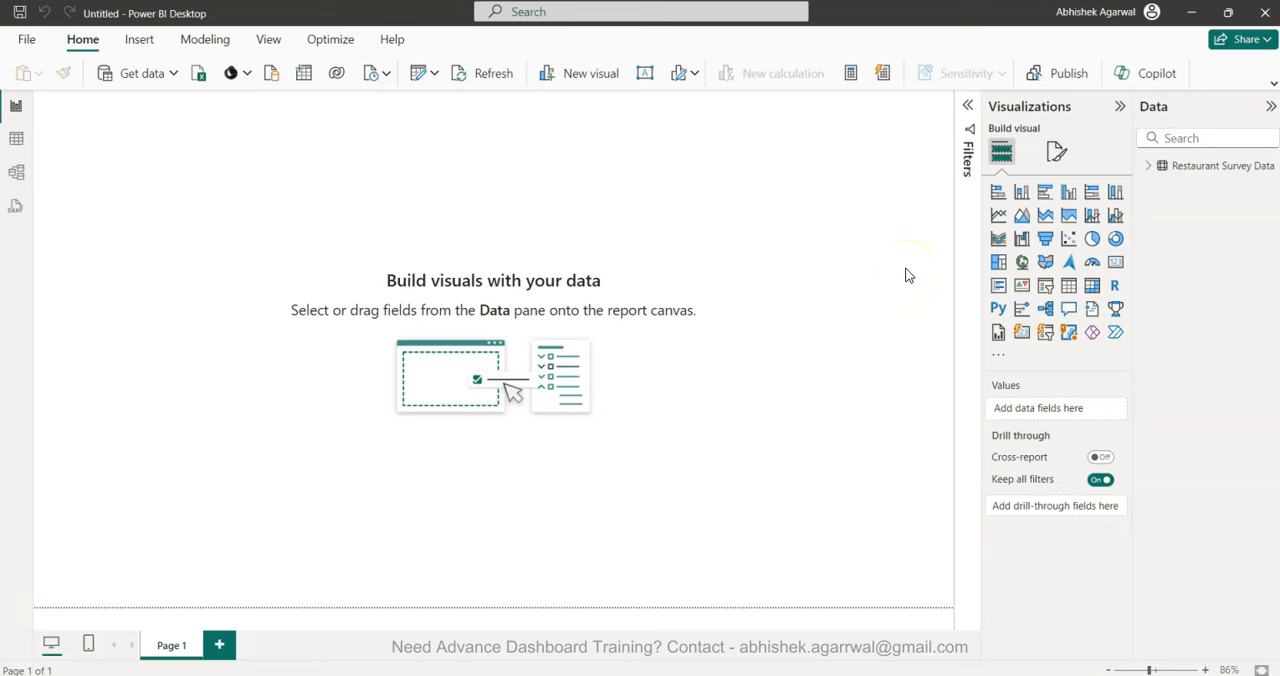
Expand the Restaurant Survey Data table and widen its field list so the field names are readable.
click(1150, 166)
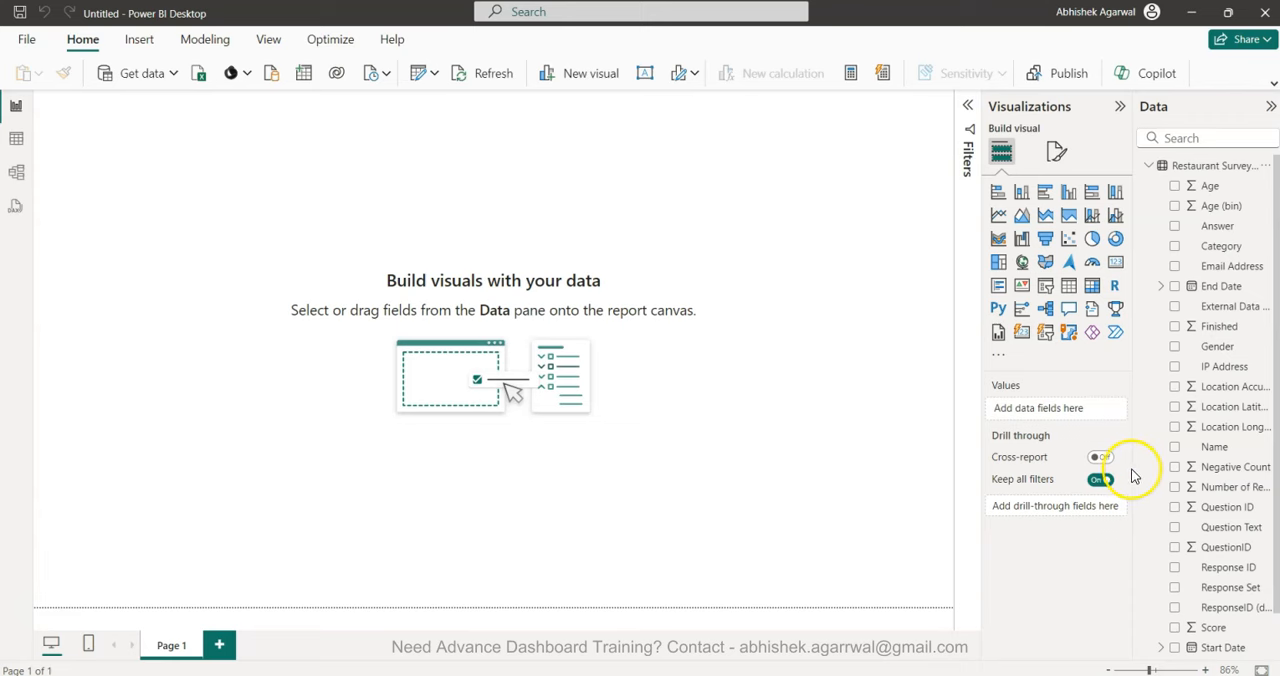
drag(1133, 468, 1095, 483)
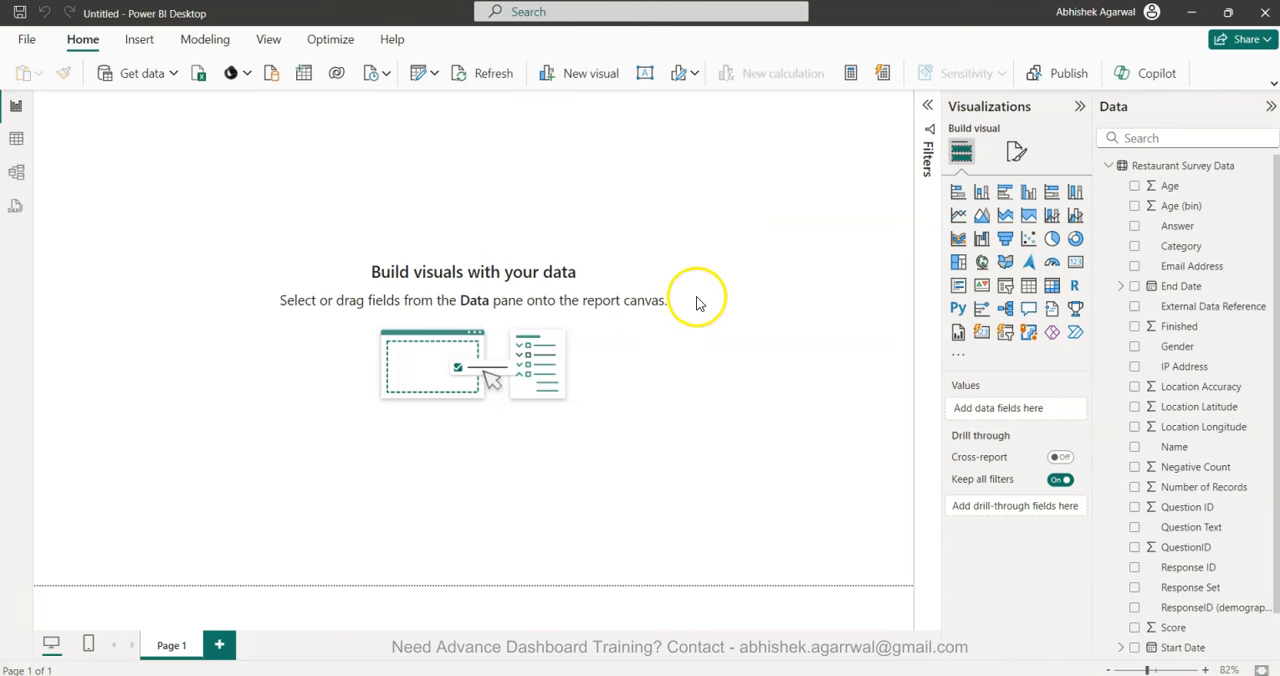
Set the page's canvas background to the lightest grey shade of white with 40% transparency.
click(1007, 158)
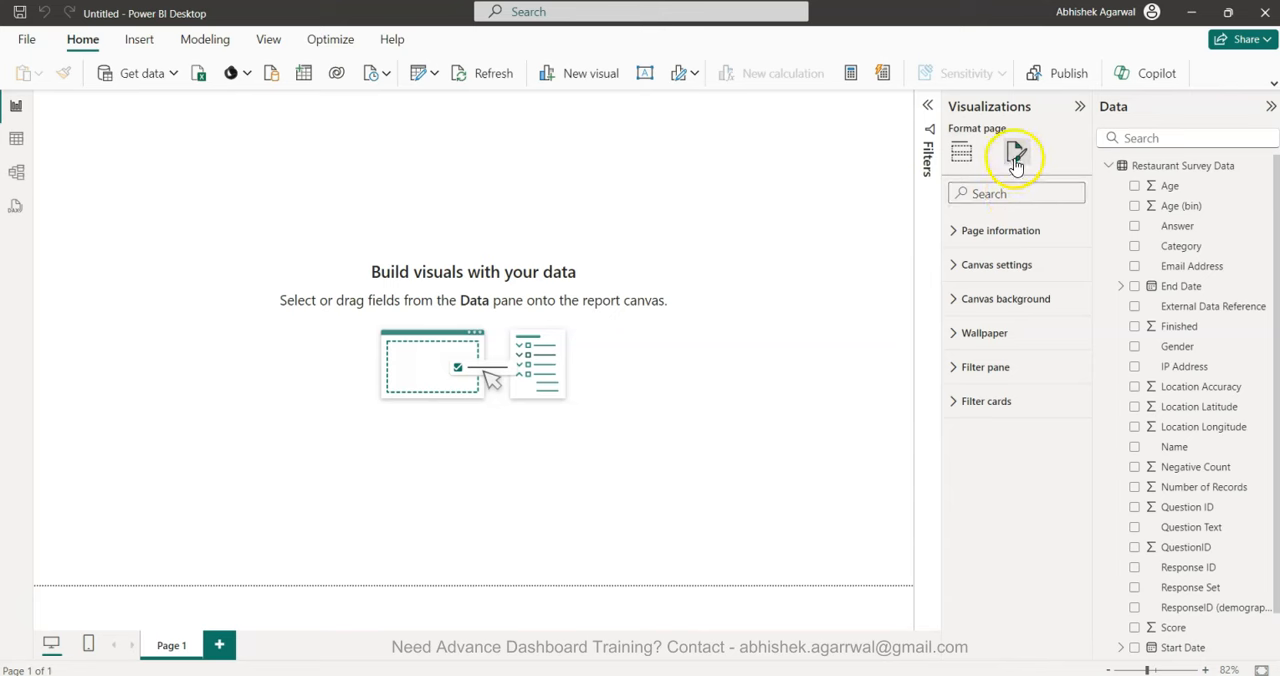
click(1007, 294)
click(986, 356)
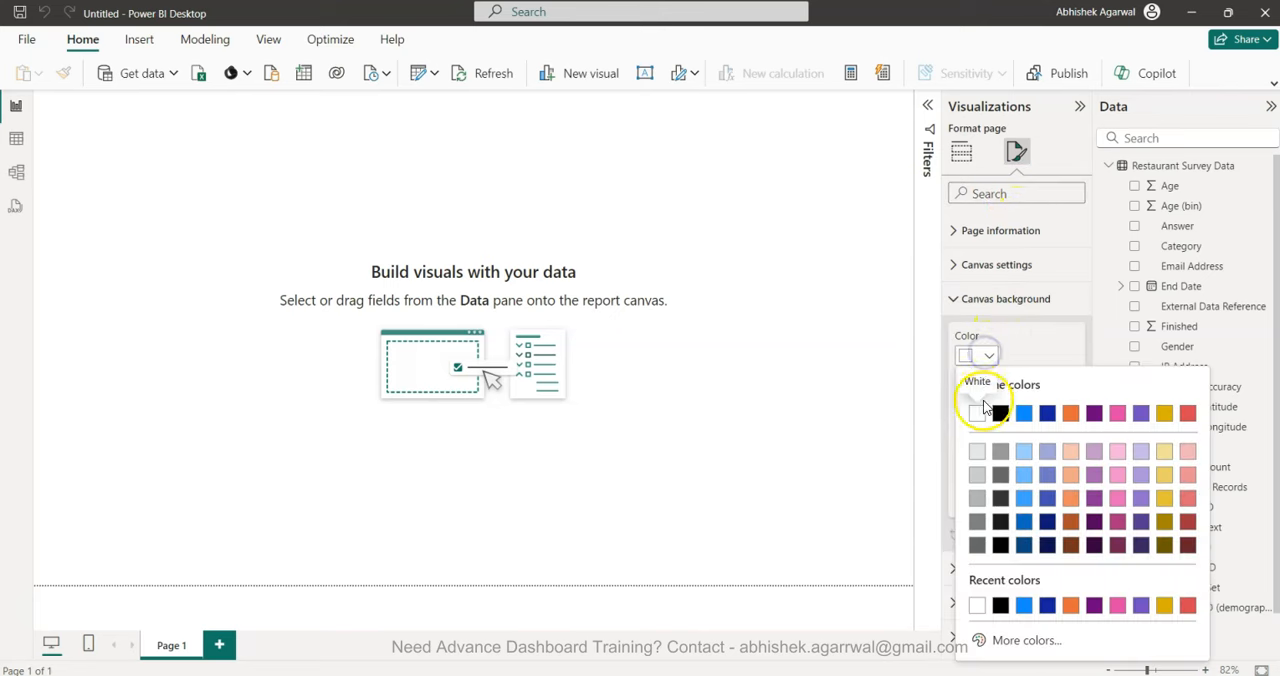
click(977, 451)
double_click(973, 496)
text(40)
click(880, 494)
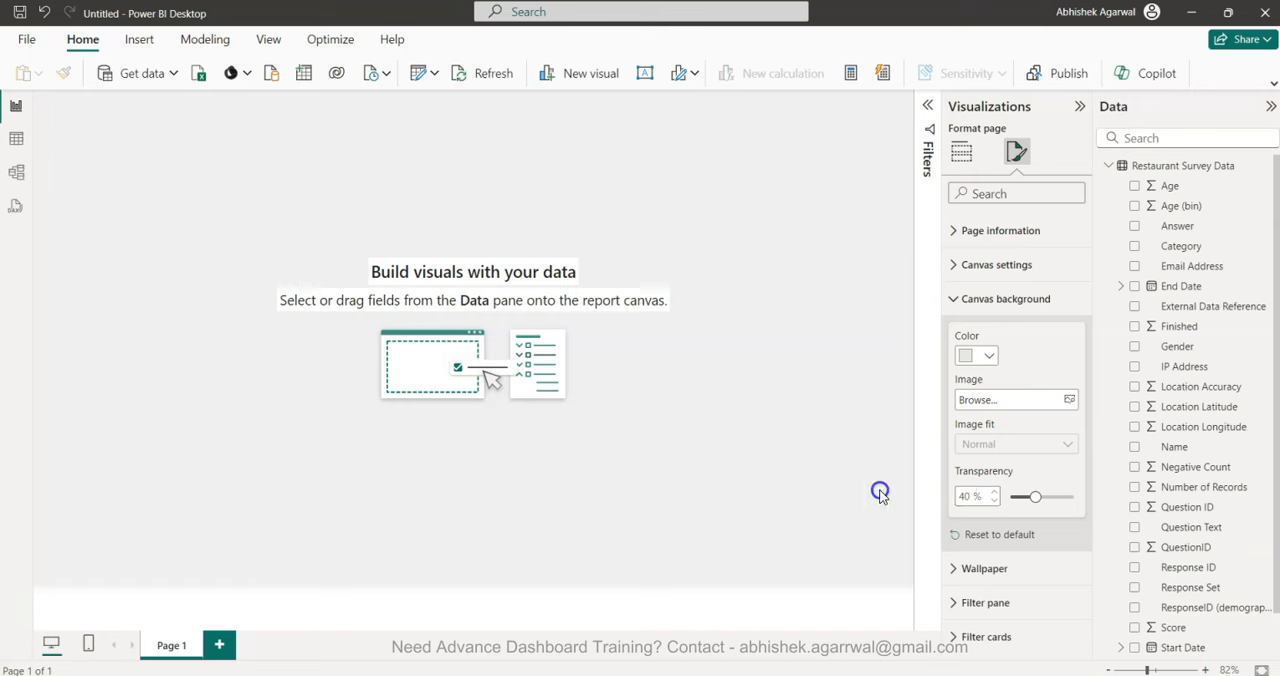
Fine-tune the canvas background transparency, trying 50% and 10%.
double_click(966, 496)
text(5)
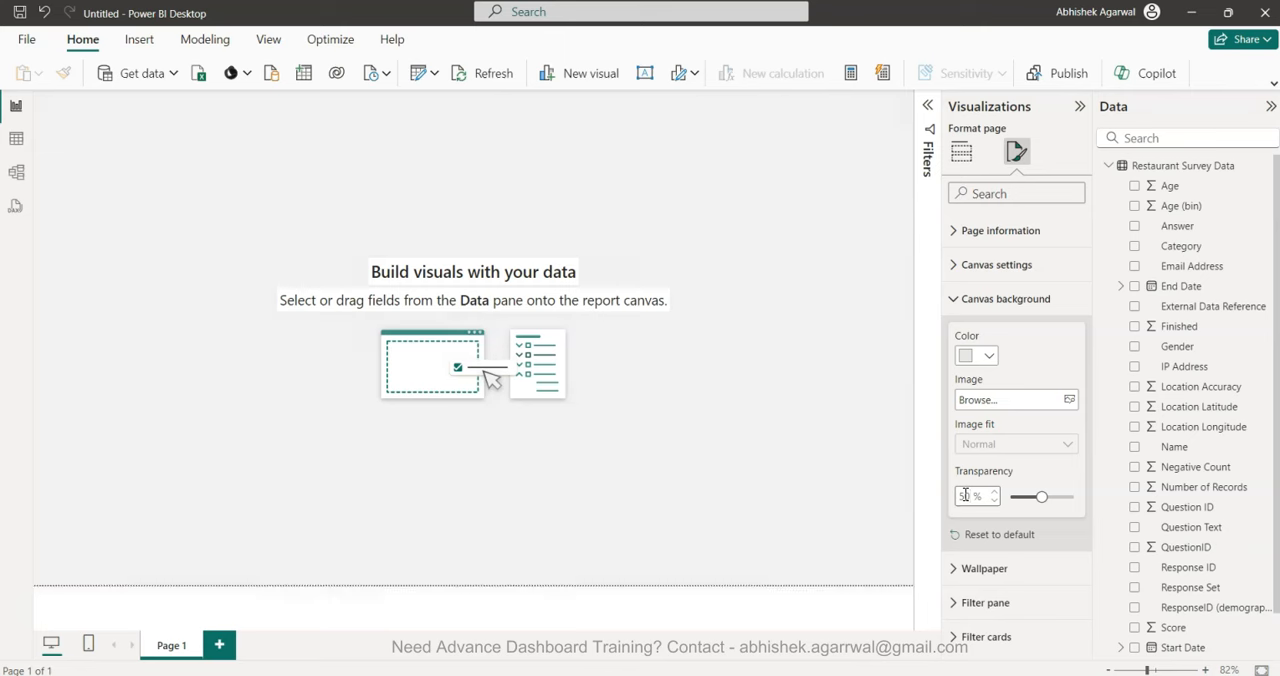
key(BackSpace)
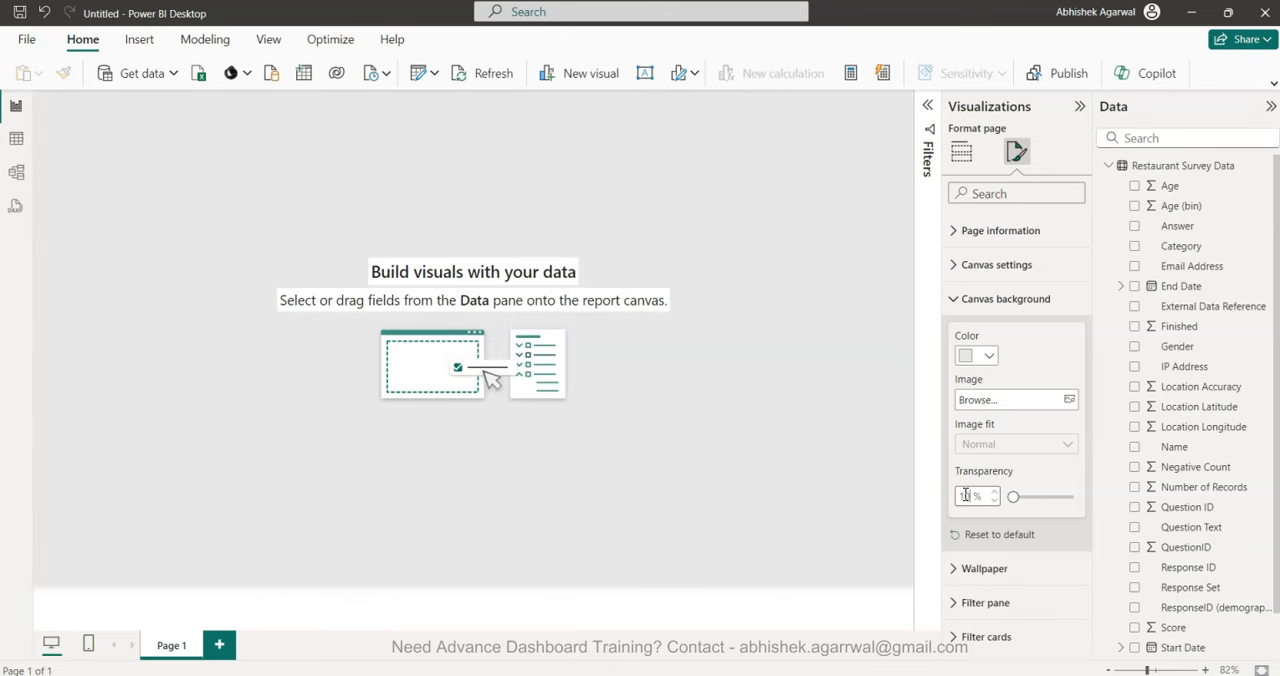
key(Tab)
double_click(965, 496)
click(687, 304)
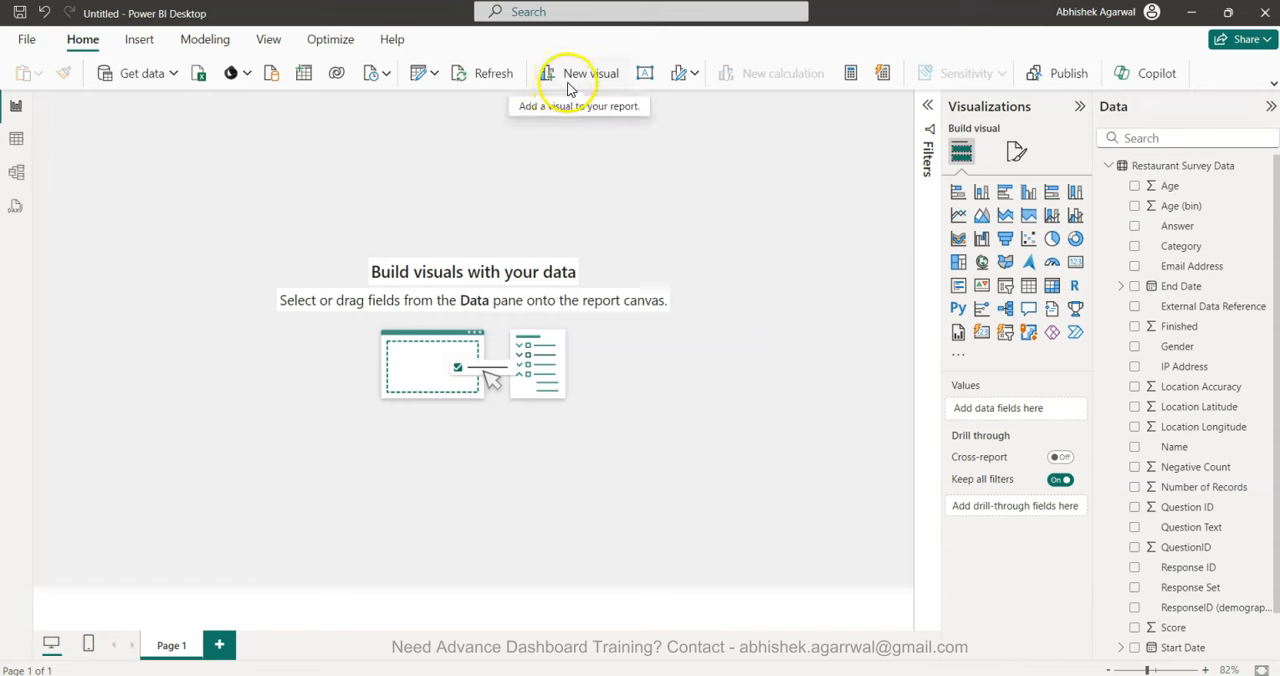
Insert a text box, widen it across the full page and enter the title RESTAURANT SURVEY SCORECARD.
click(645, 73)
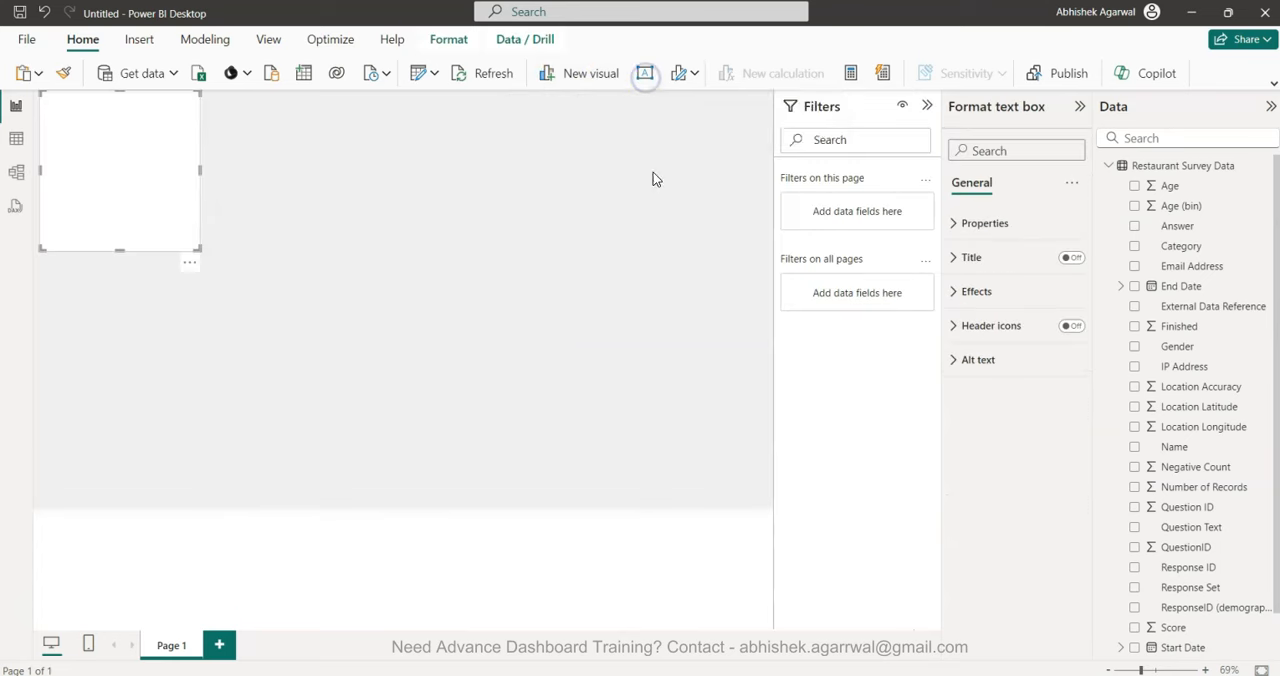
drag(198, 166, 766, 209)
click(714, 180)
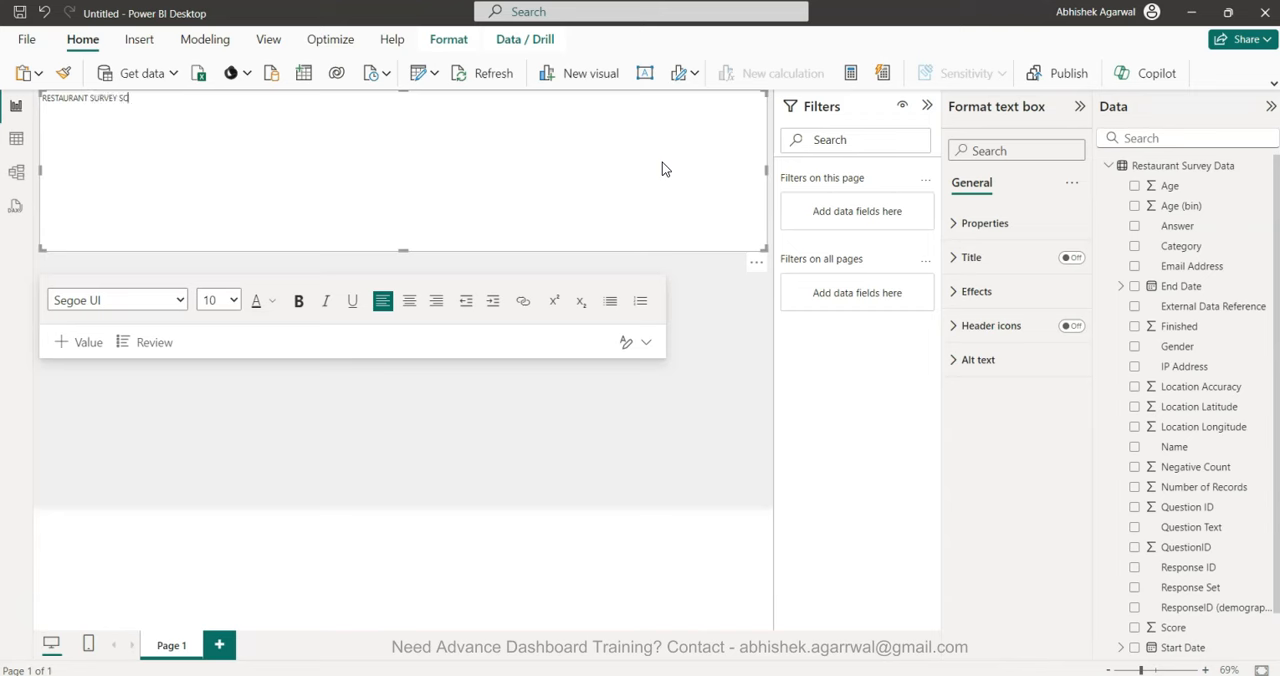
Set the font size of the whole title text to 40.
key(ctrl+a)
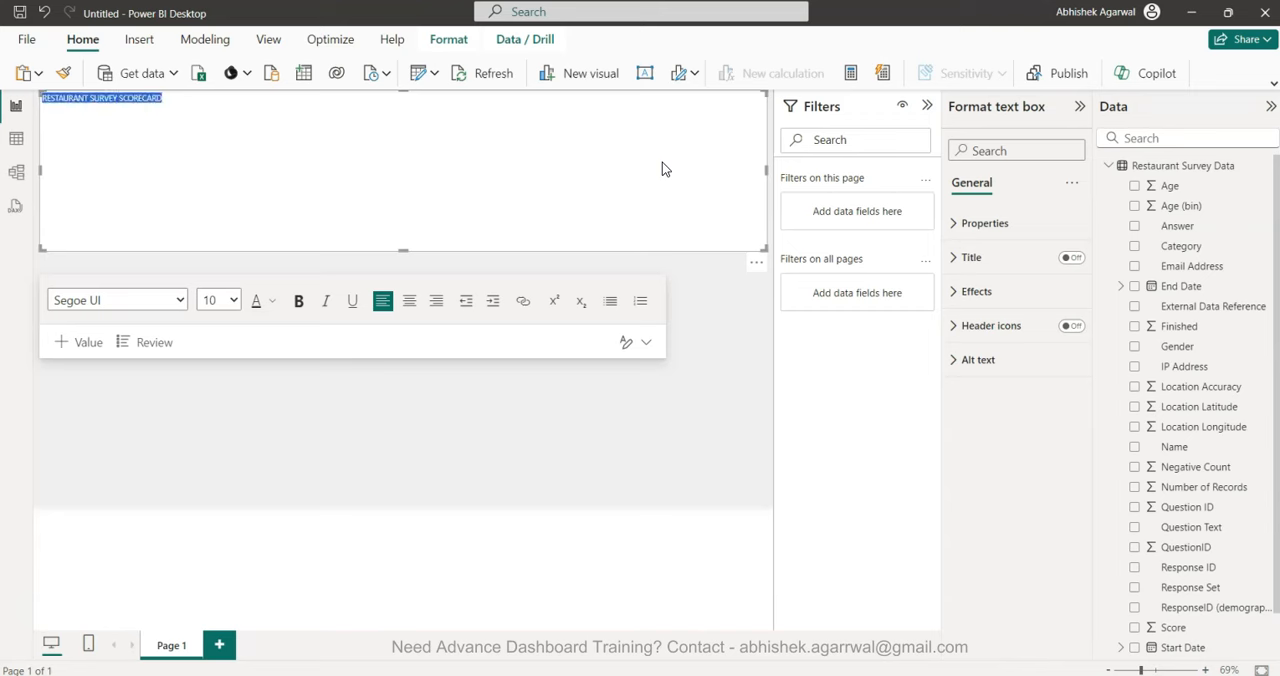
click(230, 301)
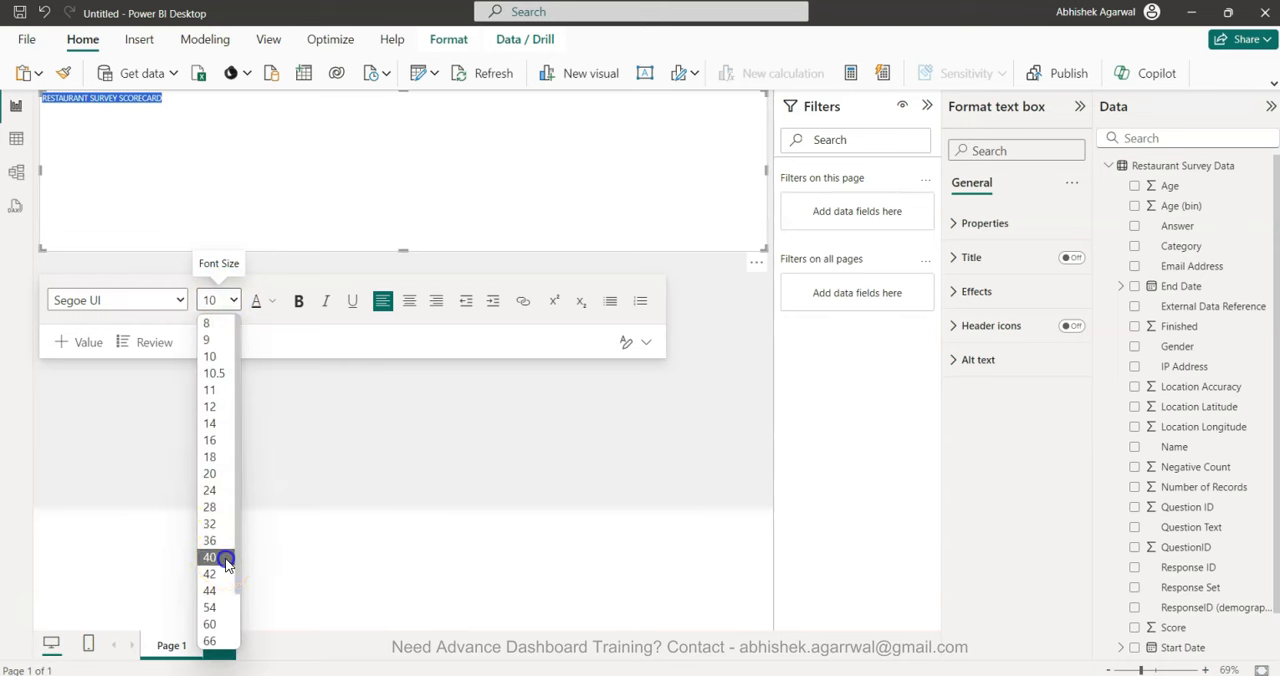
click(218, 557)
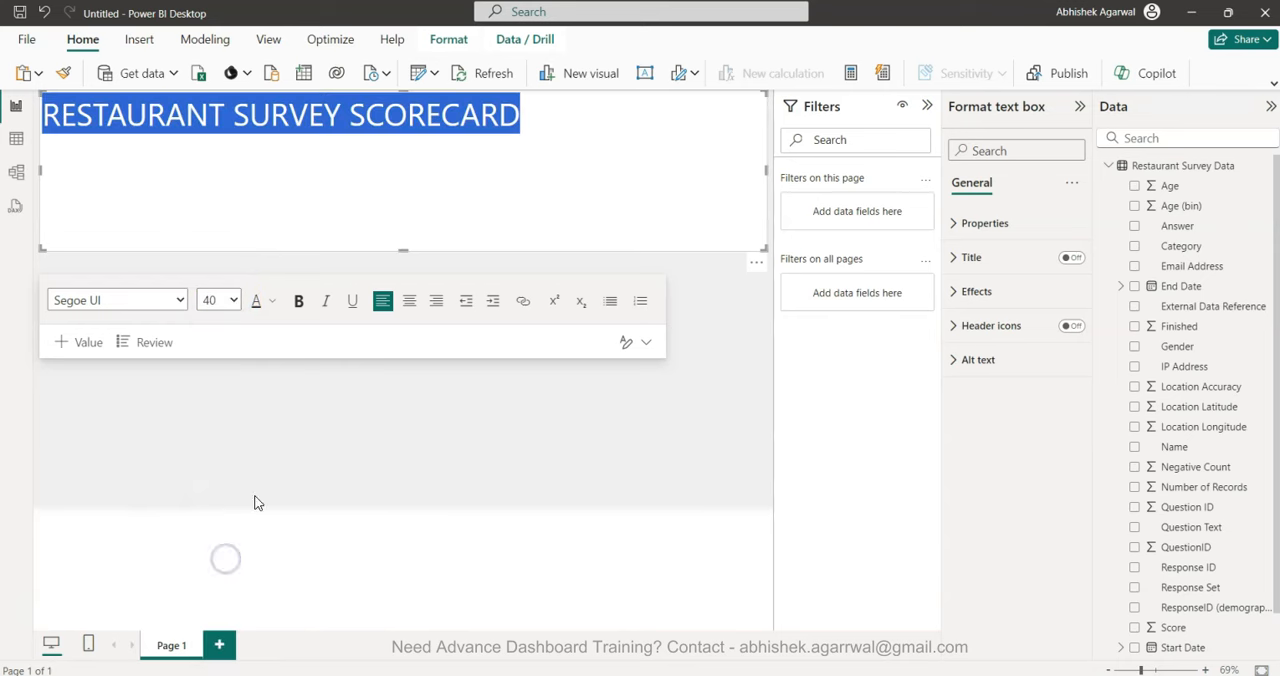
Look at the title's font colour options and try to raise its font size to 44.
click(271, 301)
click(271, 301)
click(271, 301)
click(266, 278)
click(235, 298)
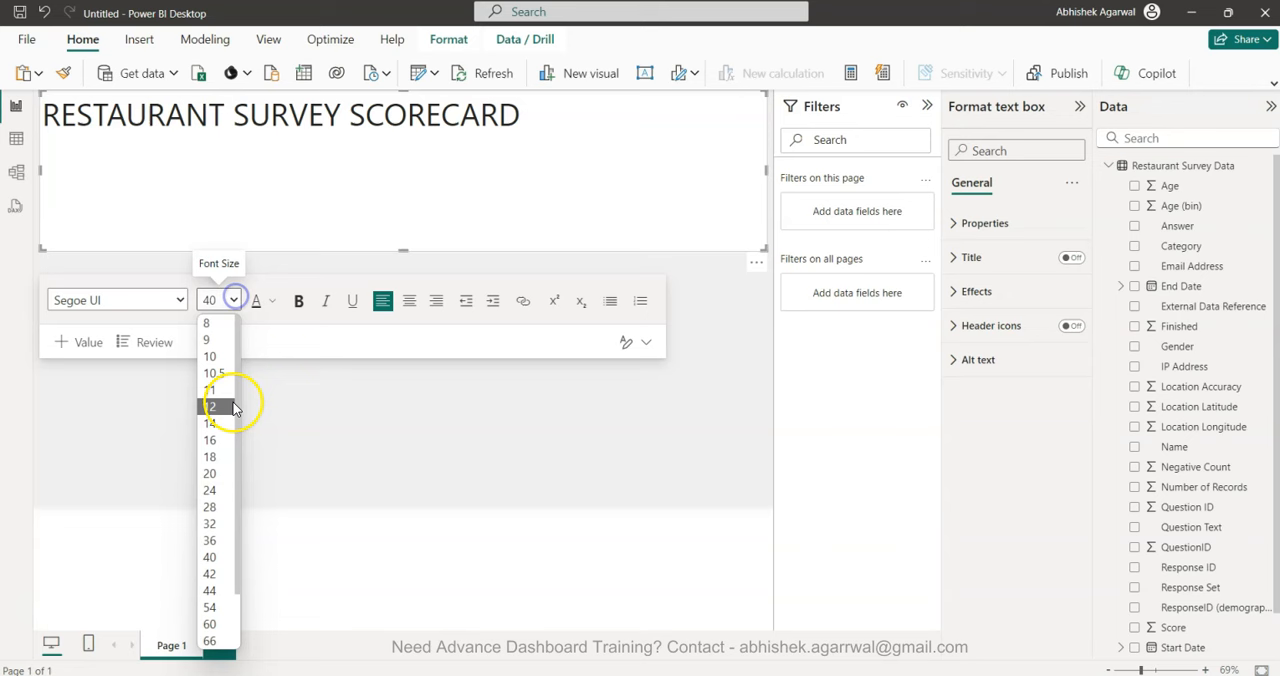
click(220, 590)
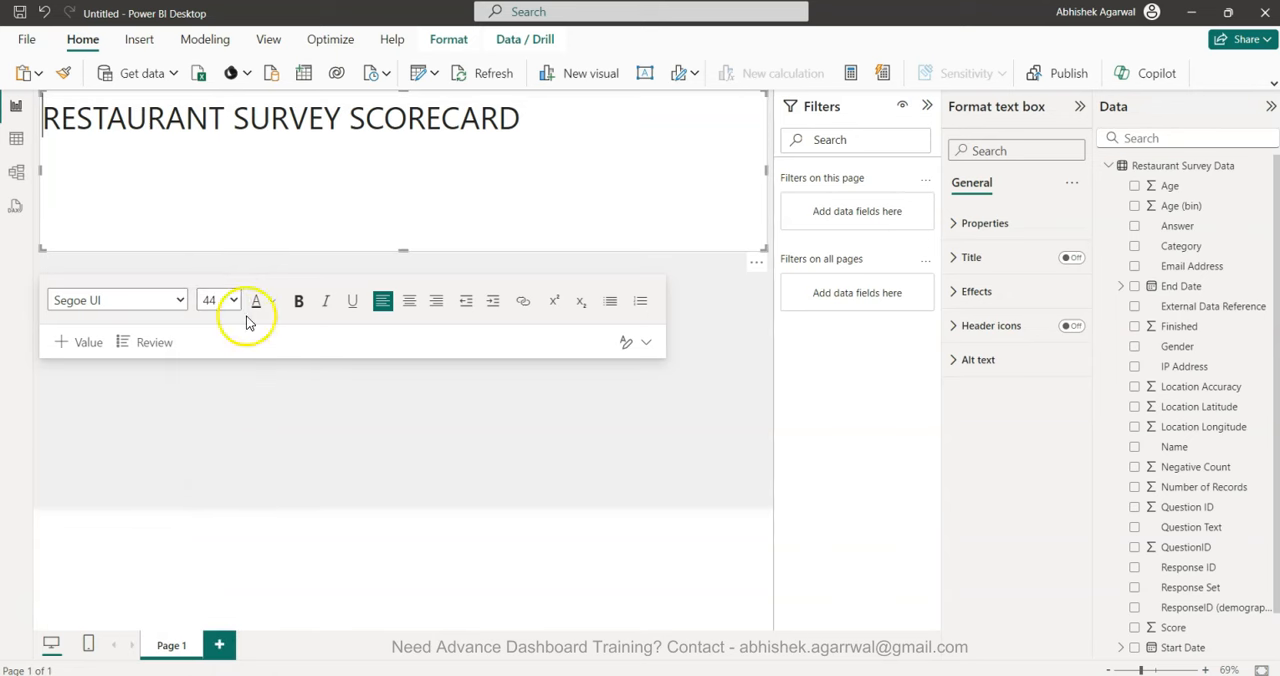
Select the entire title text, set its font size to 44 and make it bold.
double_click(300, 120)
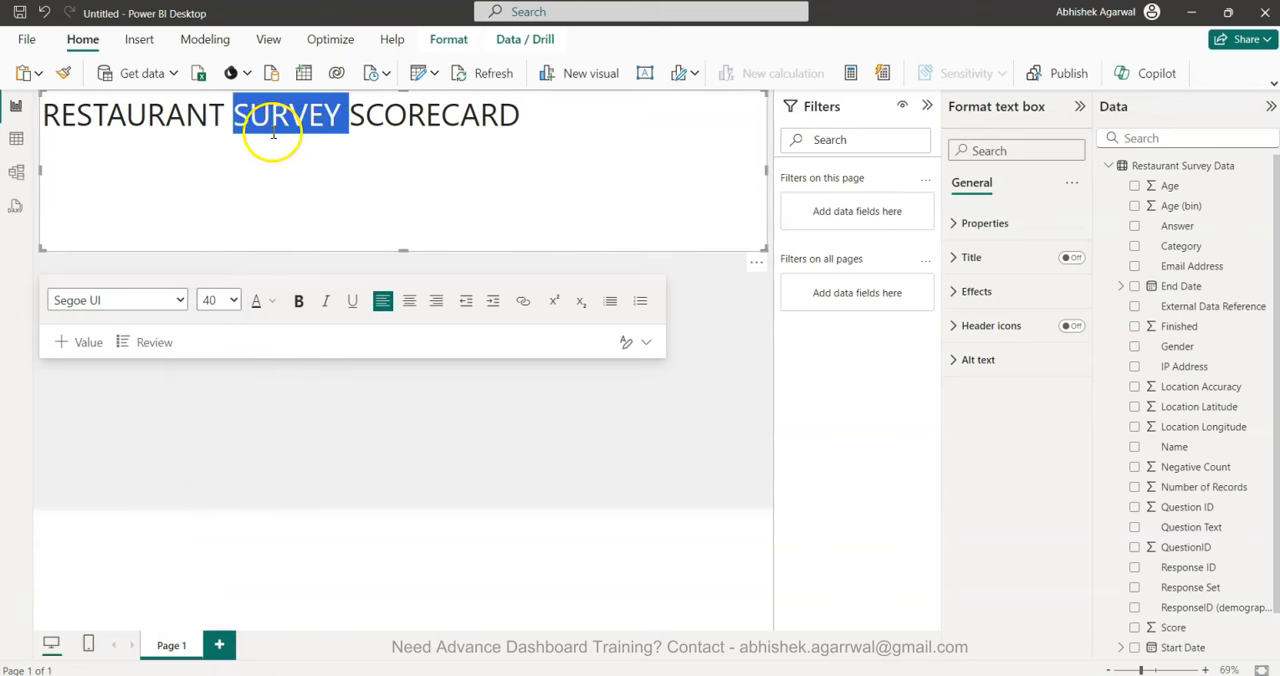
triple_click(273, 133)
click(233, 300)
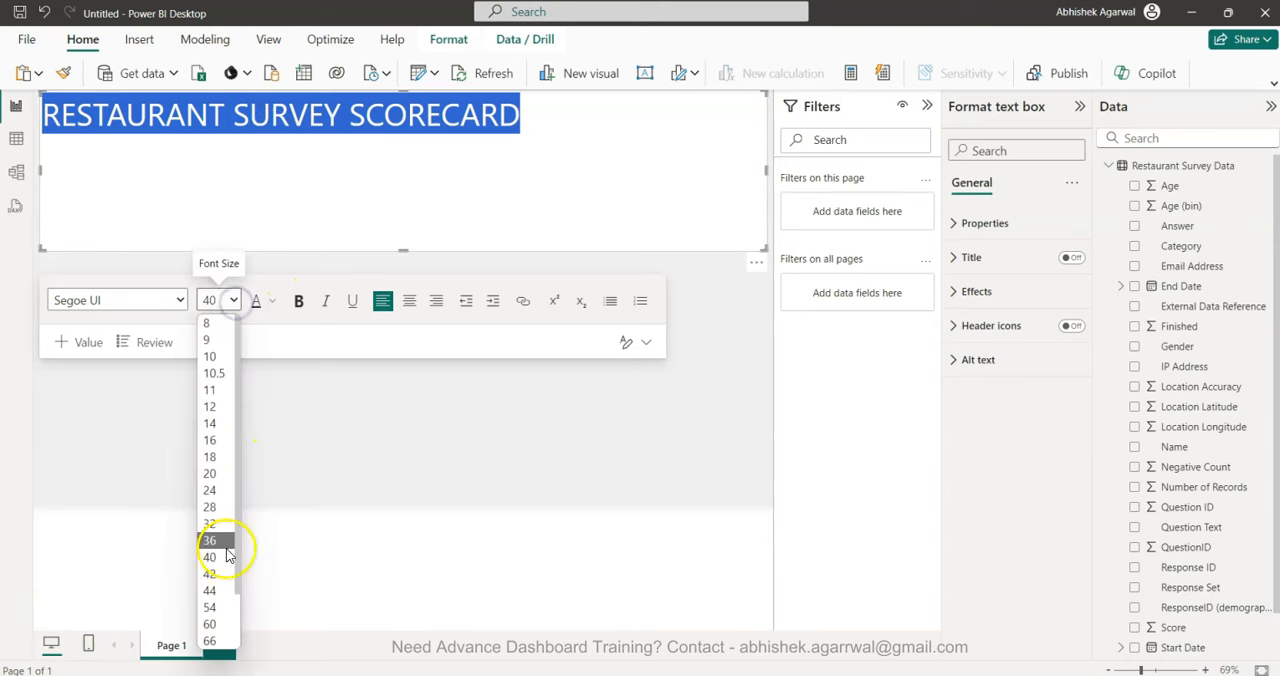
click(220, 590)
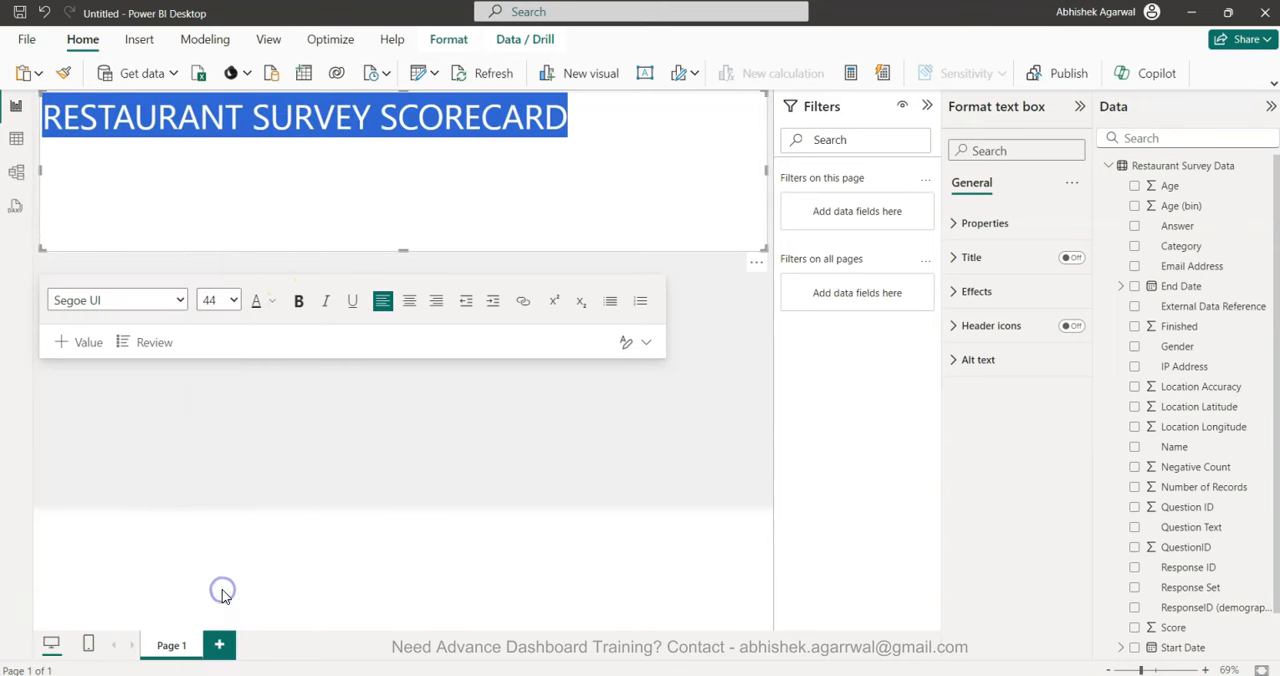
click(299, 304)
Reduce the text box's height to fit the single title line and shift it slightly down from the page's upper edge.
drag(405, 249, 419, 143)
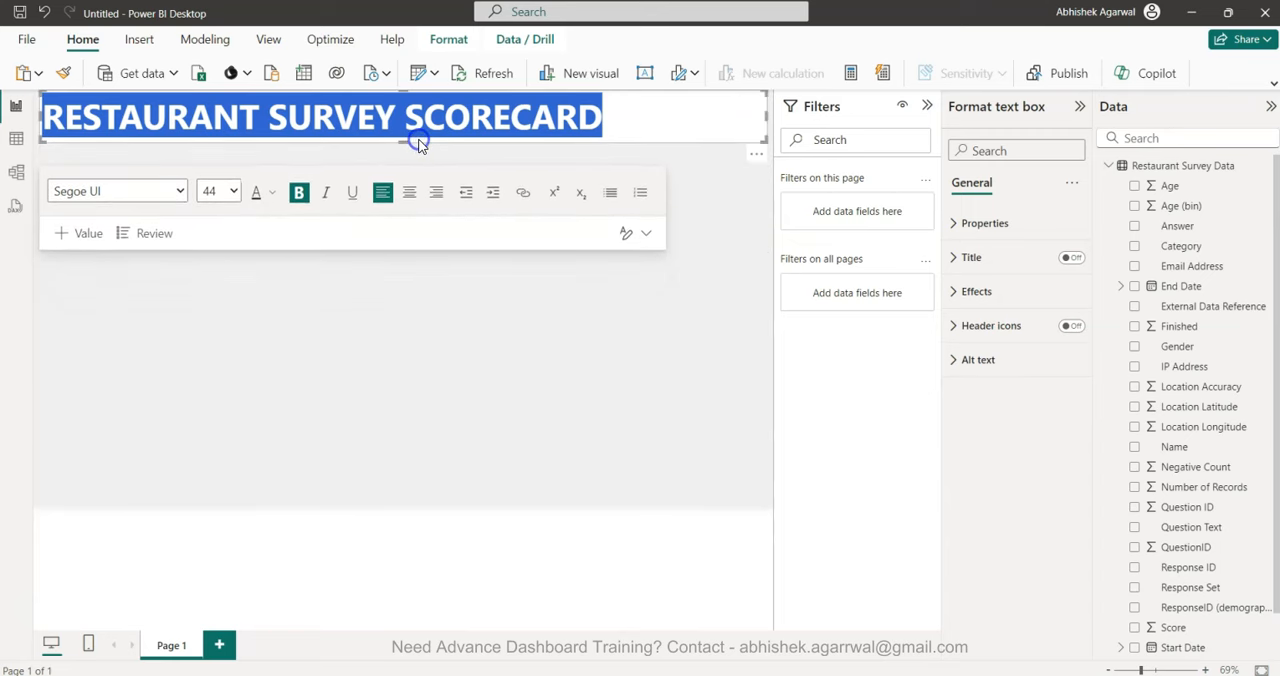
click(608, 157)
drag(613, 163, 611, 153)
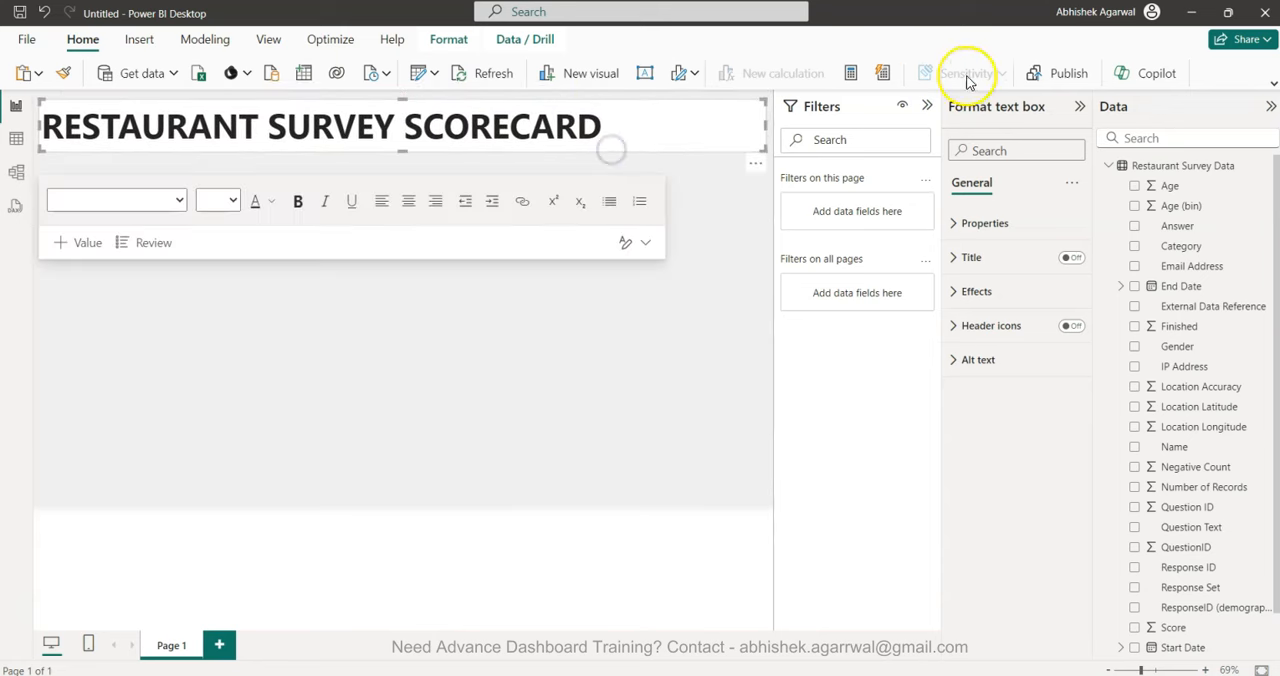
click(696, 338)
double_click(596, 316)
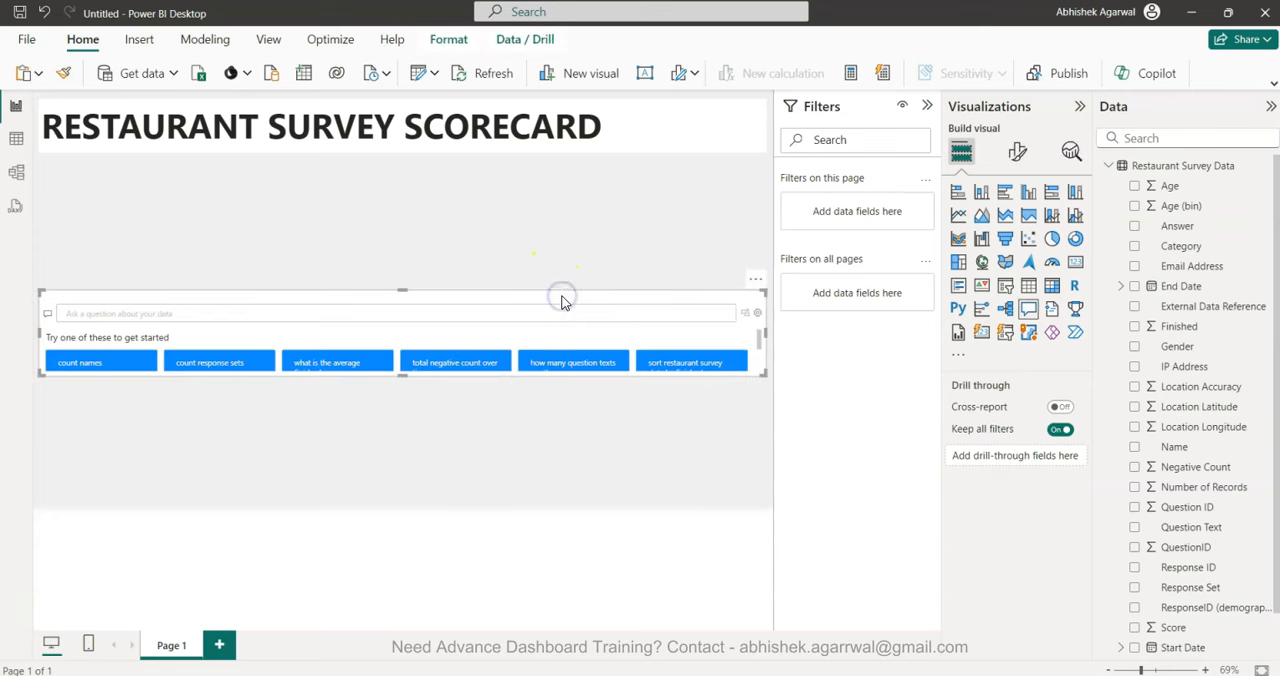
key(Delete)
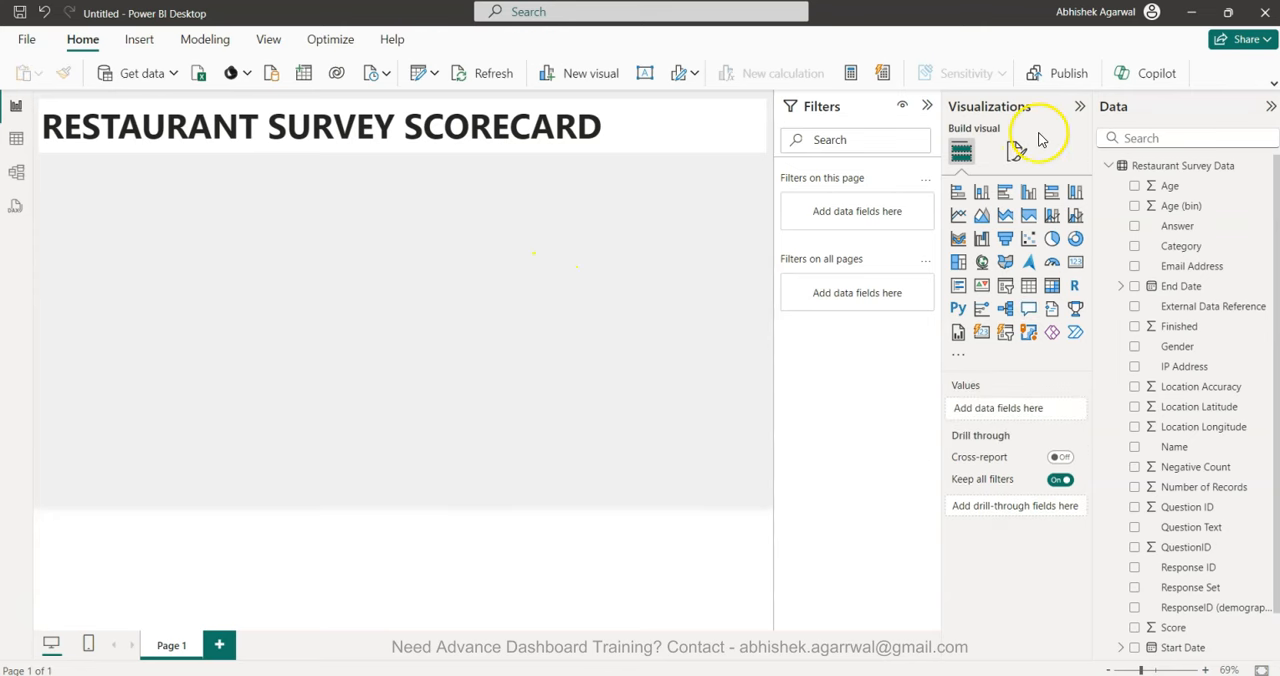
Change the page's canvas type to Custom and set its height to 1500 px.
click(1016, 151)
click(1008, 267)
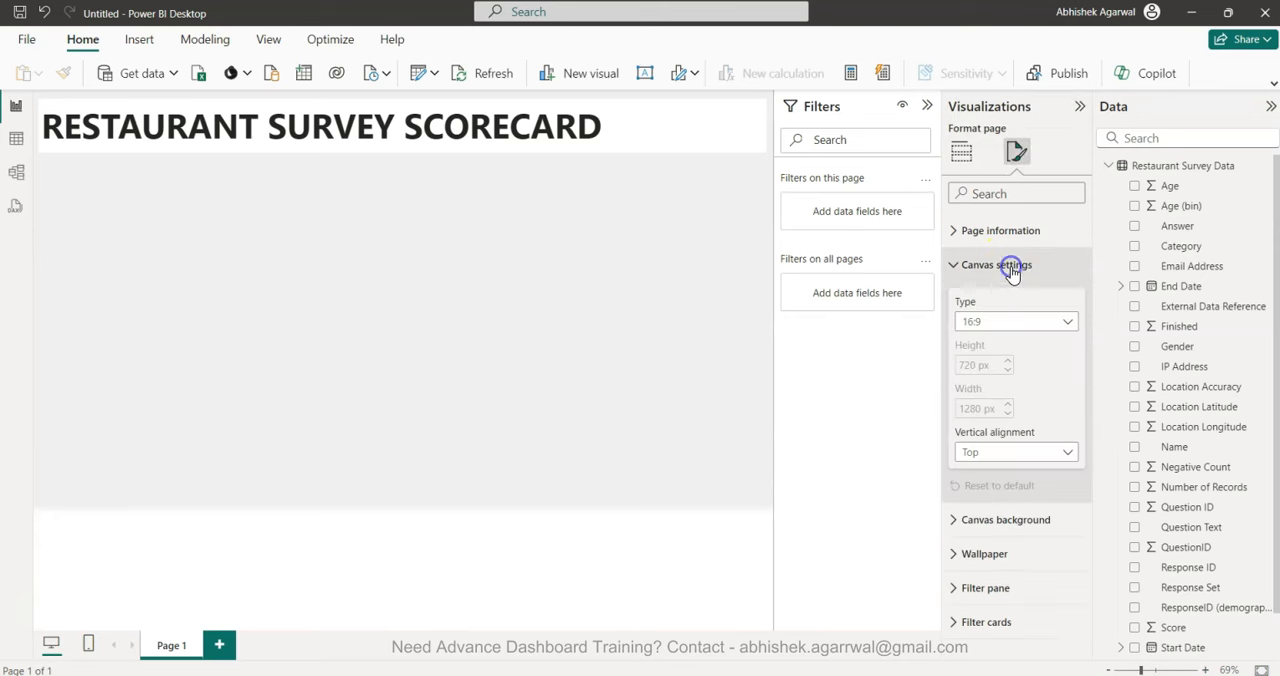
click(1008, 321)
click(1024, 420)
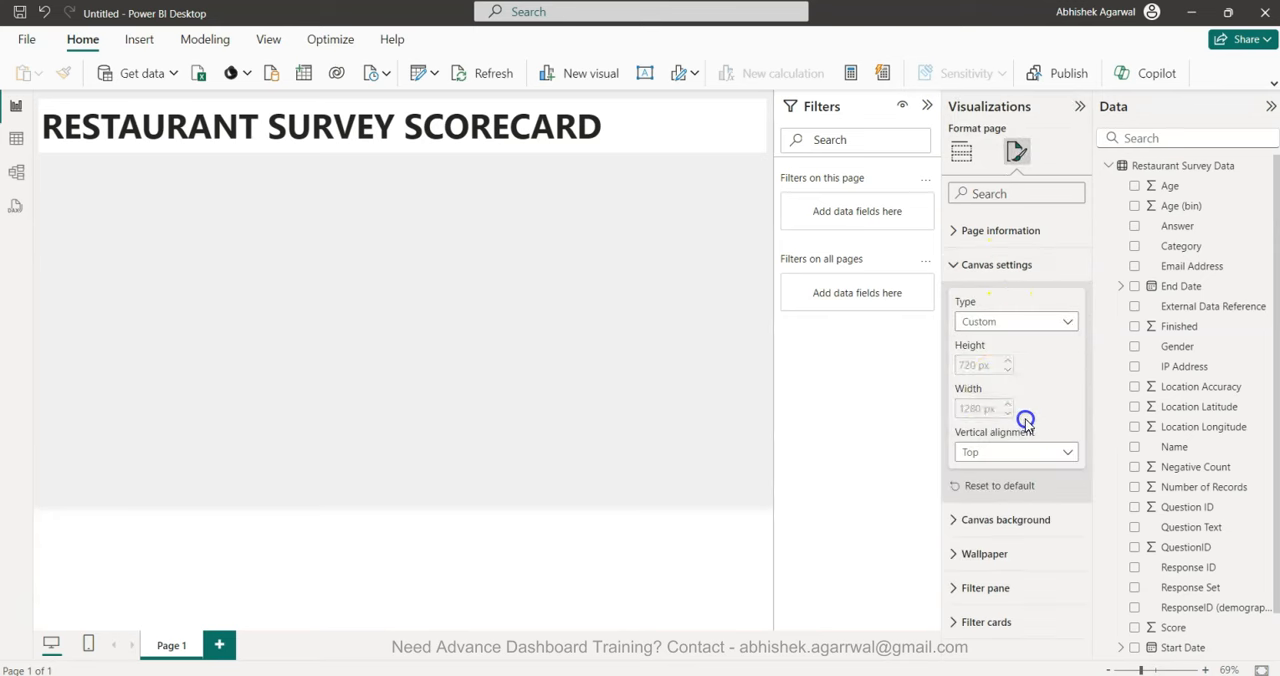
double_click(976, 366)
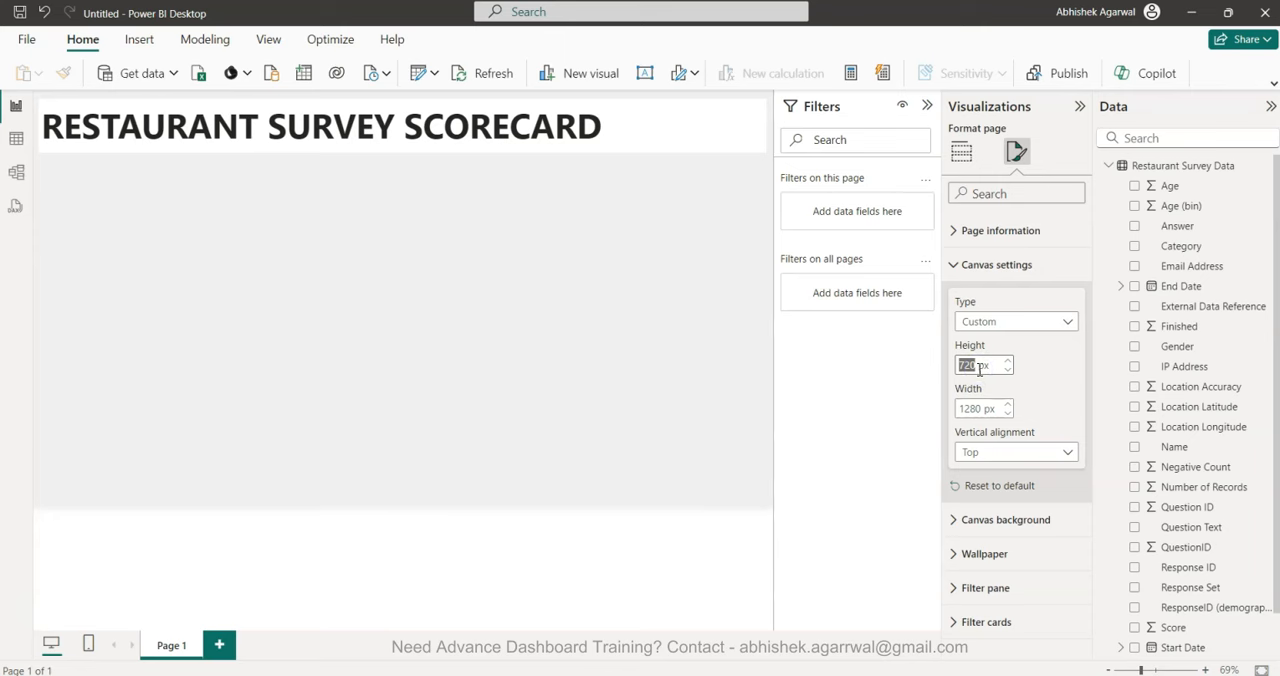
text(1500)
key(Return)
Reduce the canvas height to 1000 px.
double_click(968, 408)
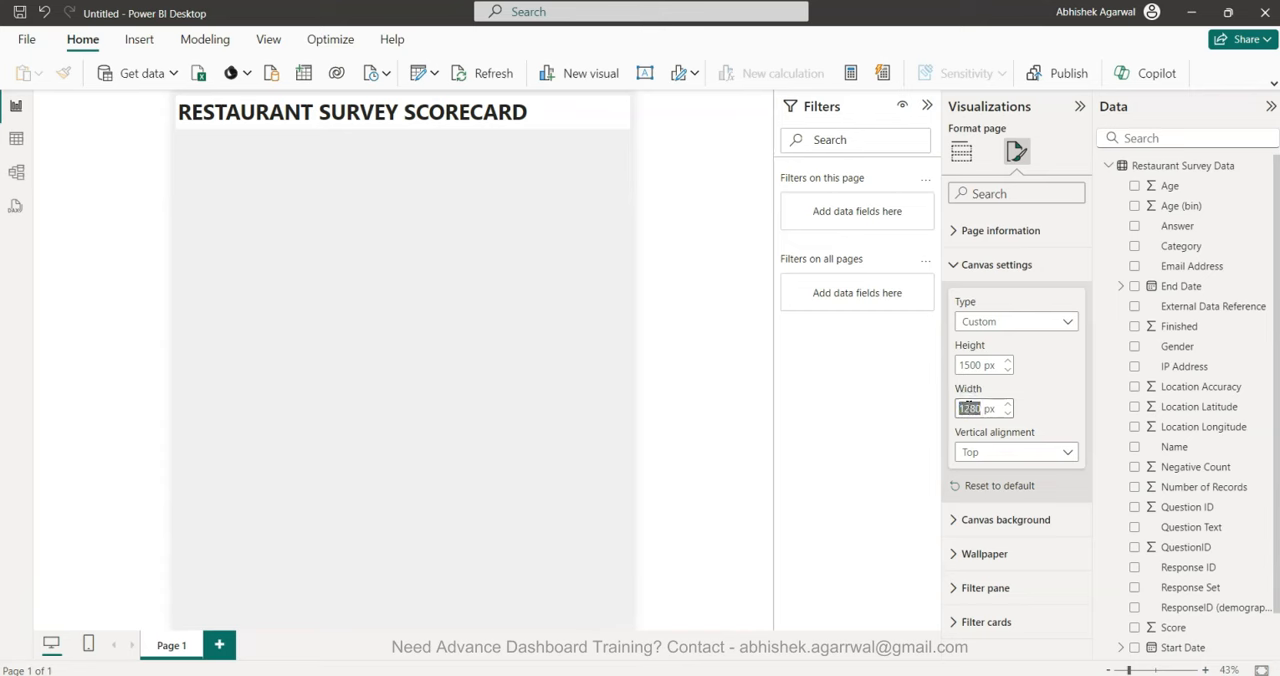
double_click(973, 364)
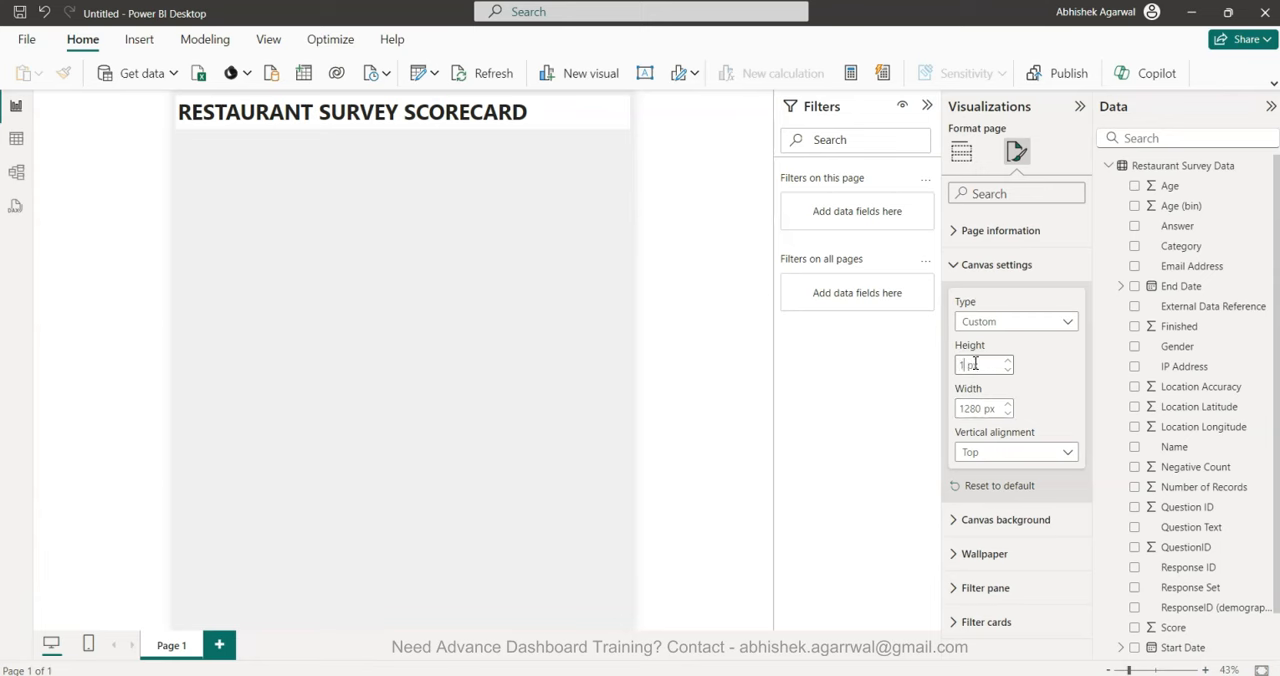
key(Return)
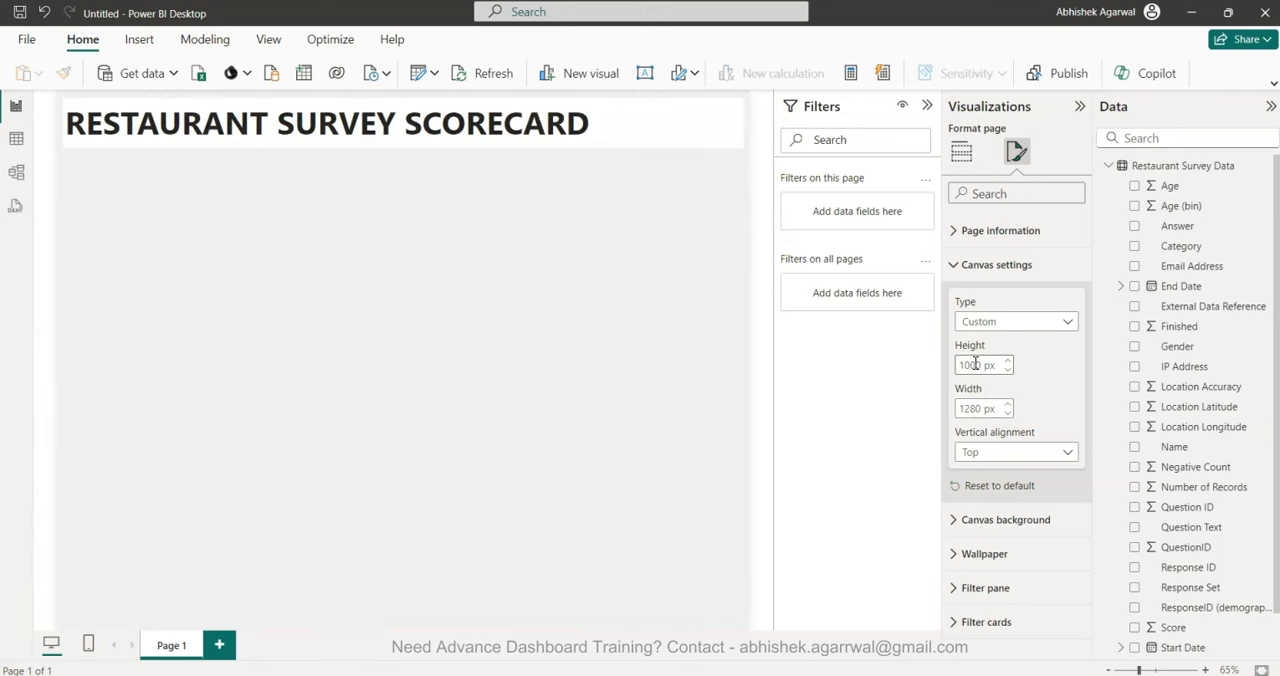
Set the canvas width to 1500 px.
double_click(970, 408)
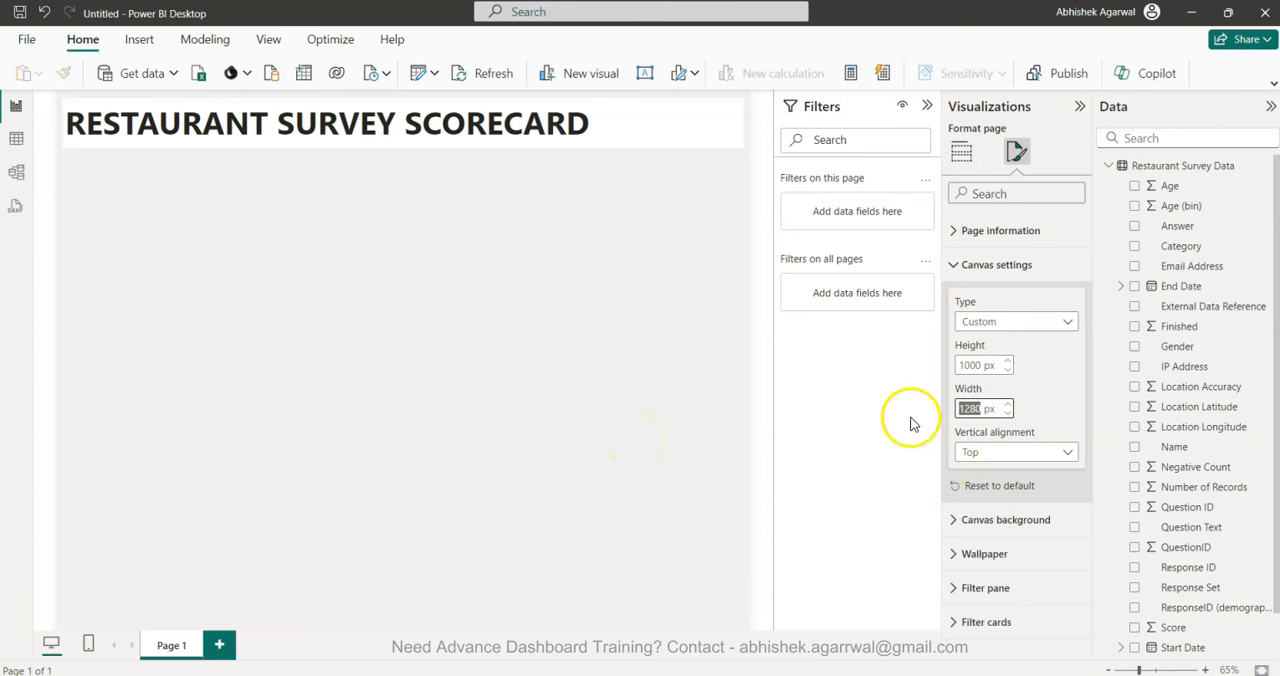
click(453, 295)
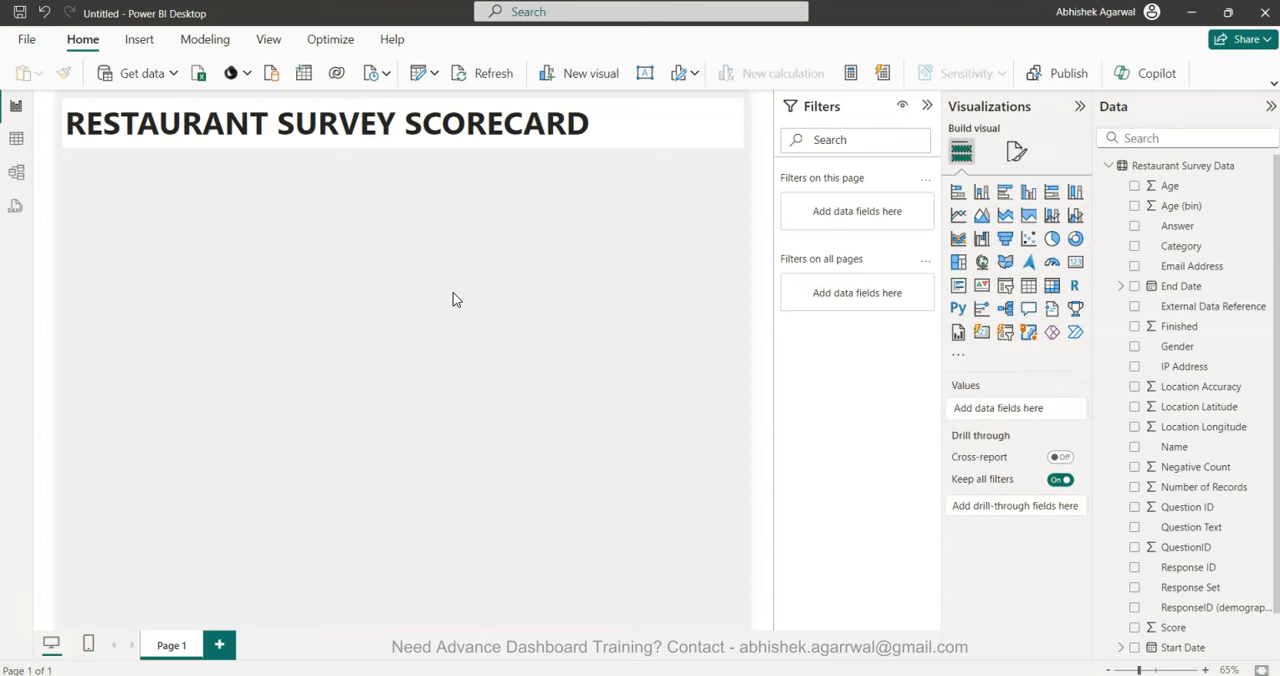
click(1016, 152)
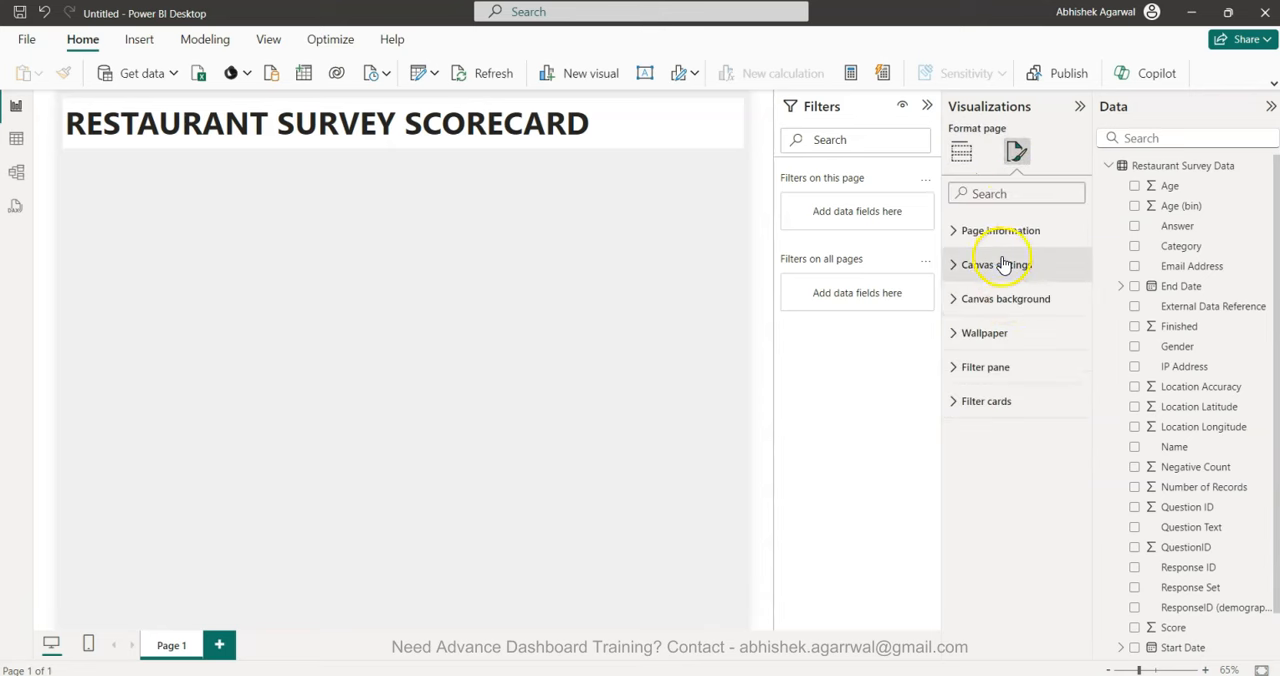
click(1003, 264)
double_click(978, 414)
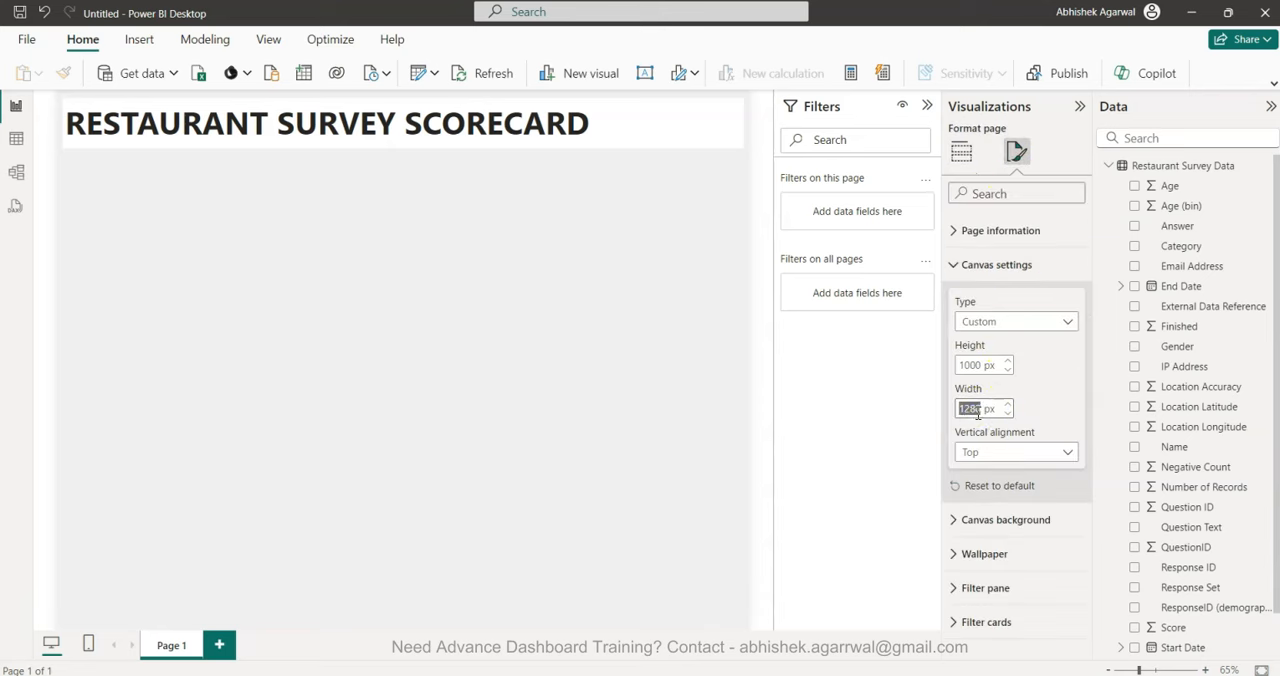
key(Return)
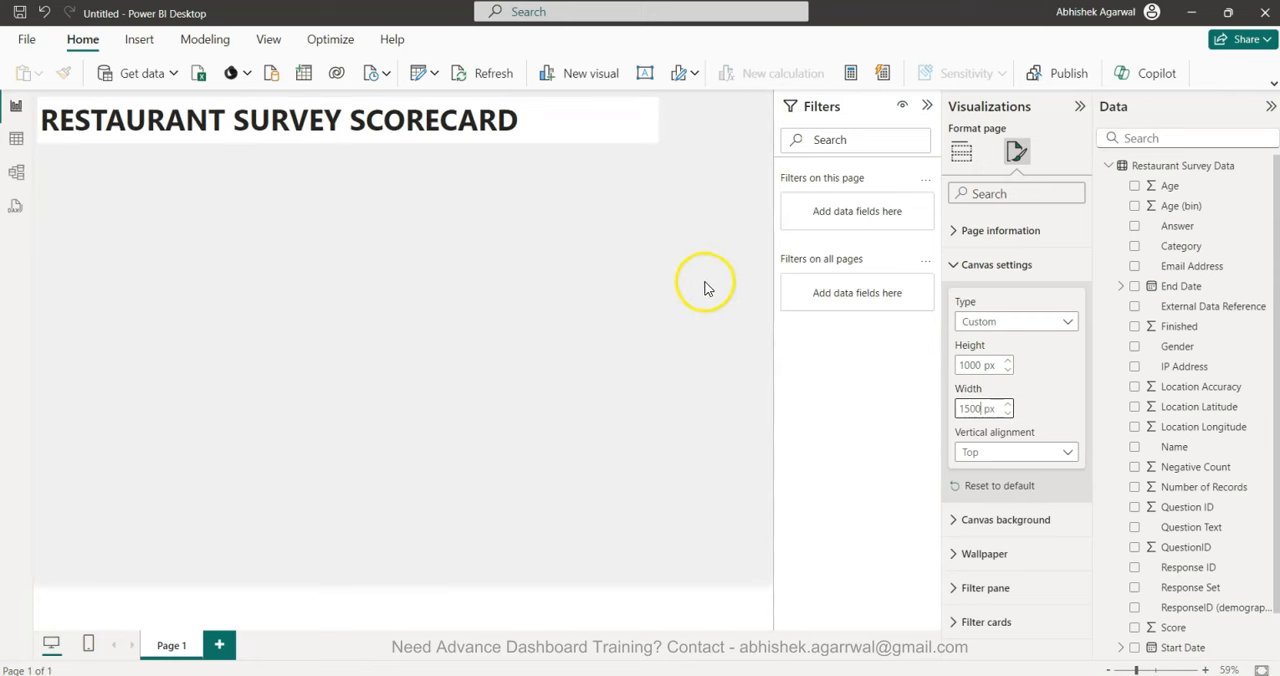
Stretch the title text box to the new page width and turn off its background.
click(634, 119)
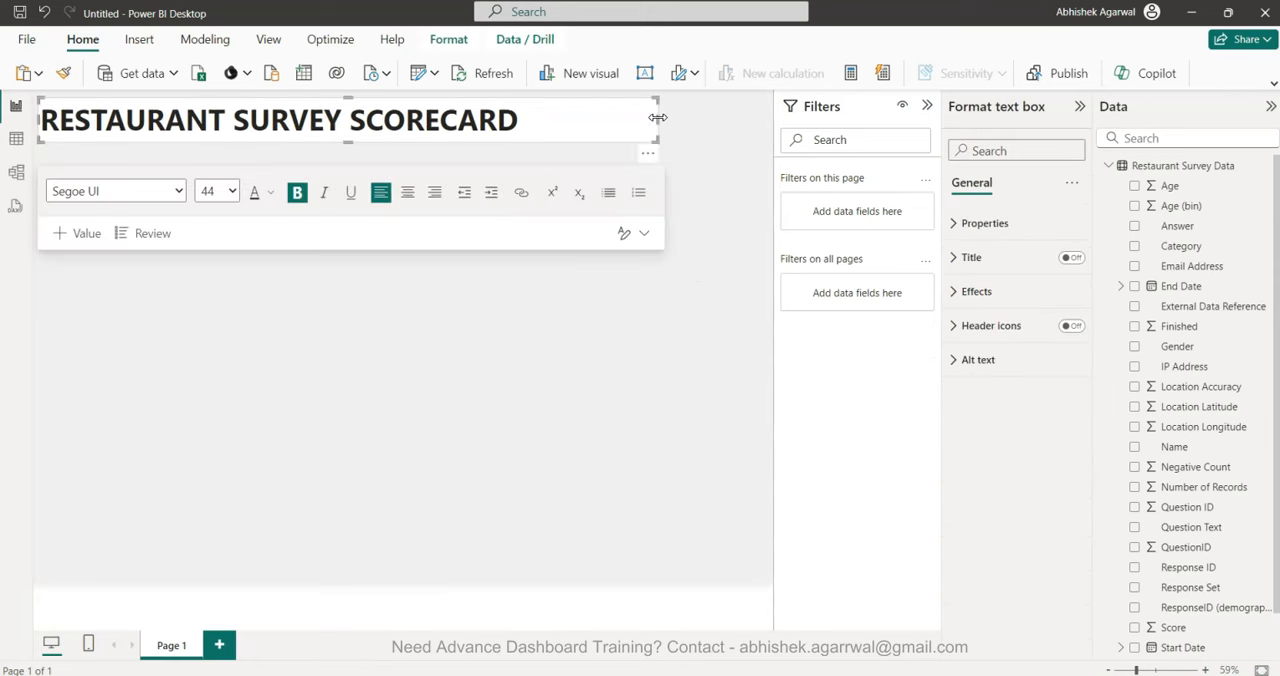
click(737, 229)
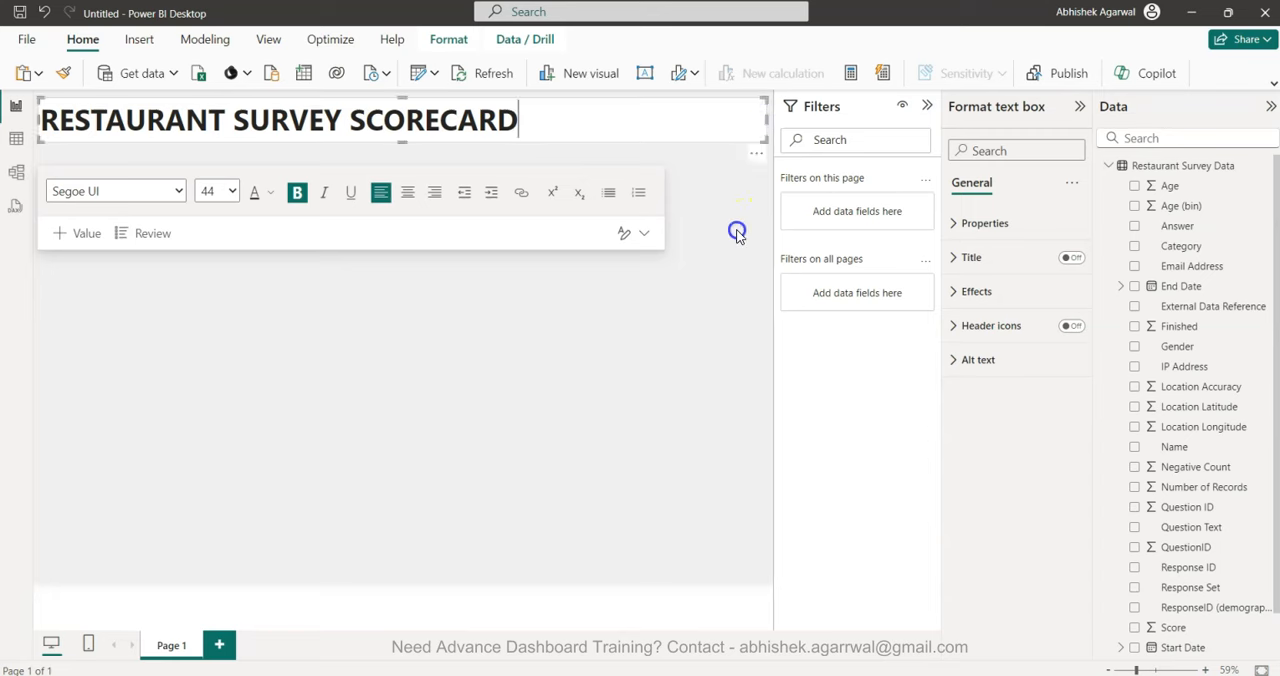
click(711, 101)
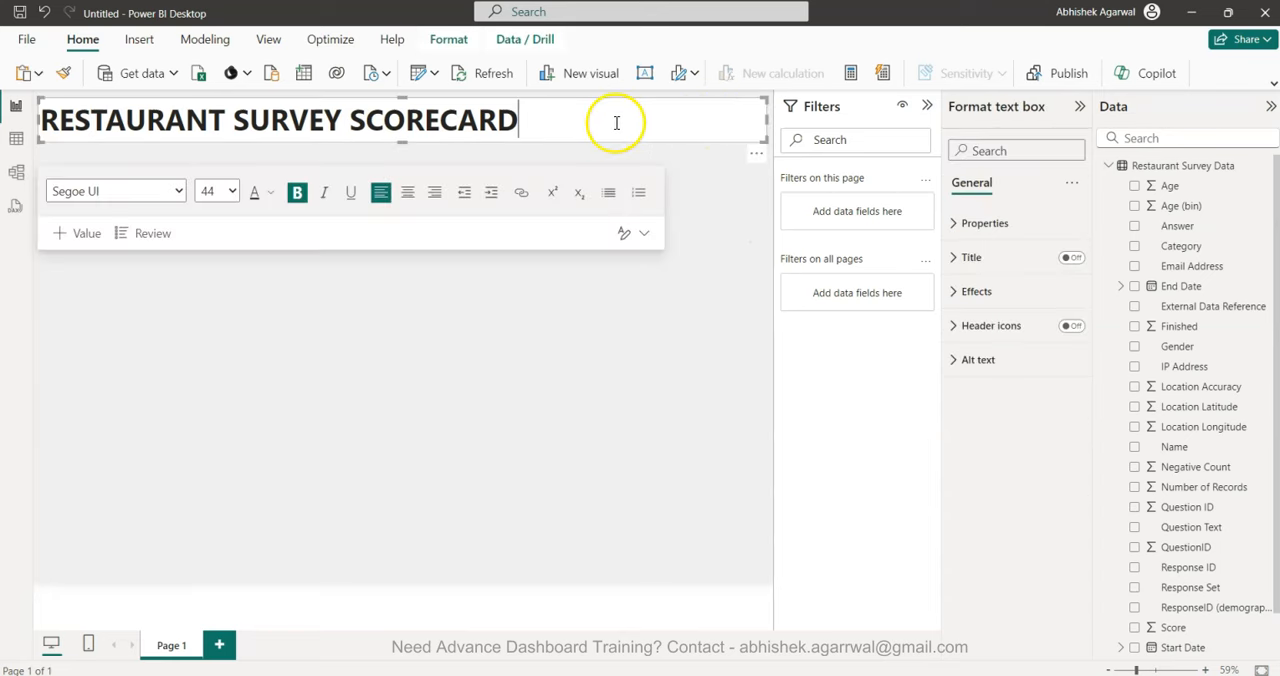
click(976, 291)
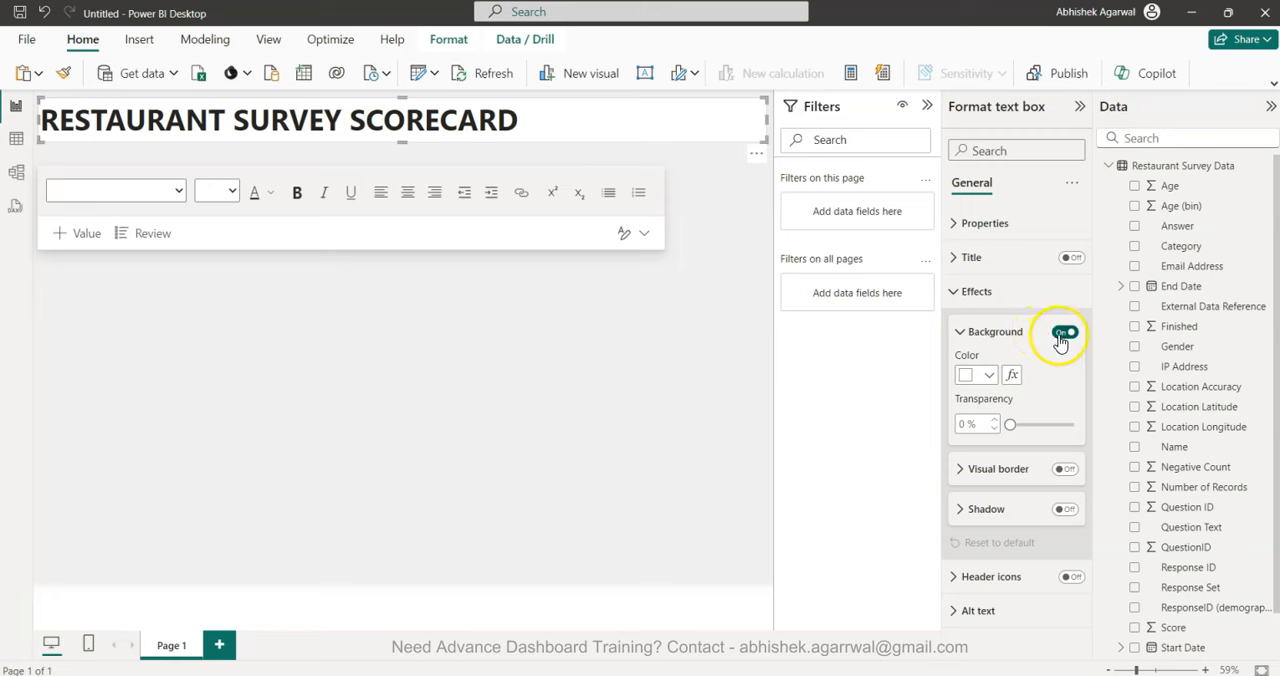
click(1063, 334)
click(600, 471)
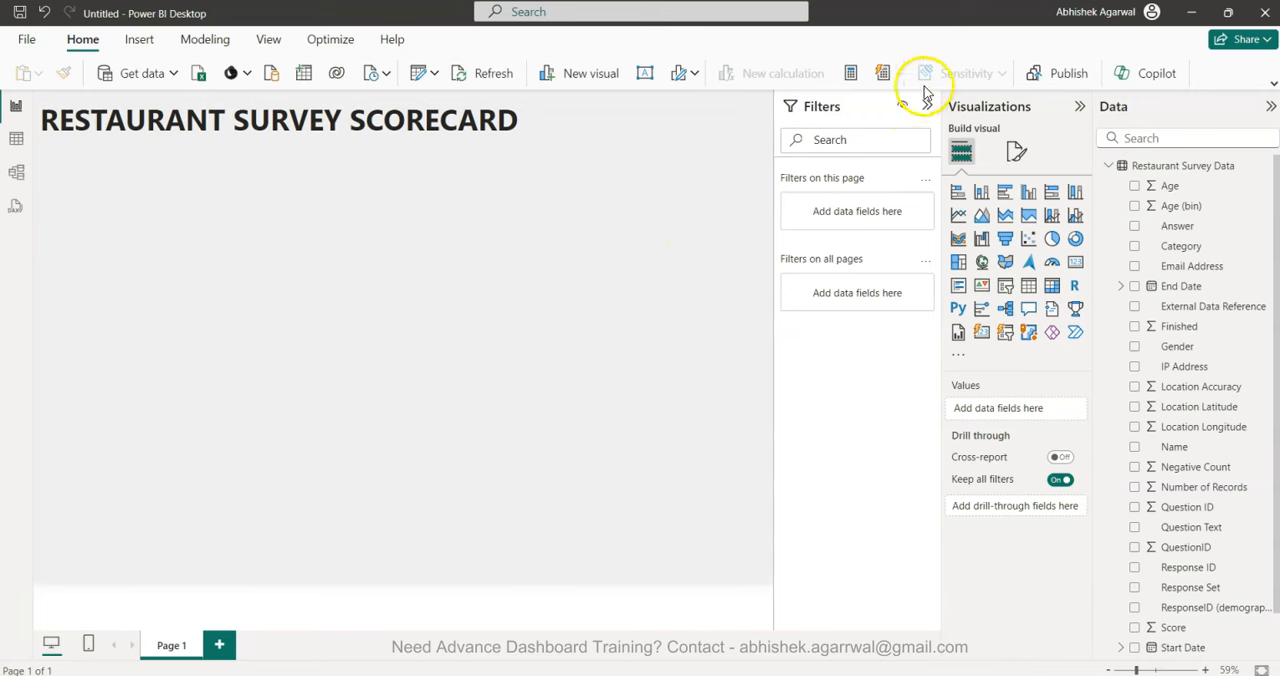
Add a Card visual, shrink it to about a quarter of the page width and place it below the title.
click(683, 299)
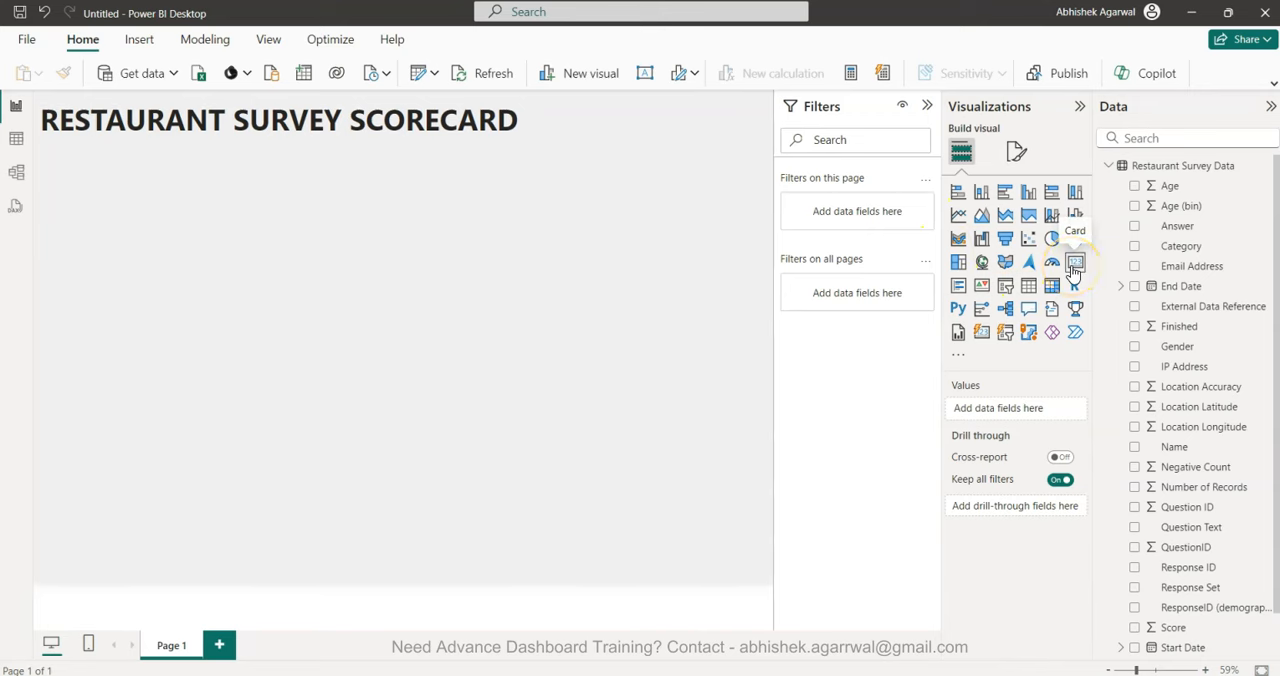
click(1073, 264)
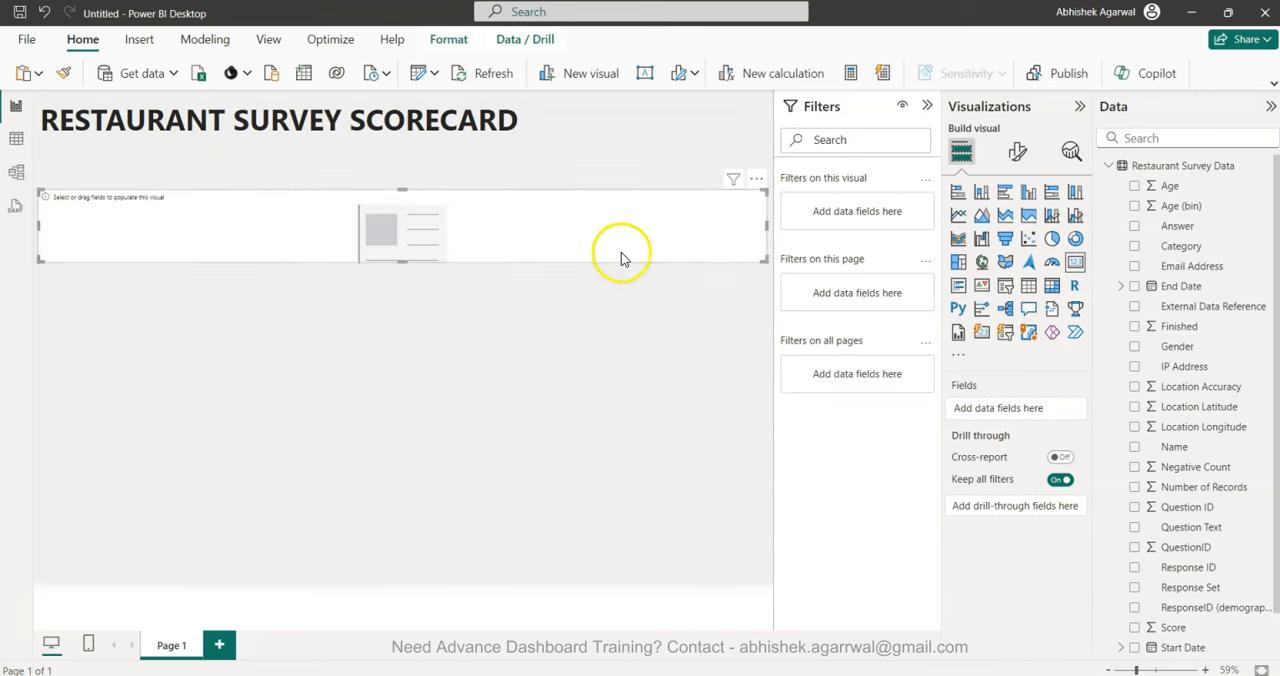
drag(763, 223, 226, 189)
drag(150, 212, 323, 219)
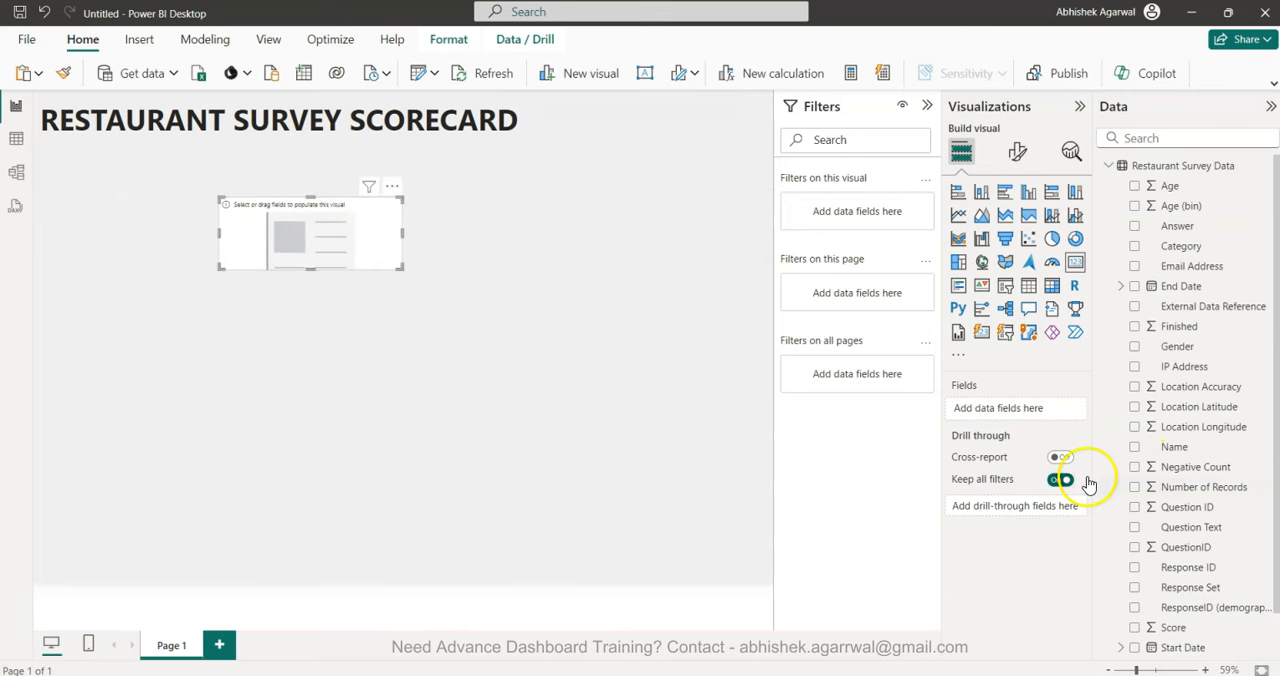
Add the Score field to the card and summarize it as an average.
click(1135, 628)
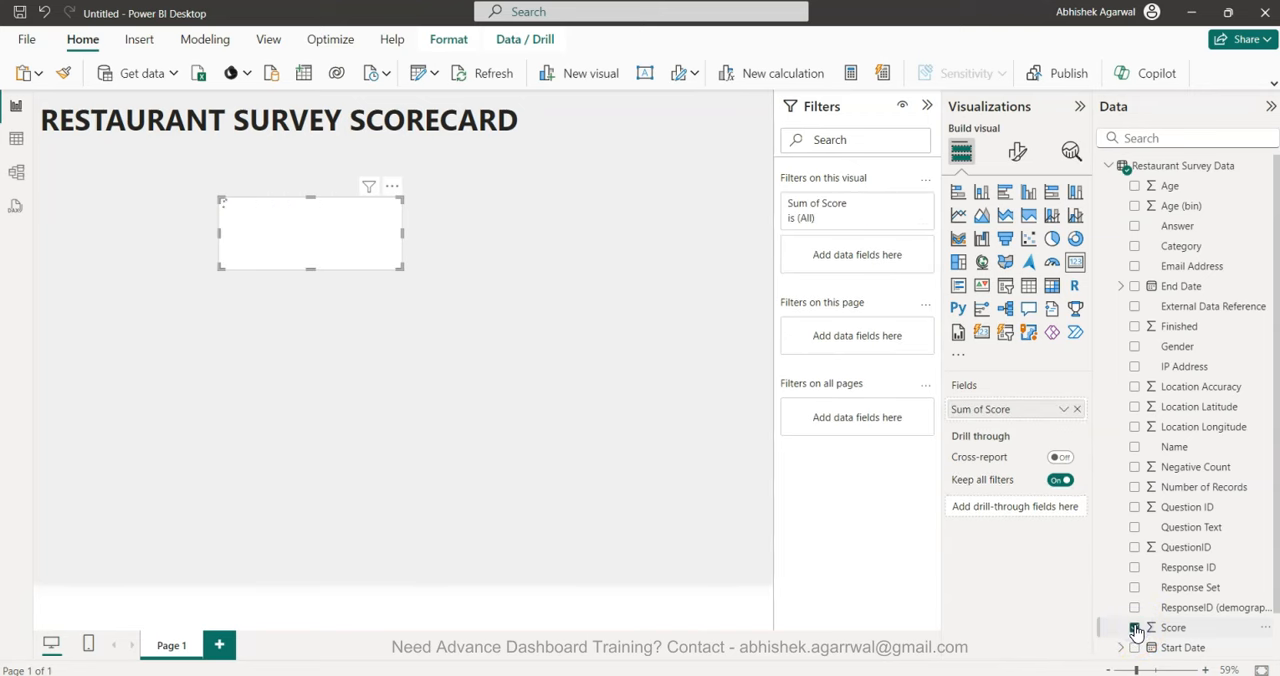
click(1063, 410)
click(1103, 475)
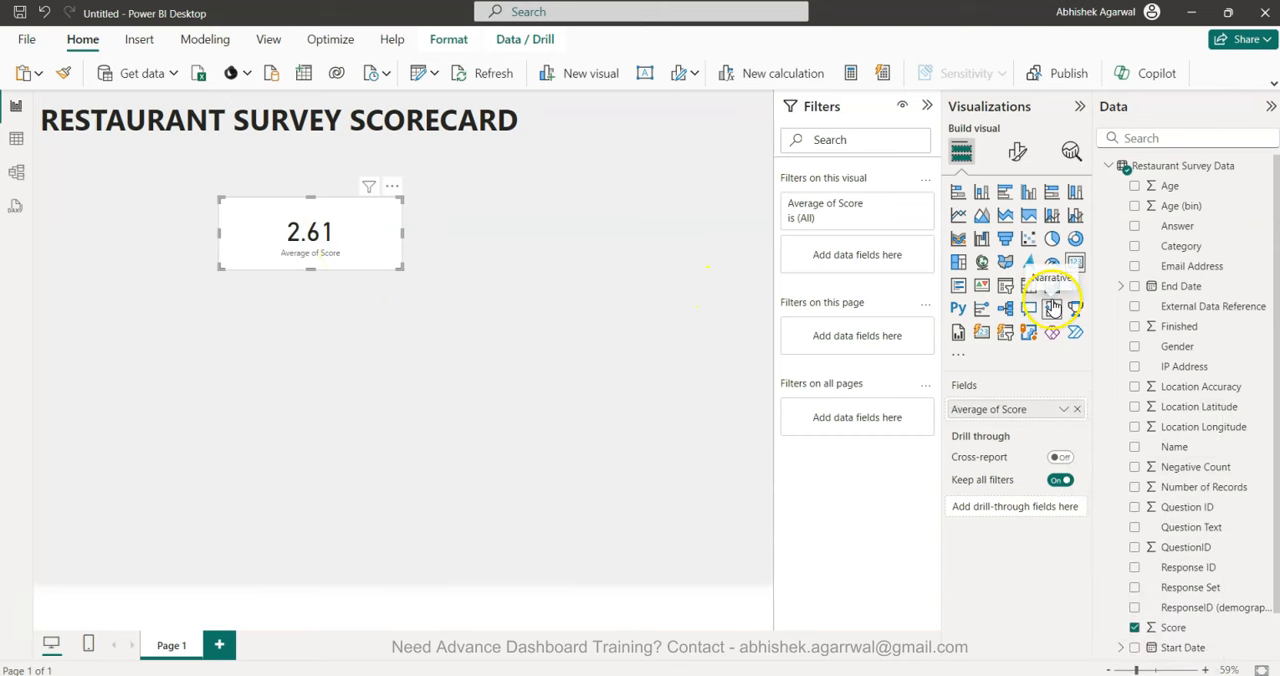
Turn off the score card's category label and set its callout value font size to 20.
click(1017, 150)
click(1071, 300)
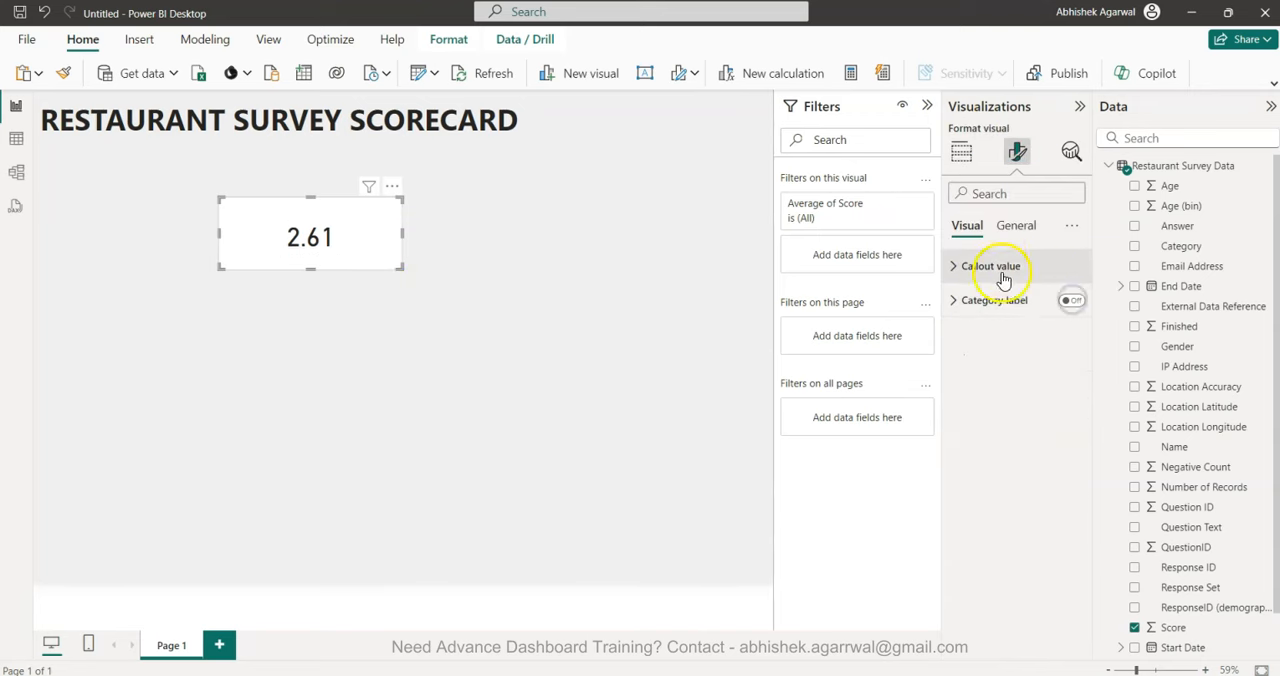
click(994, 260)
double_click(1048, 322)
text(20)
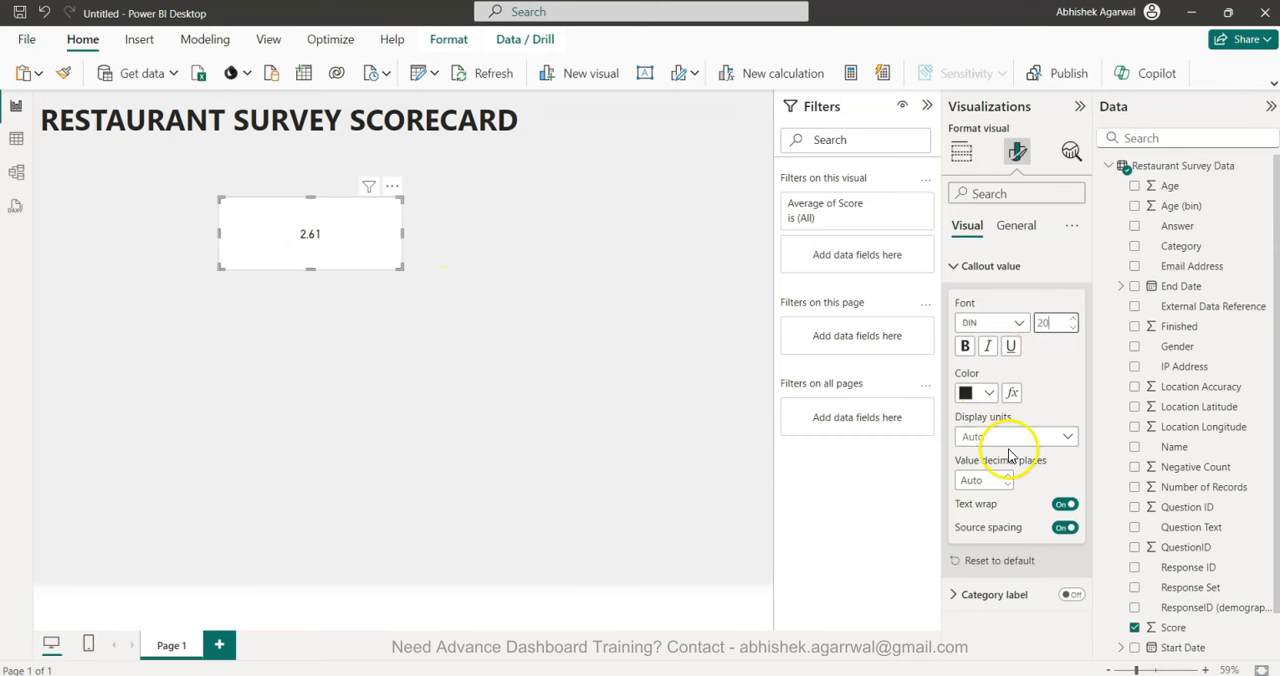
Shrink the score card to just fit its number and place it directly below the title.
drag(403, 268, 266, 207)
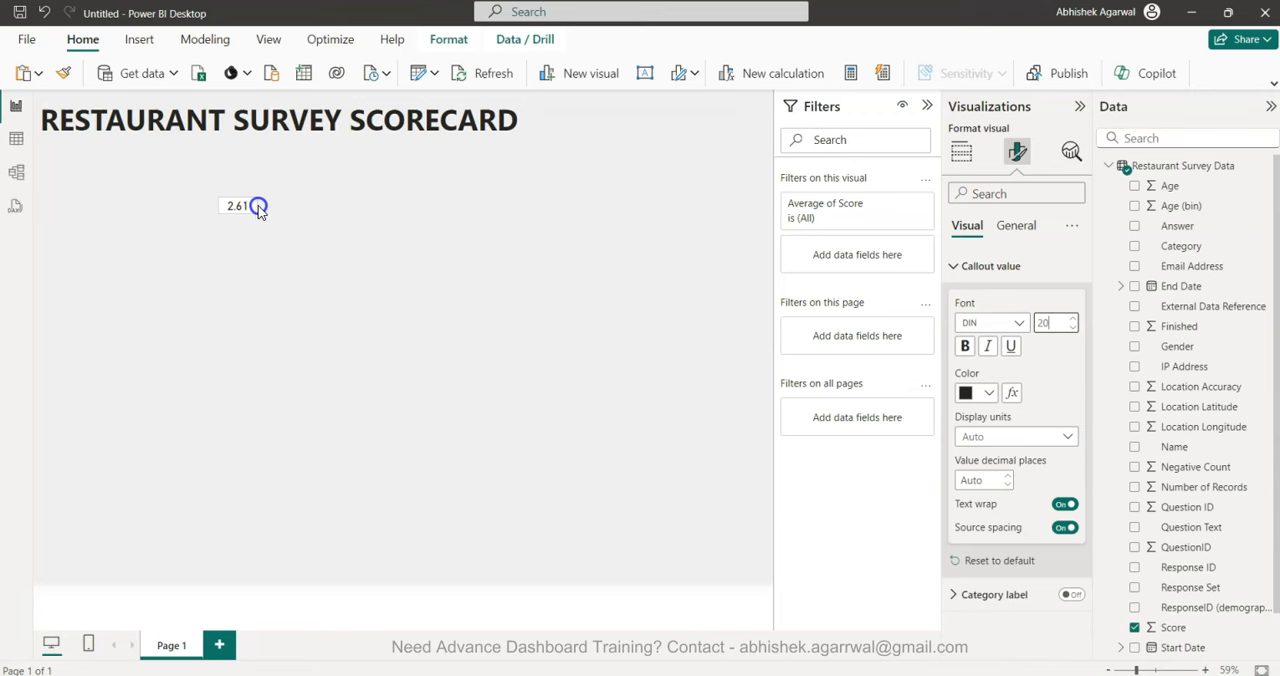
drag(236, 208, 215, 150)
click(400, 220)
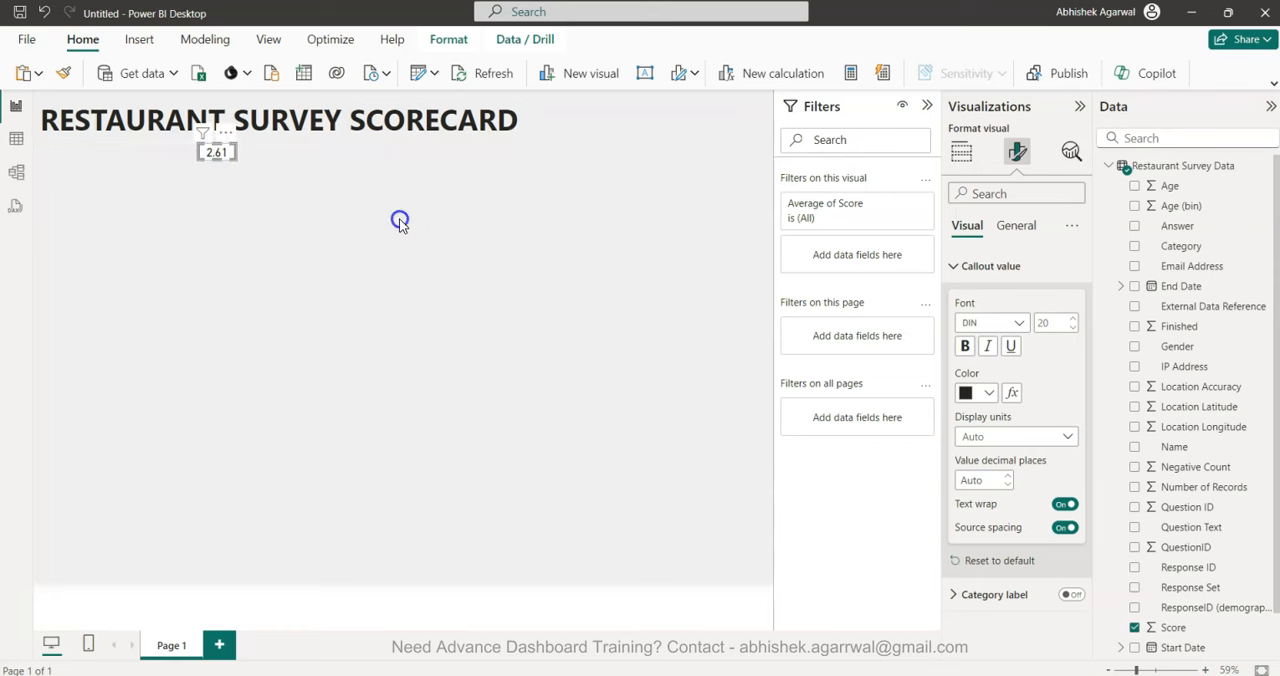
Add a text box reading "RESTAURANT AVERAGE SCORE-", shrink it to one line and place it under the title, before the score card.
click(645, 73)
click(225, 232)
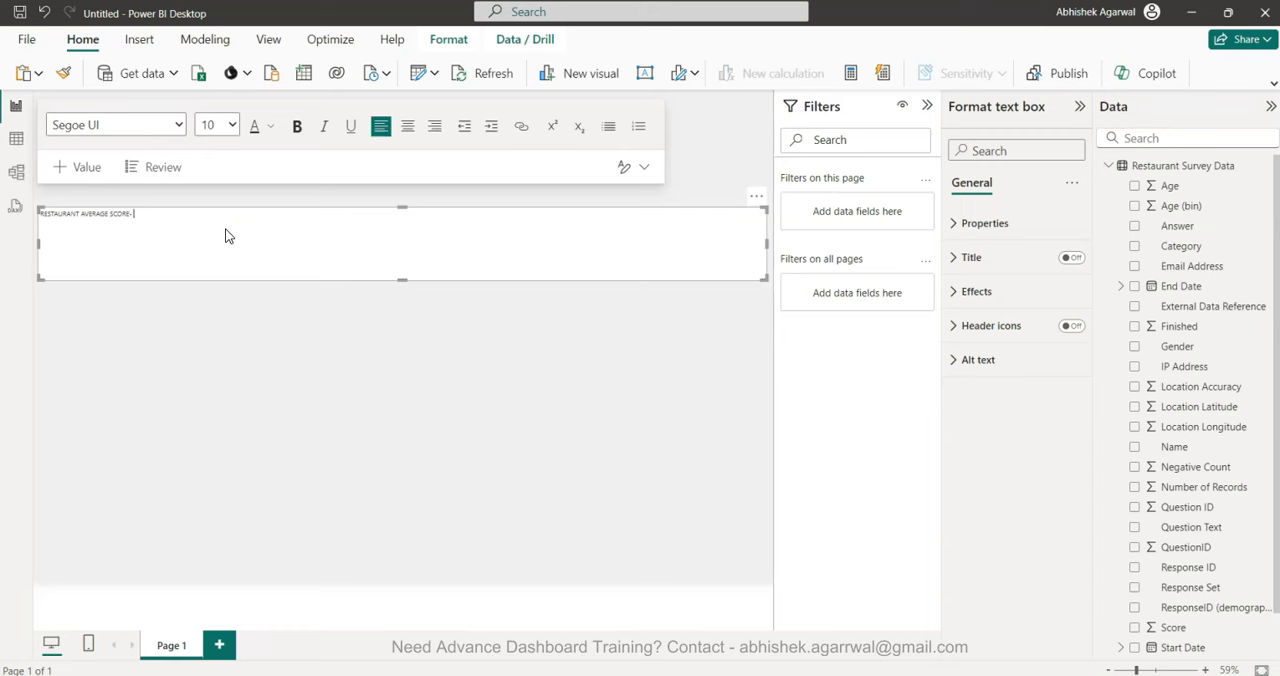
drag(767, 242, 160, 222)
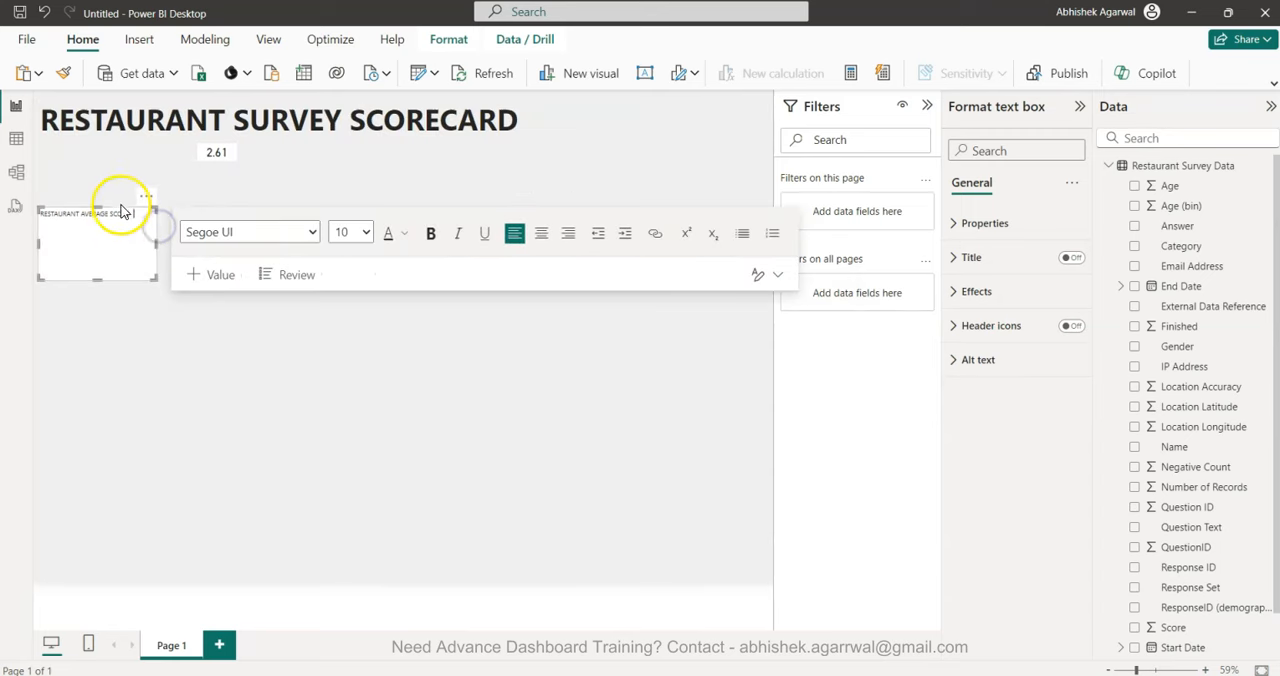
click(127, 210)
drag(127, 212, 132, 148)
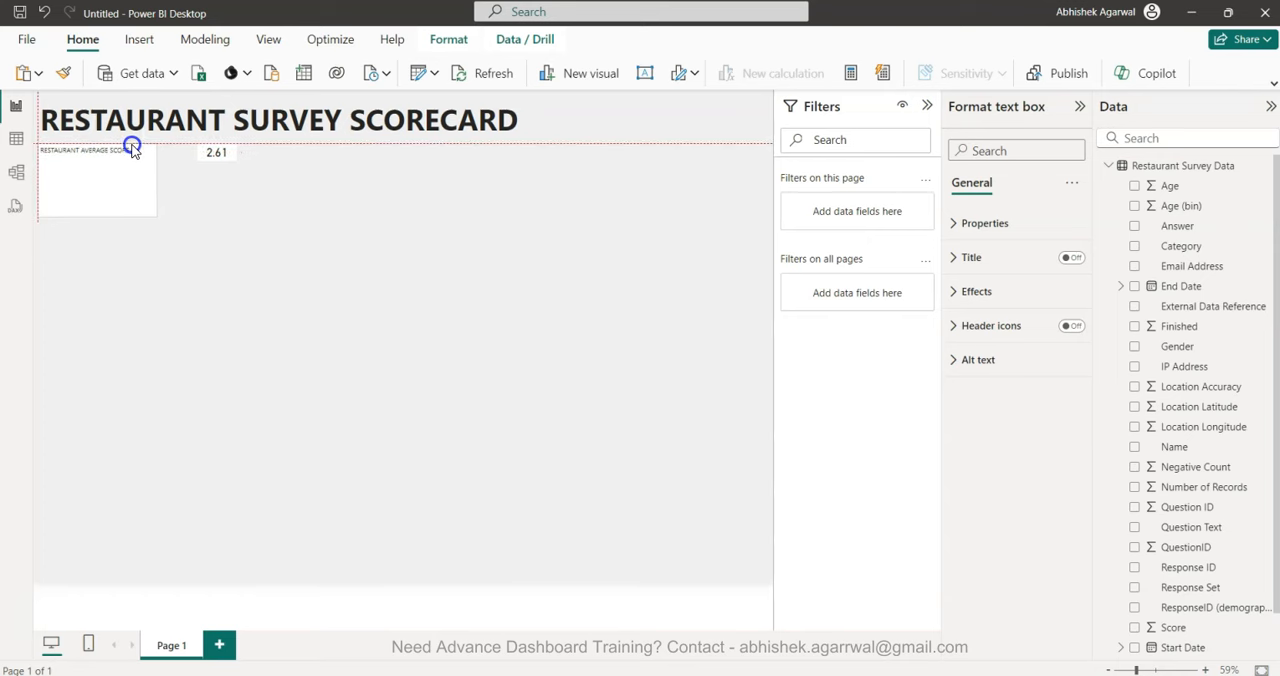
drag(100, 214, 145, 160)
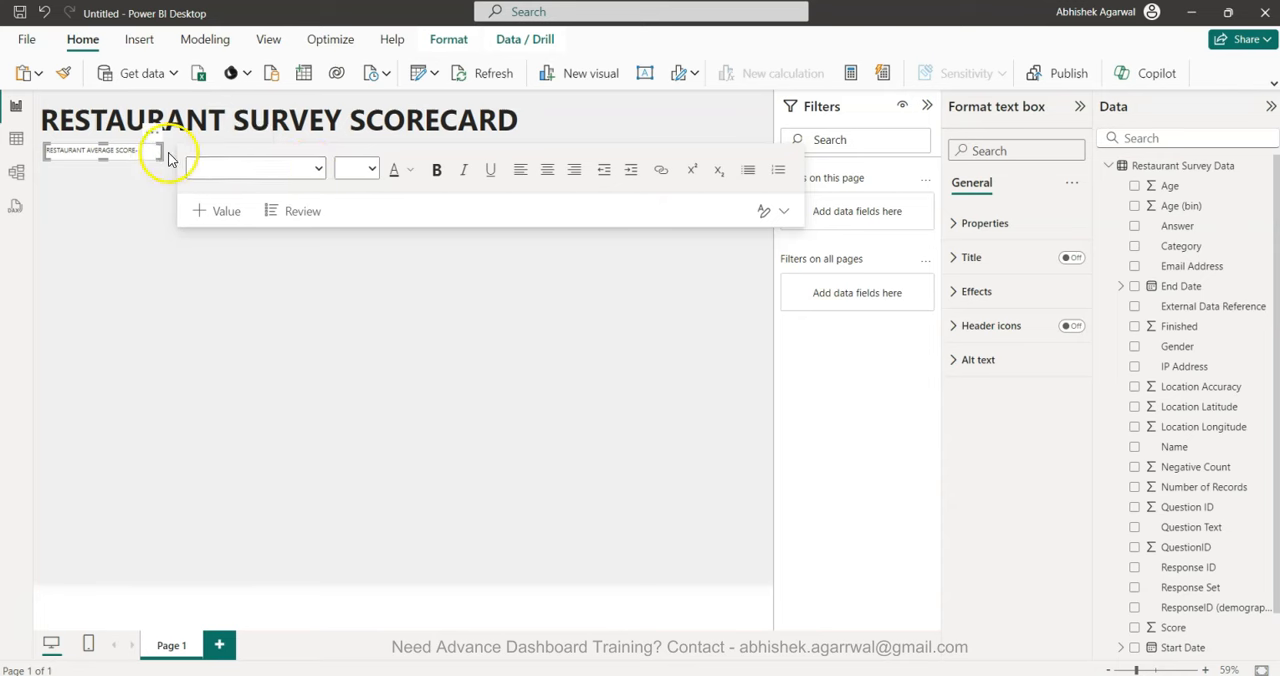
Set the font size of the "RESTAURANT AVERAGE SCORE-" text to 20.
triple_click(129, 149)
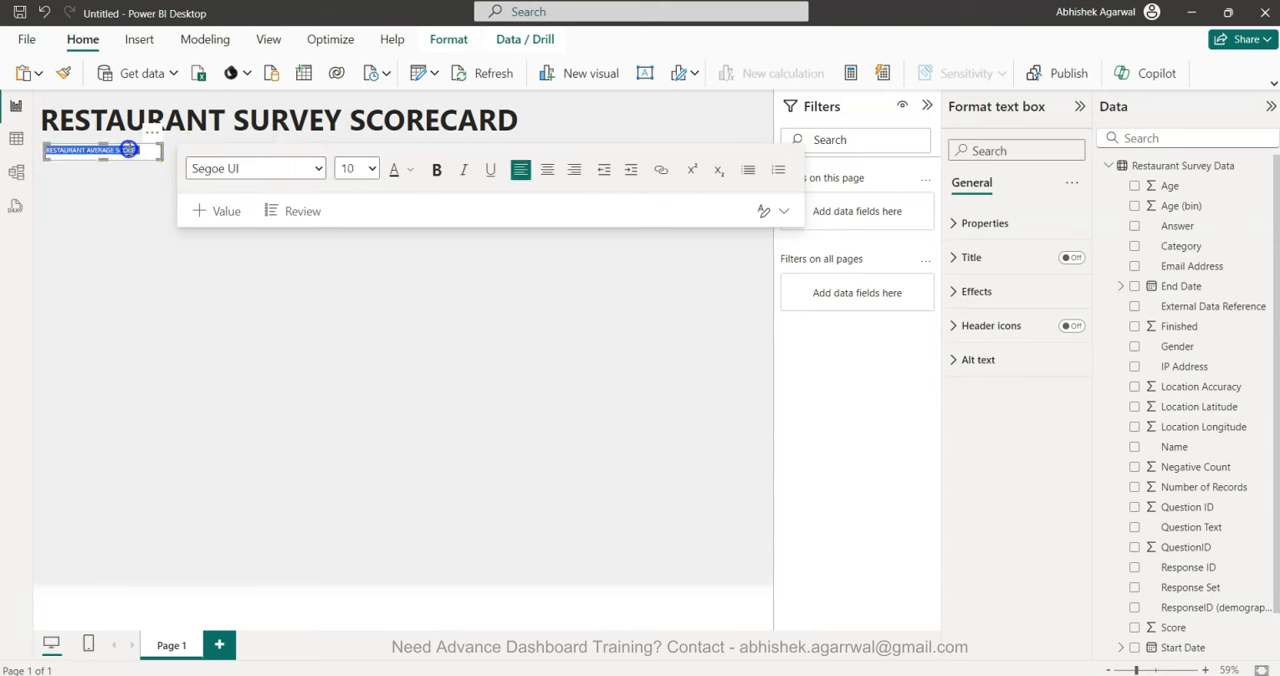
click(371, 168)
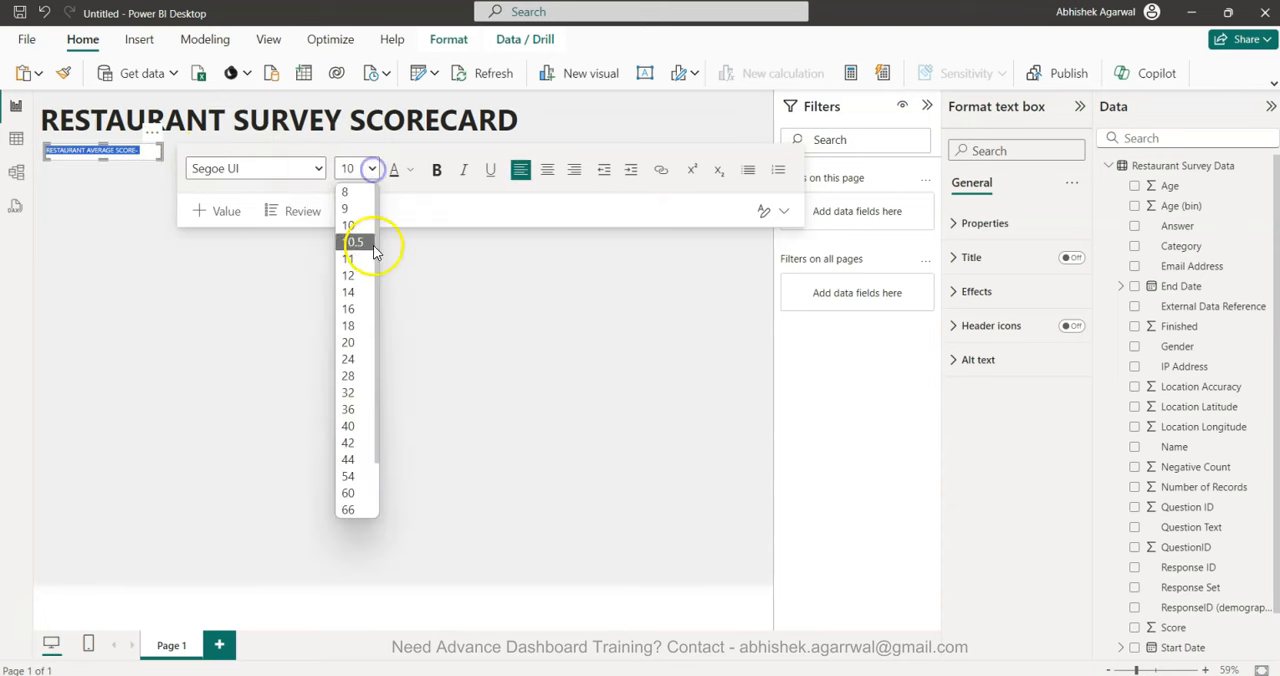
click(363, 343)
click(224, 402)
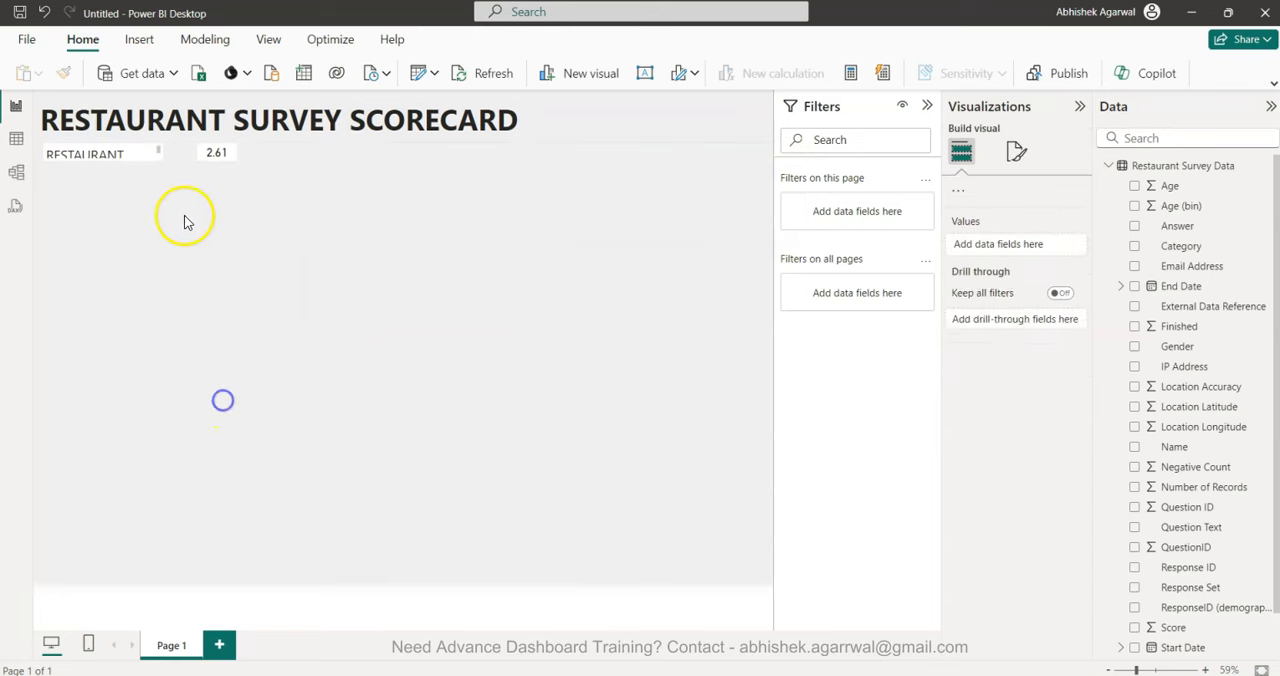
Widen the average score text box so its text fits on one line, and align the score card beside its end.
click(160, 155)
drag(160, 155, 289, 156)
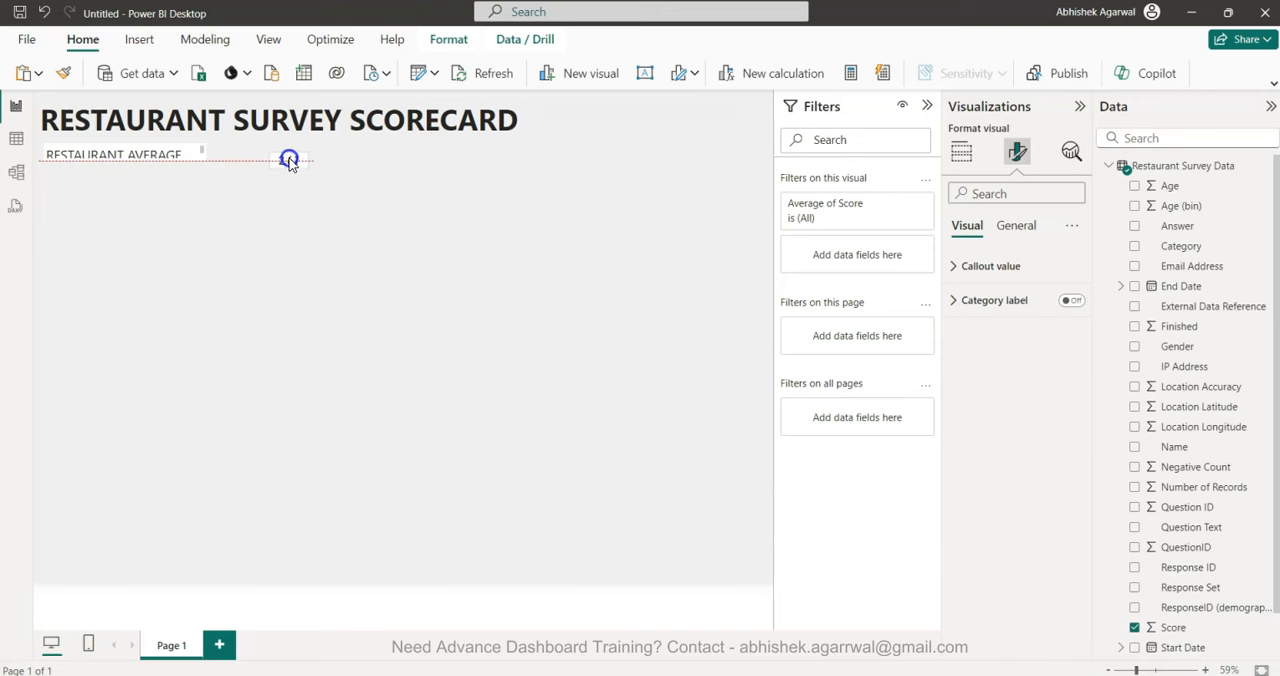
click(174, 155)
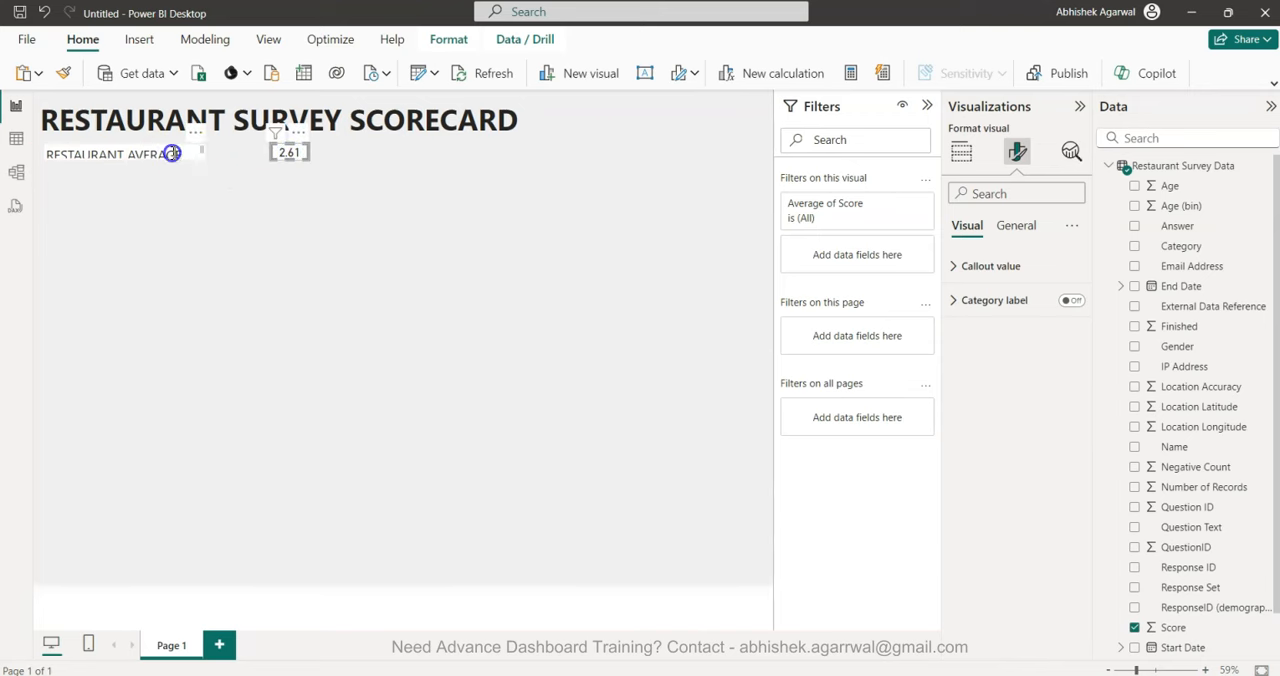
drag(205, 155, 239, 160)
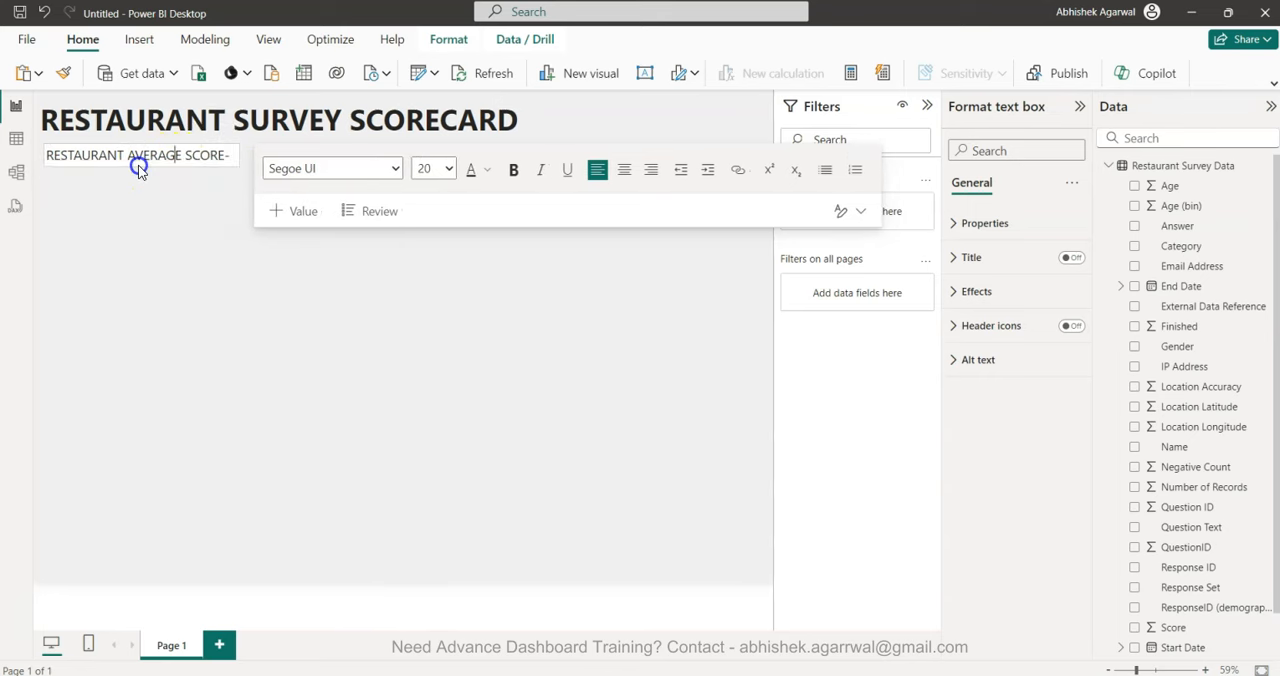
click(183, 226)
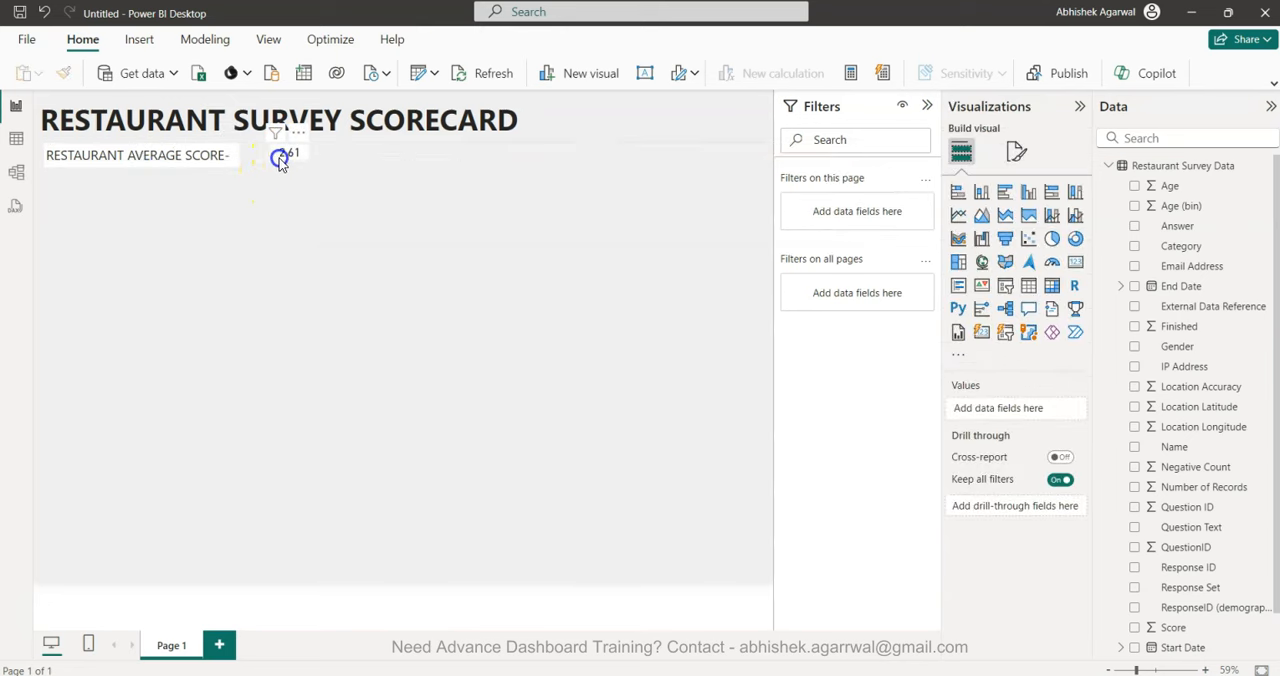
drag(281, 163, 251, 163)
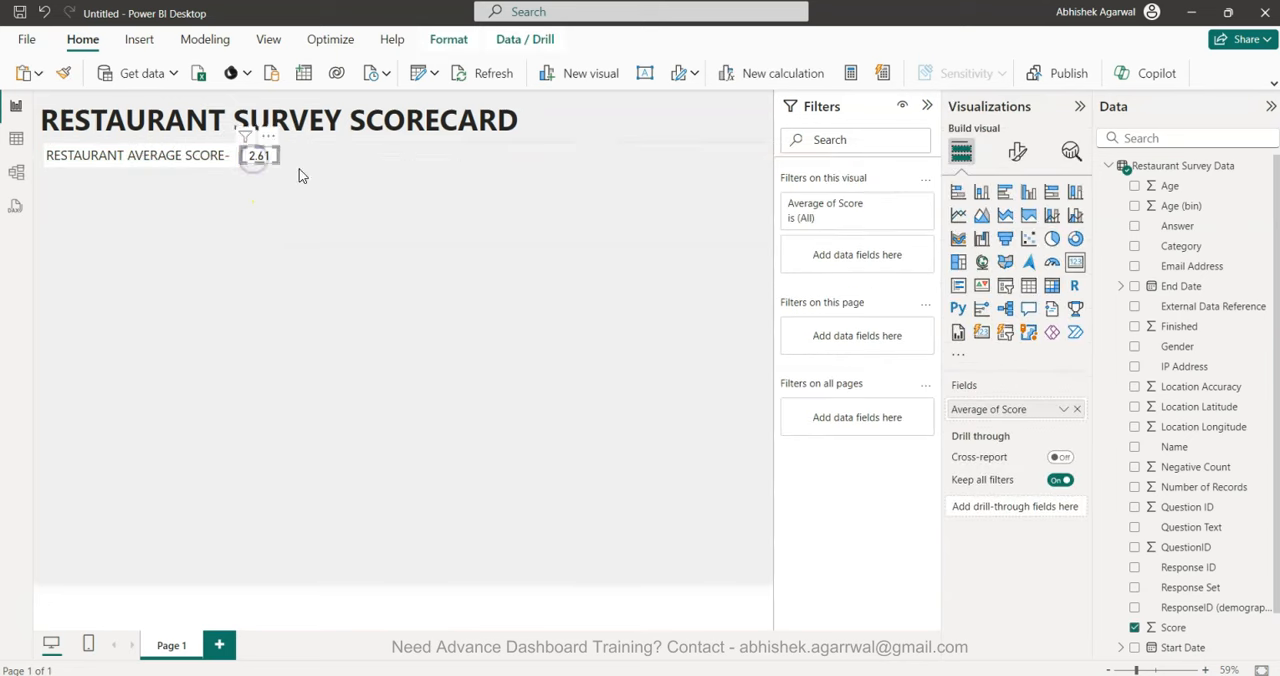
click(360, 212)
Turn off the background of both the average score text box and the score card.
click(227, 150)
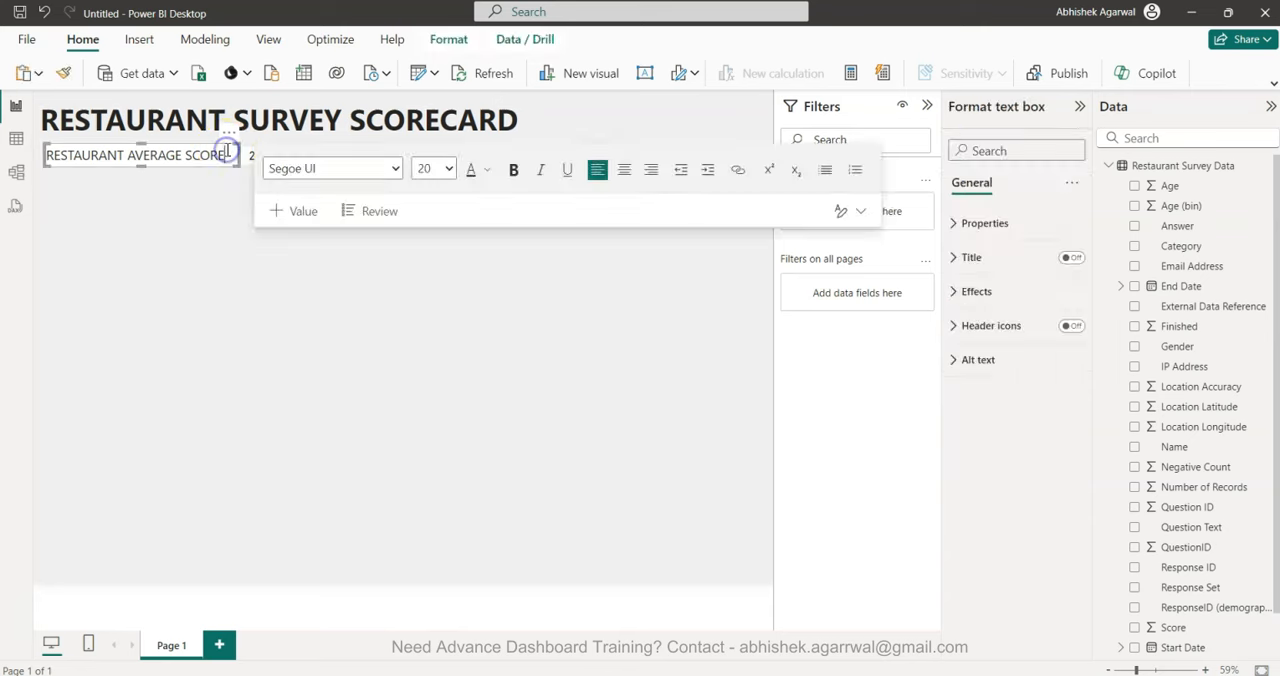
click(1005, 297)
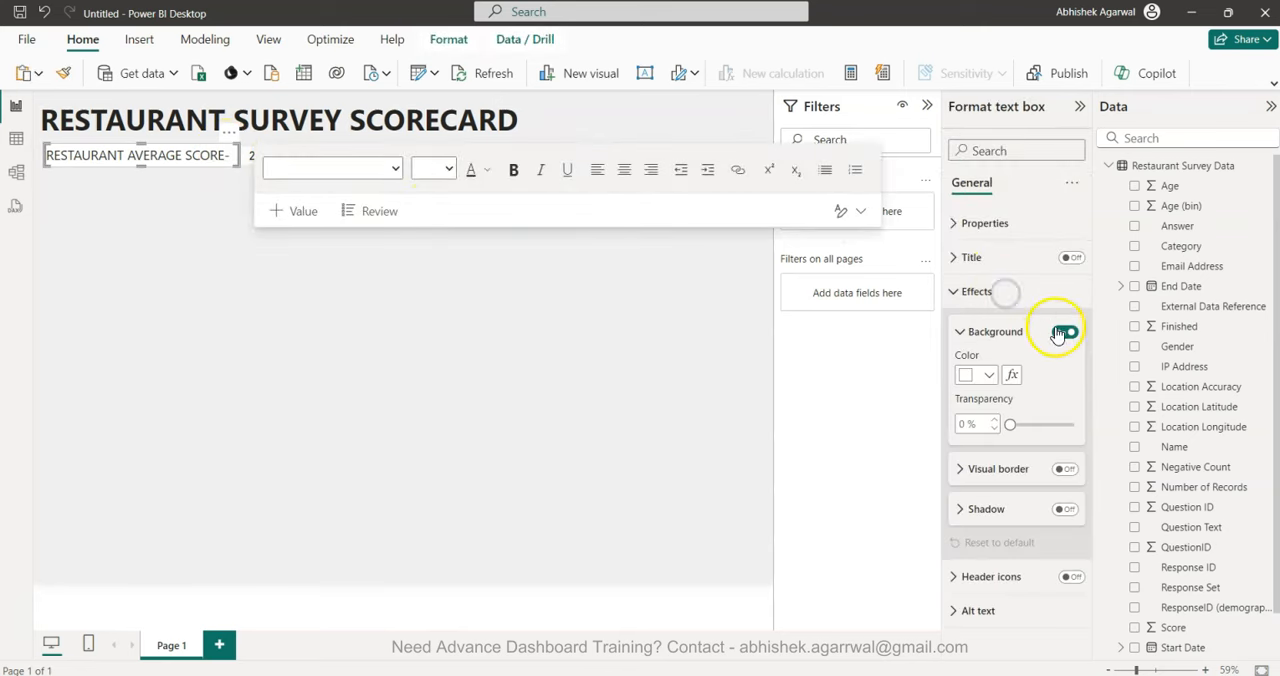
click(257, 156)
click(1025, 232)
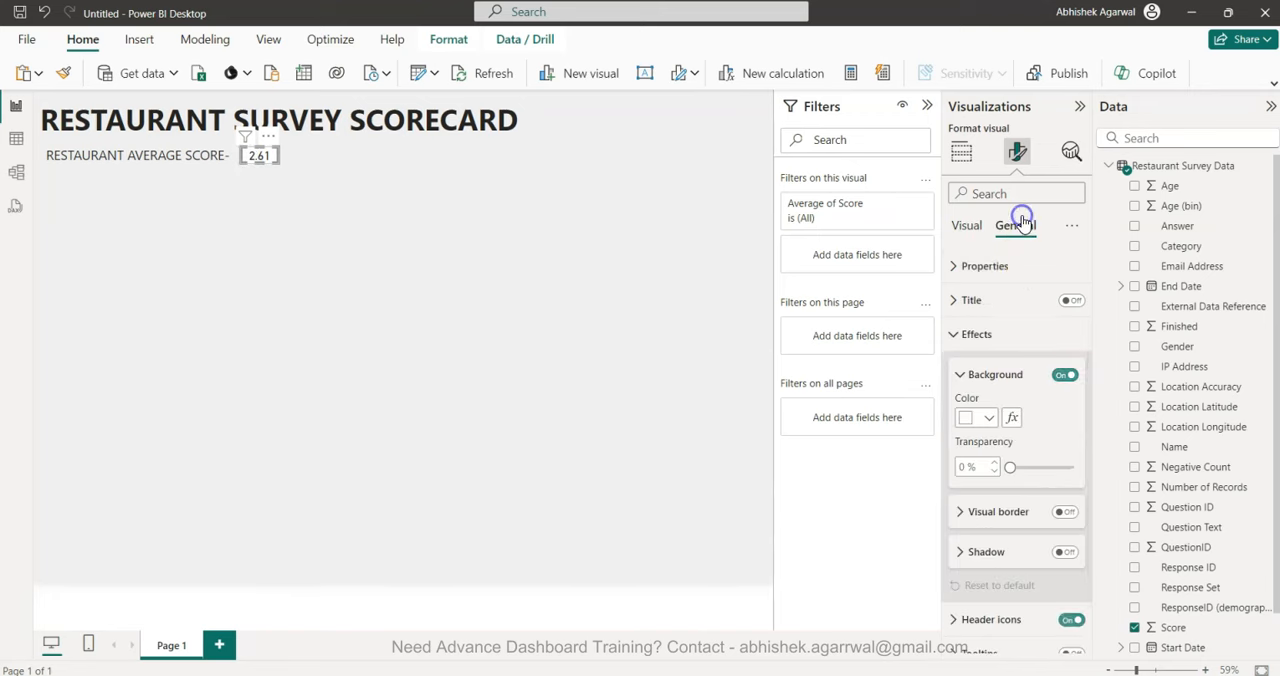
click(1066, 375)
click(546, 397)
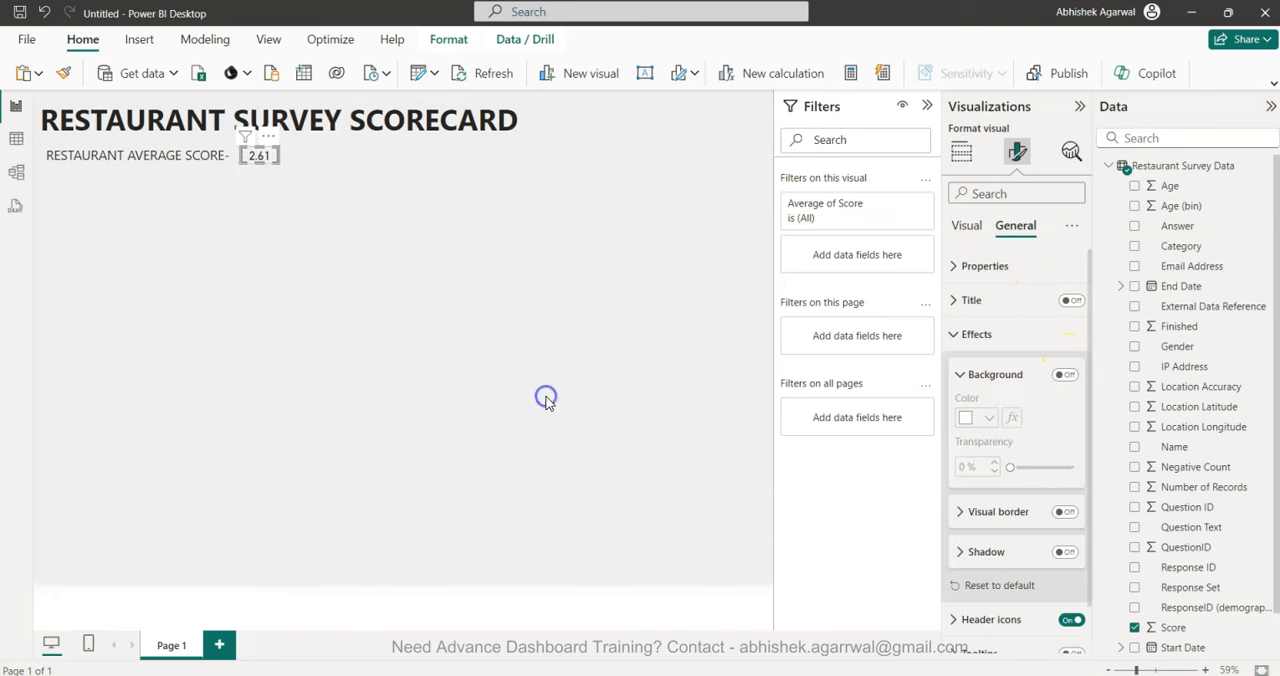
Move the score card right up against its label text and raise both together closer to the title.
click(258, 157)
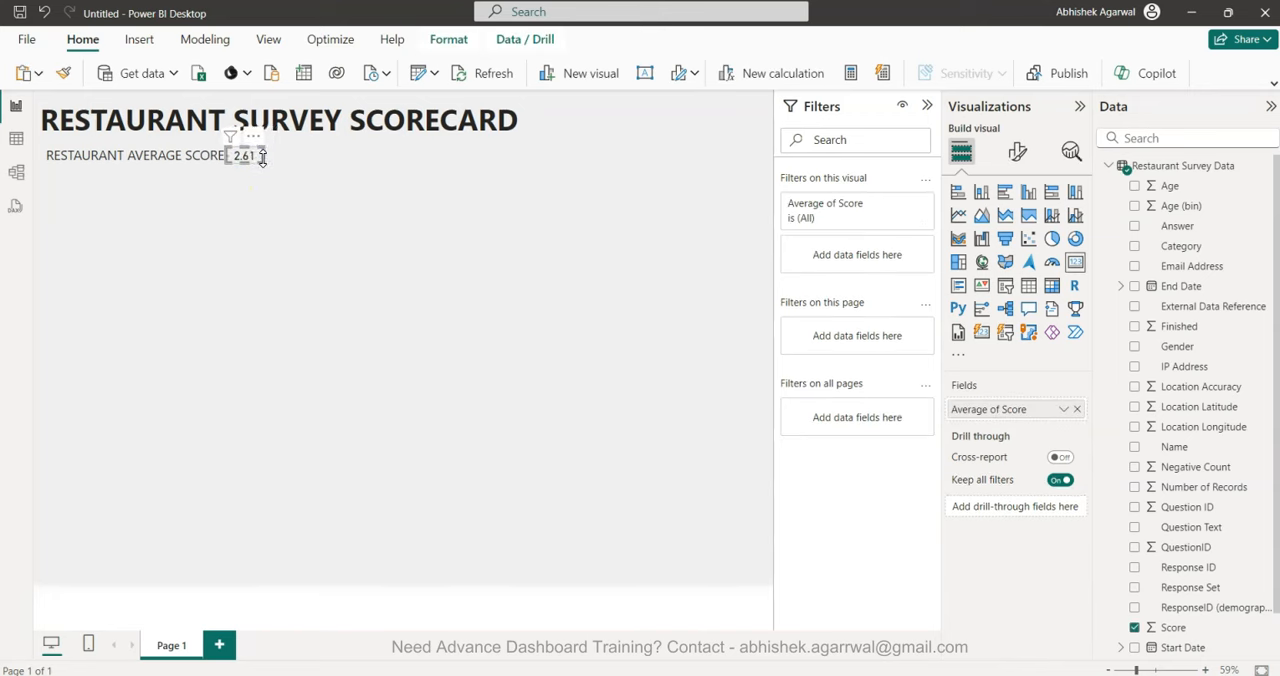
click(341, 248)
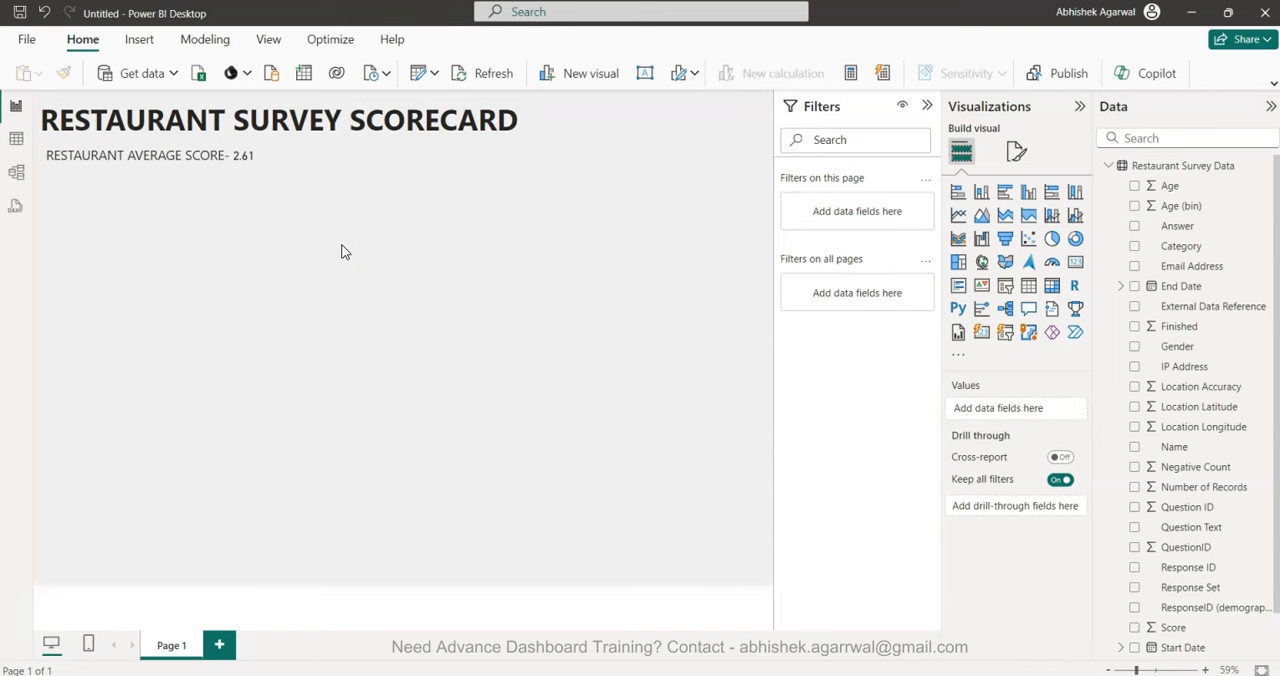
drag(343, 222, 34, 140)
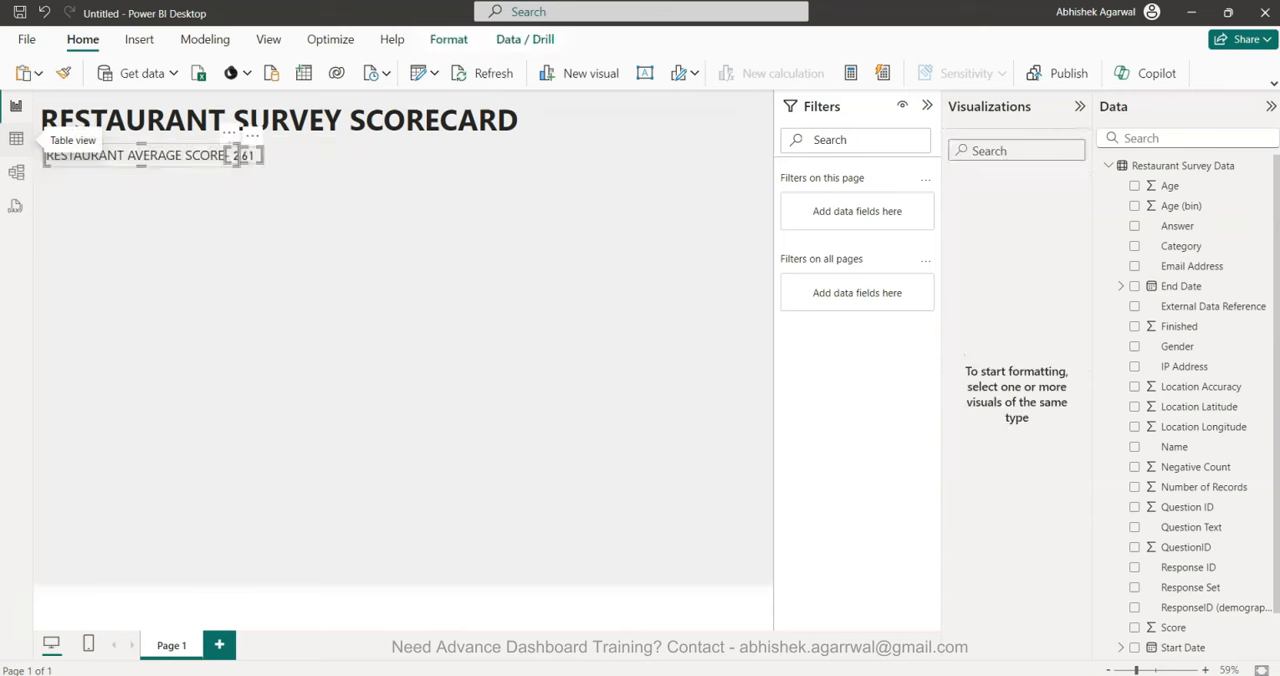
drag(237, 155, 237, 146)
click(420, 228)
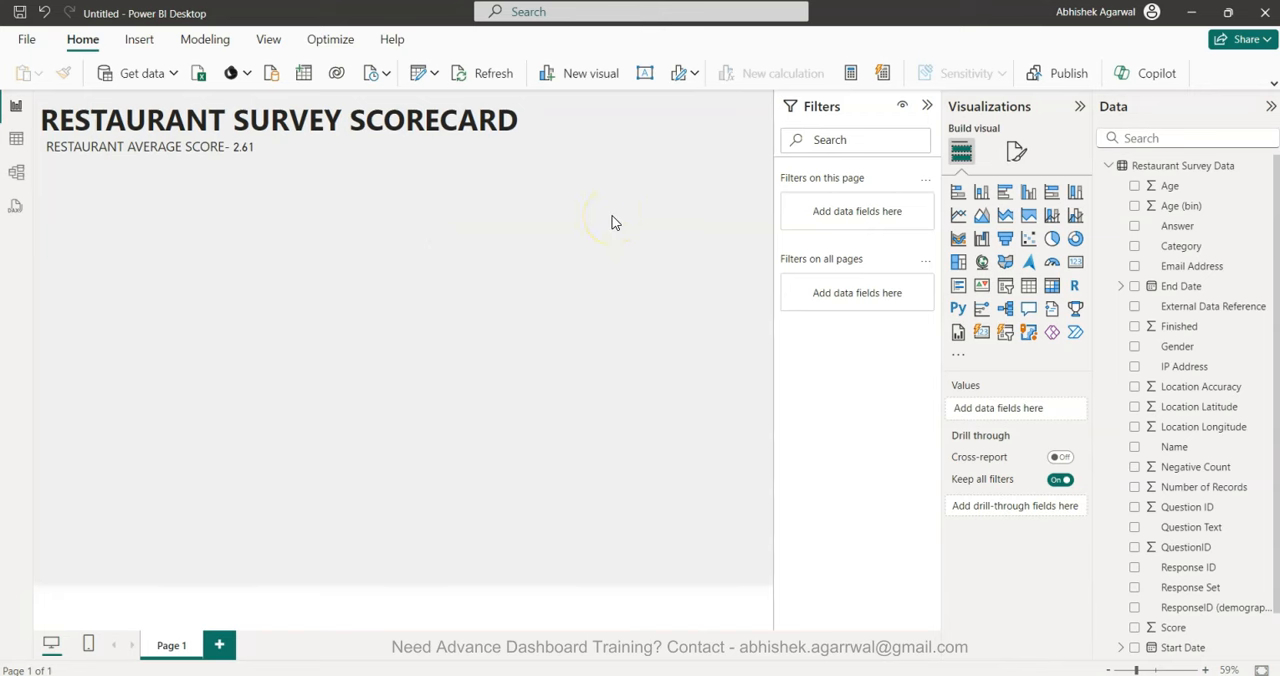
Try a light grey font color on the "RESTAURANT AVERAGE SCORE-" text.
triple_click(145, 148)
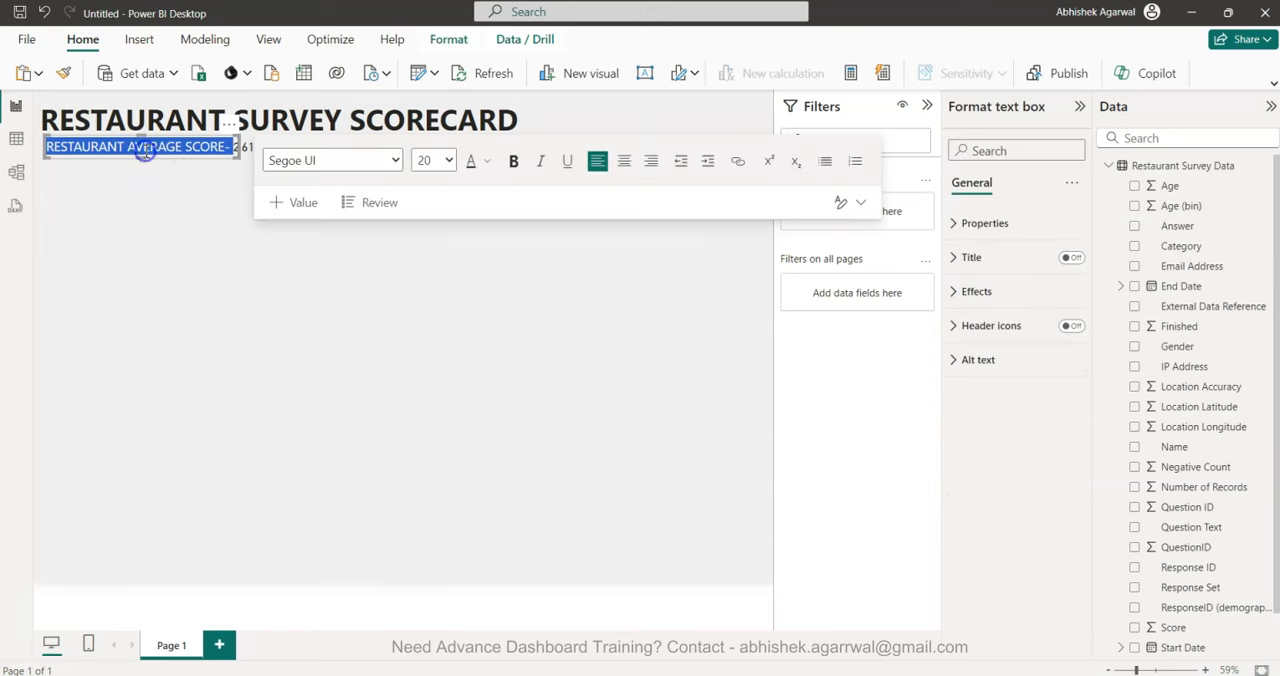
click(487, 161)
click(503, 304)
click(229, 354)
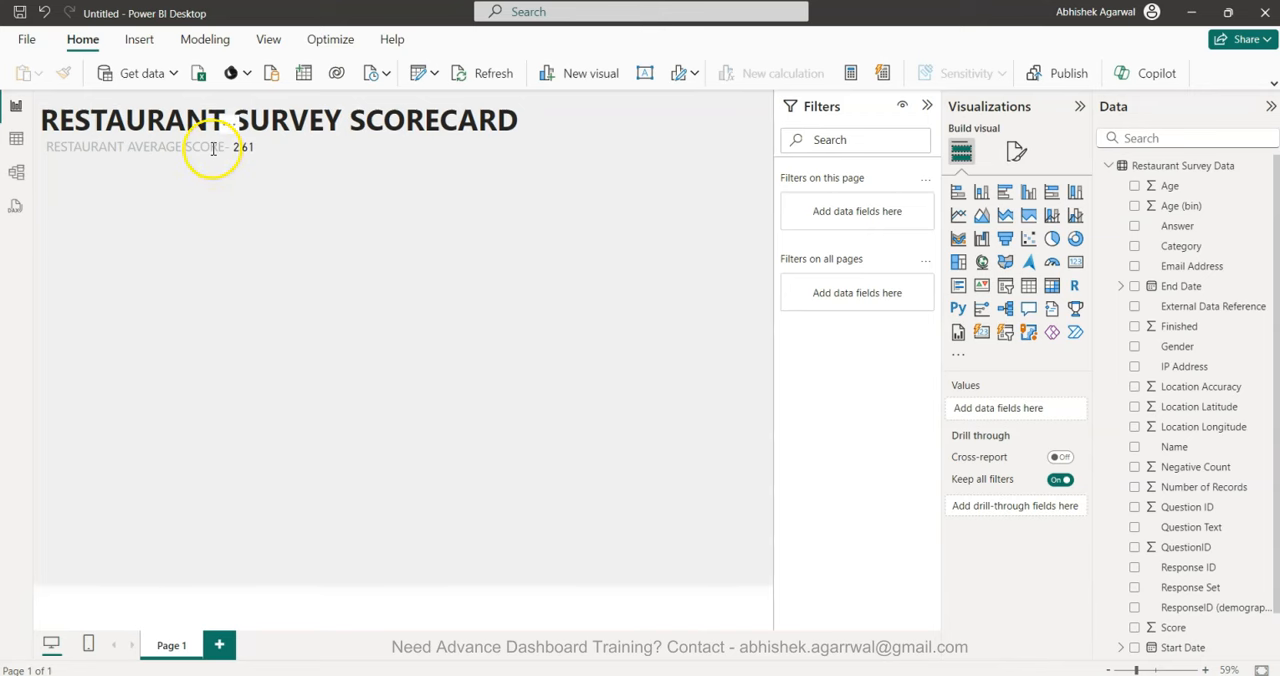
Change the font color of the "RESTAURANT AVERAGE SCORE-" text to a darker grey.
triple_click(212, 147)
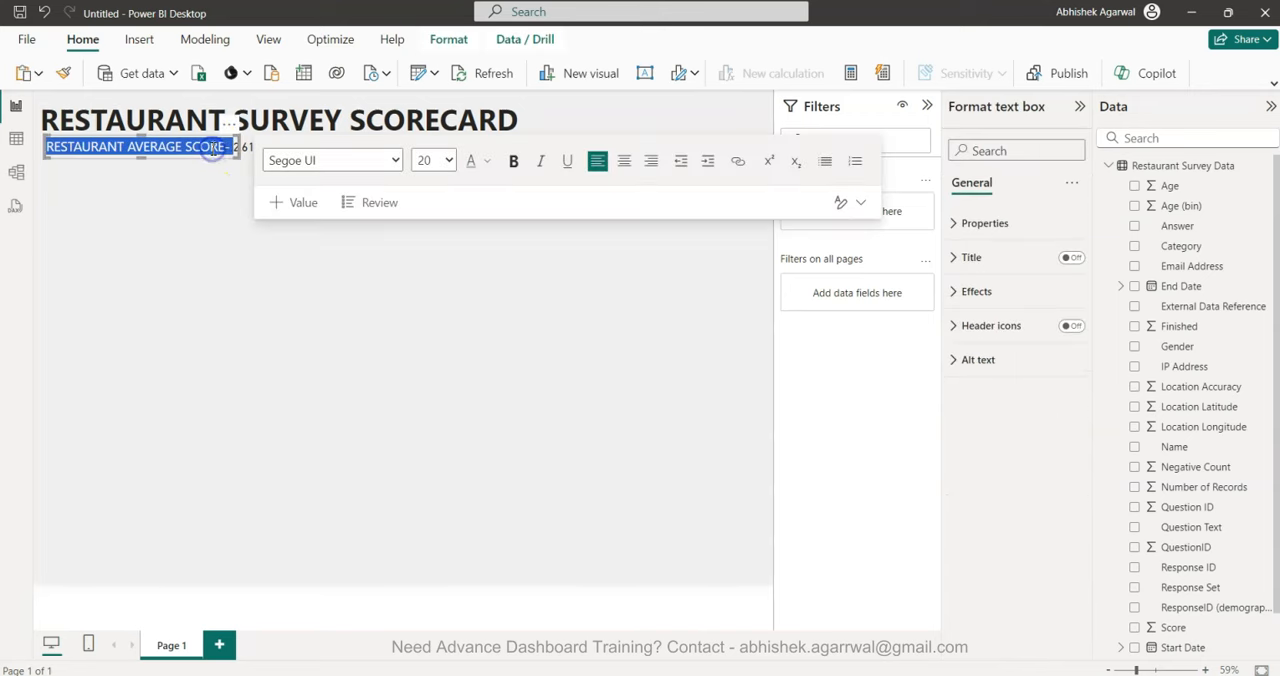
click(487, 161)
click(503, 327)
click(276, 391)
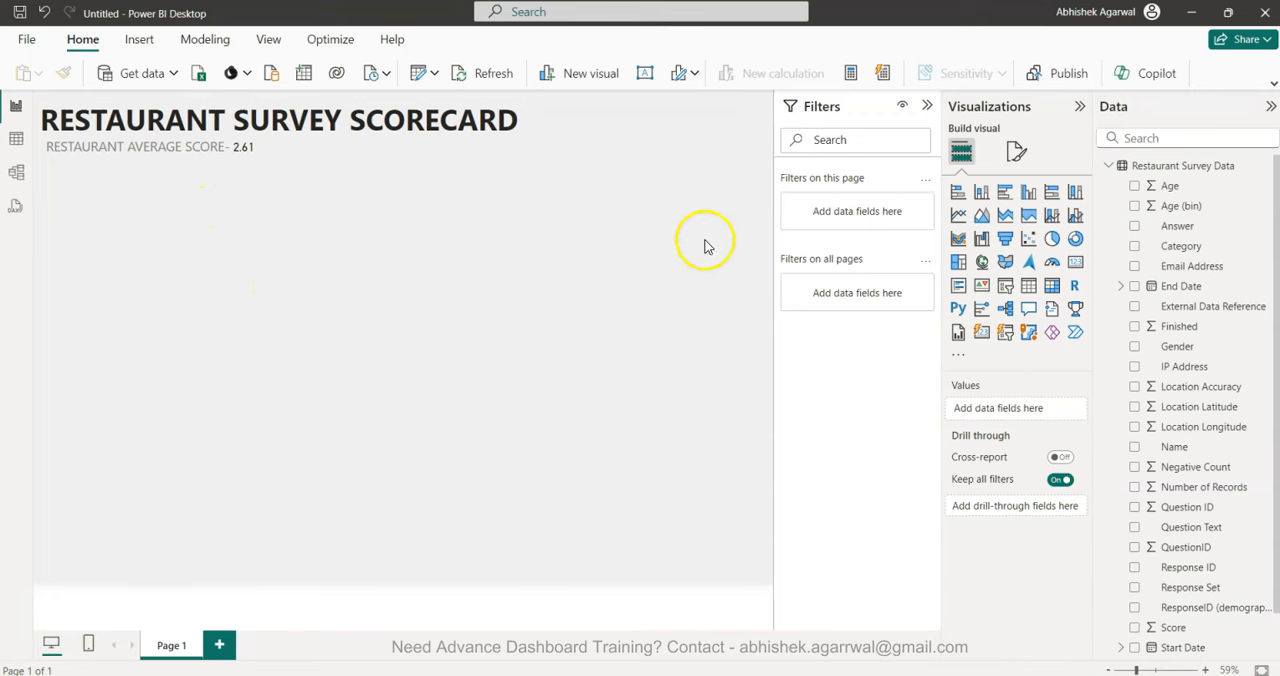
Add a second Card visual, shrink it to roughly a quarter of the page width and place it below the average score line.
click(1075, 261)
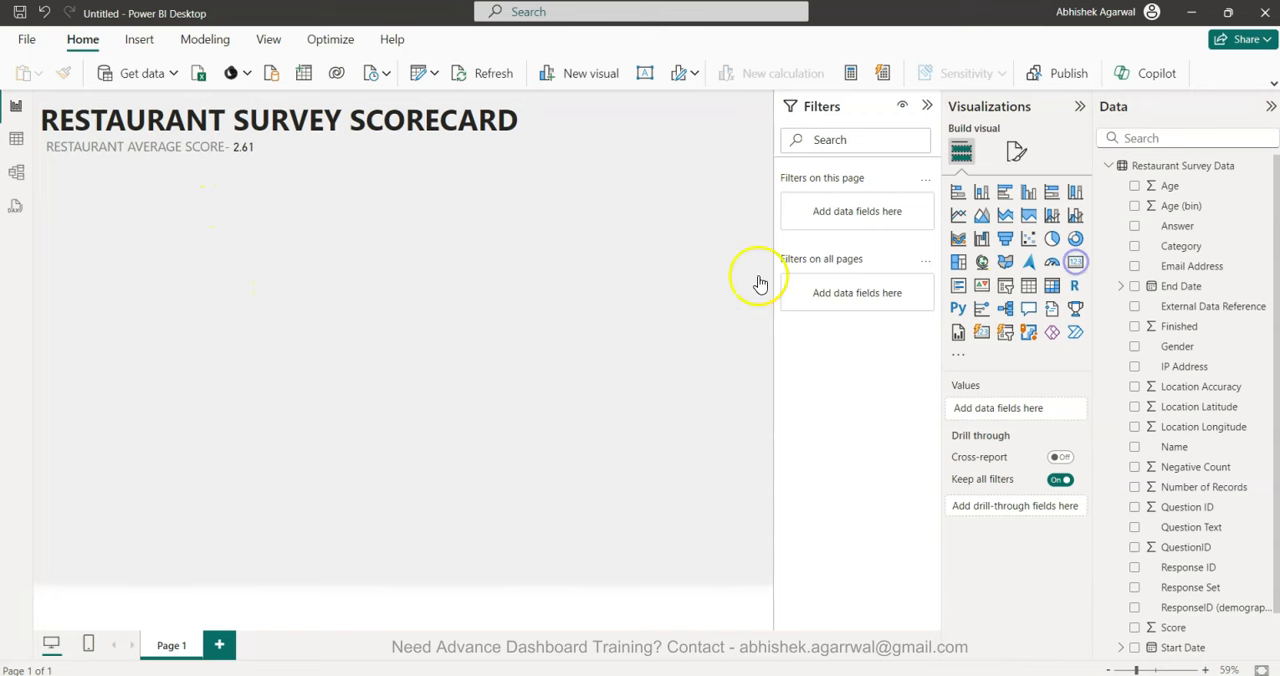
drag(166, 273, 166, 230)
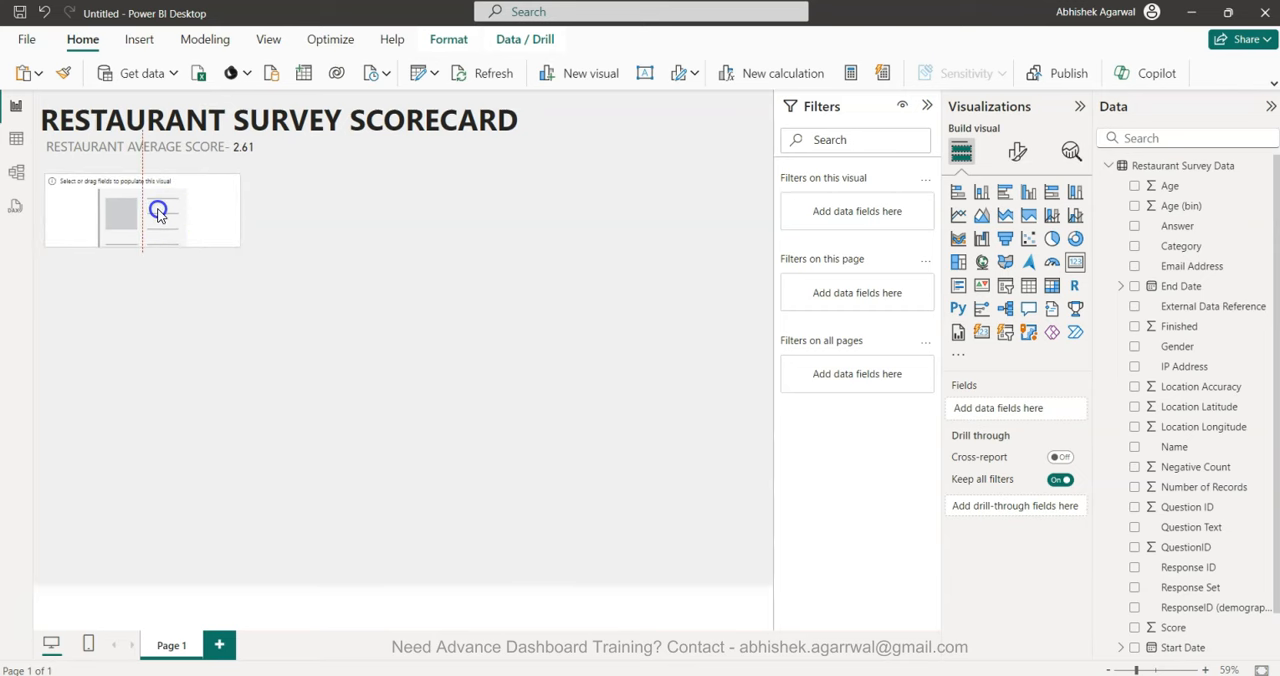
drag(240, 212, 209, 216)
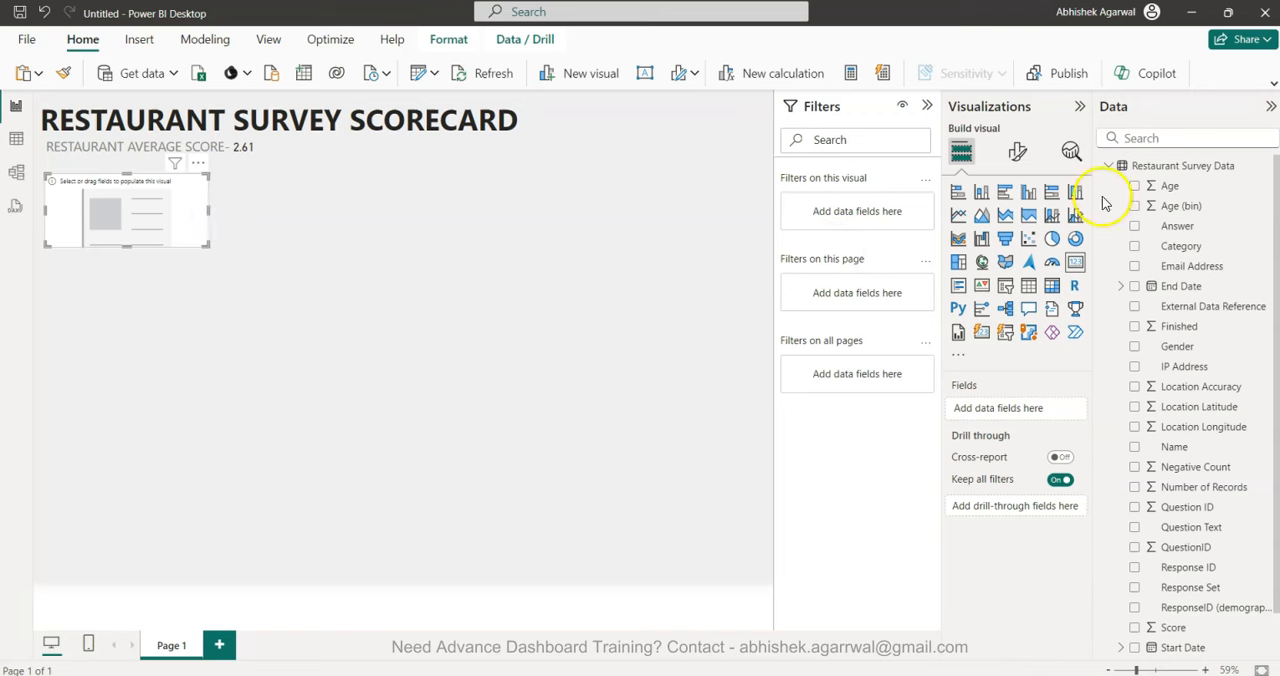
Add the Score field to the new card and filter this visual to the Cleanliness category.
click(1135, 627)
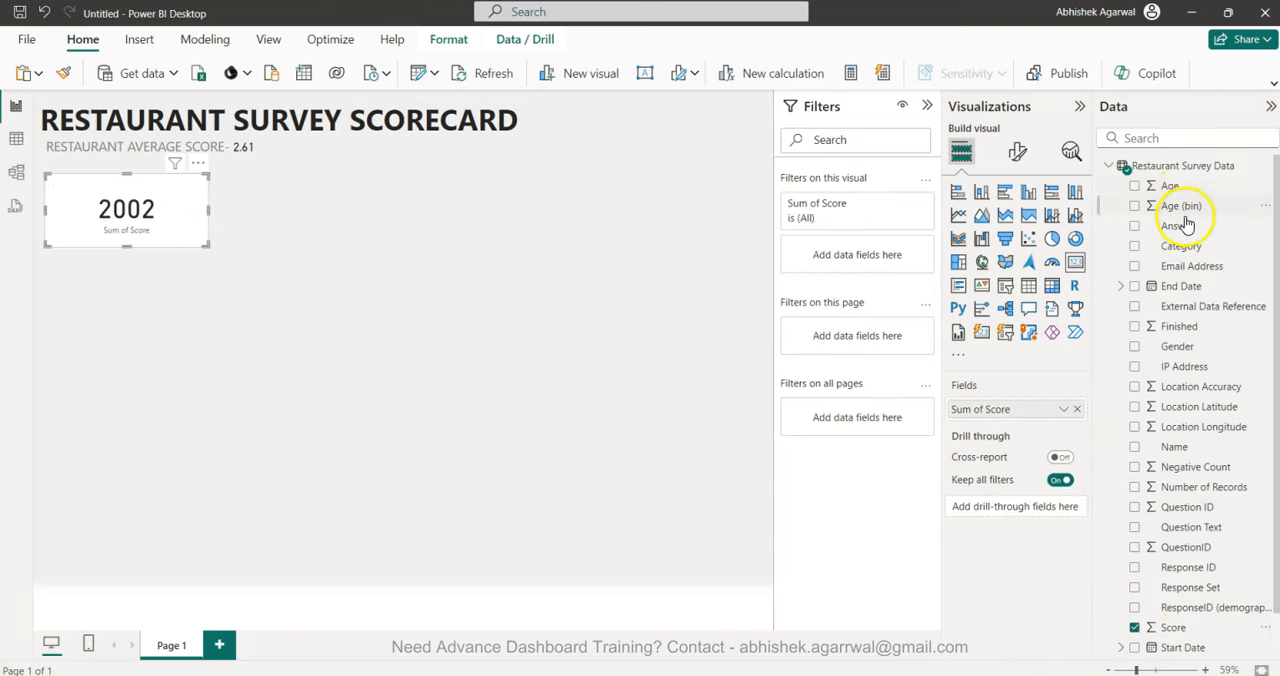
drag(1190, 253, 862, 256)
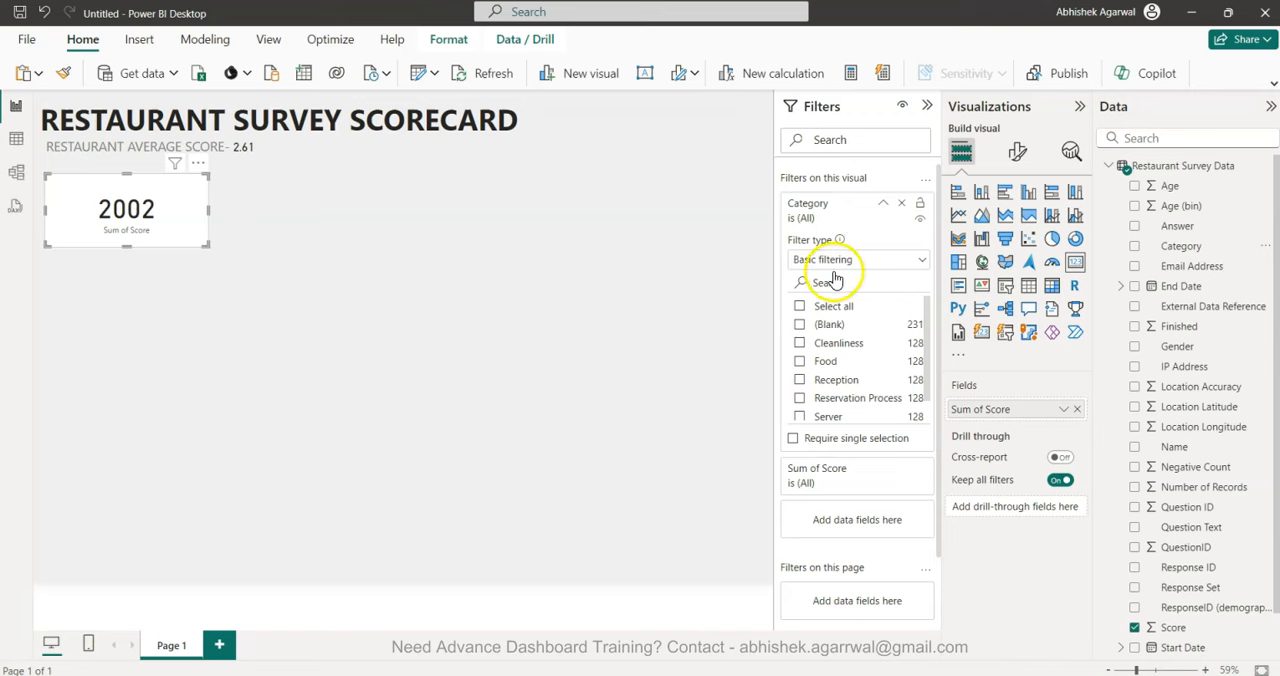
click(800, 343)
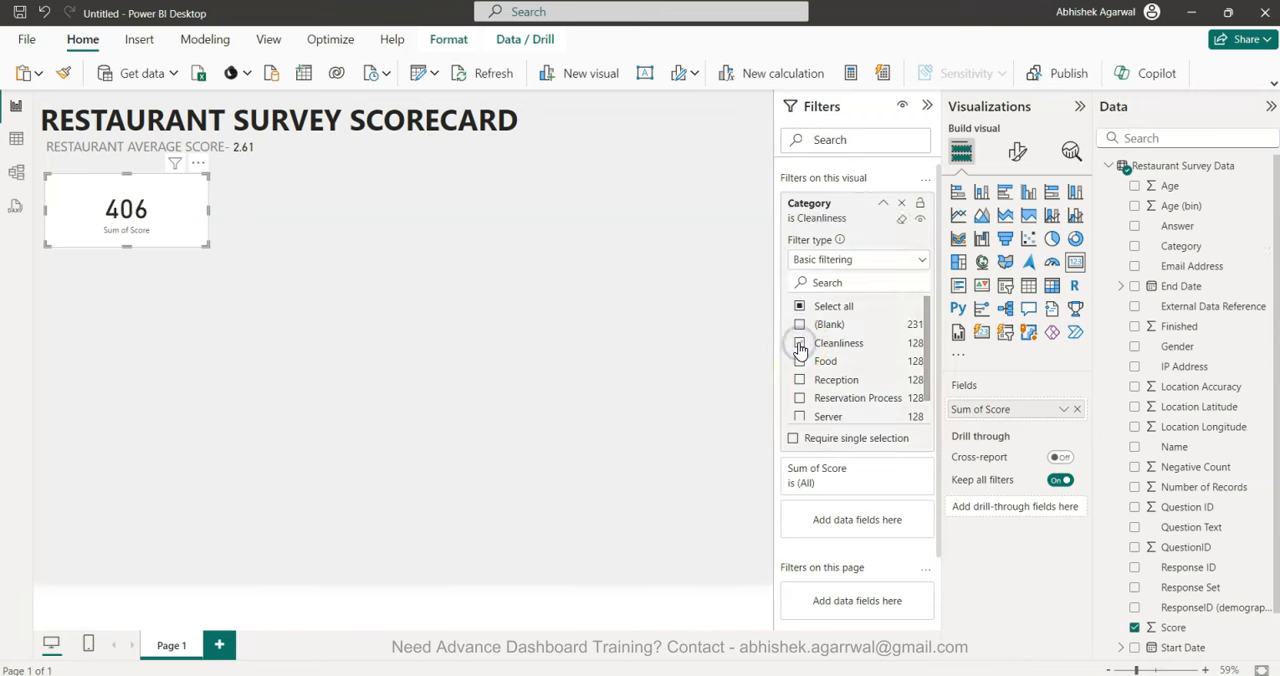
Change the aggregation of the Score field in the new card from sum to Average.
click(1063, 409)
click(1110, 476)
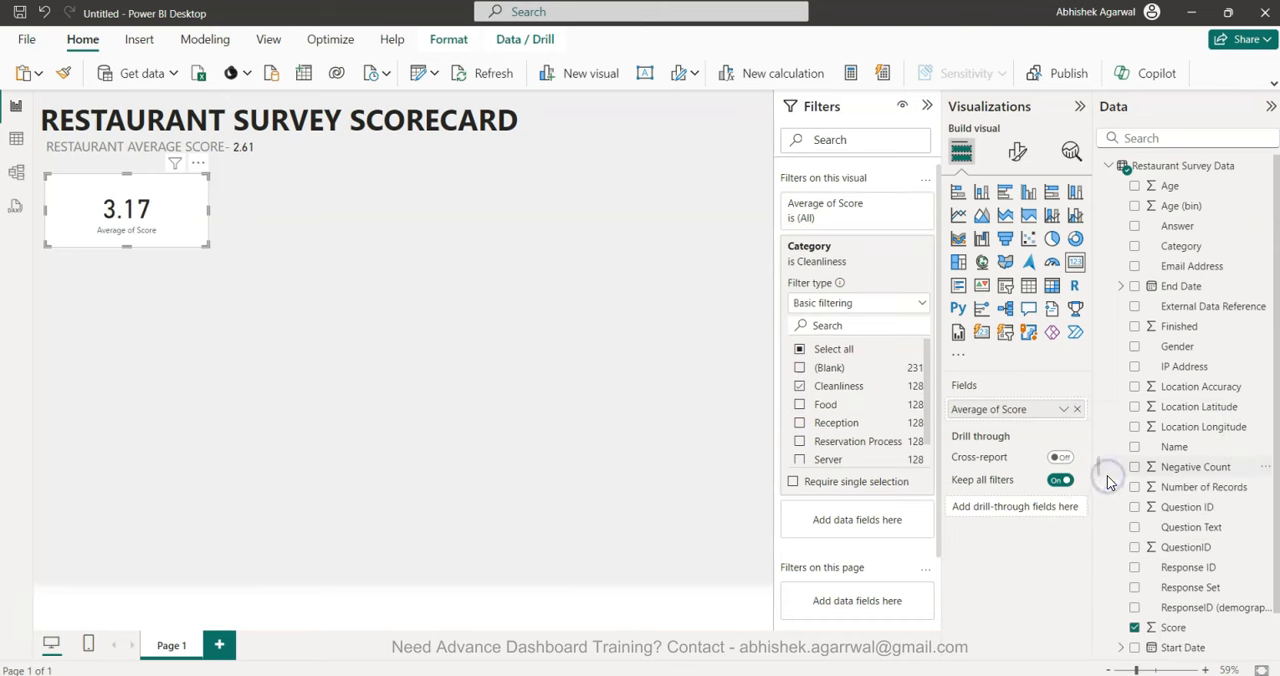
click(351, 420)
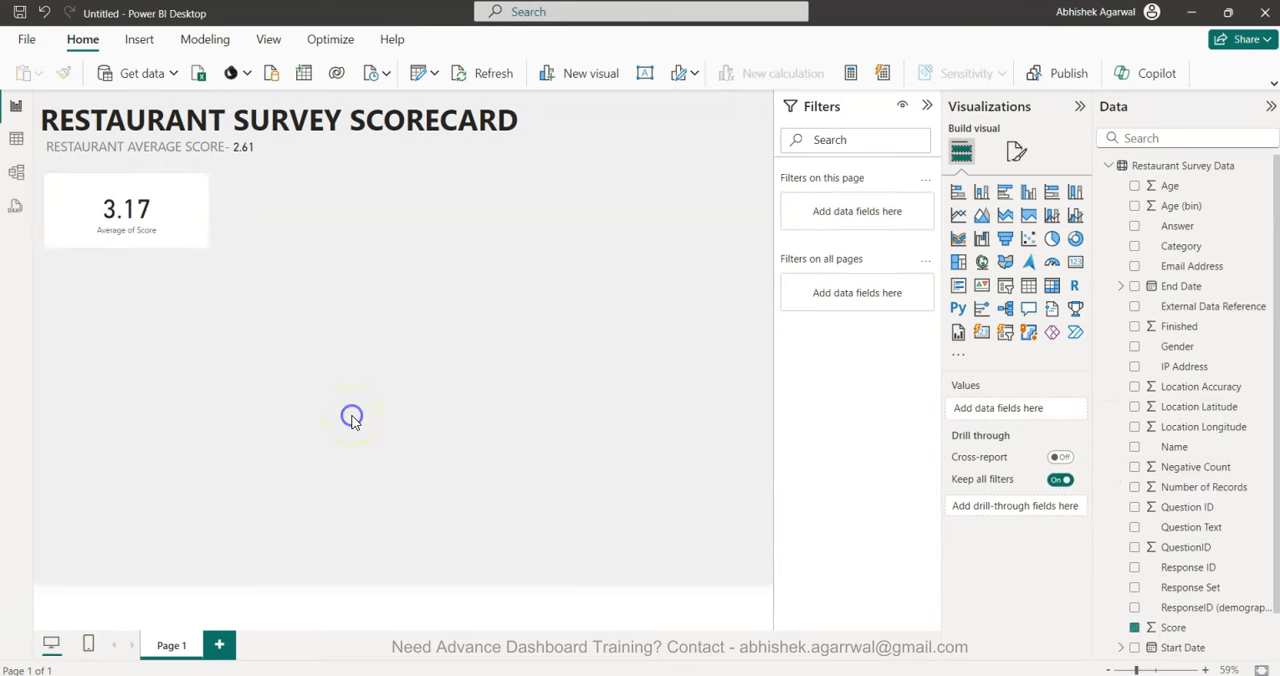
Rename the average score field of the new card as Cleanliness for this visual.
click(139, 227)
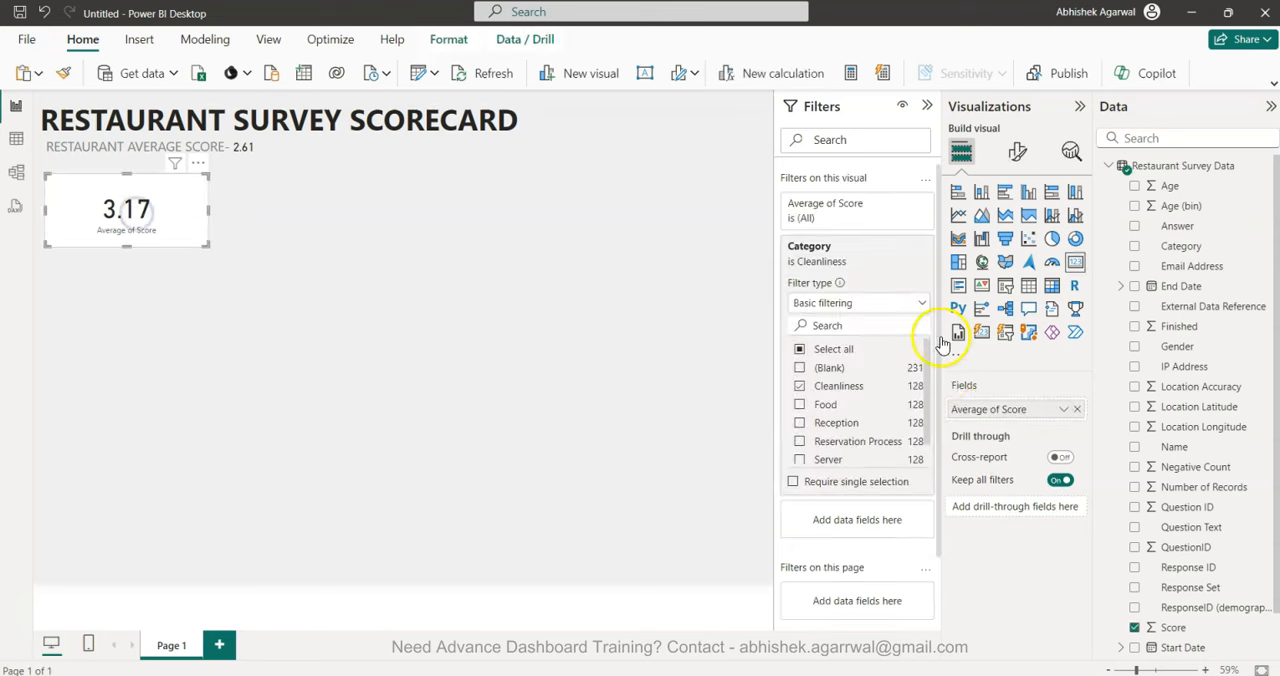
click(985, 410)
double_click(986, 410)
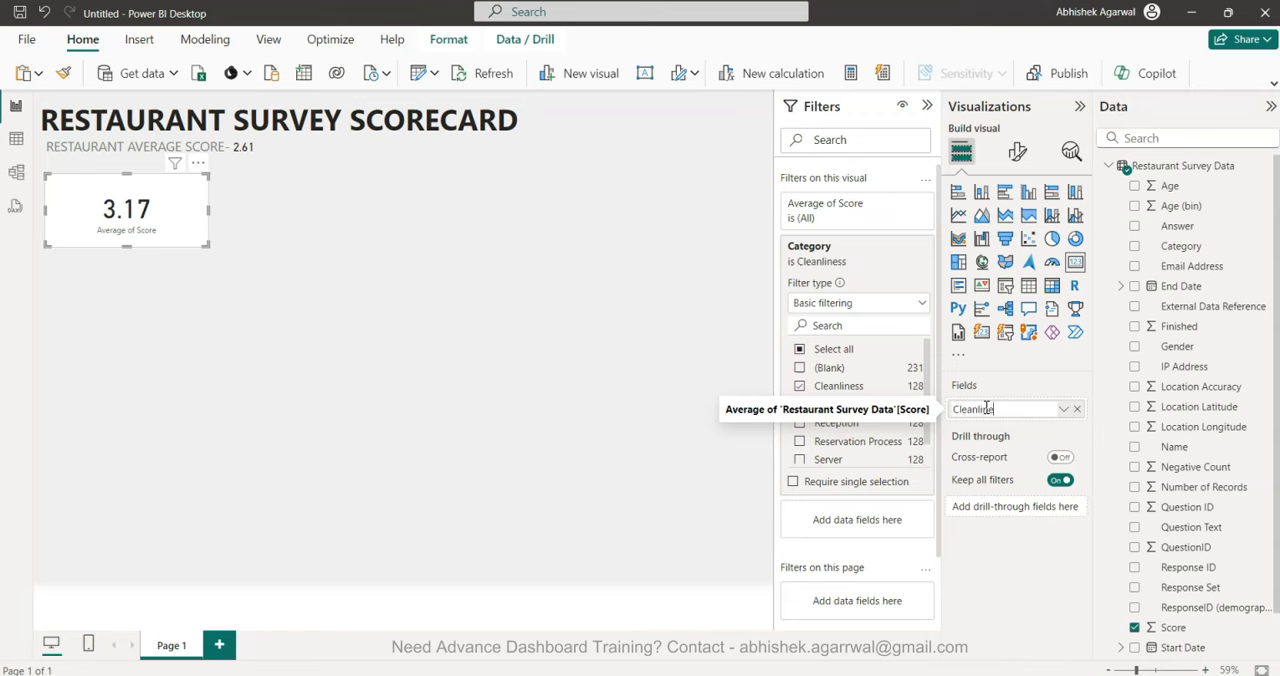
click(397, 287)
click(180, 267)
click(277, 287)
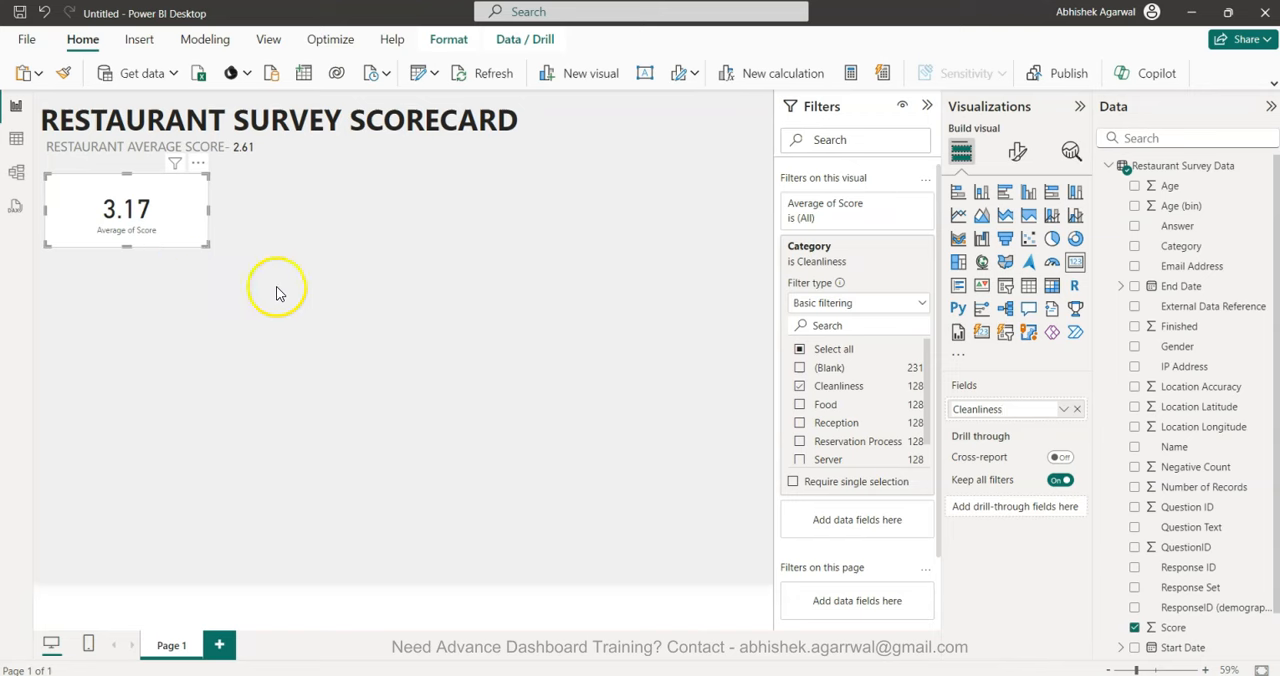
click(166, 230)
click(983, 417)
text(Cleanliness)
key(Return)
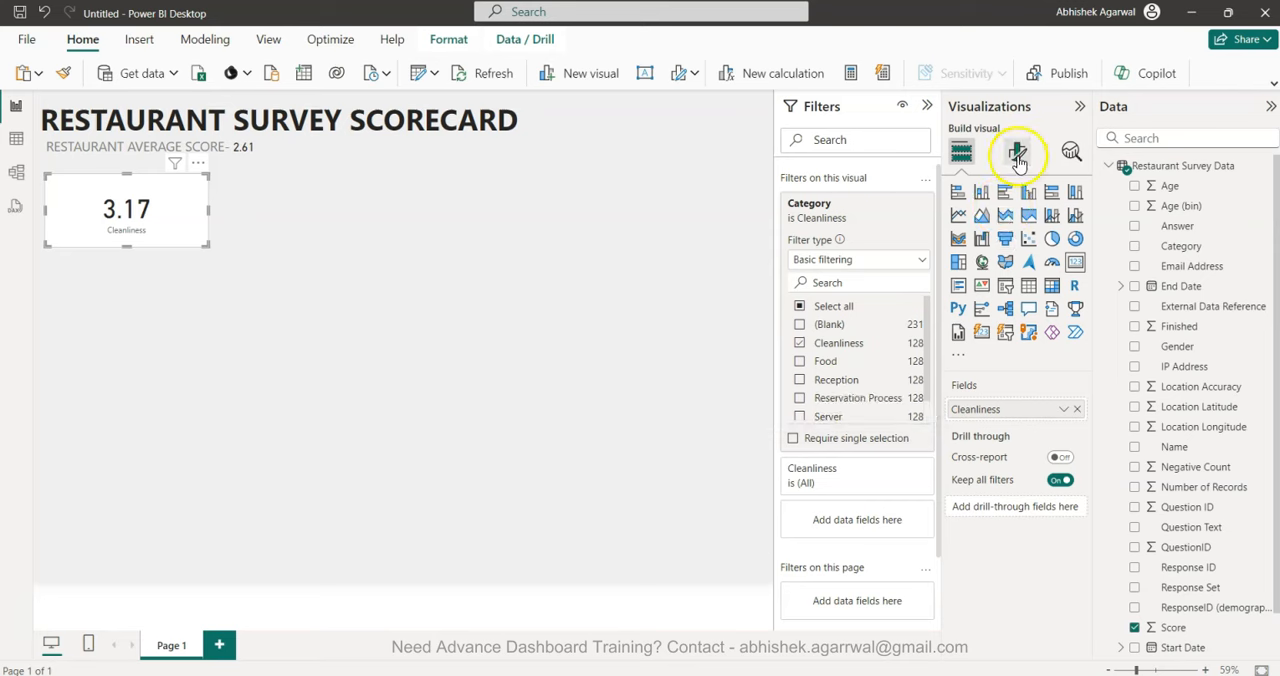
Format the Cleanliness card's category label with font size 20 and a light grey color.
click(1018, 155)
click(1021, 256)
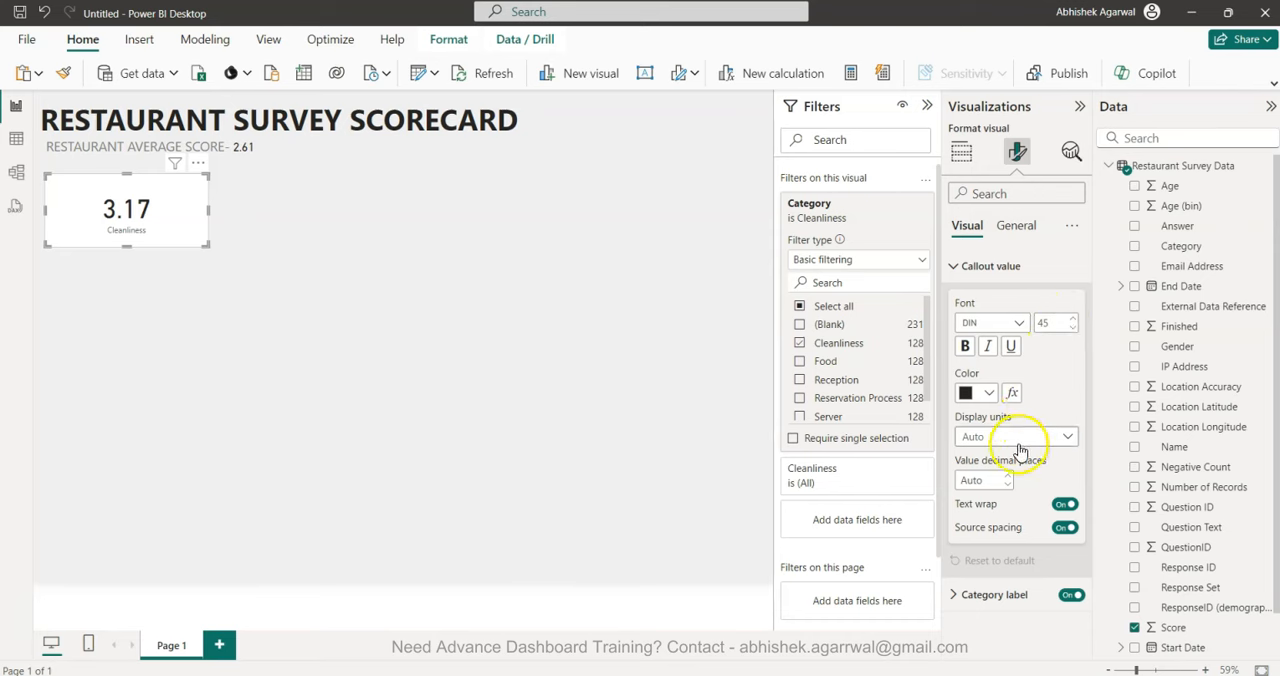
click(982, 274)
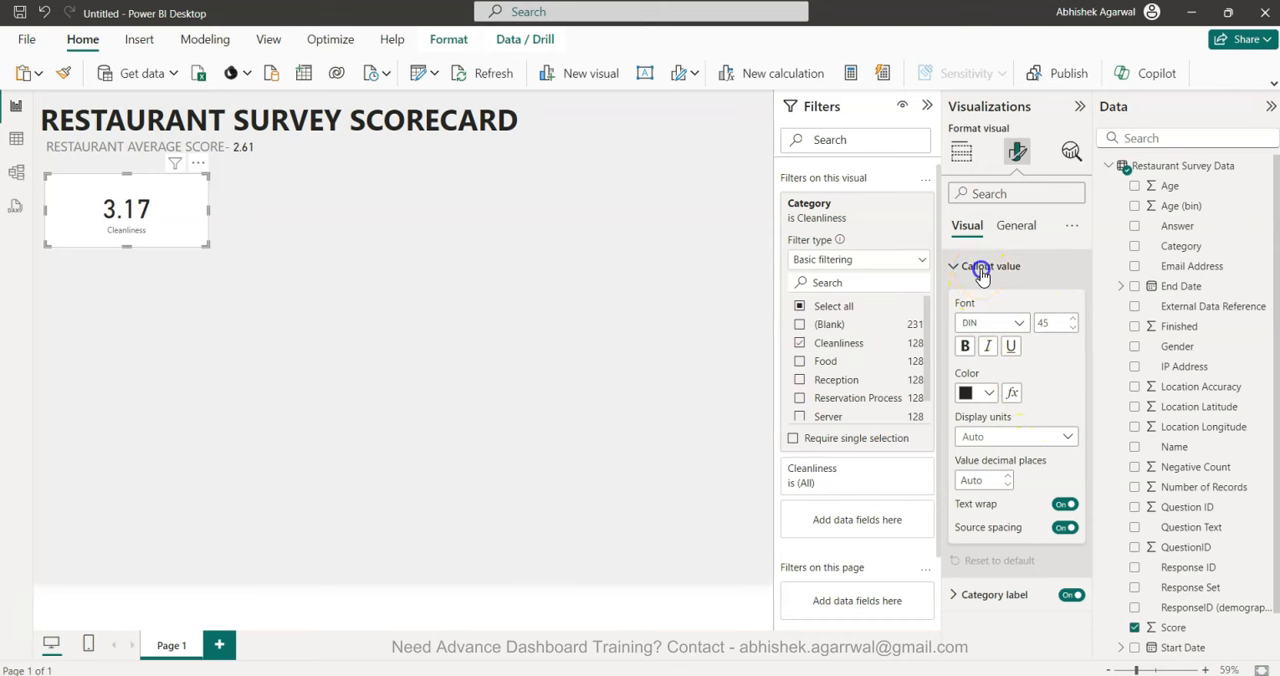
click(990, 299)
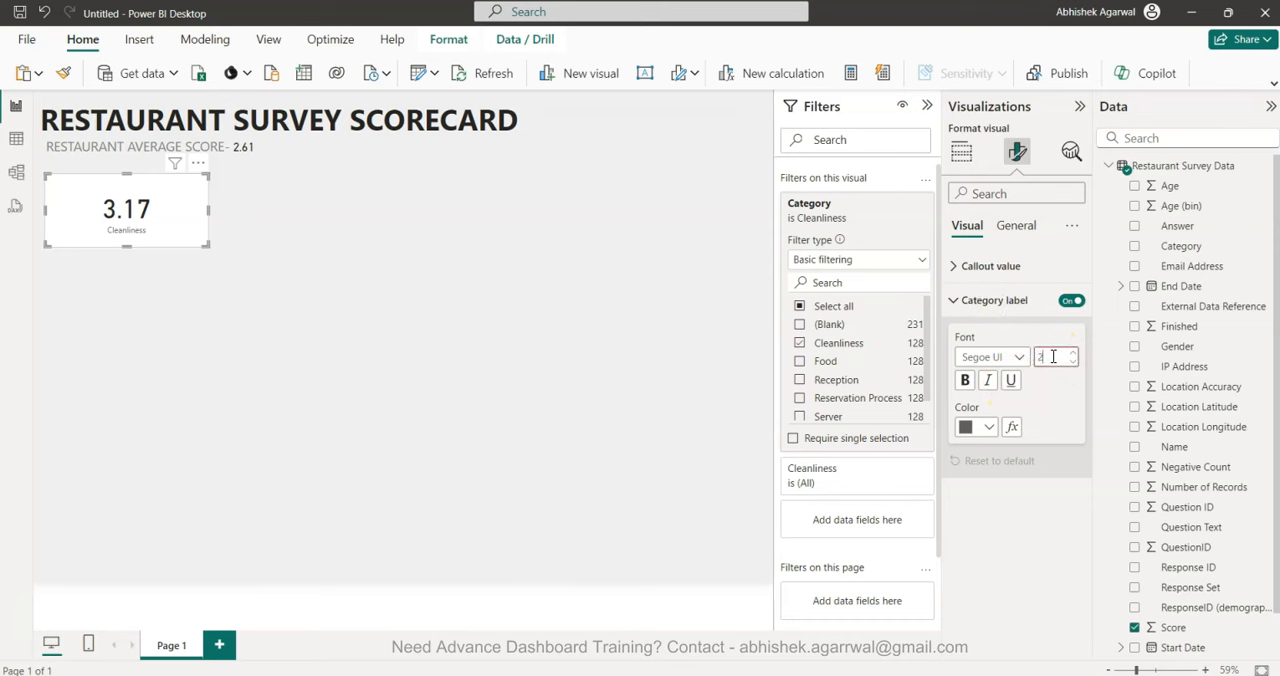
key(Return)
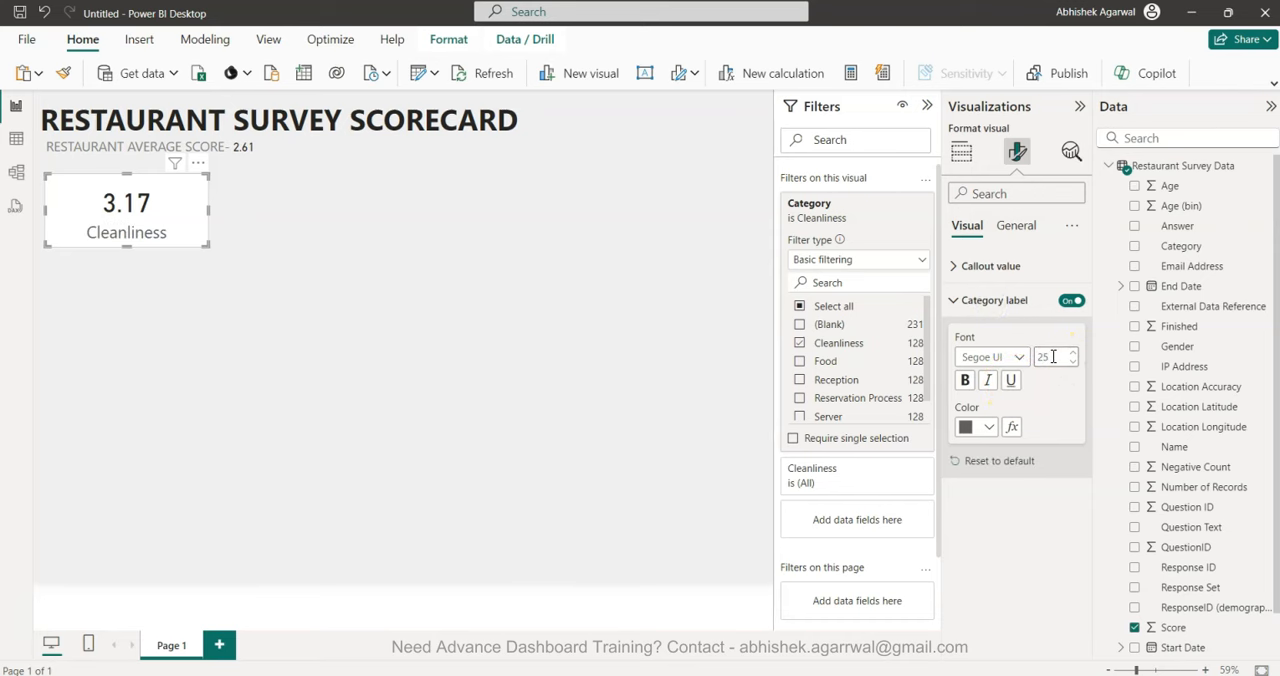
text(20)
key(Return)
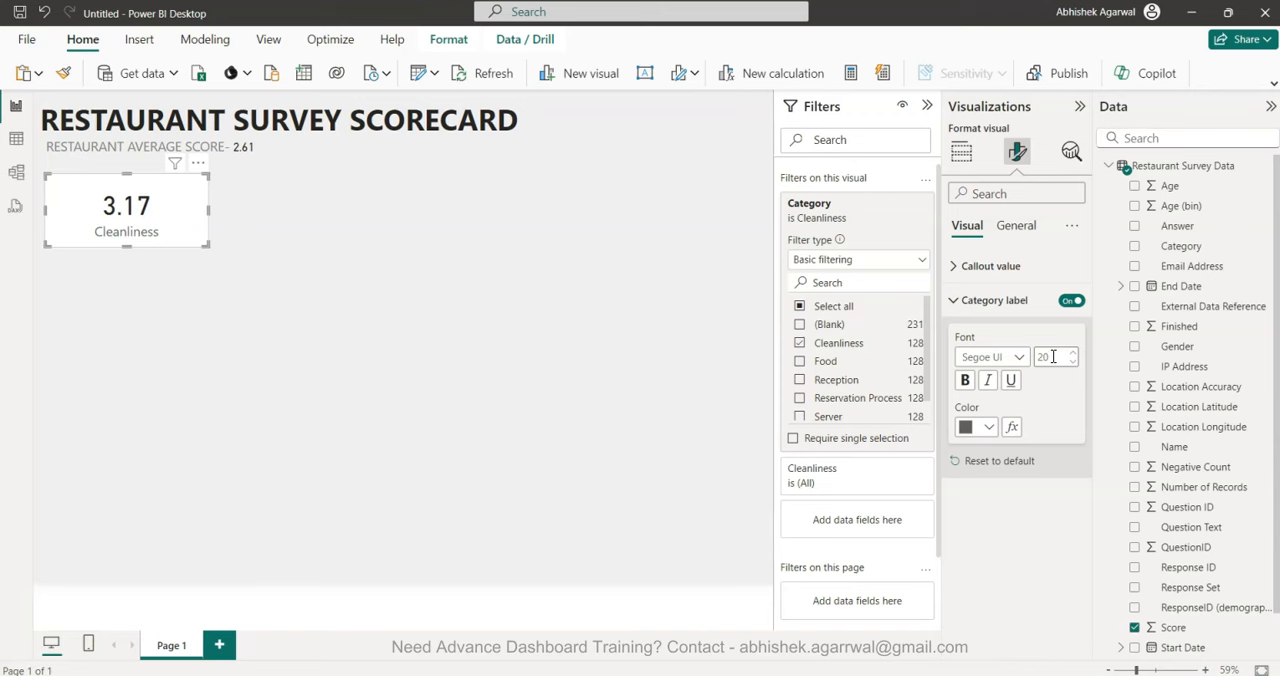
click(988, 427)
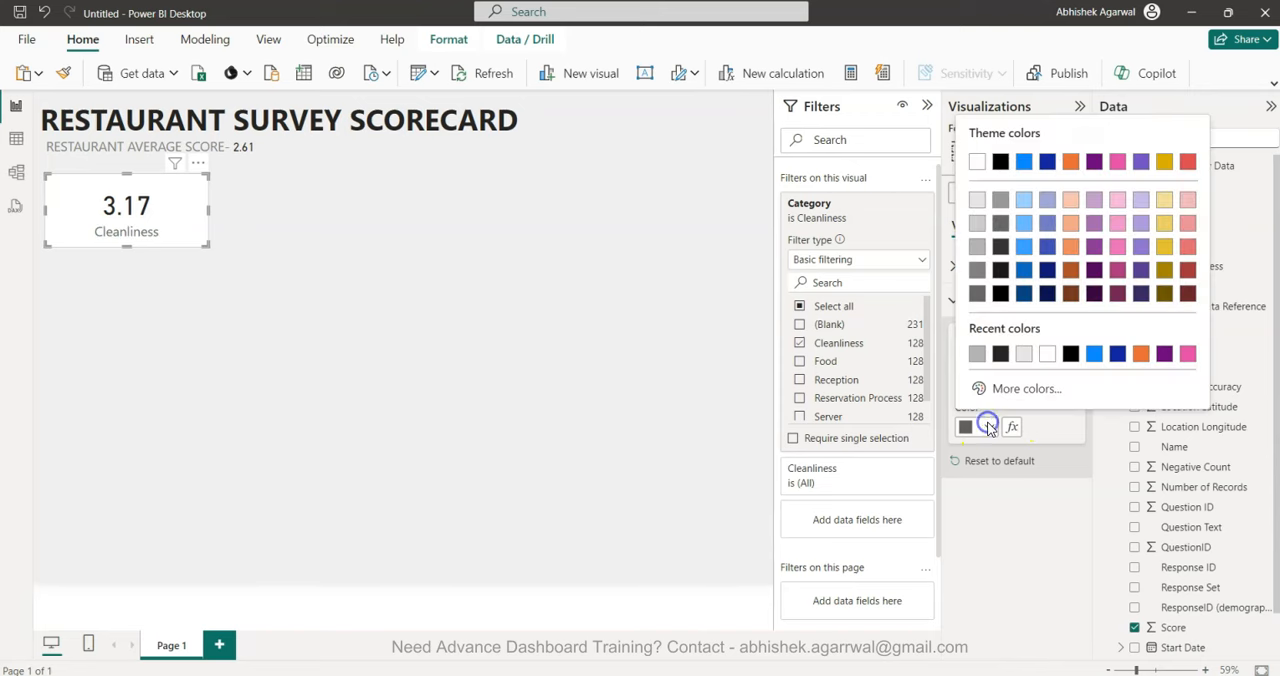
click(977, 245)
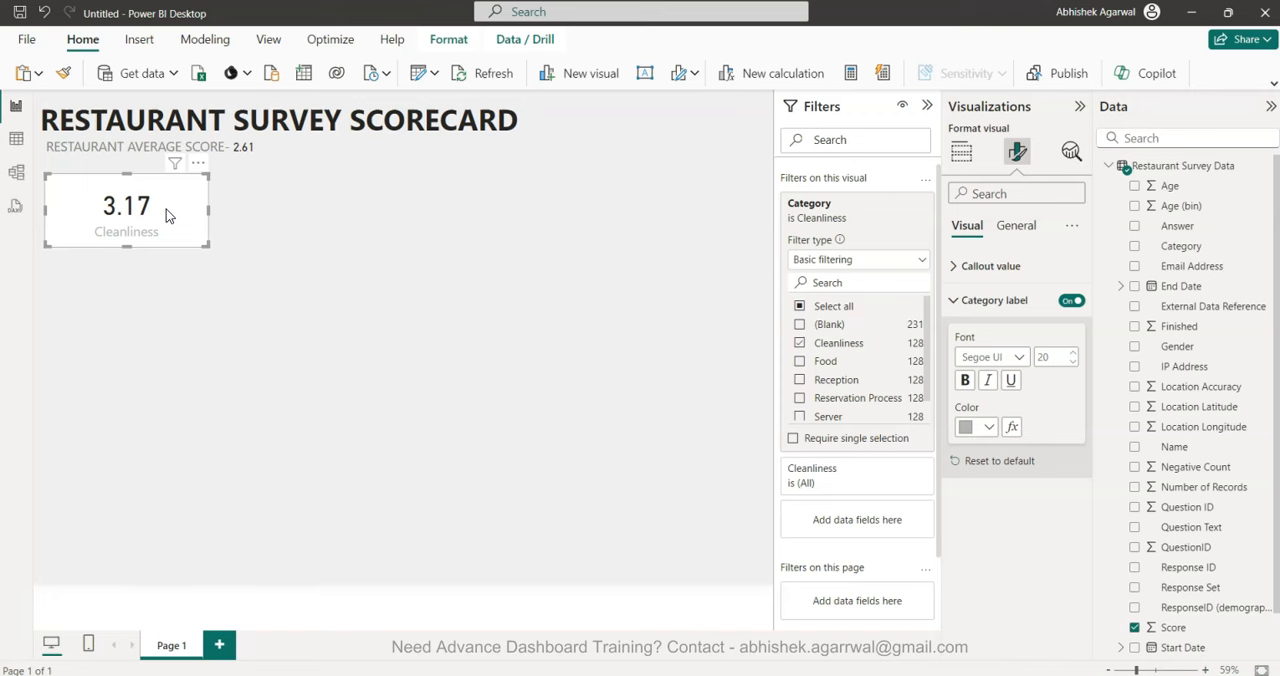
Duplicate the Cleanliness card and place the copy directly to its right in the same row.
key(ctrl+c)
key(ctrl+v)
drag(166, 209, 335, 206)
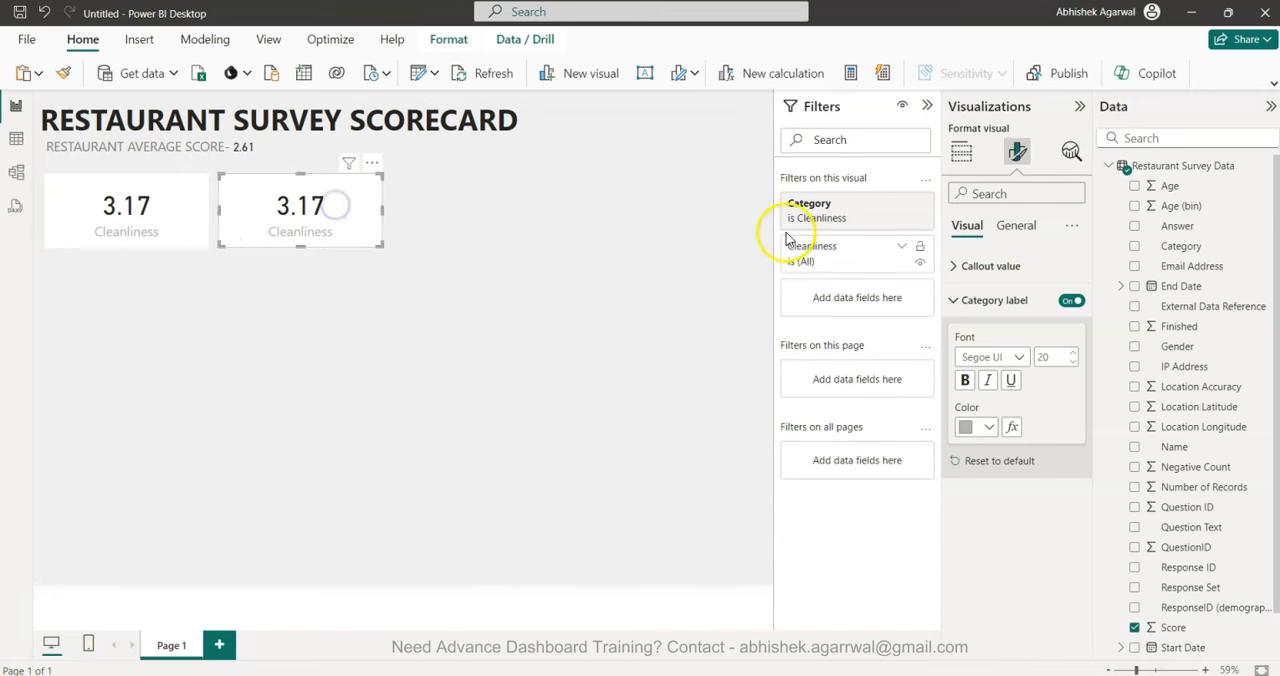
Switch the copied card's Category filter from Cleanliness to Food and rename its field as Food.
click(882, 203)
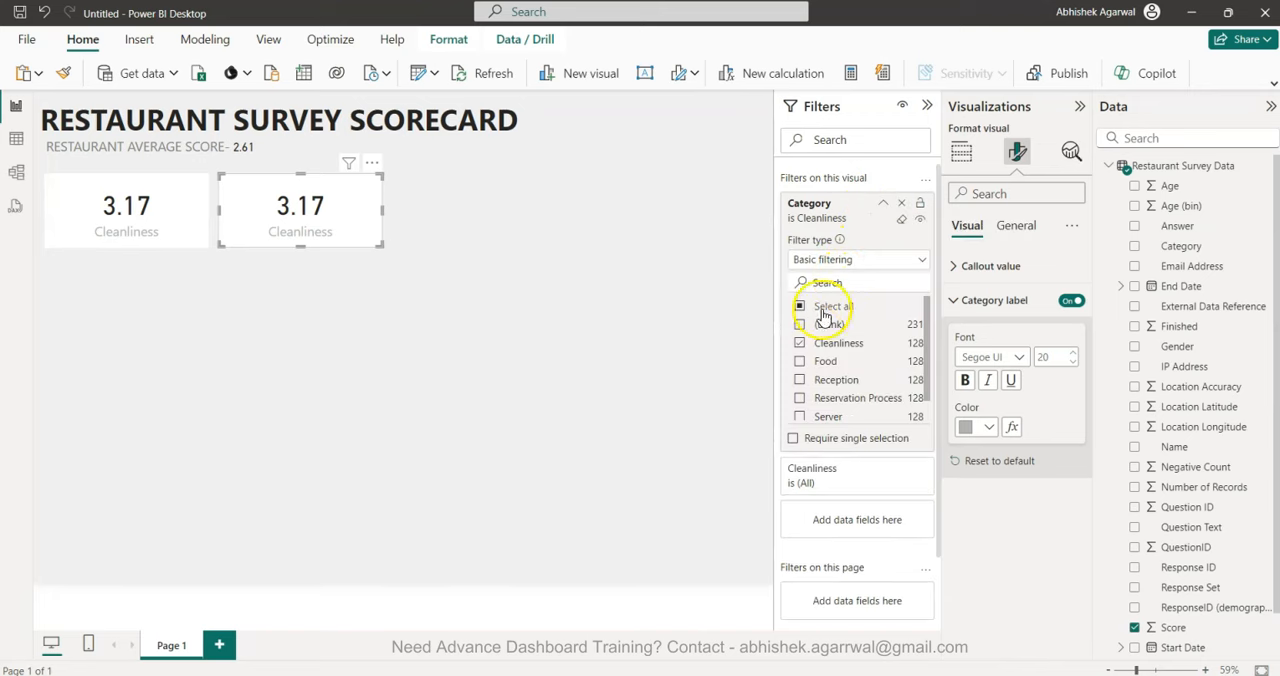
click(799, 343)
click(799, 362)
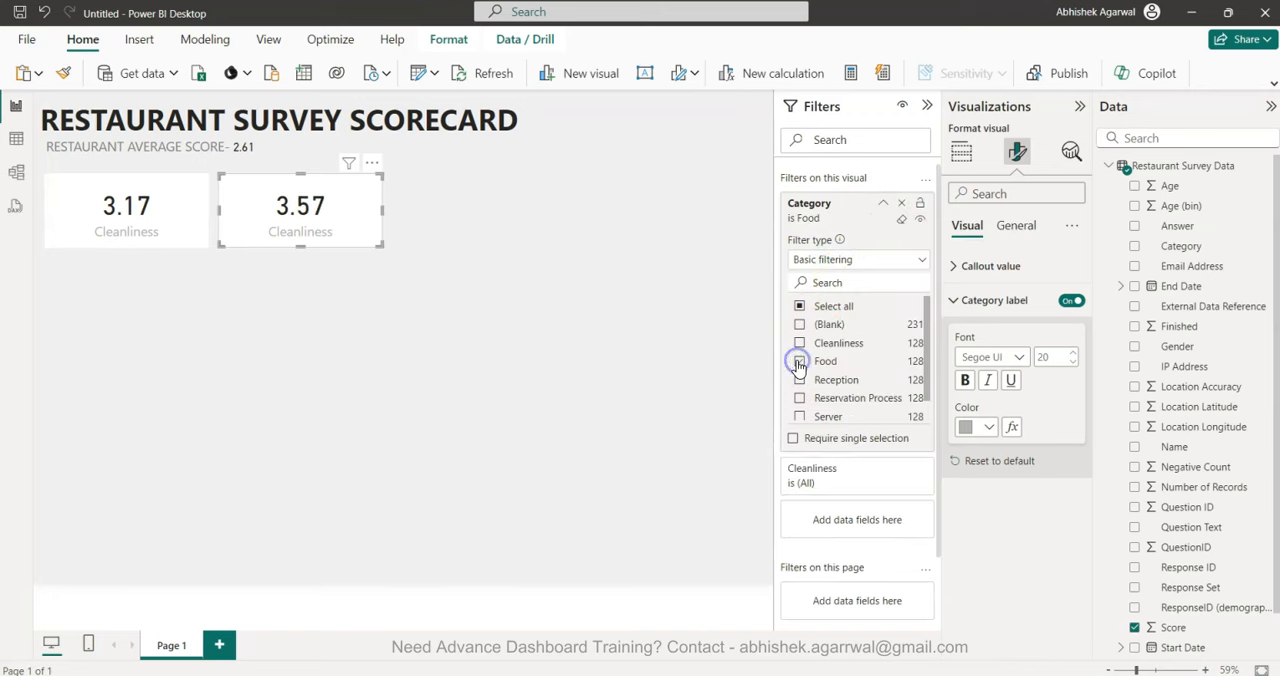
click(962, 157)
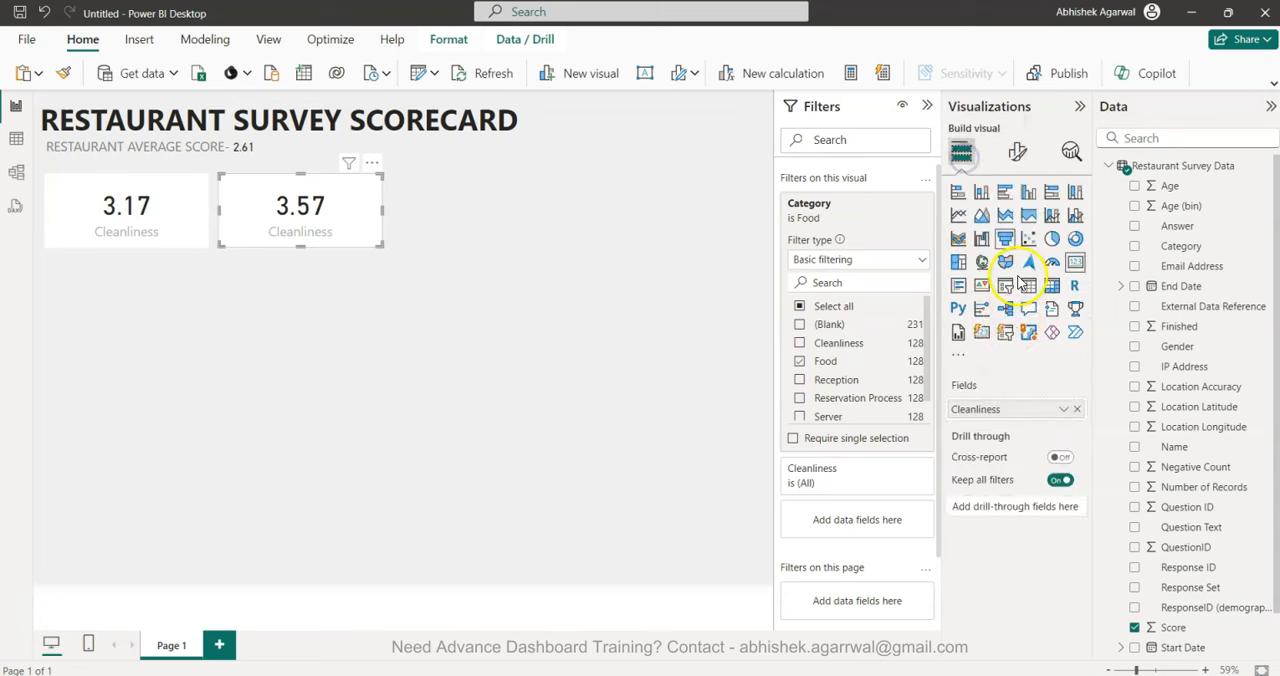
double_click(1003, 410)
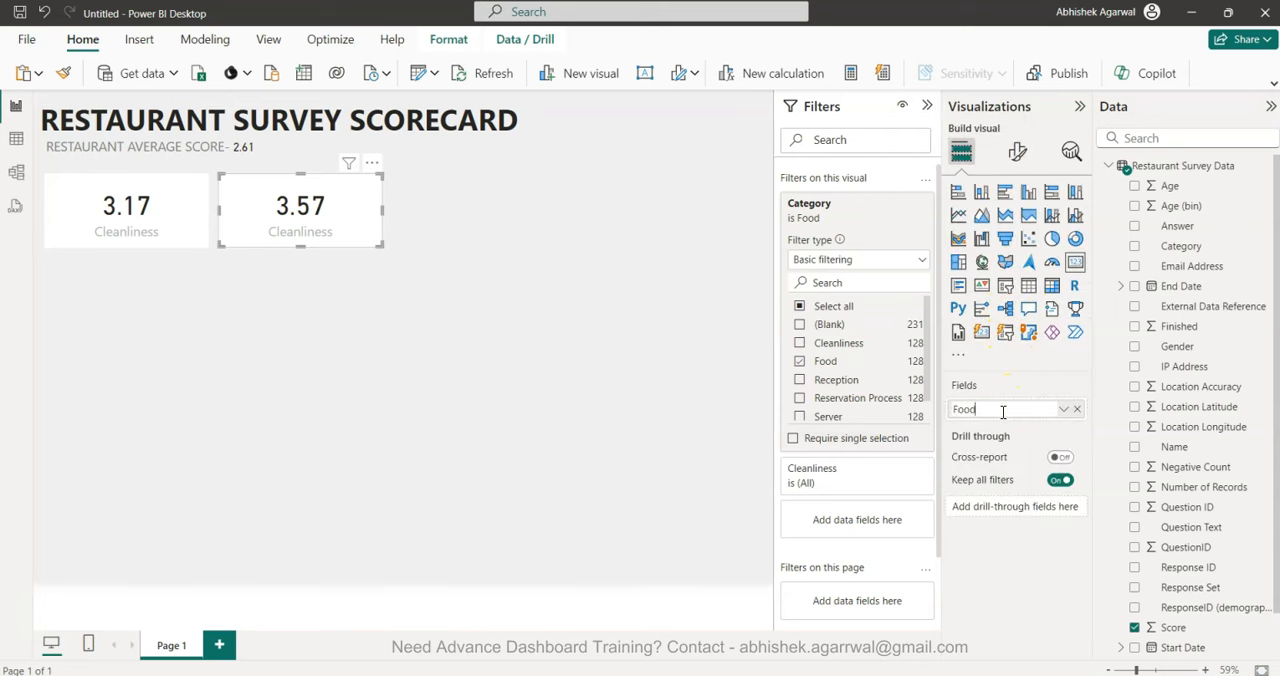
key(Return)
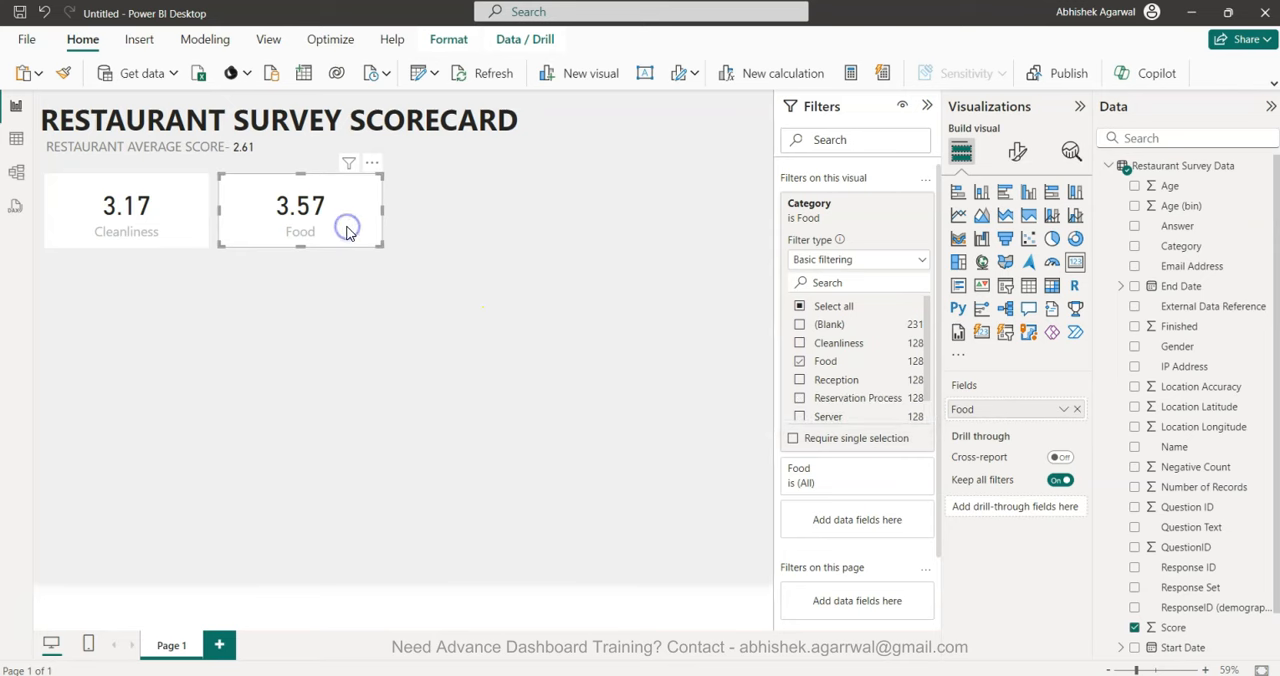
Duplicate the Food card and place the copy to its right as the third card in the row.
key(ctrl+c)
key(ctrl+v)
drag(349, 234, 514, 226)
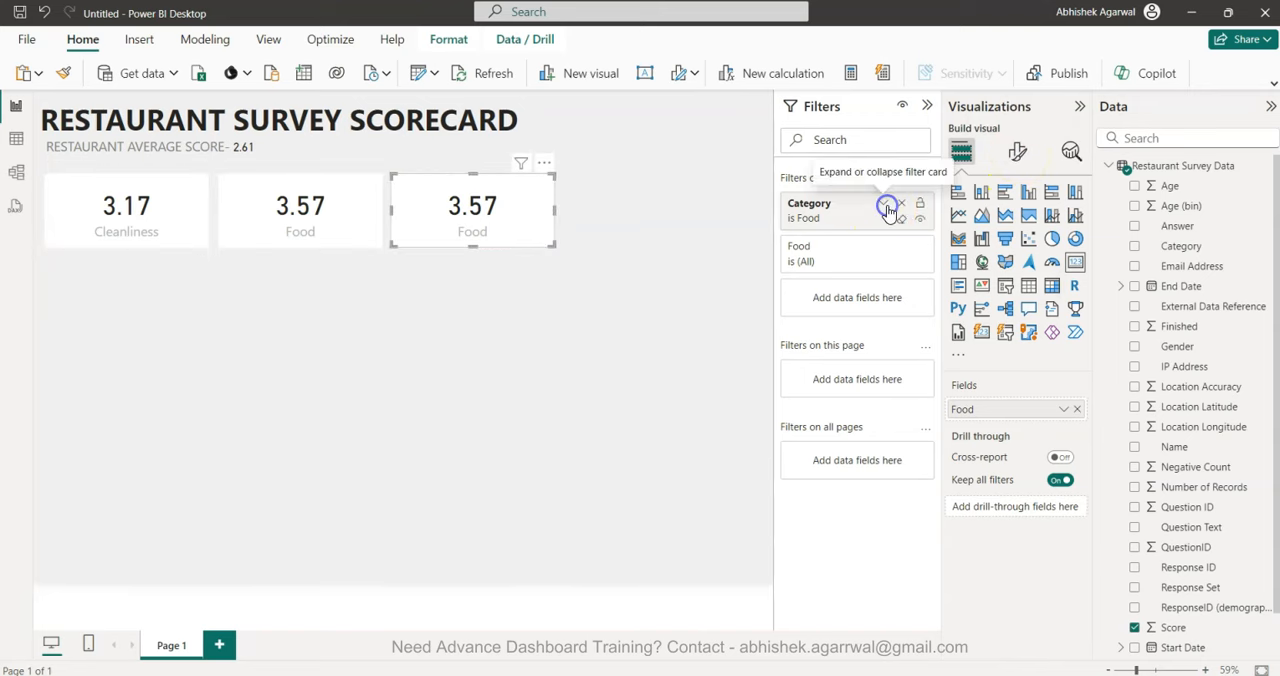
Switch the third card's Category filter from Food to Reception and rename its field as Reception.
click(883, 204)
click(800, 362)
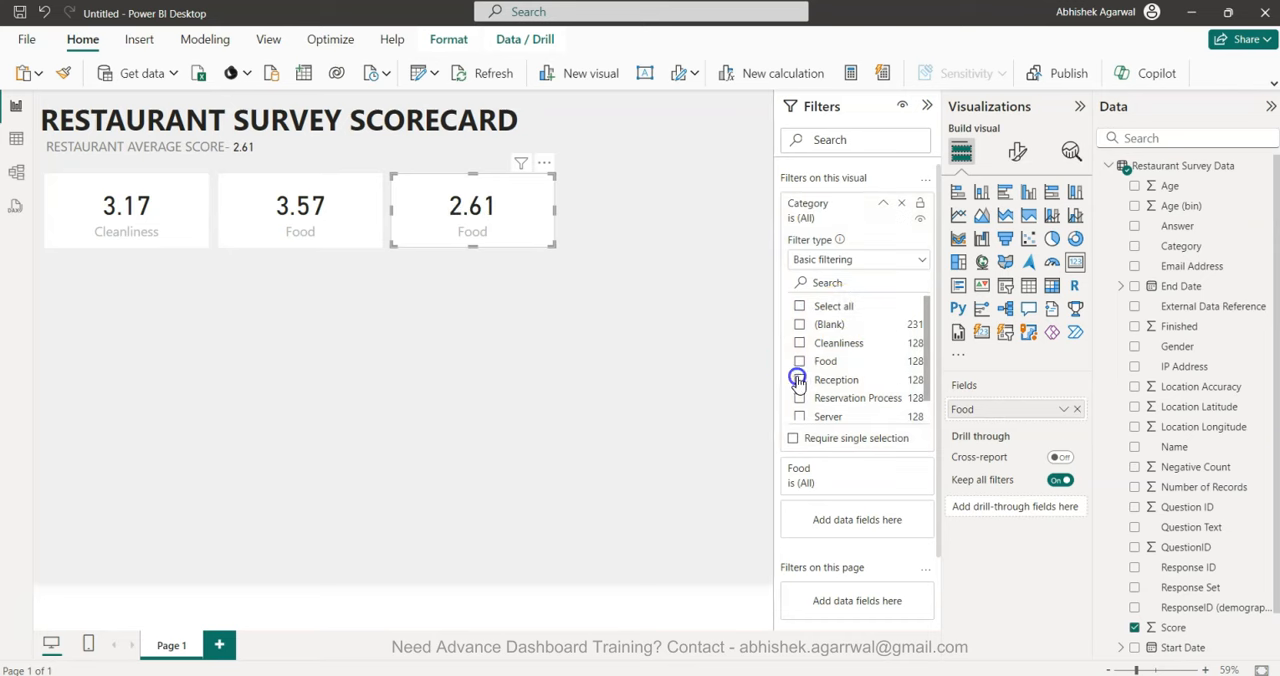
click(799, 380)
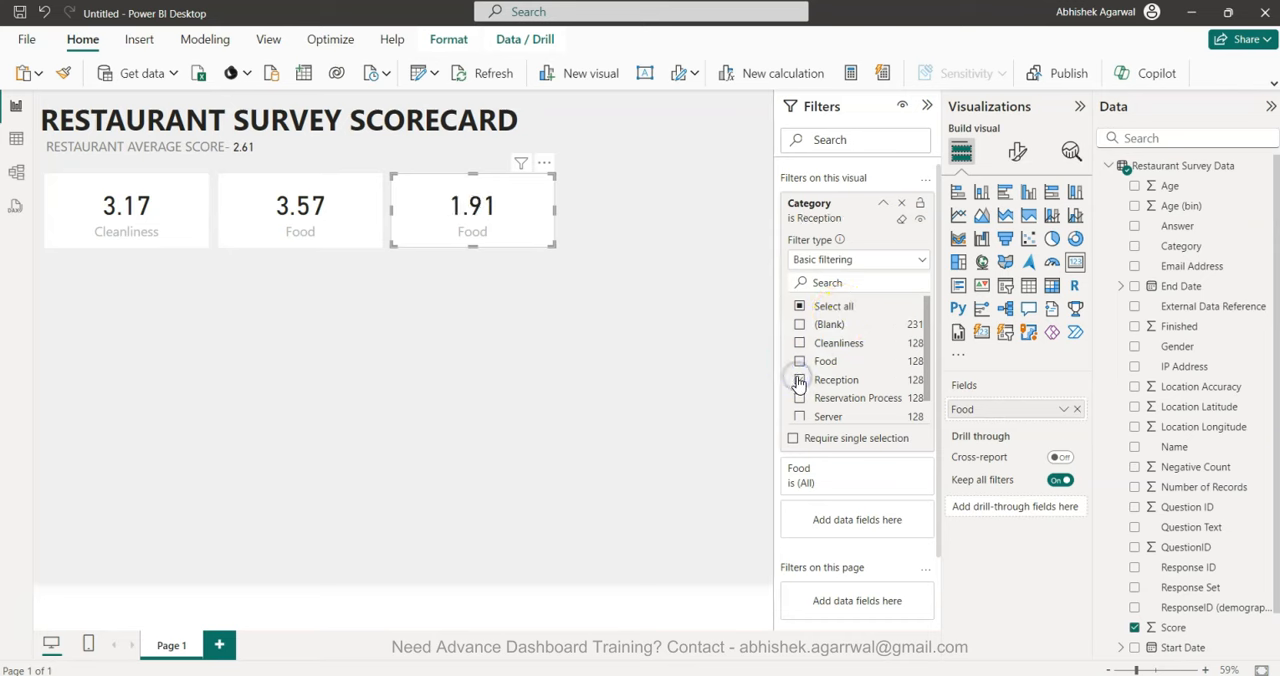
double_click(995, 408)
double_click(995, 408)
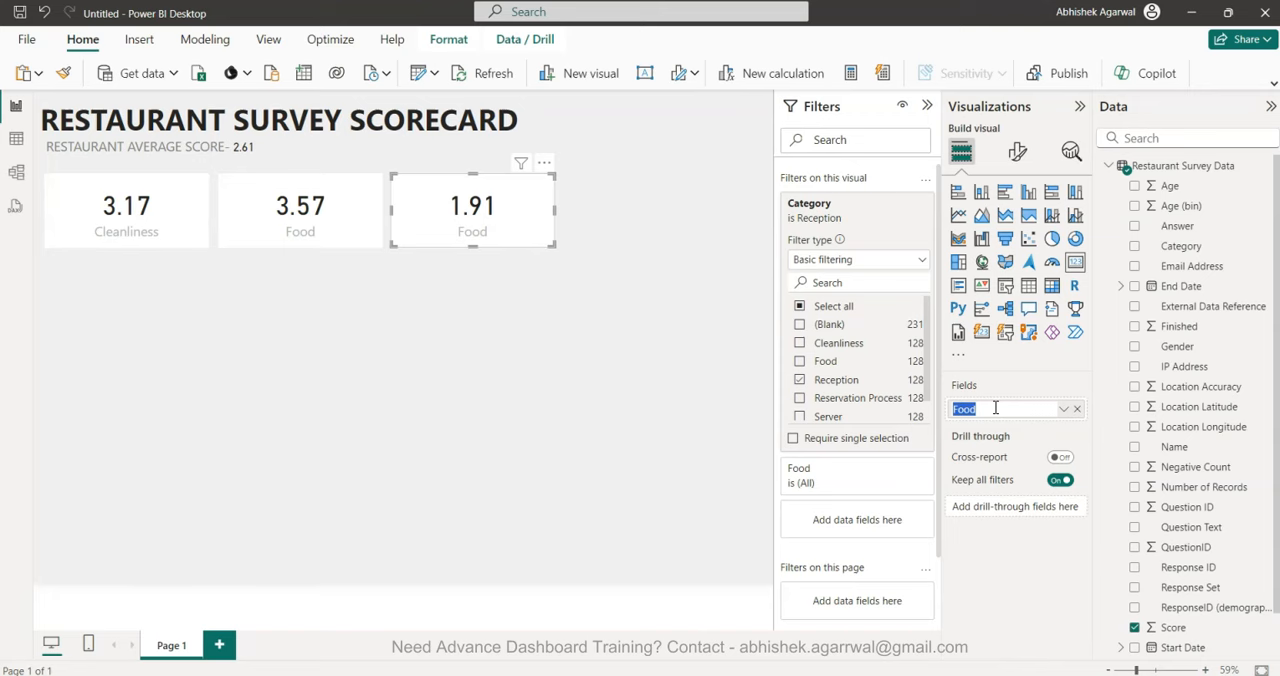
key(Return)
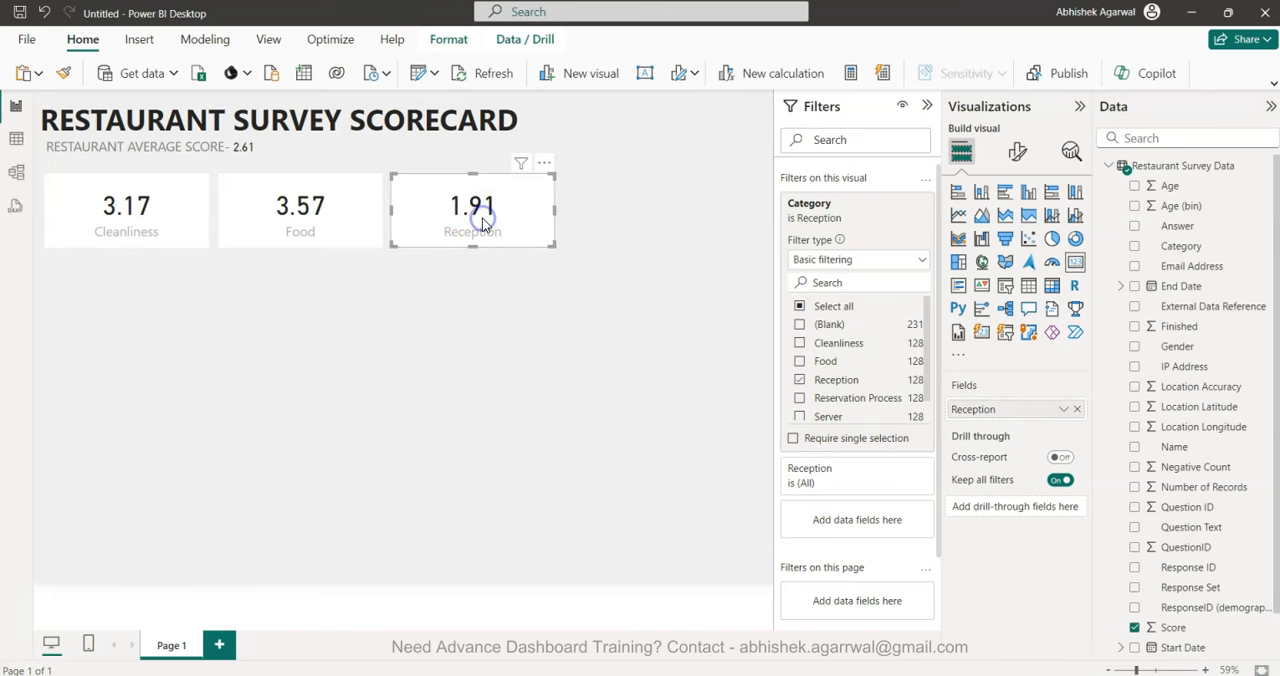
Duplicate the Reception card and place the copy to its right as the fourth card in the row.
key(ctrl+c)
key(ctrl+v)
drag(482, 218, 663, 216)
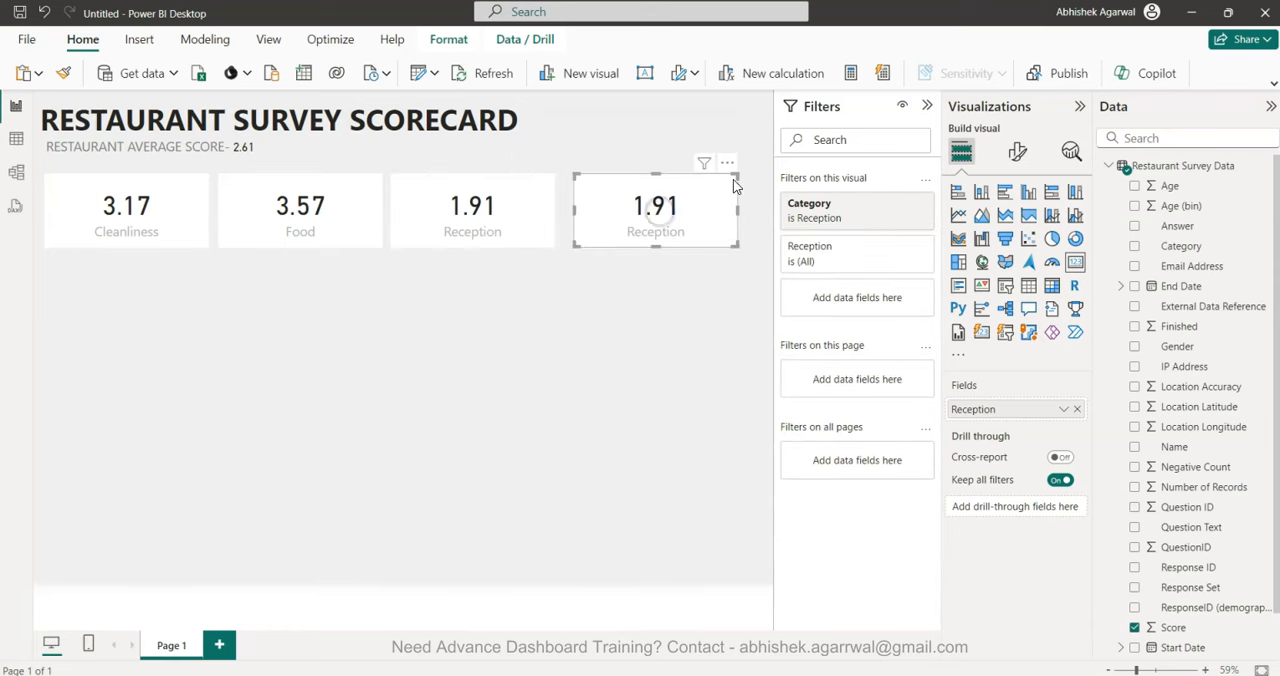
Switch the fourth card's Category filter from Reception to Reservation Process and rename its field as Reservation.
click(879, 207)
click(801, 381)
click(801, 400)
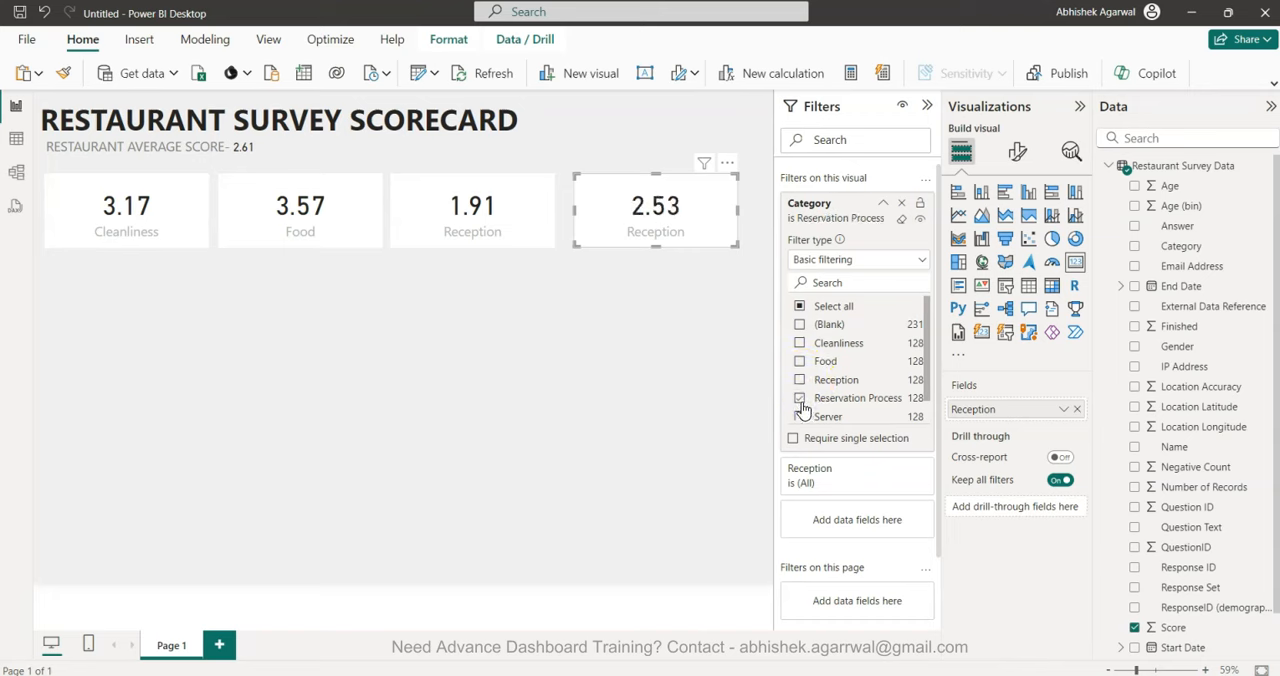
scroll(803, 405, down, 1)
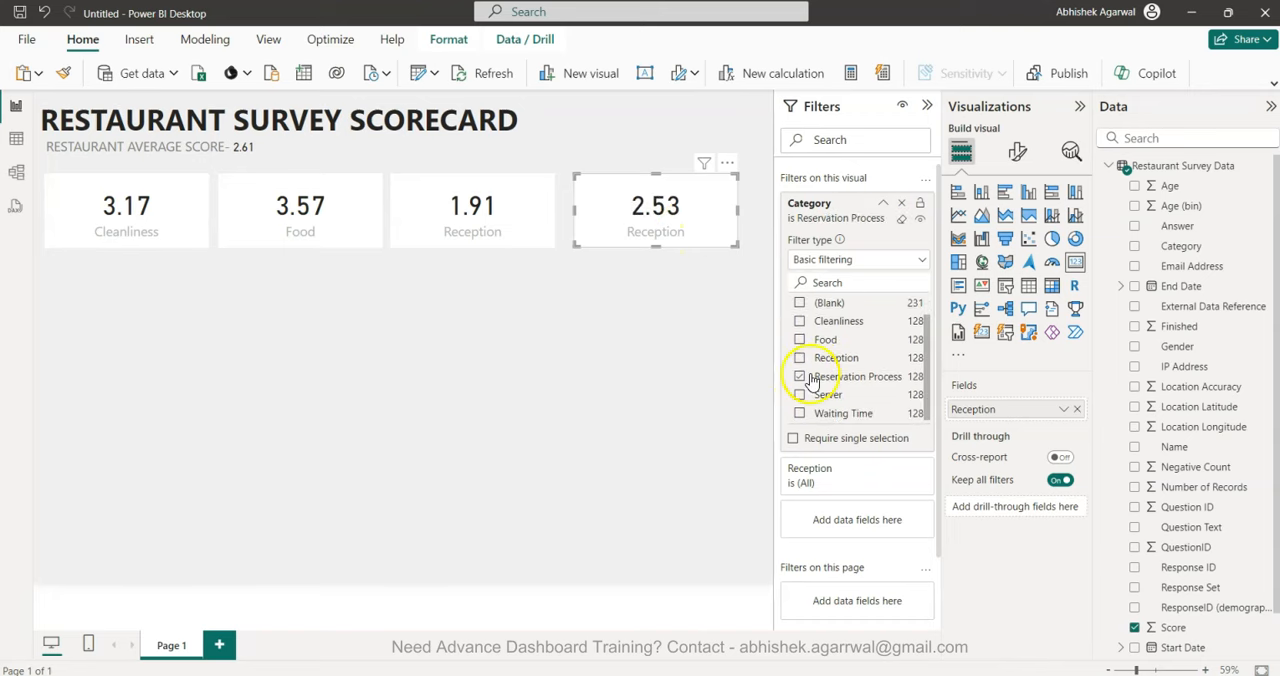
double_click(988, 410)
double_click(992, 413)
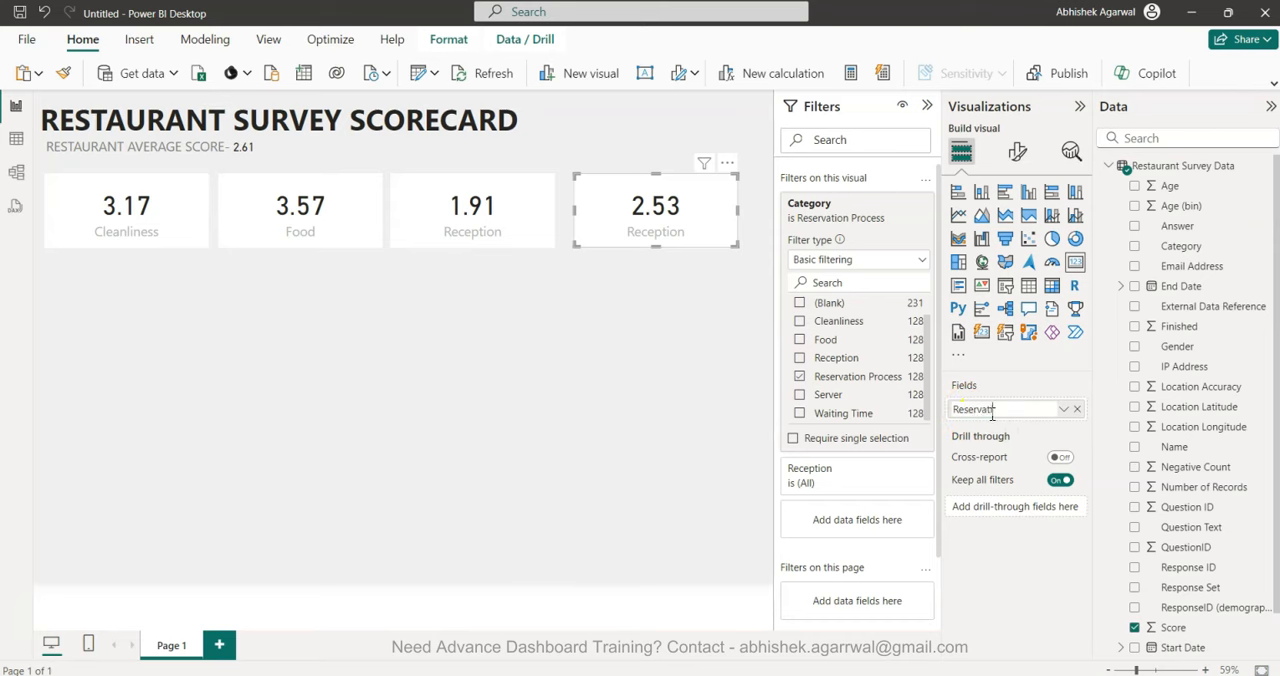
key(Return)
Align the Reservation card against the Reception card, duplicate it and place the copy below it.
drag(611, 215, 629, 314)
key(ctrl+c)
key(ctrl+v)
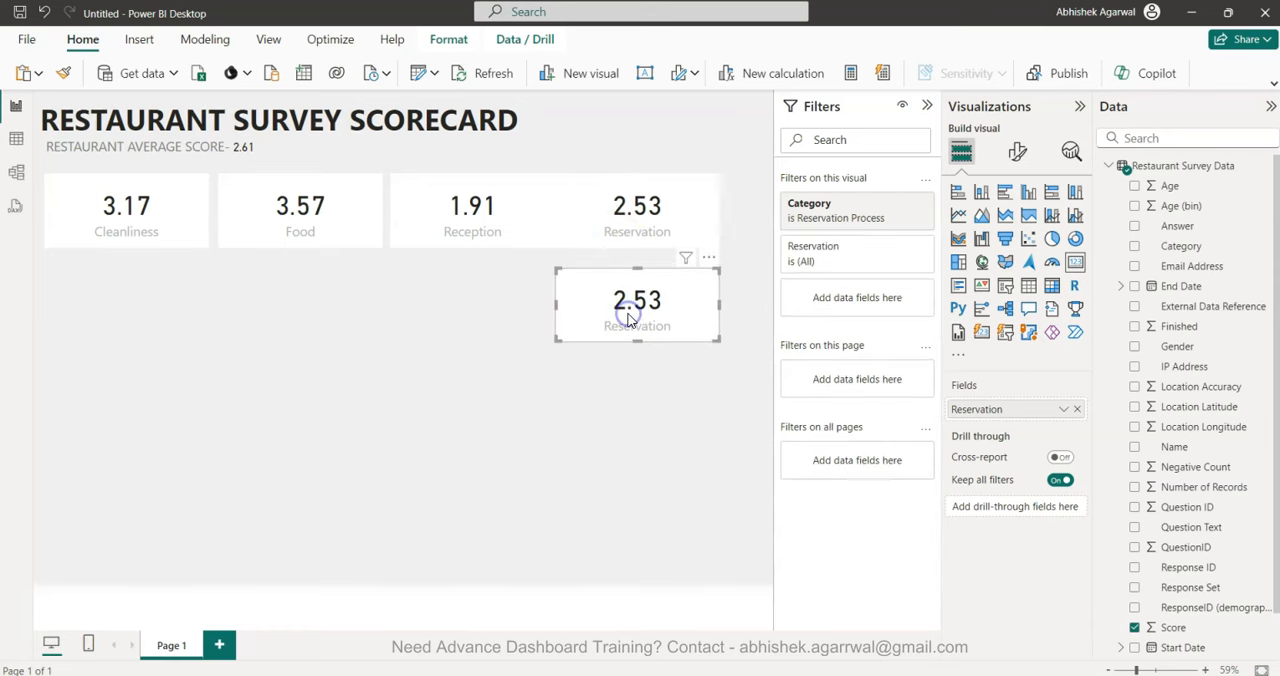
Switch the lower card's Category filter from Reservation Process to Server and rename its field as Server.
click(883, 203)
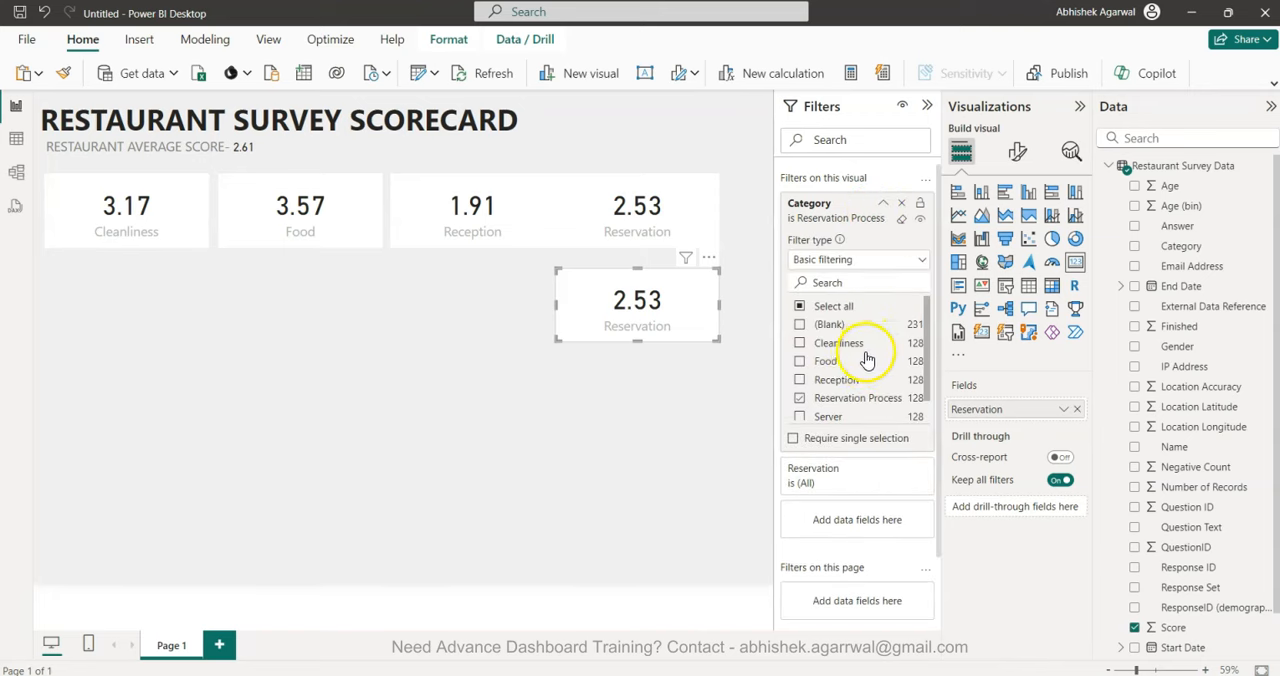
scroll(818, 397, down, 1)
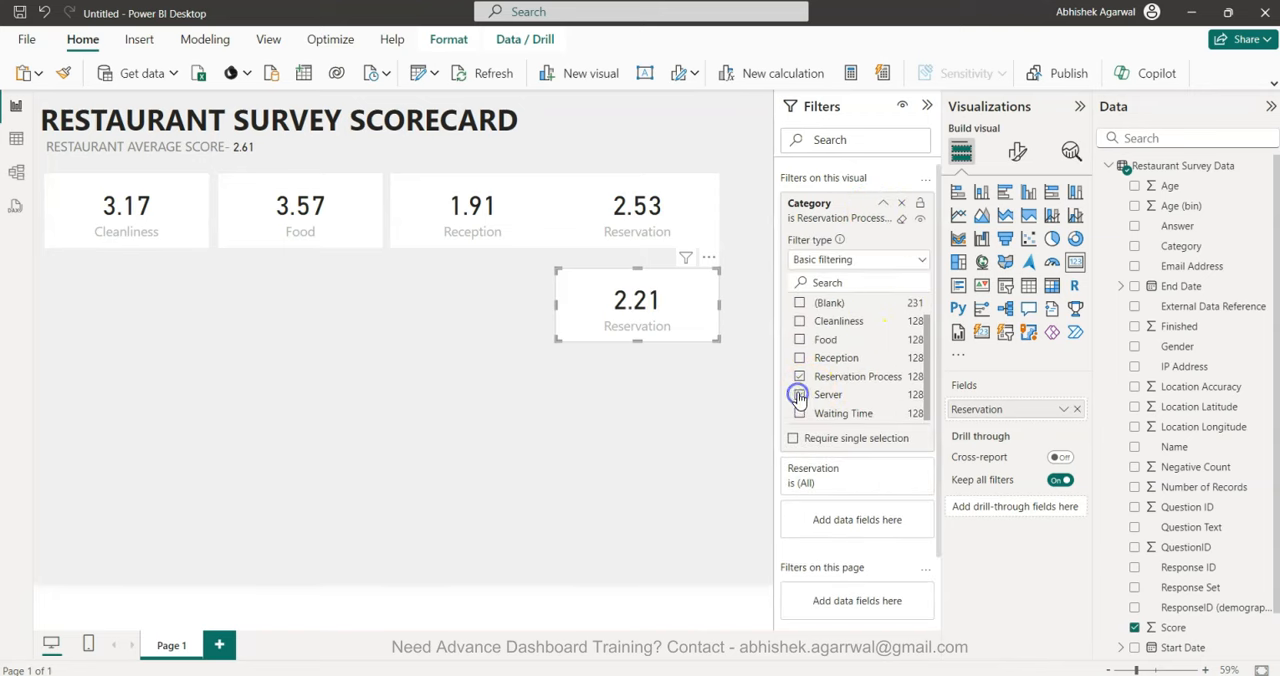
click(800, 377)
click(800, 394)
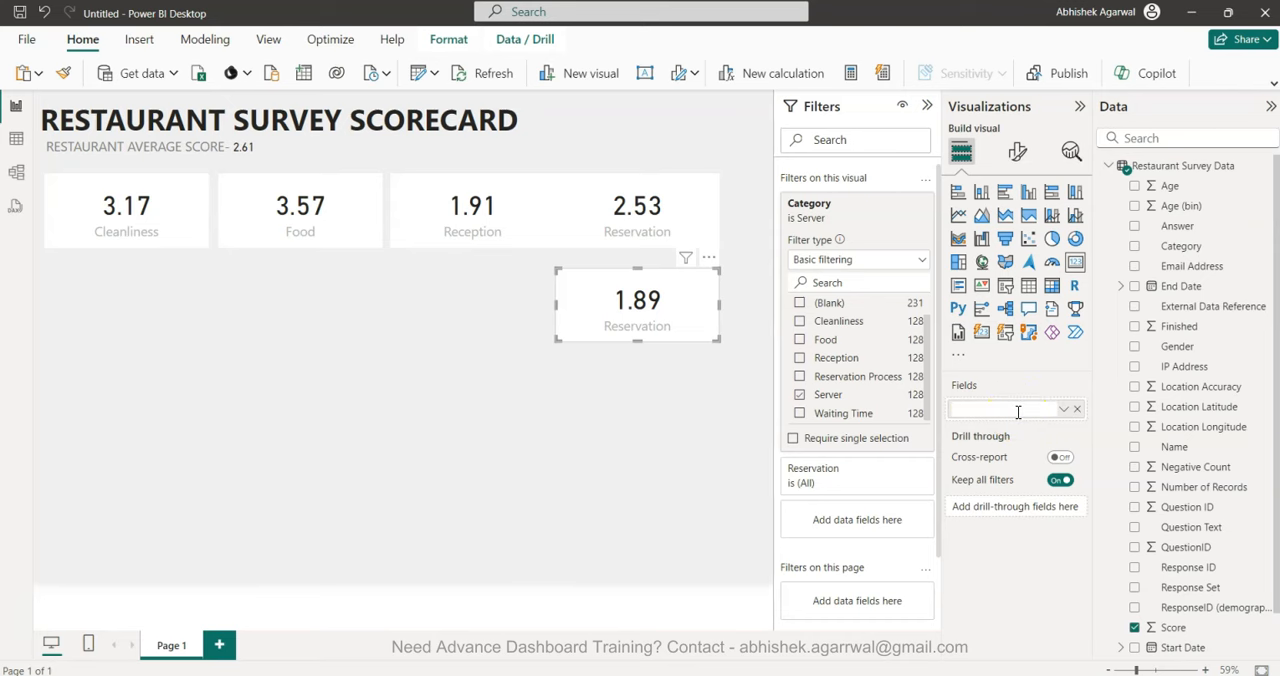
key(Return)
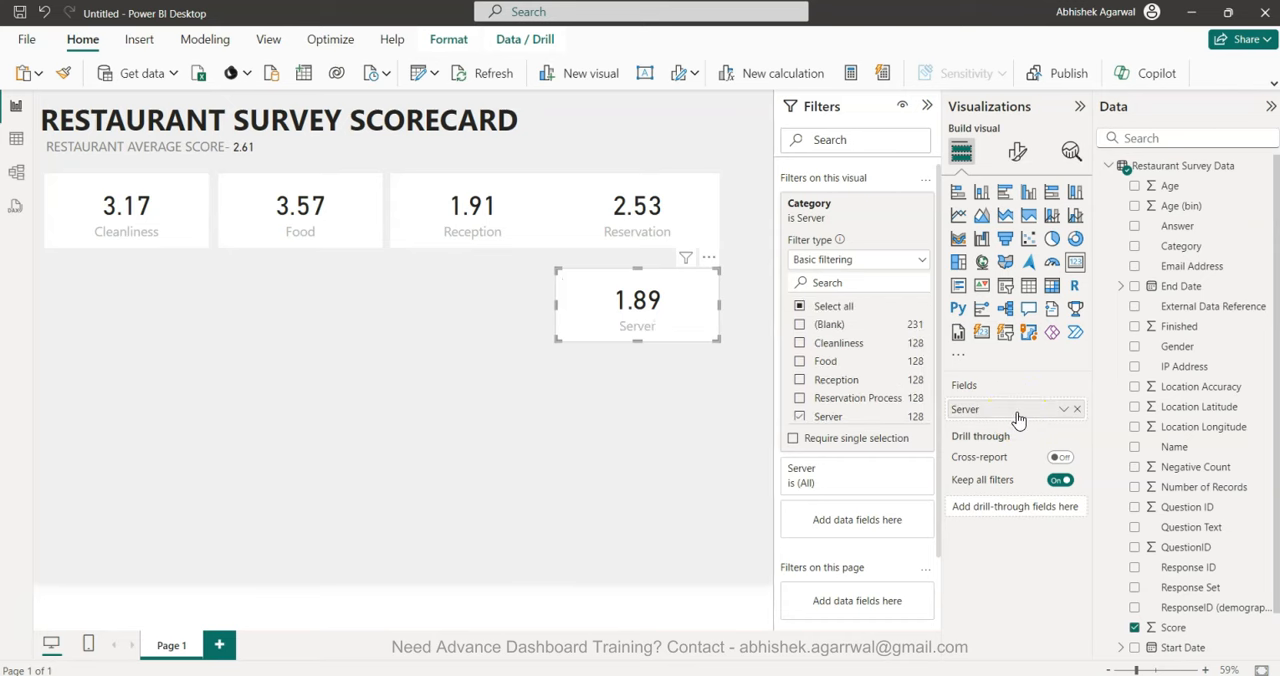
Duplicate the Server card and place the copy directly below it.
click(661, 312)
key(ctrl+c)
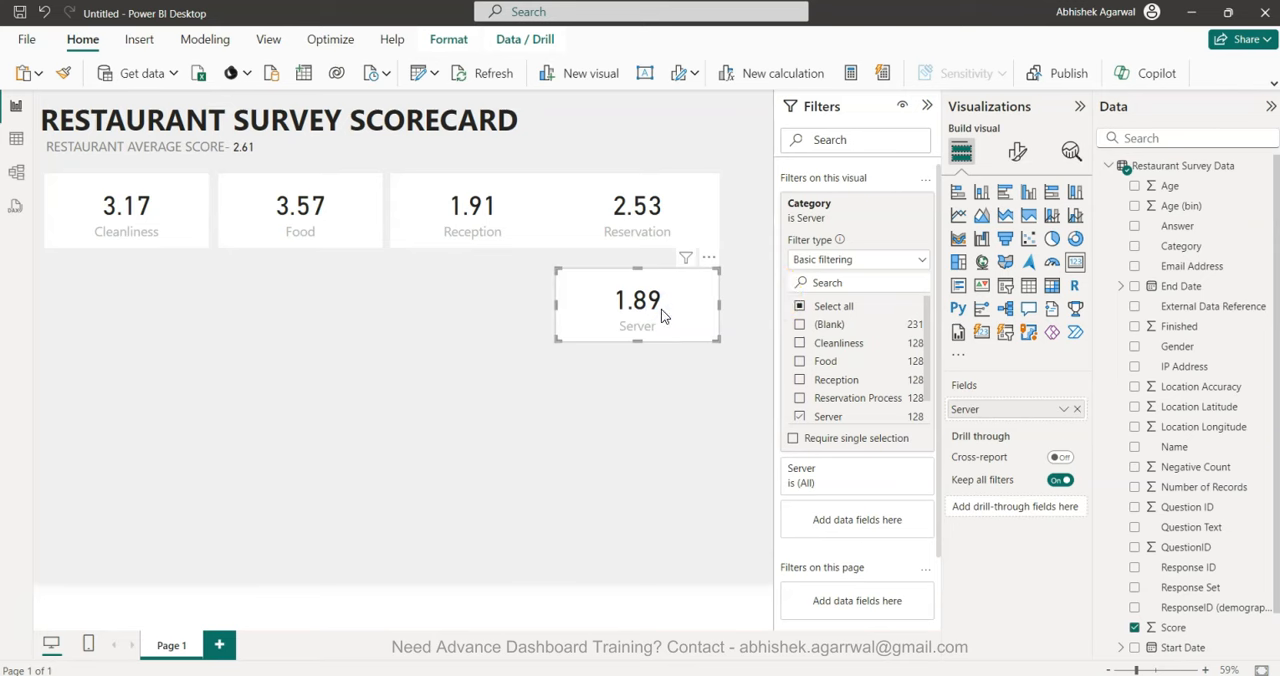
key(ctrl+v)
drag(661, 309, 661, 385)
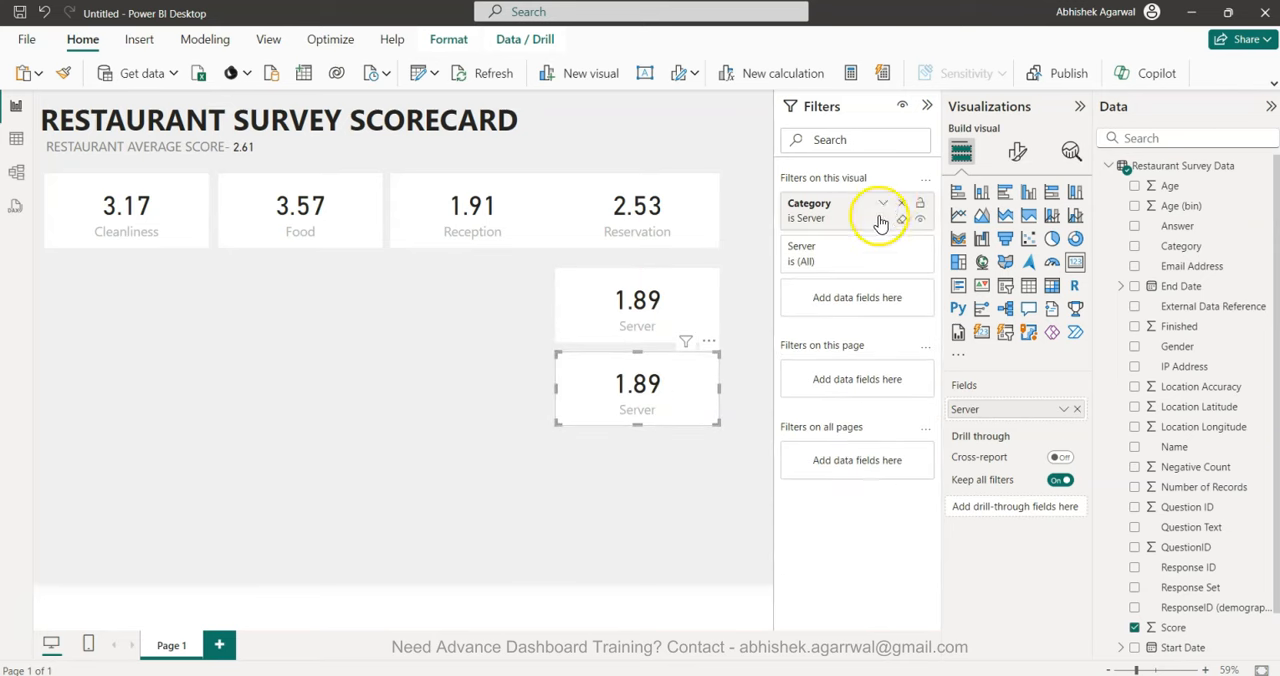
Switch the lowest card's Category filter from Server to Waiting Time and rename its field as Waiting Time.
click(884, 204)
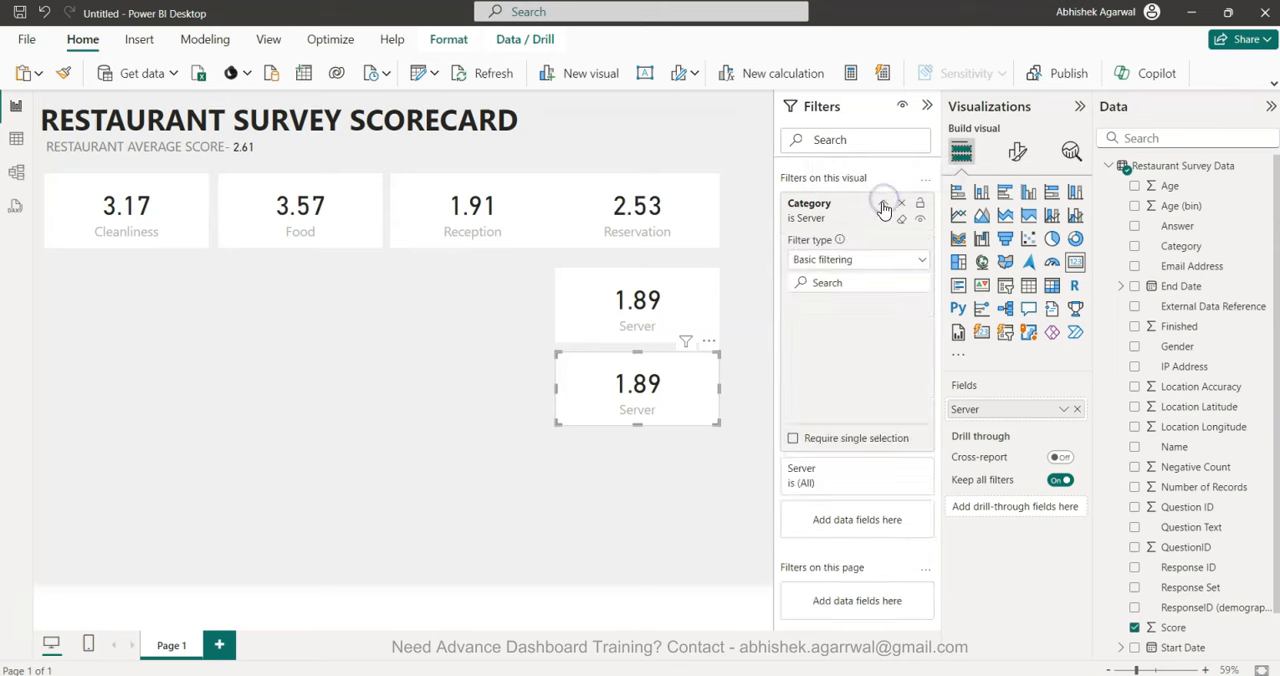
click(800, 394)
click(799, 413)
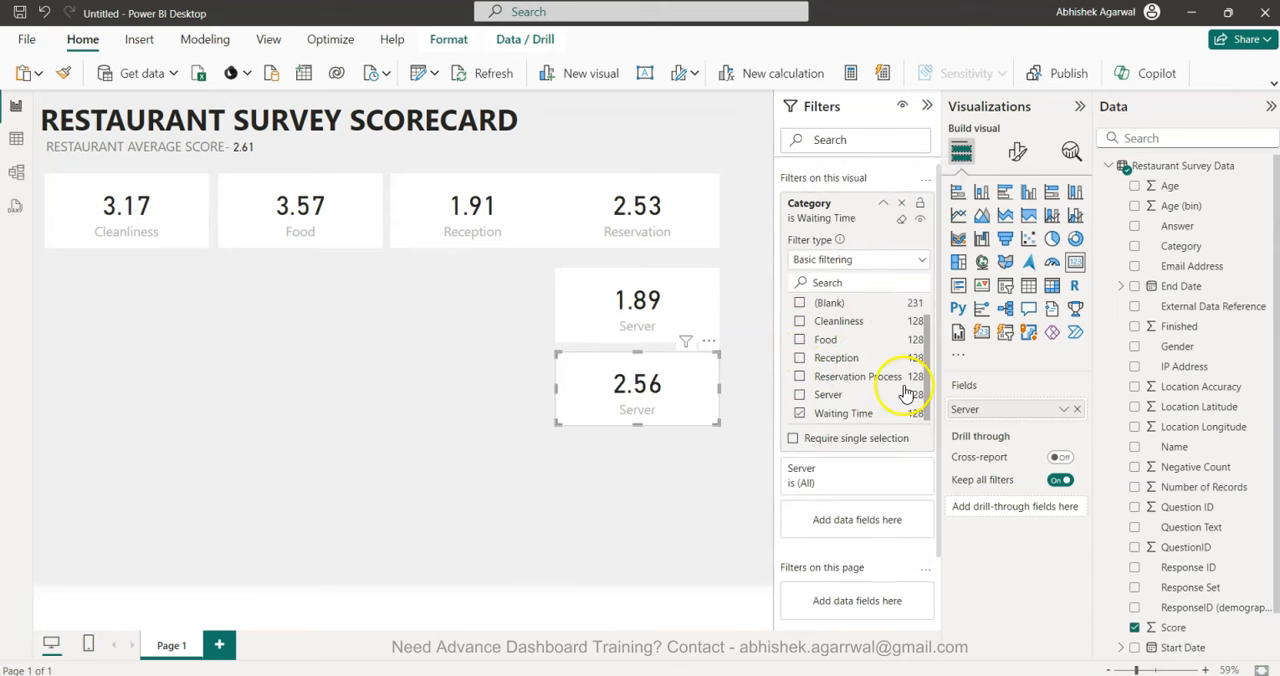
double_click(978, 411)
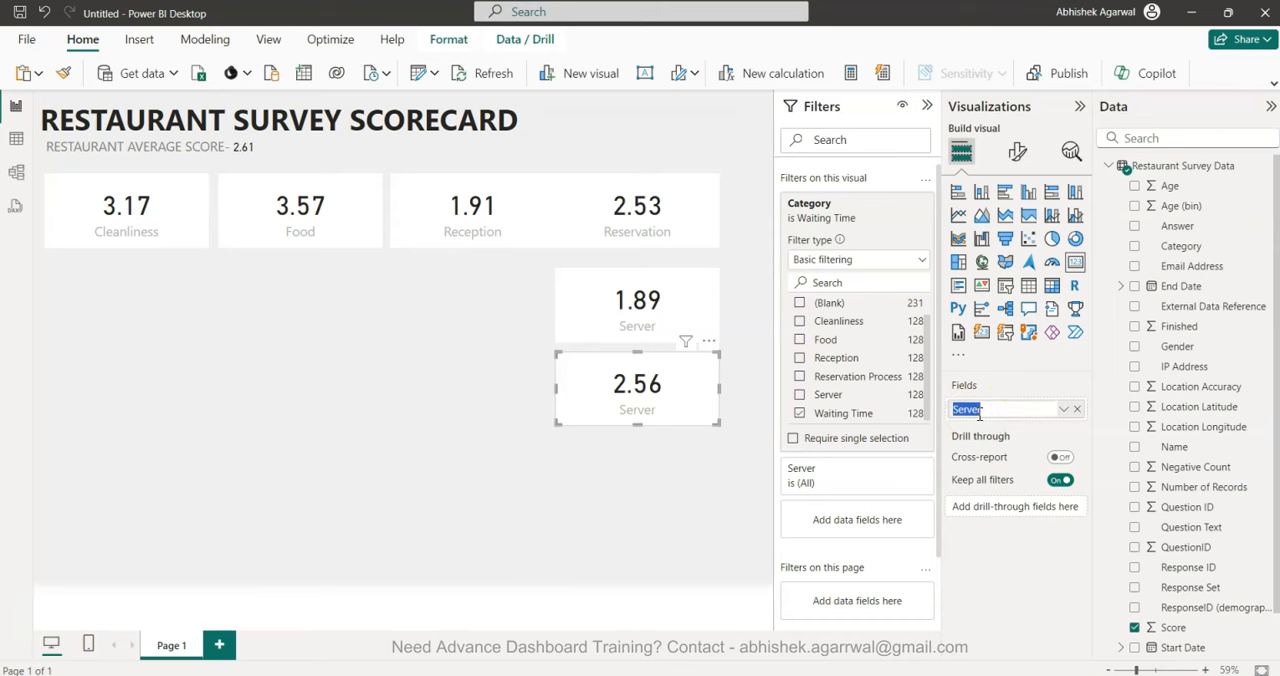
text(Waiting Time)
key(Return)
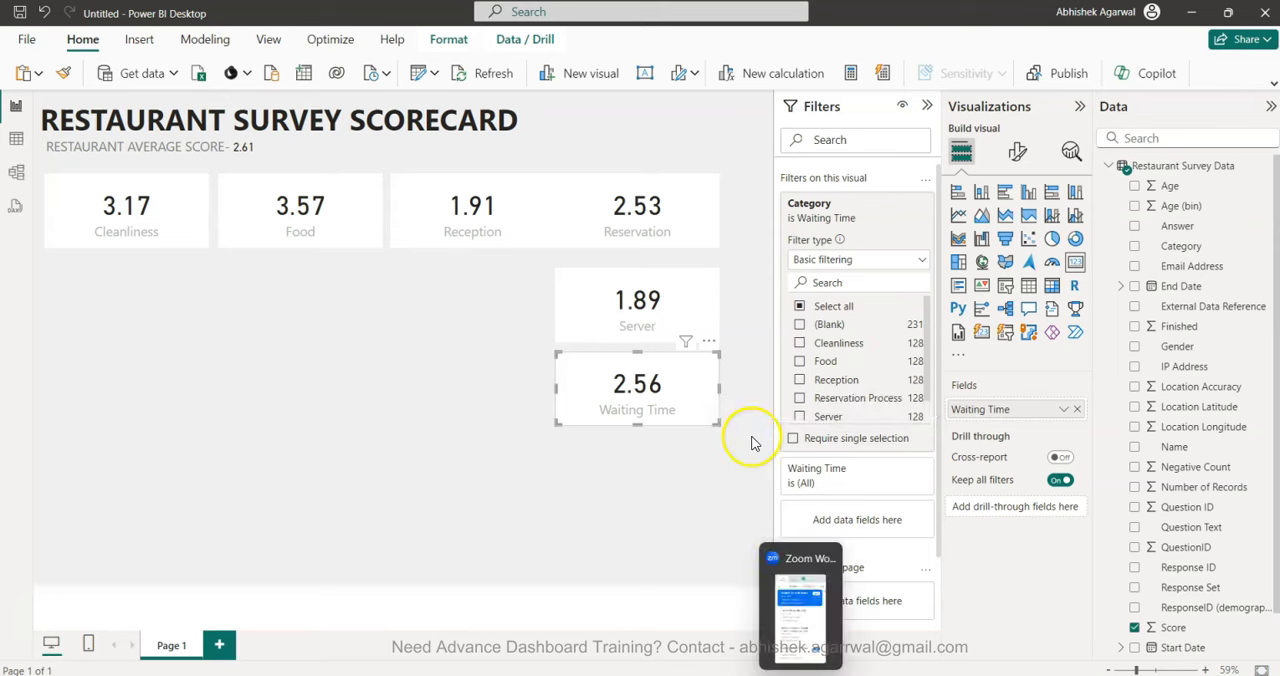
Set the Cleanliness card's width to 240 in its size properties.
click(188, 206)
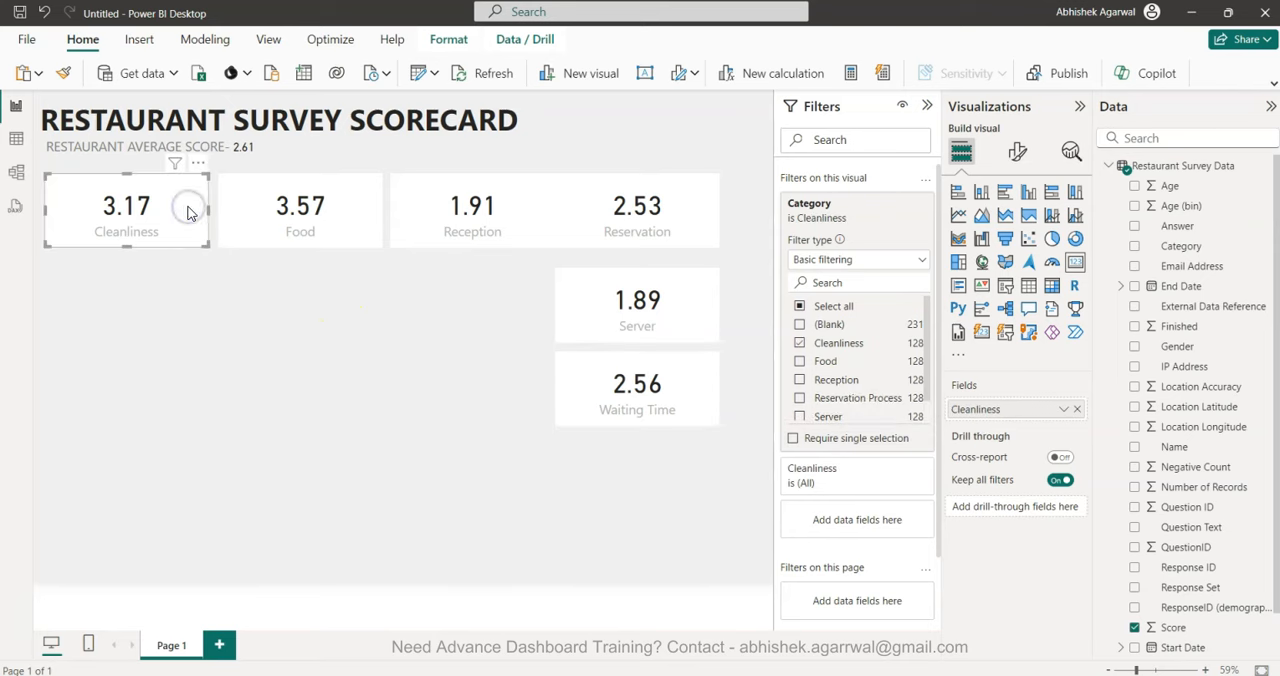
click(927, 105)
click(1016, 151)
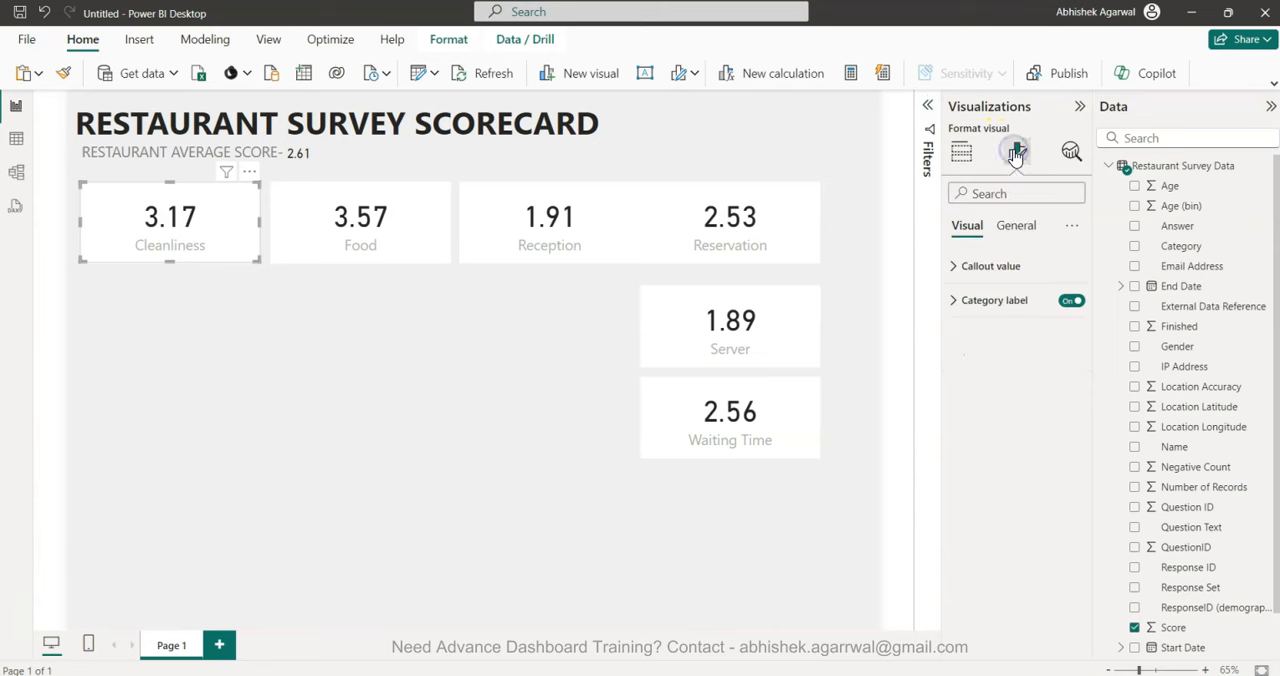
click(1013, 223)
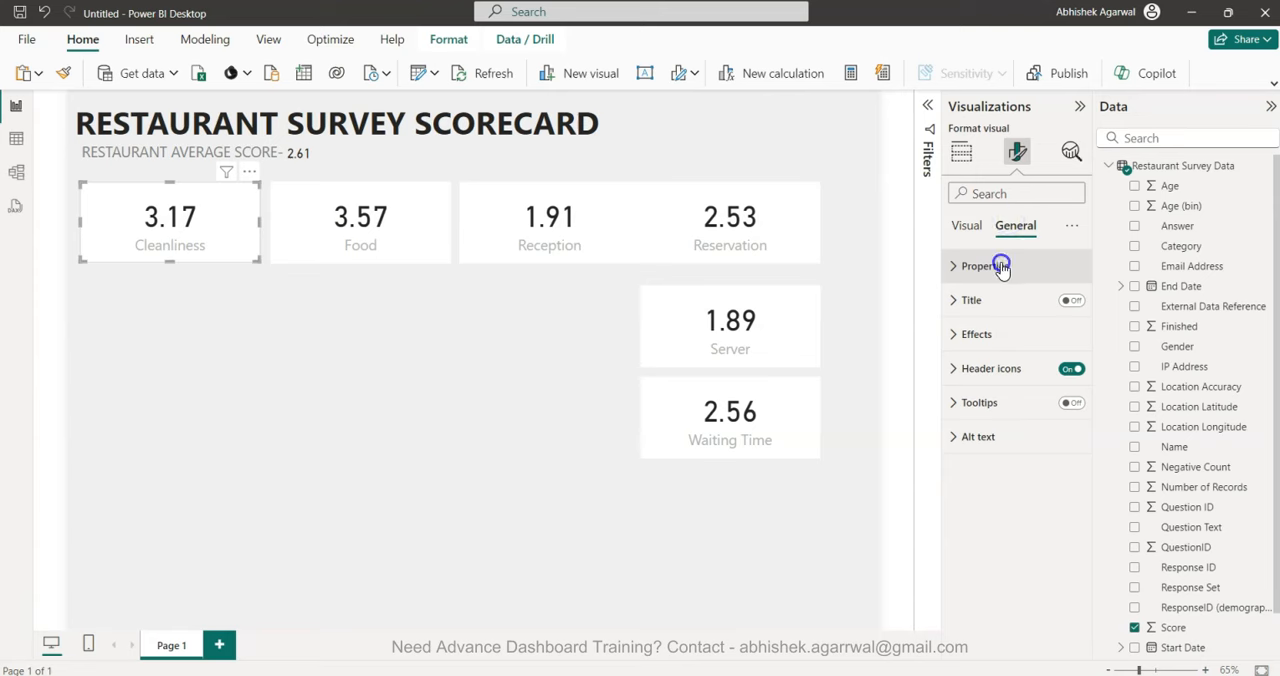
click(1001, 266)
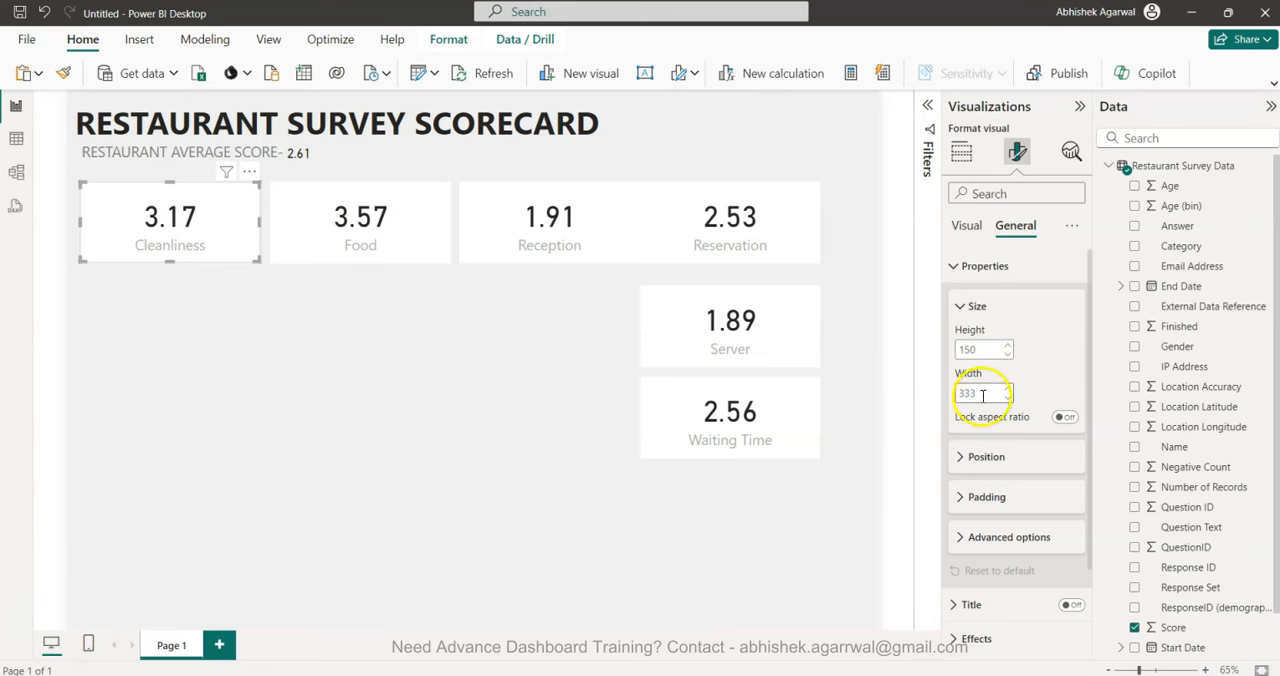
text(240)
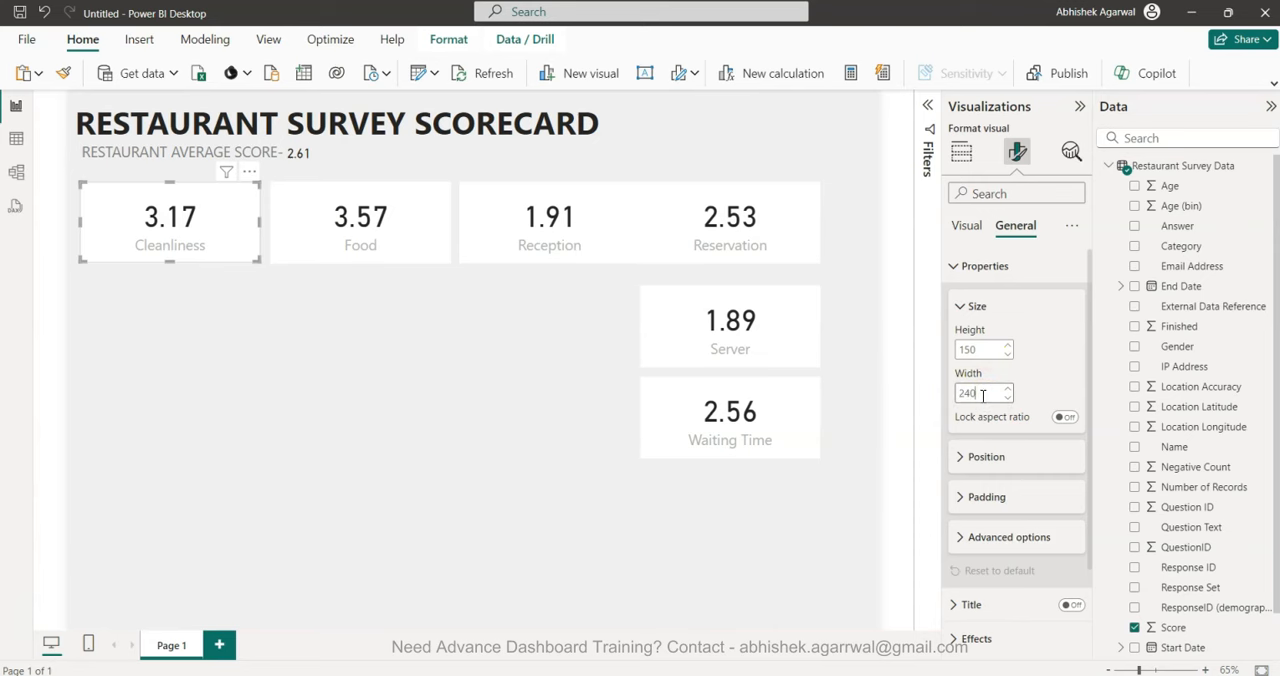
key(Return)
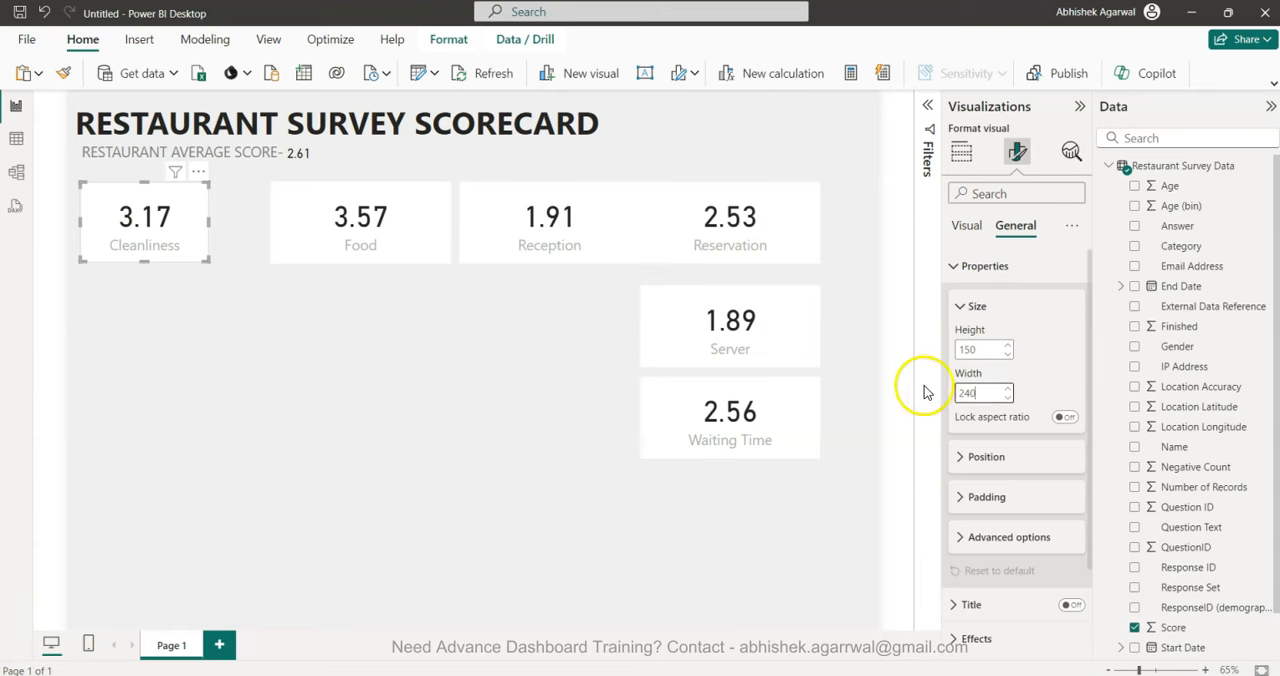
Set the width of the Food and Reception cards to 240.
click(366, 246)
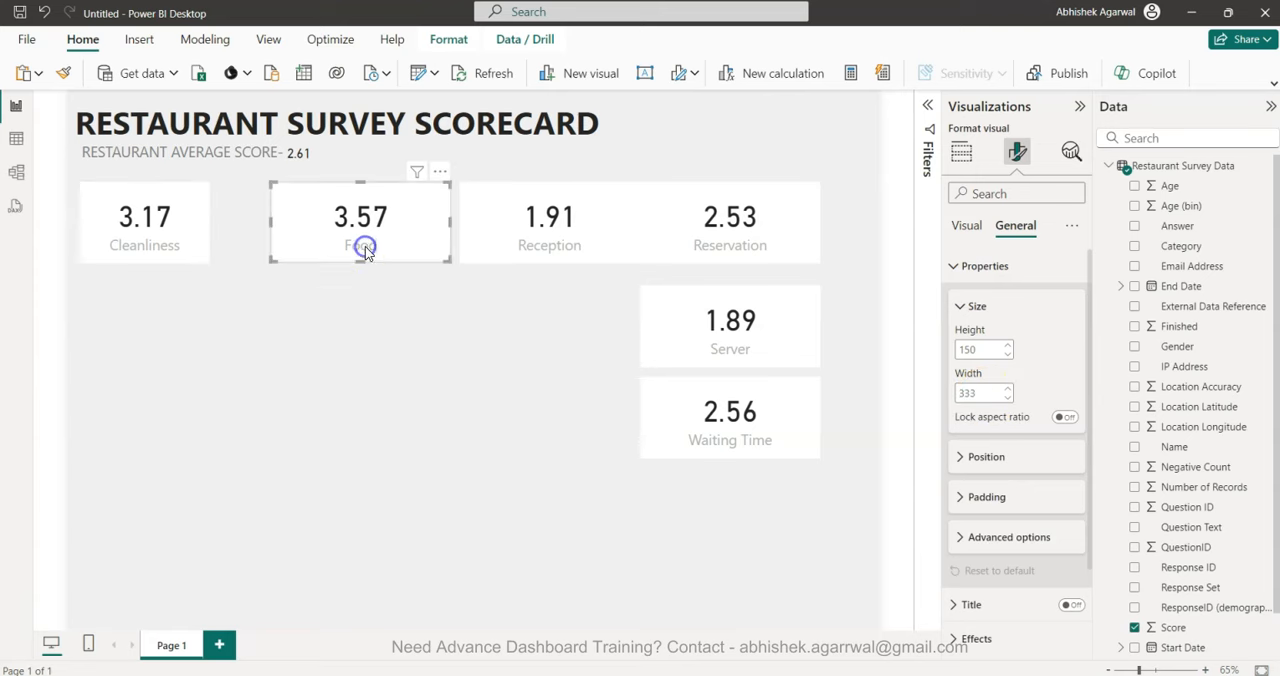
double_click(977, 396)
text(240)
key(Return)
click(506, 214)
double_click(986, 392)
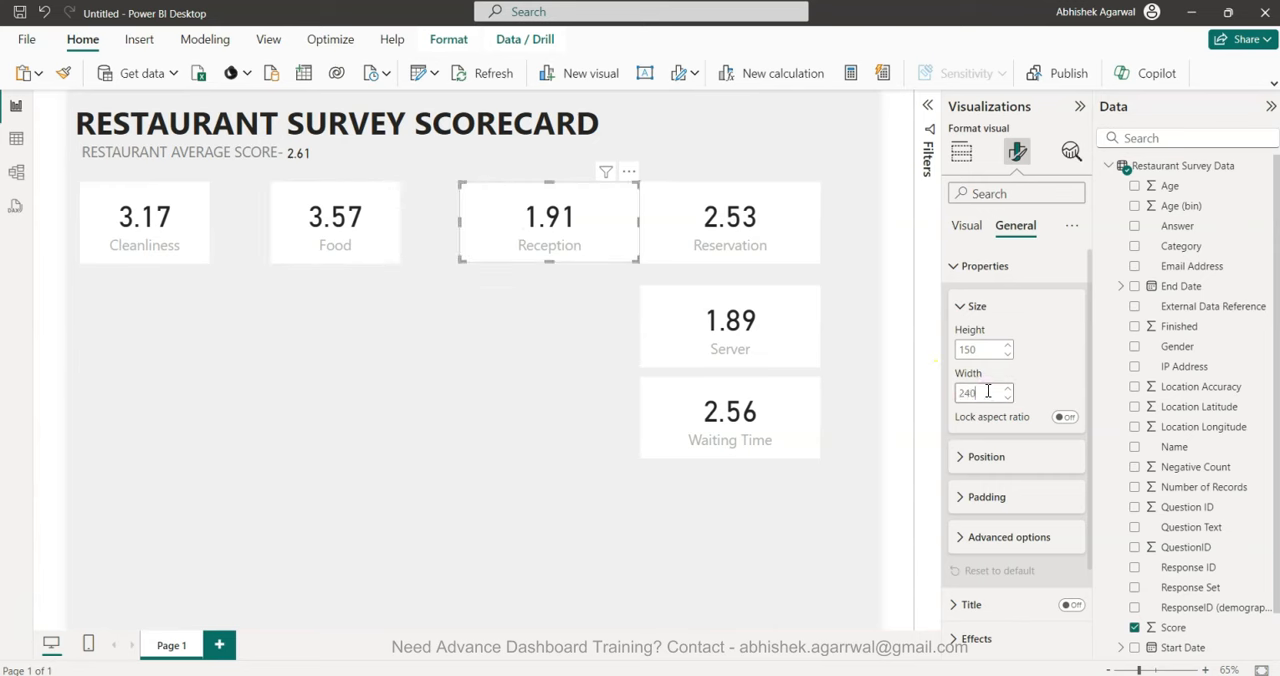
text(240)
key(Return)
Set the width of the Reservation, Server and Waiting Time cards to 240.
click(666, 222)
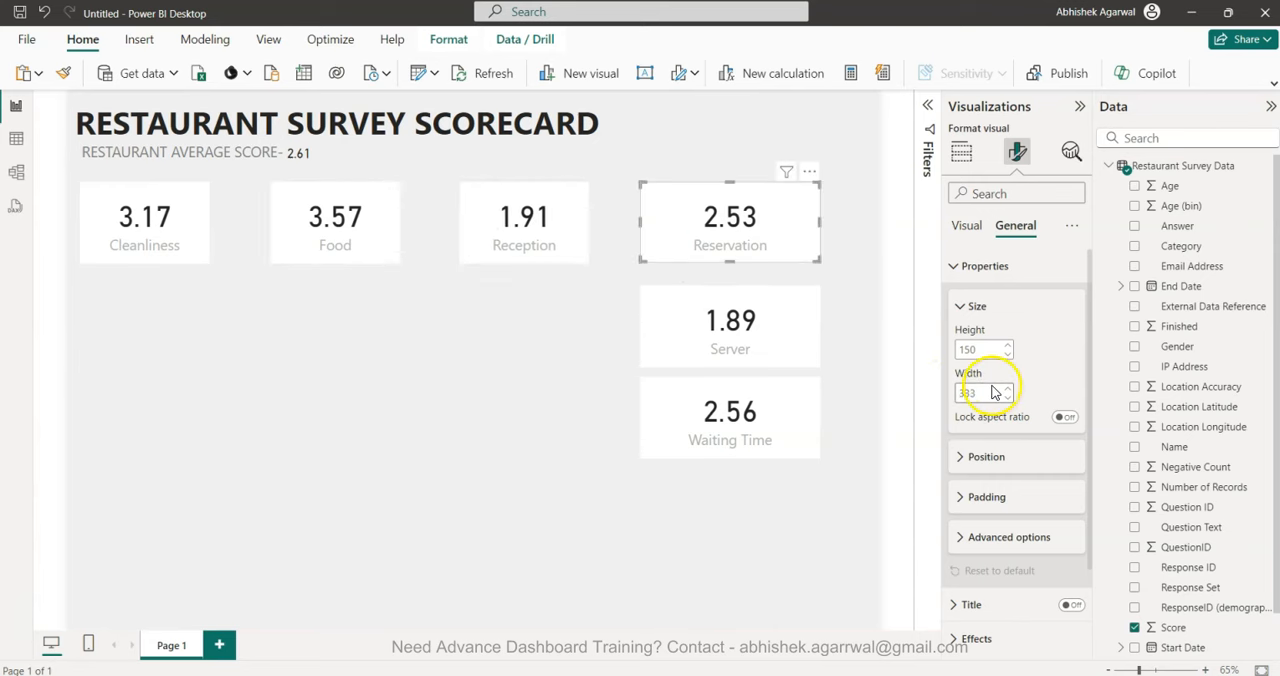
key(Return)
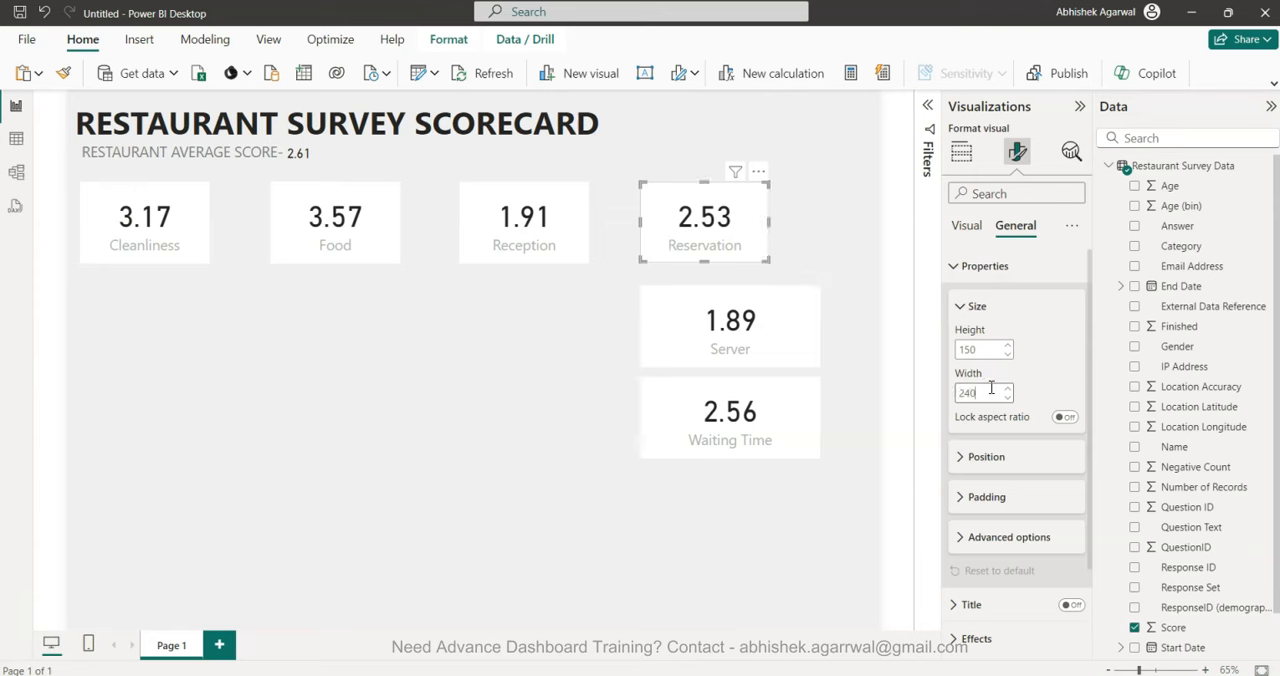
click(730, 314)
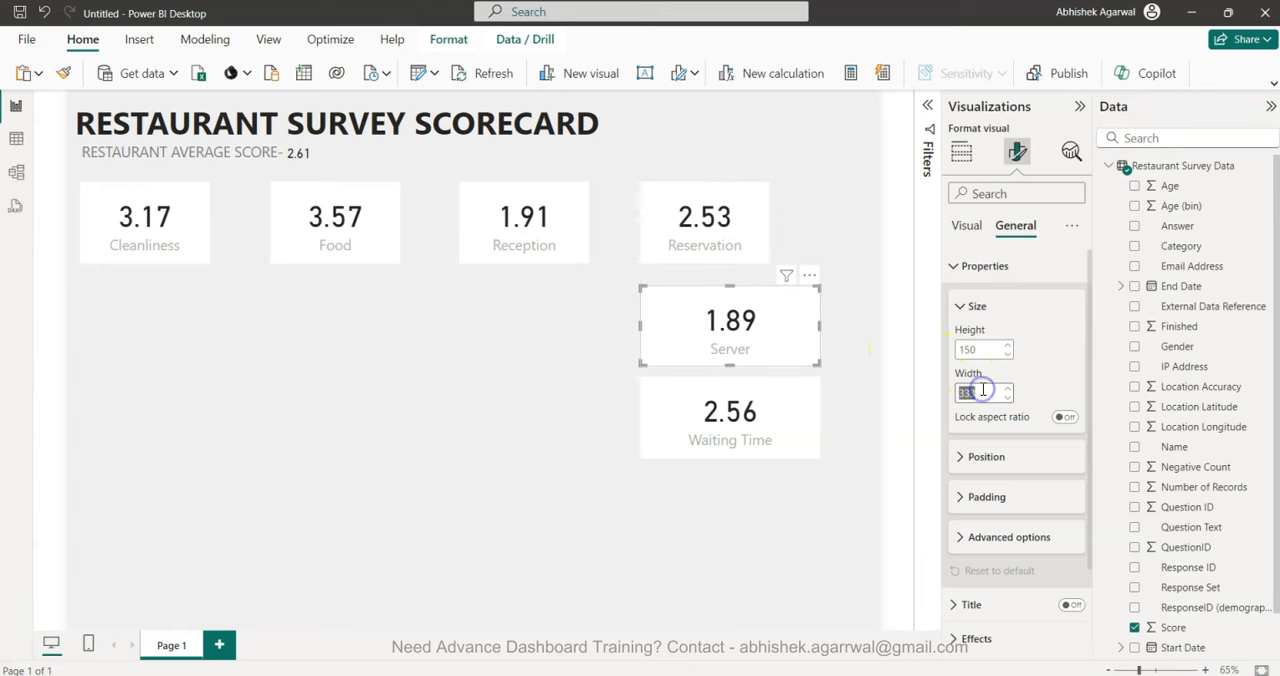
click(783, 440)
double_click(978, 393)
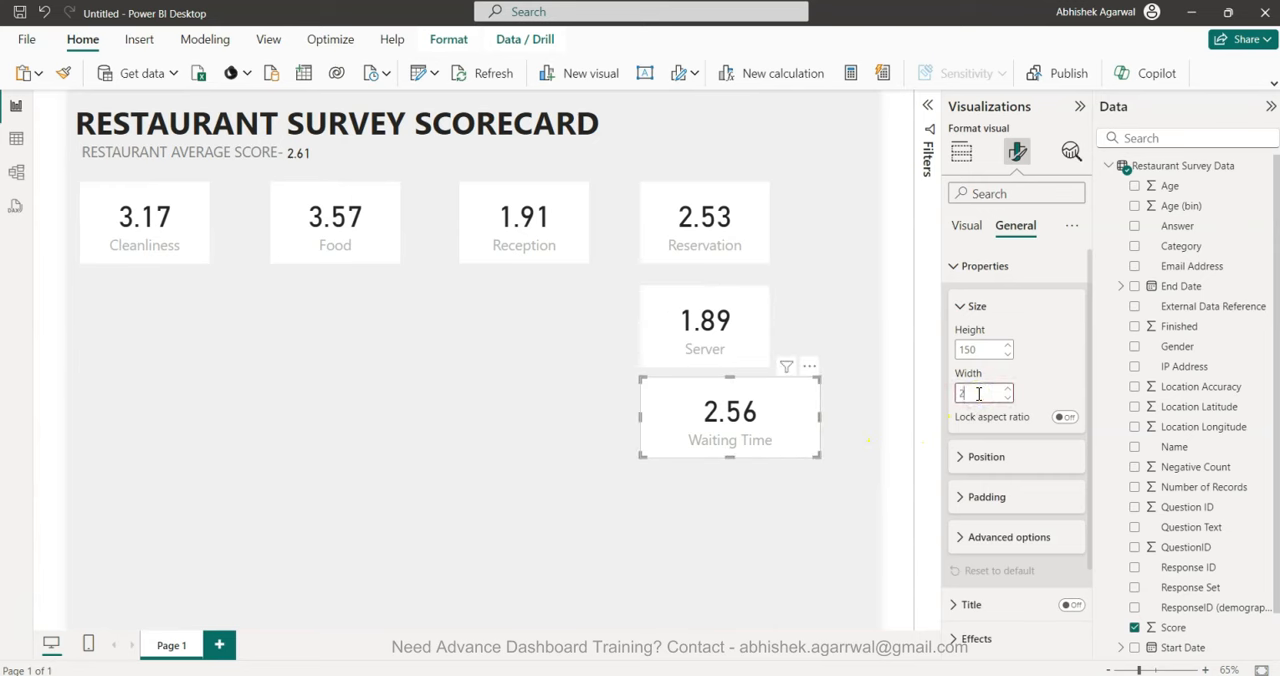
text(240)
key(Return)
Move the Food, Reception and Reservation cards closer together and place the Server card after Reservation in the same row.
drag(355, 242, 314, 240)
drag(500, 237, 443, 232)
drag(717, 220, 604, 218)
drag(700, 308, 735, 206)
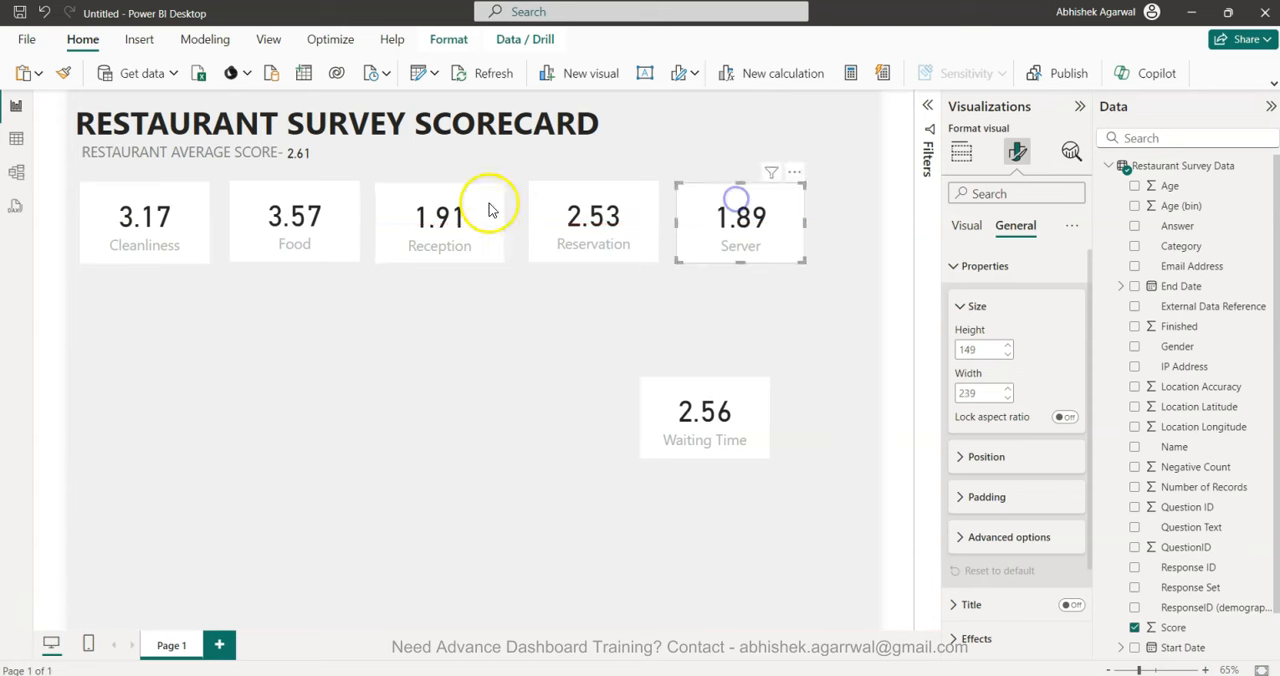
Tighten the gaps between the cards, add the Waiting Time card at the row's end and nudge the Cleanliness card toward the page edge.
drag(325, 222, 308, 216)
drag(418, 222, 404, 227)
drag(531, 229, 520, 230)
drag(738, 229, 692, 229)
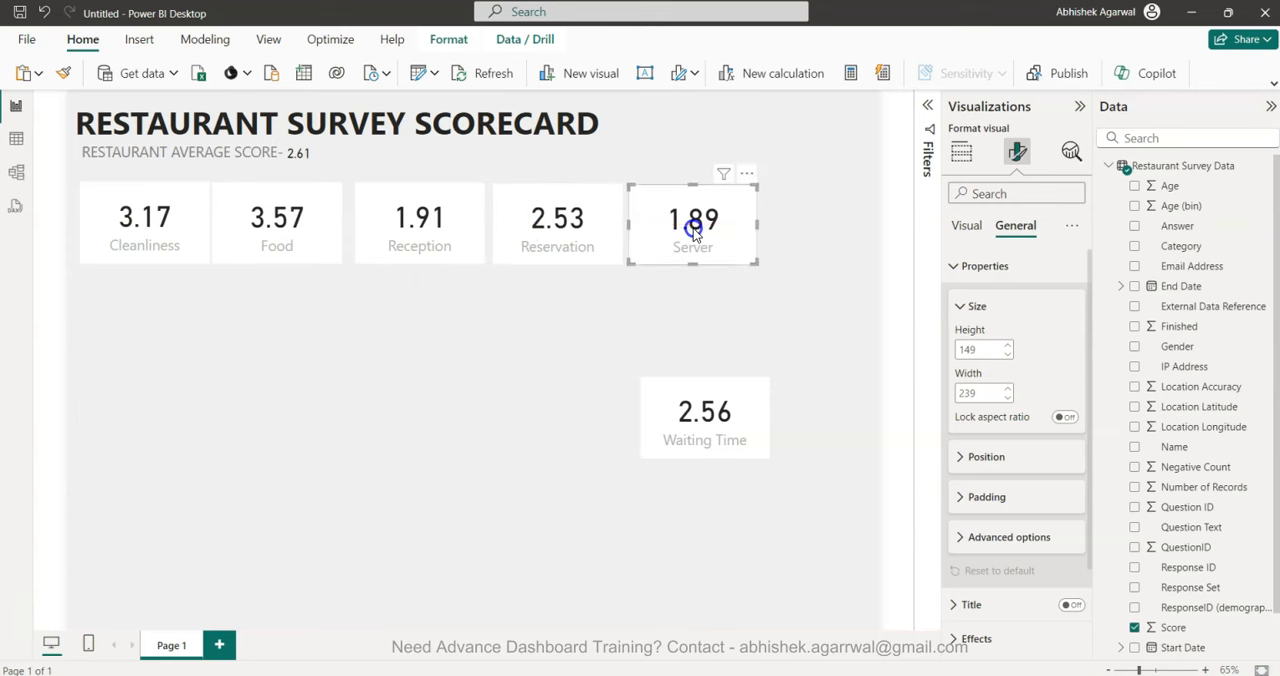
drag(742, 426, 825, 240)
click(326, 457)
click(157, 263)
drag(145, 258, 148, 257)
Select all six score cards and distribute them horizontally with even spacing.
drag(873, 165, 34, 371)
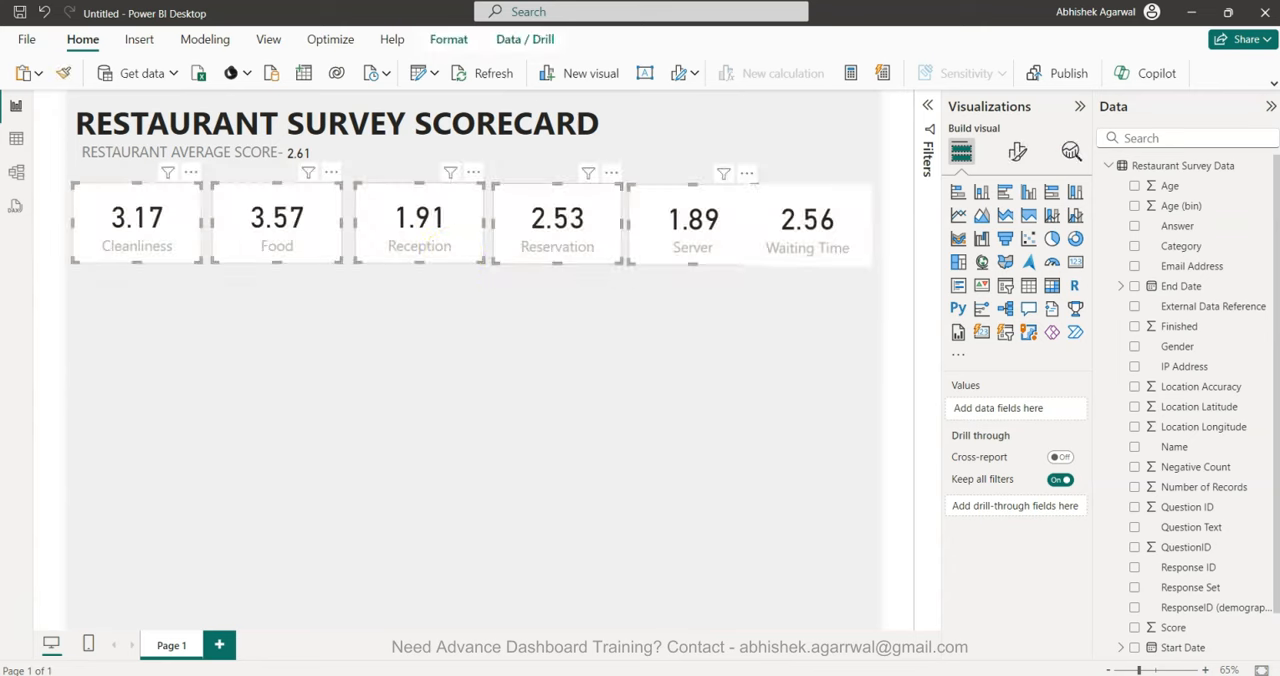
ctrl+click(828, 232)
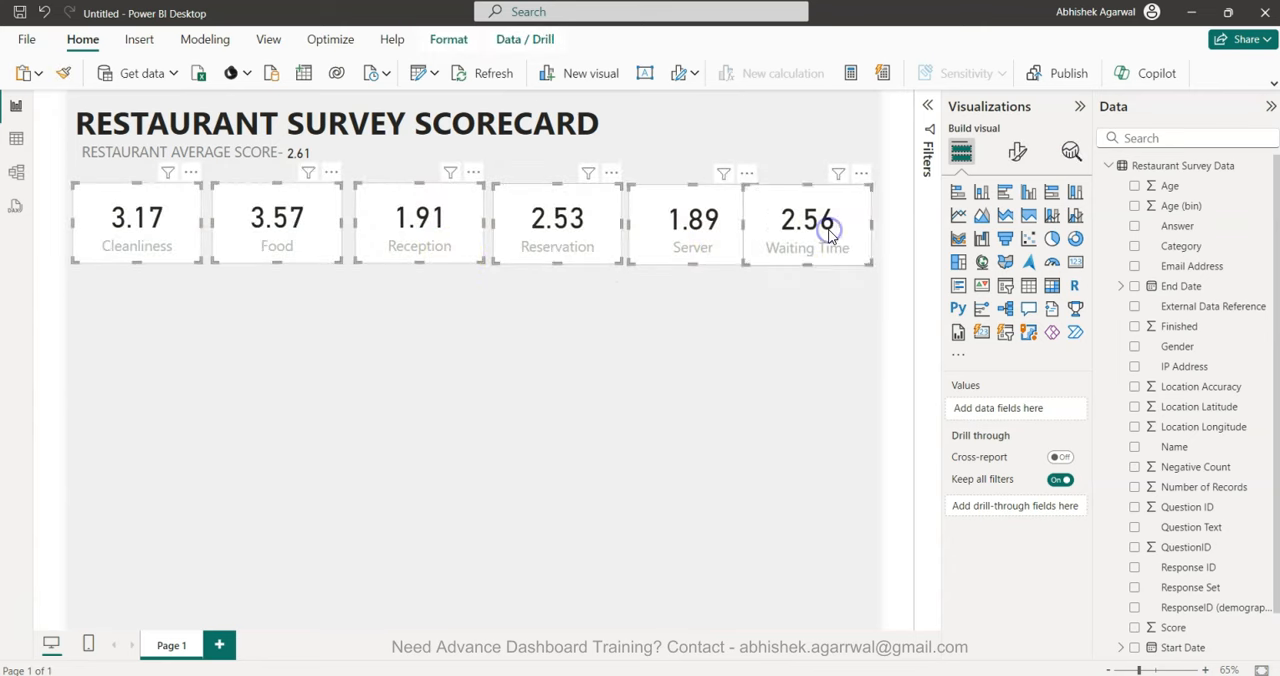
click(448, 39)
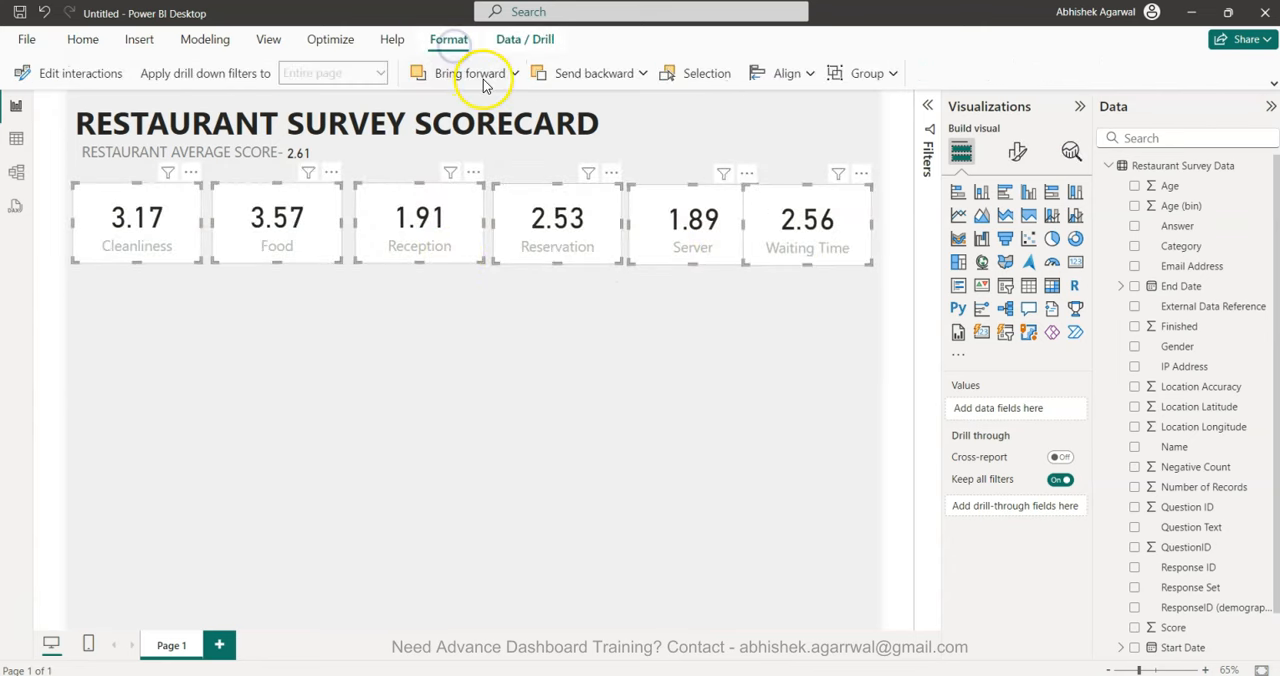
click(773, 80)
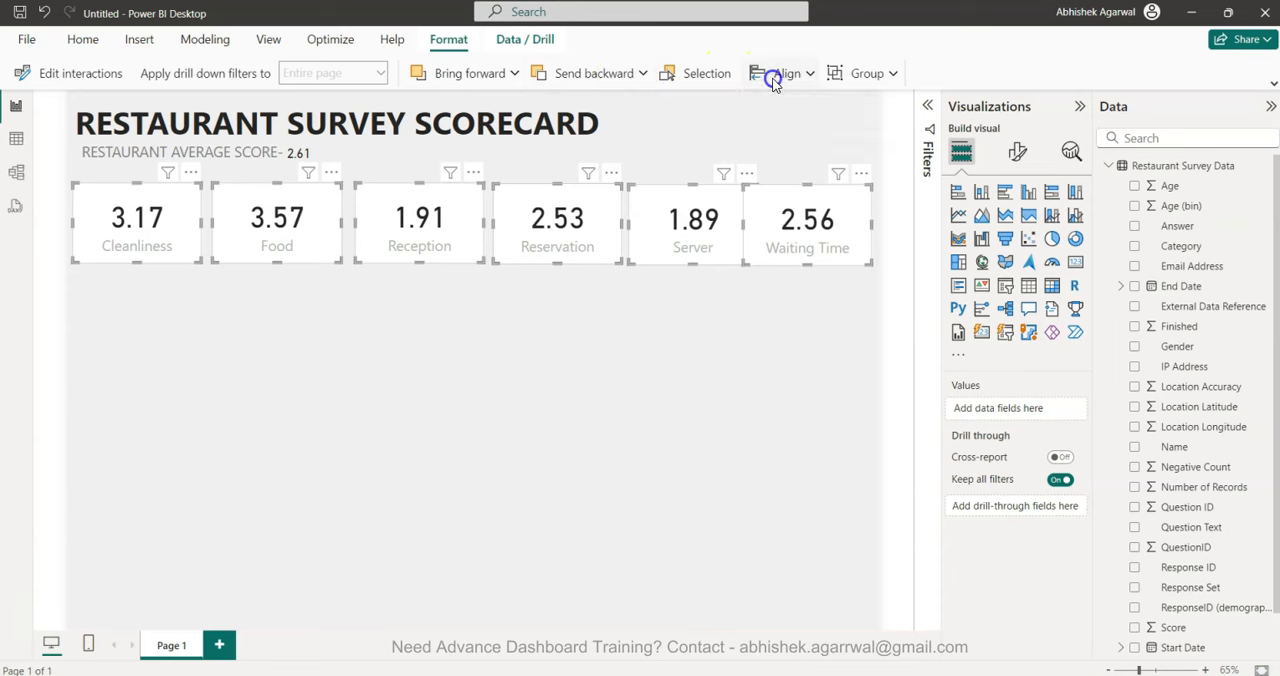
click(830, 277)
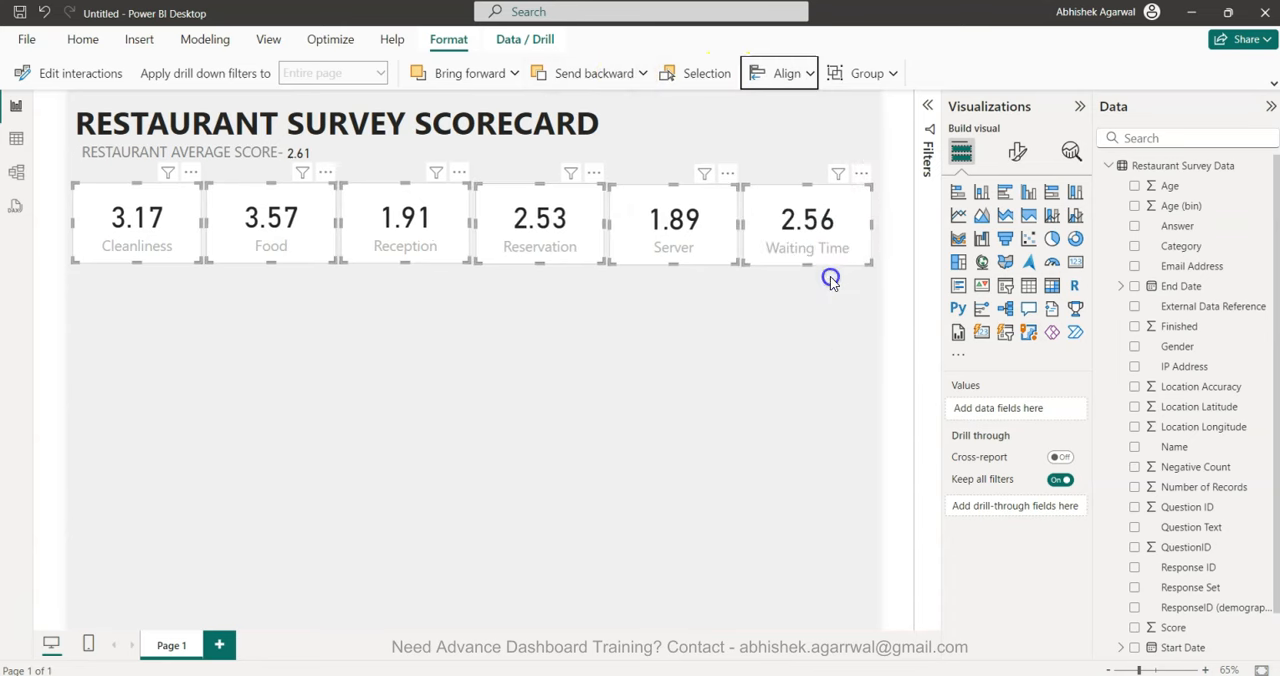
click(779, 401)
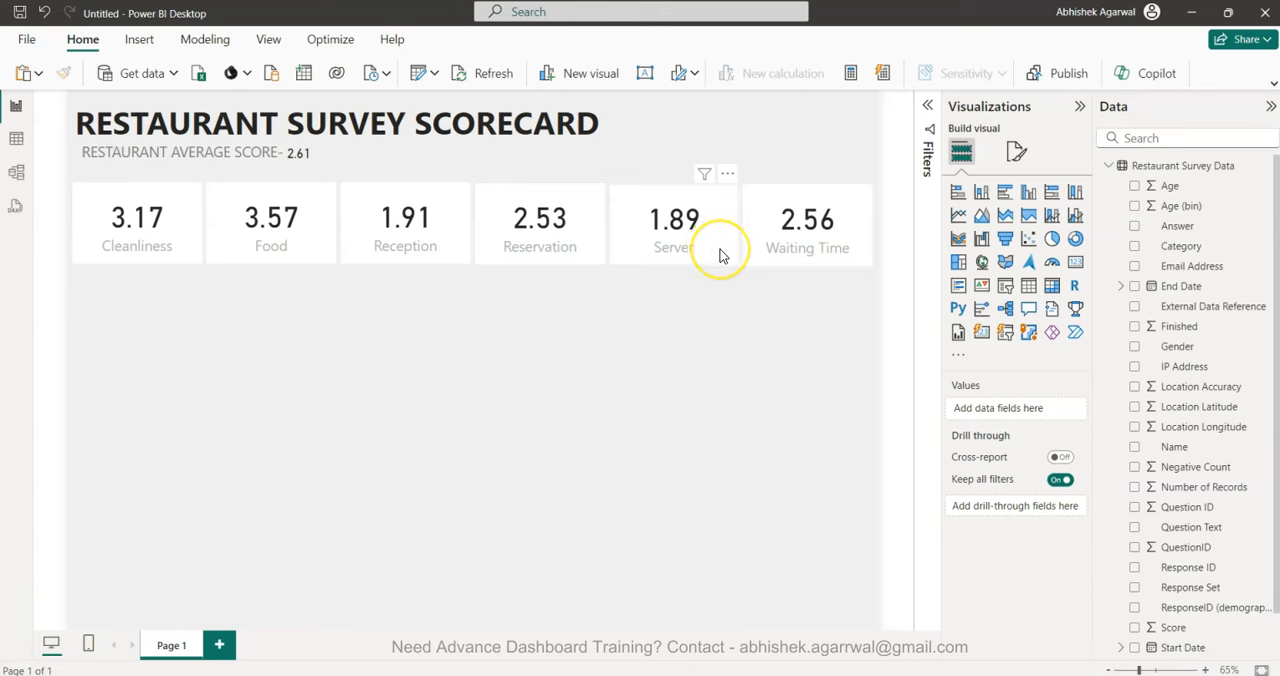
Reduce the Cleanliness card's width to 230 in its size properties.
click(165, 256)
click(1016, 150)
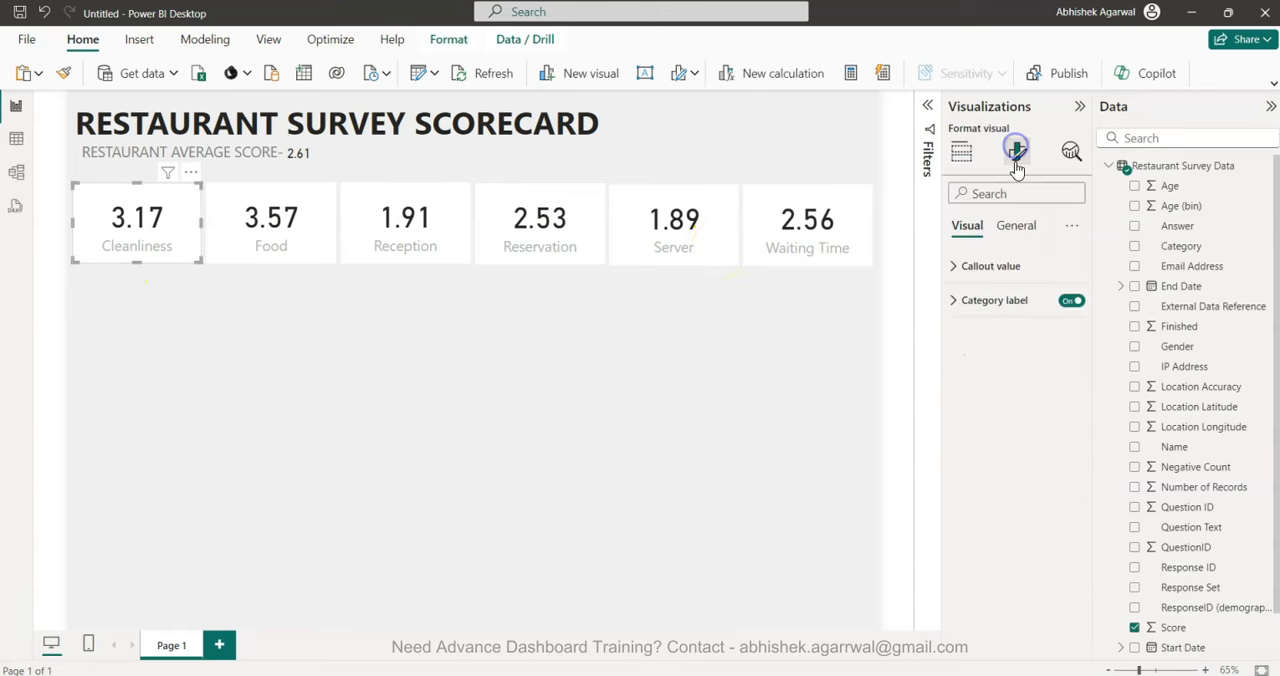
click(1016, 226)
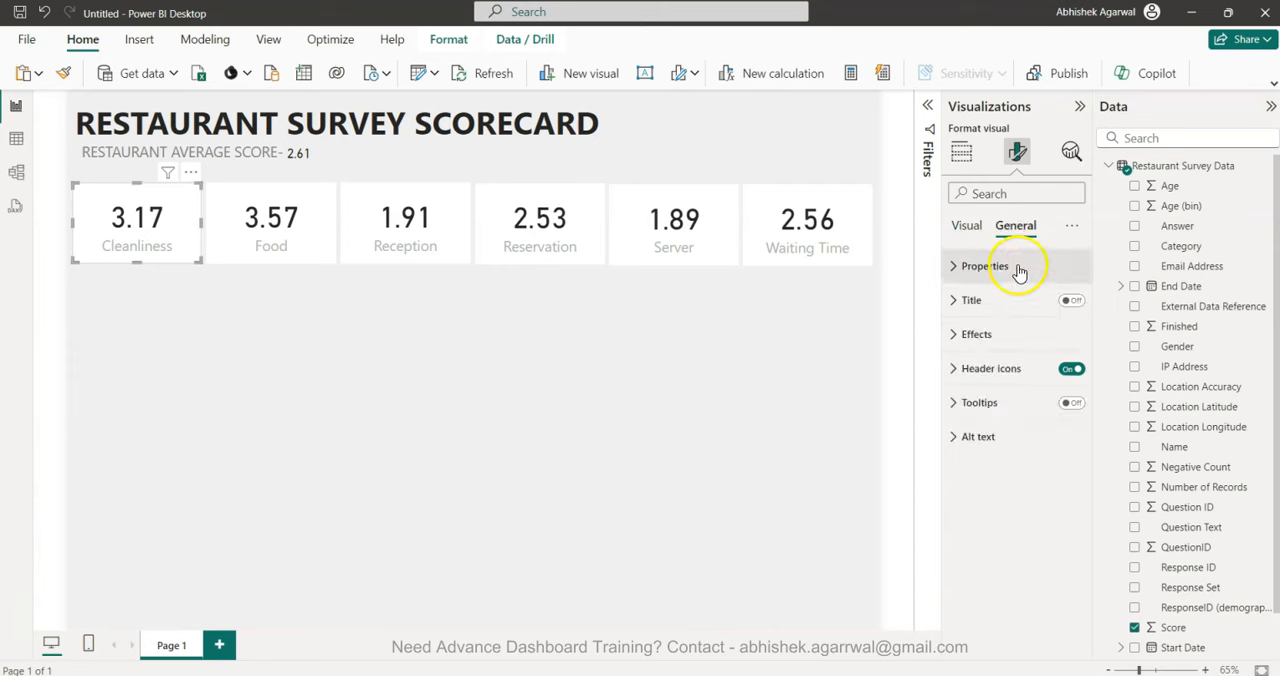
click(1018, 272)
double_click(978, 391)
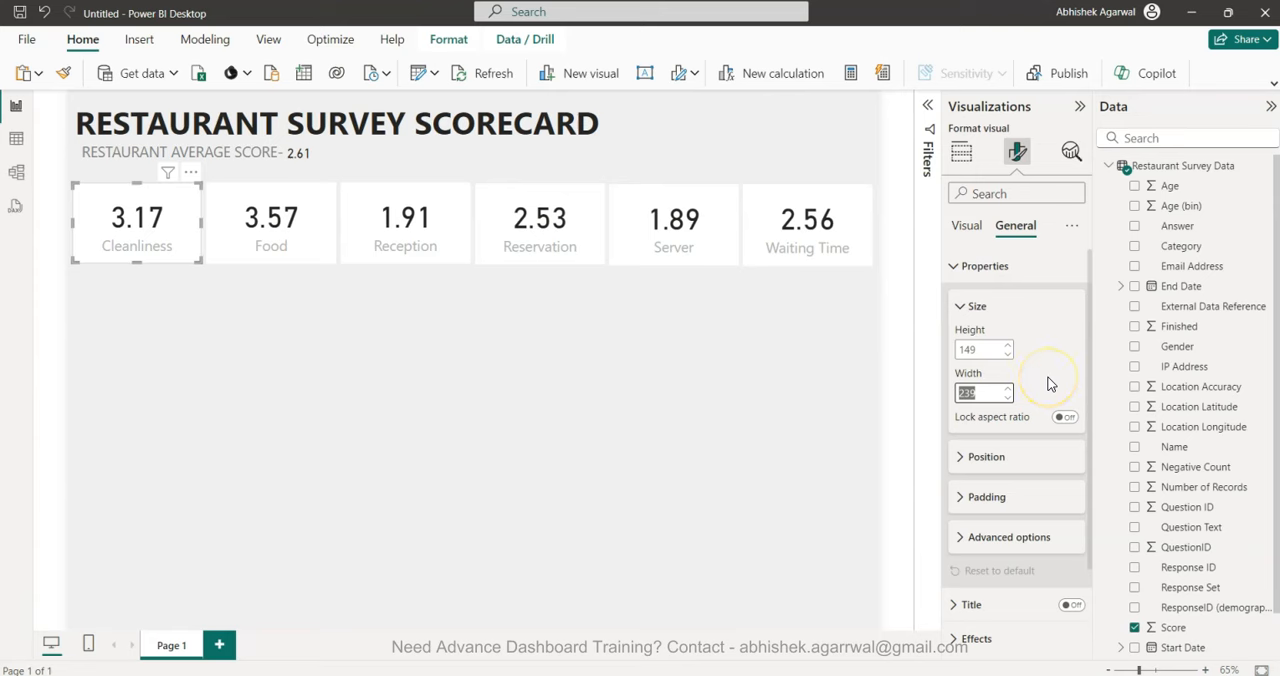
text(23)
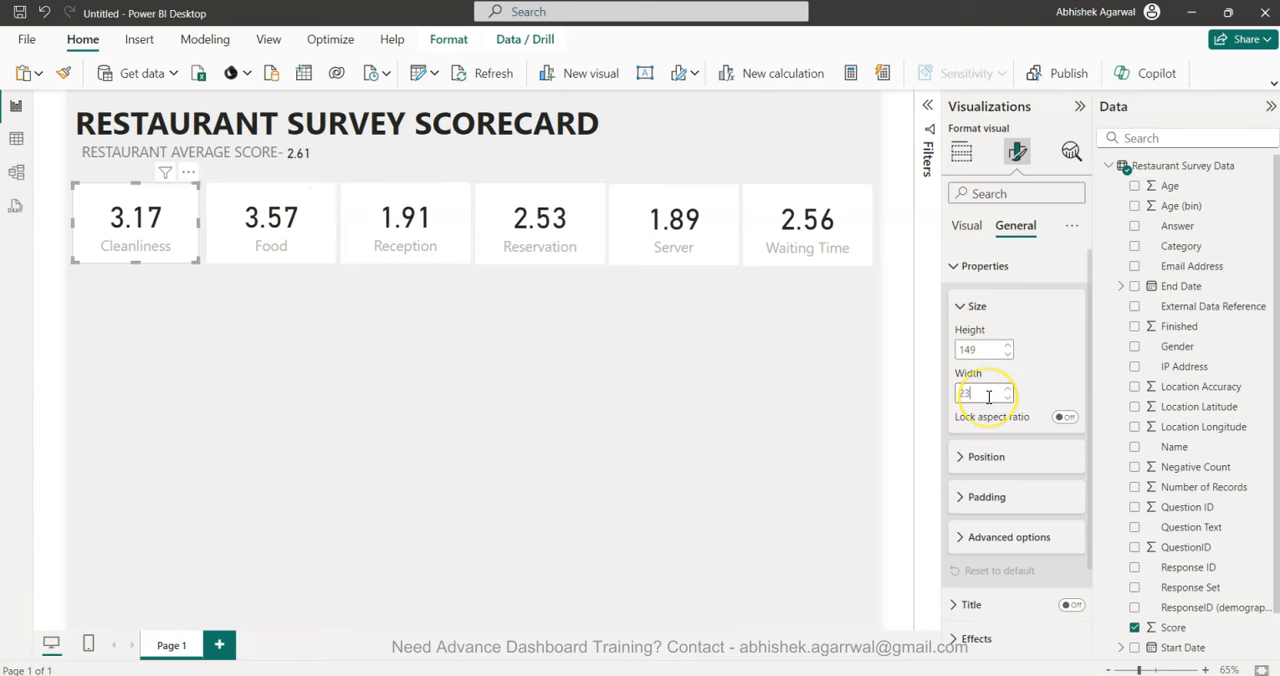
Set the width of the Food, Reception and Reservation cards to 230.
click(263, 240)
click(985, 403)
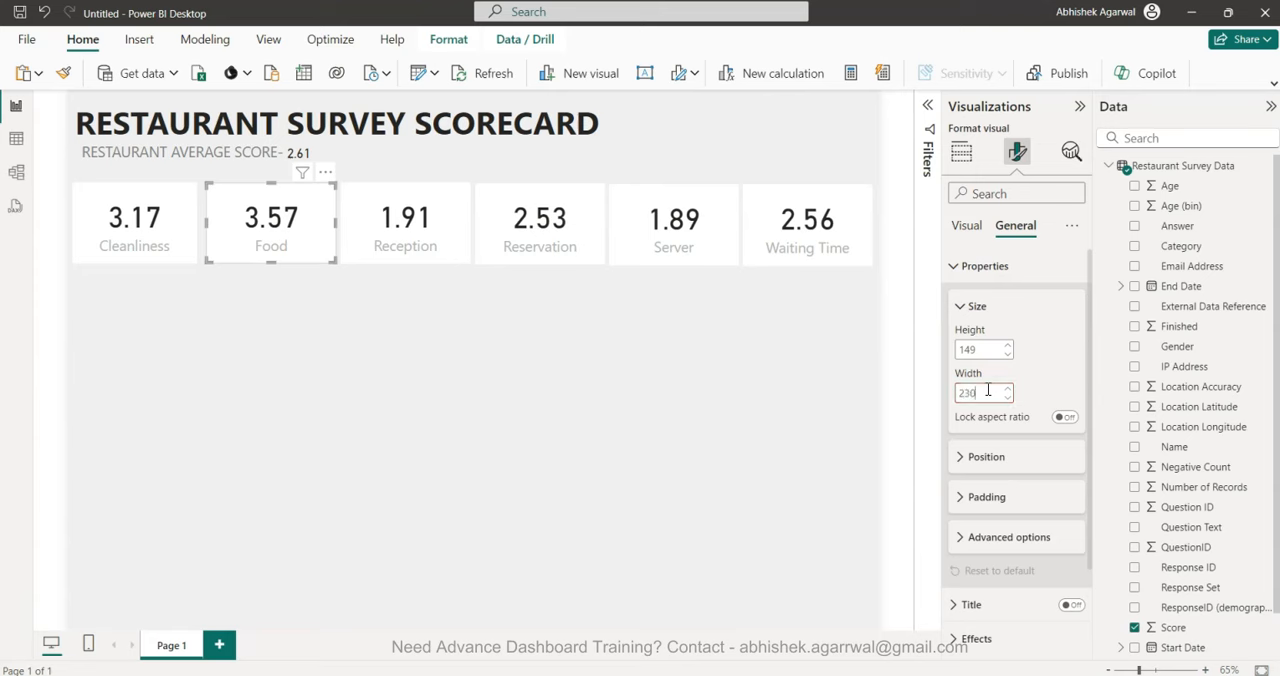
text(230)
click(410, 240)
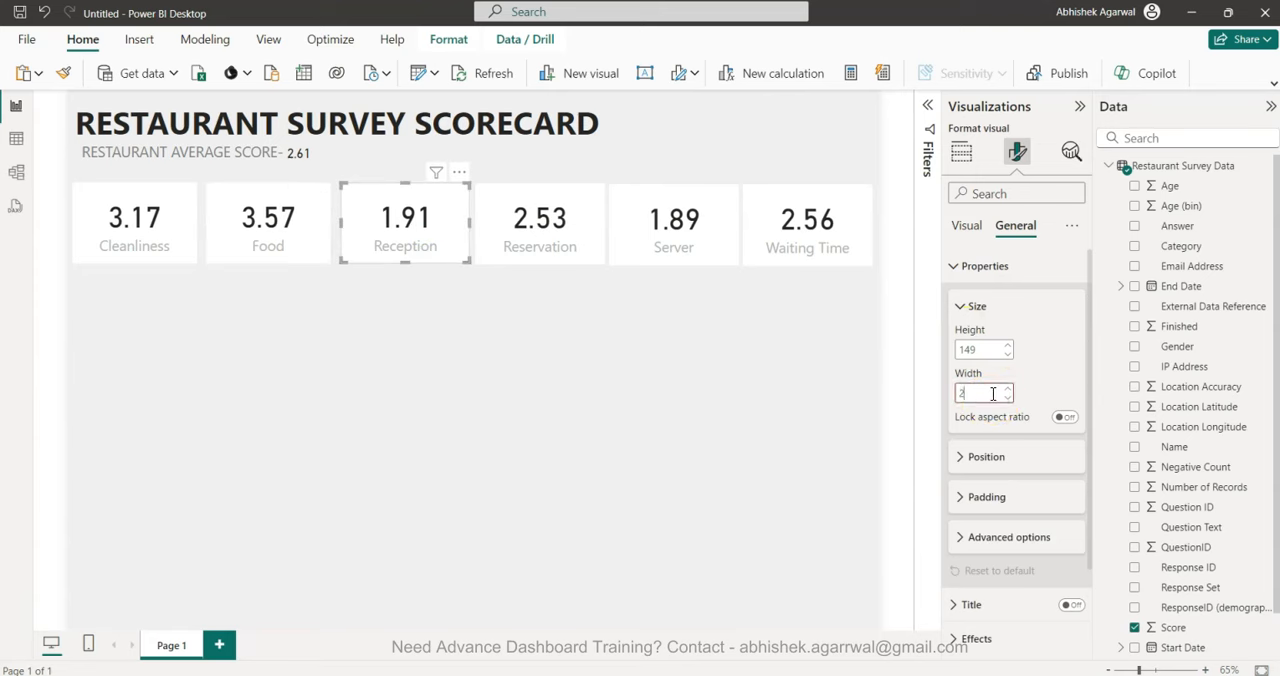
click(68, 76)
click(537, 230)
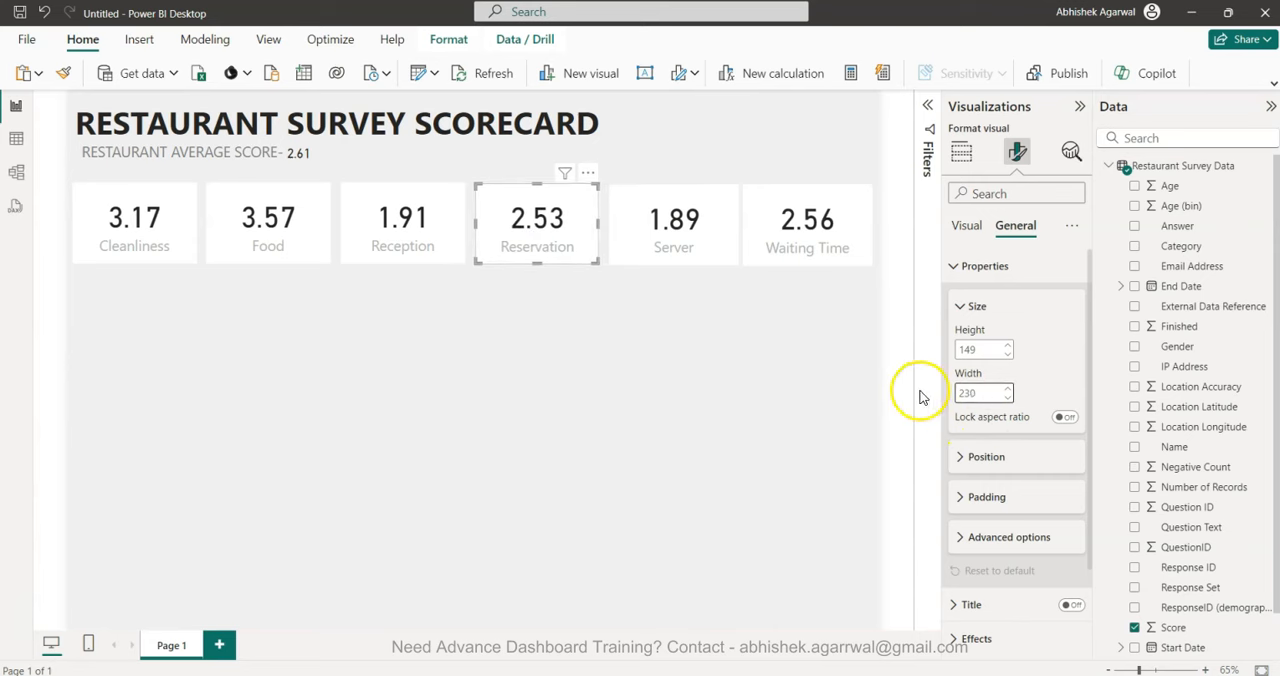
Set the width of the Server and Waiting Time cards to 230.
click(807, 225)
double_click(982, 391)
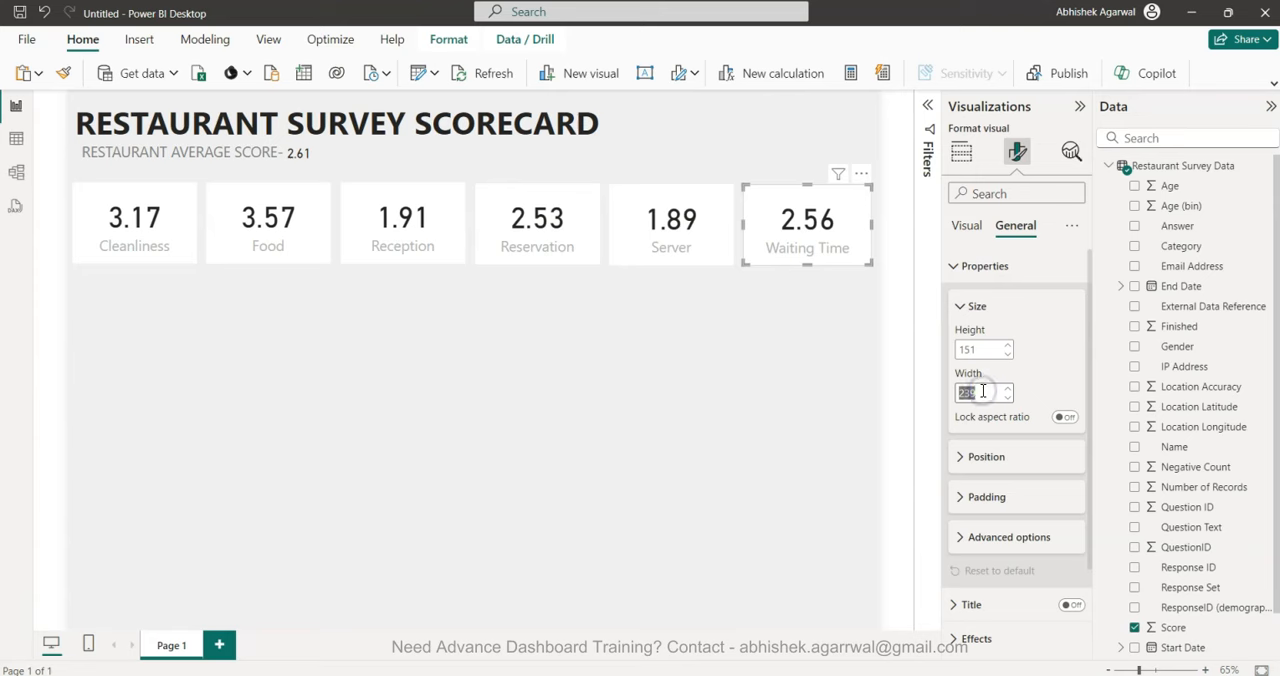
text(230)
key(Return)
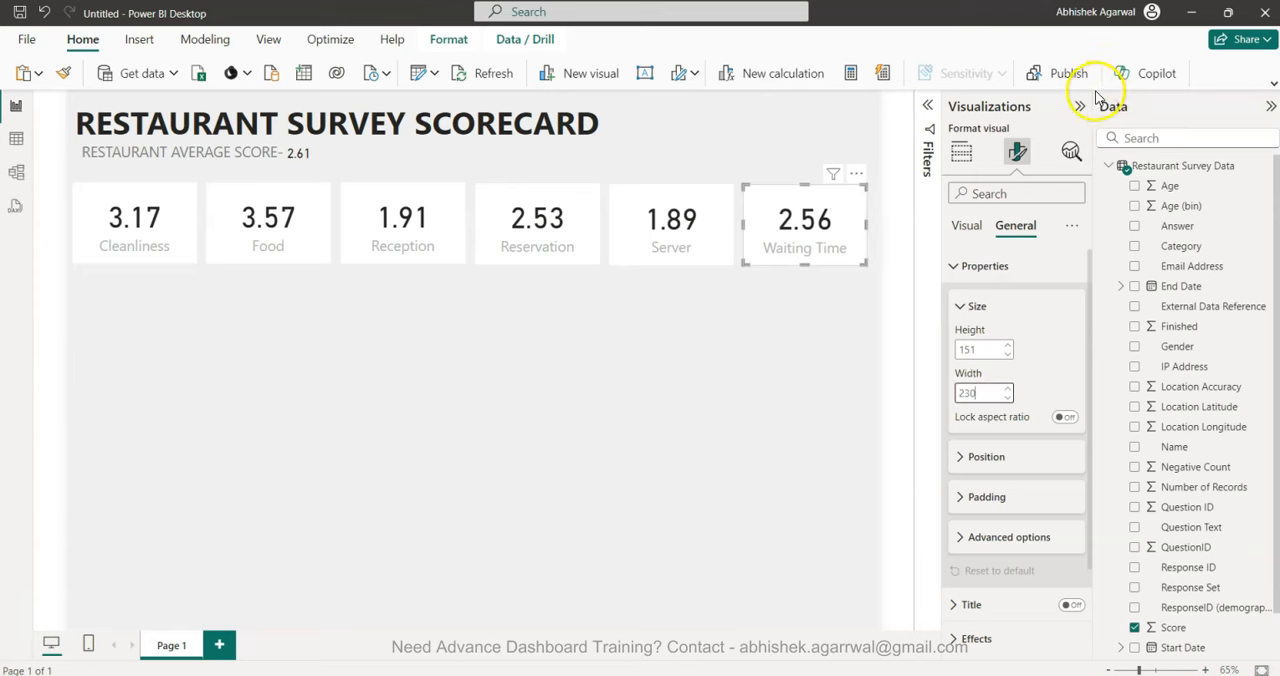
Deselect the card and collapse the Visualizations and Data panes to enlarge the canvas area.
click(775, 428)
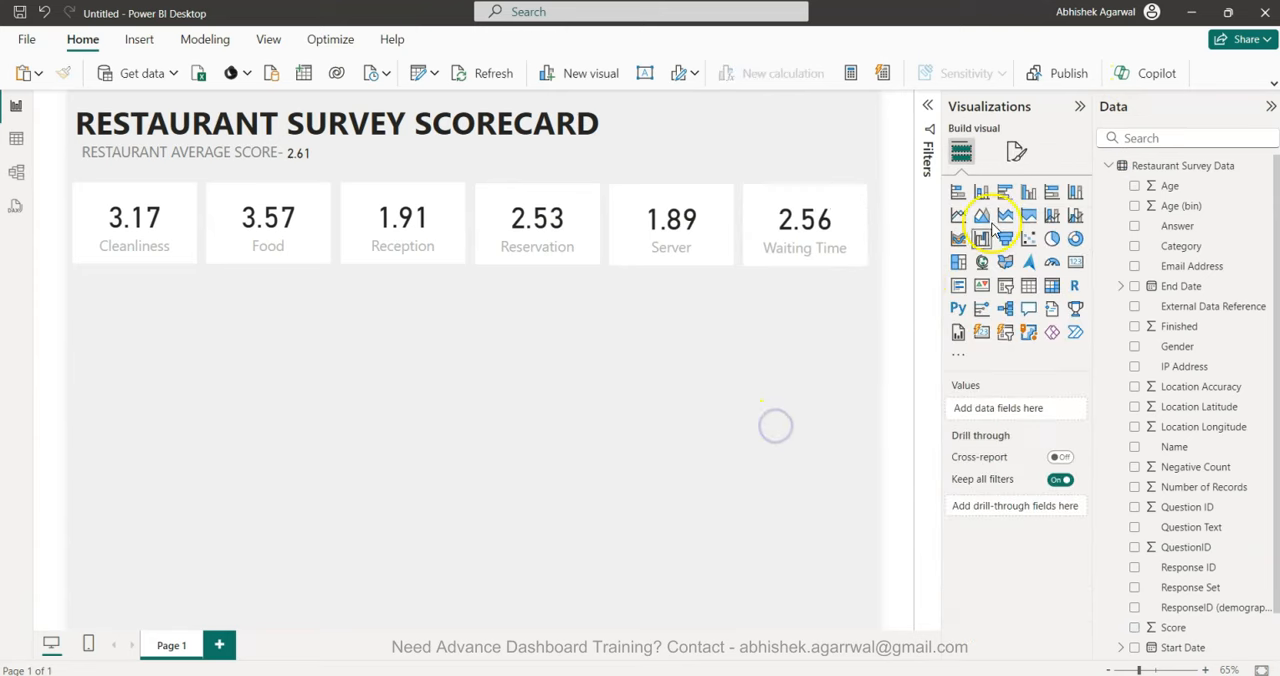
click(1084, 107)
click(1271, 106)
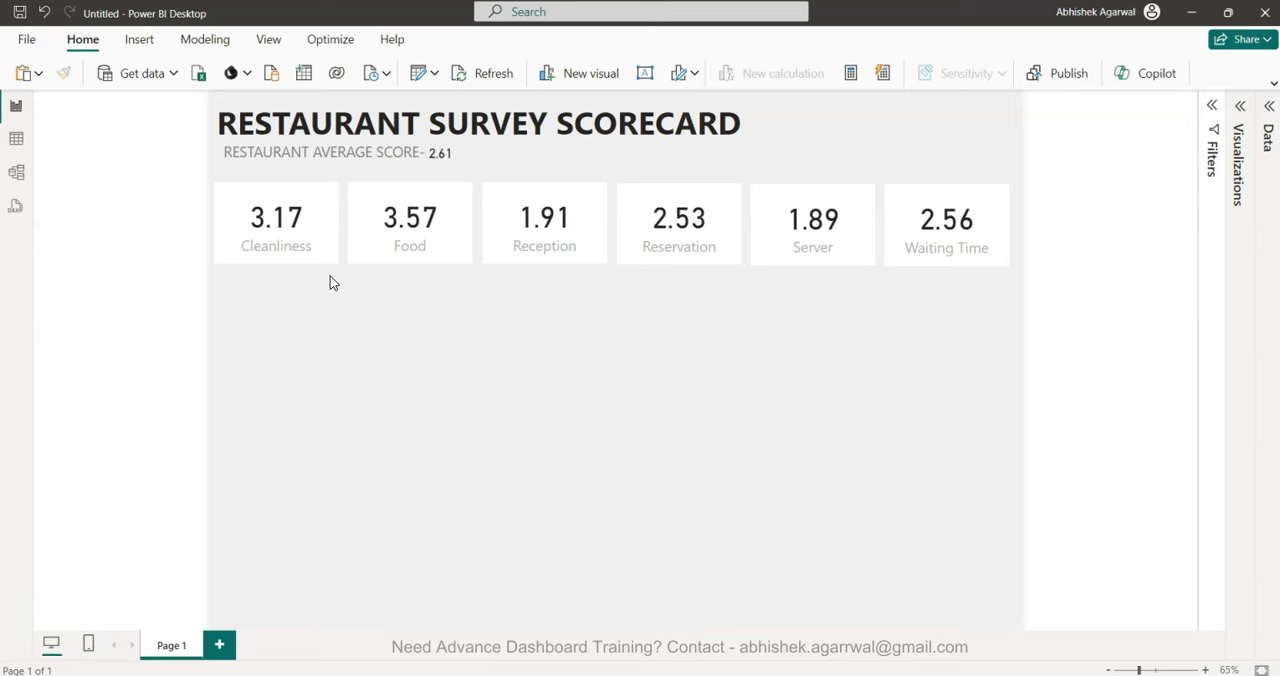
Duplicate the Cleanliness card, place the copy directly beneath it and convert the copy to a donut chart.
click(1239, 110)
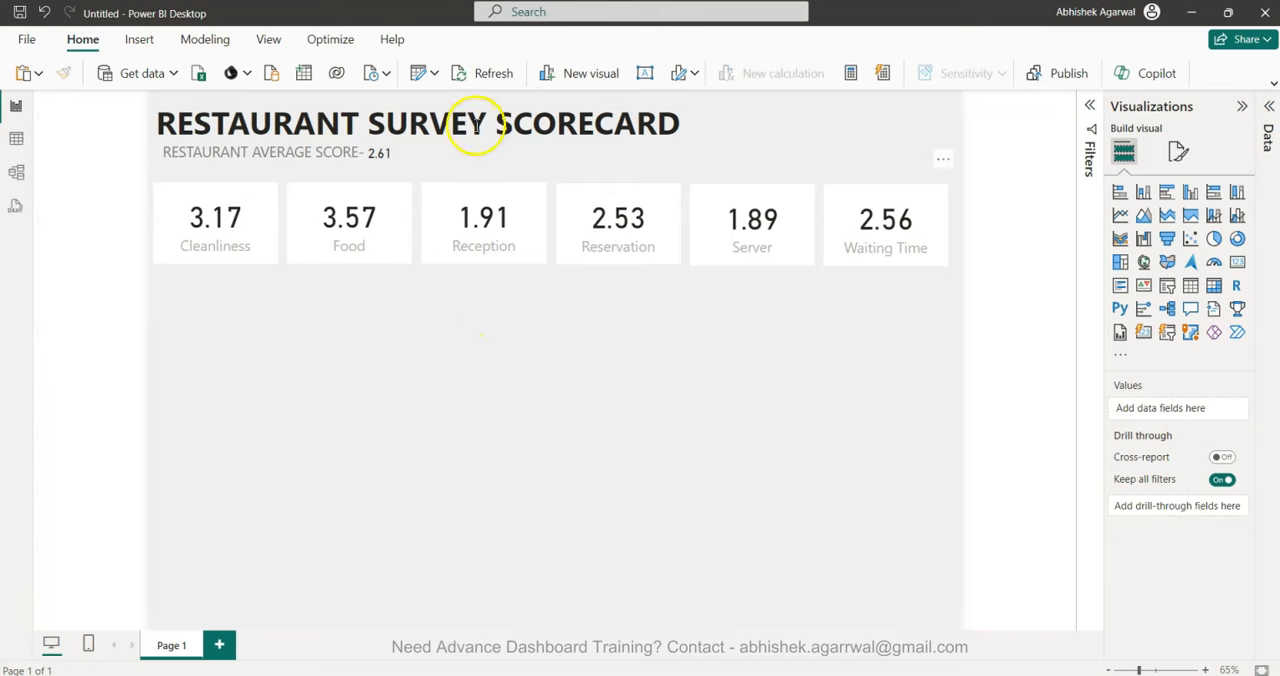
click(220, 229)
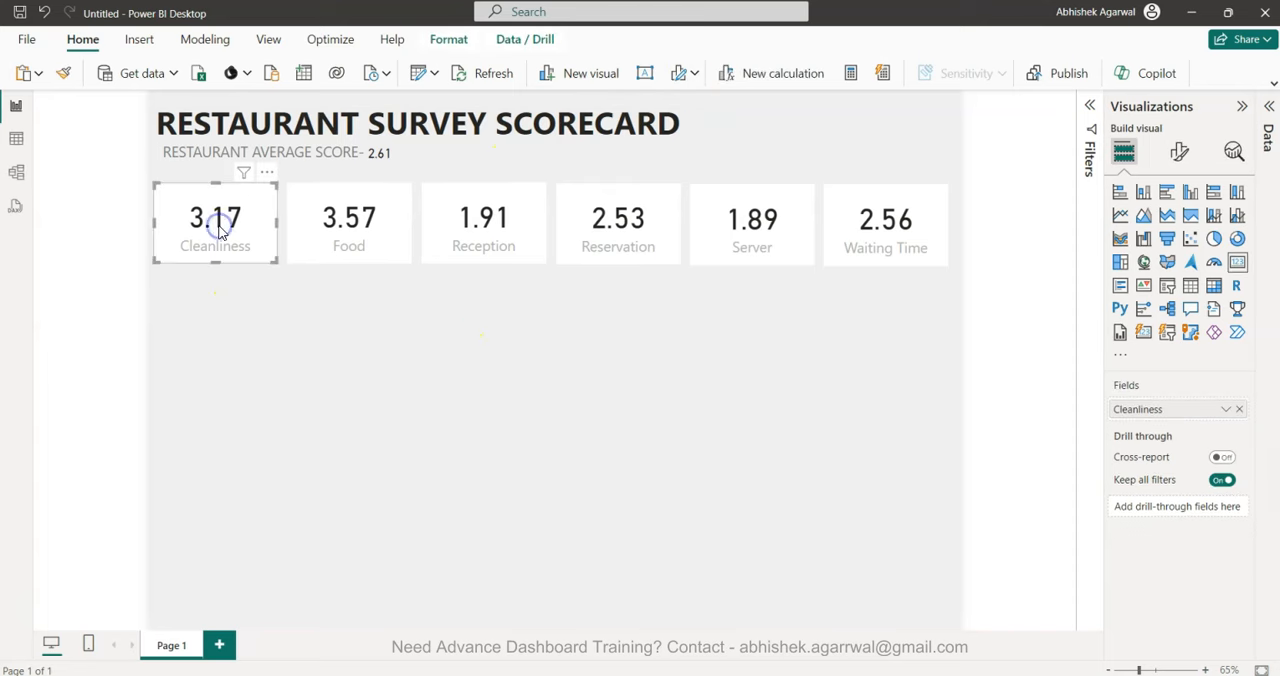
drag(220, 229, 216, 307)
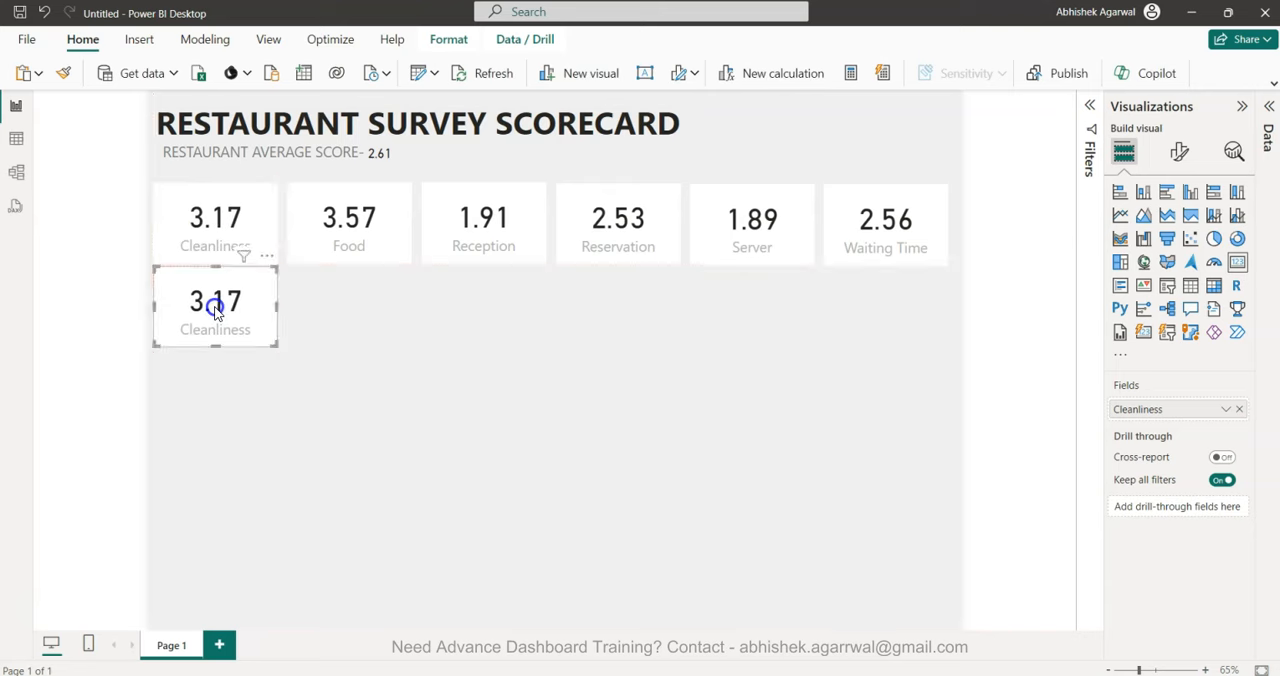
click(1236, 241)
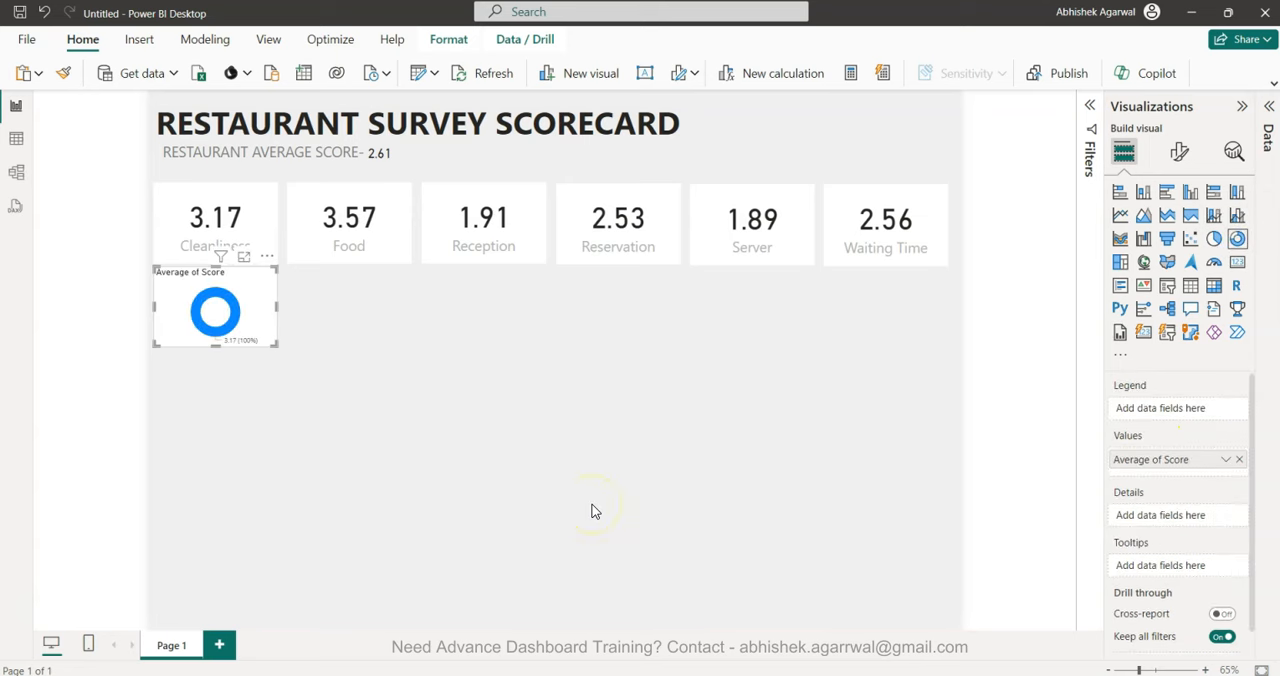
Add the Type of Customer field as the legend of the donut chart beneath the Cleanliness card.
click(1267, 120)
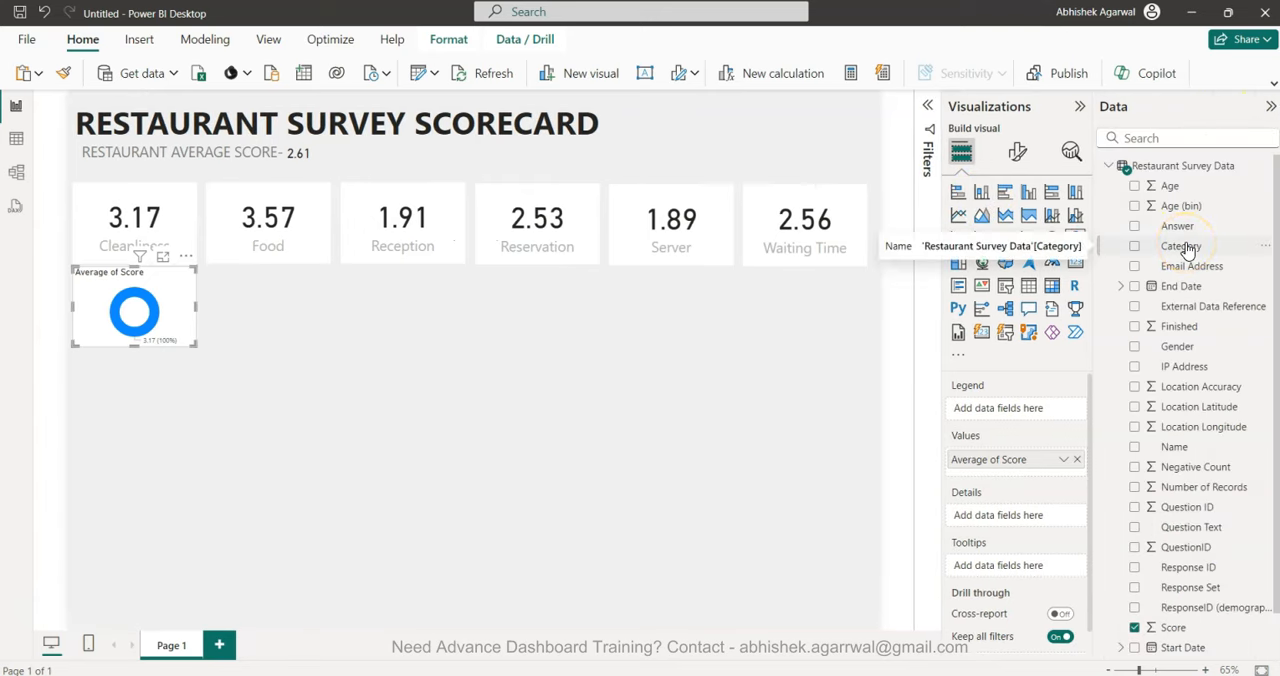
scroll(1190, 426, down, 1)
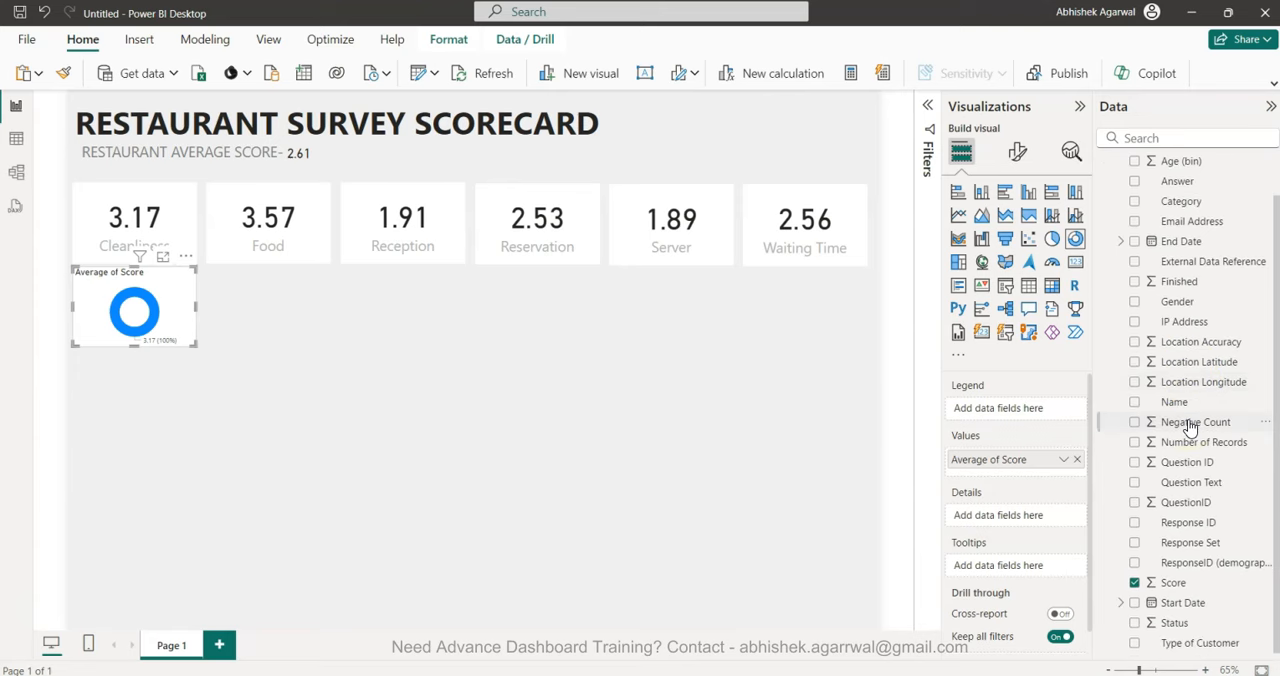
scroll(1160, 424, up, 1)
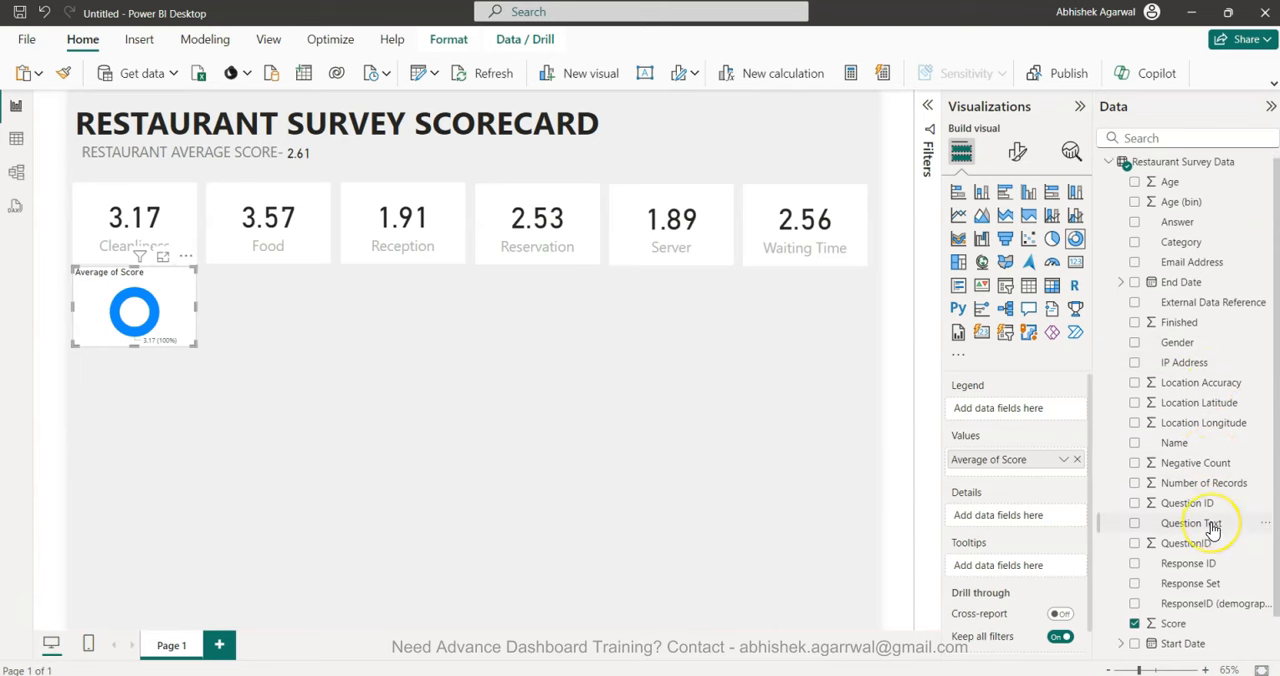
scroll(1209, 523, down, 1)
drag(1208, 644, 1000, 412)
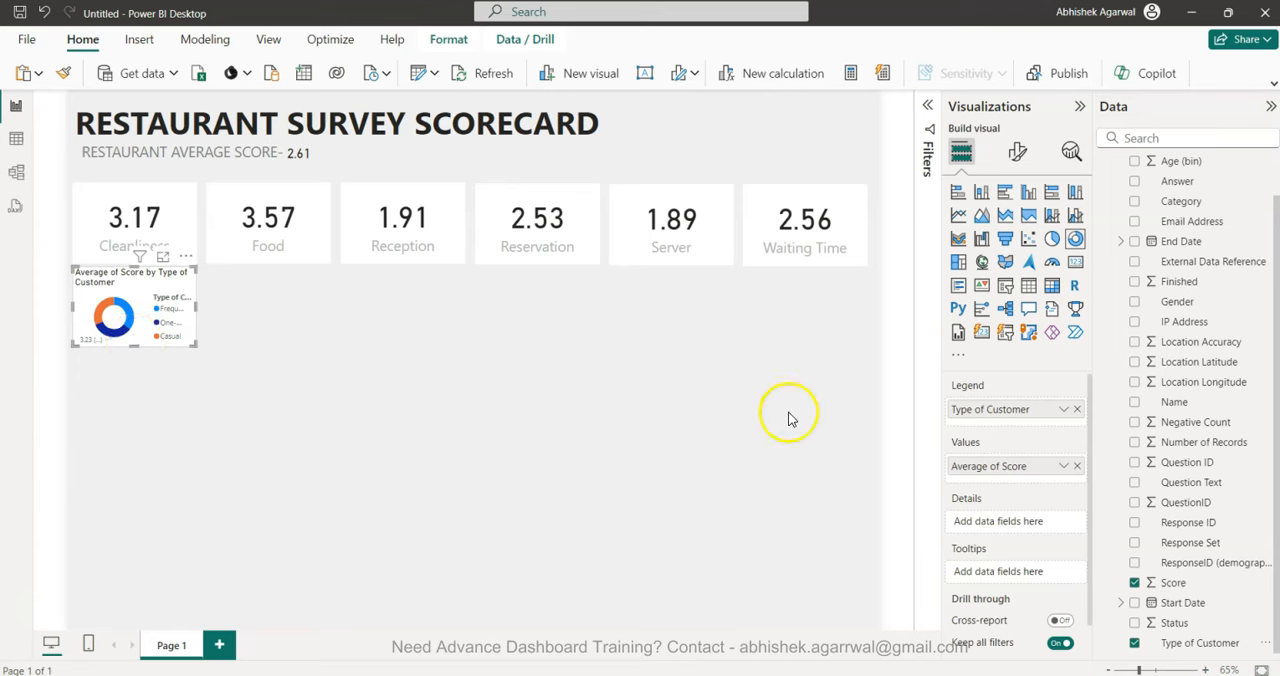
Set the donut chart's legend position to Bottom center with the legend title off.
click(1017, 154)
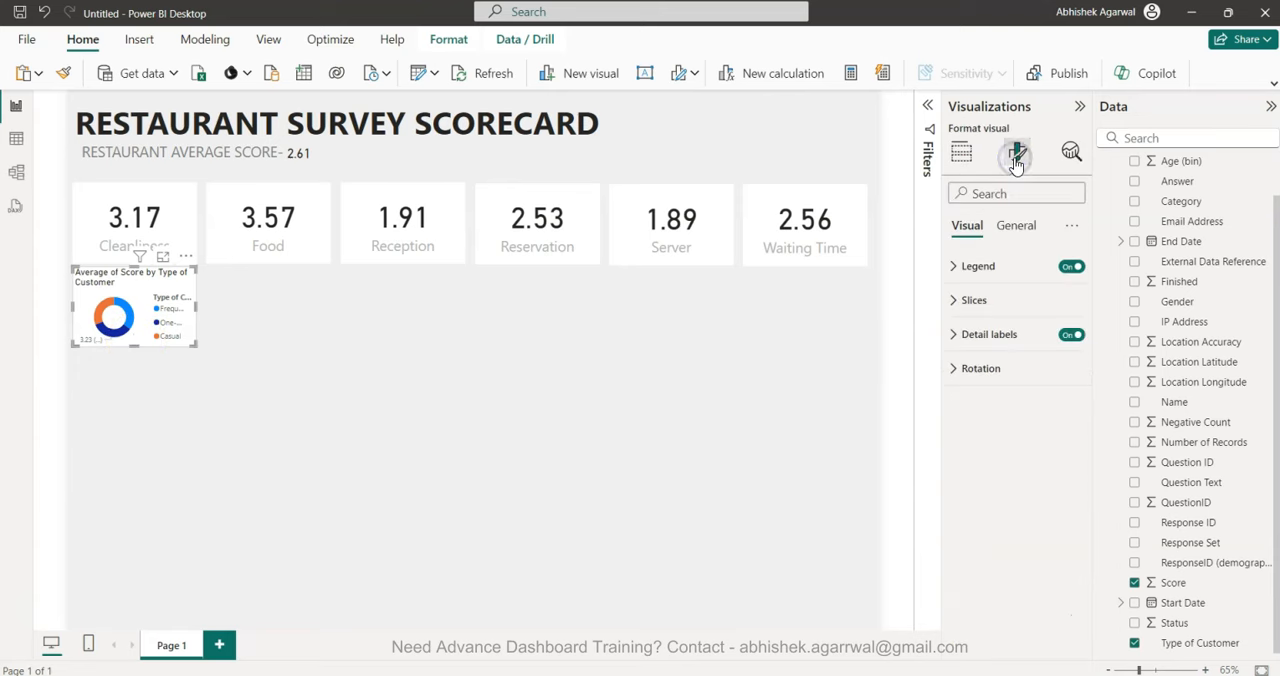
click(1008, 270)
click(1016, 349)
click(1010, 460)
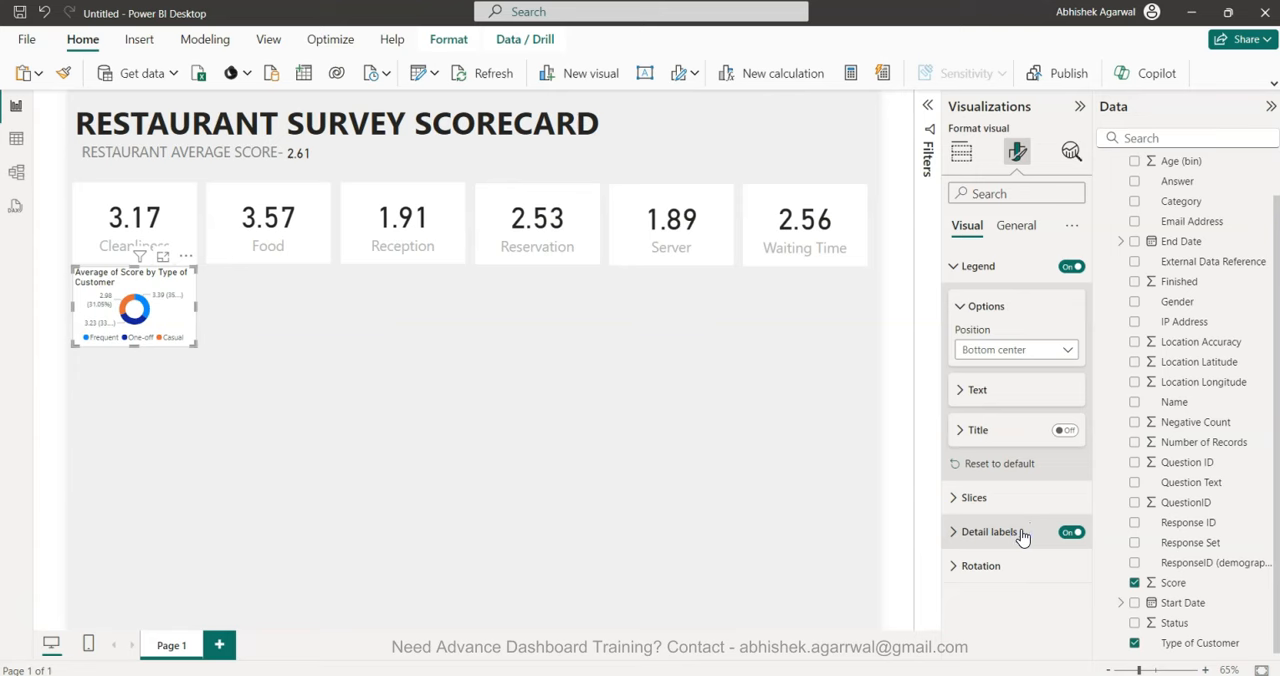
Turn off the donut chart's title and stretch the chart taller beneath the Cleanliness card.
click(1022, 224)
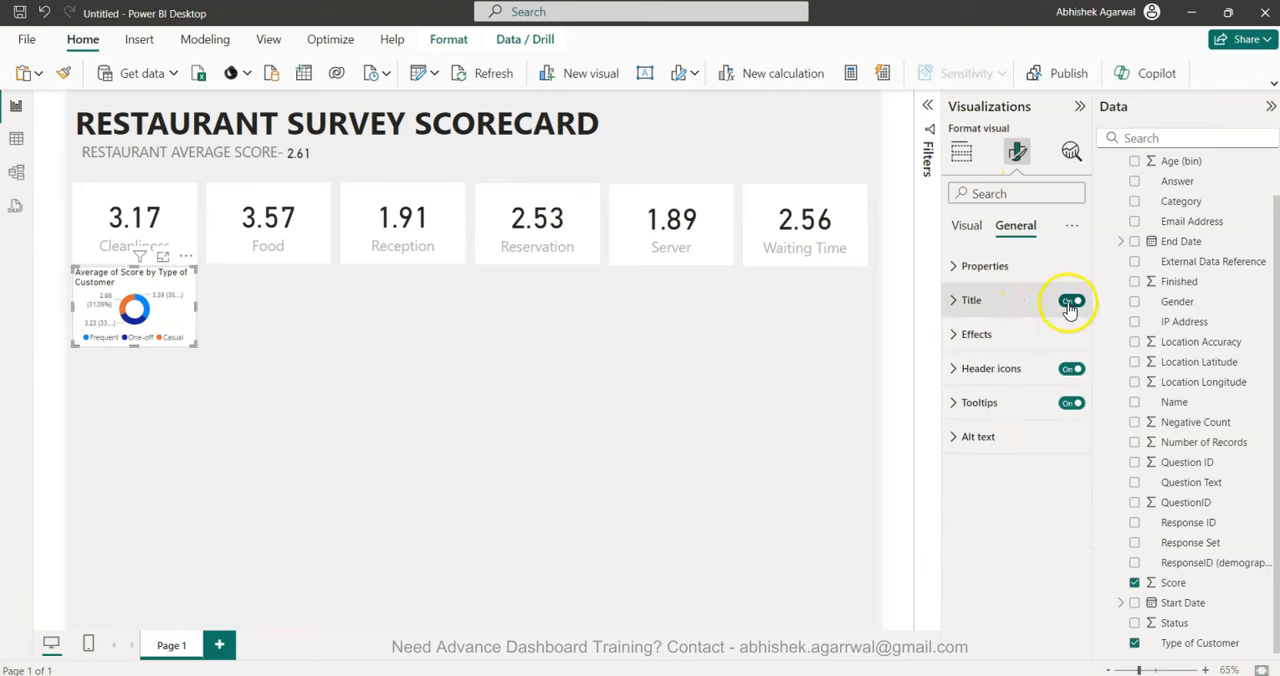
click(1070, 301)
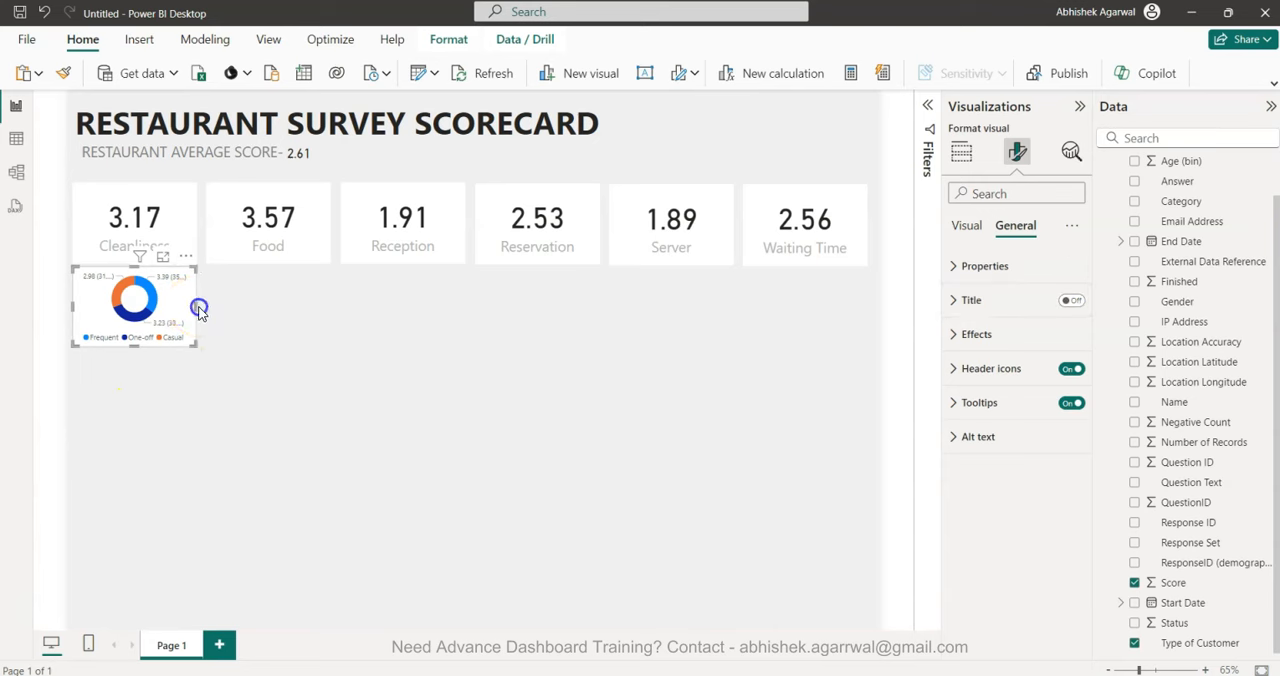
drag(129, 346, 128, 394)
drag(156, 346, 155, 346)
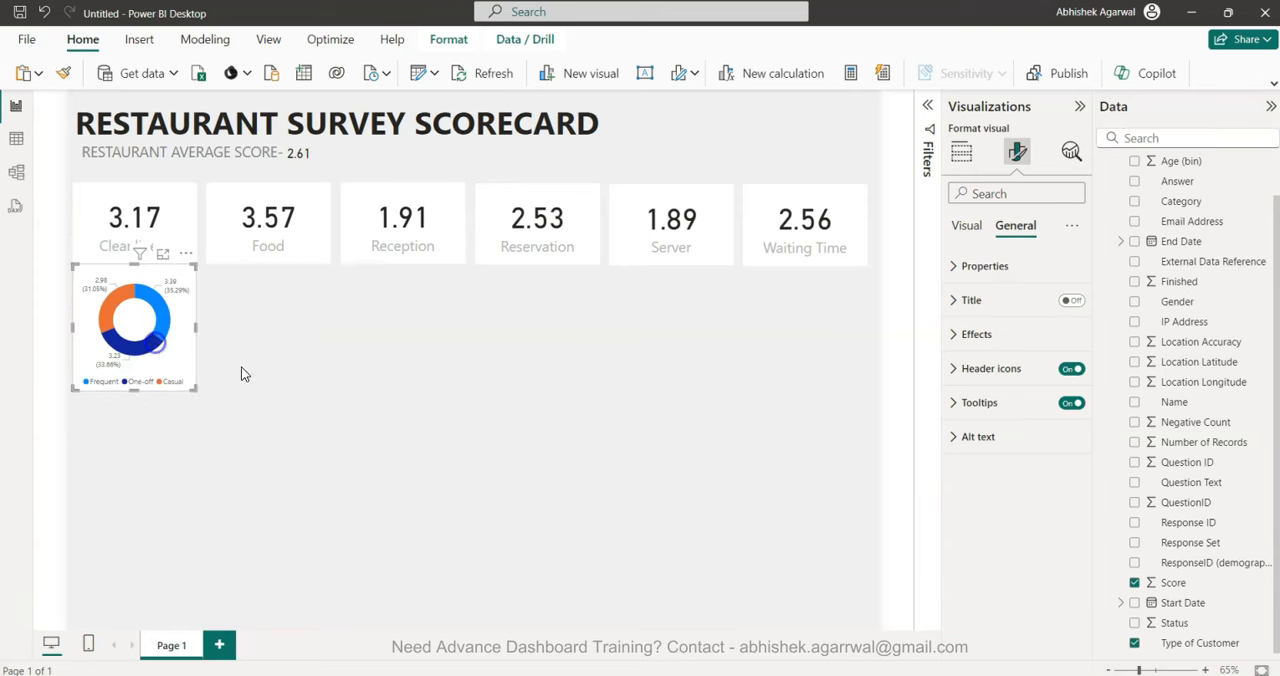
click(372, 422)
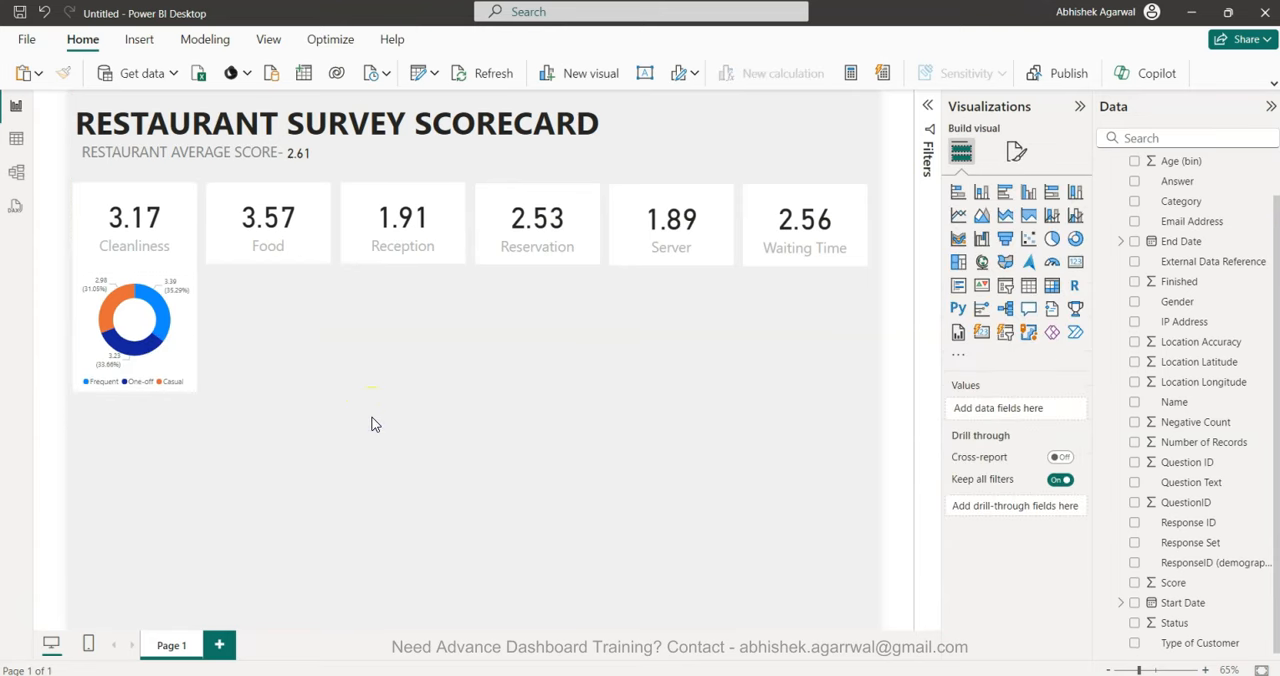
click(165, 352)
click(263, 390)
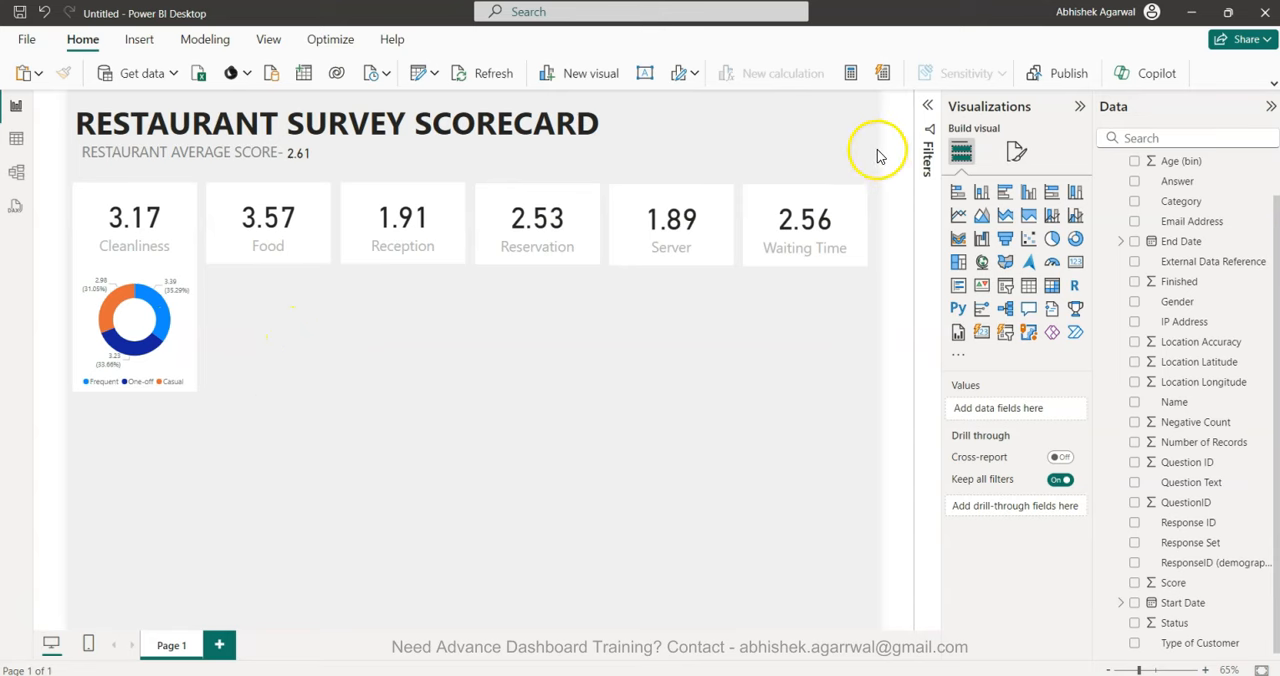
key(ctrl+c)
key(ctrl+v)
drag(877, 150, 276, 320)
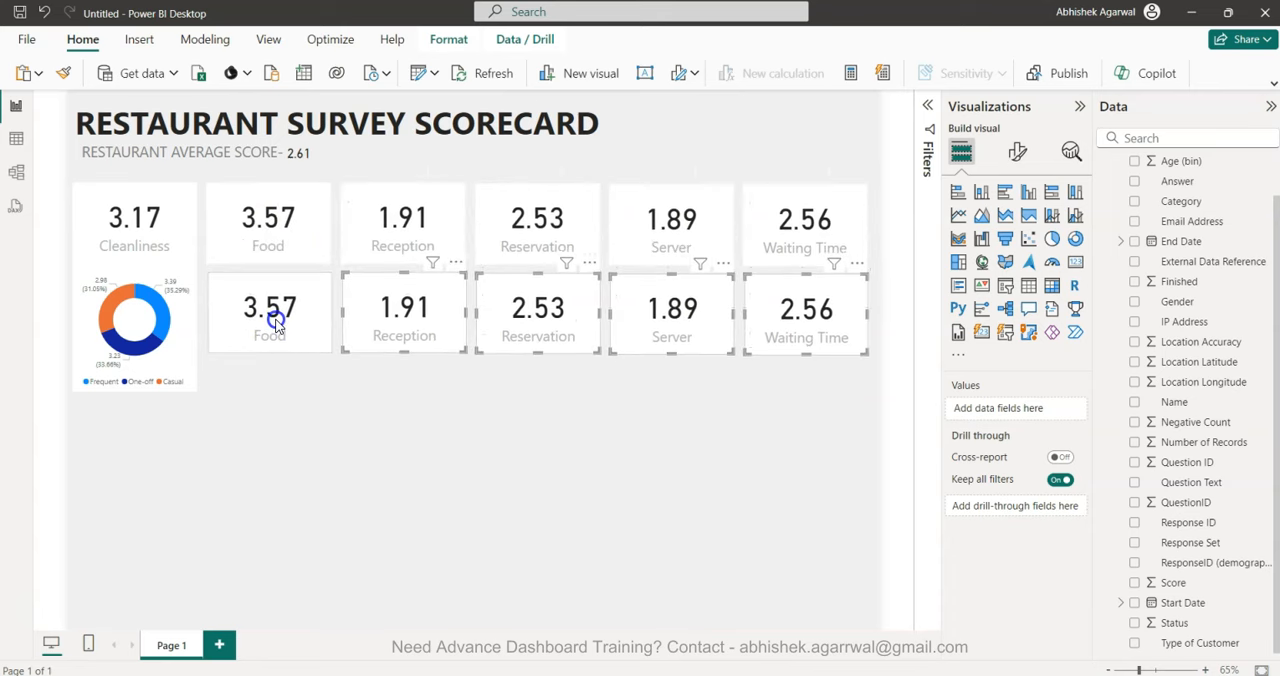
drag(276, 321, 274, 323)
click(276, 400)
click(267, 312)
click(1075, 239)
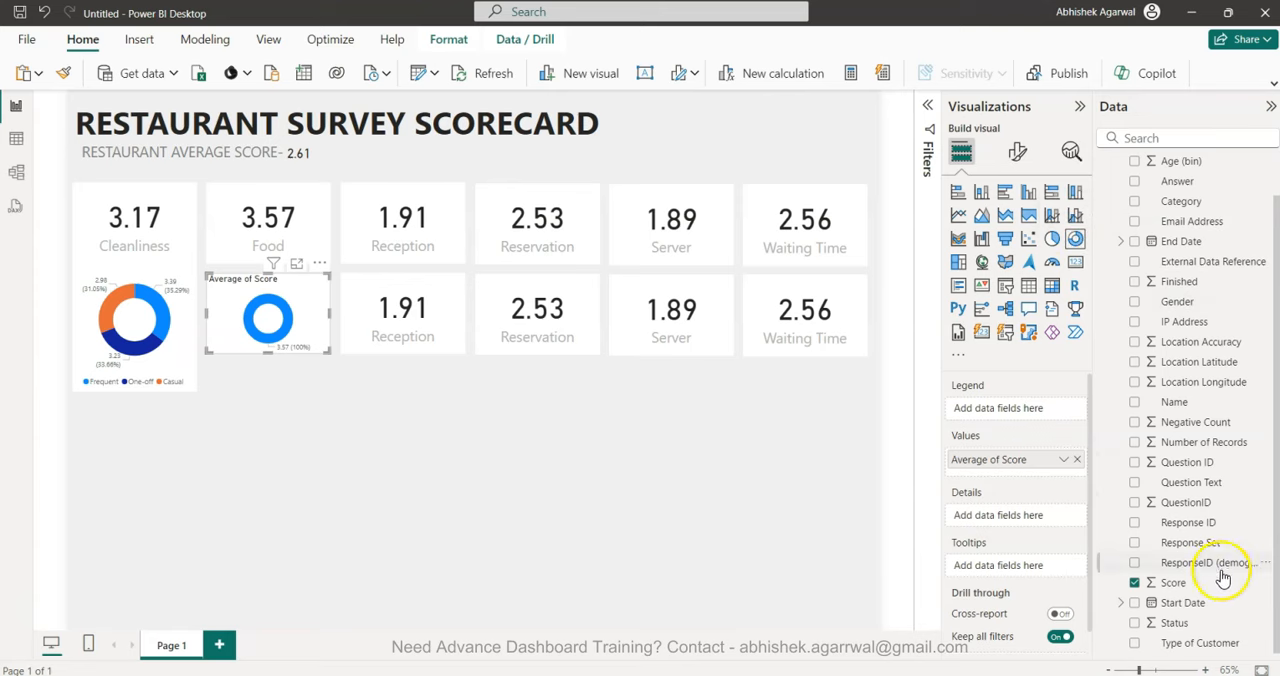
drag(1200, 642, 1009, 412)
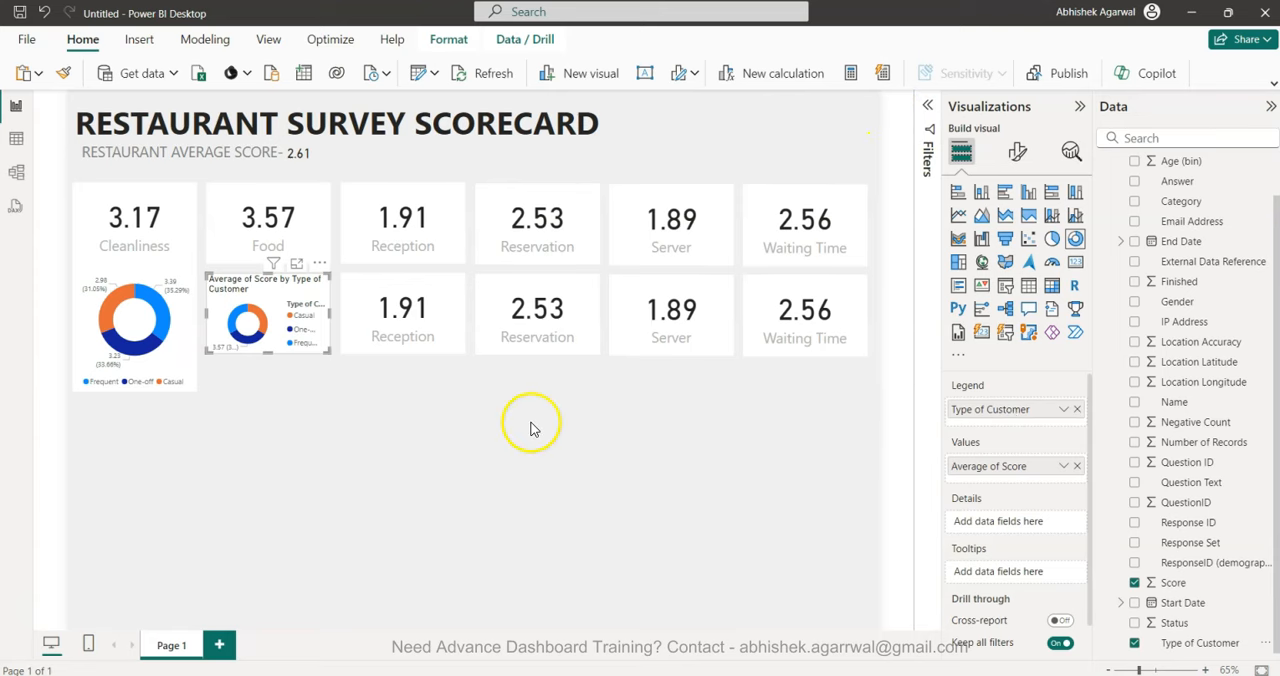
mouse_move(145, 360)
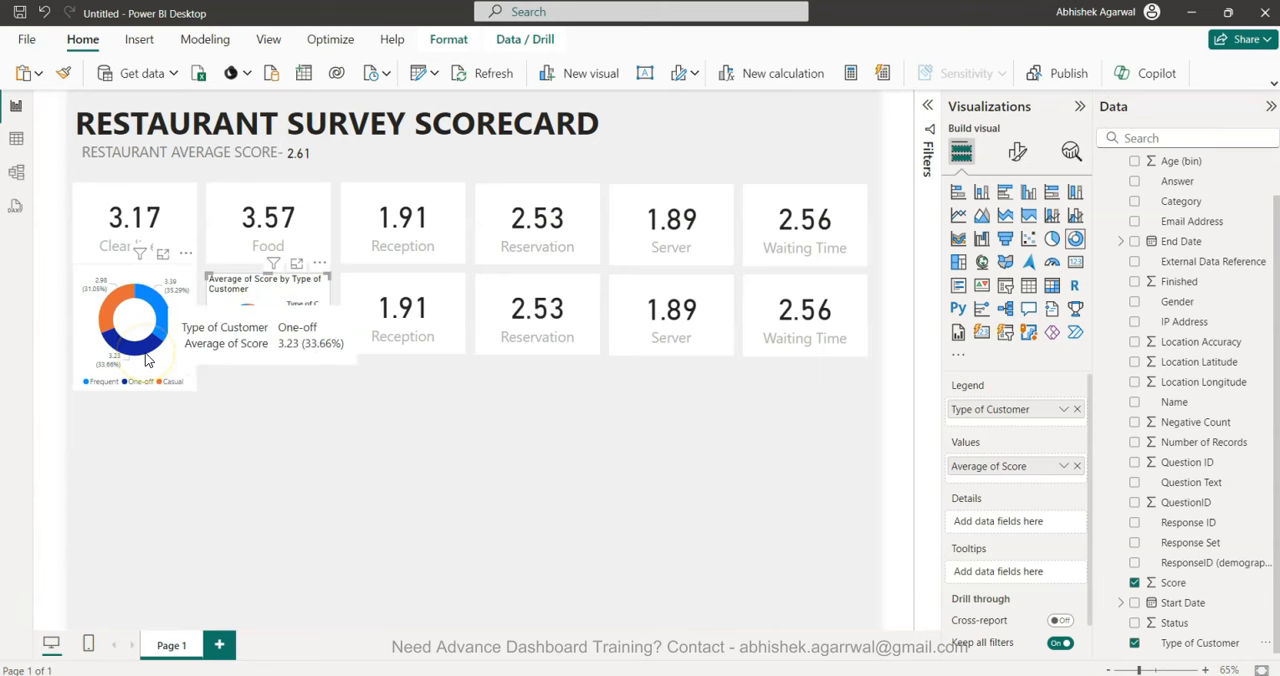
click(869, 417)
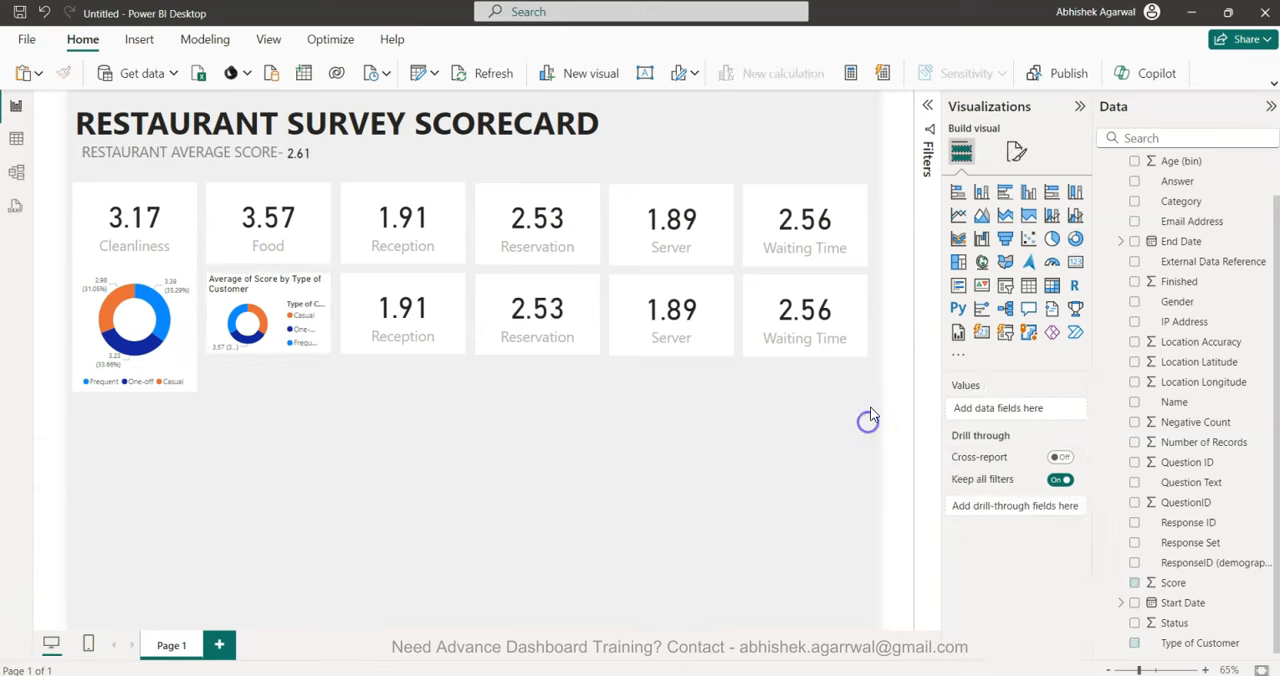
drag(874, 393, 172, 257)
key(Delete)
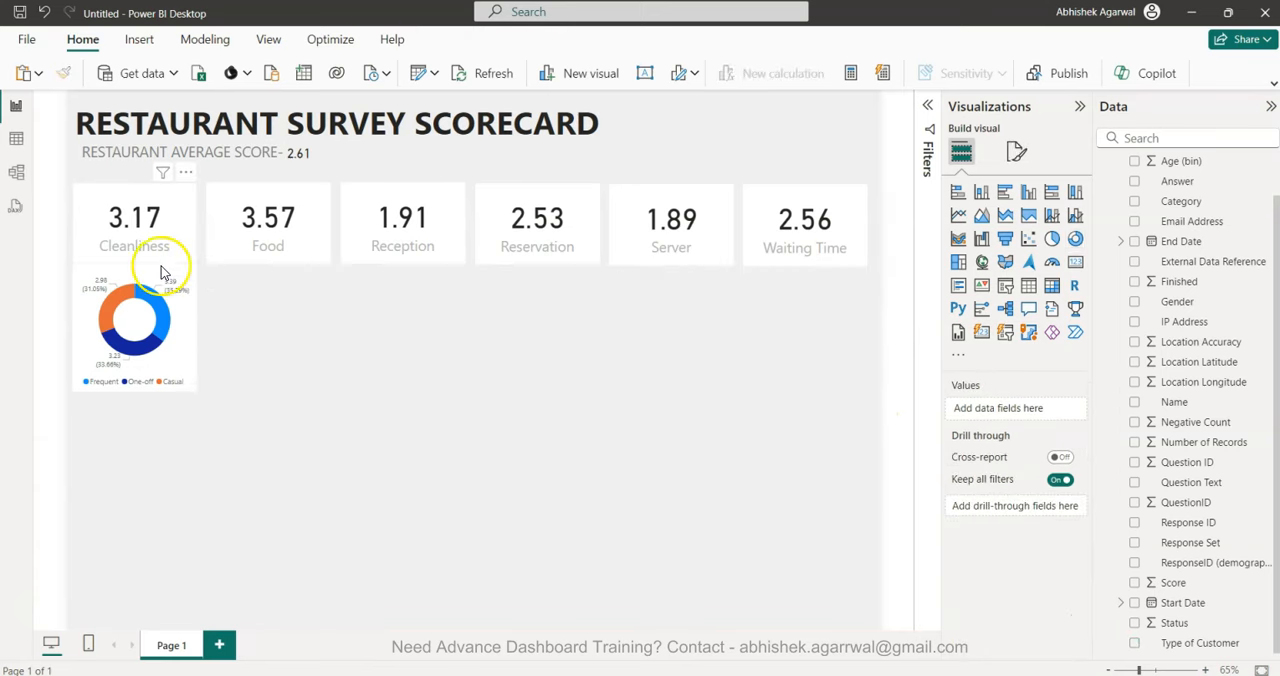
Duplicate the Cleanliness donut chart and place the copies beneath the Food, Reception, Reservation and Server cards.
click(137, 350)
right_click(136, 352)
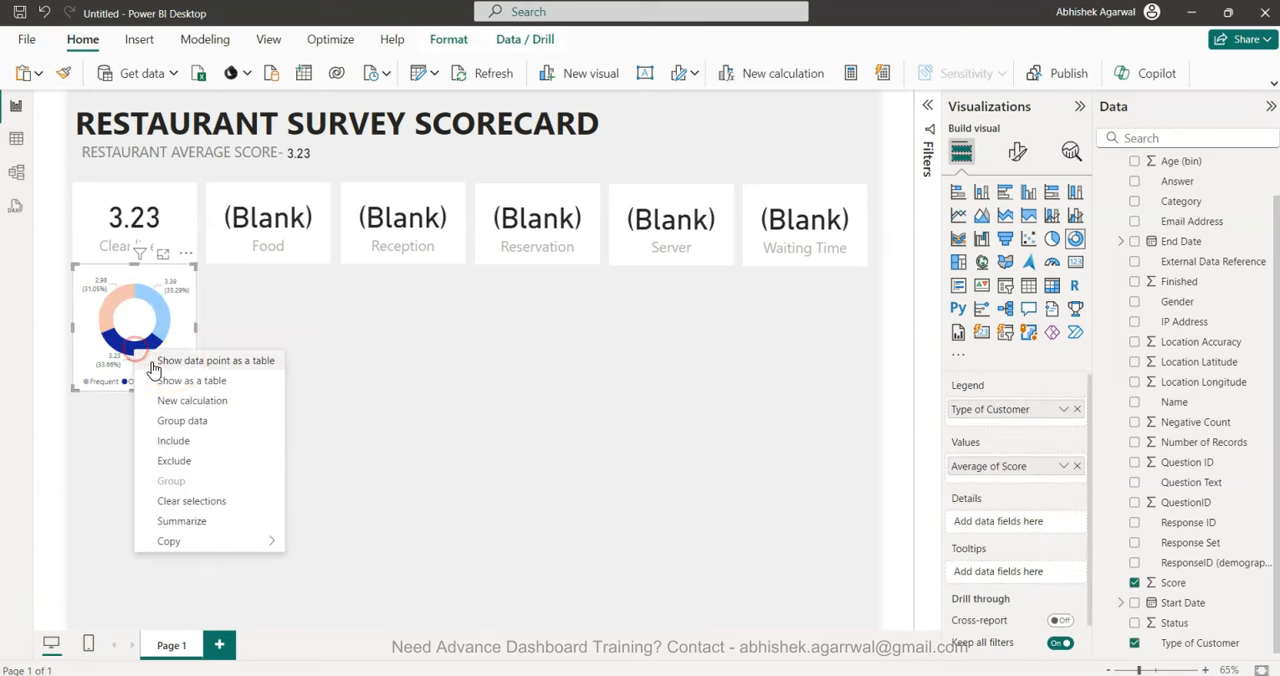
click(185, 325)
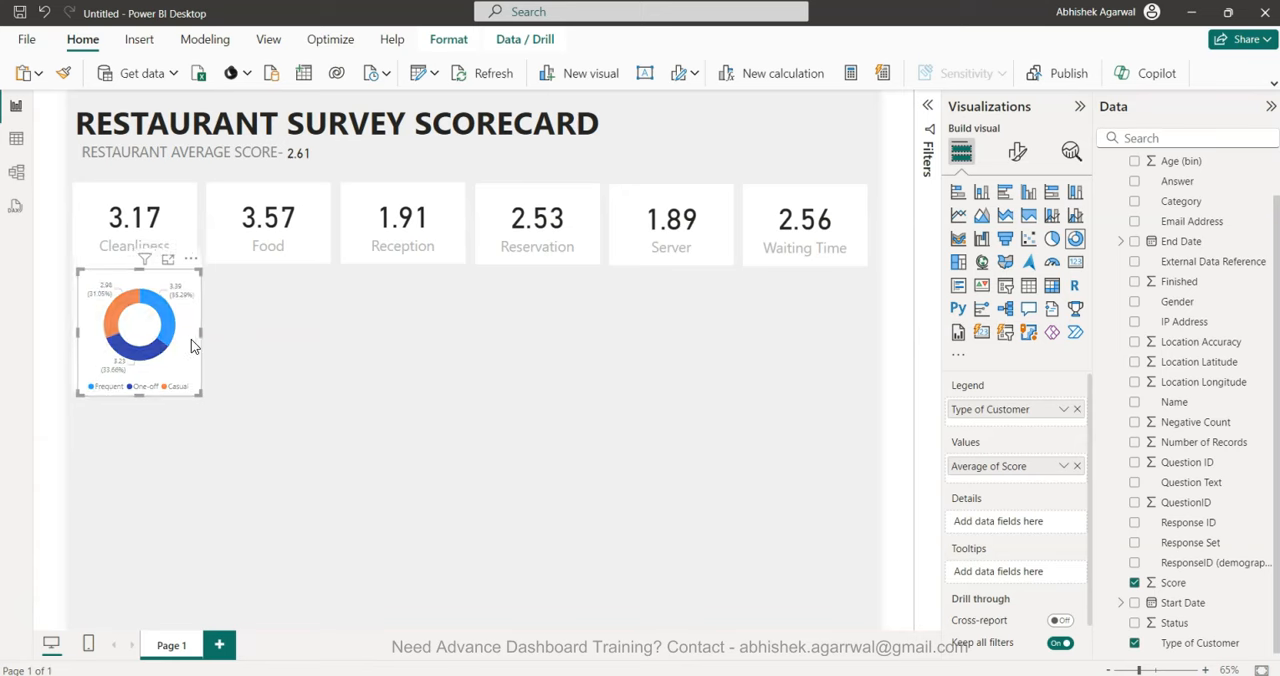
drag(179, 354, 440, 350)
drag(440, 350, 705, 344)
click(713, 343)
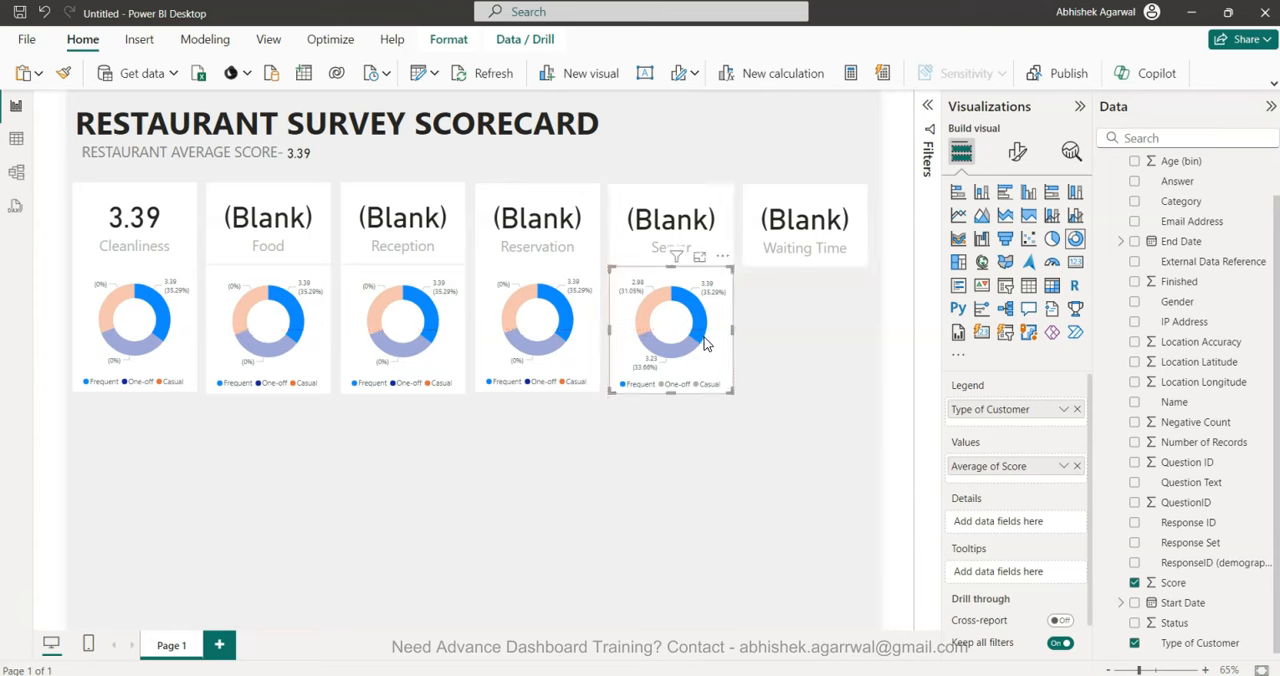
click(708, 354)
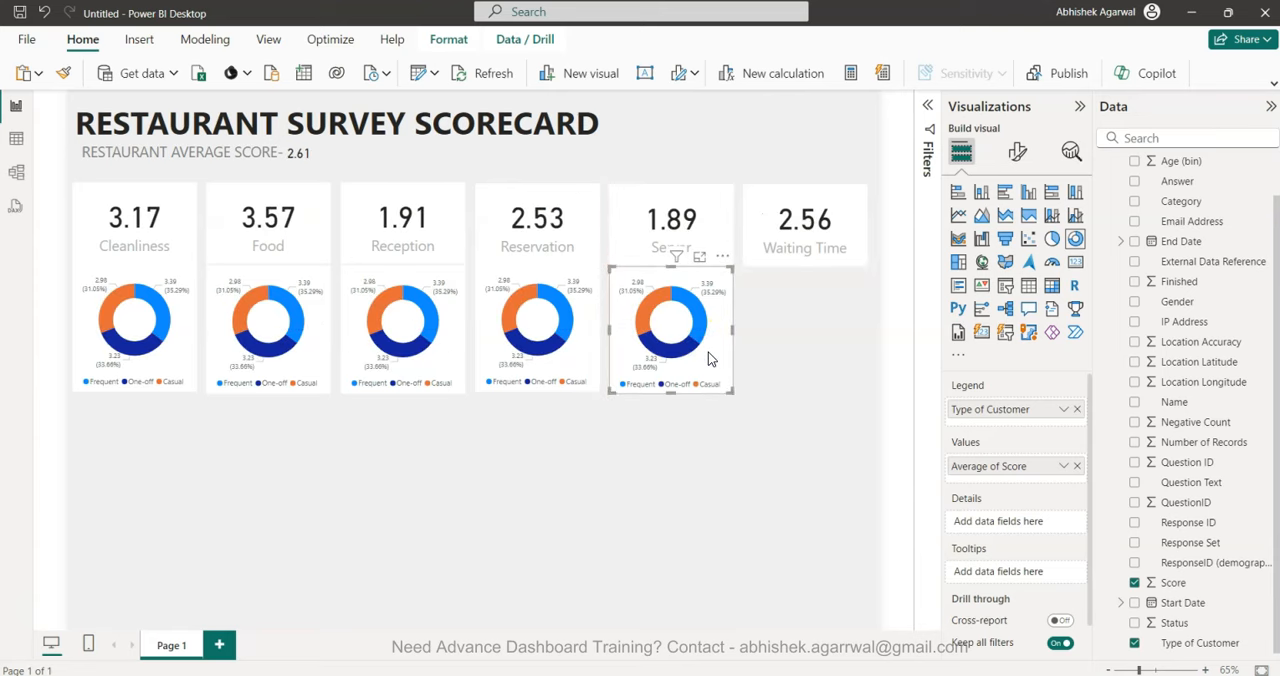
Copy the donut chart beneath the Server card and place the copy beneath the Waiting Time card.
key(ctrl+c)
key(ctrl+v)
drag(708, 352, 844, 353)
click(814, 517)
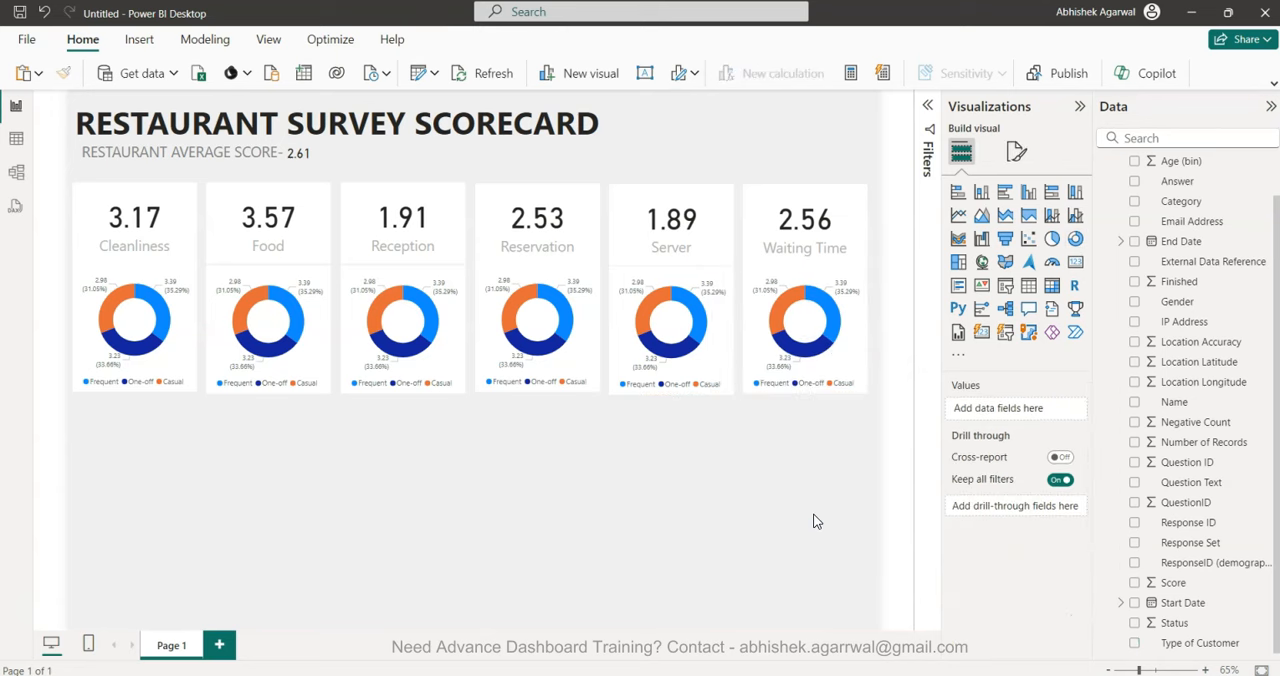
Change the Category filter of the donut chart beneath the Food card from Cleanliness to Food only.
click(316, 354)
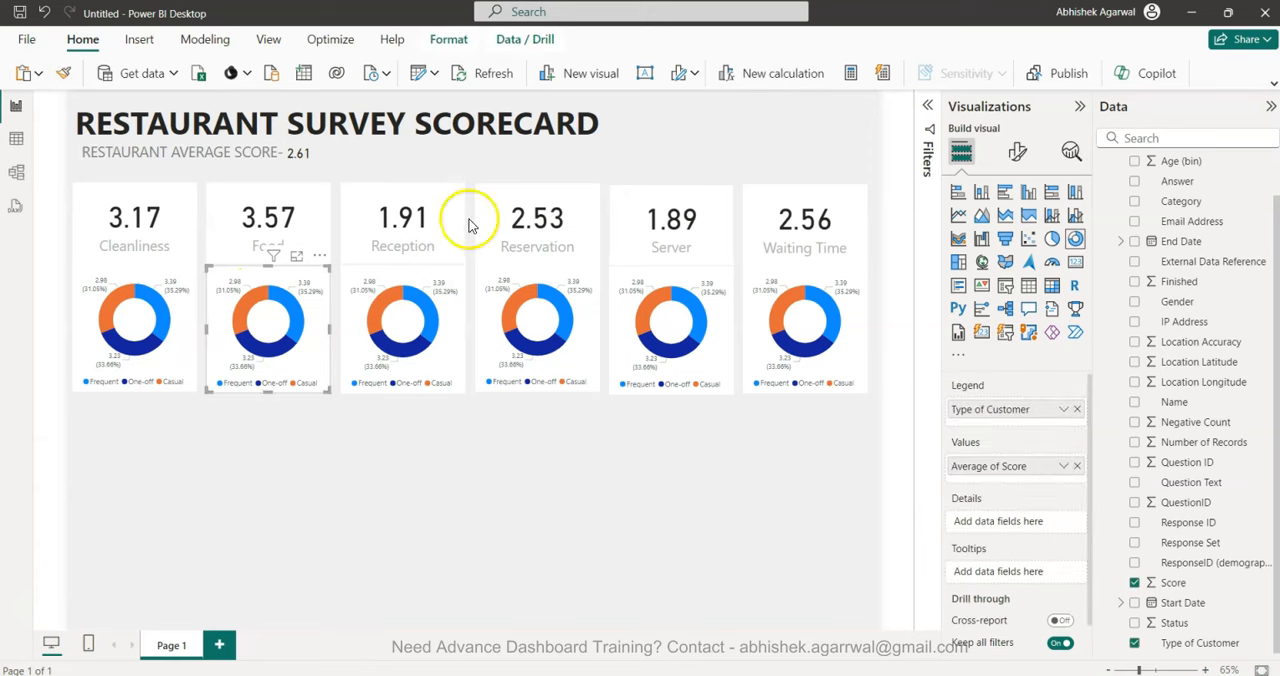
click(927, 105)
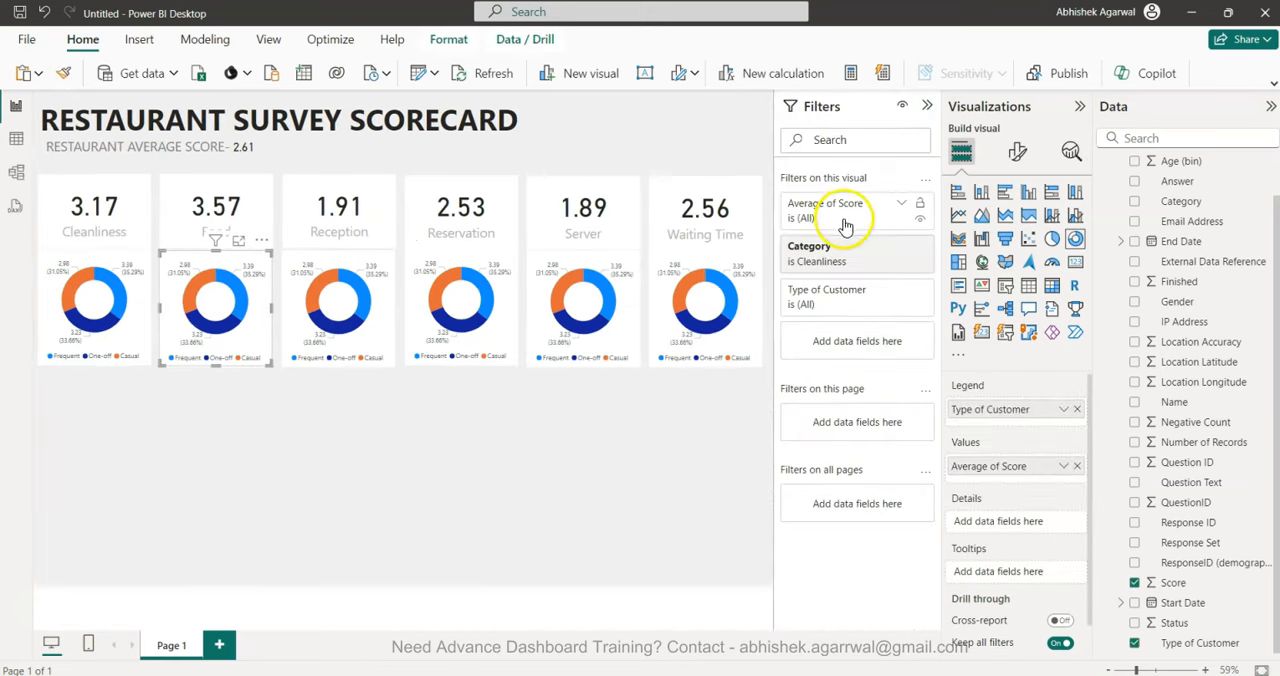
click(889, 248)
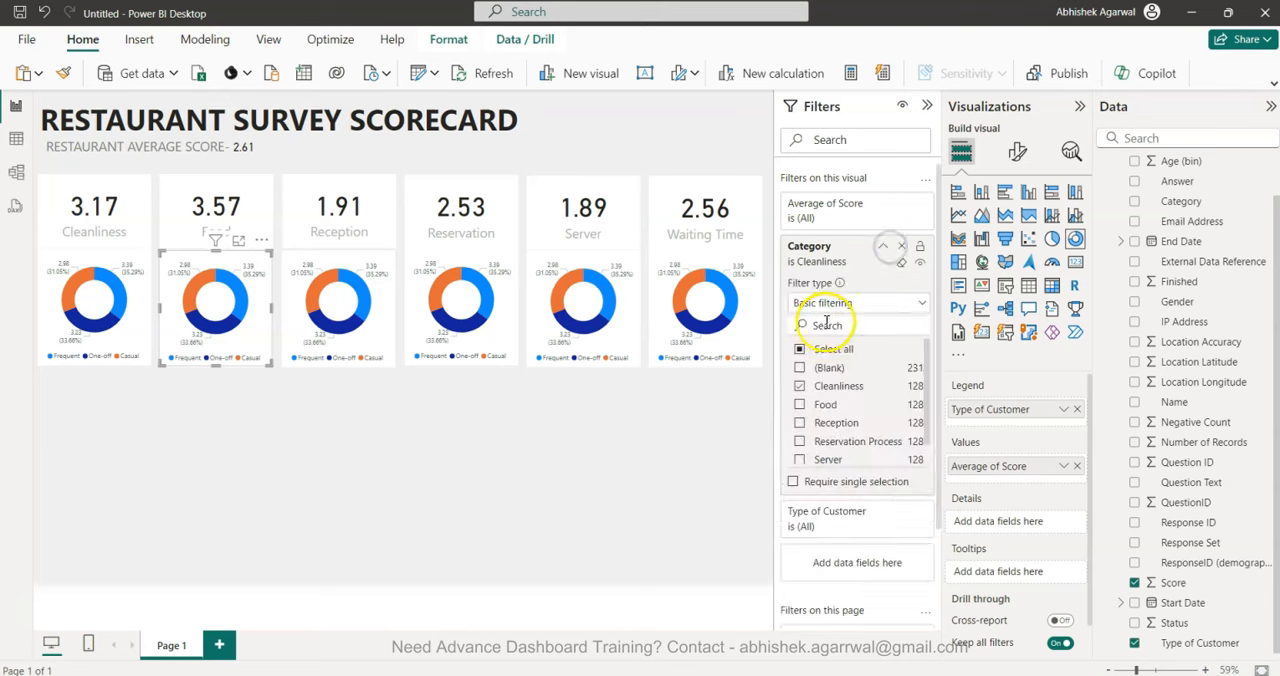
click(800, 404)
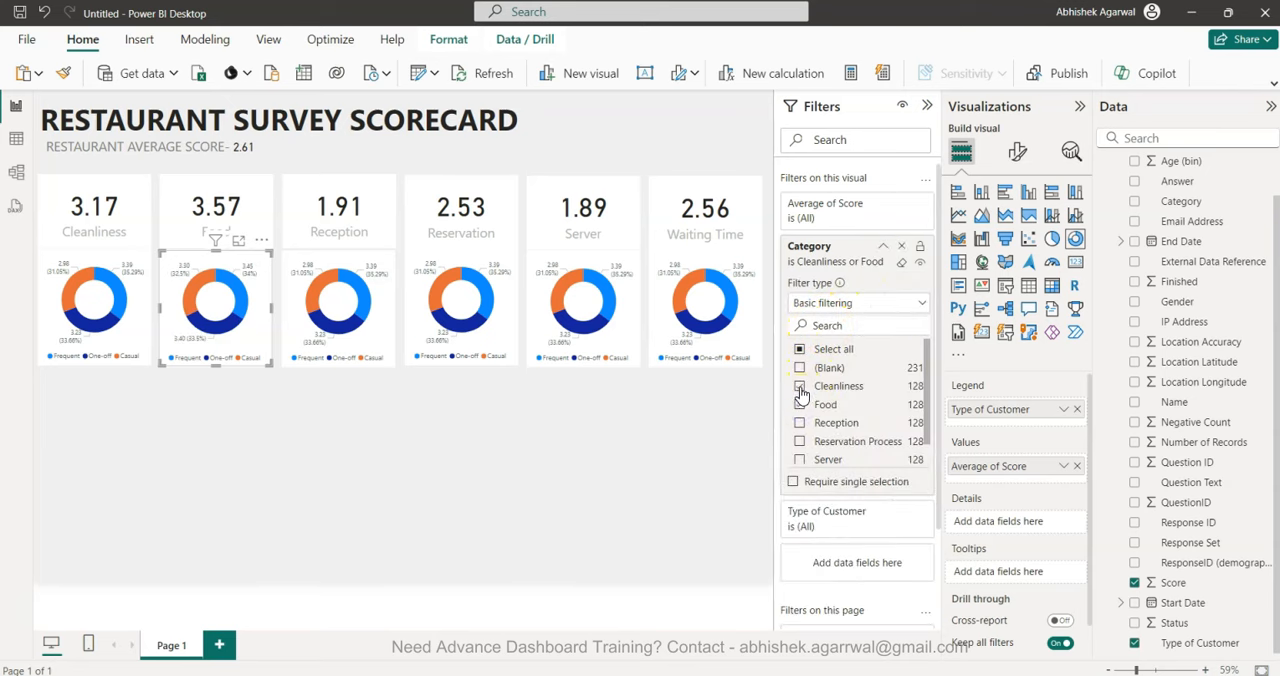
click(800, 387)
Filter the donut chart beneath the Reception card to the Reception category only.
click(378, 308)
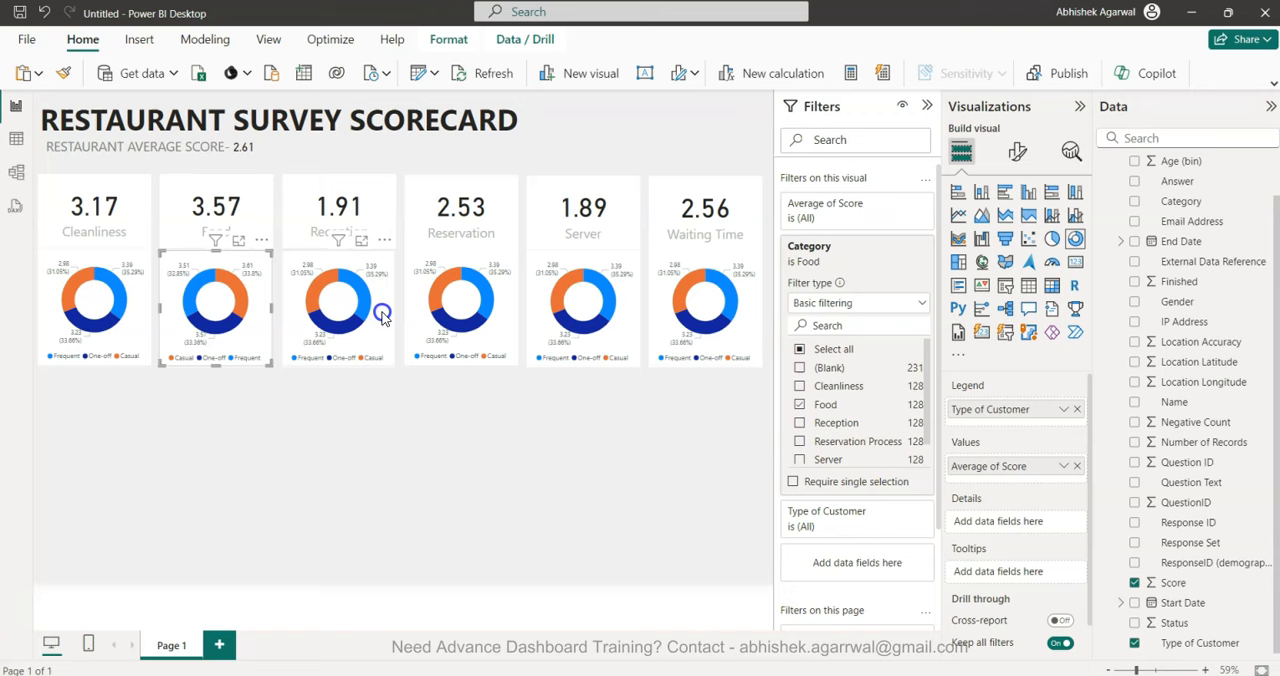
click(876, 250)
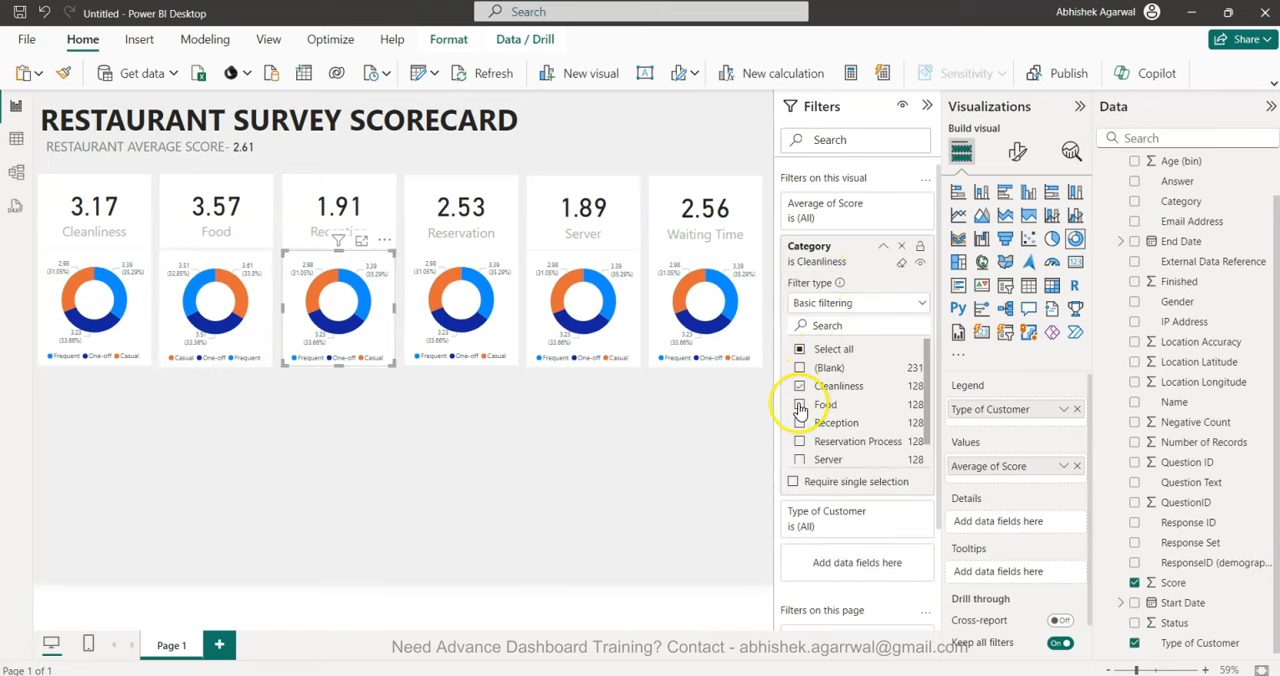
click(800, 424)
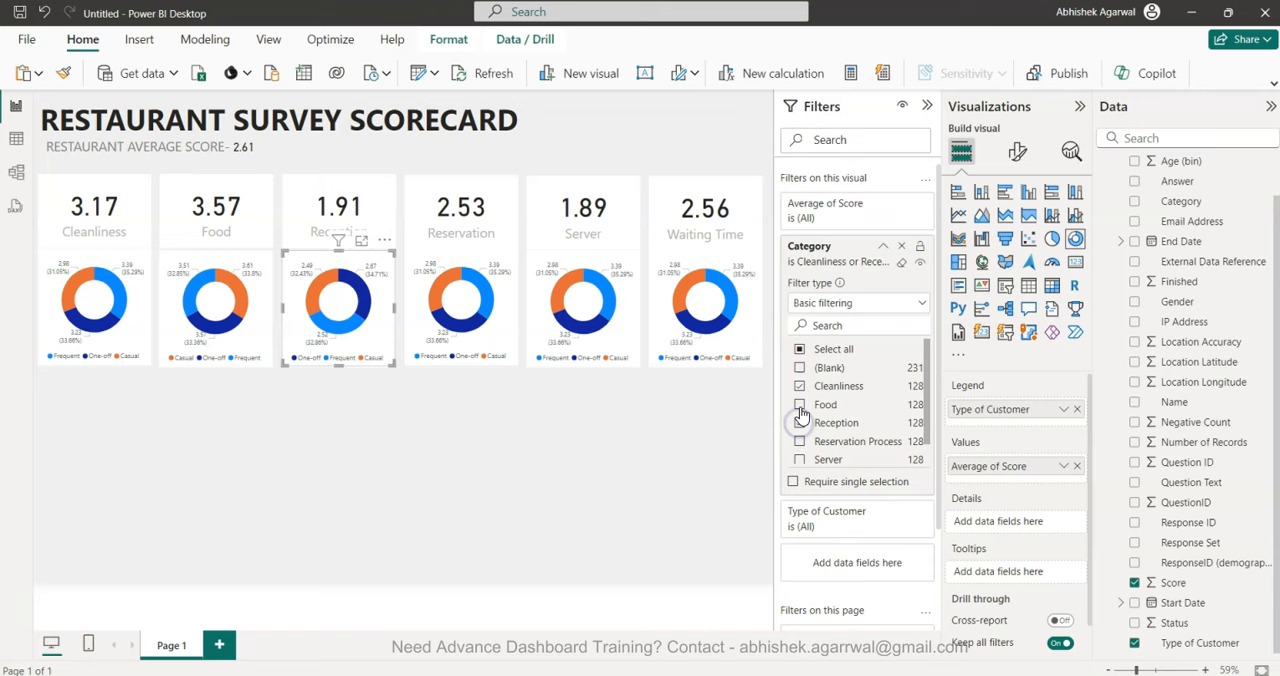
click(800, 387)
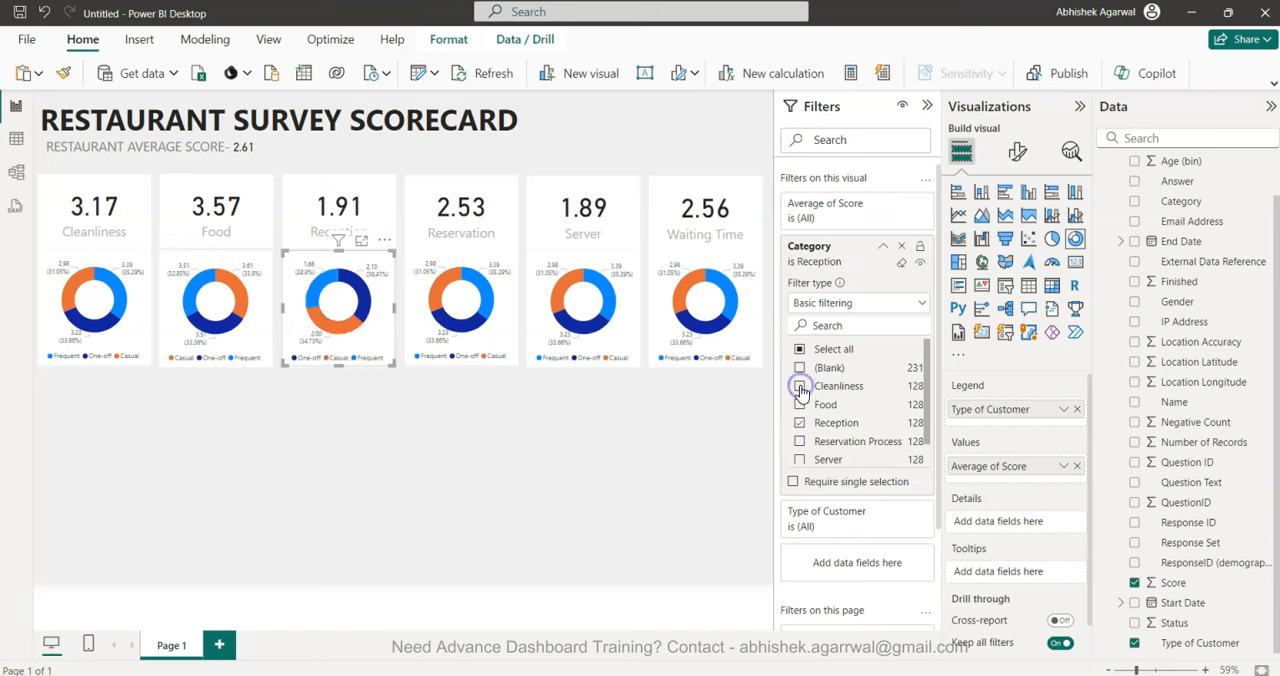
Change the Category filter of the donut chart beneath the Reservation card from Cleanliness to Reservation Process only.
click(505, 325)
click(882, 247)
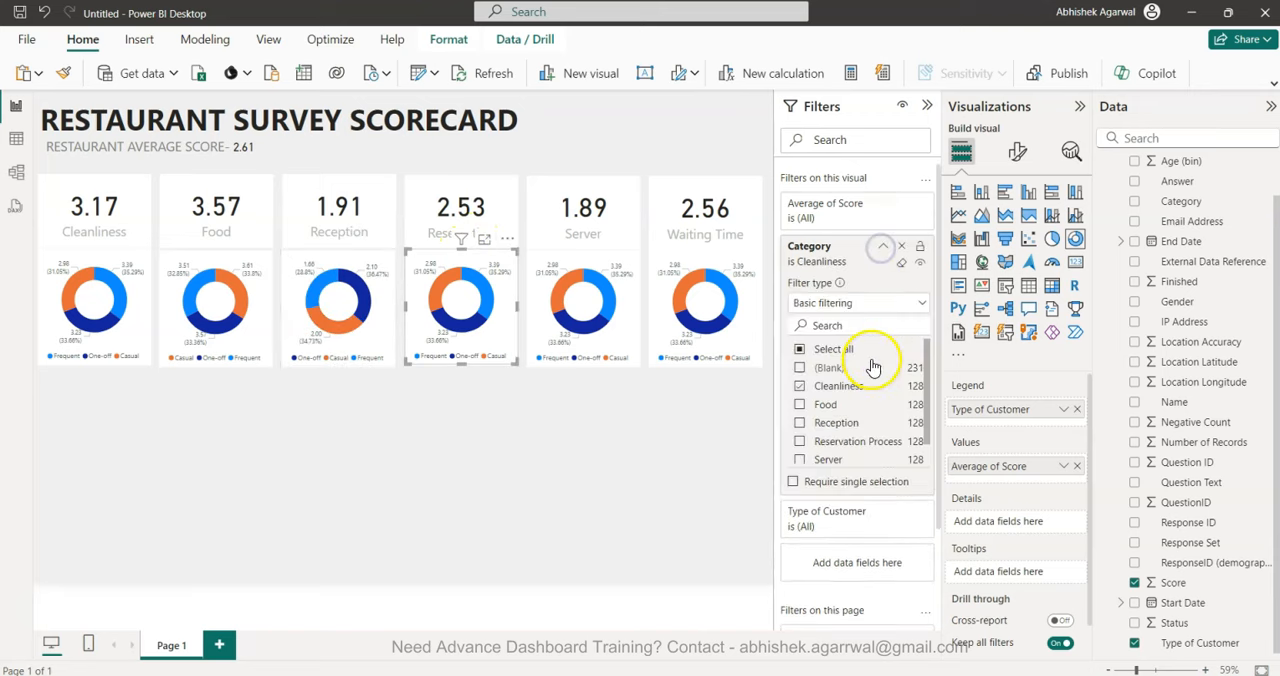
click(799, 387)
click(799, 441)
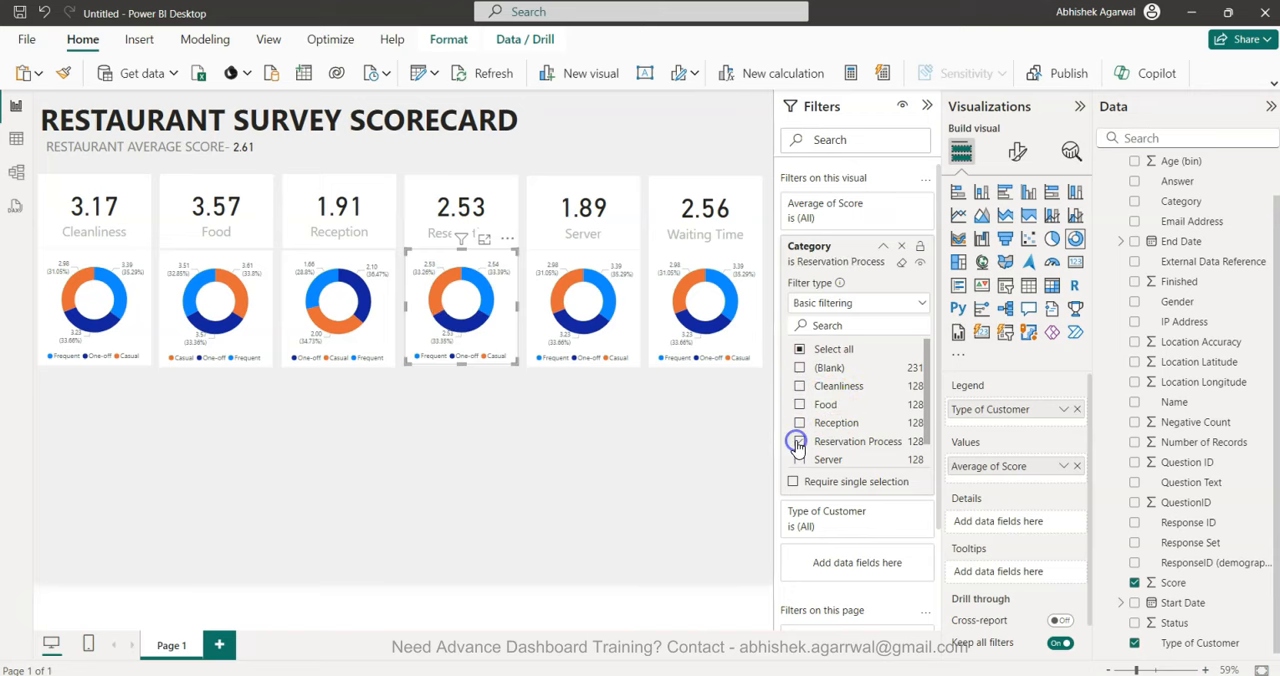
click(626, 335)
click(500, 330)
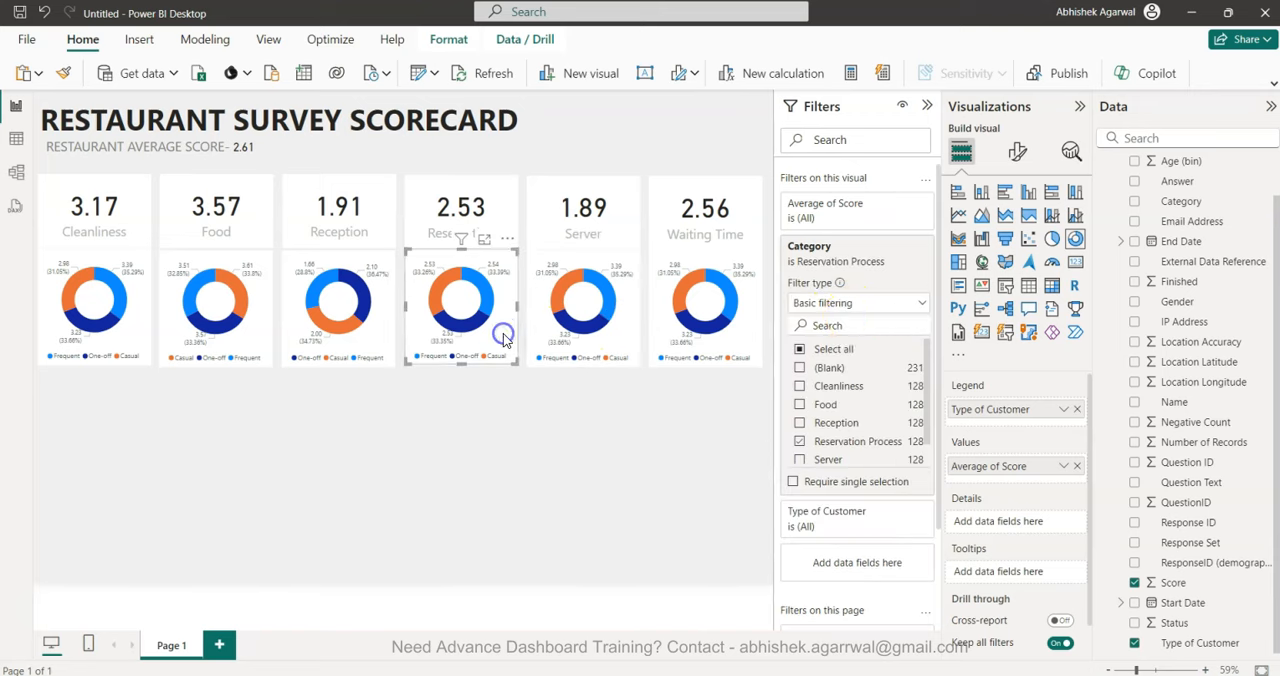
scroll(837, 422, down, 1)
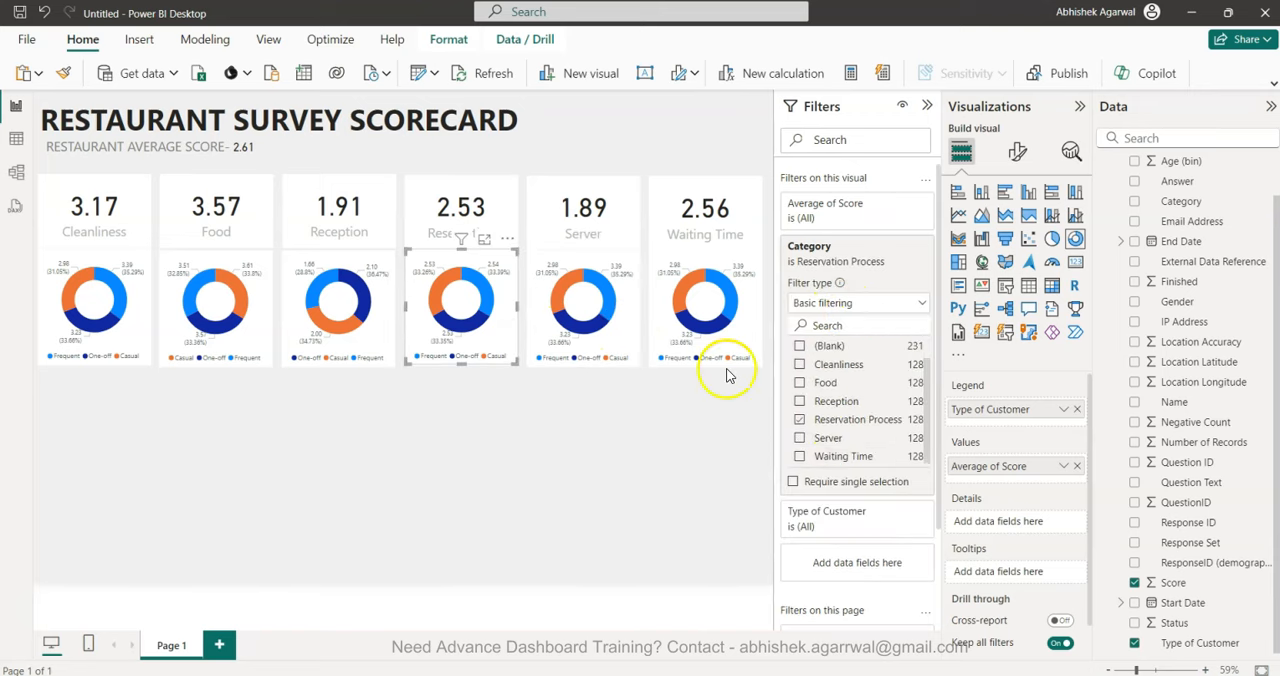
Filter the donut chart beneath the Server card to the Server category instead of Cleanliness.
click(628, 333)
click(877, 244)
click(799, 386)
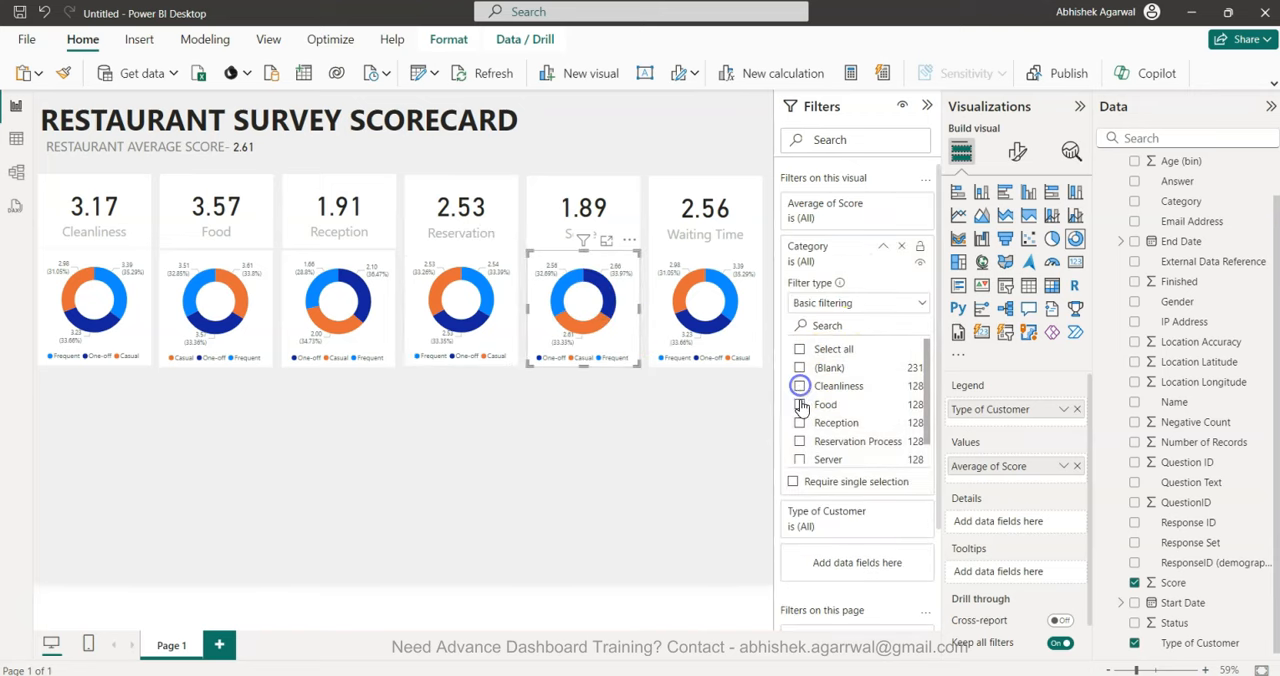
click(800, 460)
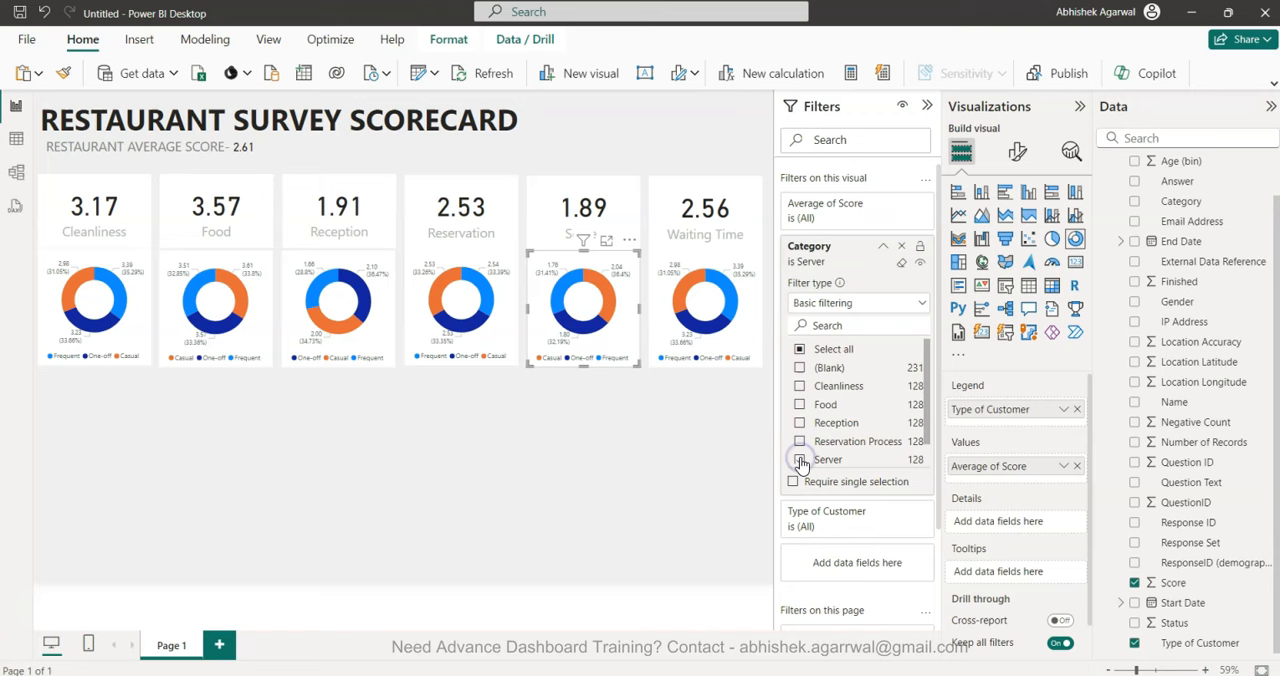
Set the Category filter of the donut chart beneath the Waiting Time card to Waiting Time only.
click(752, 330)
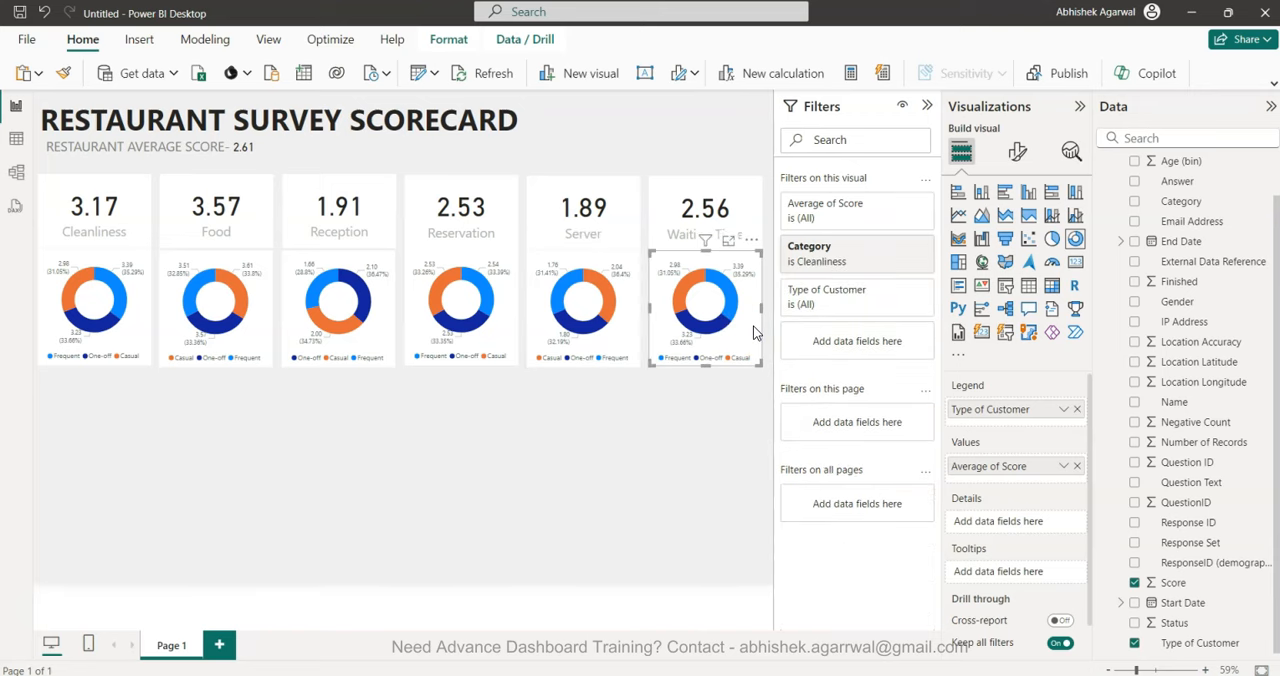
click(882, 246)
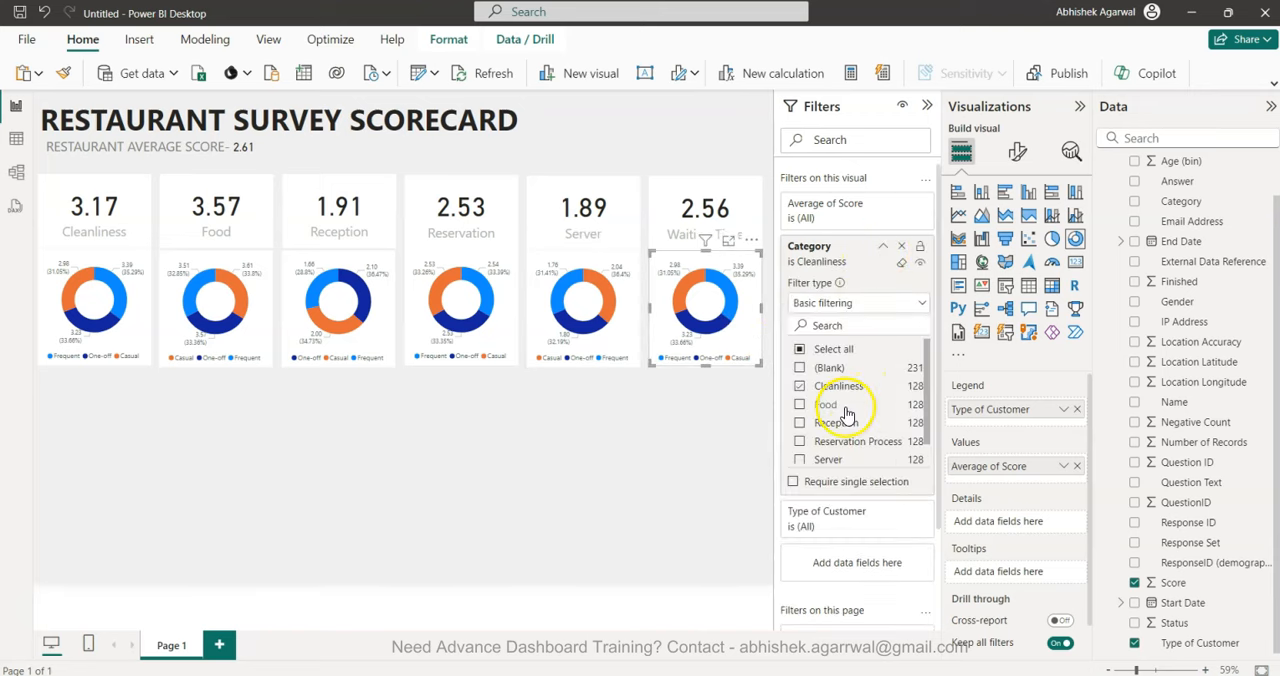
click(799, 386)
scroll(810, 418, down, 1)
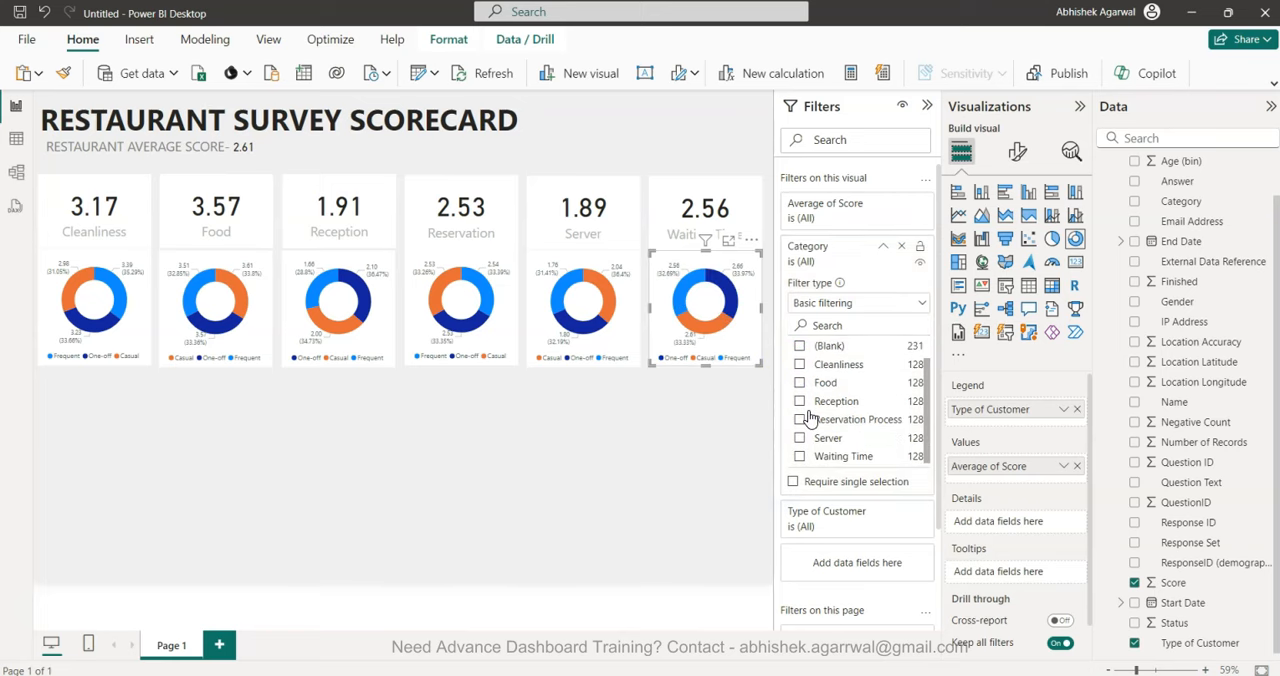
click(799, 456)
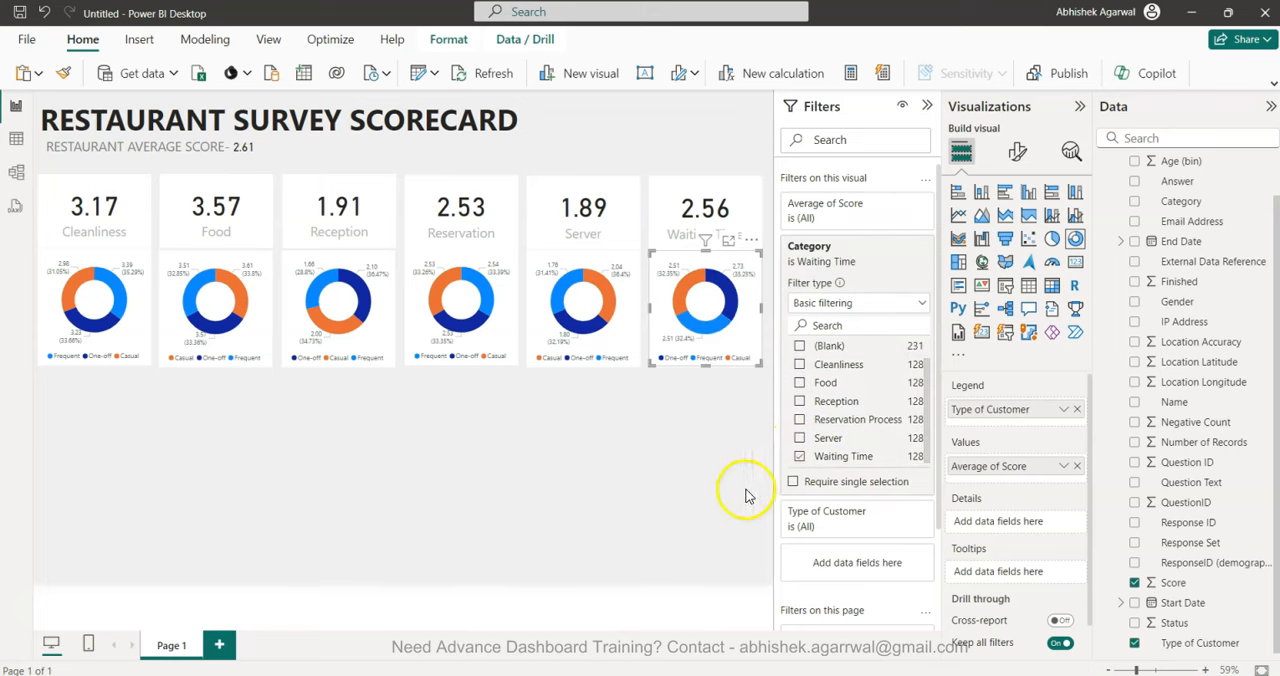
Collapse the Filters, Visualizations and Data panes to enlarge the report canvas, and deselect the donut chart.
click(927, 106)
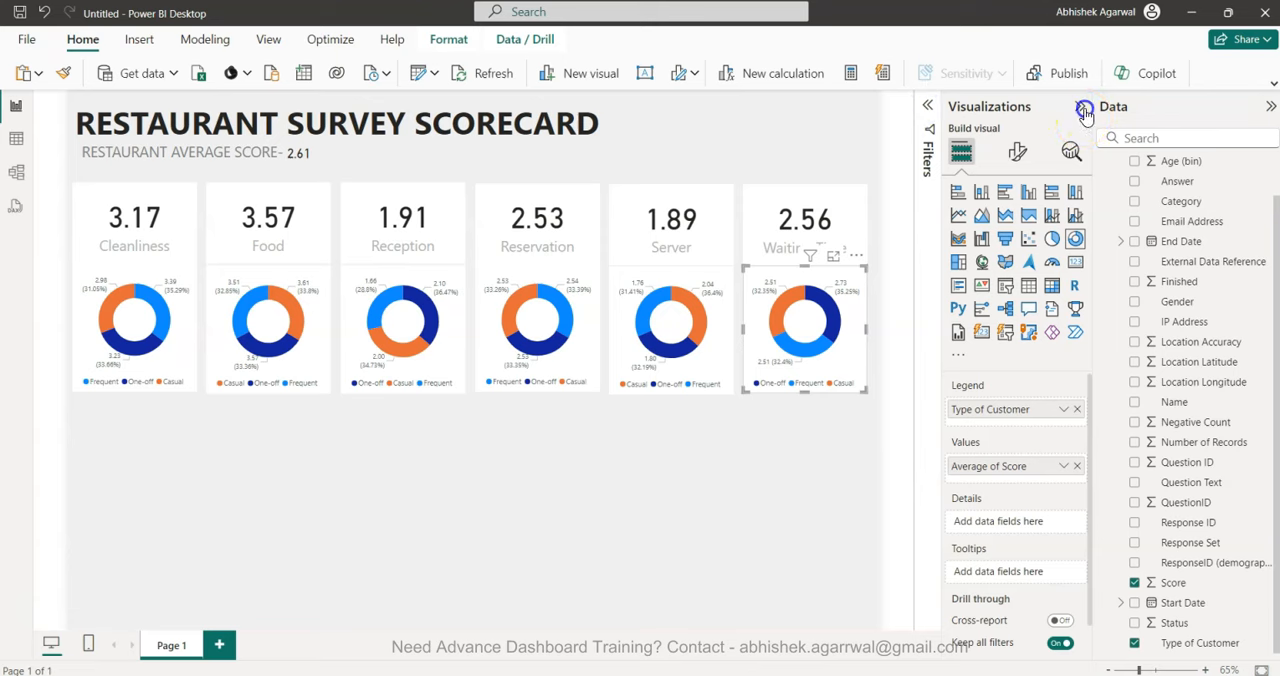
click(1079, 106)
click(1270, 106)
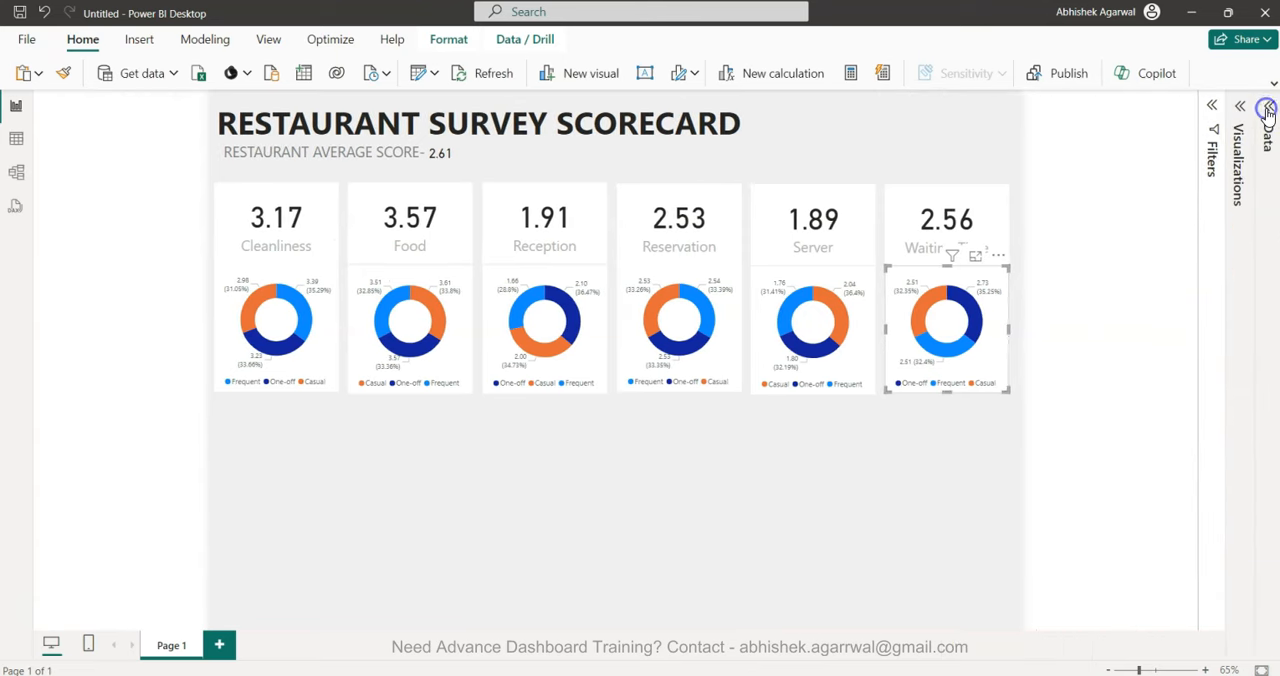
click(843, 487)
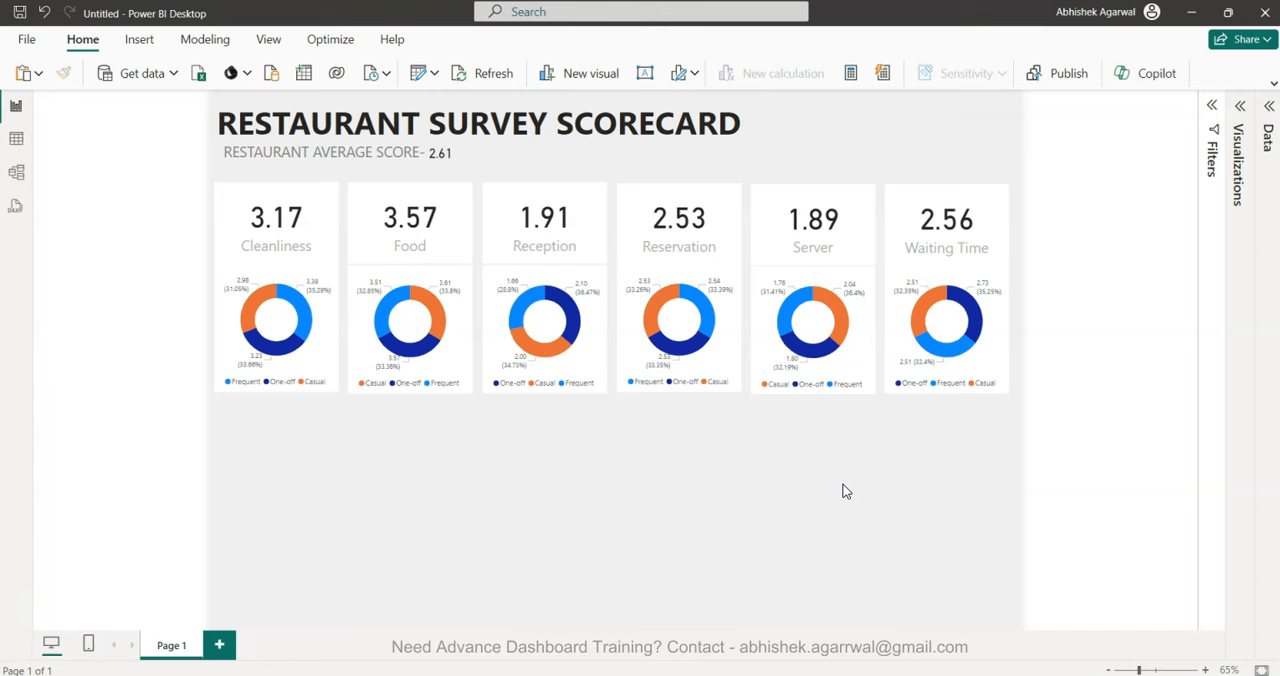
Nudge the donut charts beneath the Food, Reception, Reservation, Server and Waiting Time cards into line with the Cleanliness donut chart.
click(453, 340)
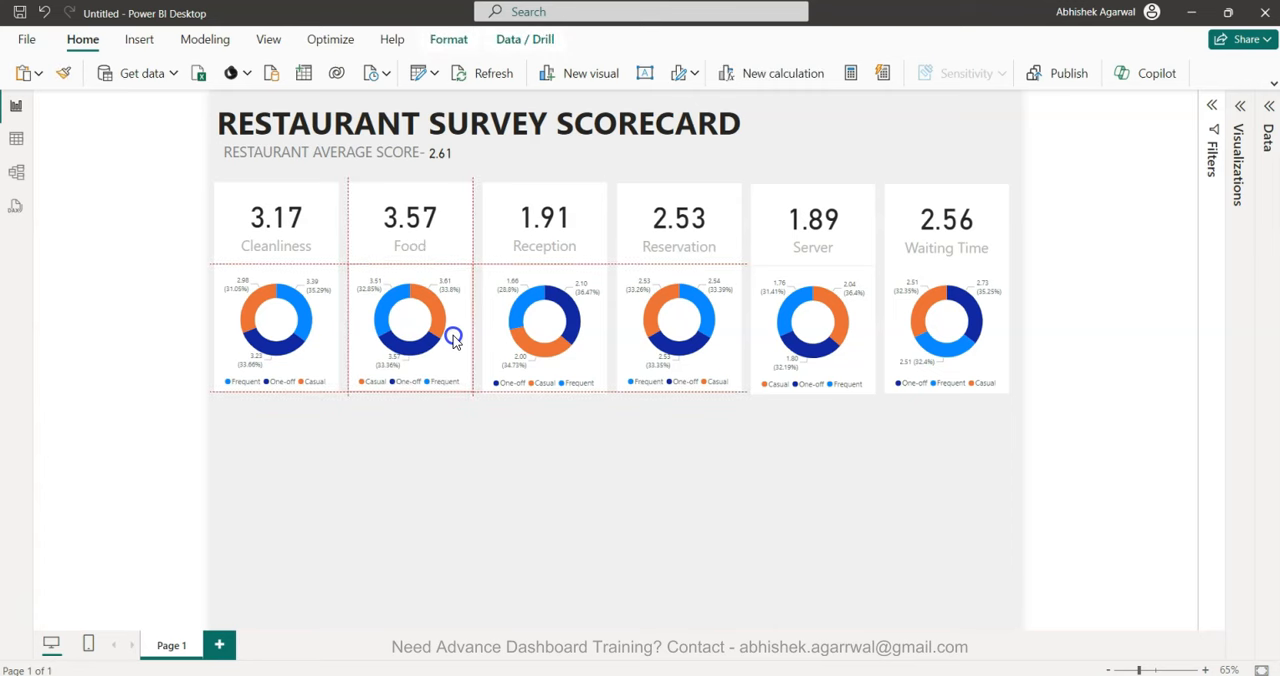
click(593, 320)
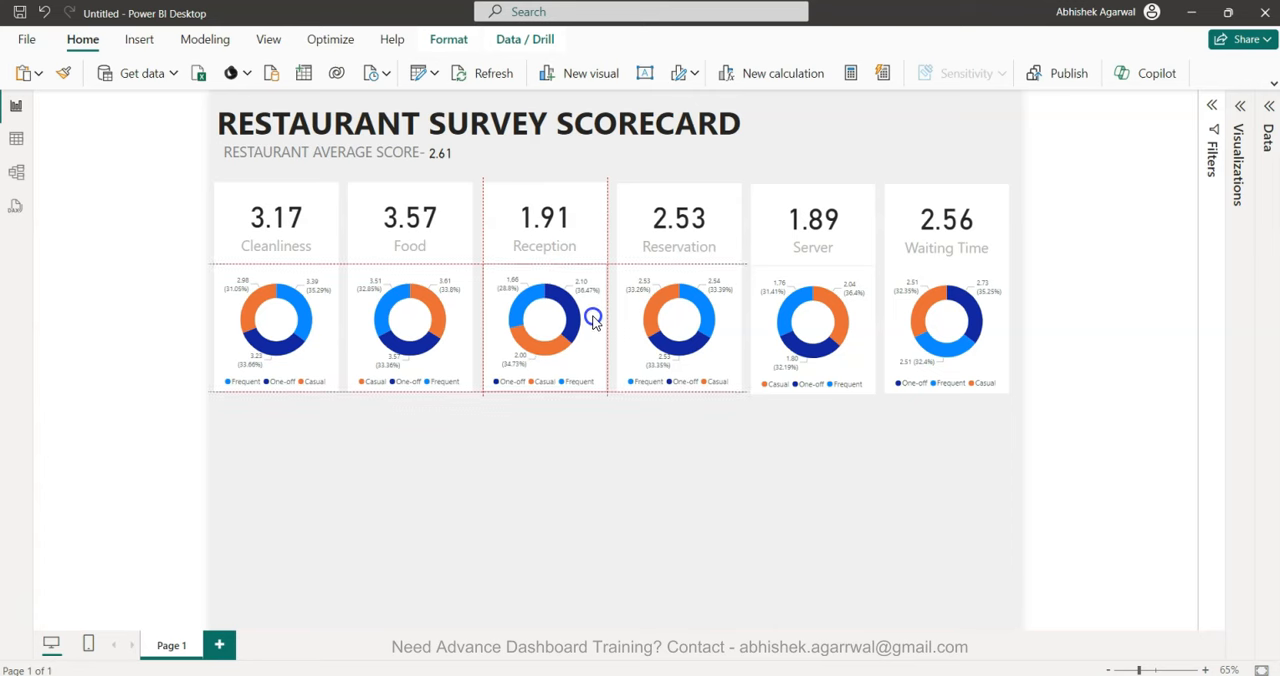
click(717, 340)
drag(717, 338, 721, 340)
drag(845, 370, 845, 368)
drag(986, 374, 988, 372)
click(958, 534)
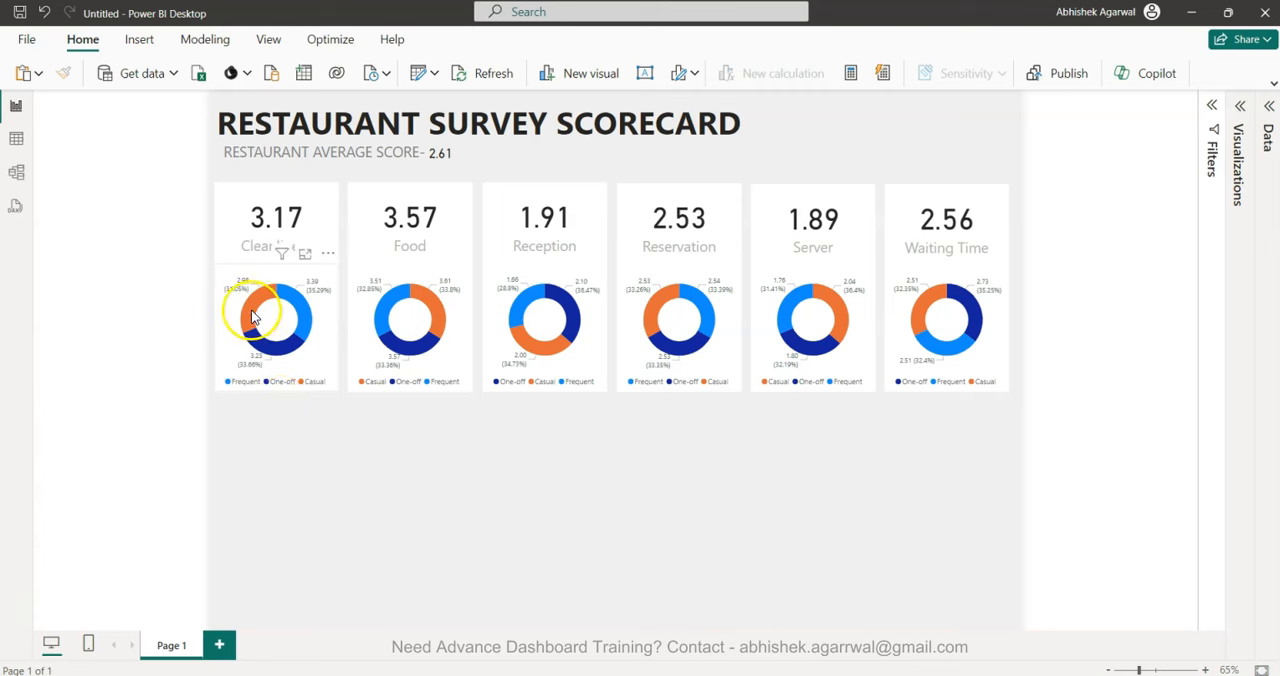
mouse_move(250, 320)
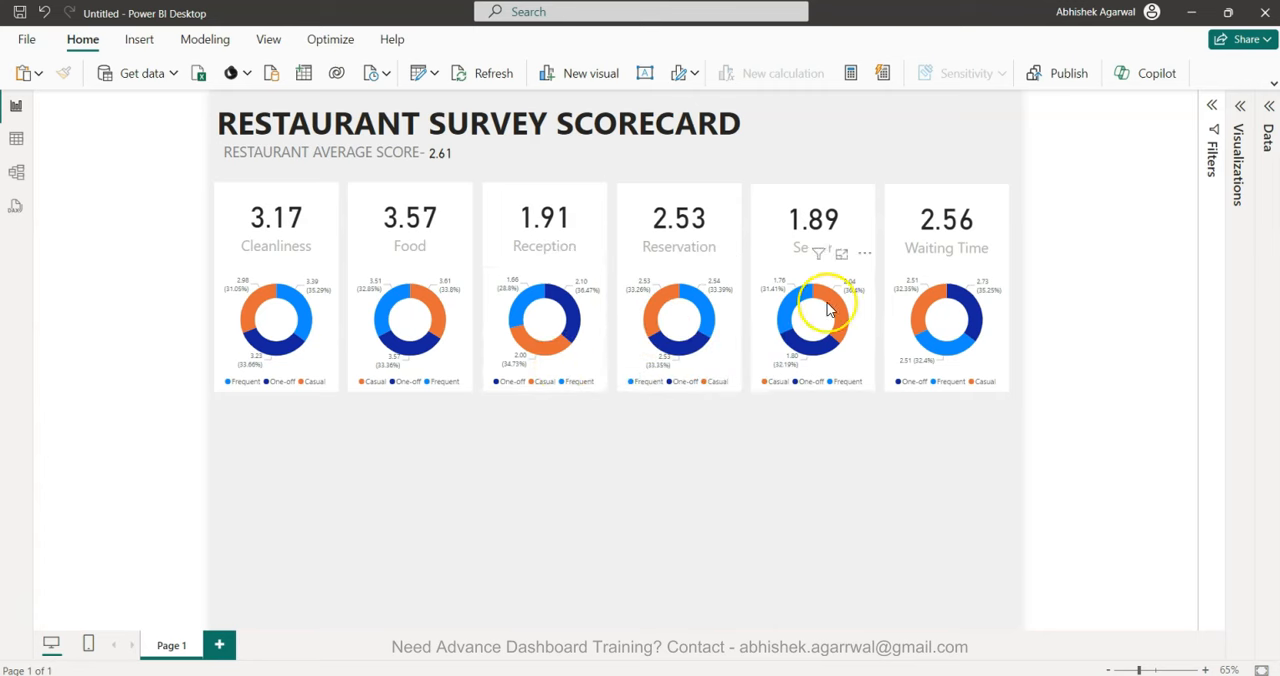
click(322, 340)
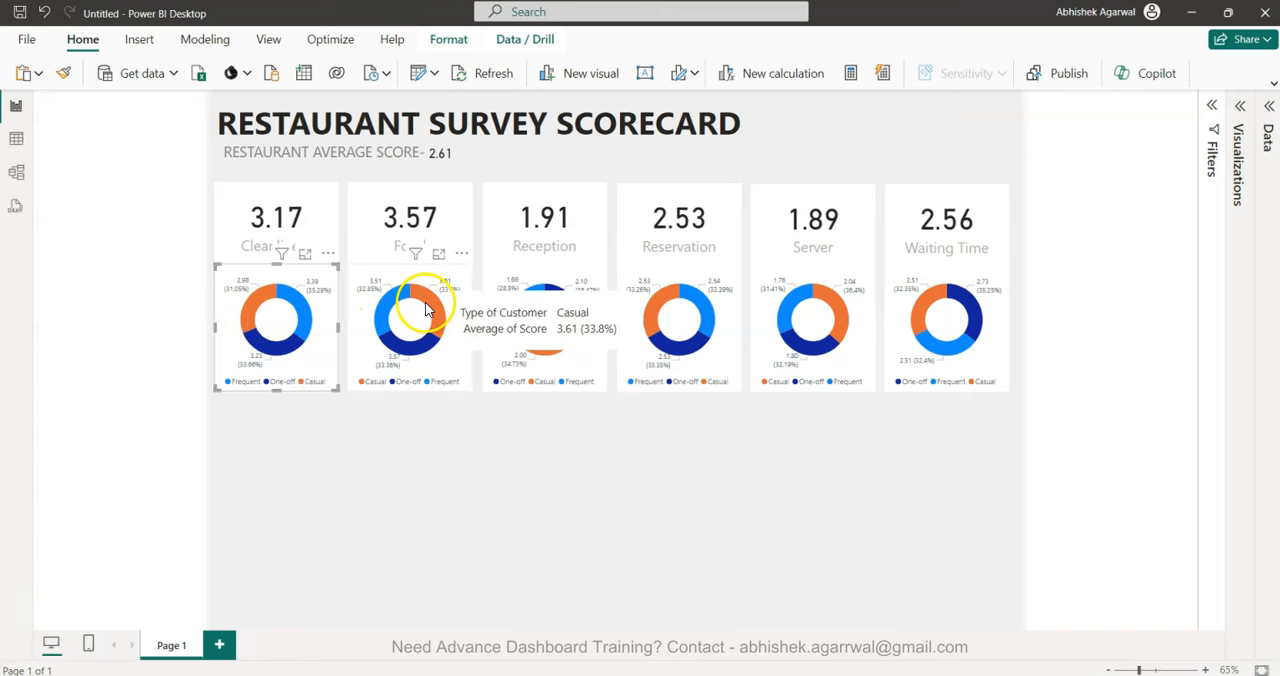
click(455, 476)
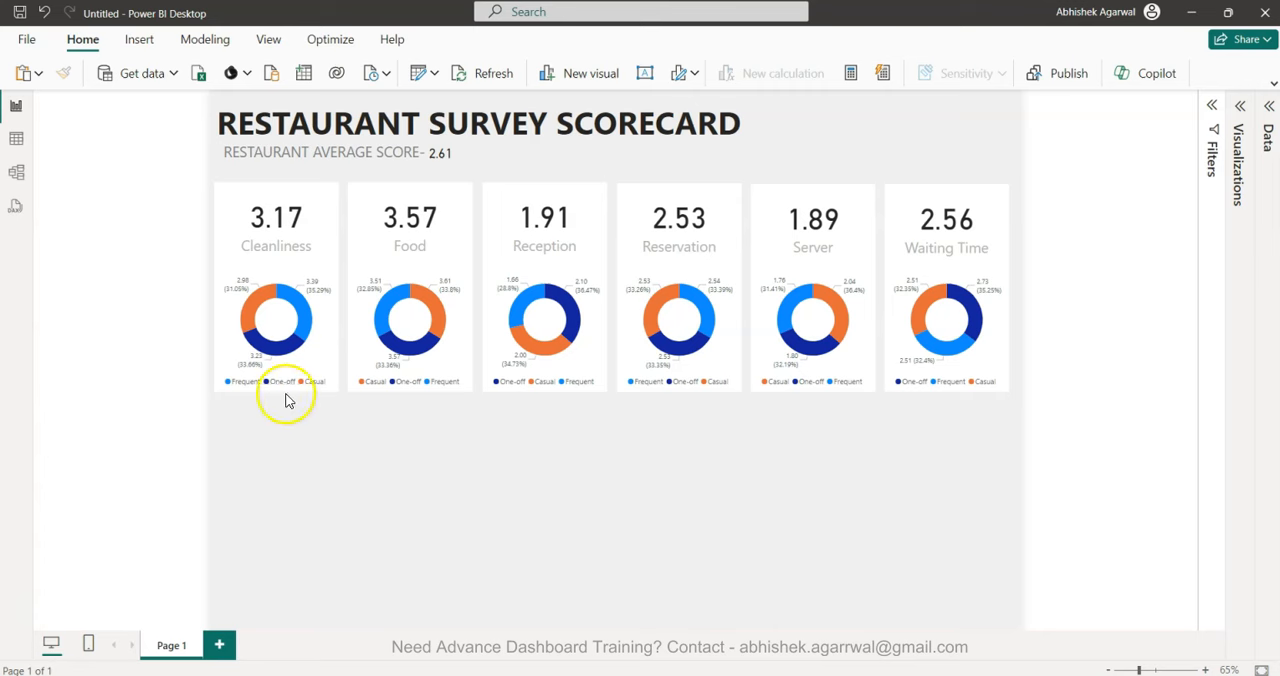
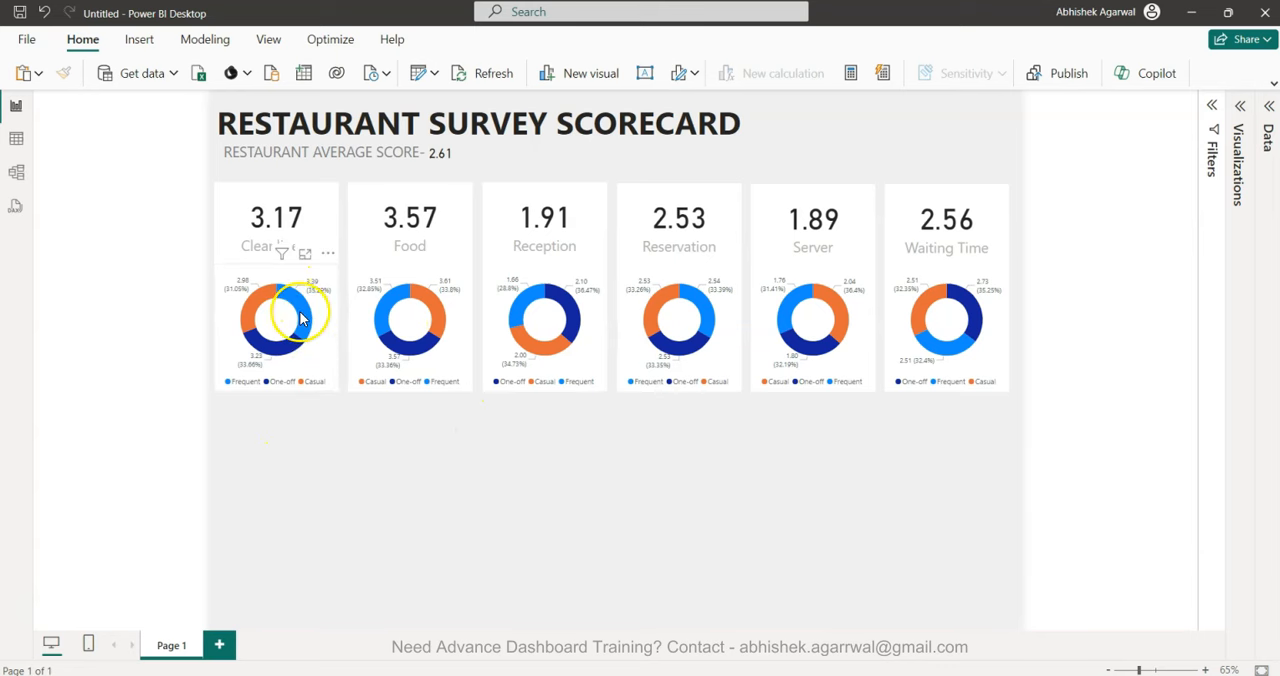
Sort the donut chart beneath the Cleanliness card by Type of Customer.
mouse_move(303, 320)
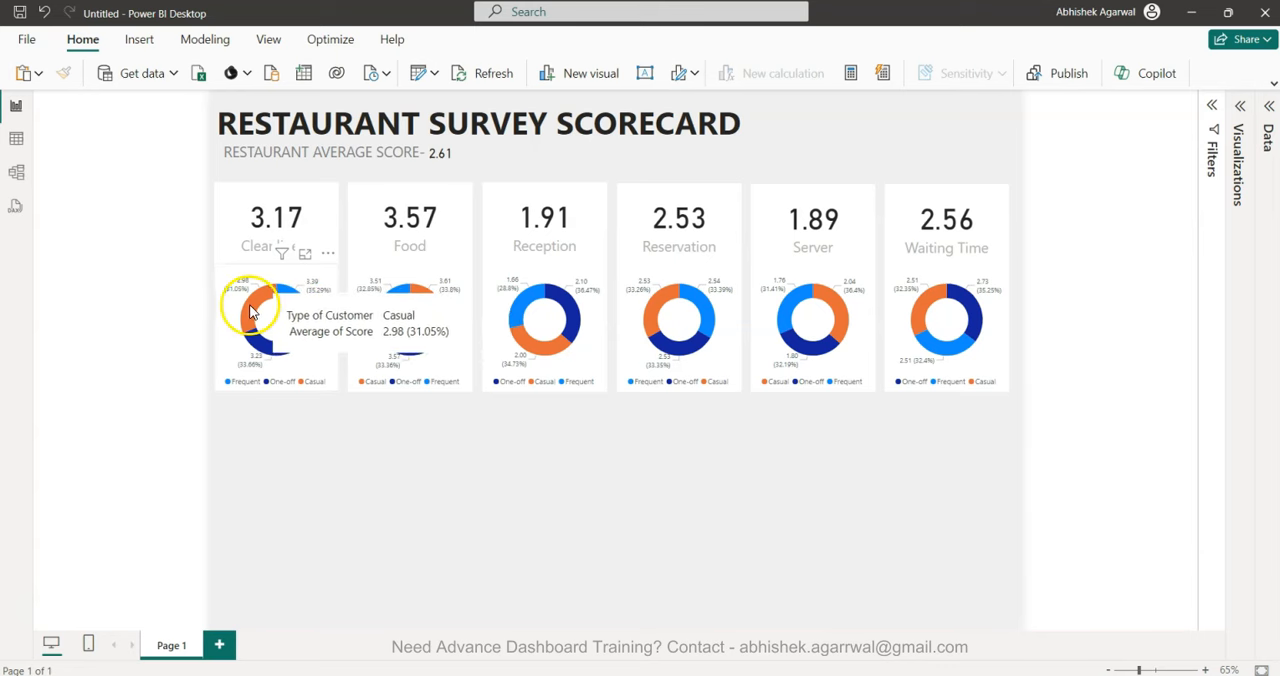
mouse_move(411, 322)
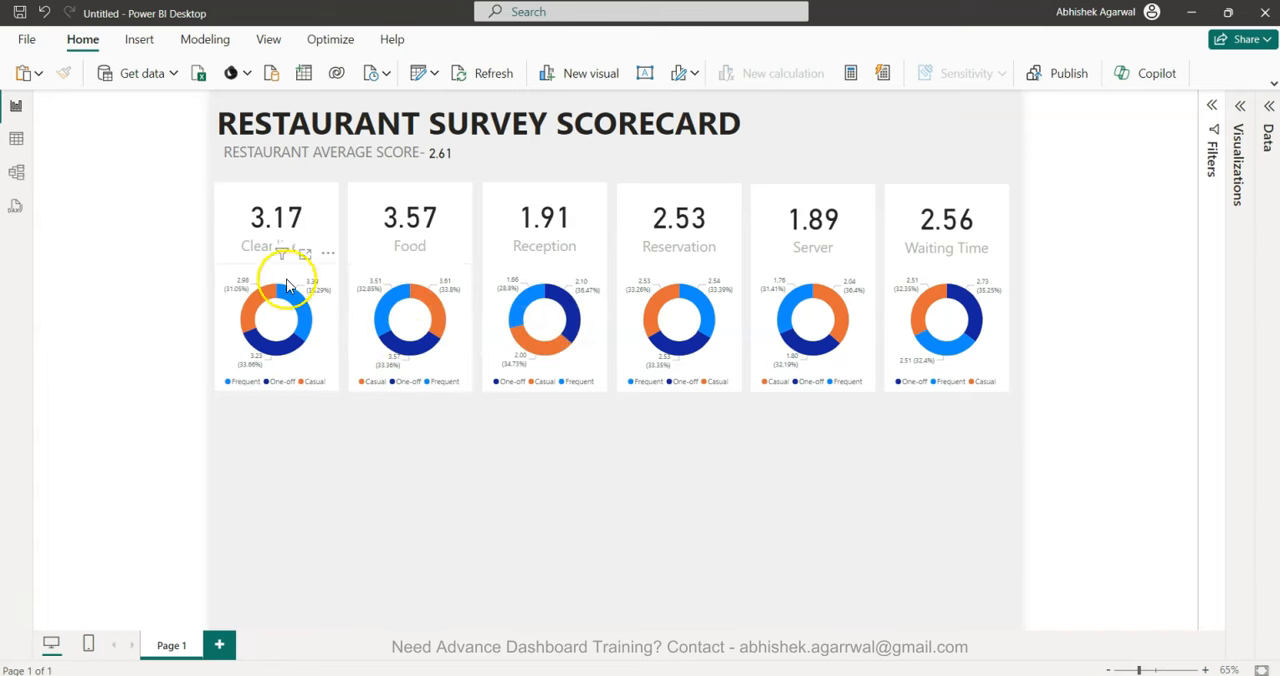
click(321, 328)
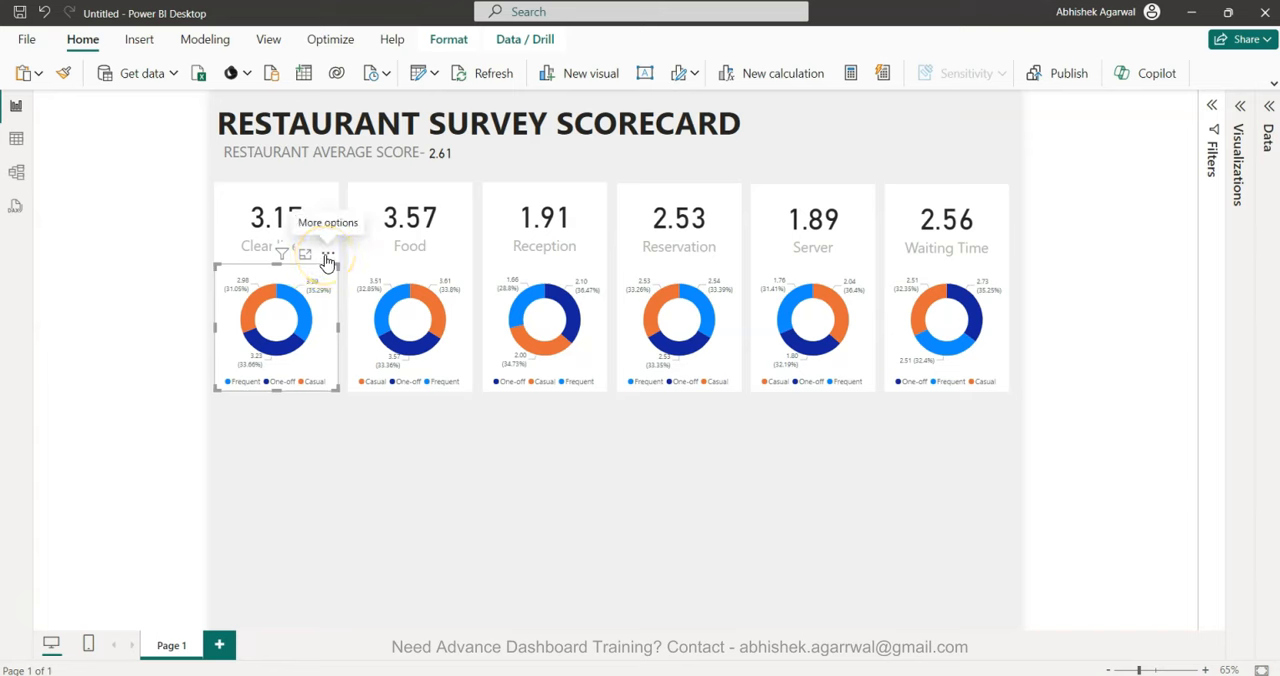
click(327, 255)
mouse_move(420, 376)
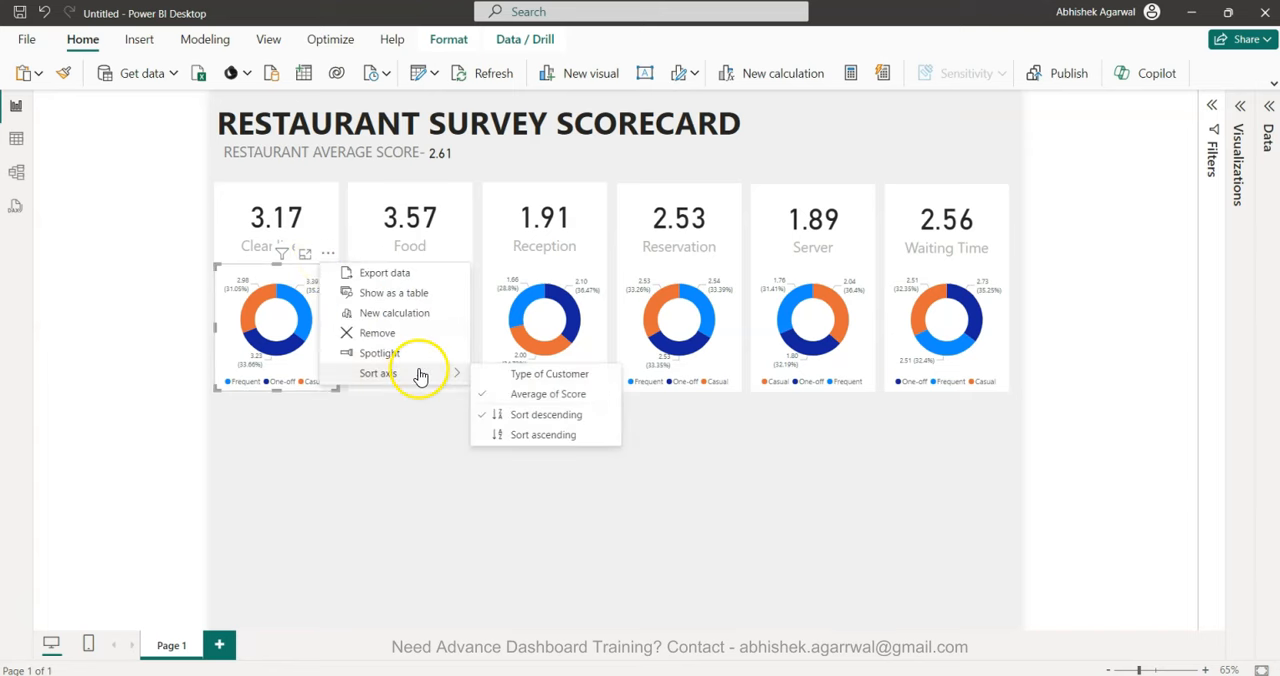
click(517, 380)
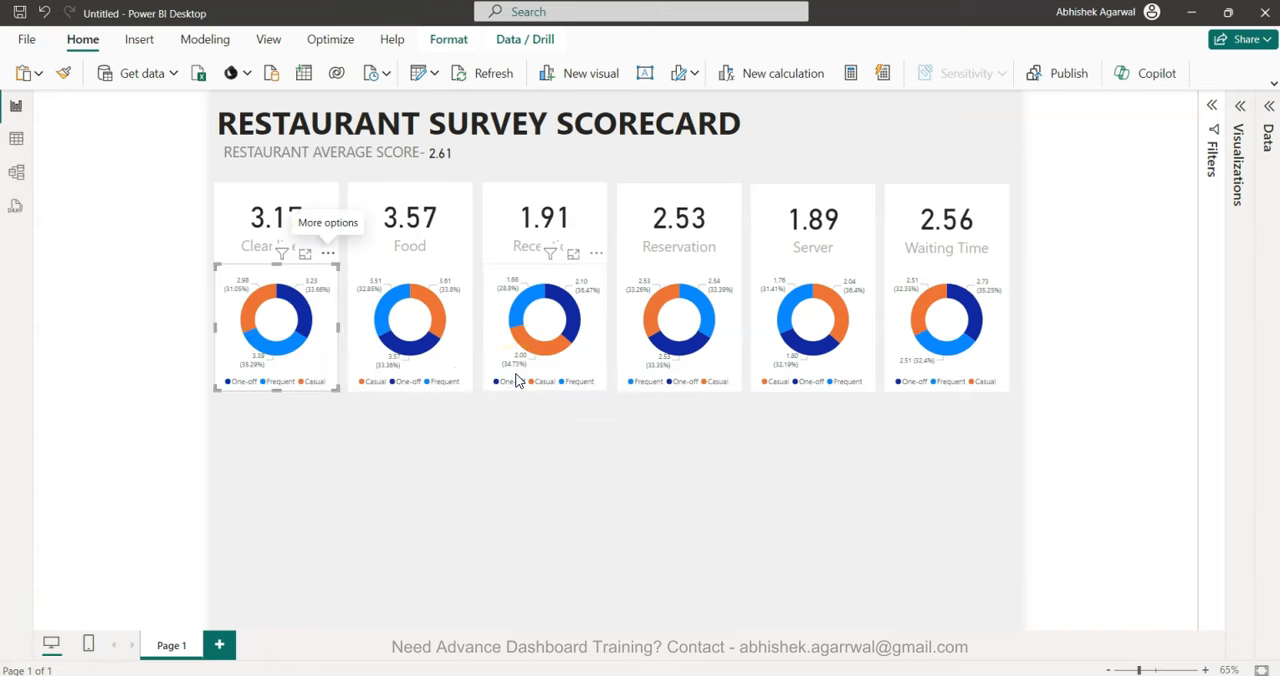
Sort the donut charts beneath the Food and Reception cards by Type of Customer.
mouse_move(449, 317)
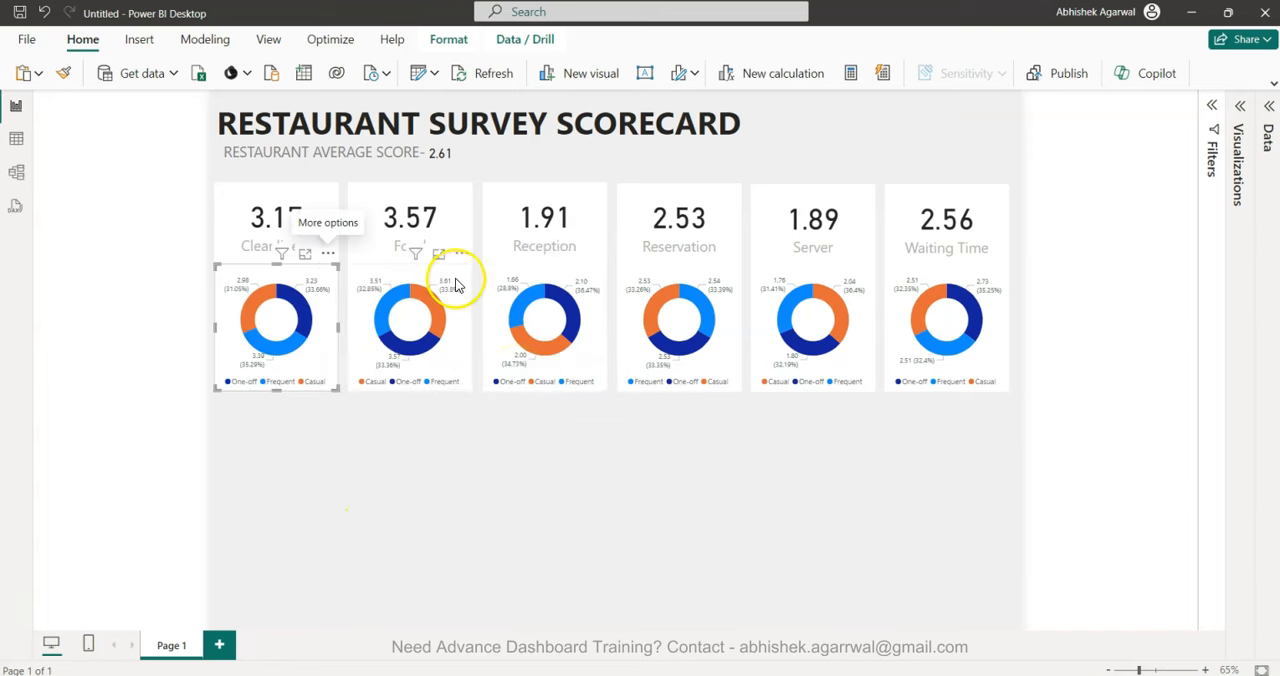
click(461, 253)
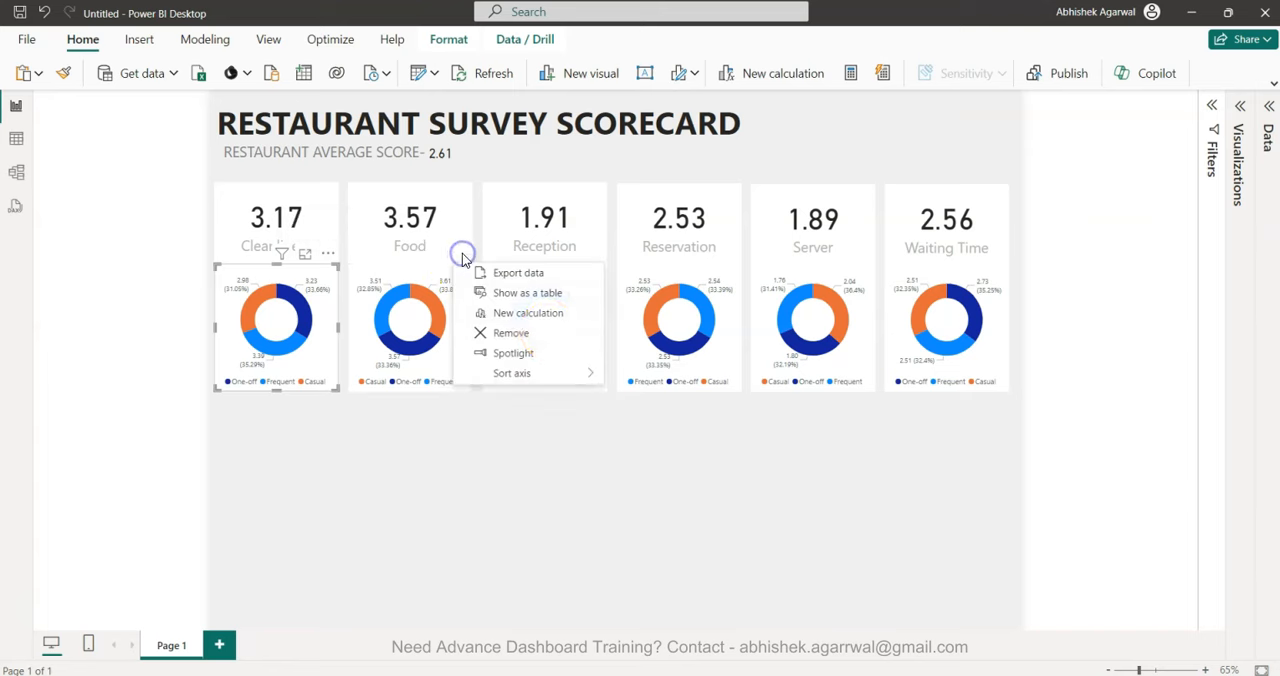
mouse_move(565, 373)
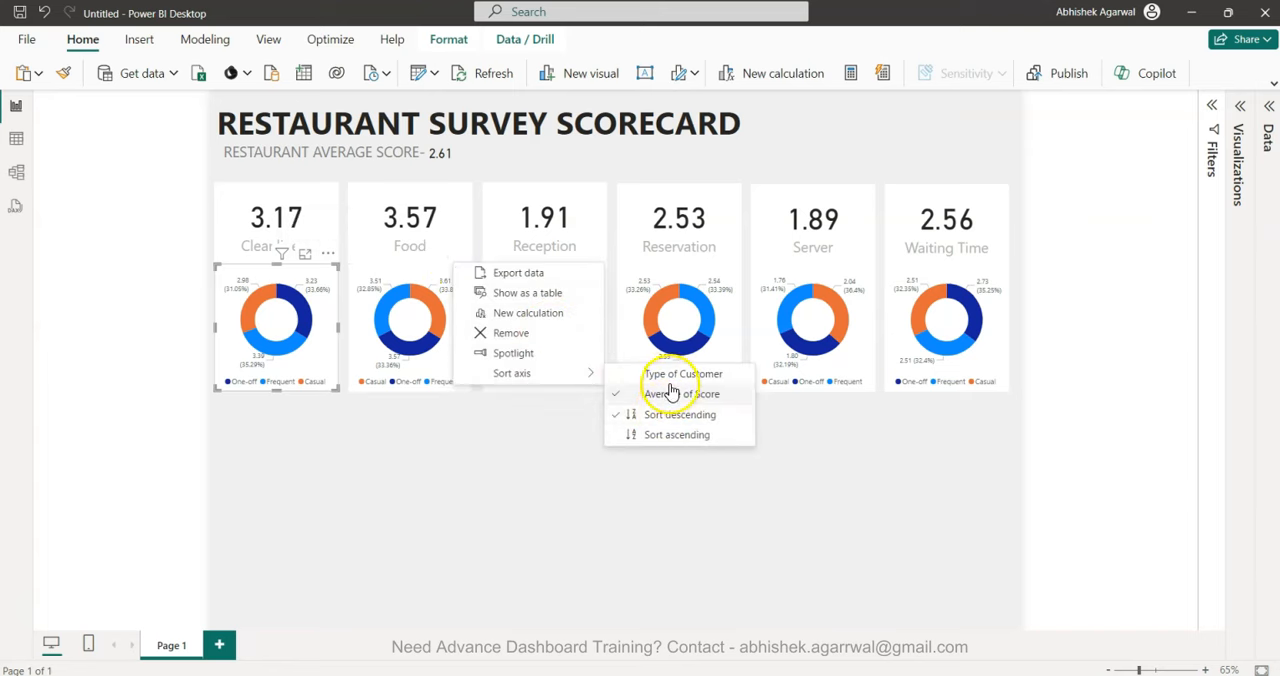
click(675, 373)
click(594, 280)
click(596, 256)
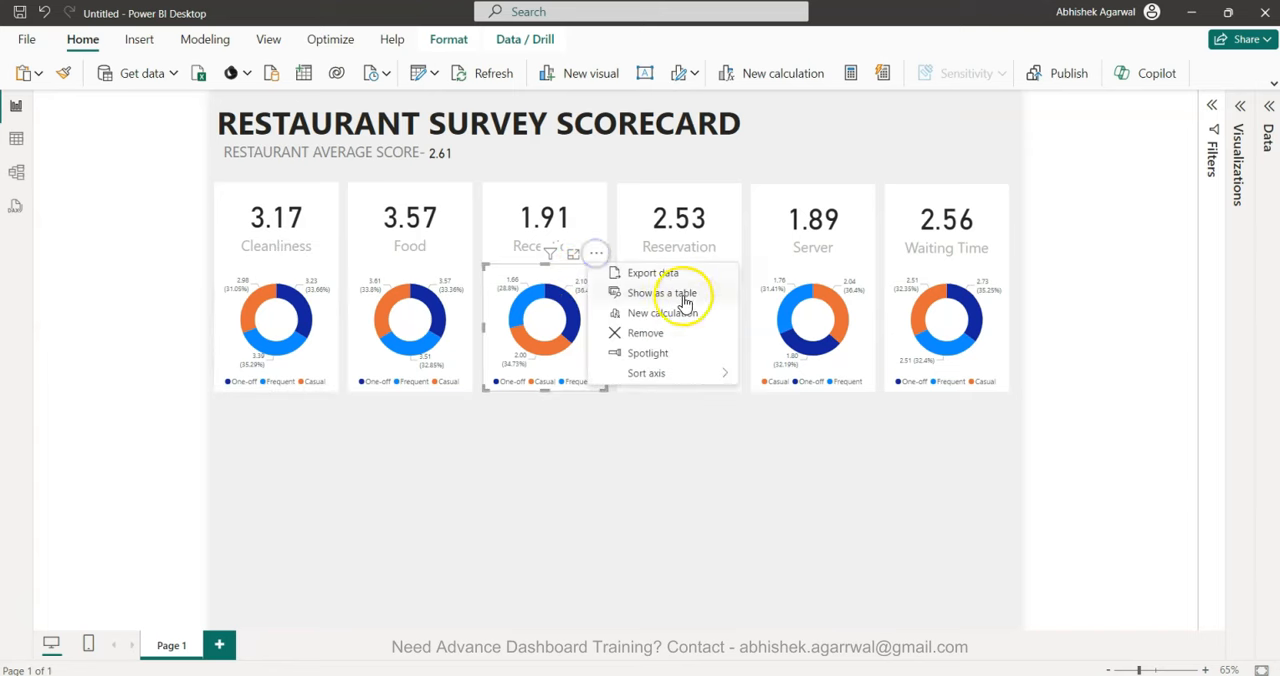
mouse_move(712, 377)
click(762, 373)
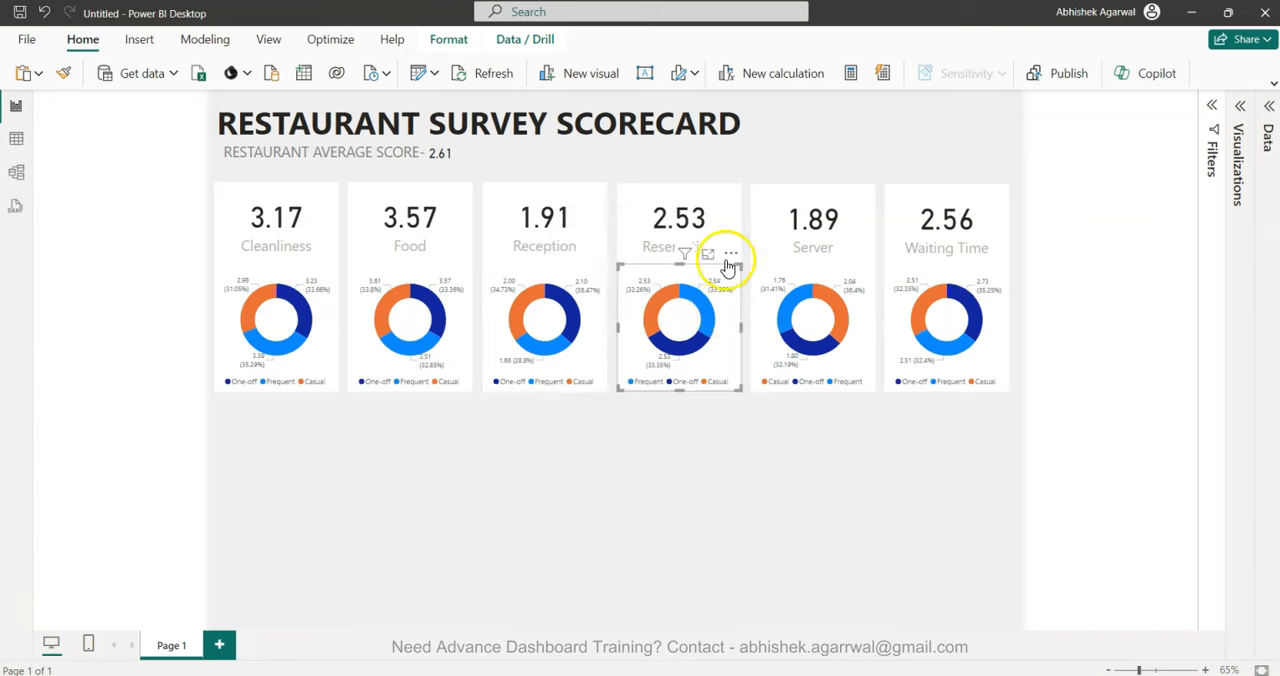
Sort the donut charts beneath the Reservation and Server cards by Type of Customer.
click(731, 253)
mouse_move(837, 379)
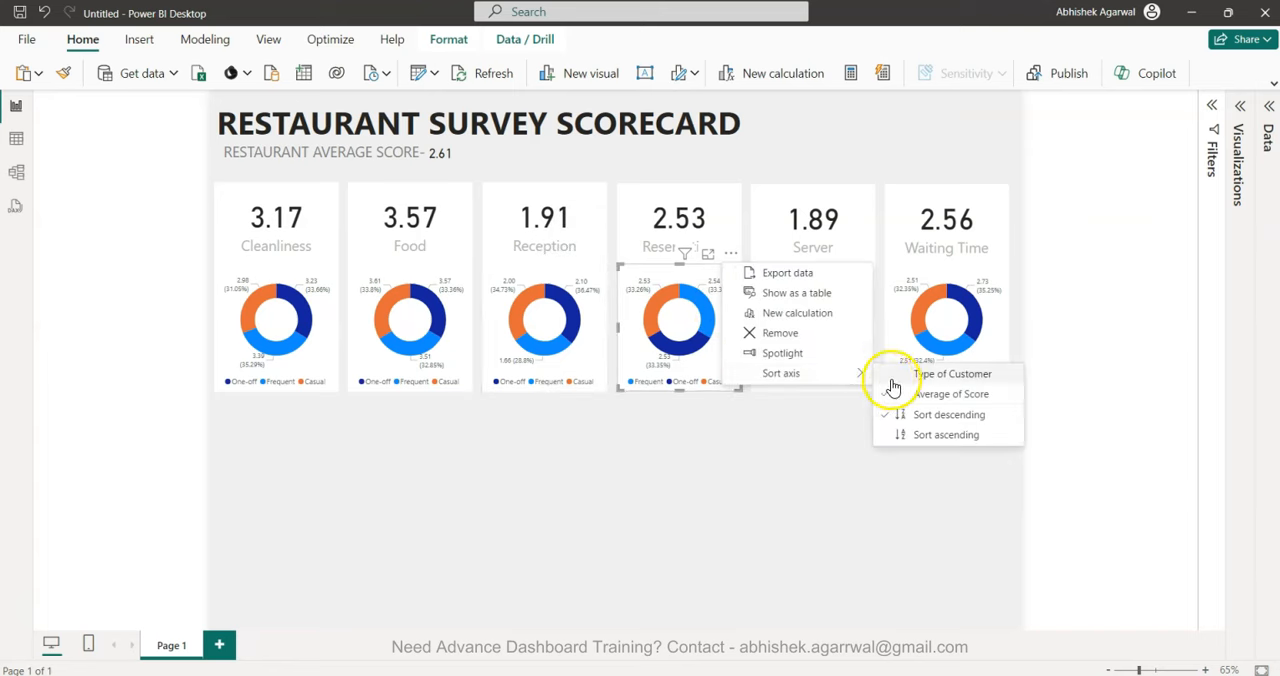
click(895, 372)
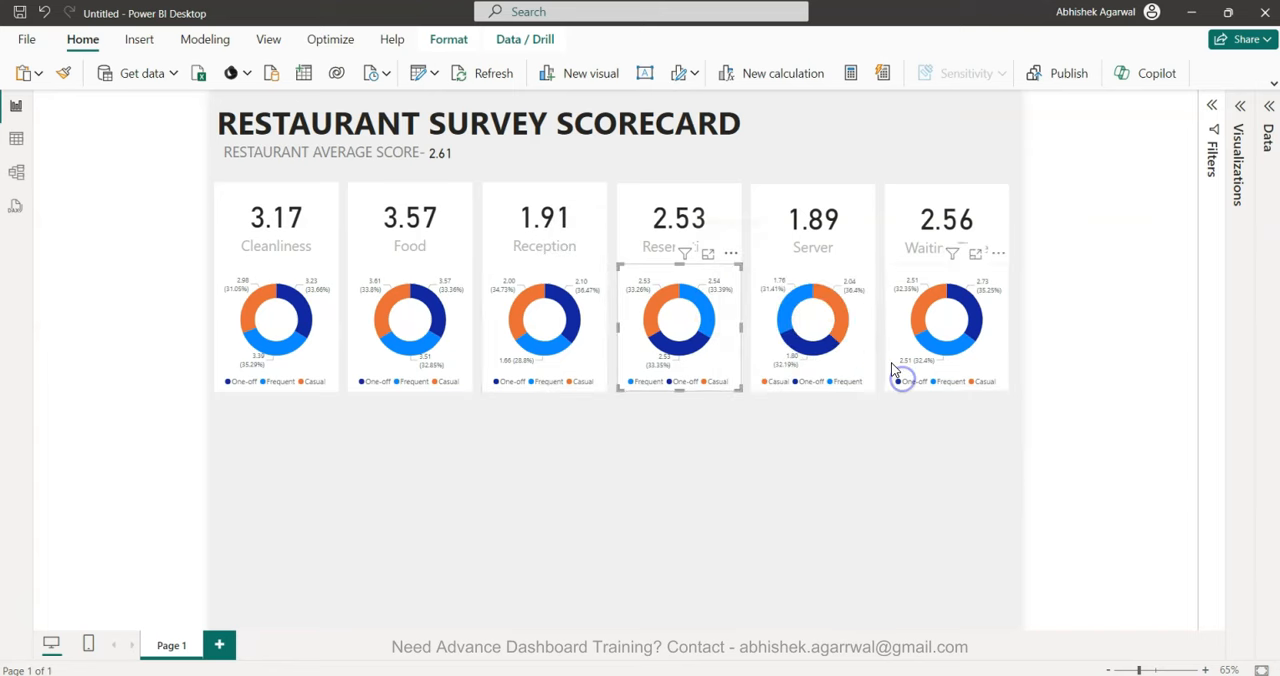
click(828, 275)
click(864, 254)
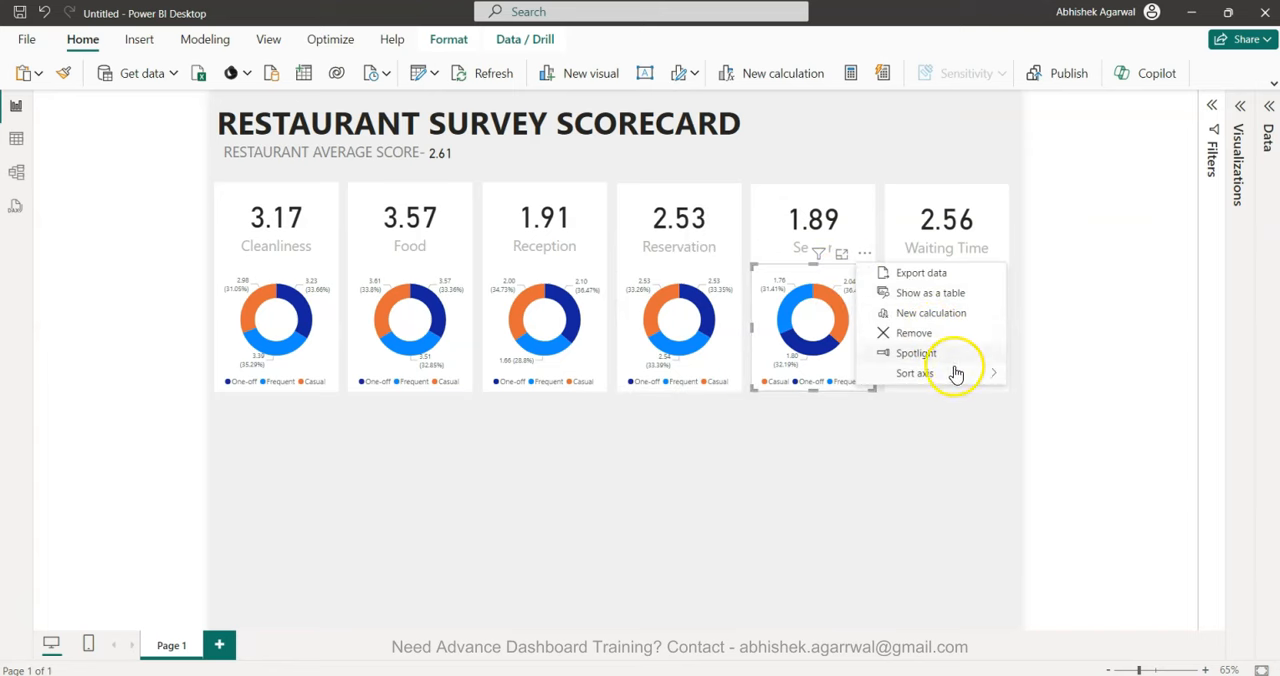
mouse_move(972, 373)
click(1024, 372)
Sort the donut chart beneath the Waiting Time card by Type of Customer and deselect it.
click(997, 325)
click(995, 254)
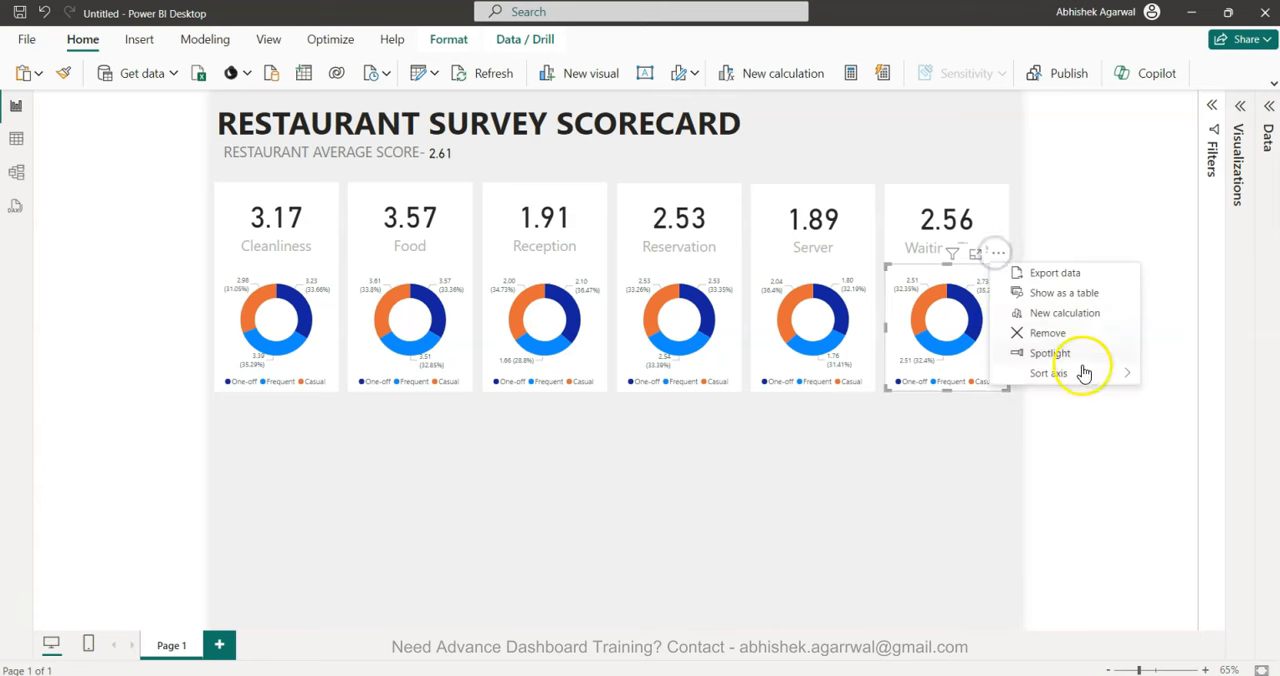
mouse_move(1082, 374)
click(956, 374)
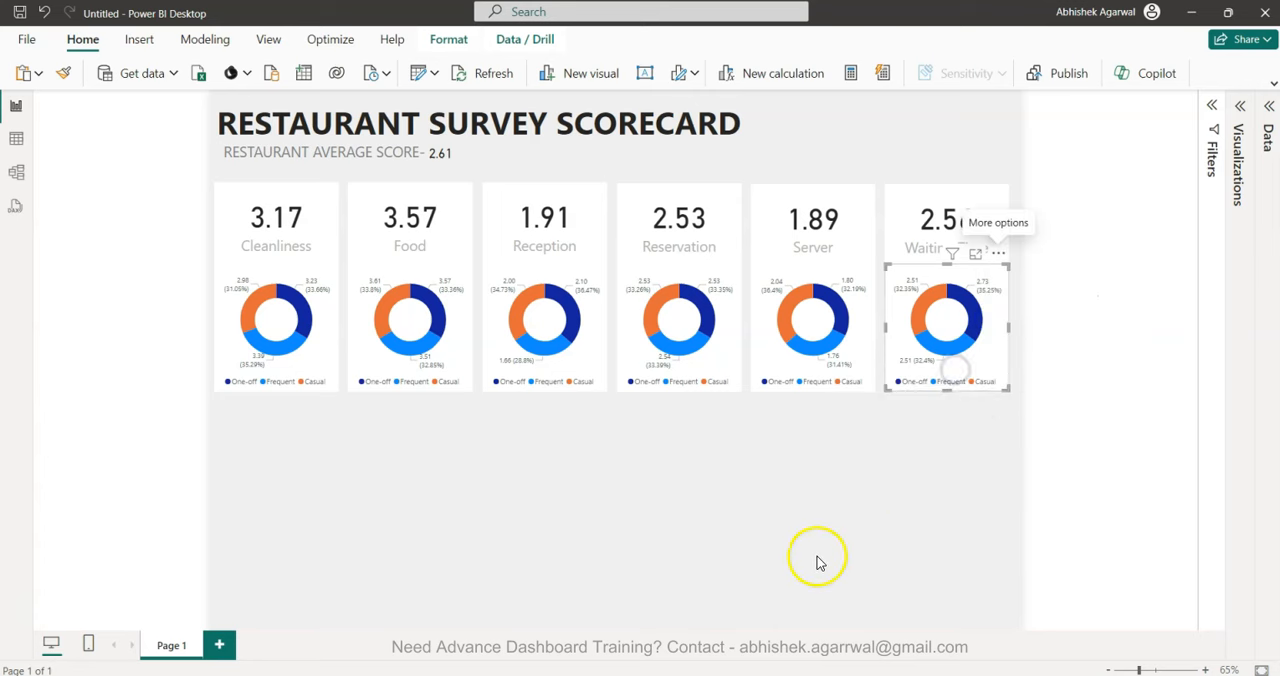
click(817, 559)
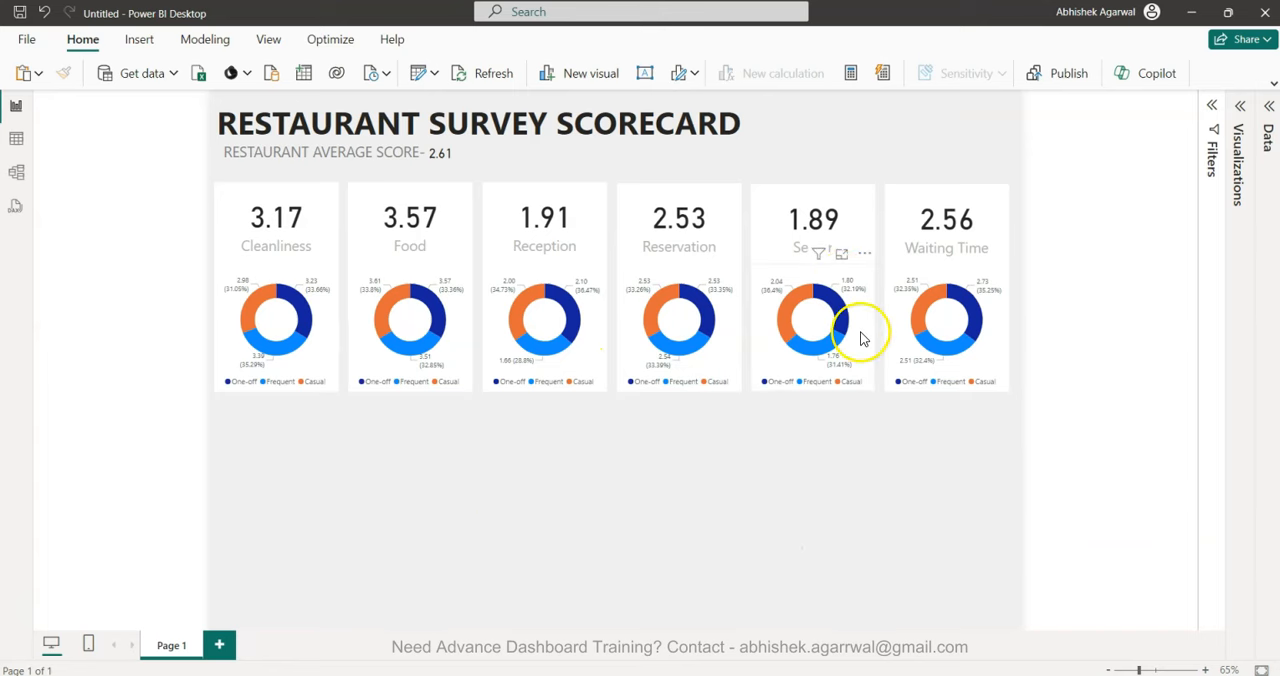
Select all six category cards with their donut charts and nudge them together slightly to the right to centre them on the page.
mouse_move(838, 308)
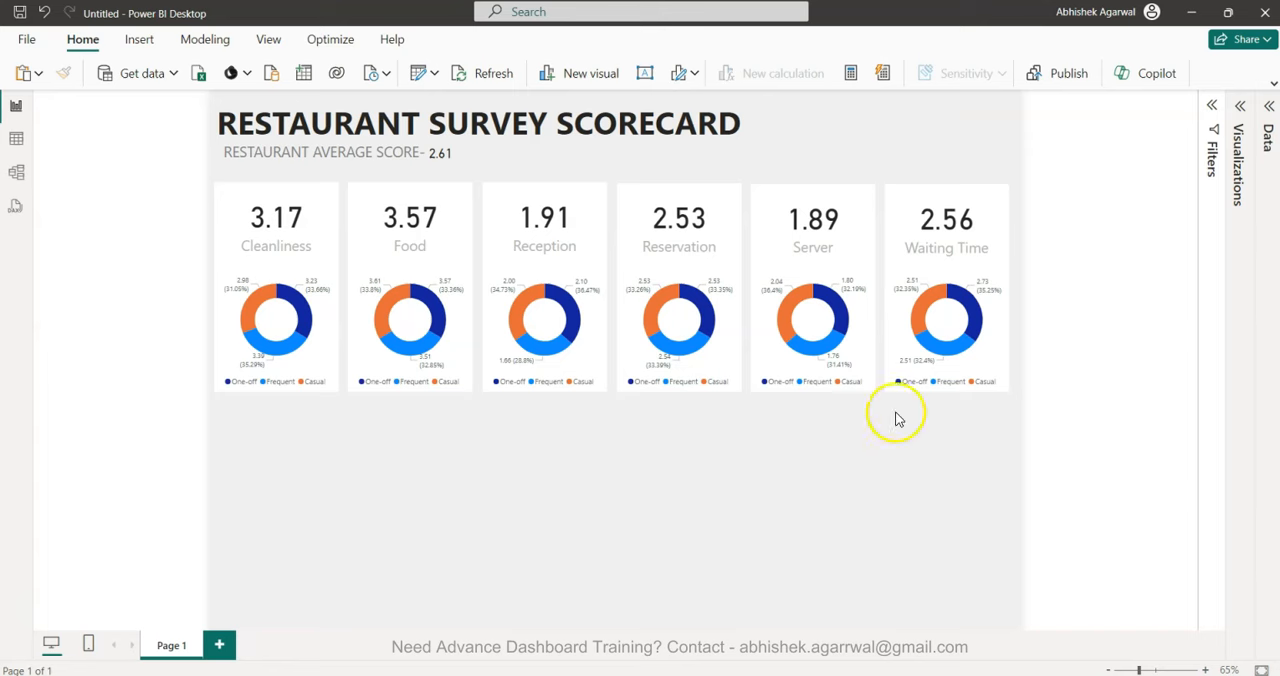
drag(1013, 170, 176, 495)
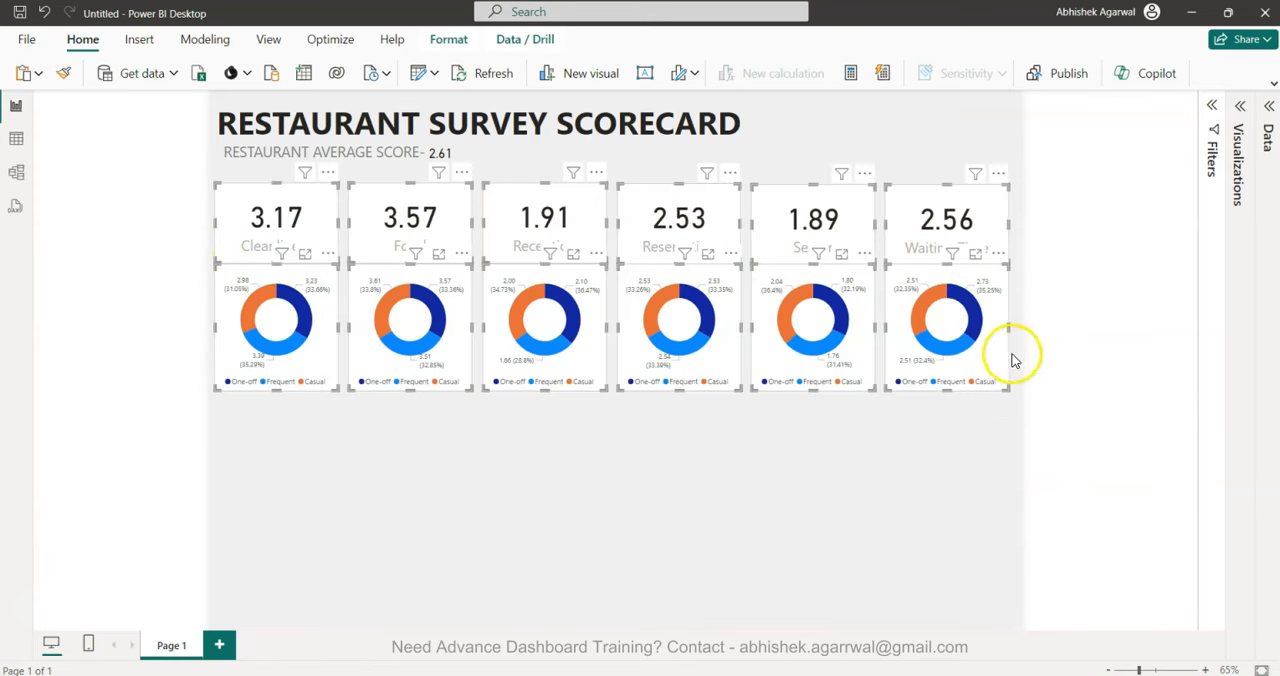
key(Right)
key(Right)
key(Right)
key(Right)
key(Right)
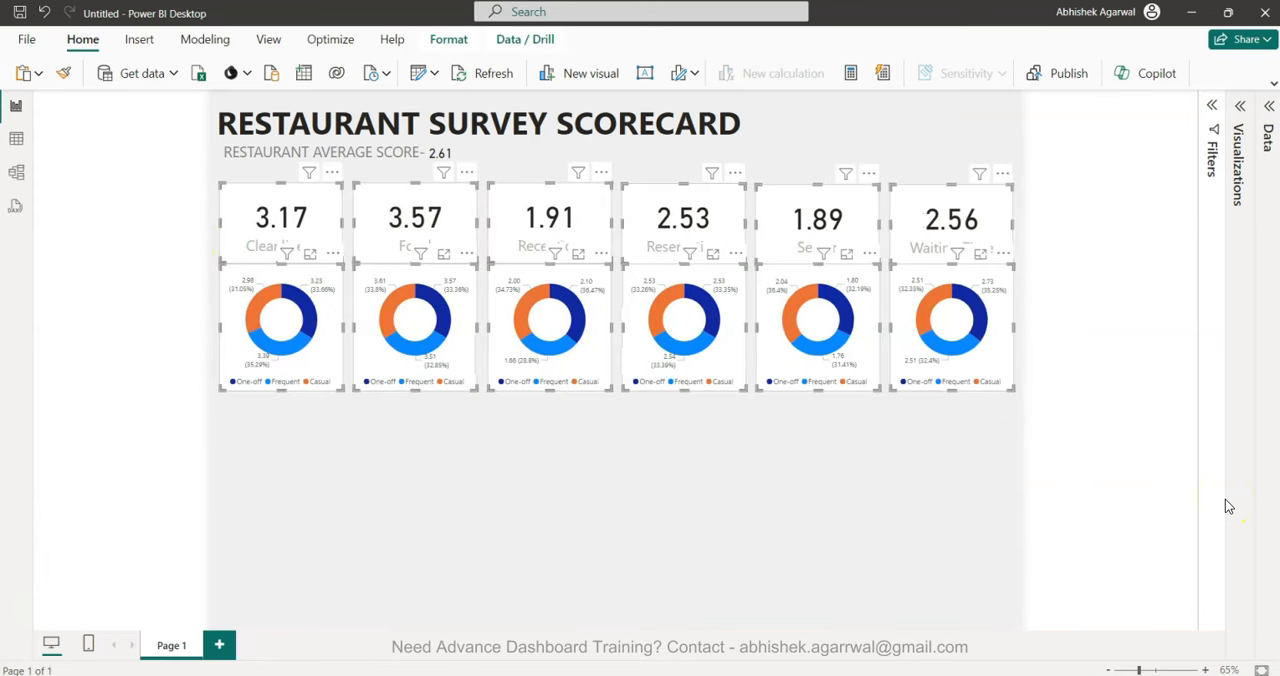
key(Left)
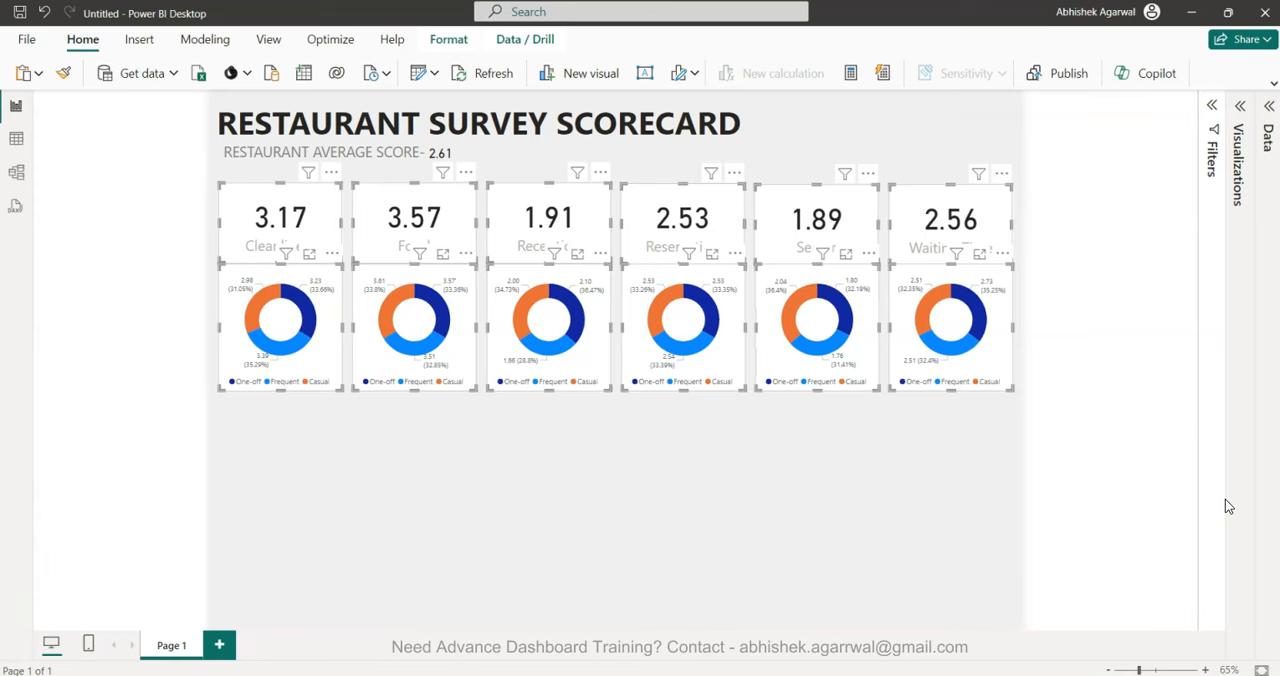
click(995, 494)
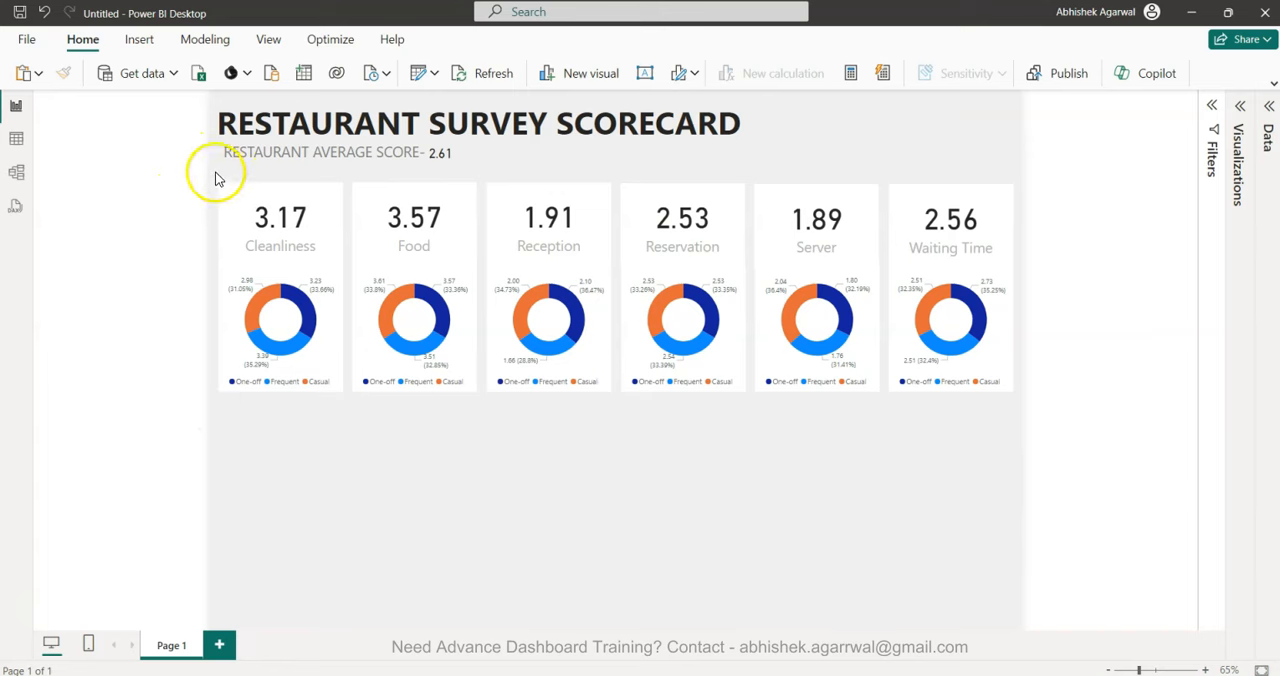
drag(213, 171, 1157, 460)
click(829, 563)
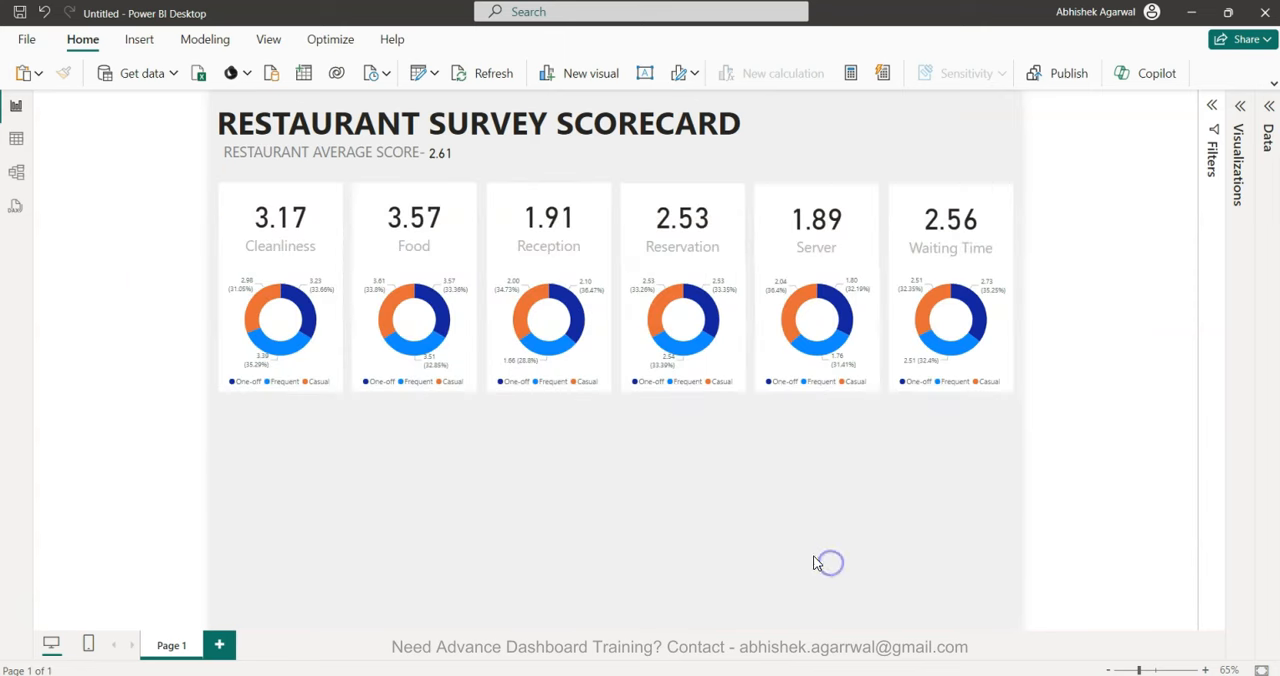
click(20, 14)
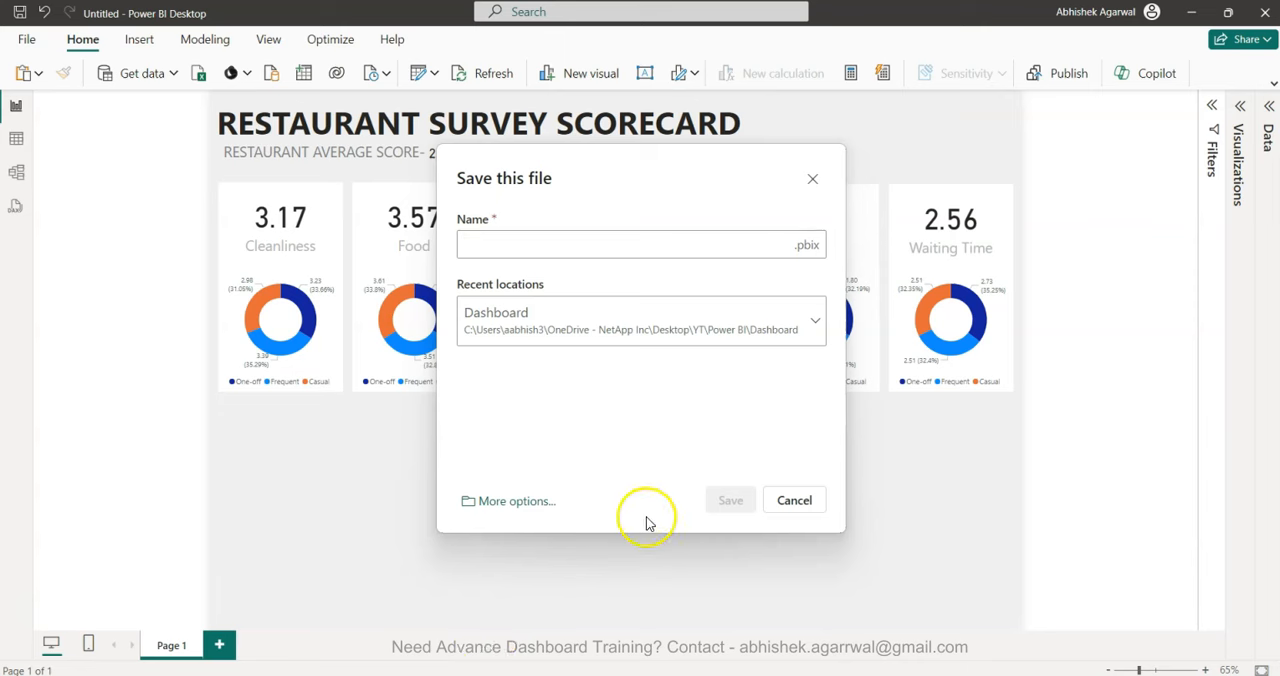
click(792, 502)
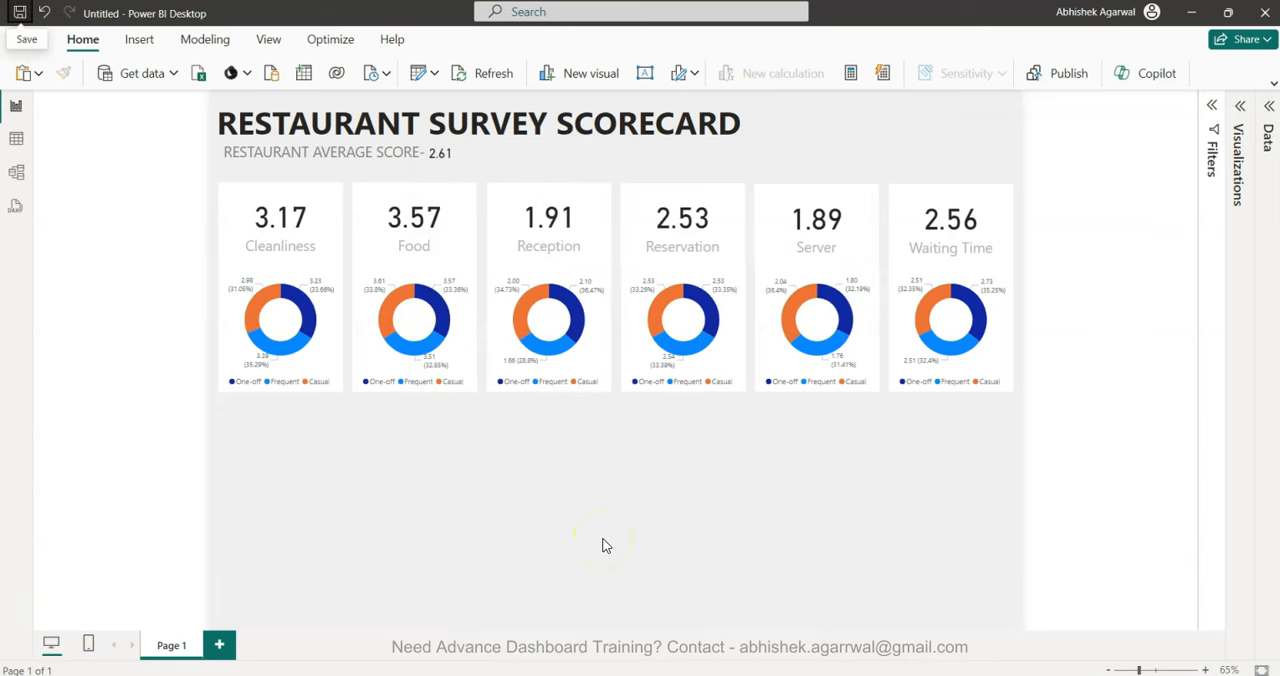
Duplicate the Cleanliness donut chart and place the copy directly beneath it, aligned to its edges with a small gap.
click(322, 362)
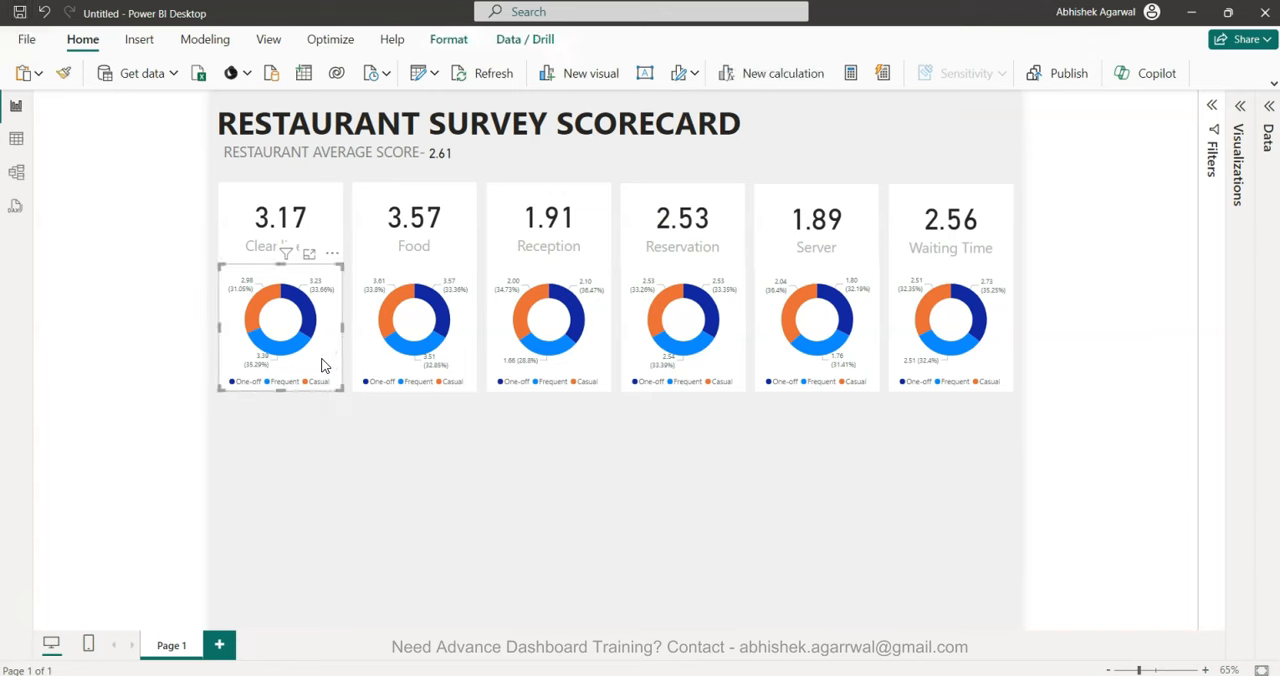
key(ctrl+v)
drag(322, 365, 316, 492)
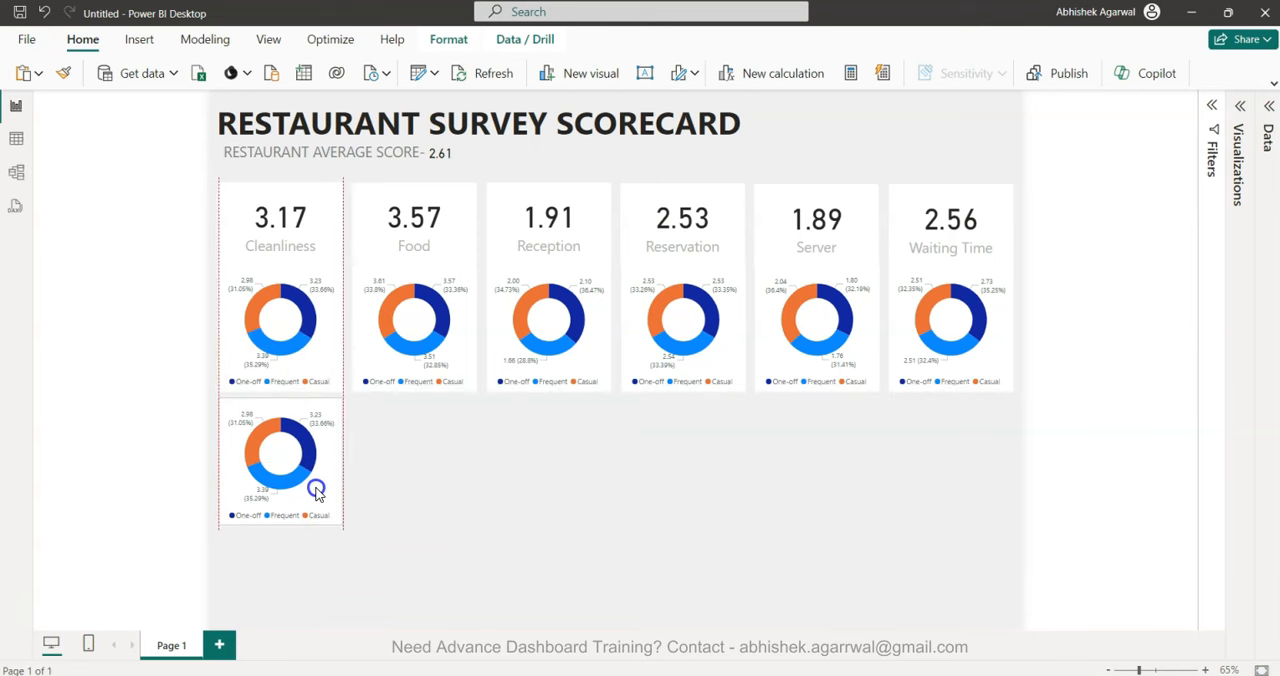
key(Down)
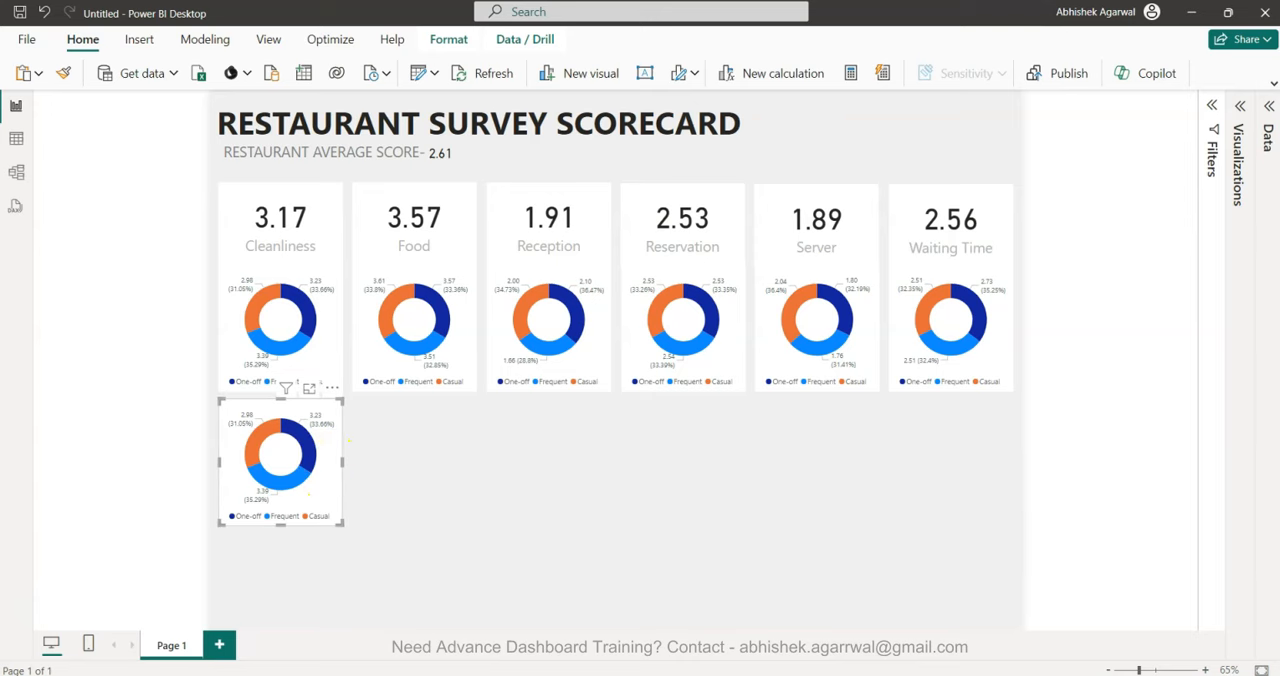
Convert the copied Cleanliness donut chart to a clustered bar chart and remove Type of Customer from its Y-axis.
click(1240, 107)
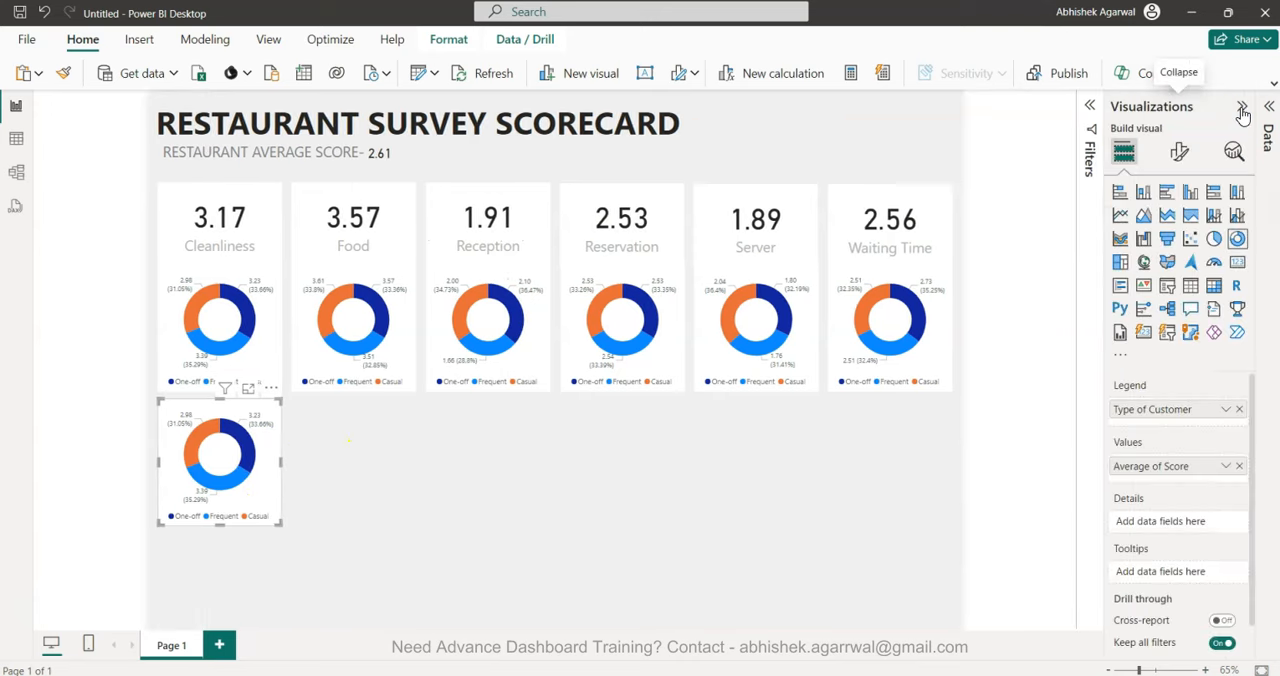
click(1166, 196)
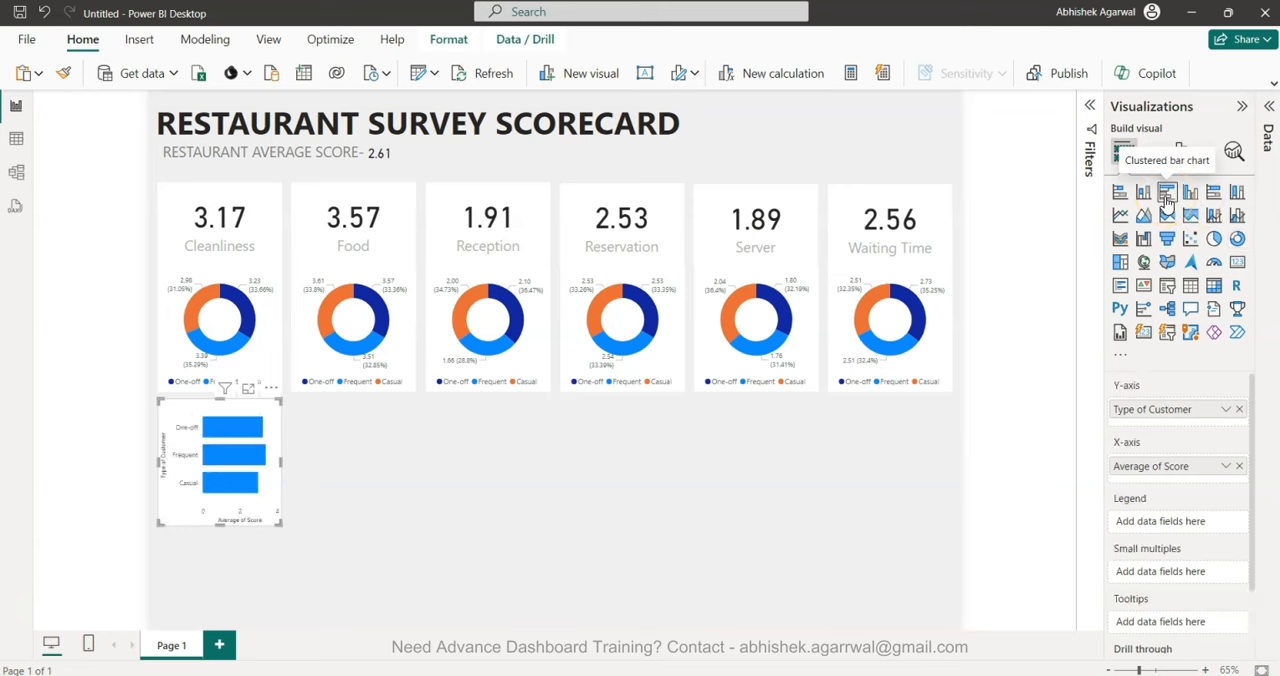
click(1268, 135)
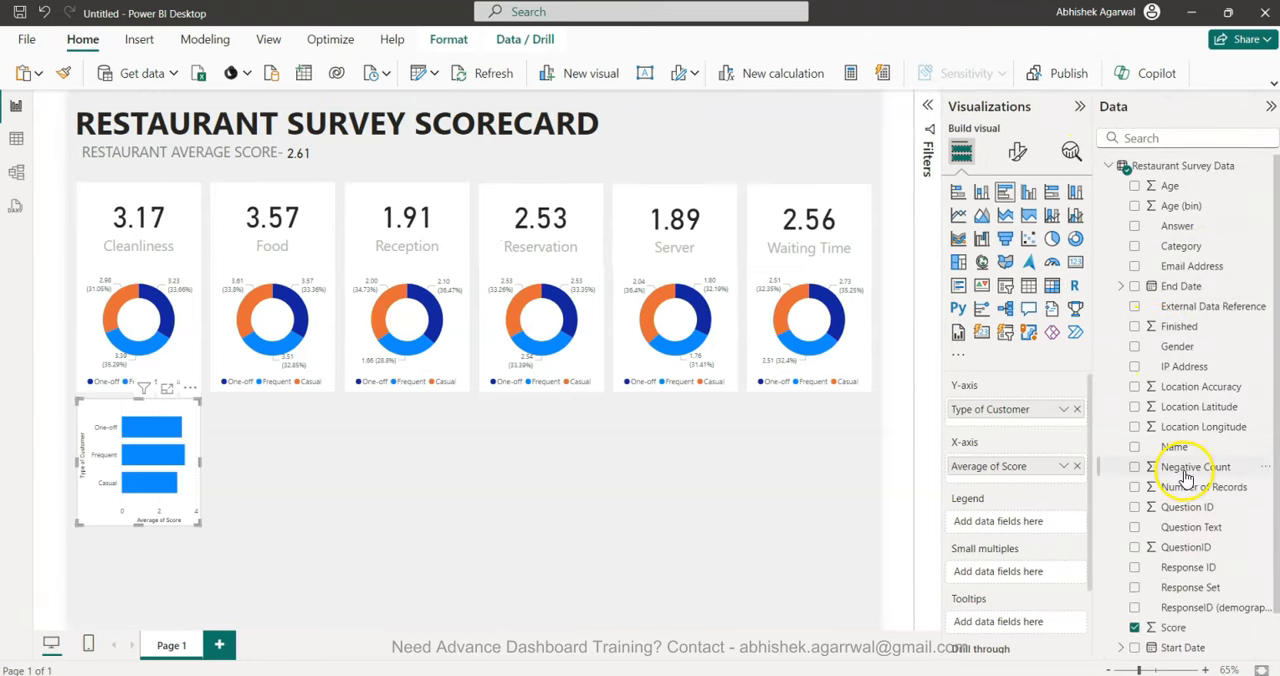
drag(1148, 475, 1030, 428)
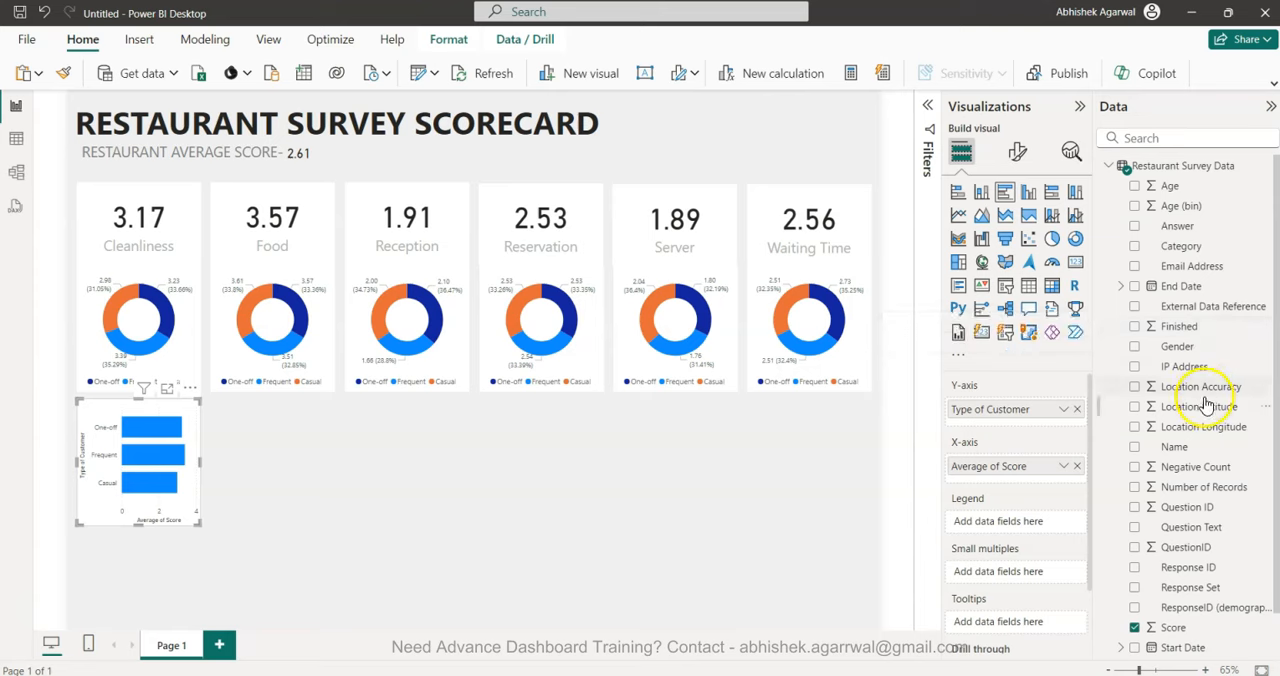
scroll(1205, 460, down, 1)
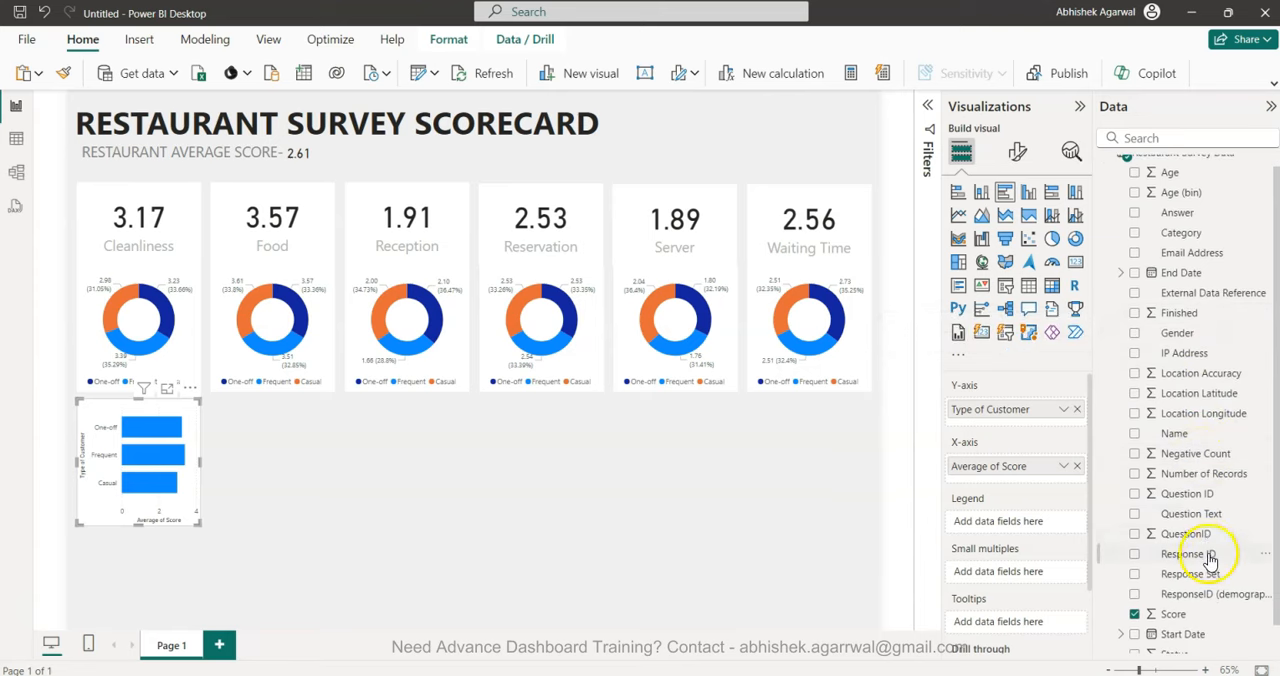
scroll(1211, 560, down, 2)
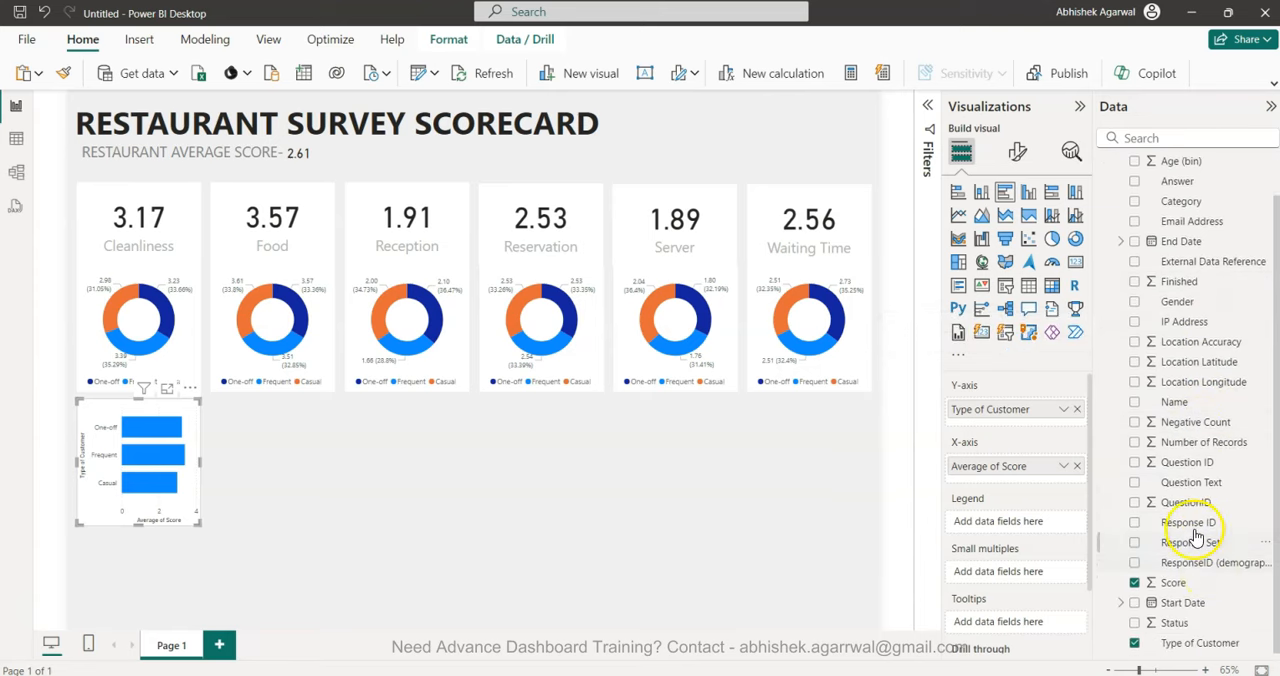
scroll(1195, 525, up, 3)
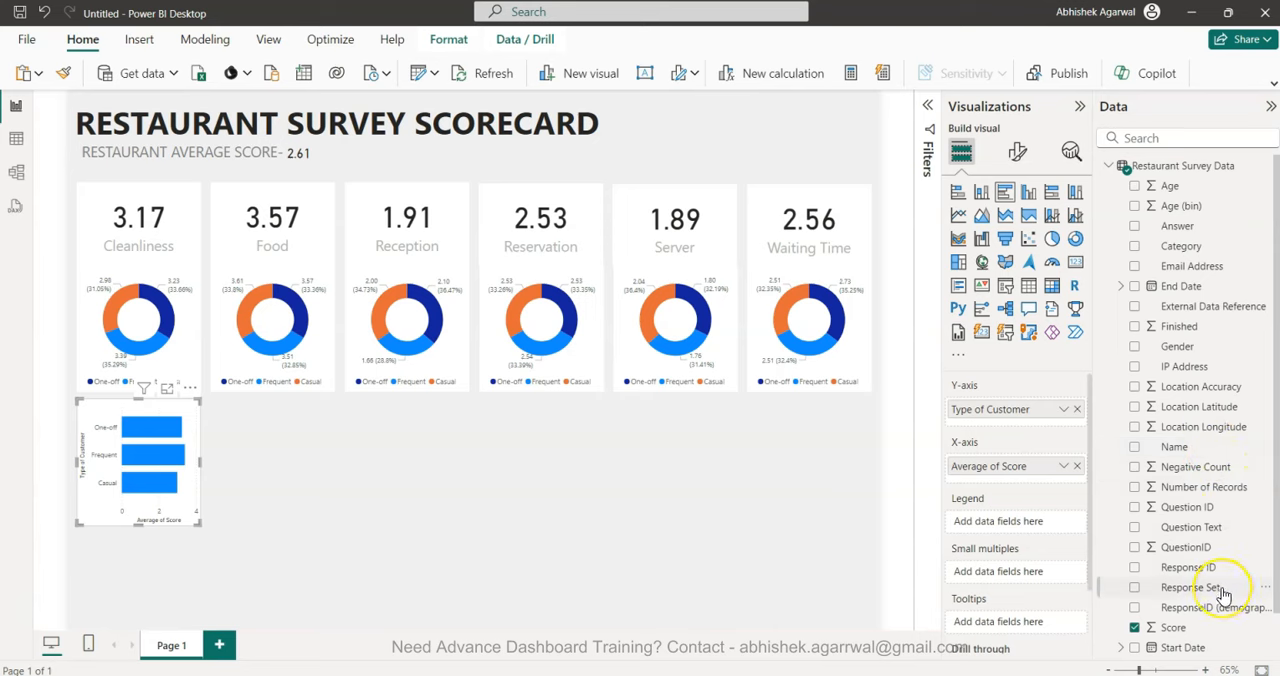
click(1077, 409)
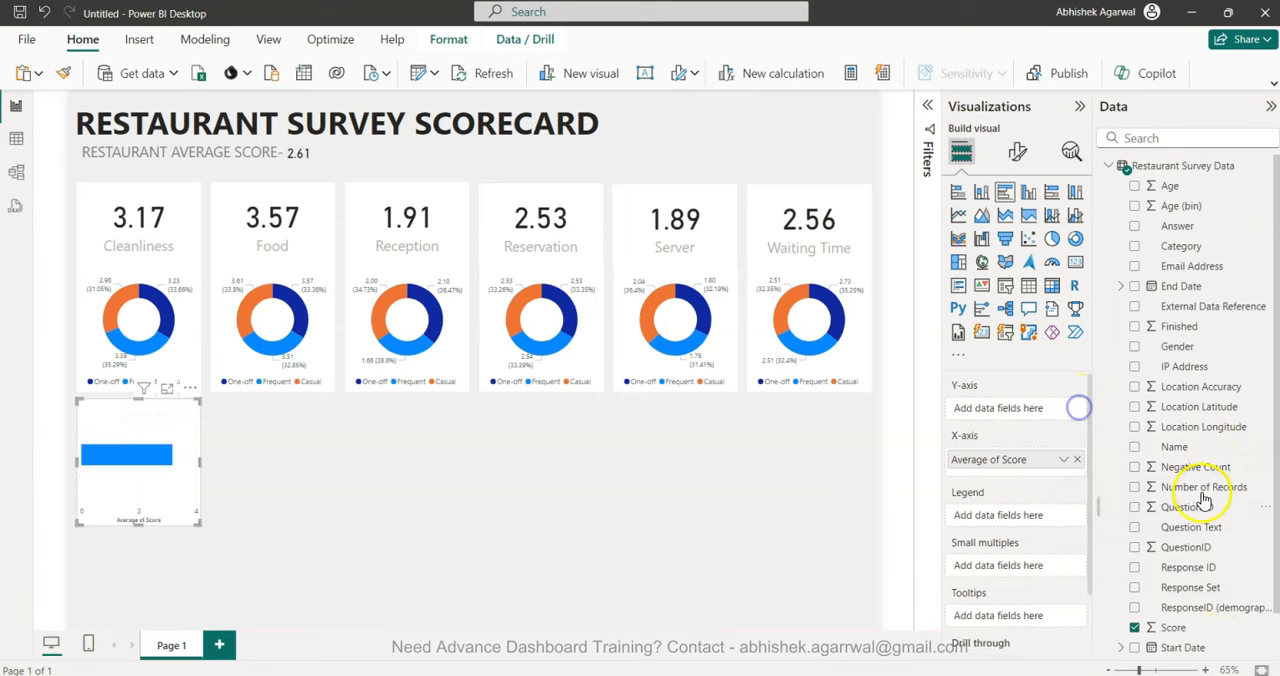
Try Response Set as the Y-axis field of the Cleanliness bar chart and remove it again.
drag(1223, 583, 1040, 409)
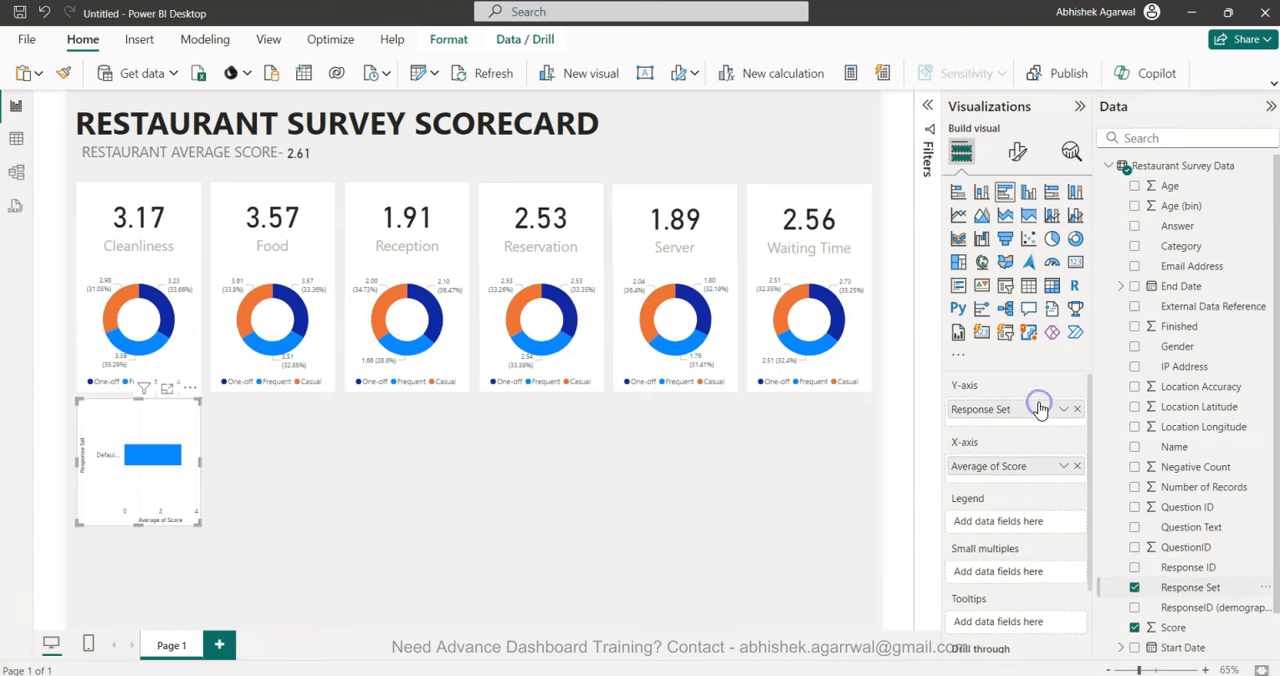
click(1077, 409)
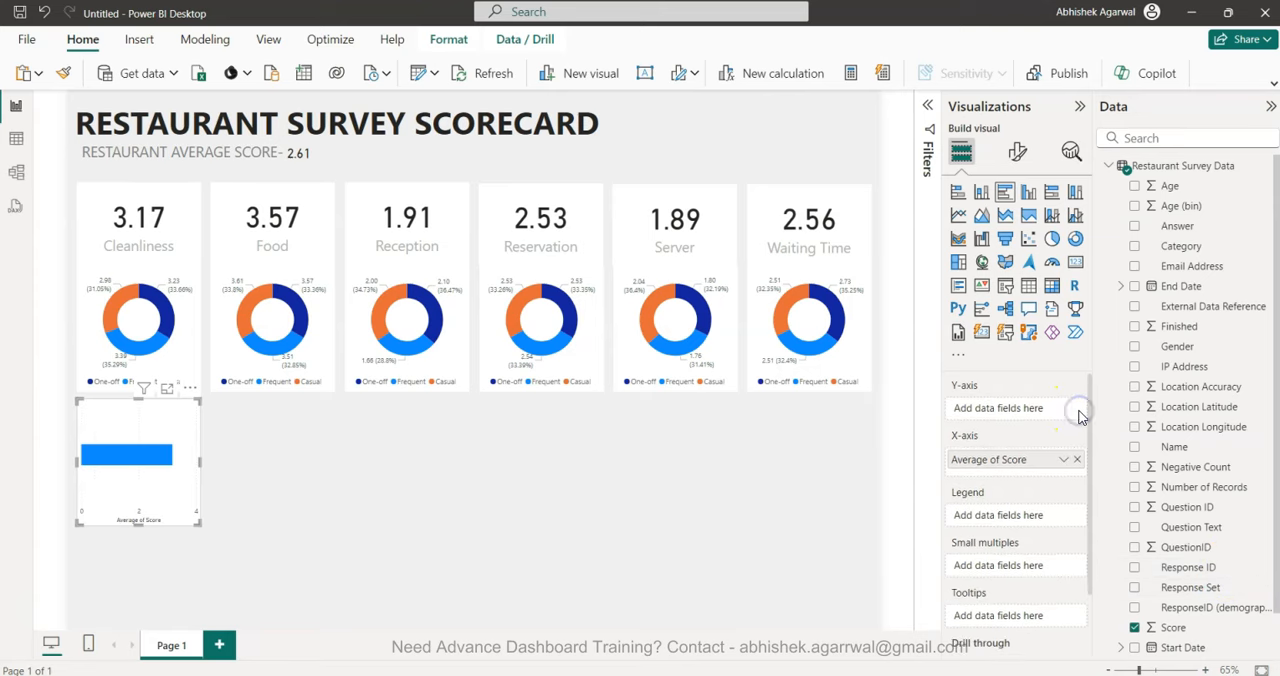
Switch to the Restaurant Survey Data spreadsheet in Google Sheets and examine its columns to find the field holding the satisfaction responses.
mouse_move(909, 629)
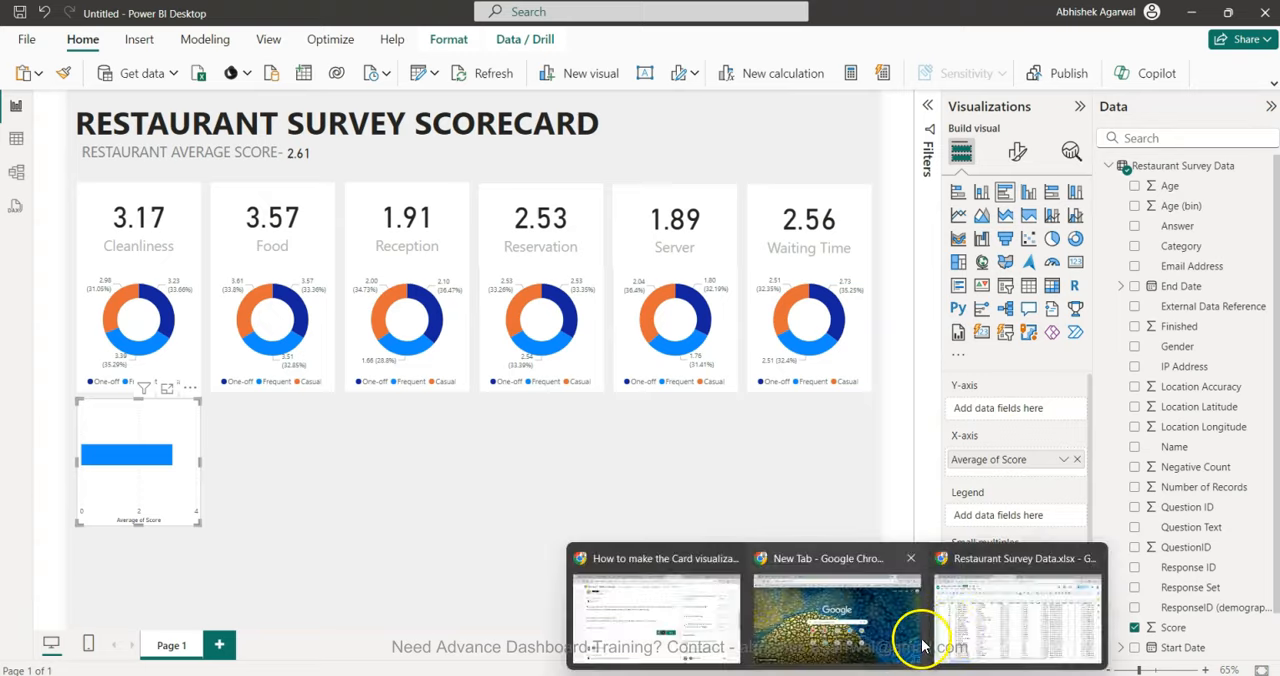
click(995, 617)
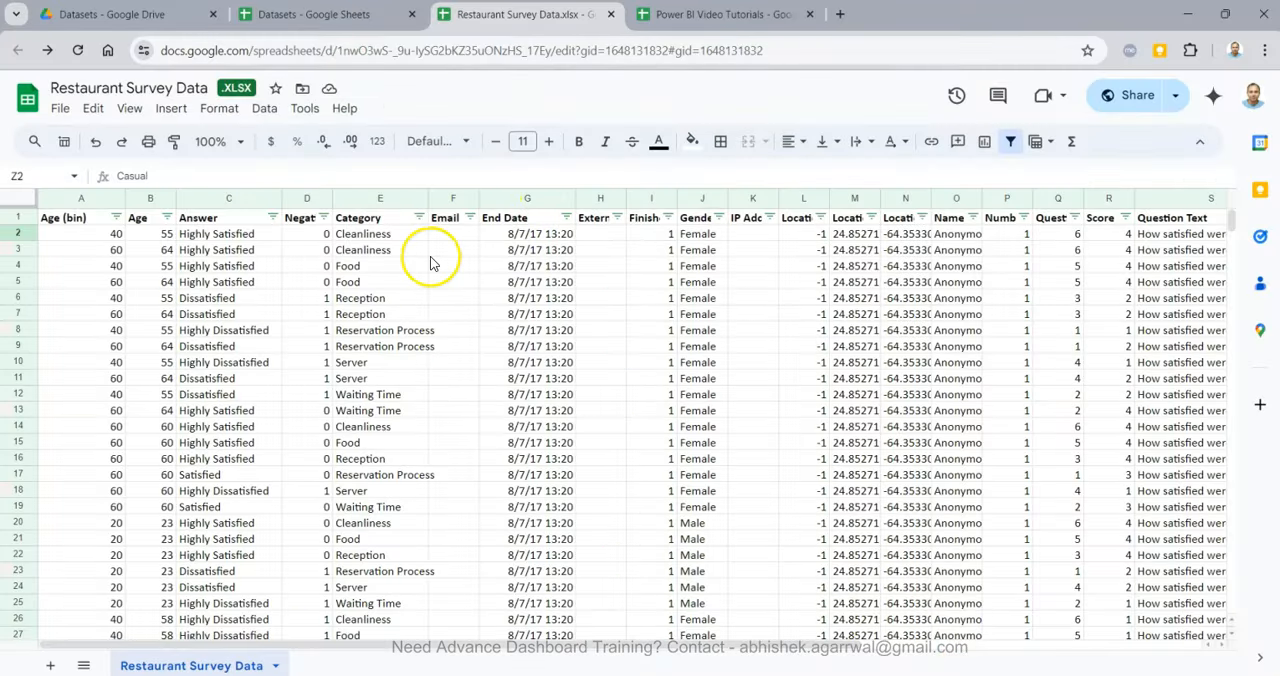
click(505, 281)
key(Right)
key(Right)
key(Up)
key(Up)
key(Up)
key(Up)
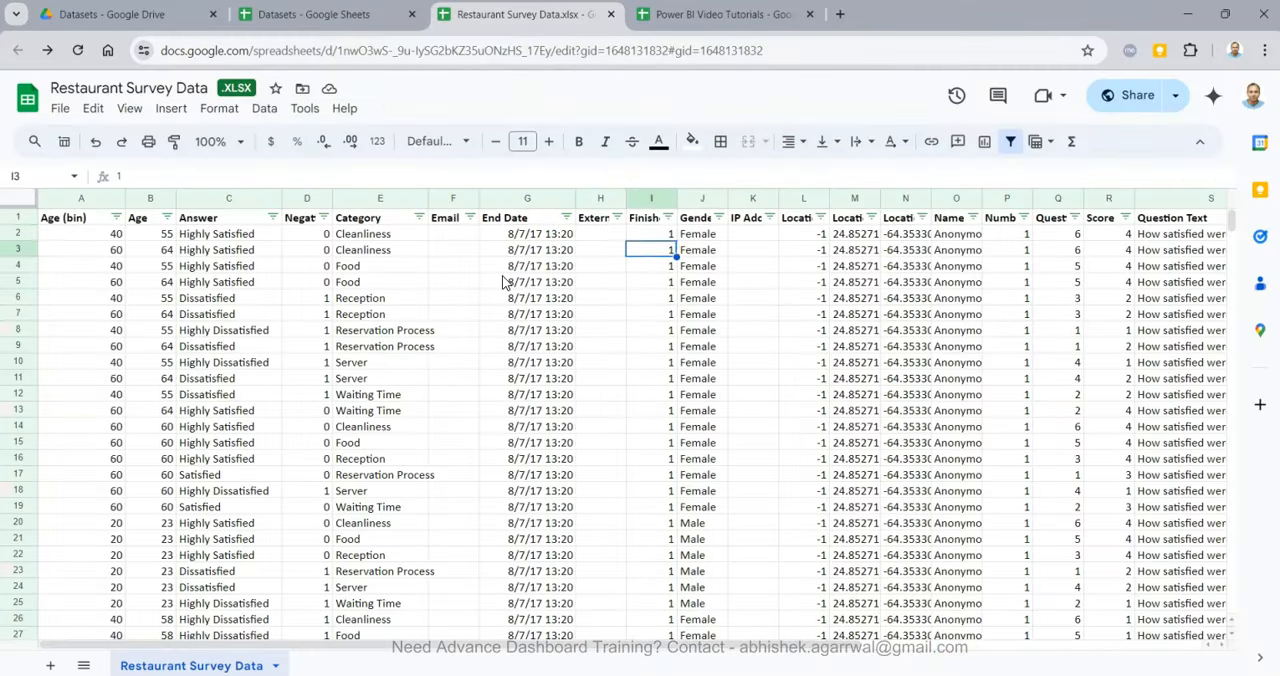
key(ctrl+Right)
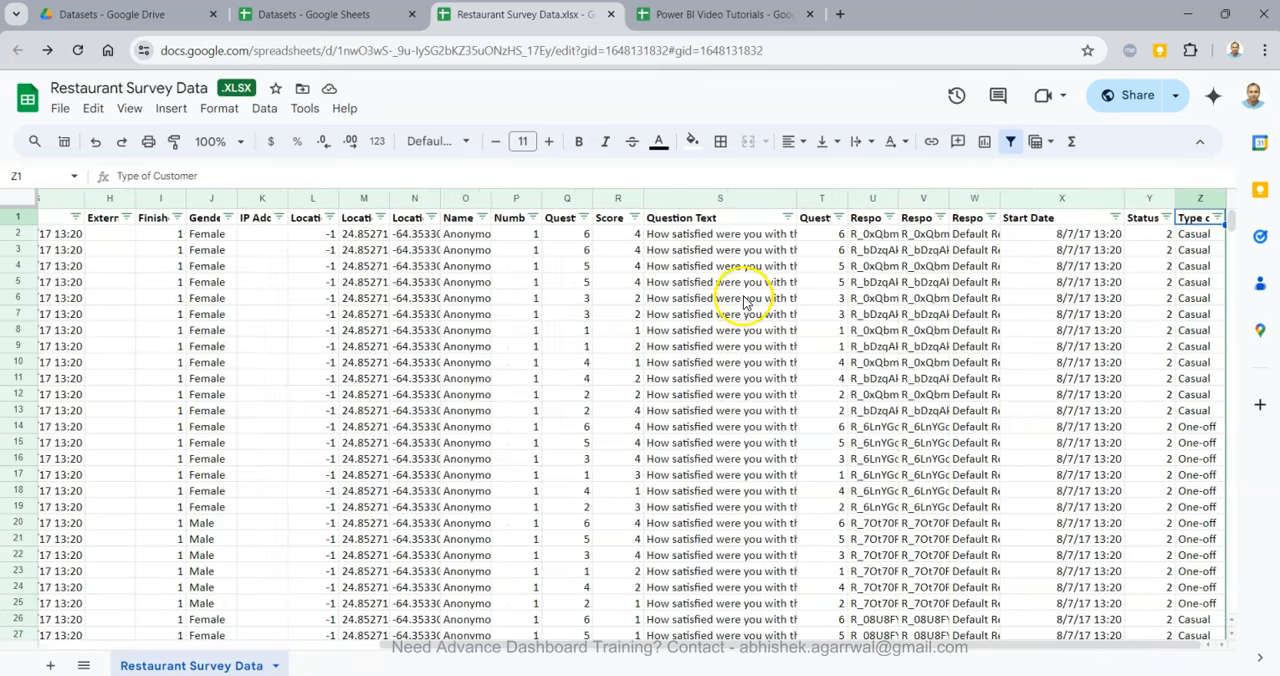
click(1134, 221)
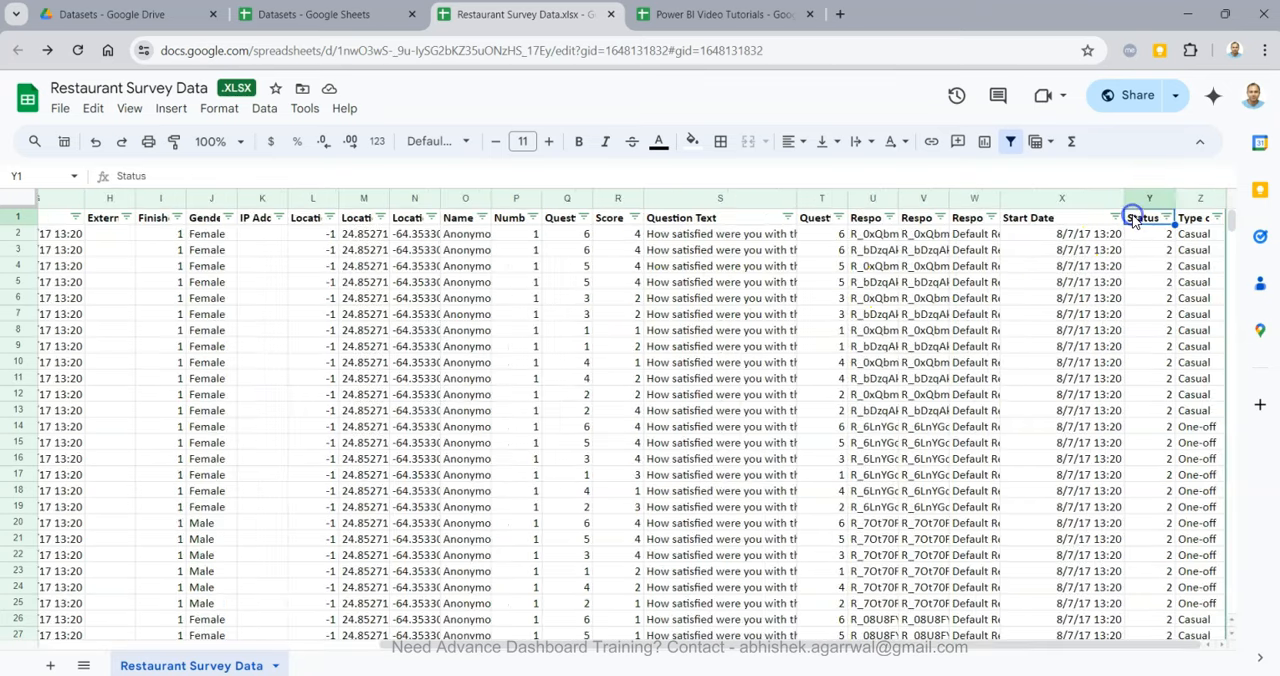
key(Left)
key(ctrl+Left)
key(Right)
key(Right)
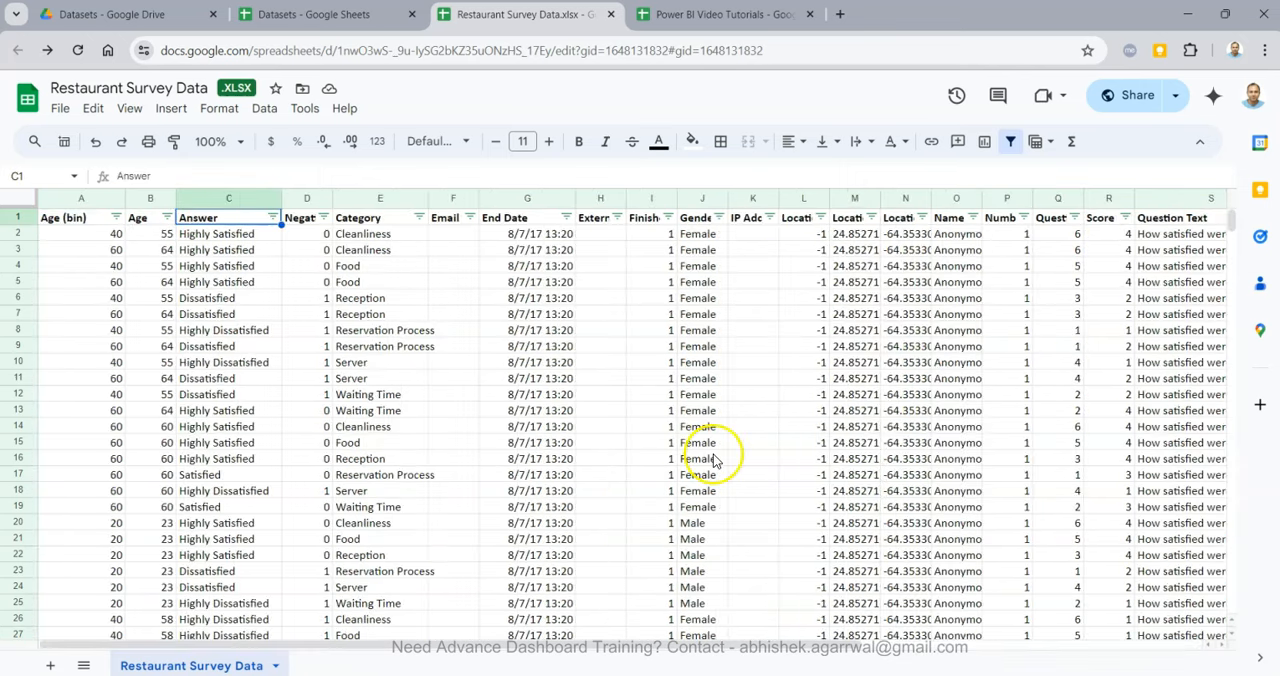
Switch back to Power BI and plot Answer on the Y-axis against Count of Answer on the X-axis in the Cleanliness bar chart.
mouse_move(286, 675)
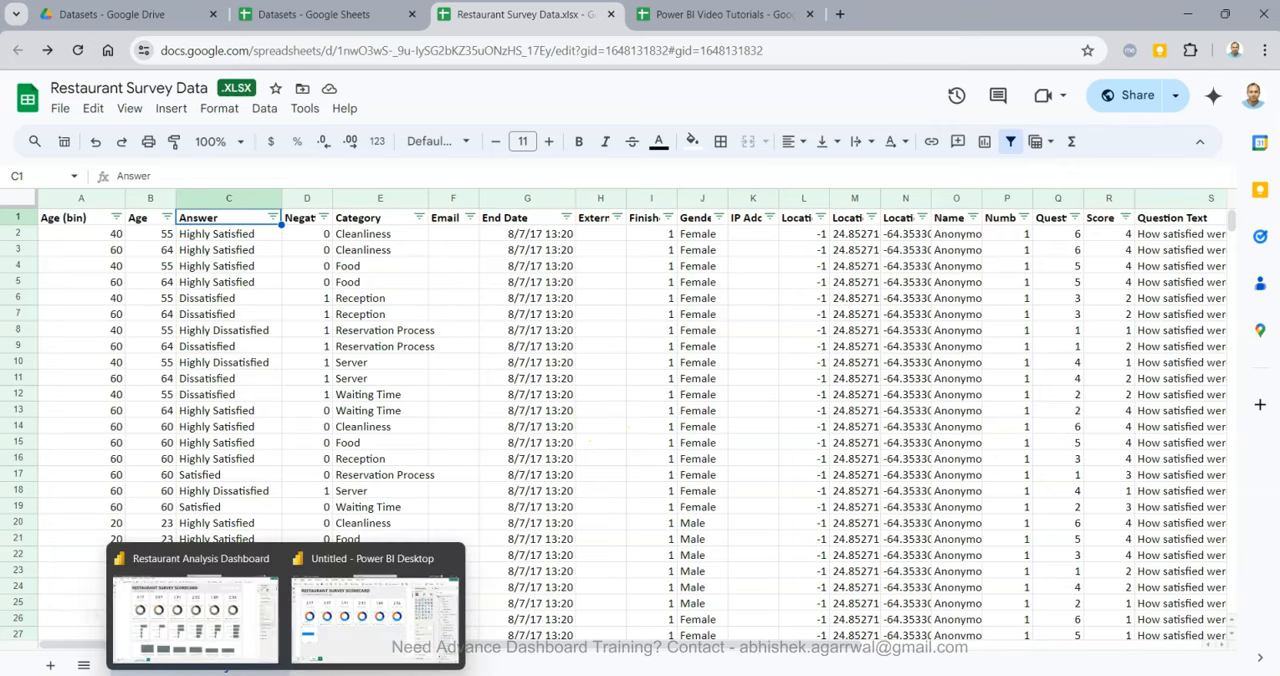
click(372, 610)
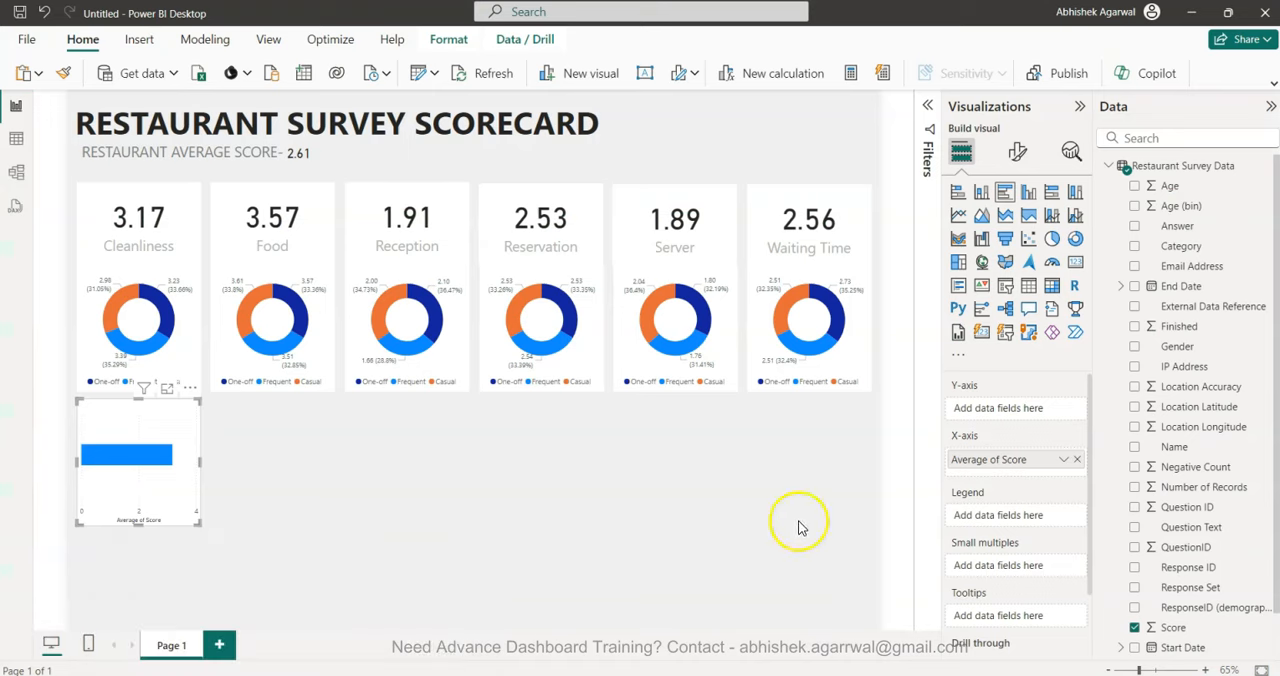
drag(1160, 226, 1020, 408)
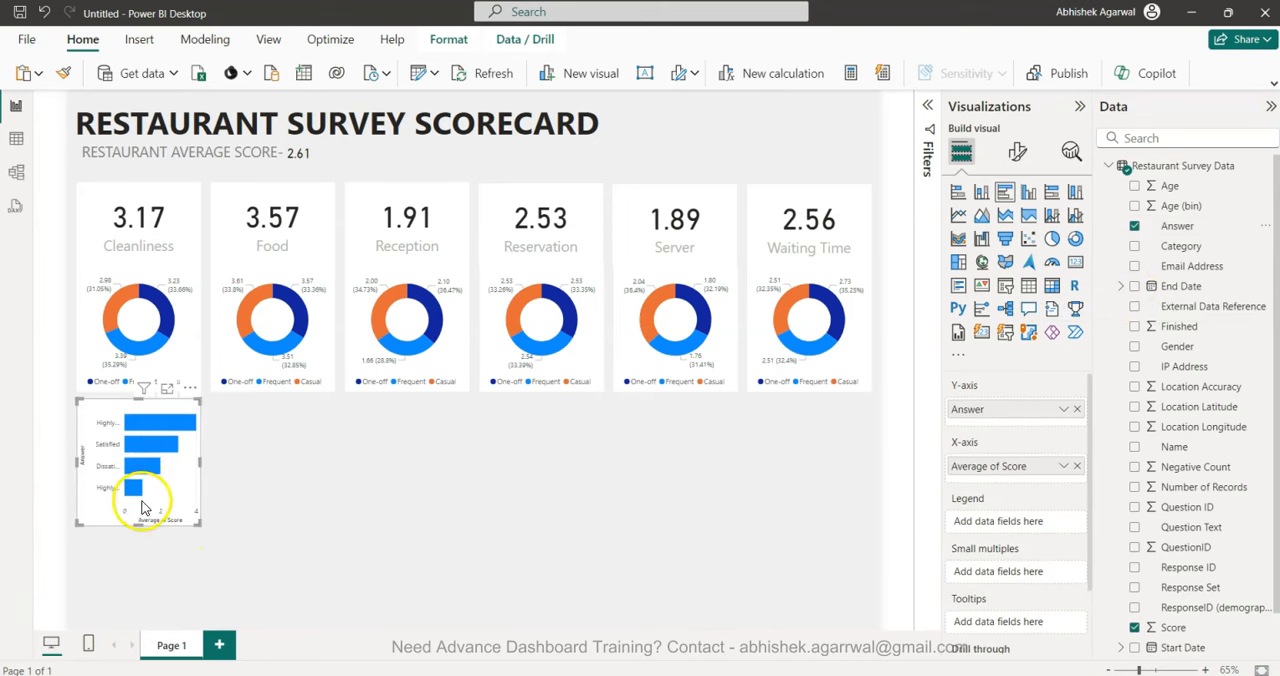
click(1076, 466)
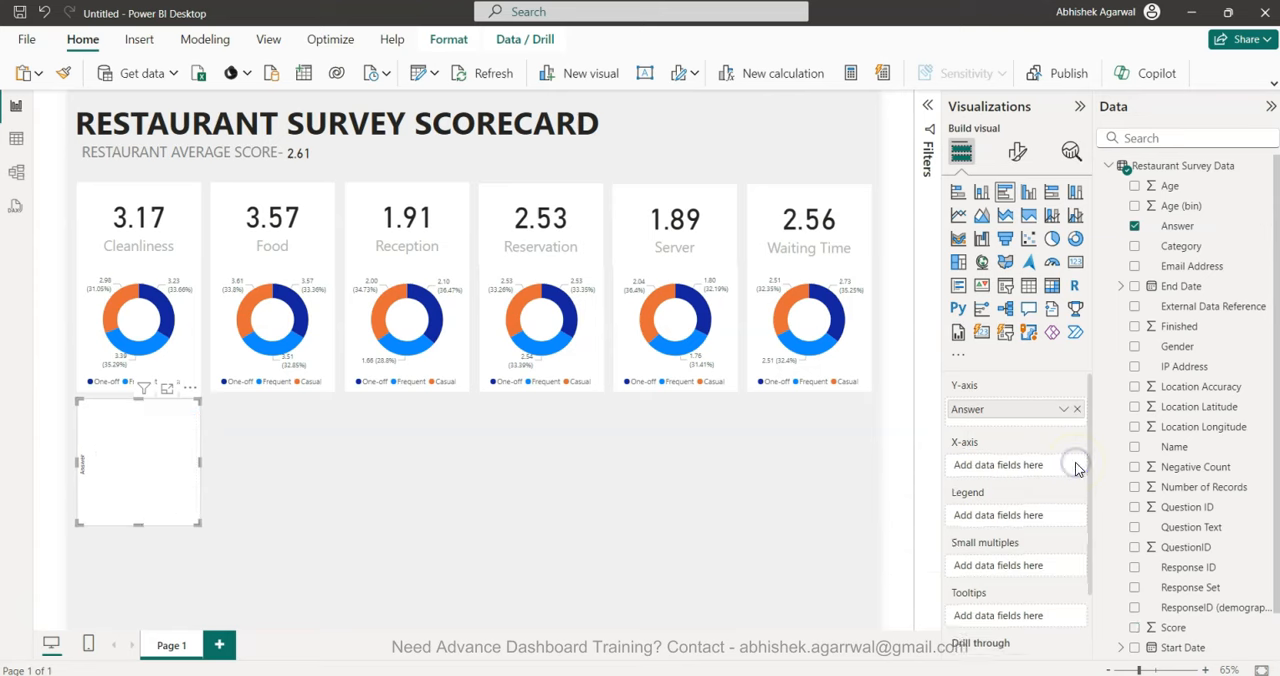
drag(1178, 226, 1020, 465)
click(406, 544)
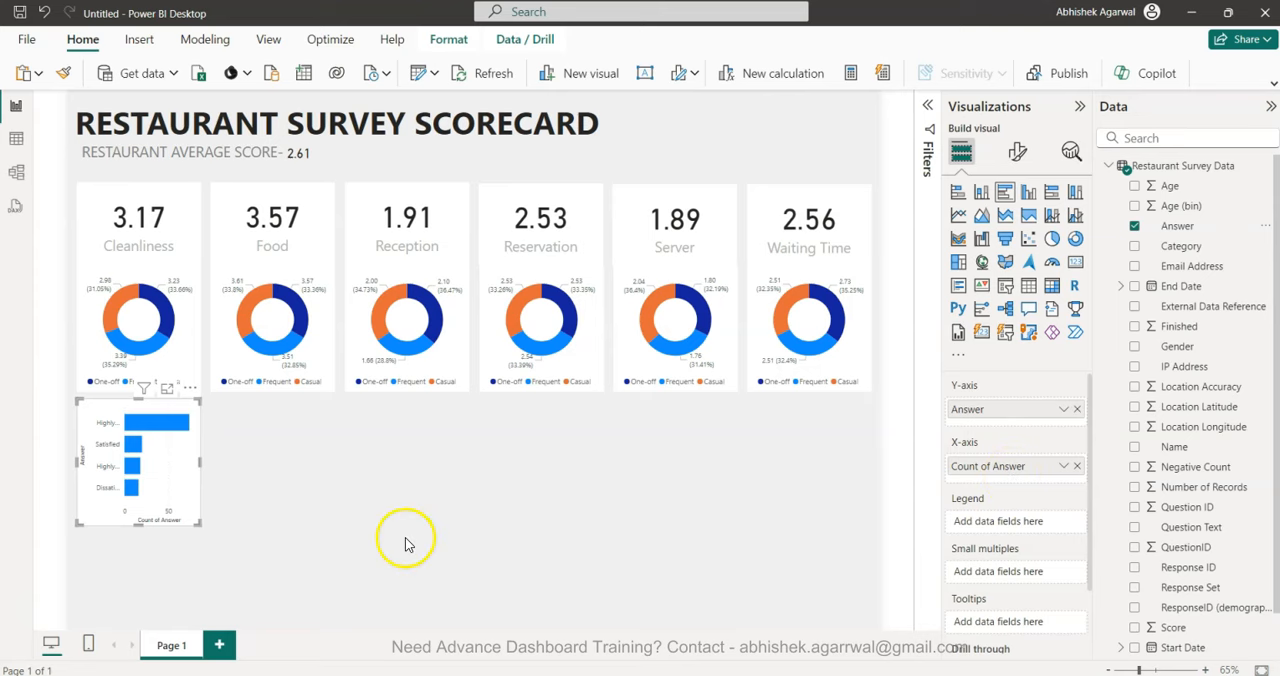
Turn off the bar chart's Y-axis title and set the maximum width of its Y-axis values to 50 %.
click(1017, 151)
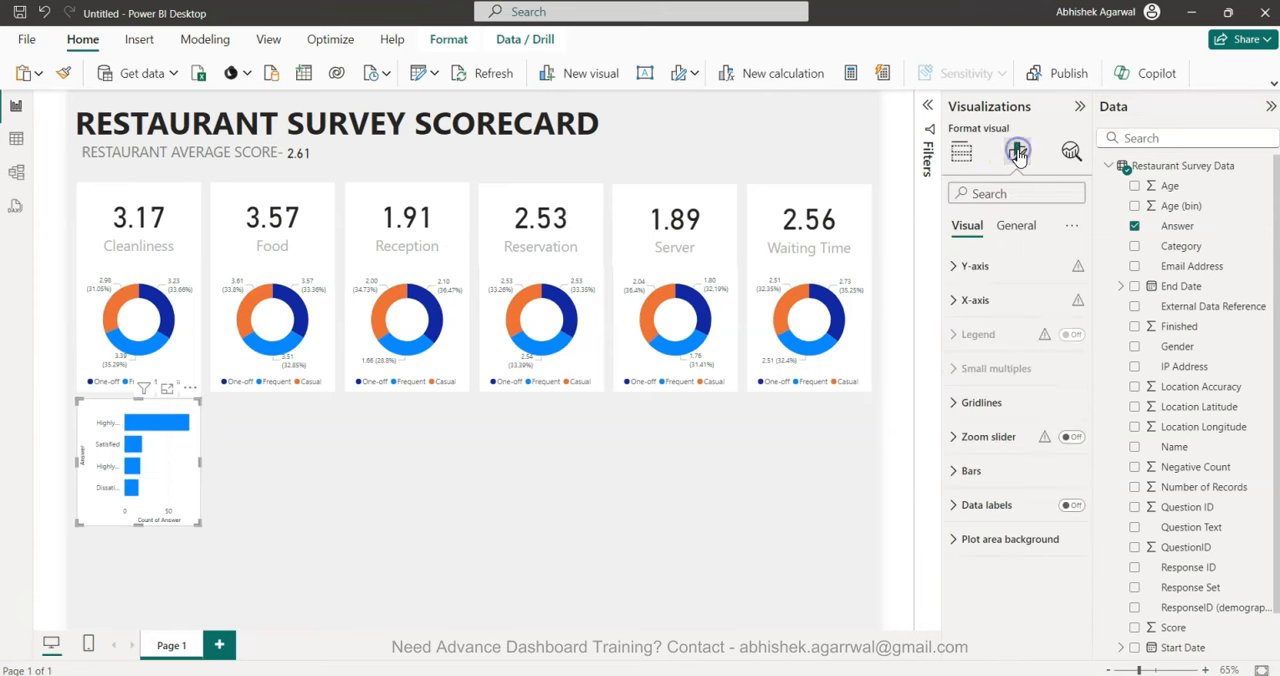
click(1033, 272)
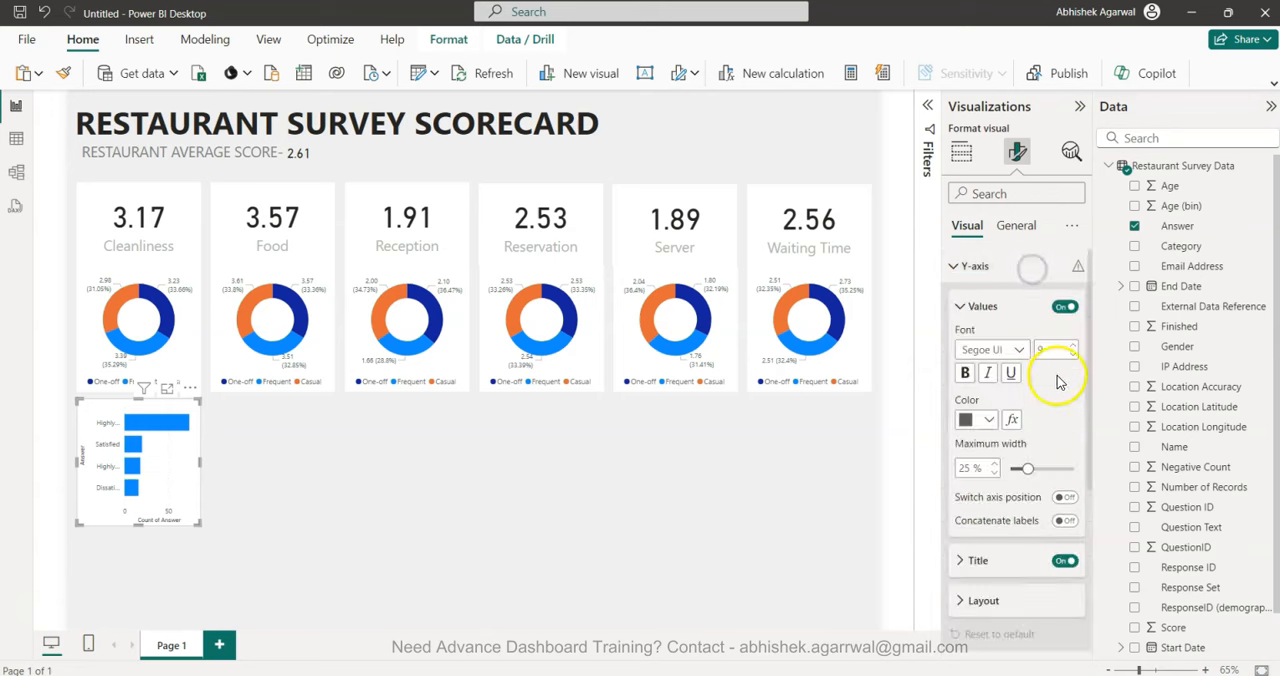
click(1062, 561)
drag(1029, 470, 1072, 468)
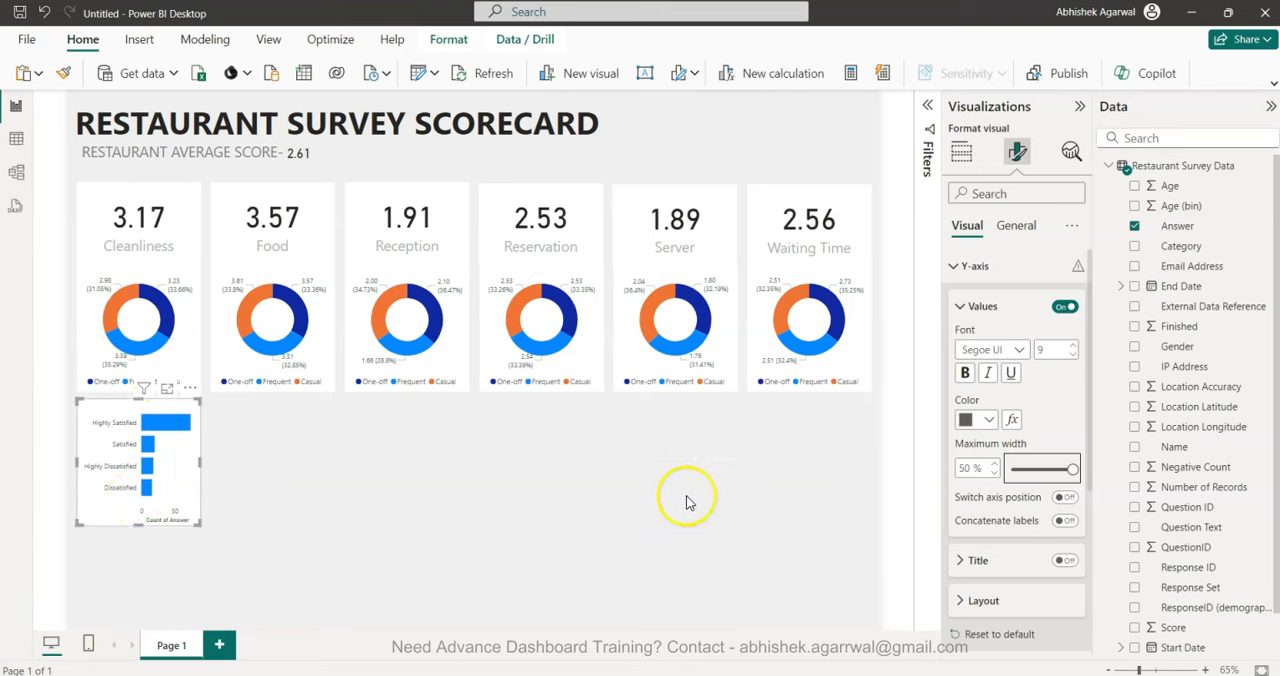
click(962, 266)
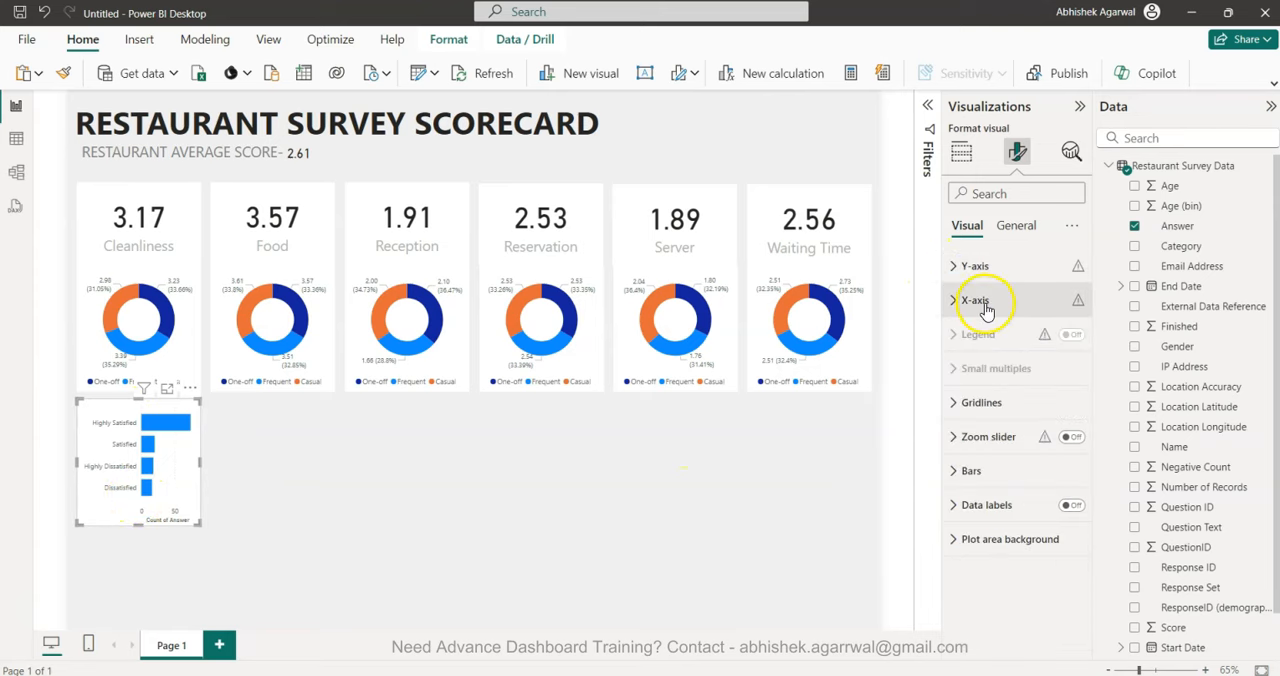
Turn off the bar chart's X-axis values and title, turn on its data labels, and deselect the chart.
click(985, 308)
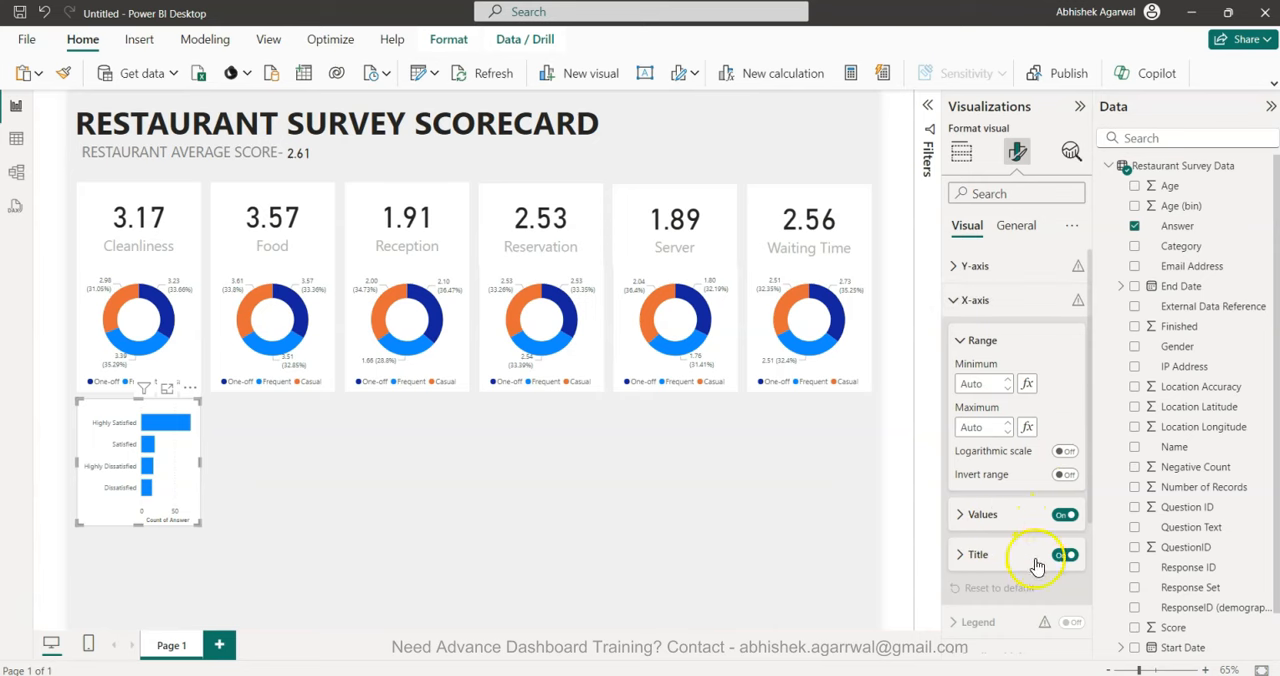
click(1064, 514)
click(1064, 556)
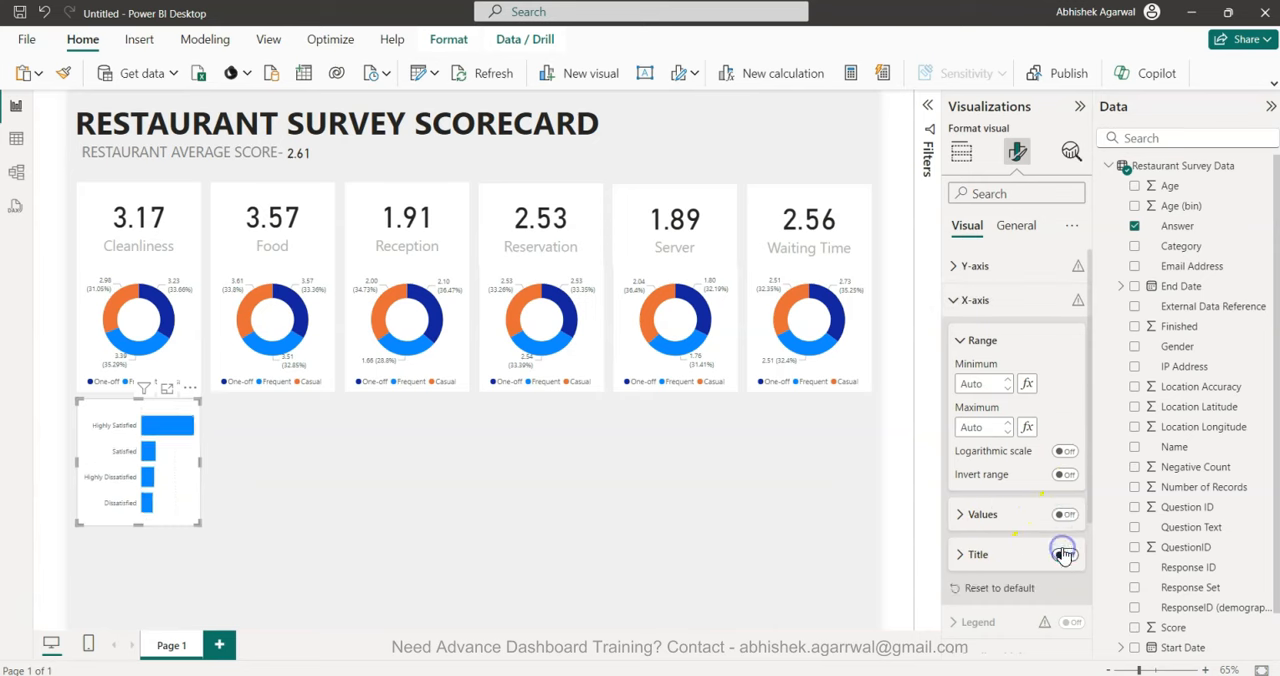
click(951, 299)
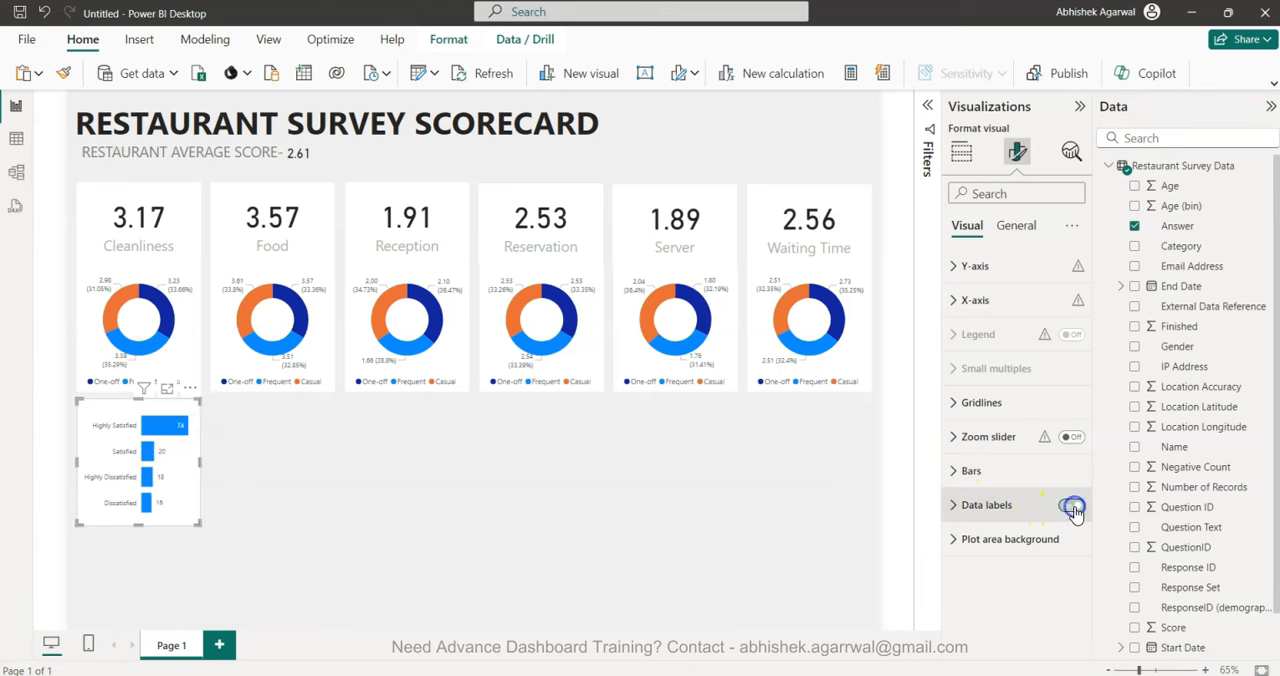
click(338, 528)
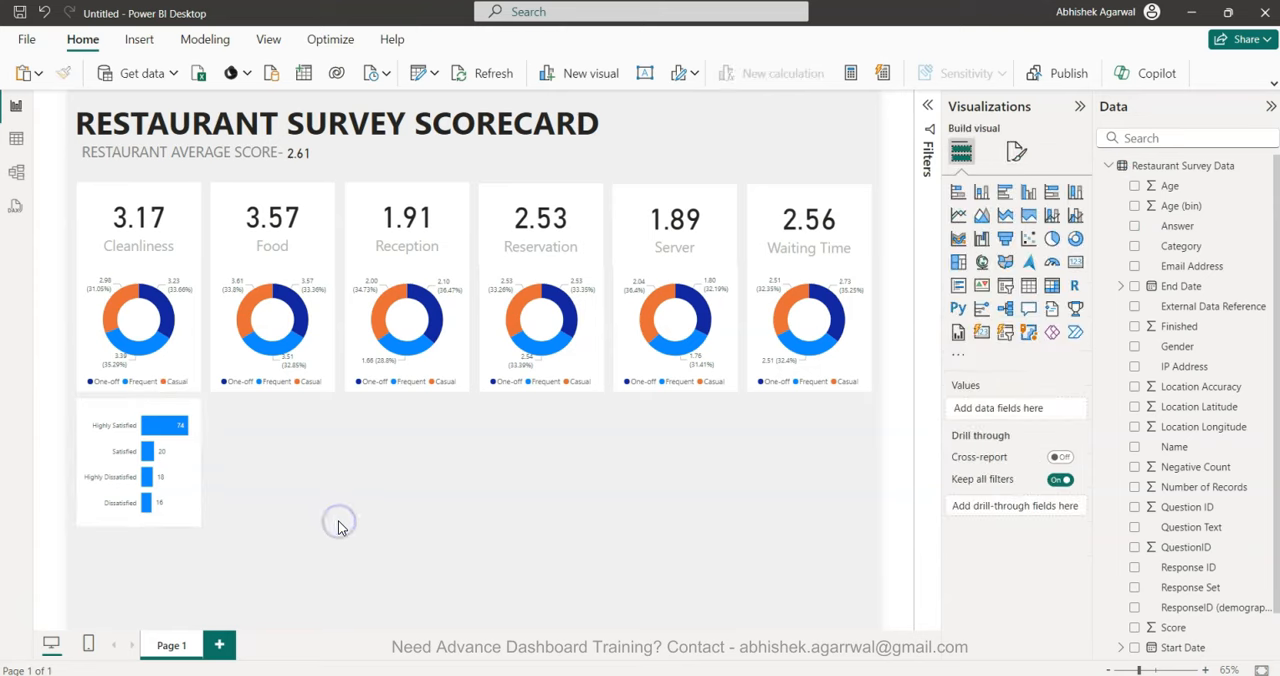
click(194, 479)
click(277, 517)
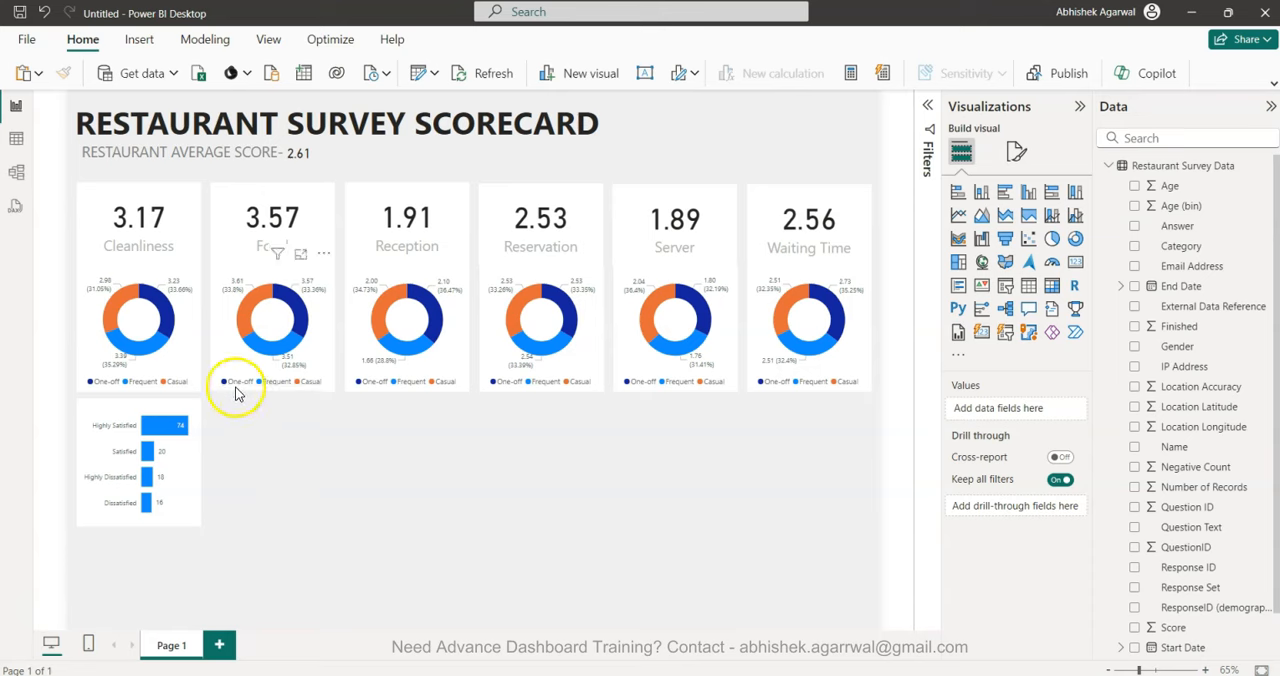
Duplicate the Cleanliness bar chart and align the five copies beneath the Food, Reception, Reservation, Server and Waiting Time donut charts.
click(172, 503)
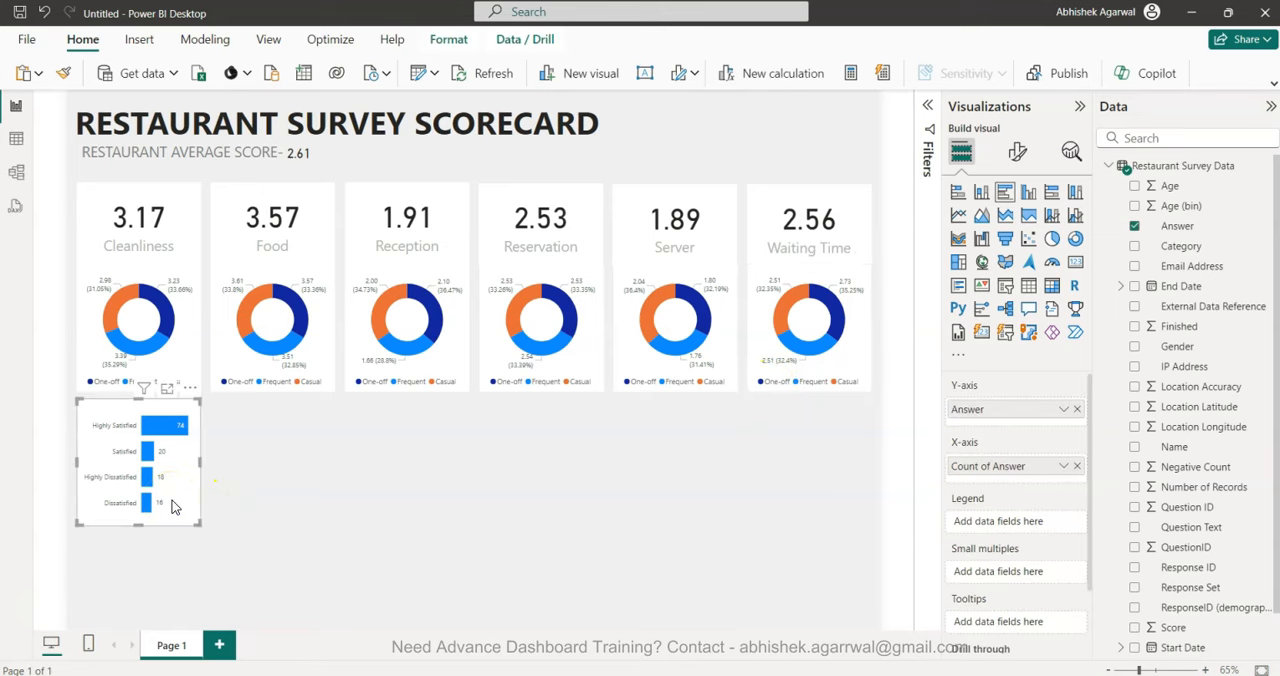
key(ctrl+v)
drag(173, 507, 302, 500)
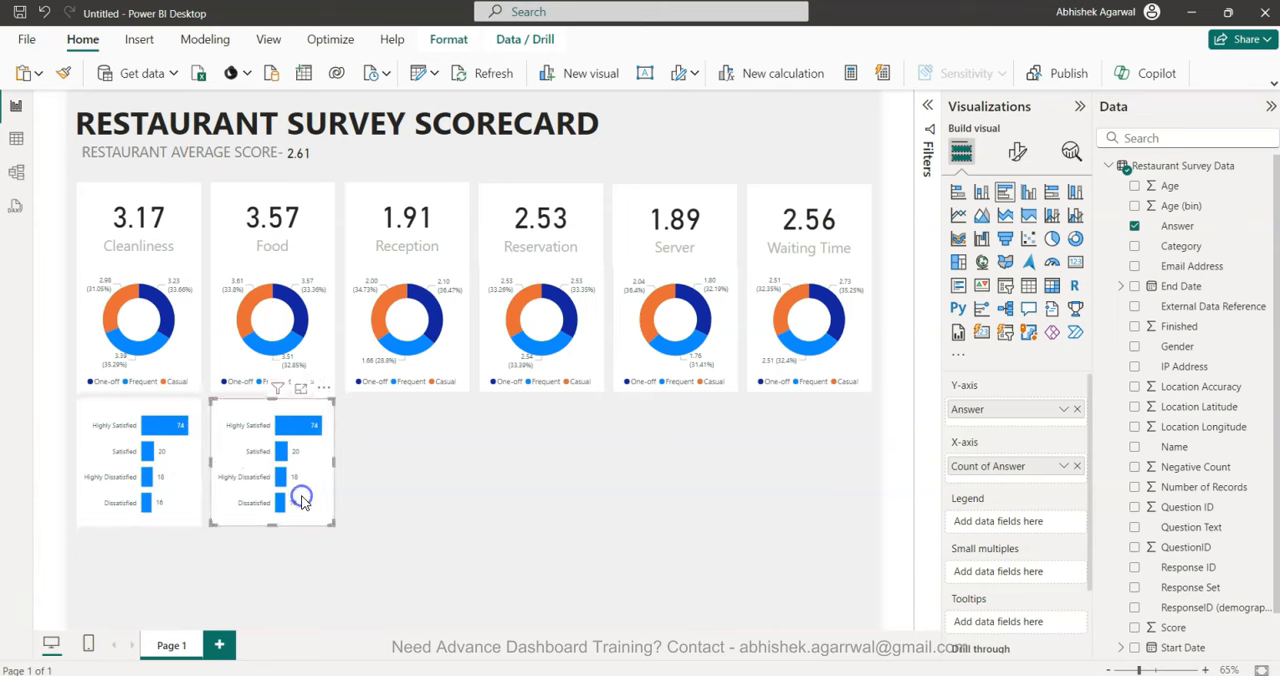
key(ctrl+v)
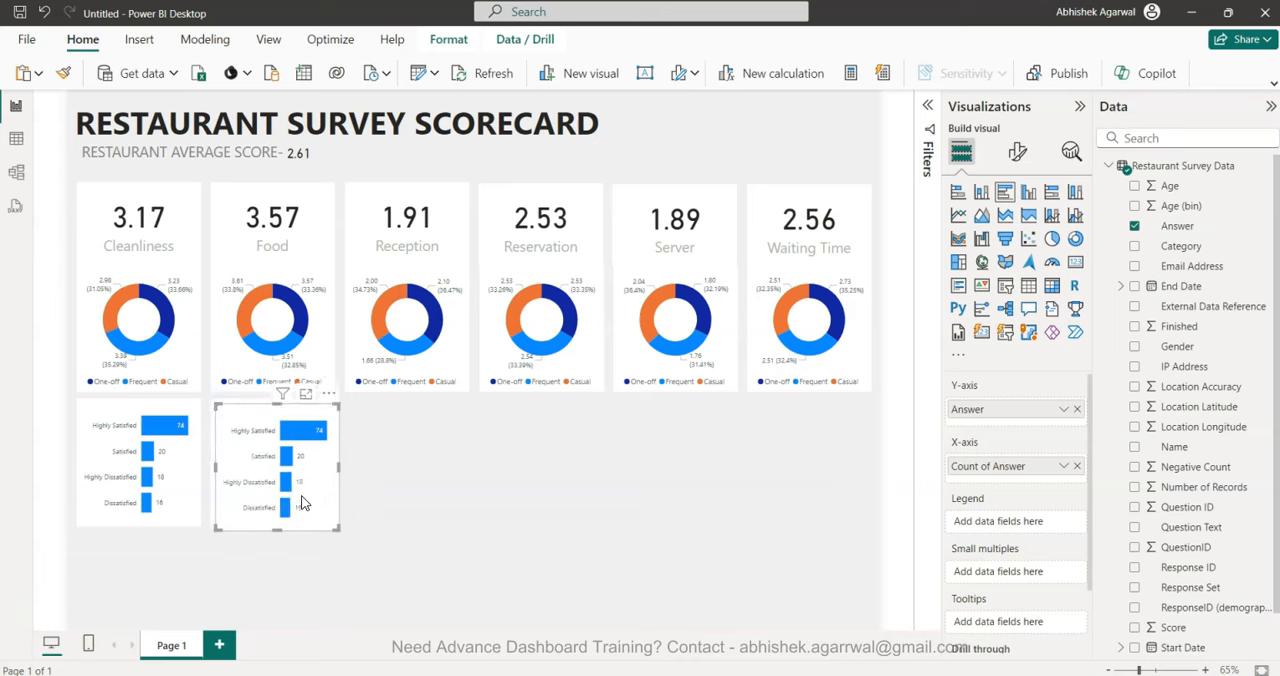
drag(312, 500, 576, 504)
key(ctrl+v)
drag(577, 503, 840, 490)
key(ctrl+v)
key(ctrl+v)
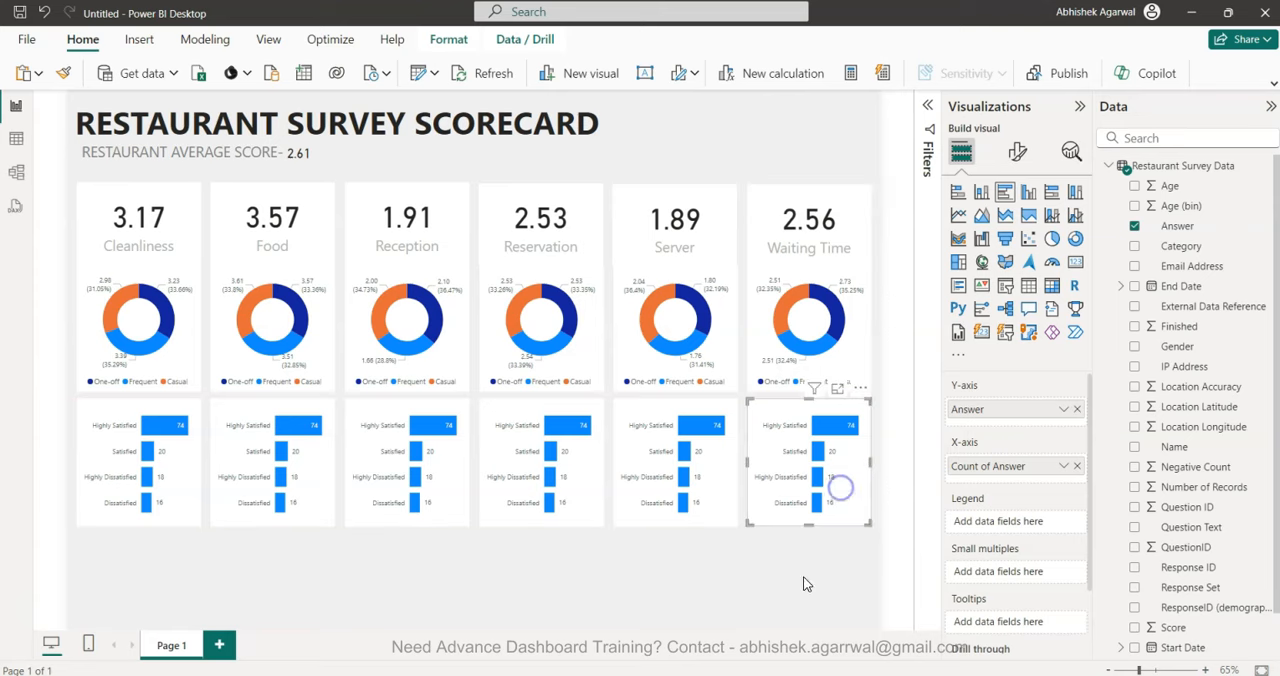
Change the Category filter of the bar chart beneath the Food donut from Cleanliness to Food.
click(319, 492)
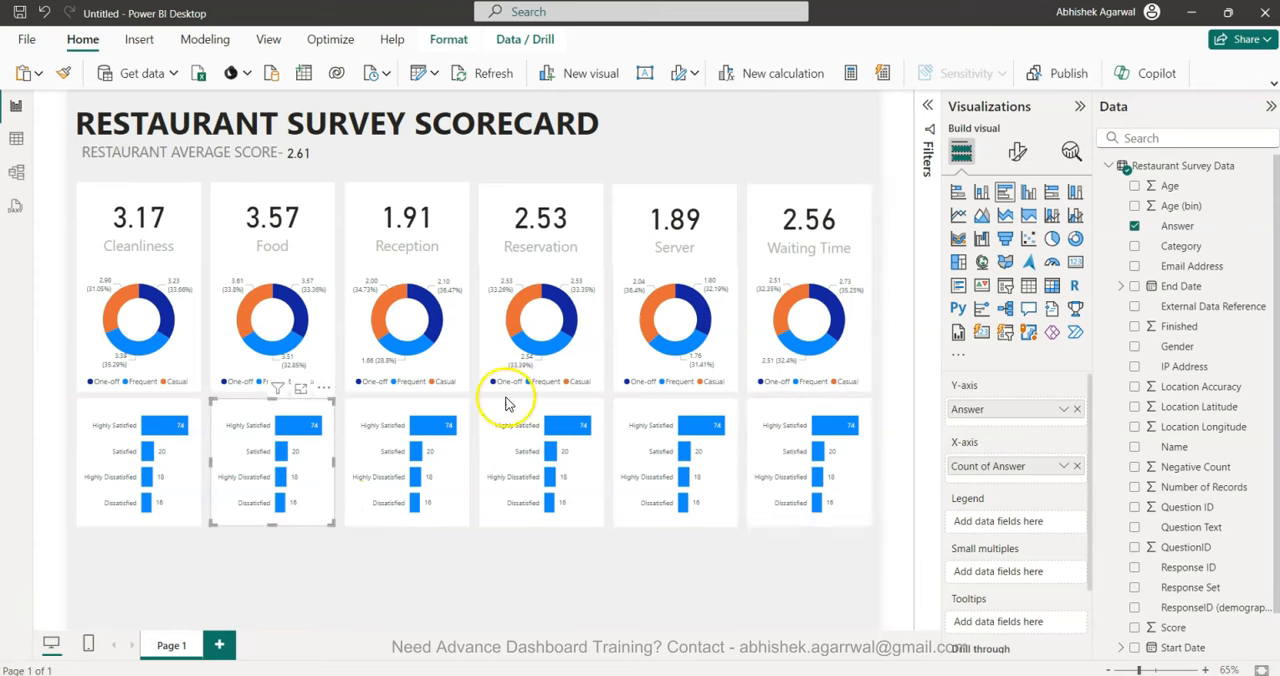
click(1079, 106)
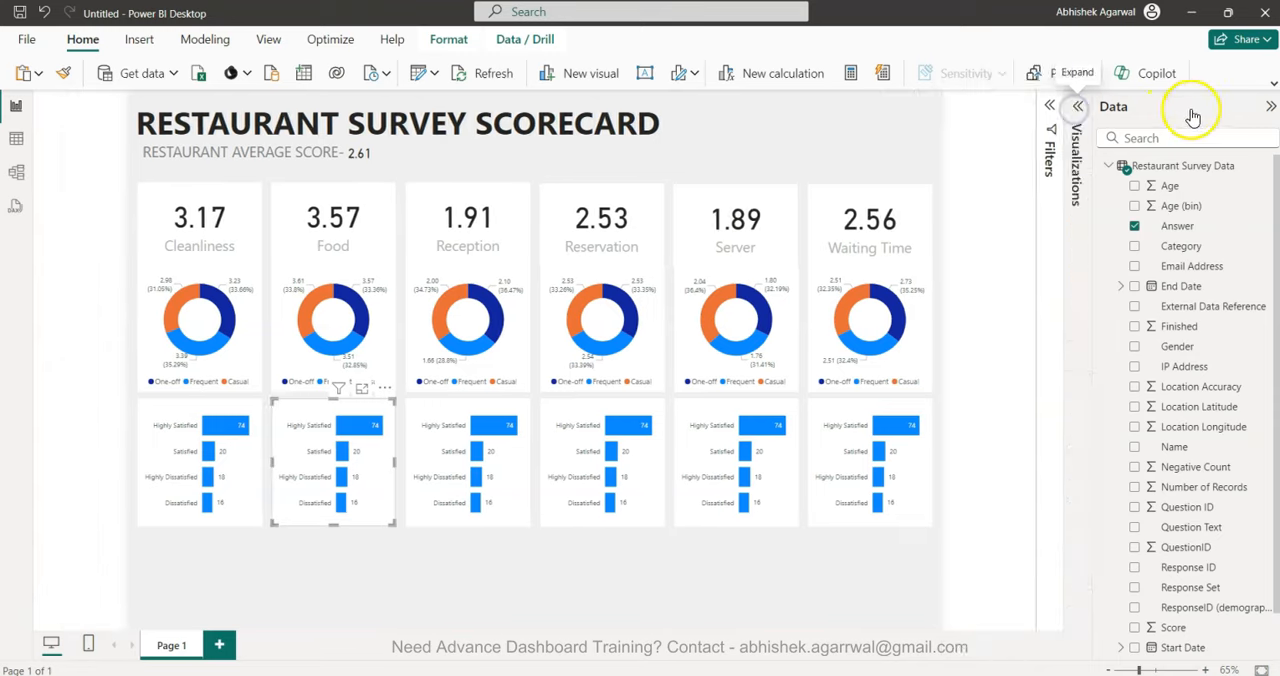
click(1270, 106)
click(1210, 106)
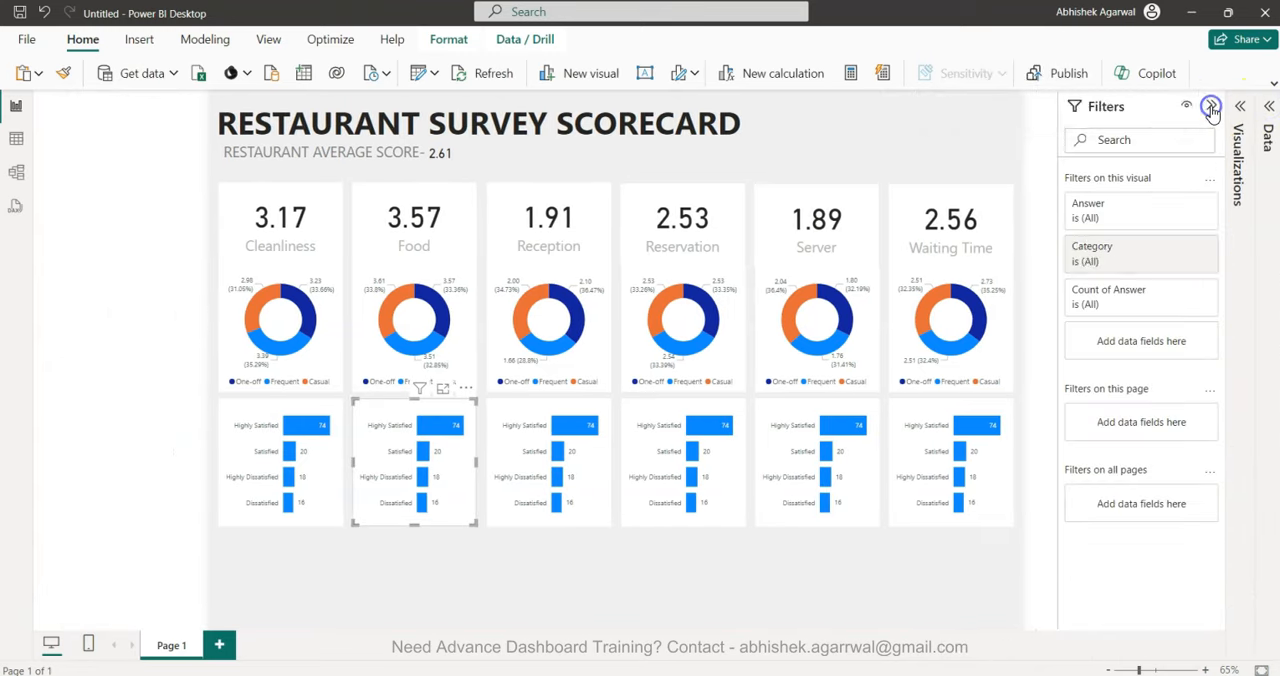
click(1168, 248)
click(1085, 404)
click(1085, 388)
Change the Category filter of the bar chart beneath the Reception donut from Cleanliness to Reception.
click(522, 517)
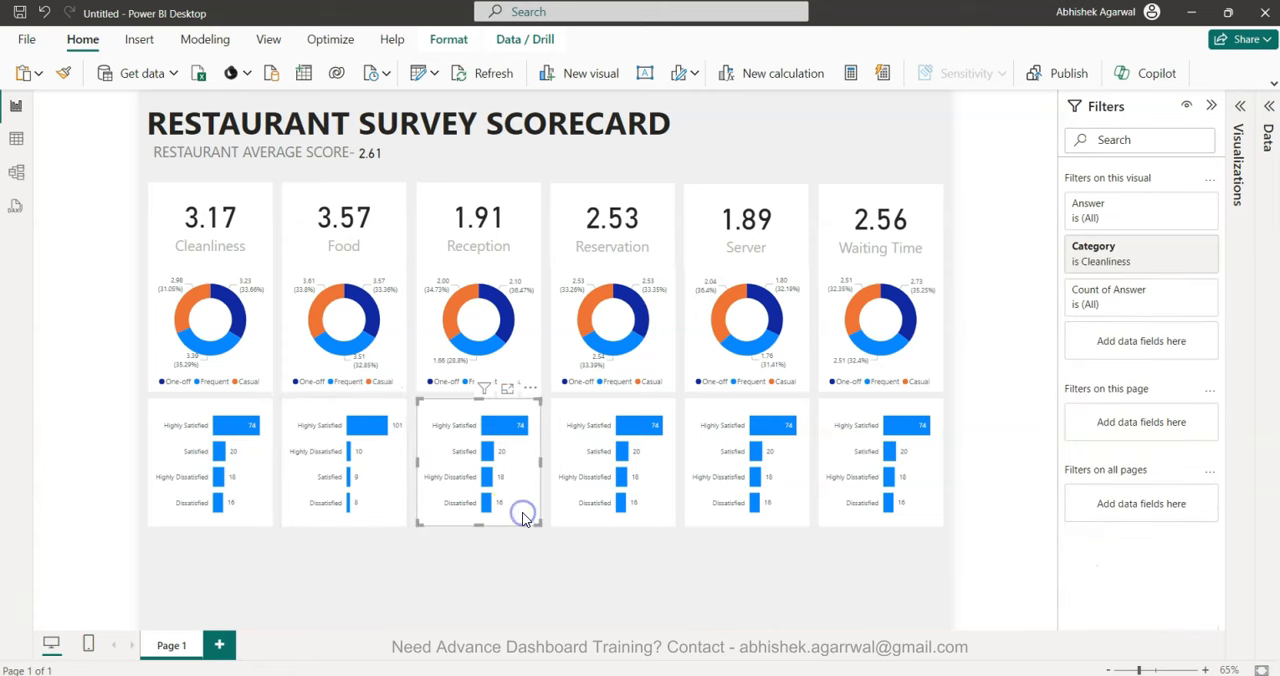
click(1105, 248)
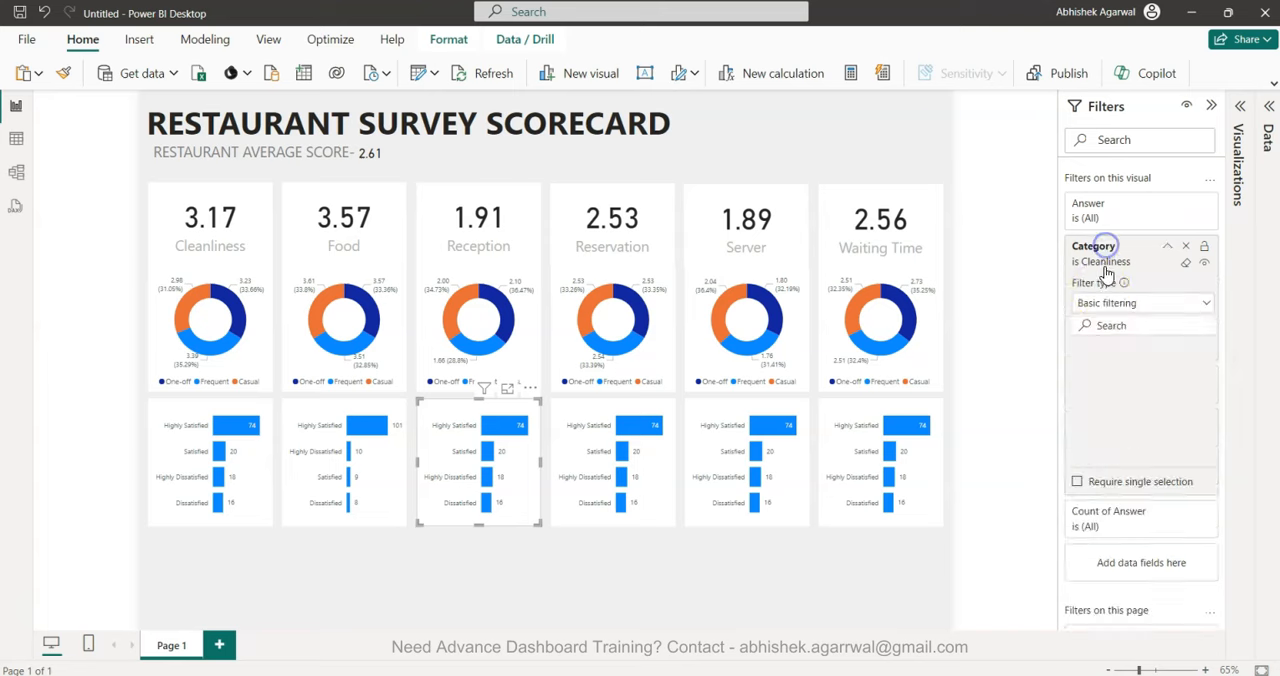
click(1084, 386)
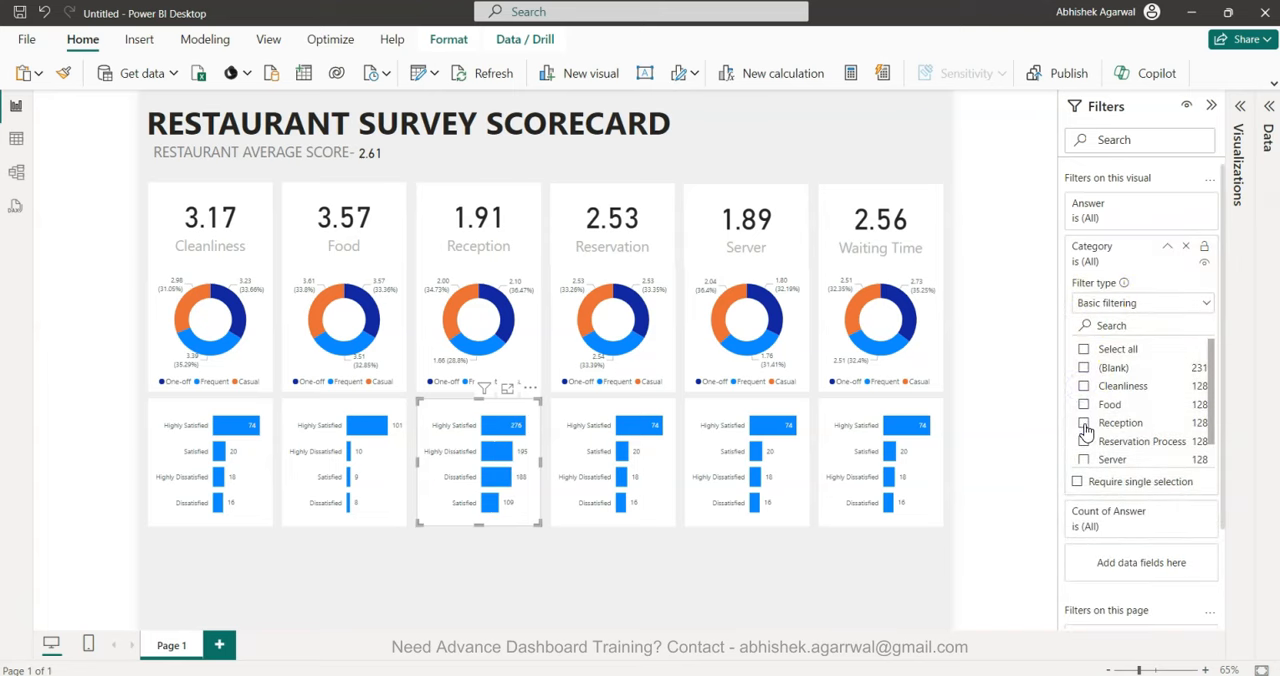
click(1084, 422)
Change the Category filter of the bar chart beneath the Reservation donut from Cleanliness to Reservation Process.
click(650, 480)
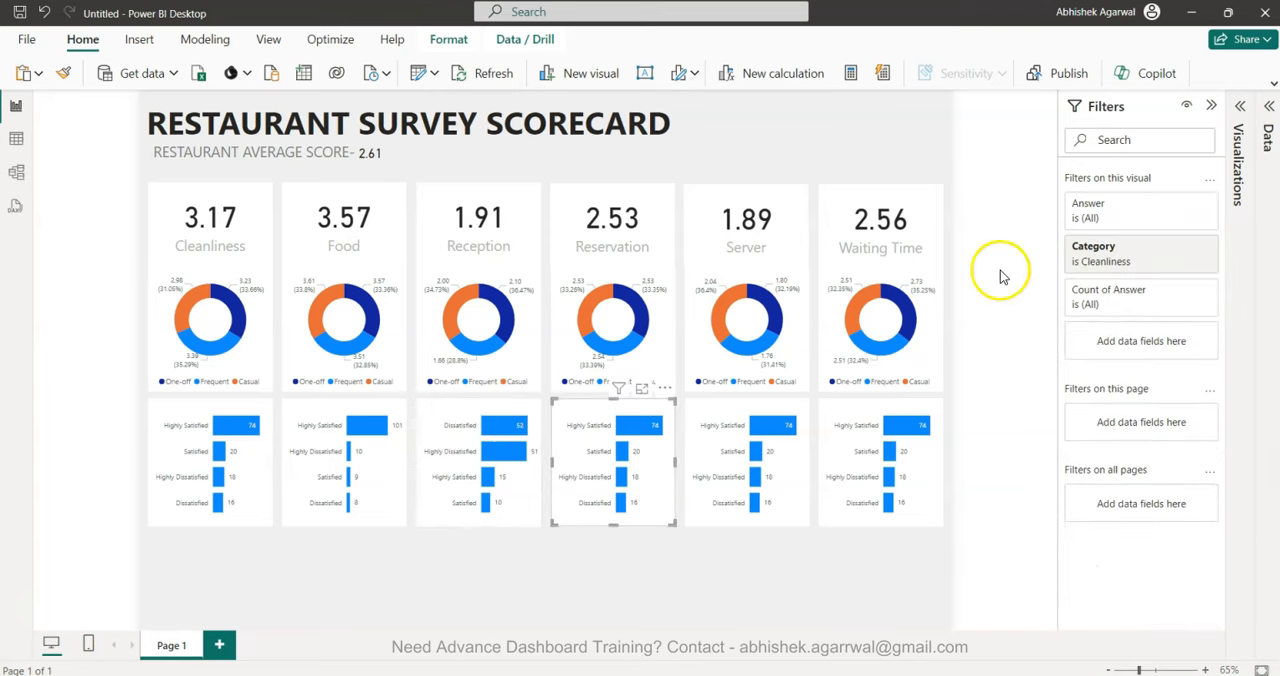
click(1103, 250)
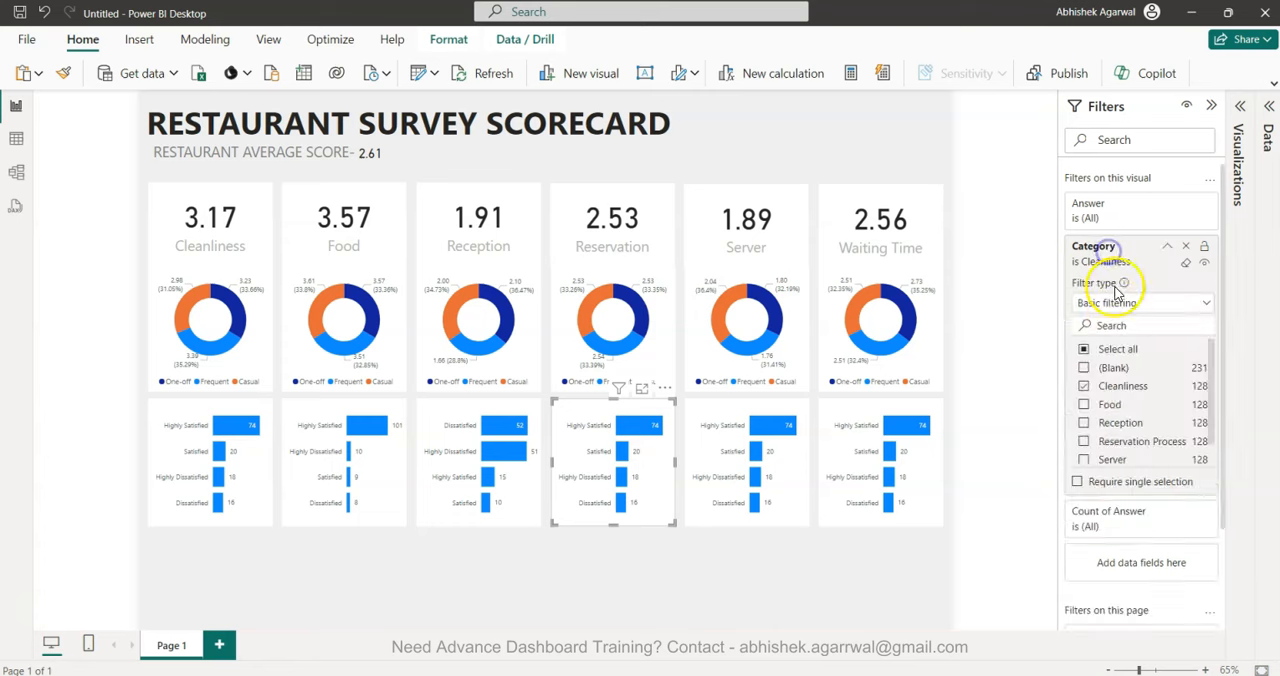
click(1084, 386)
click(1084, 441)
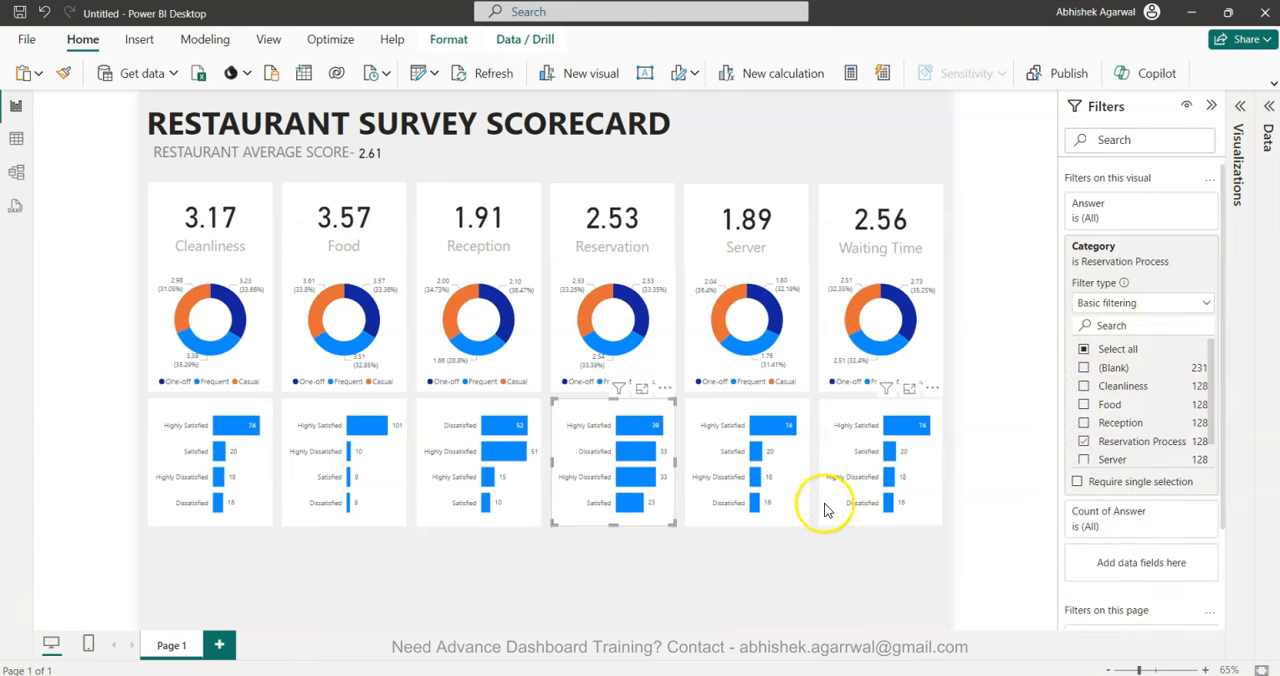
Change the Category filter of the bar chart beneath the Server donut from Cleanliness to Server.
click(778, 504)
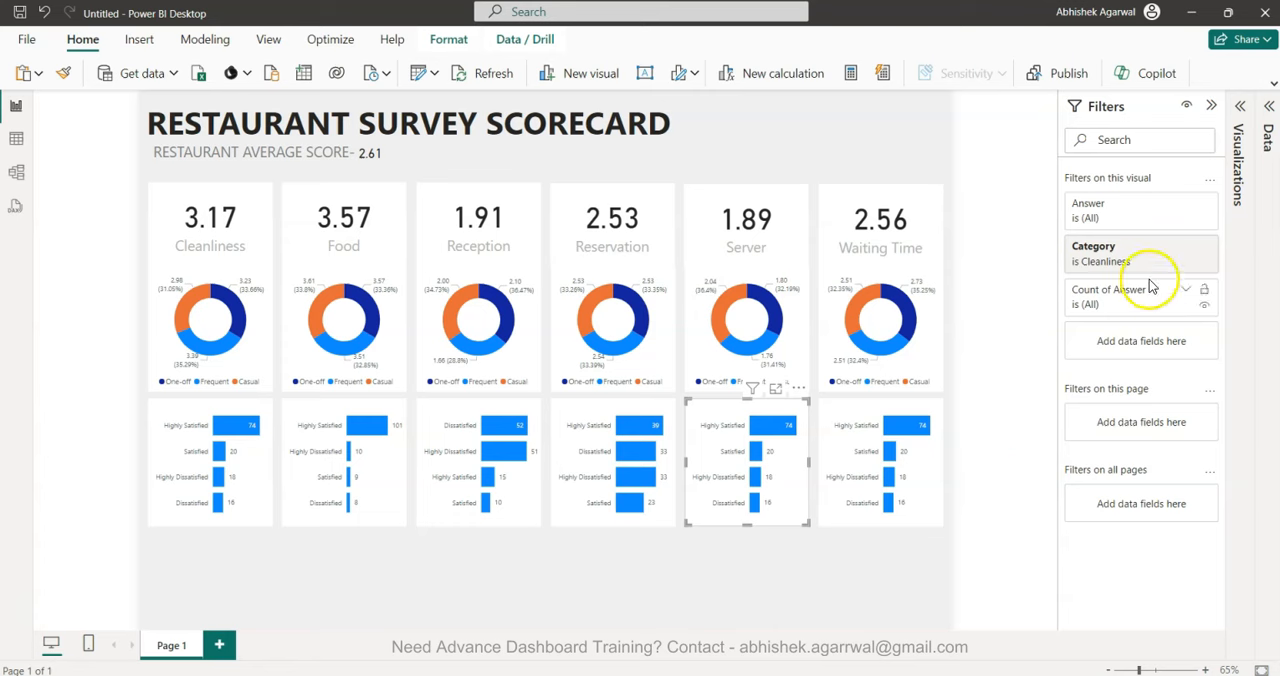
click(1166, 248)
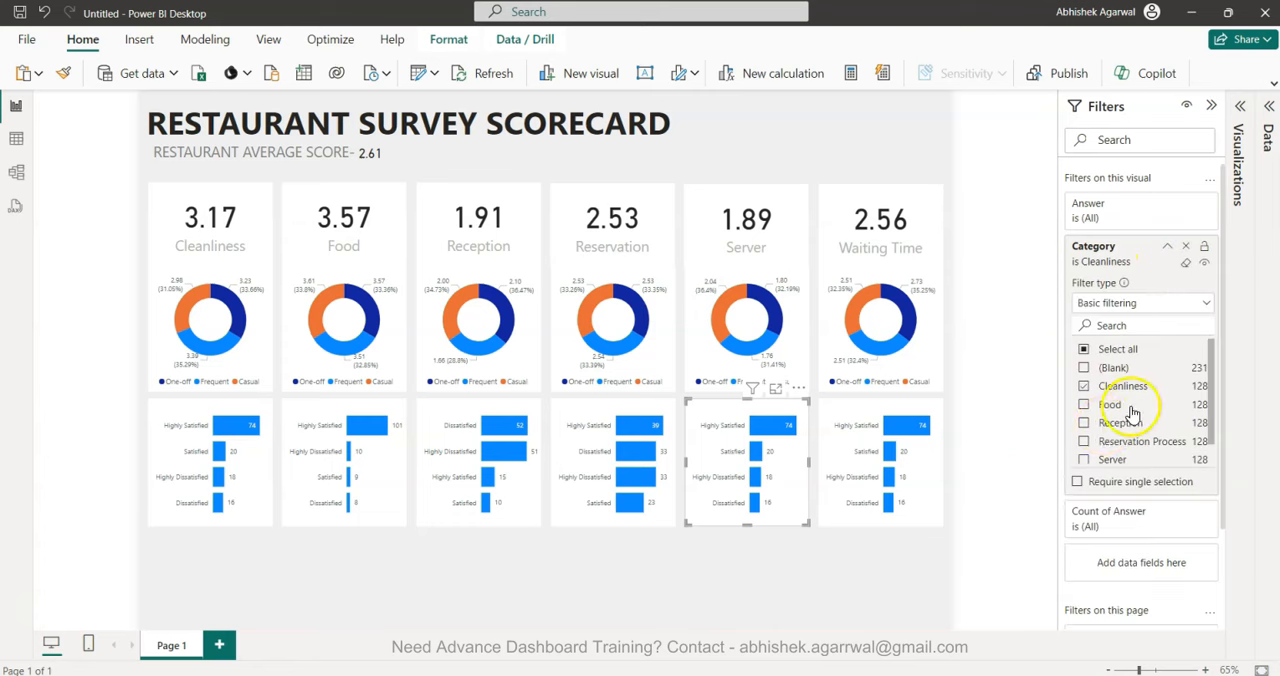
click(1084, 459)
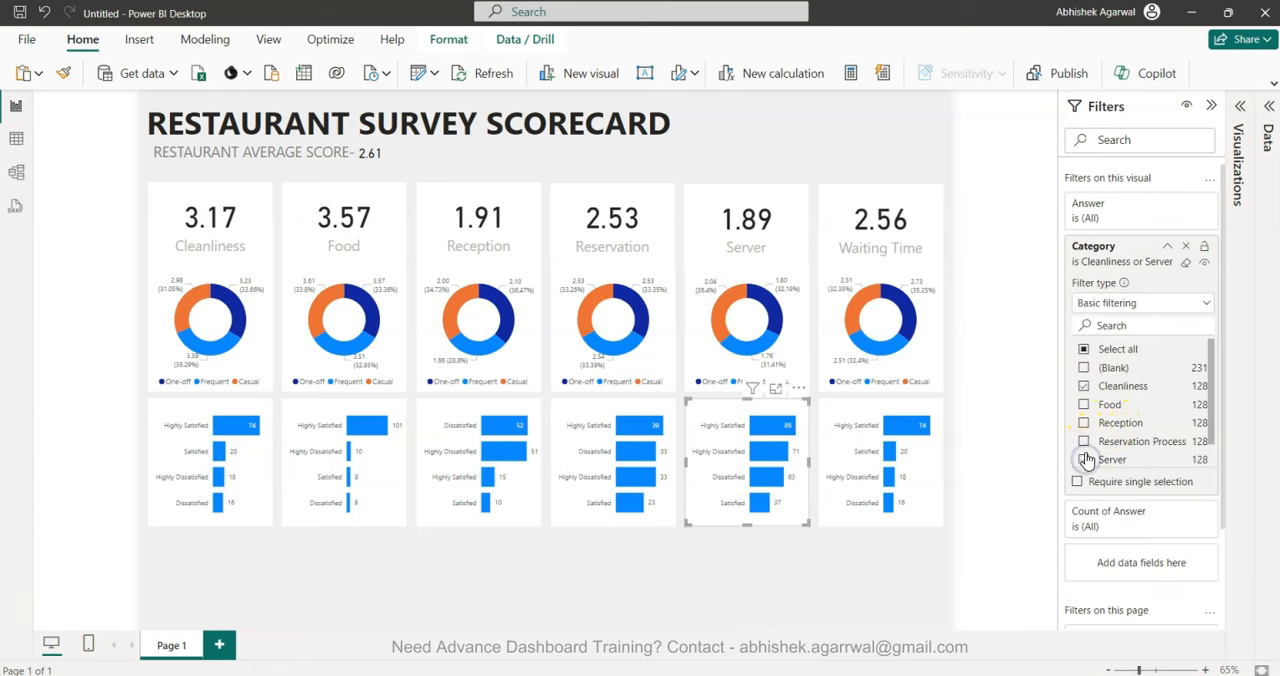
click(1084, 386)
Change the Category filter of the bar chart beneath the Waiting Time donut from Cleanliness to Waiting Time and collapse the filter settings.
click(920, 466)
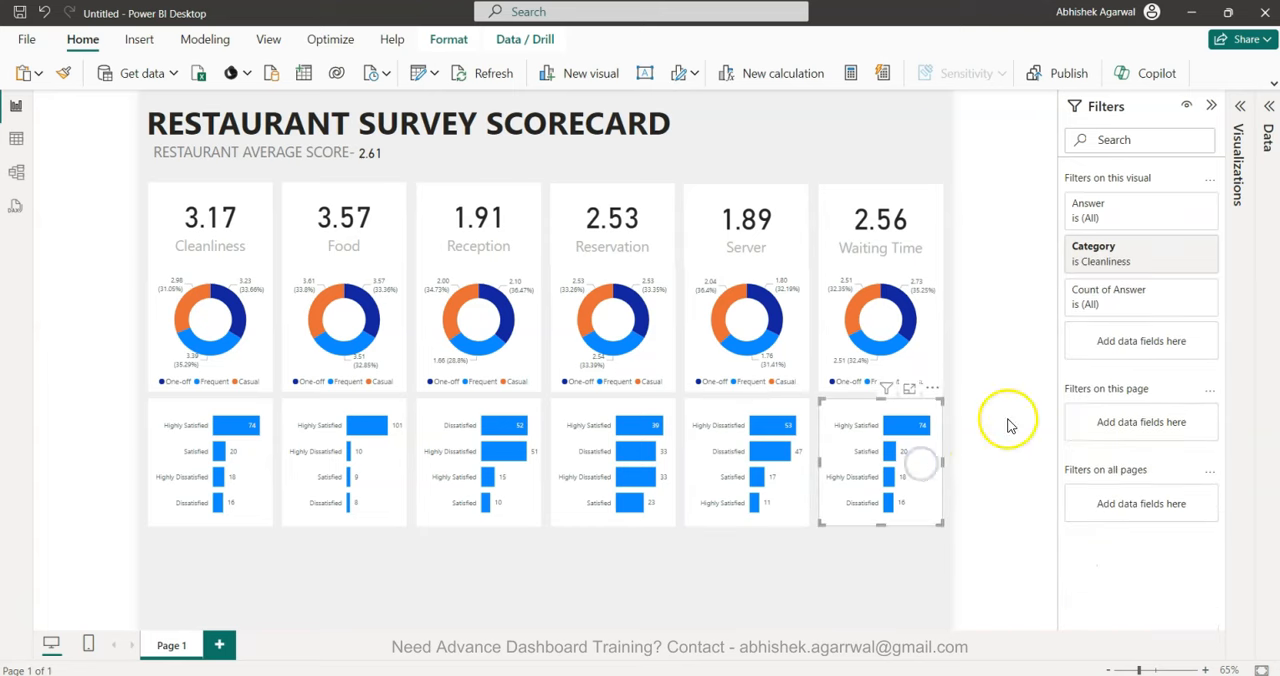
click(1146, 248)
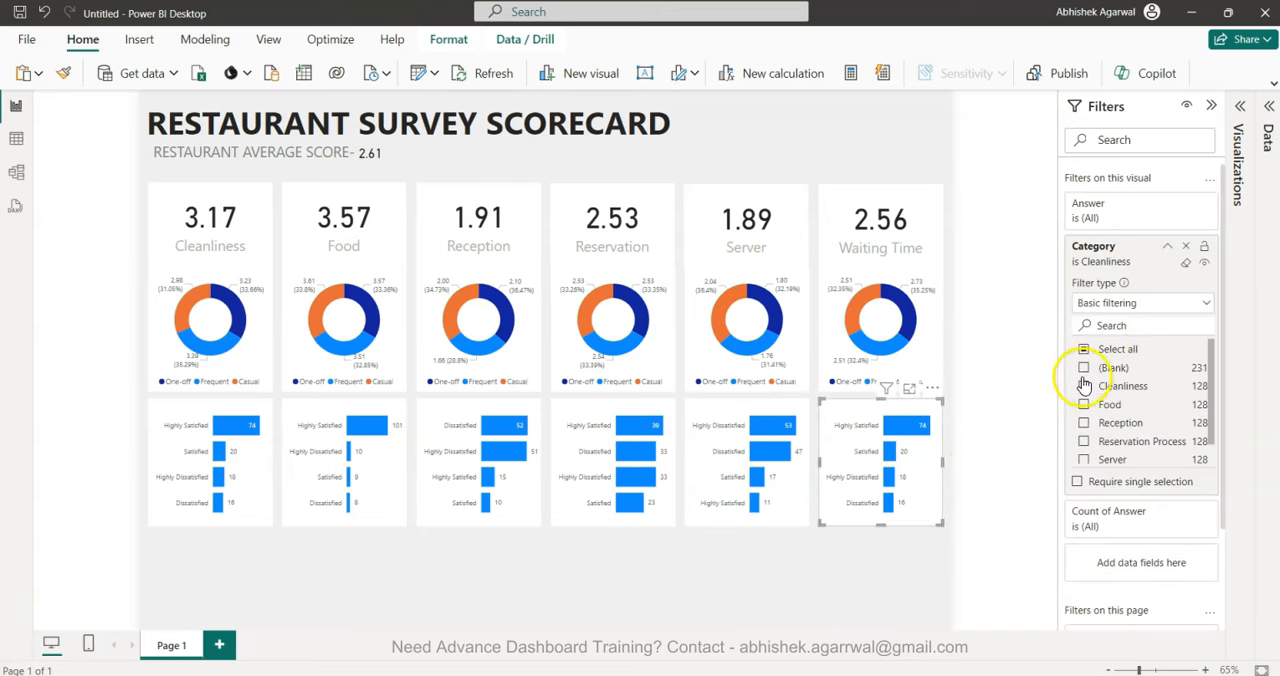
click(1084, 386)
scroll(1092, 440, down, 1)
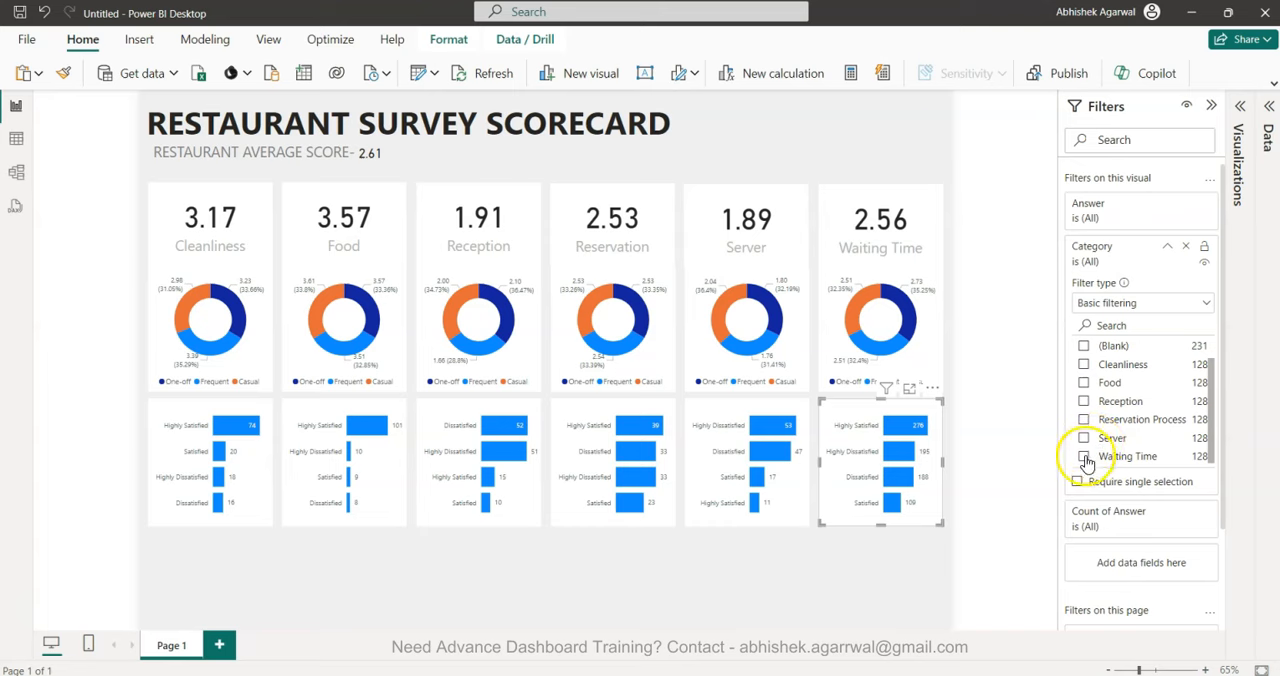
click(1084, 456)
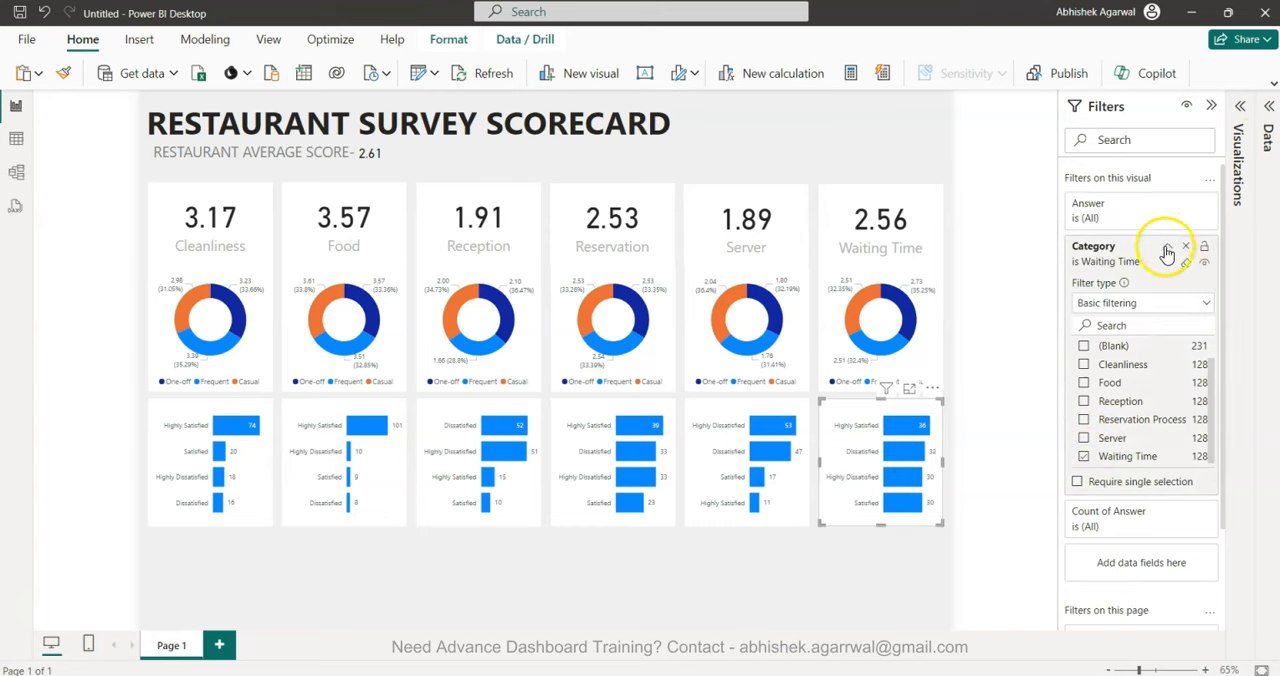
click(1167, 252)
click(1211, 105)
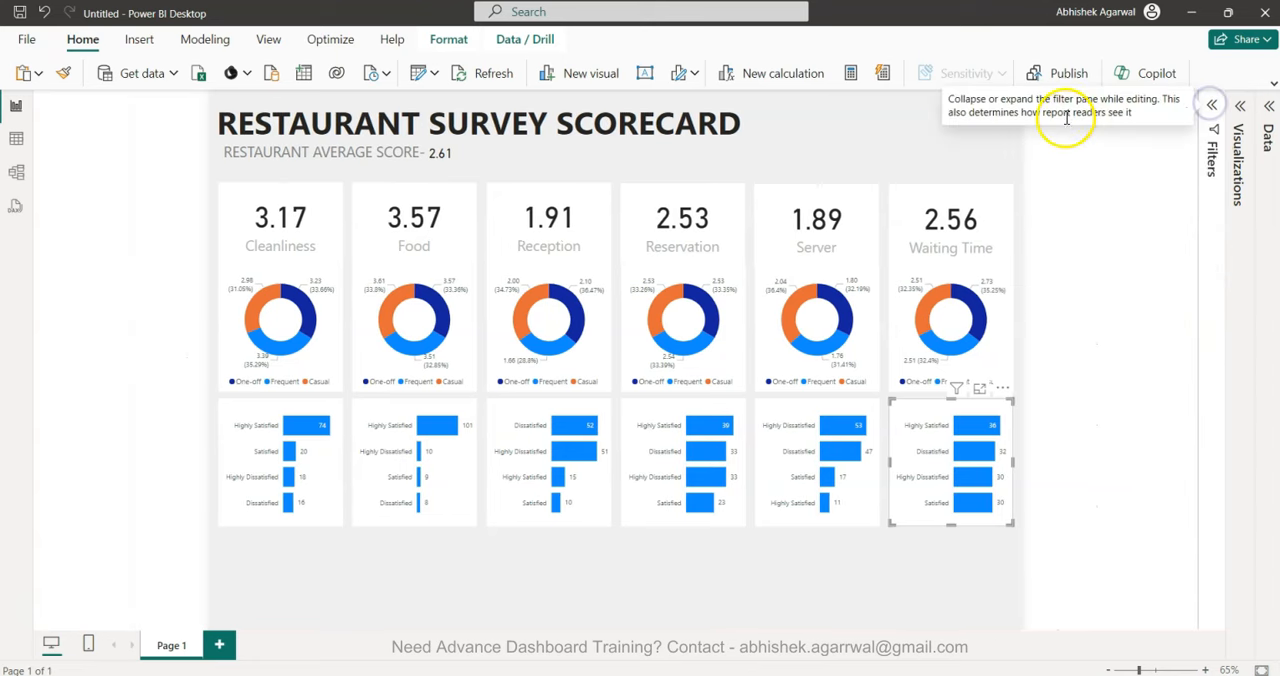
click(1080, 331)
click(720, 592)
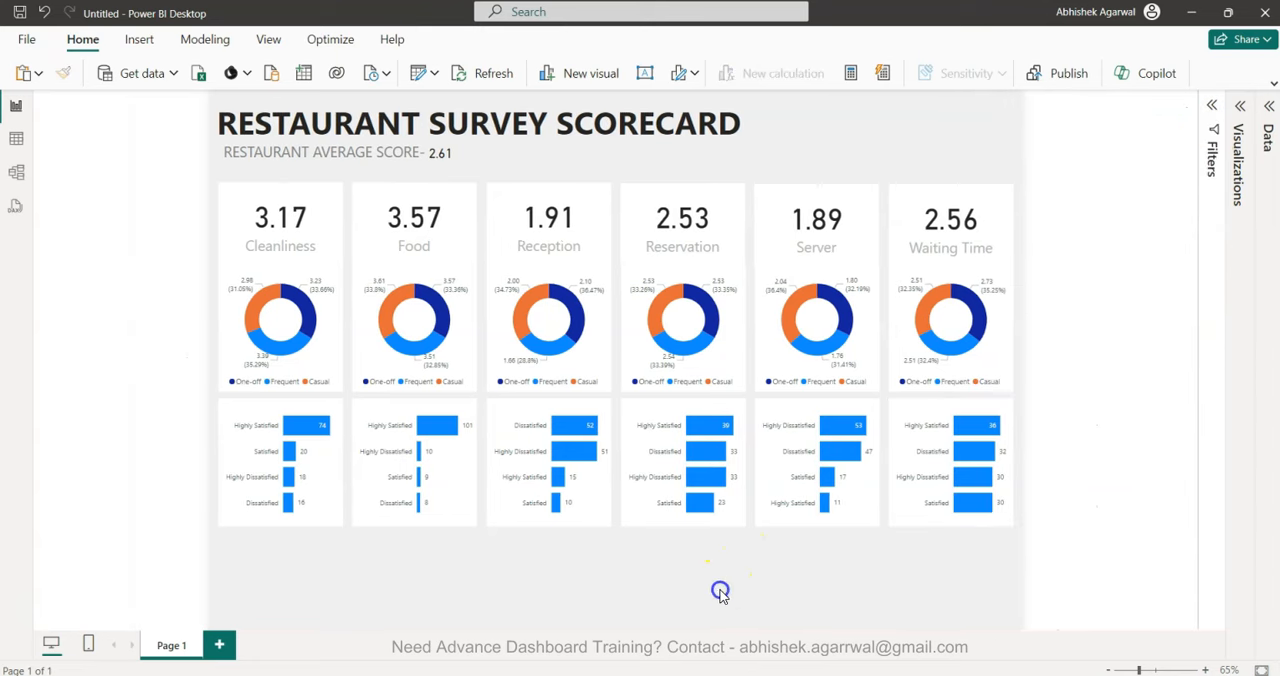
Turn on the title of the Cleanliness bar chart, set its text to "Cleanliness Responses #" and copy that text.
click(1240, 105)
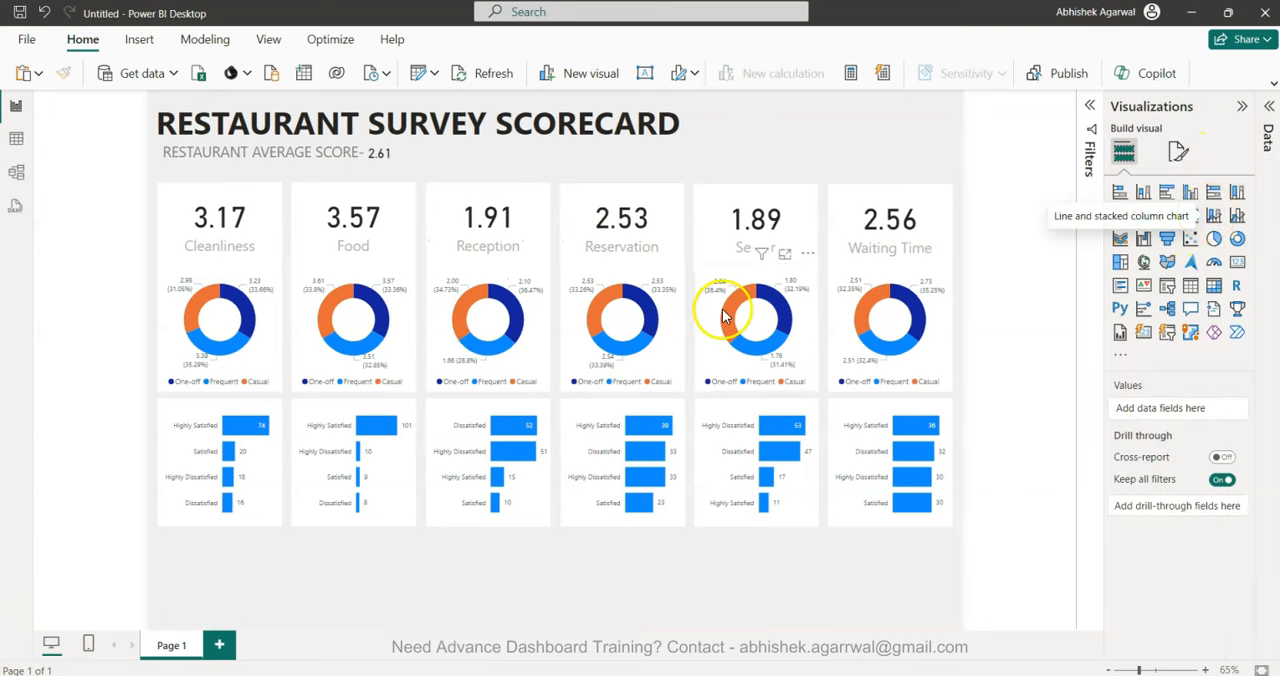
click(205, 418)
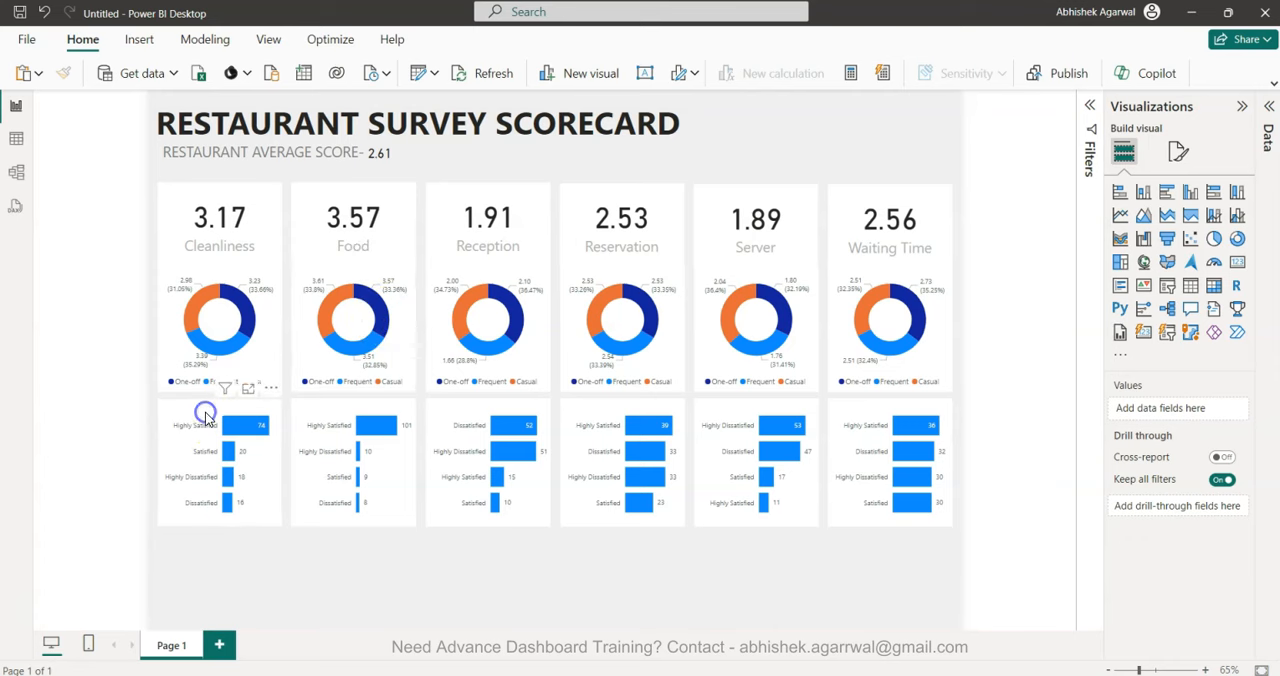
click(1175, 152)
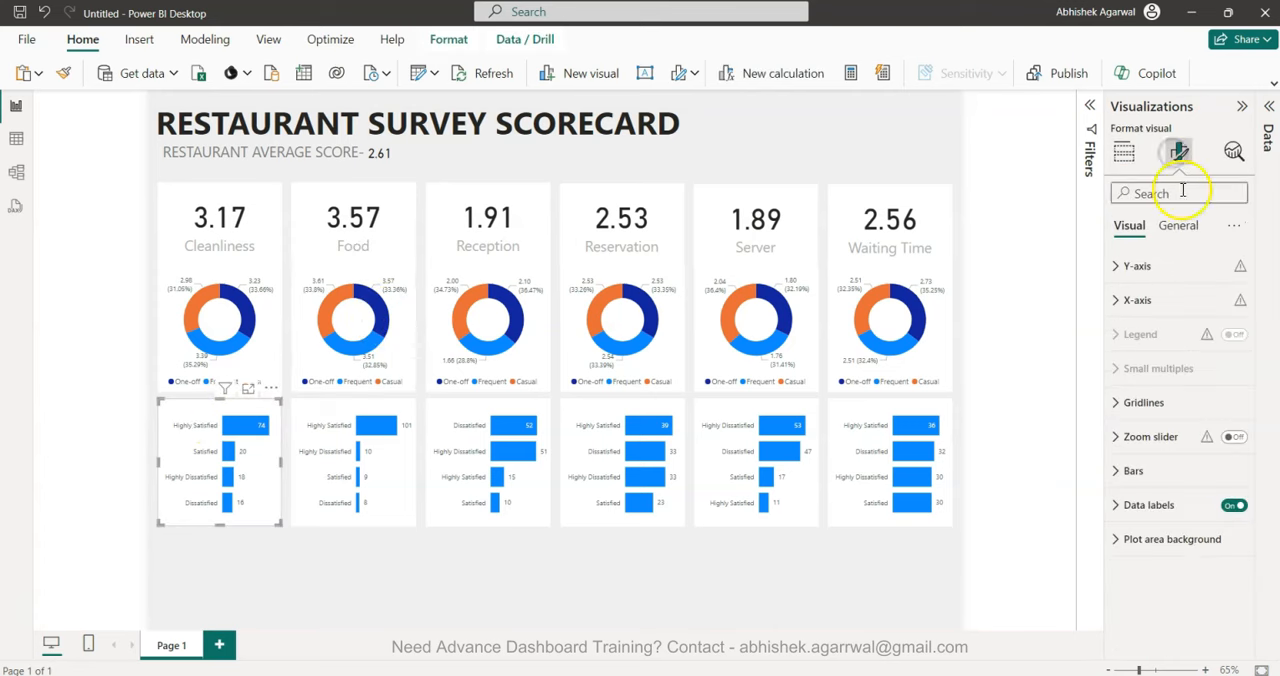
click(1178, 225)
click(1234, 301)
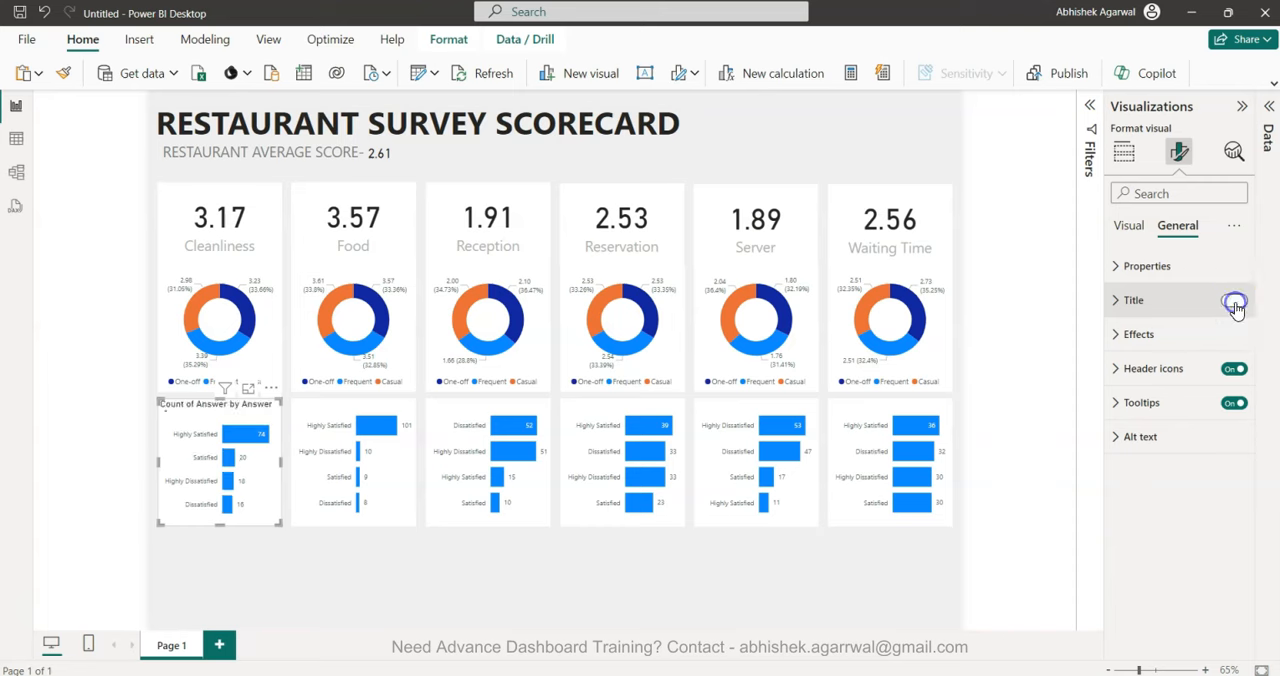
click(1167, 307)
click(1175, 383)
key(ctrl+a)
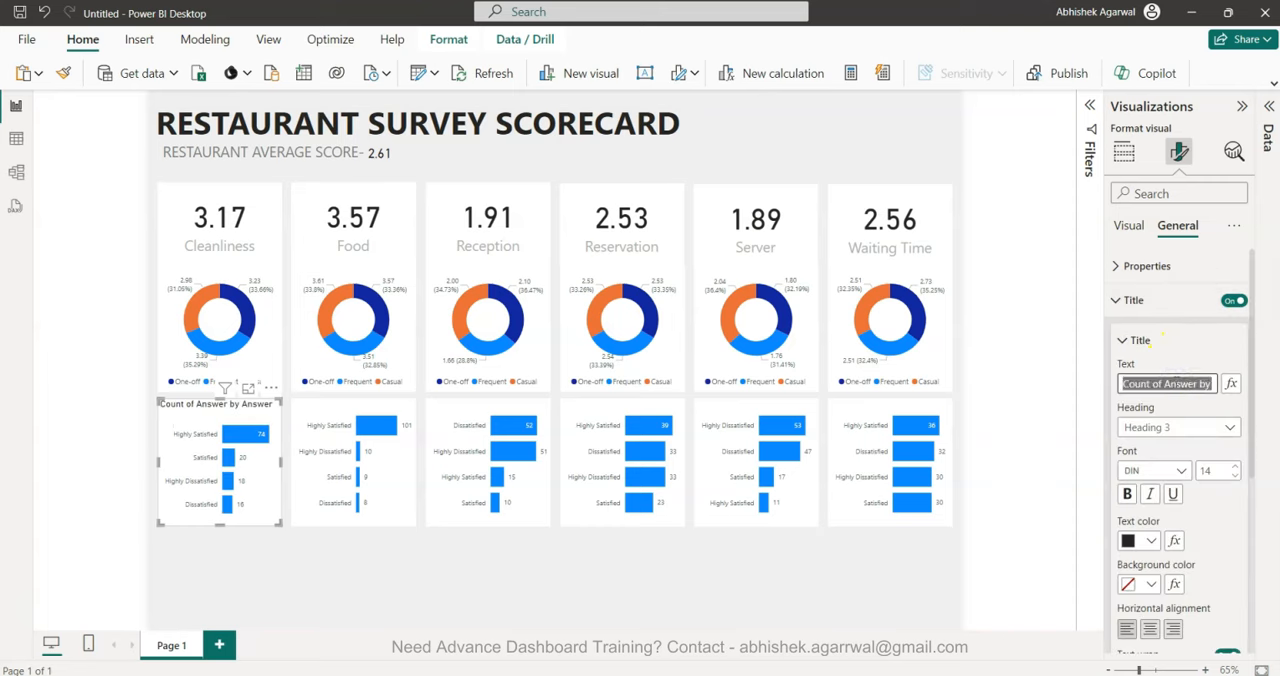
text(Cleanliness Responses #)
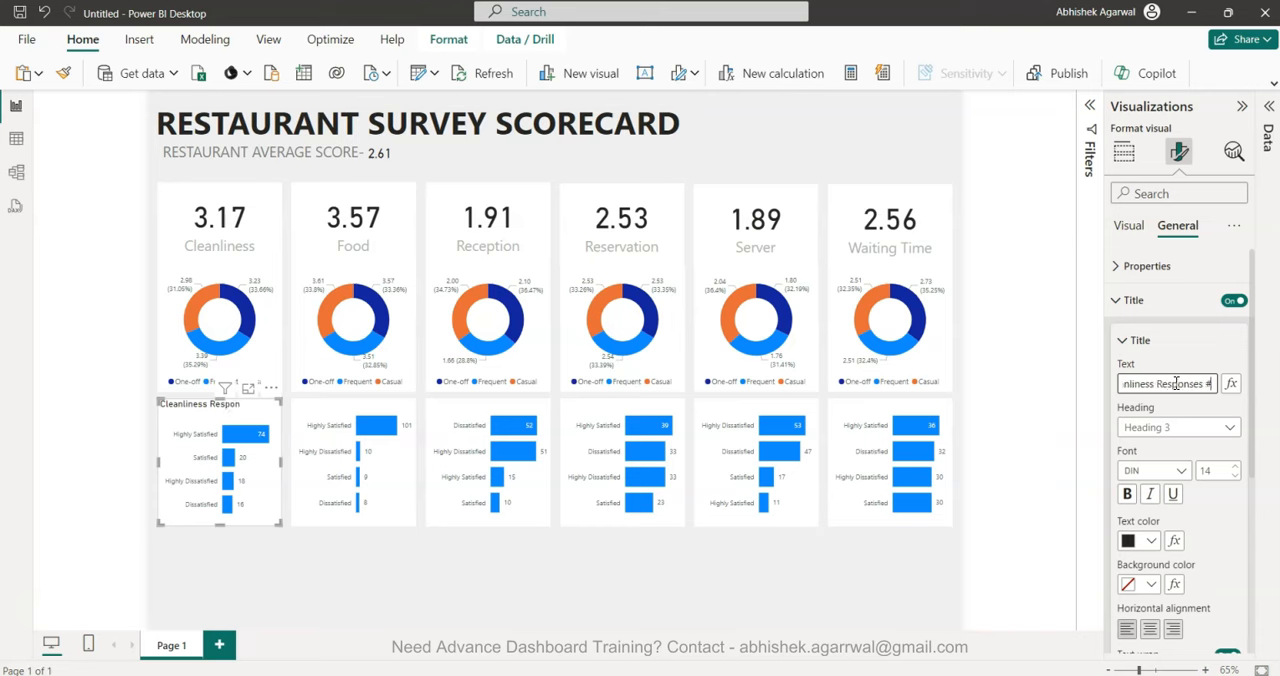
key(ctrl+a)
key(ctrl+c)
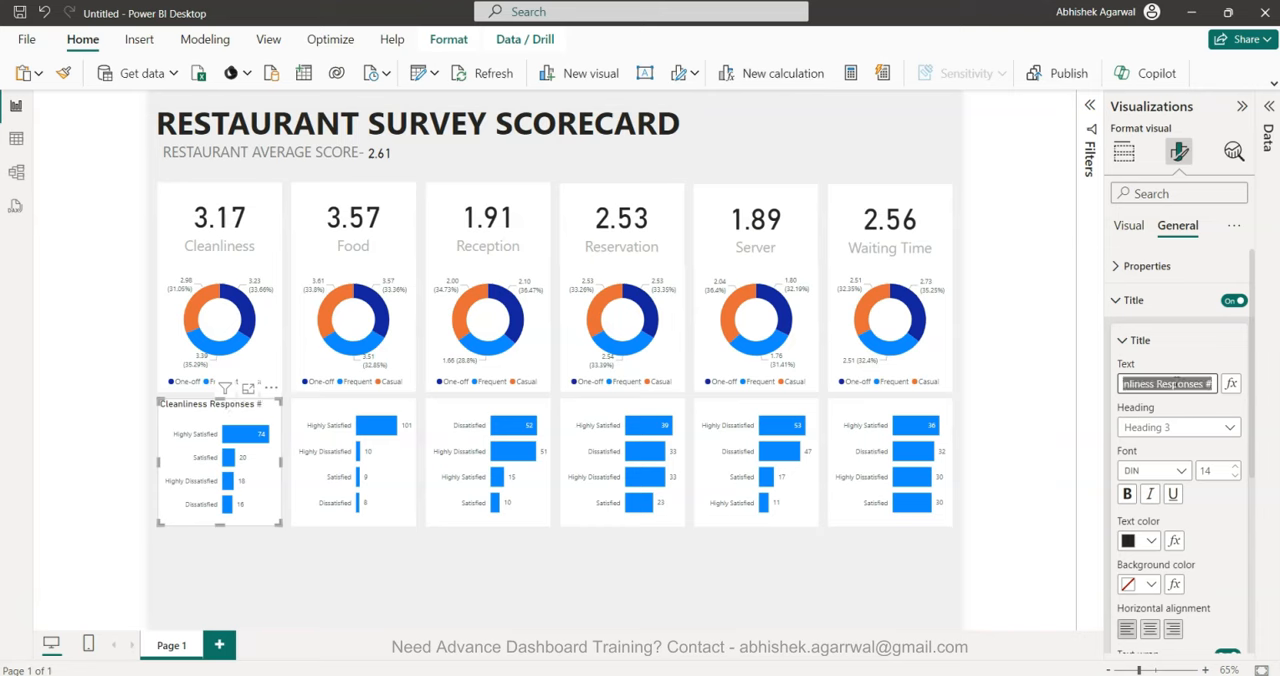
Set the text color of the Cleanliness bar chart's title to light gray.
click(1151, 540)
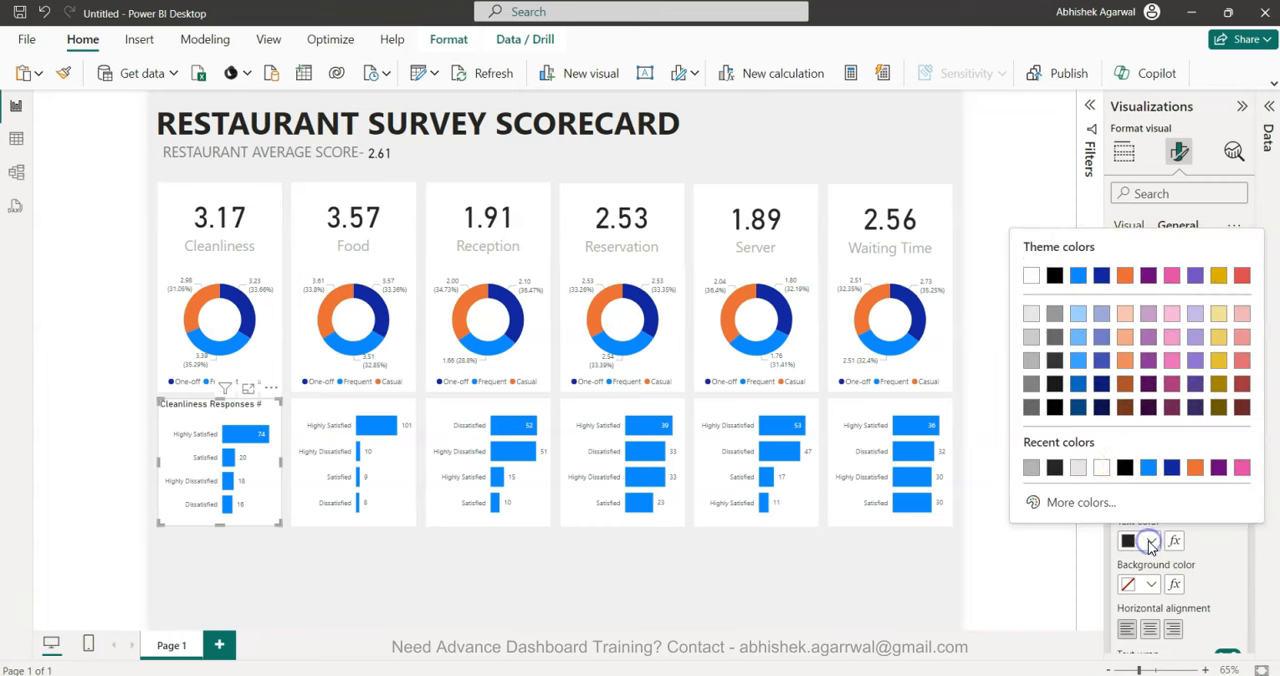
click(1031, 361)
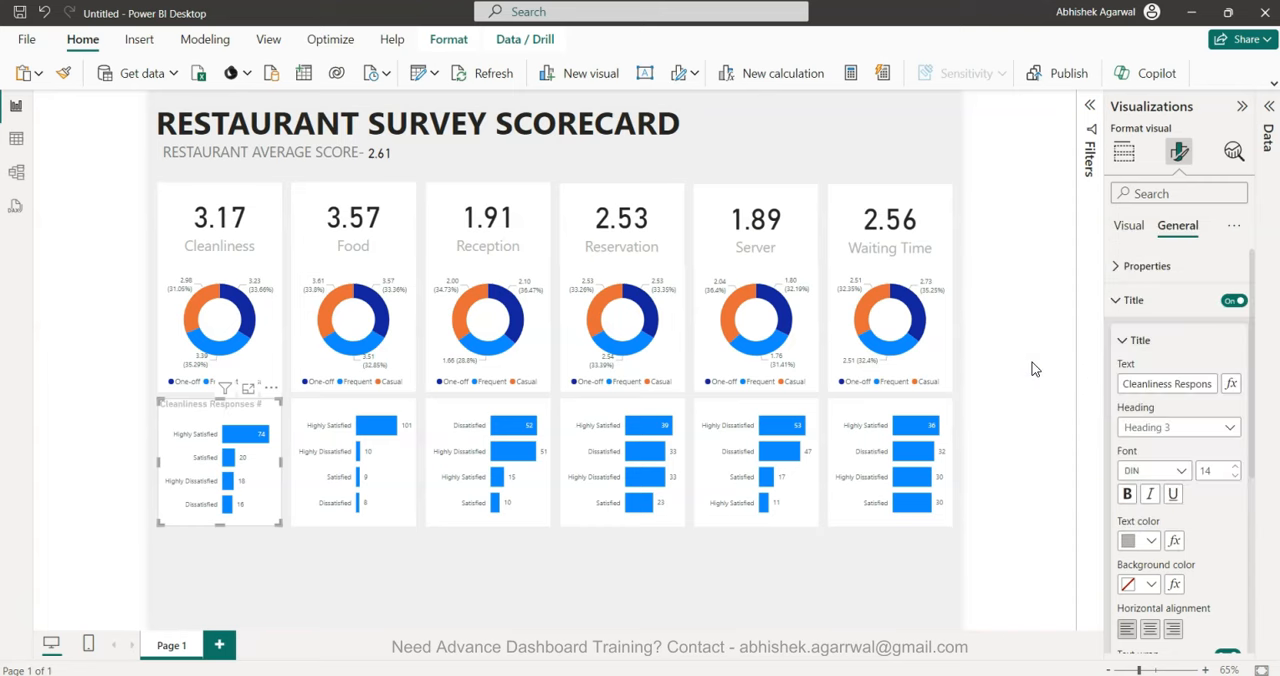
click(375, 418)
click(194, 441)
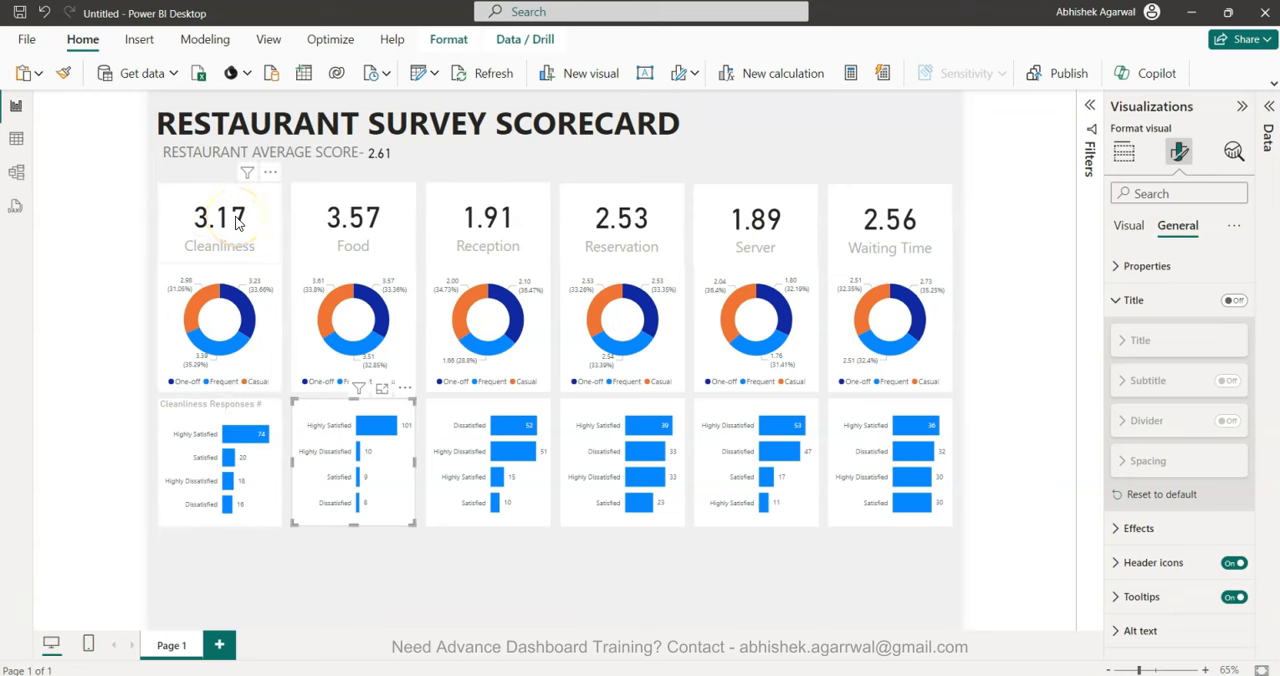
Recolor the RESTAURANT SURVEY SCORECARD heading text to White, 50% darker.
triple_click(336, 124)
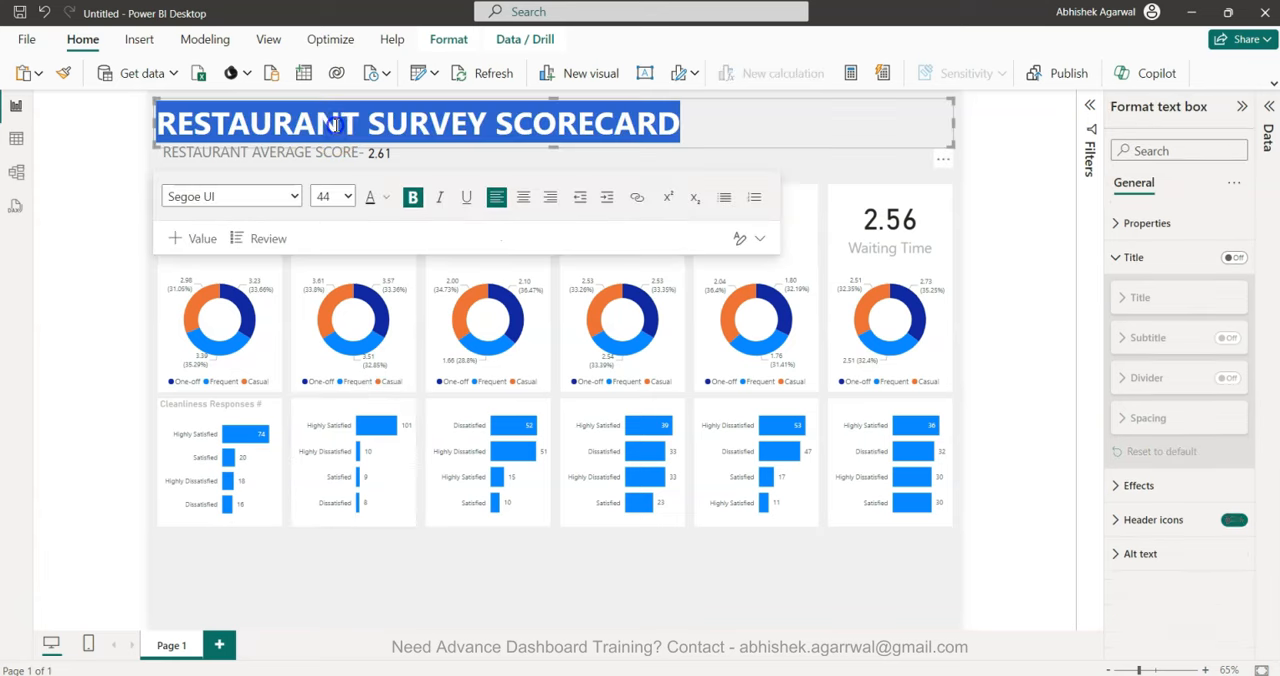
click(386, 199)
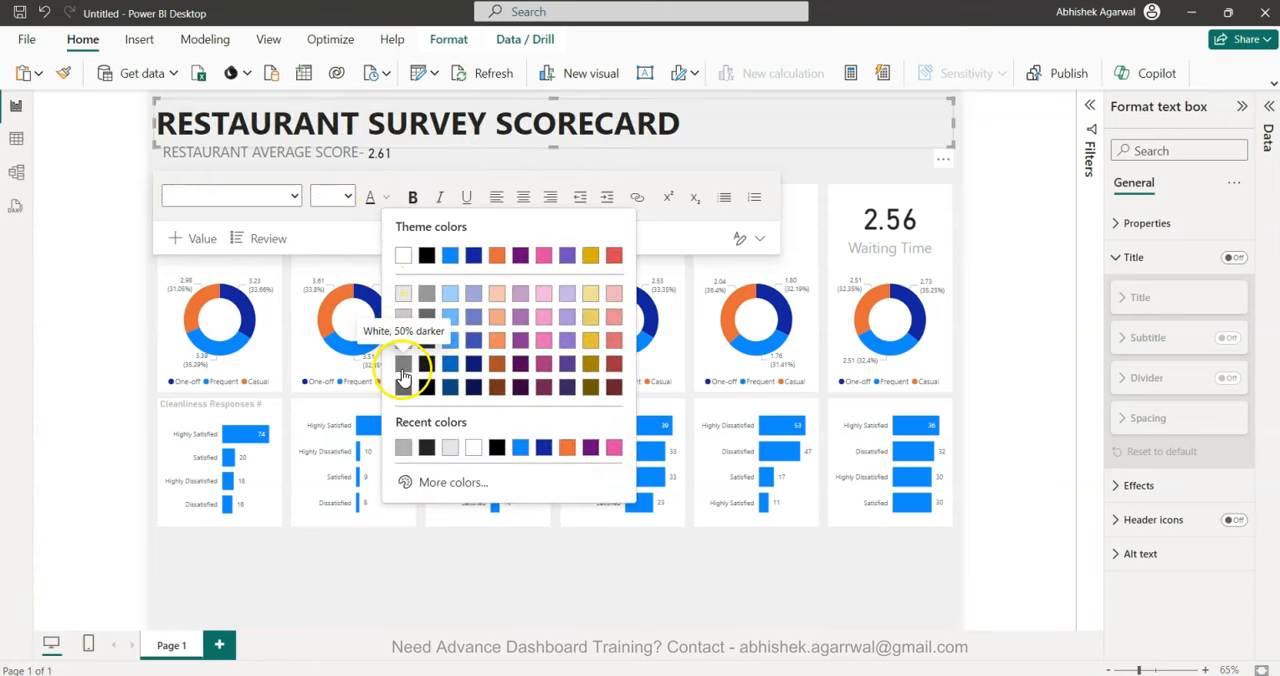
click(403, 368)
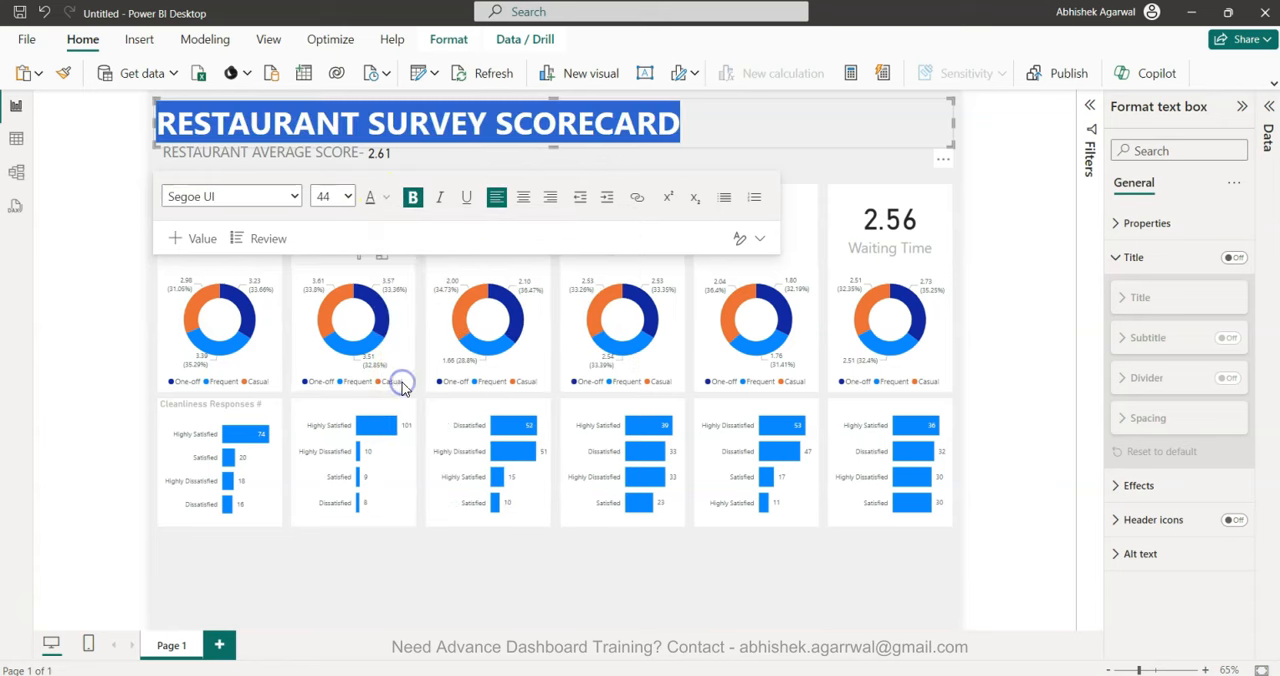
click(98, 385)
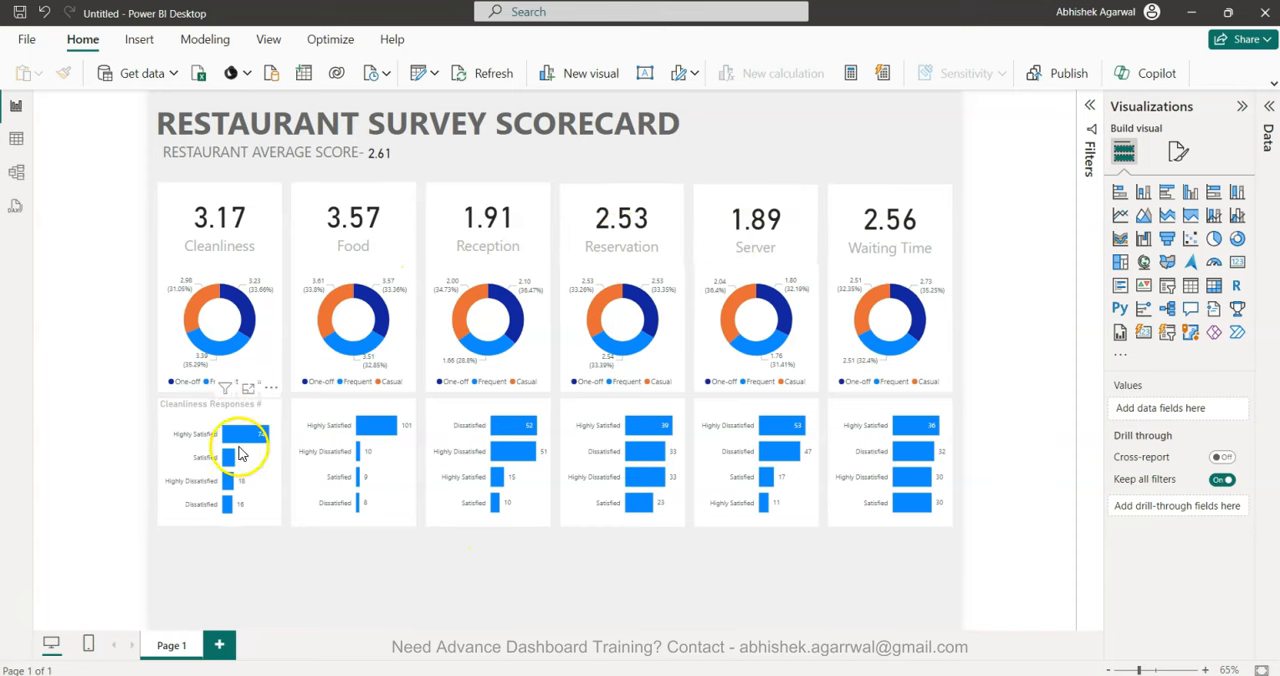
Copy the Cleanliness bar chart's formatting to the Food, Reception, Reservation, Server and Waiting Time bar charts with Format Painter.
click(329, 410)
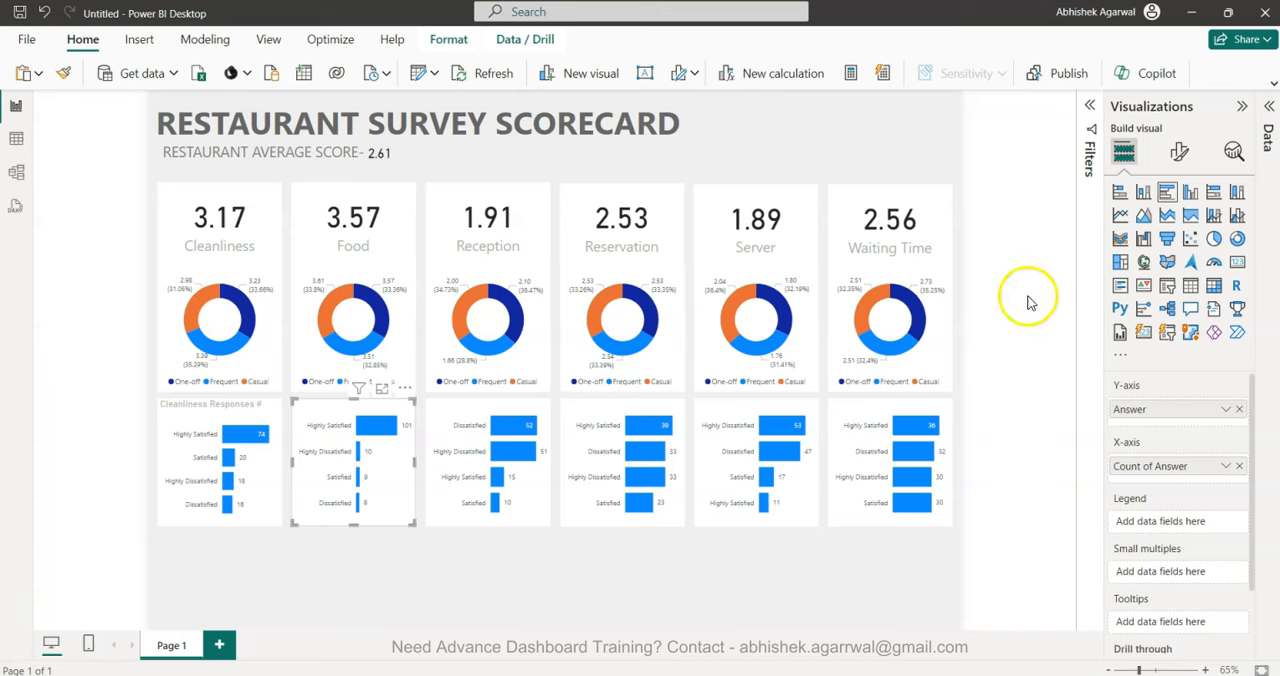
click(224, 412)
click(63, 73)
click(312, 408)
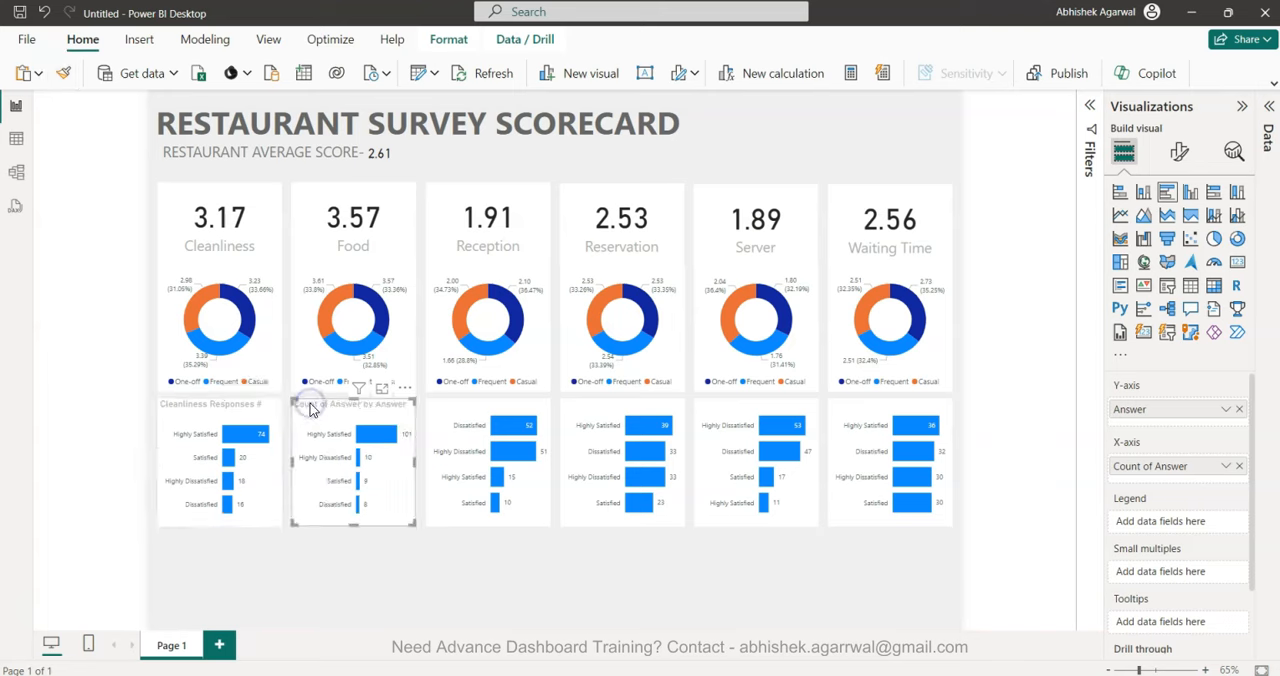
click(63, 73)
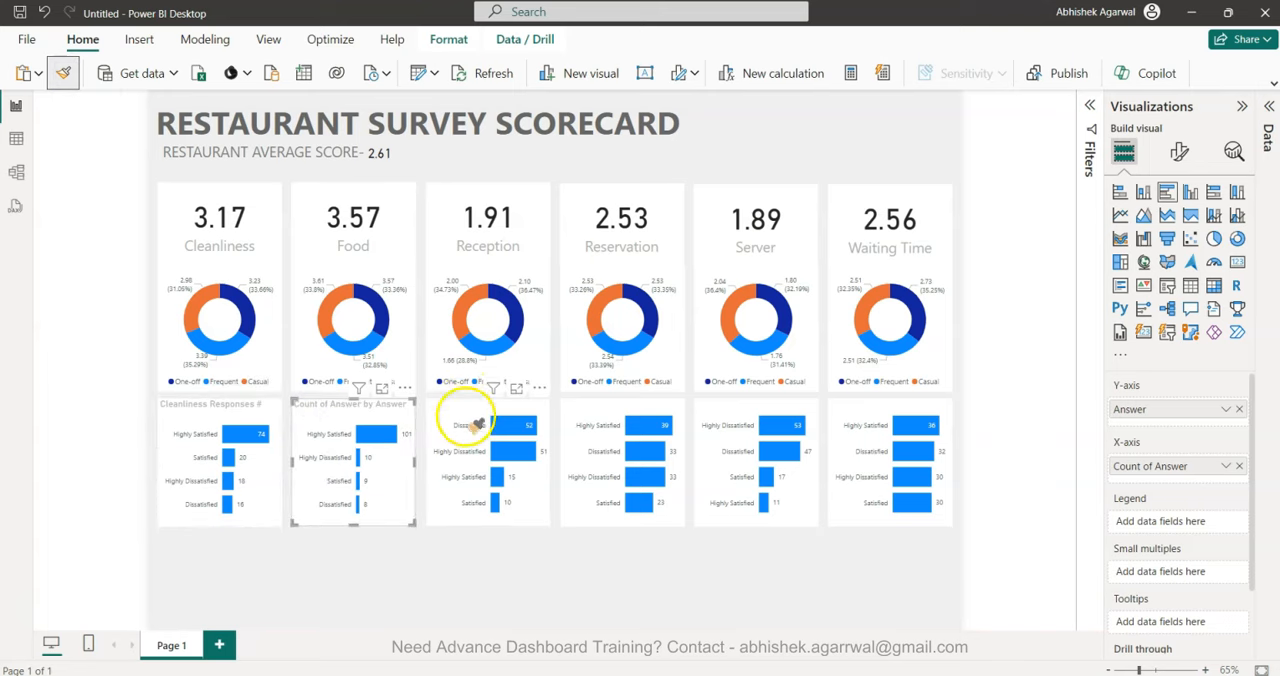
click(468, 420)
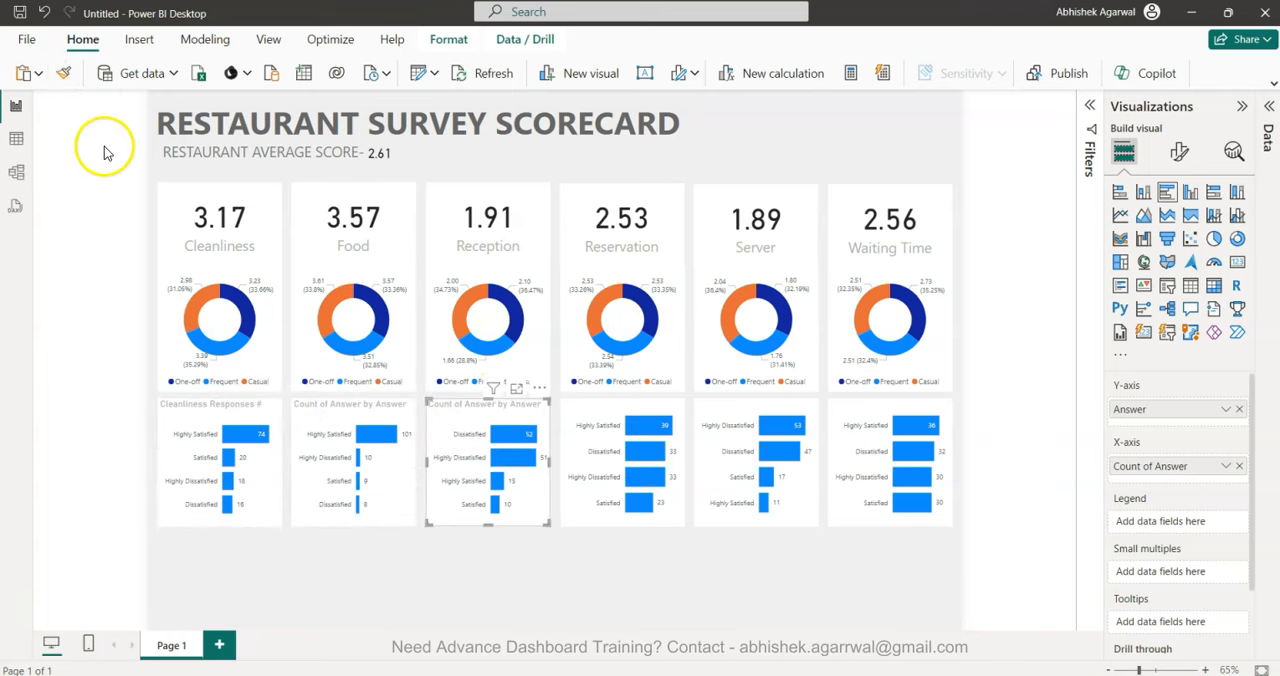
click(63, 73)
click(755, 455)
click(63, 73)
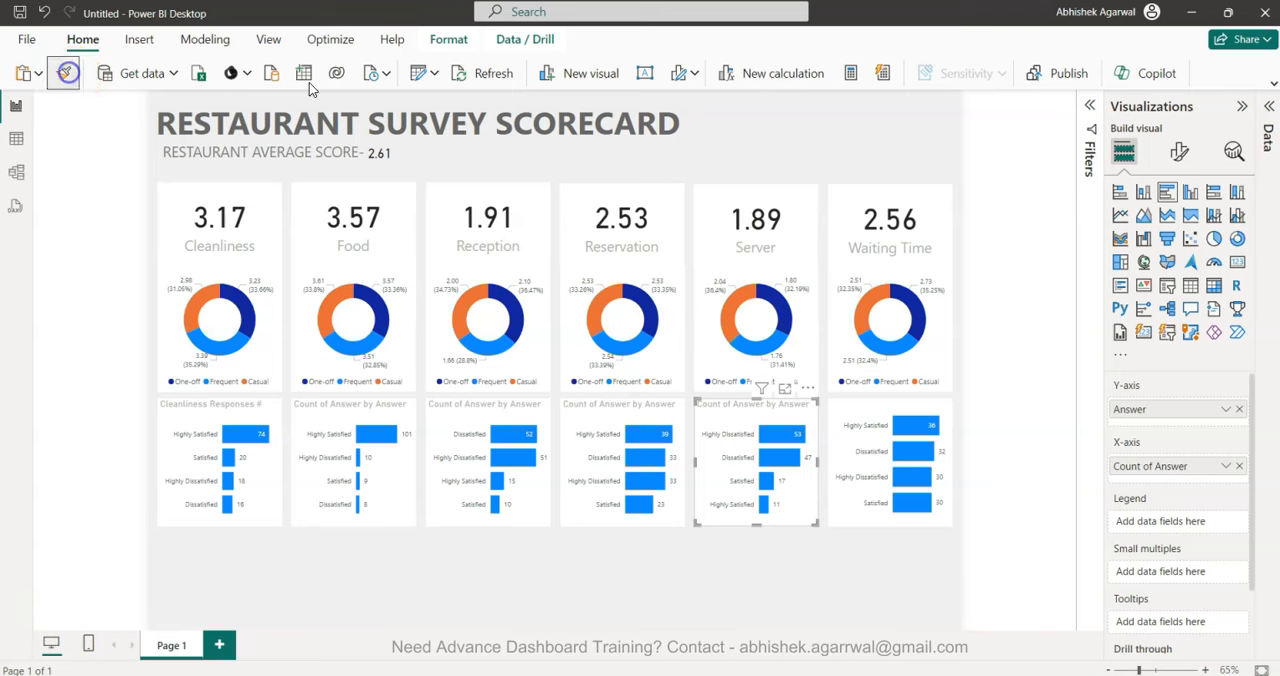
click(855, 415)
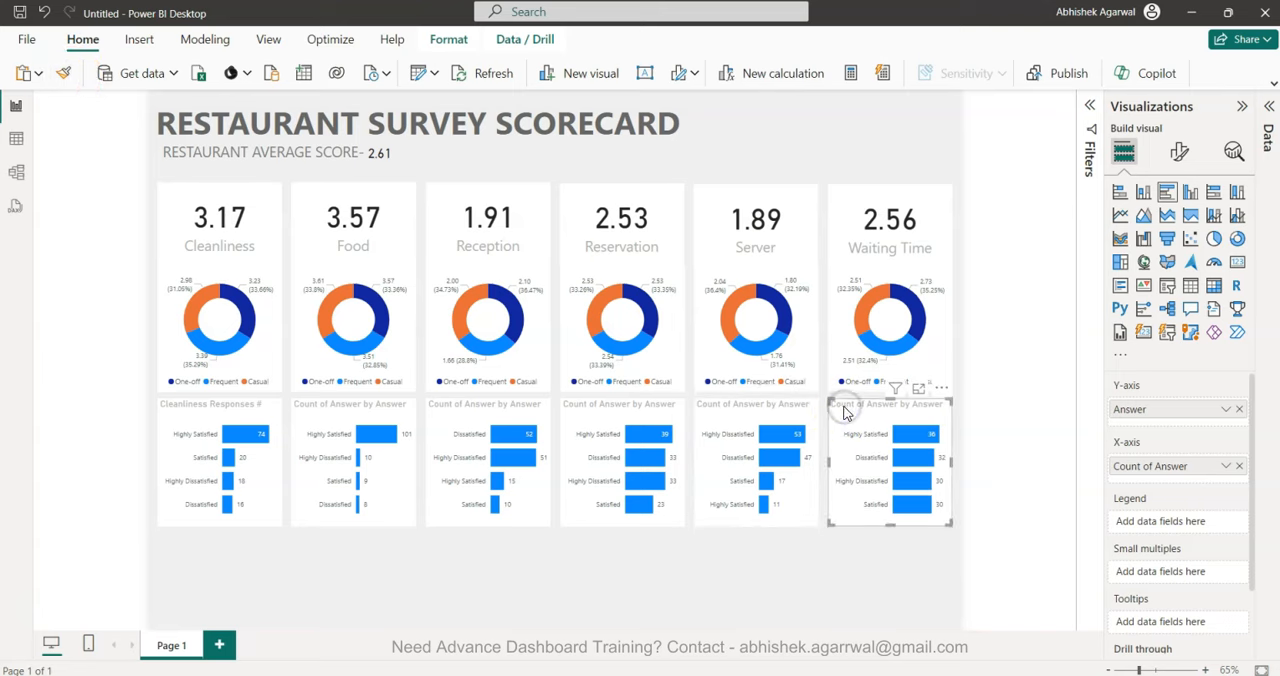
Change the title of the bar chart beneath the Food donut to "Food Responses #".
click(375, 402)
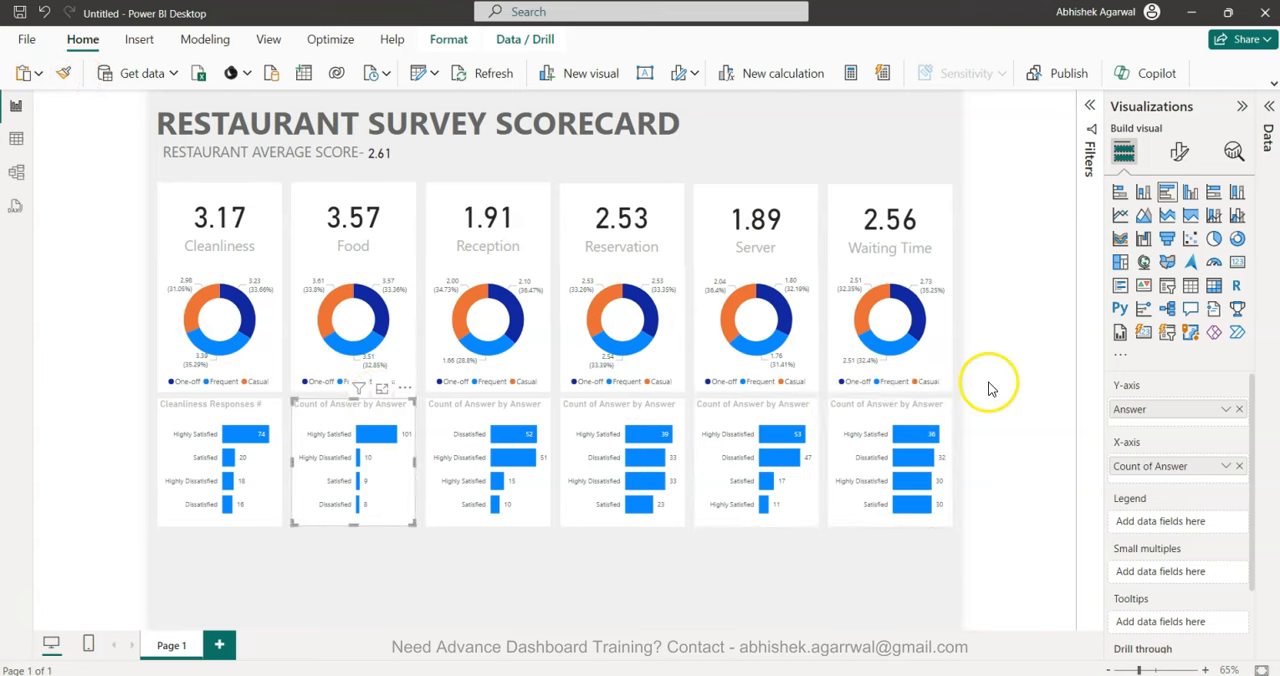
click(1181, 152)
click(1178, 226)
click(1134, 300)
click(1167, 383)
key(ctrl+a)
key(ctrl+v)
key(Home)
double_click(1167, 383)
text(F)
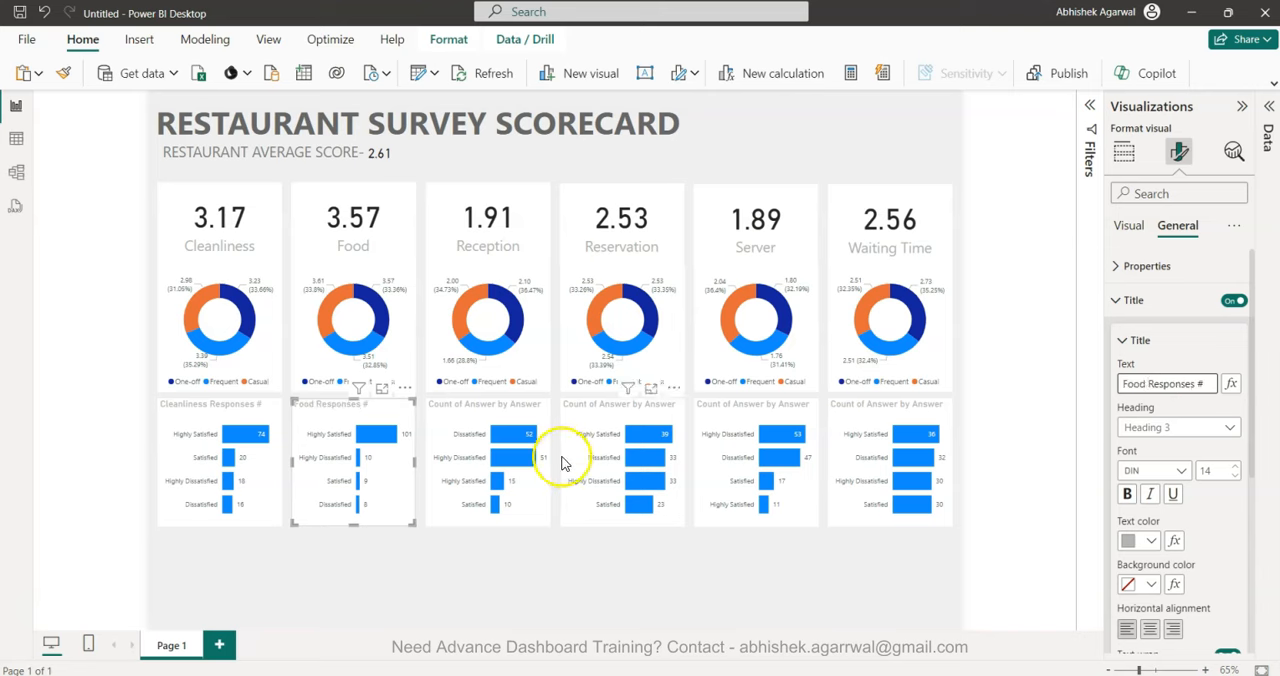
Change the title of the bar chart beneath the Reception donut to "Reception Responses #".
click(494, 414)
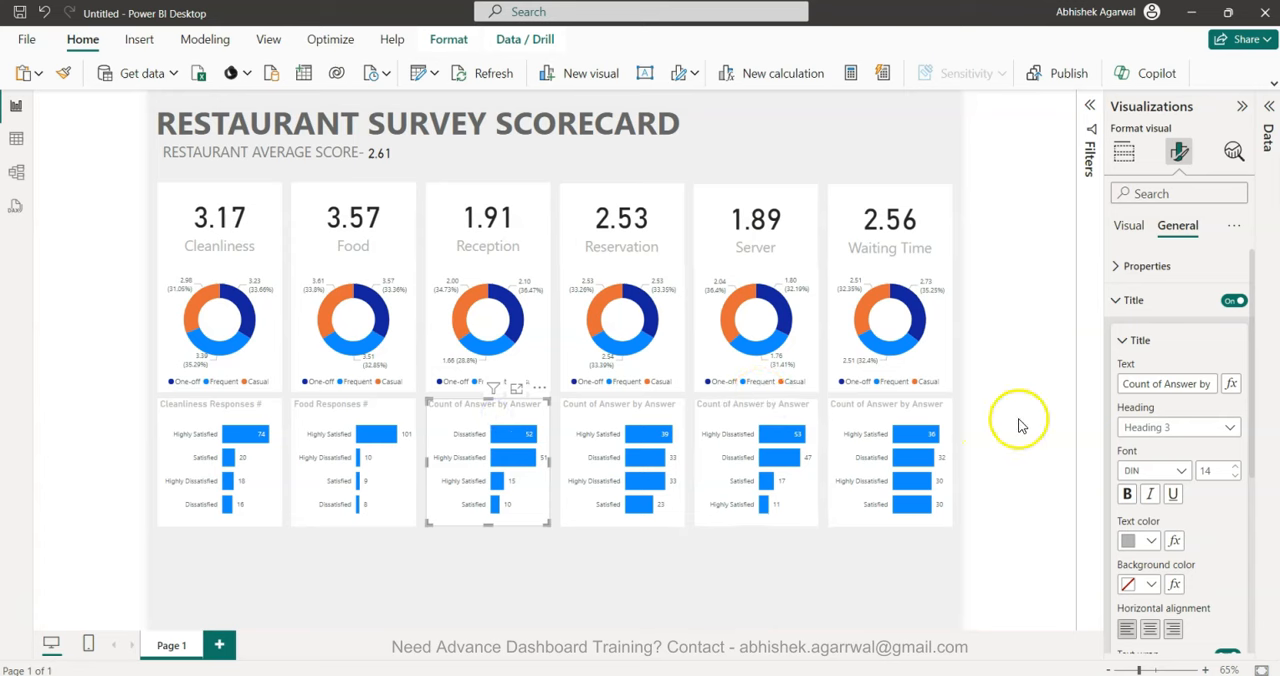
triple_click(1143, 386)
key(ctrl+v)
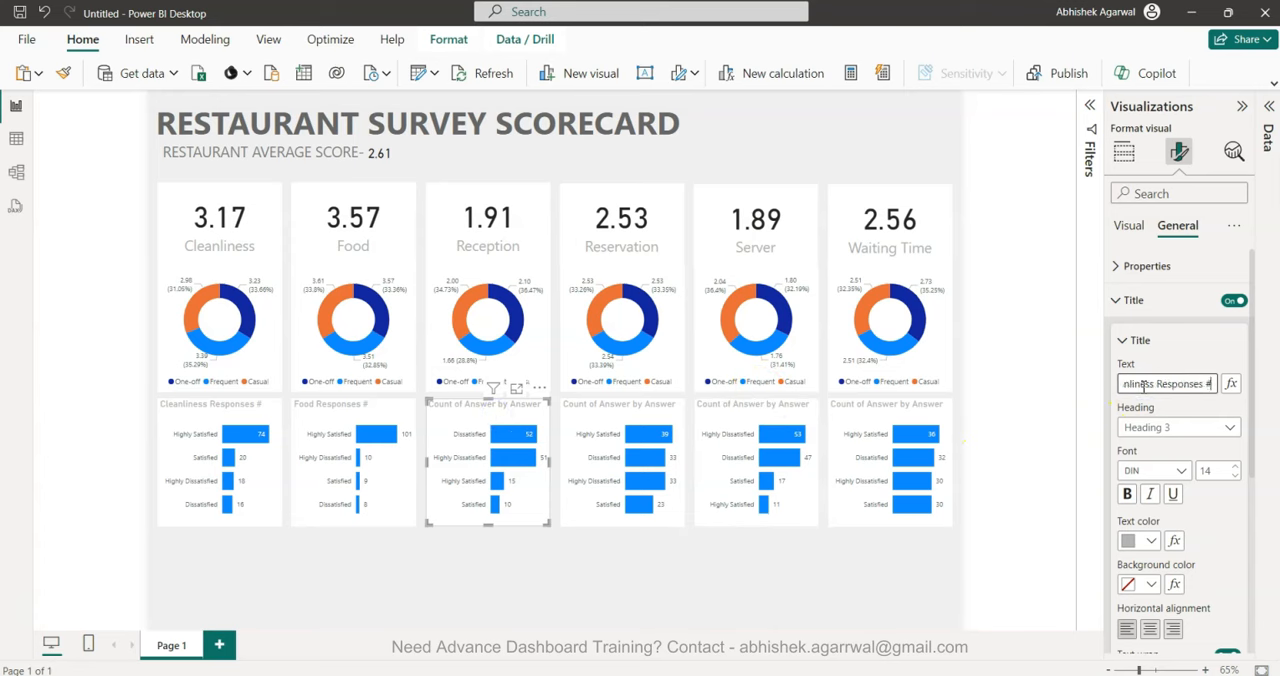
text(Reception)
Change the title of the bar chart beneath the Reservation donut to "Reservation Responses #".
click(608, 425)
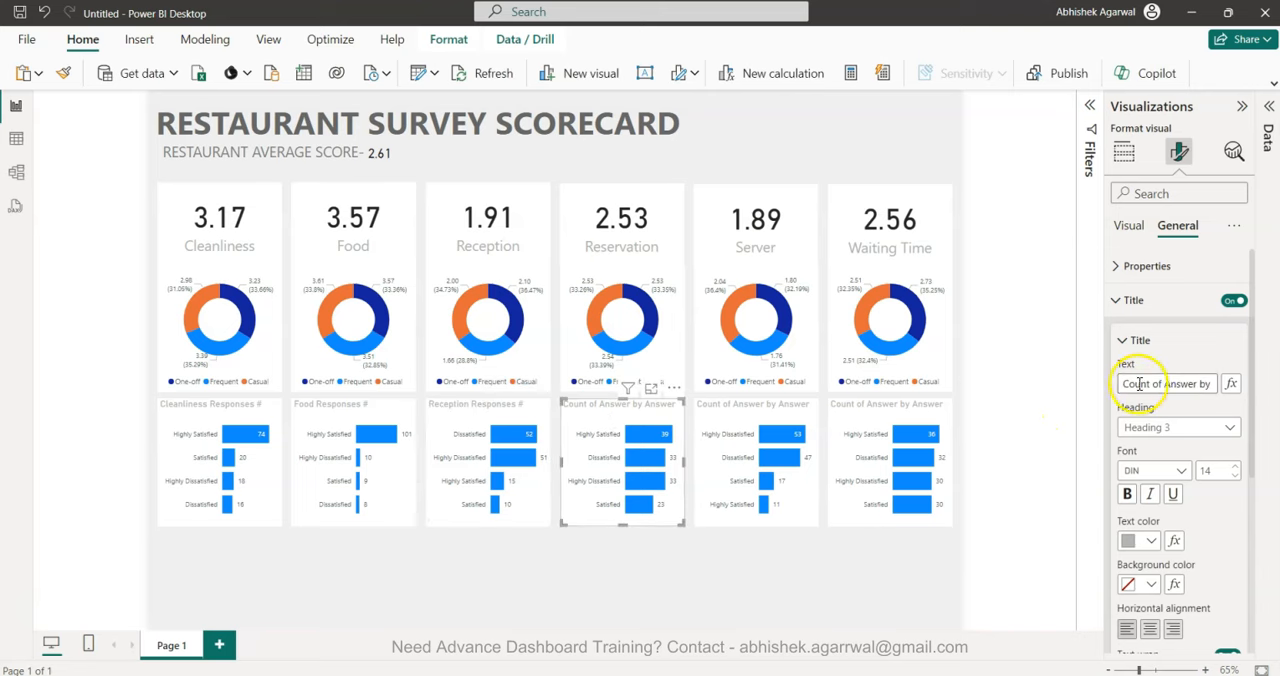
key(ctrl+a)
key(ctrl+v)
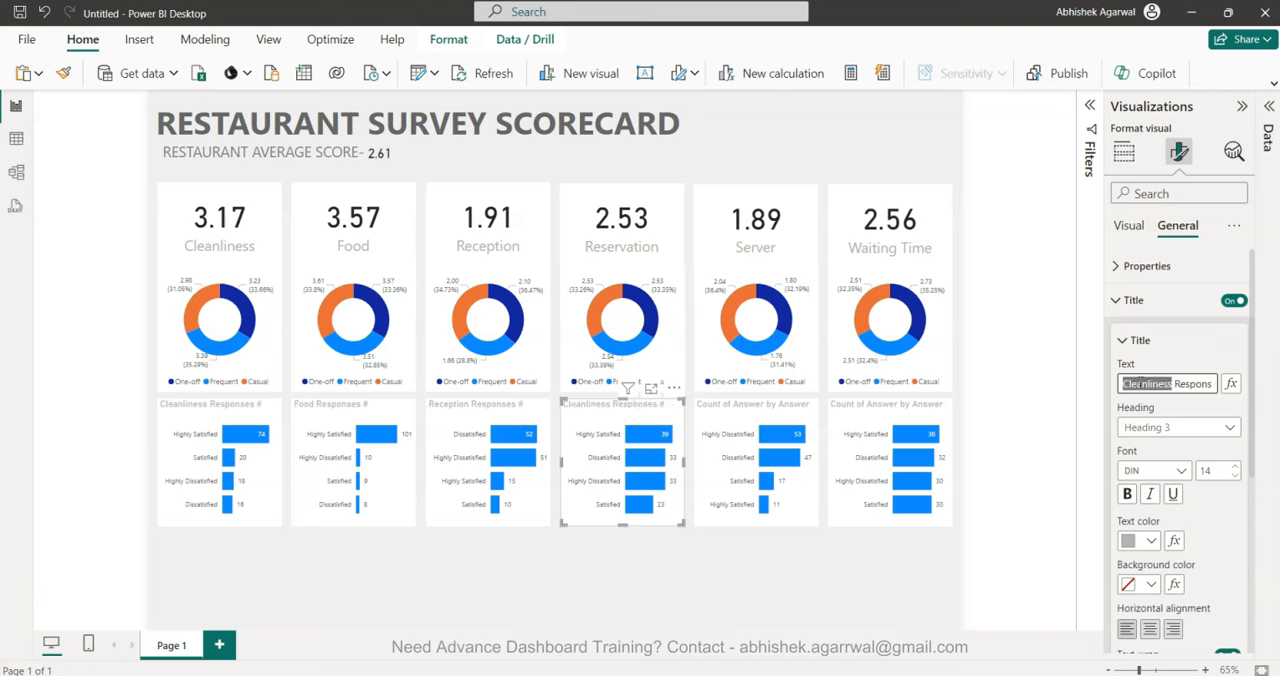
text(S)
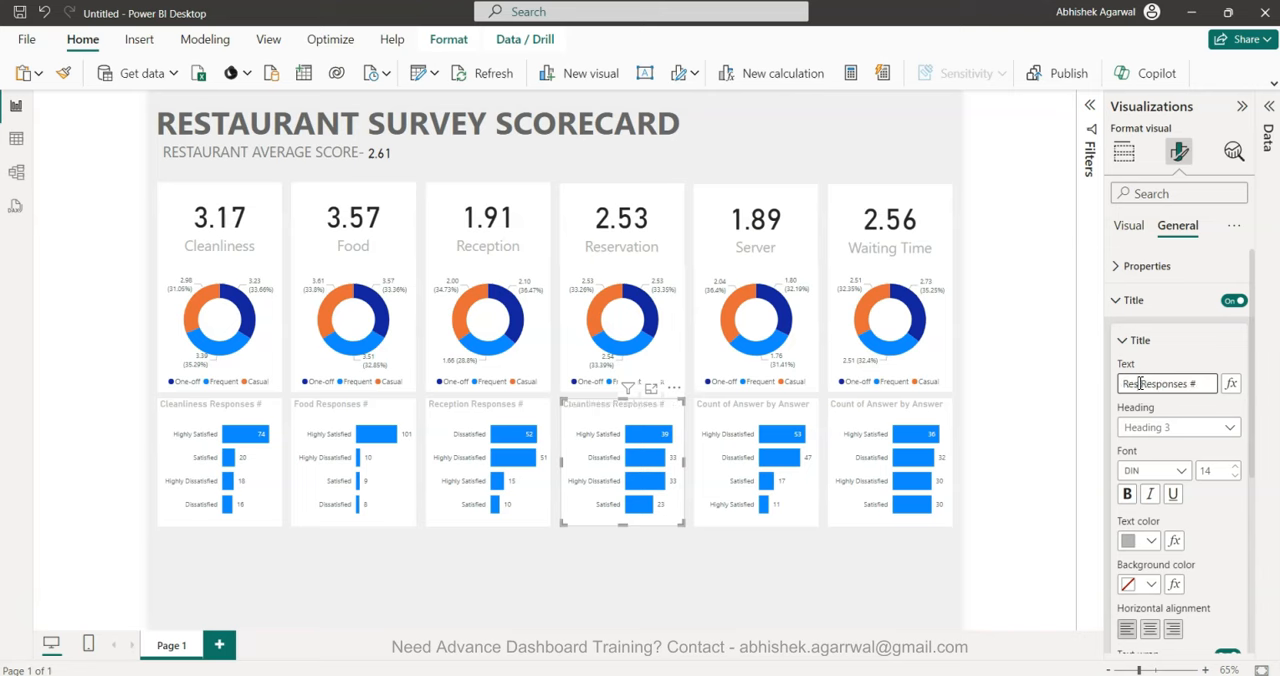
Change the title of the bar chart beneath the Server donut to "Server Responses #".
key(ctrl+v)
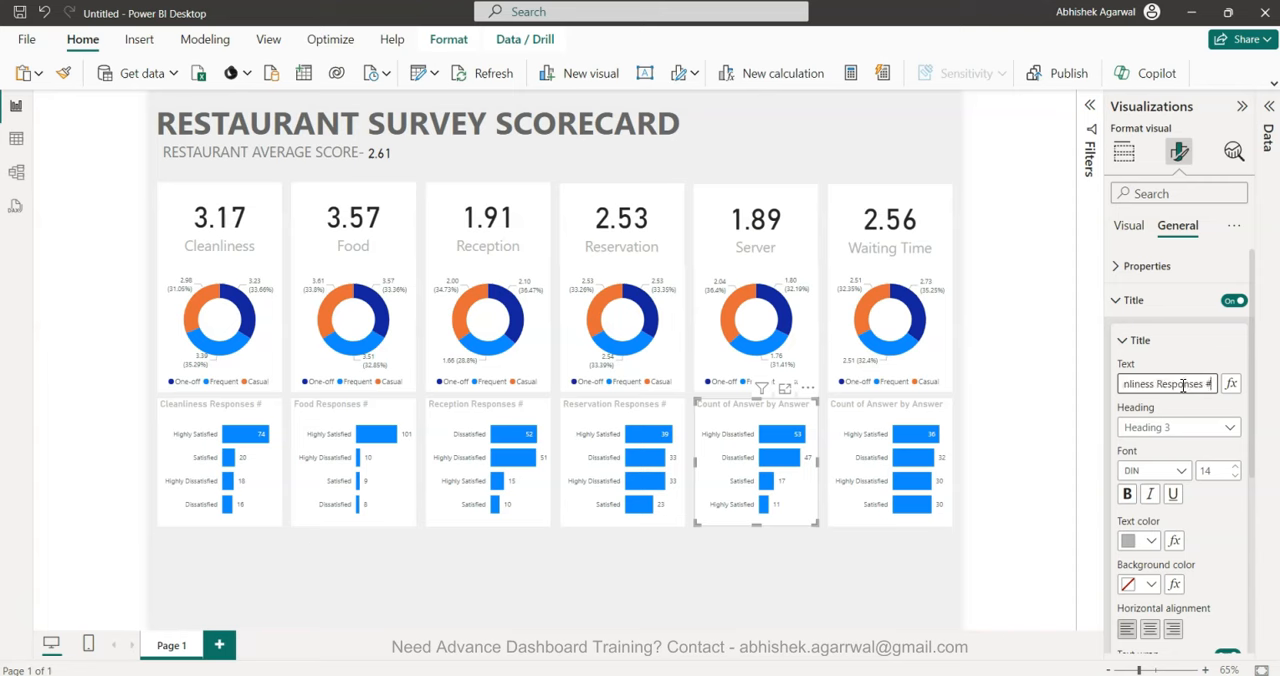
key(ctrl+shift+Right)
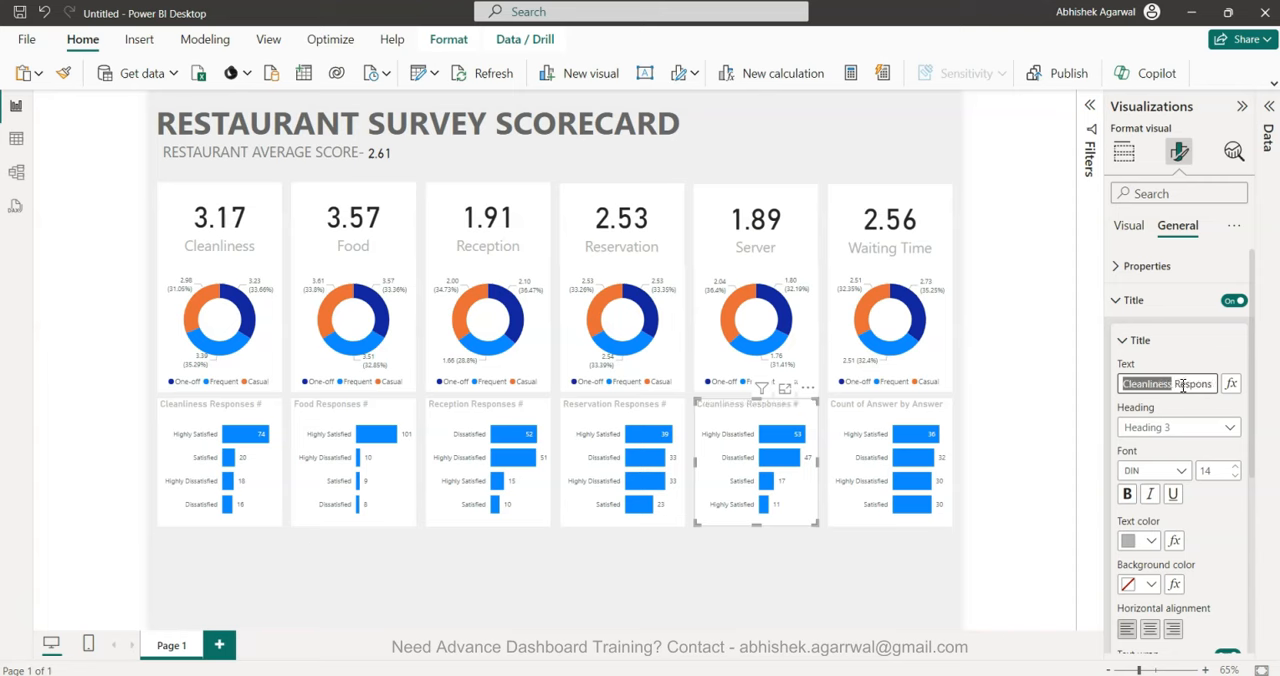
text(Server)
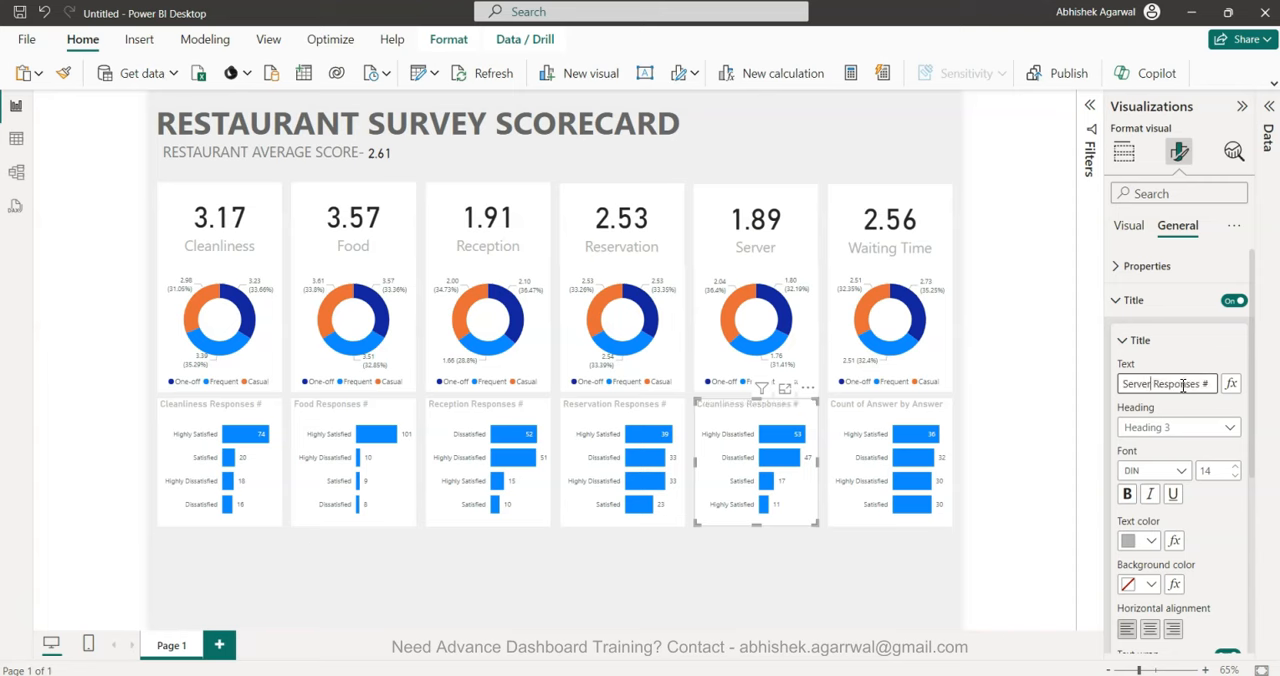
Change the title of the bar chart beneath the Waiting Time donut to "Waiting Time Responses #".
click(943, 416)
click(1135, 390)
key(ctrl+a)
key(ctrl+v)
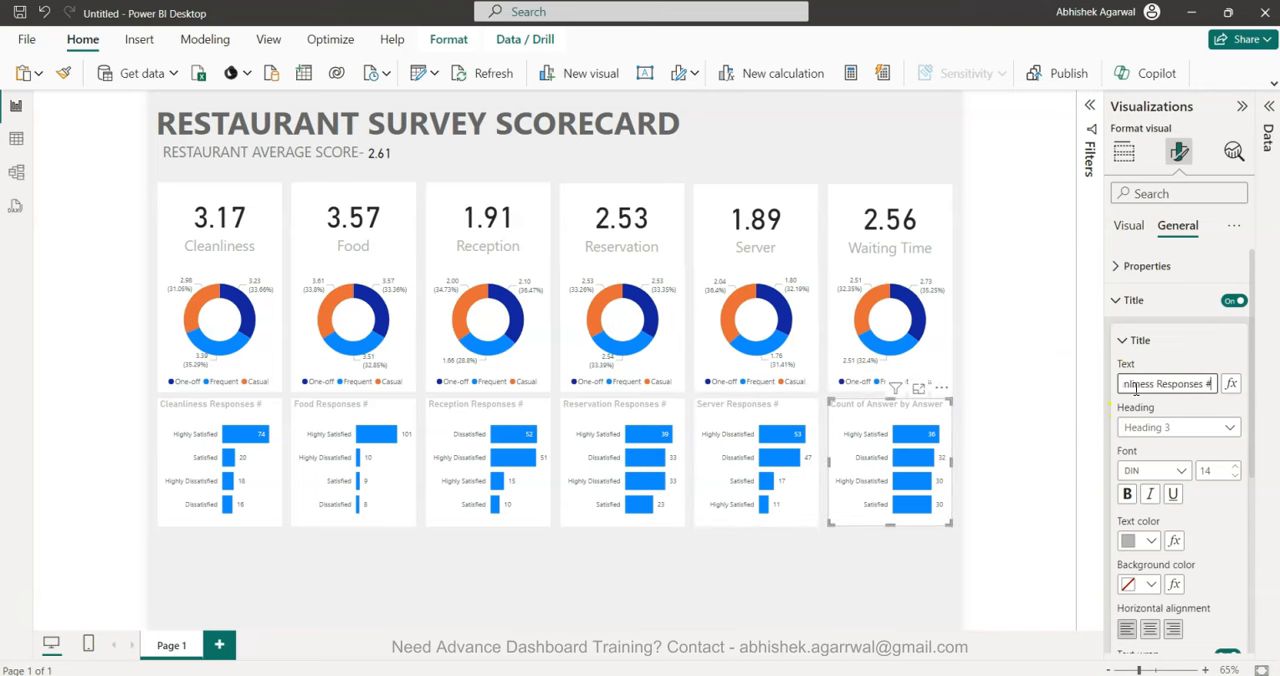
double_click(1135, 390)
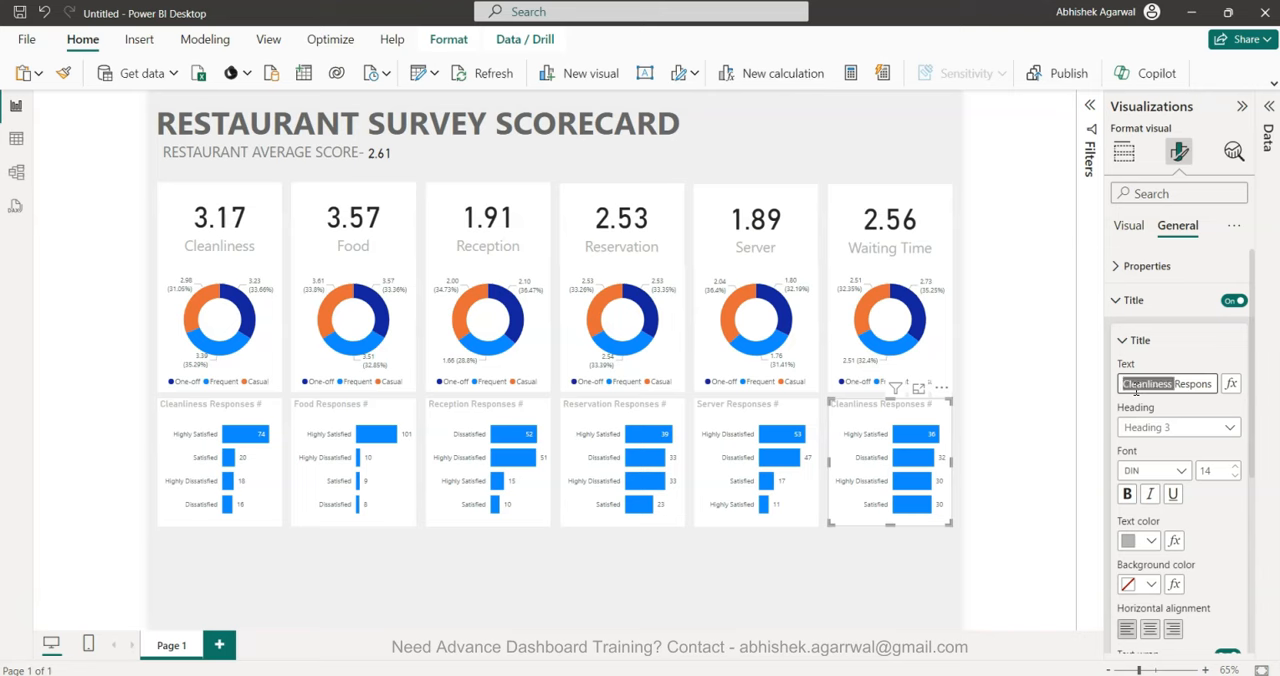
text(Waiting Tim)
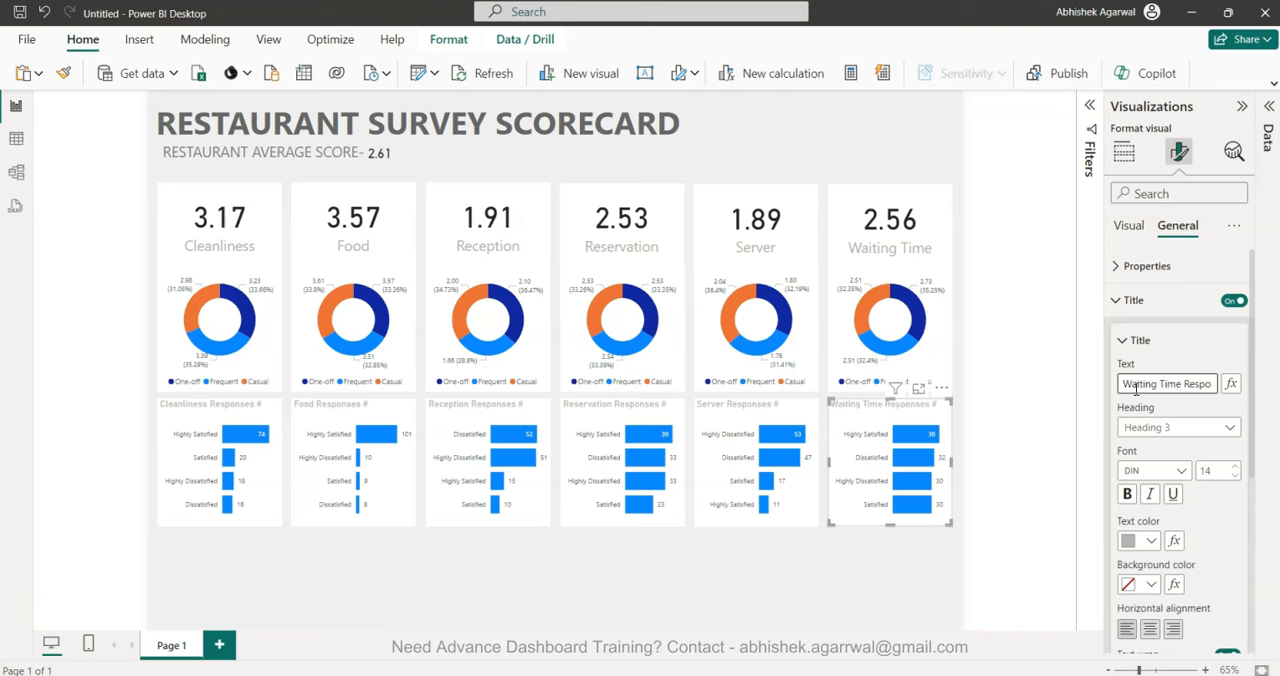
Add a clustered column chart beneath the response bar charts and stretch it across the full width of the six columns.
click(868, 630)
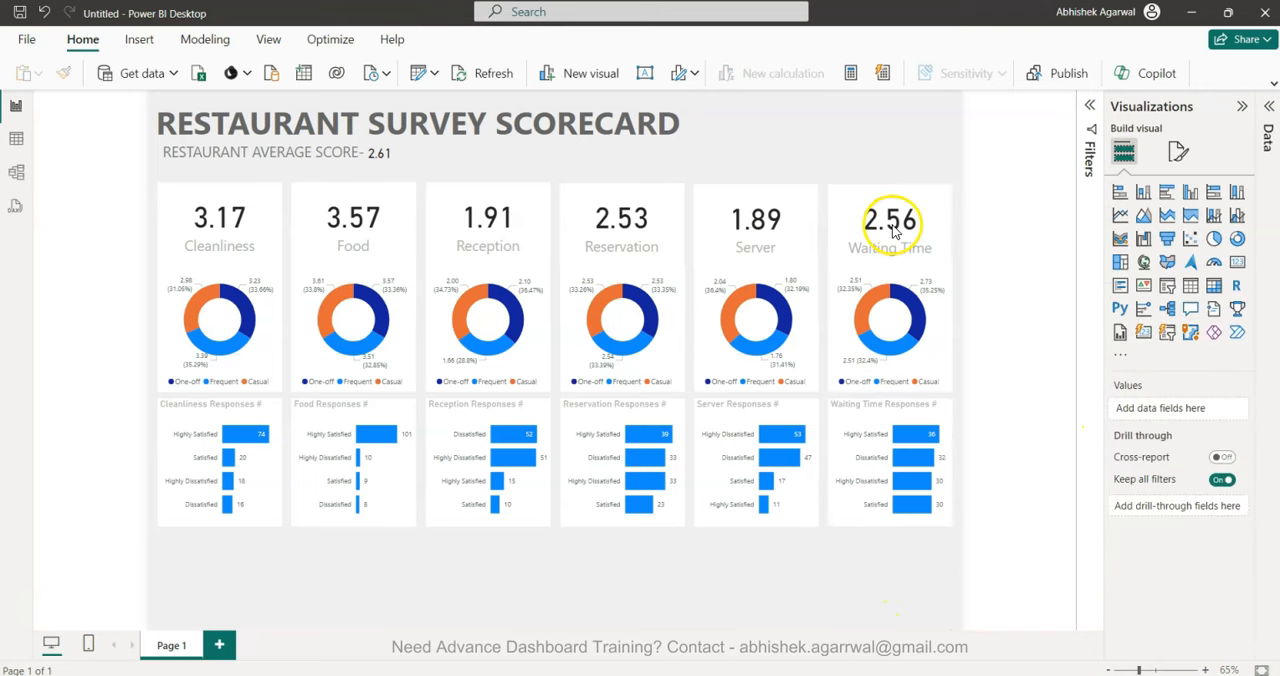
click(1191, 193)
drag(256, 578, 257, 588)
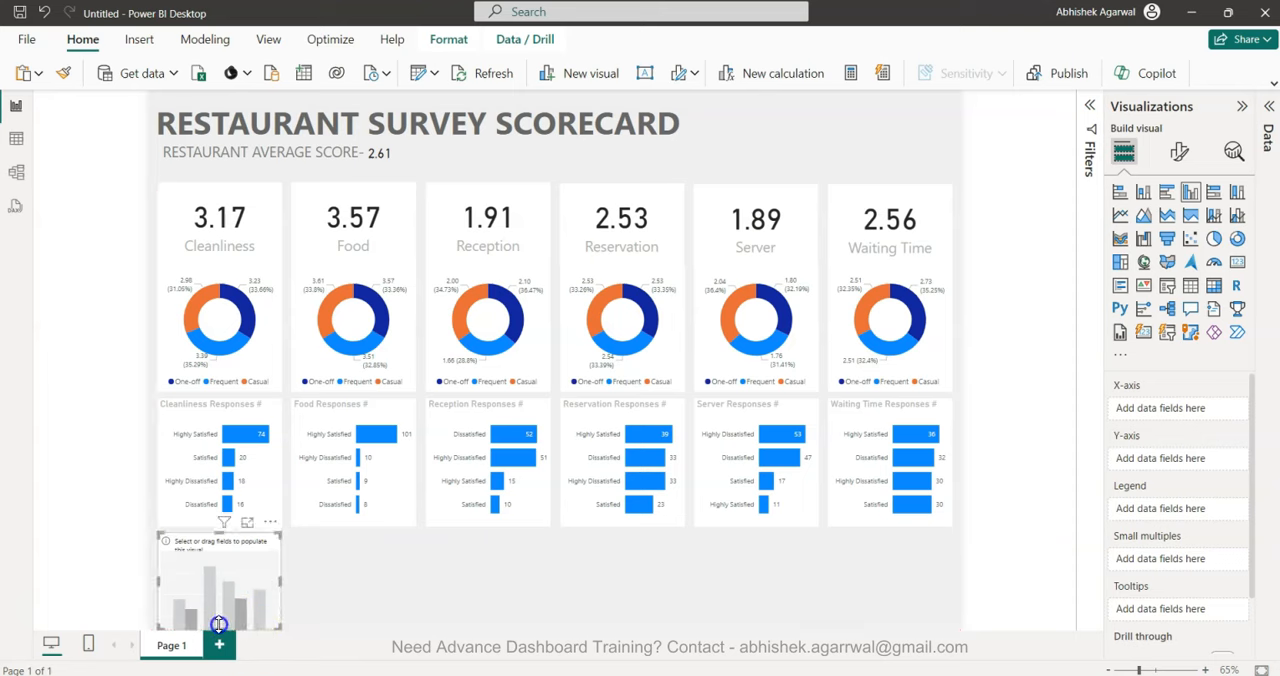
drag(219, 627, 222, 624)
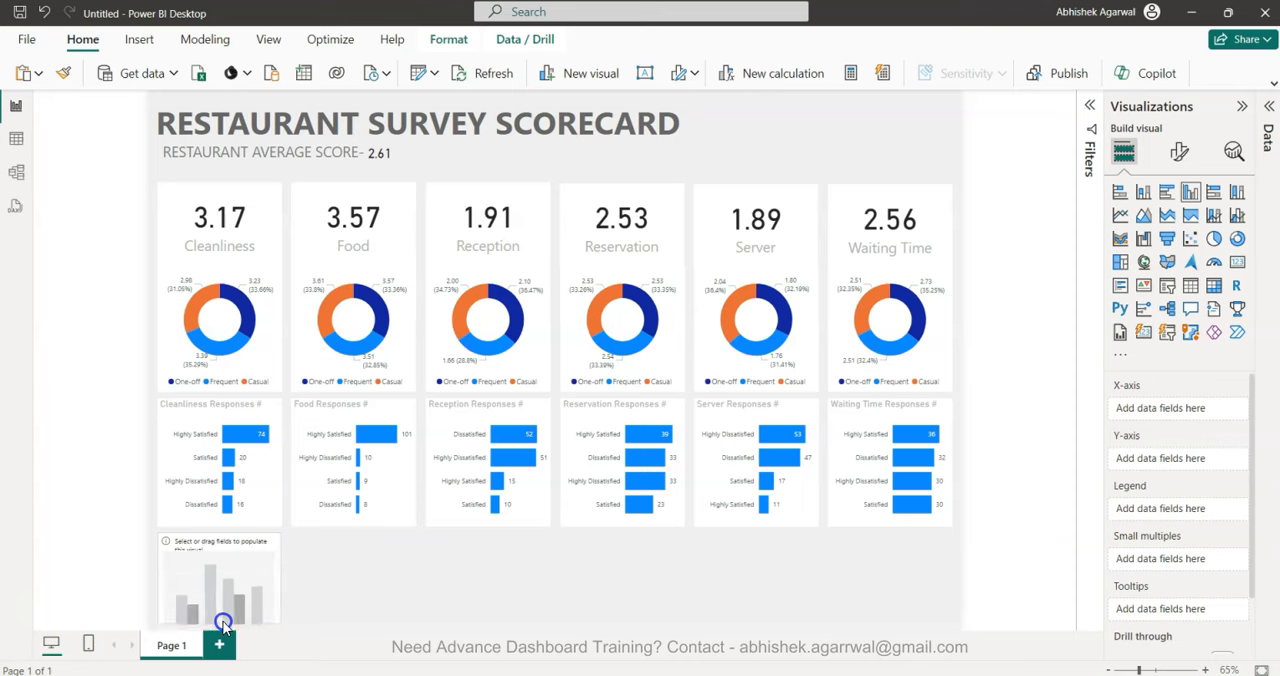
drag(279, 577, 953, 610)
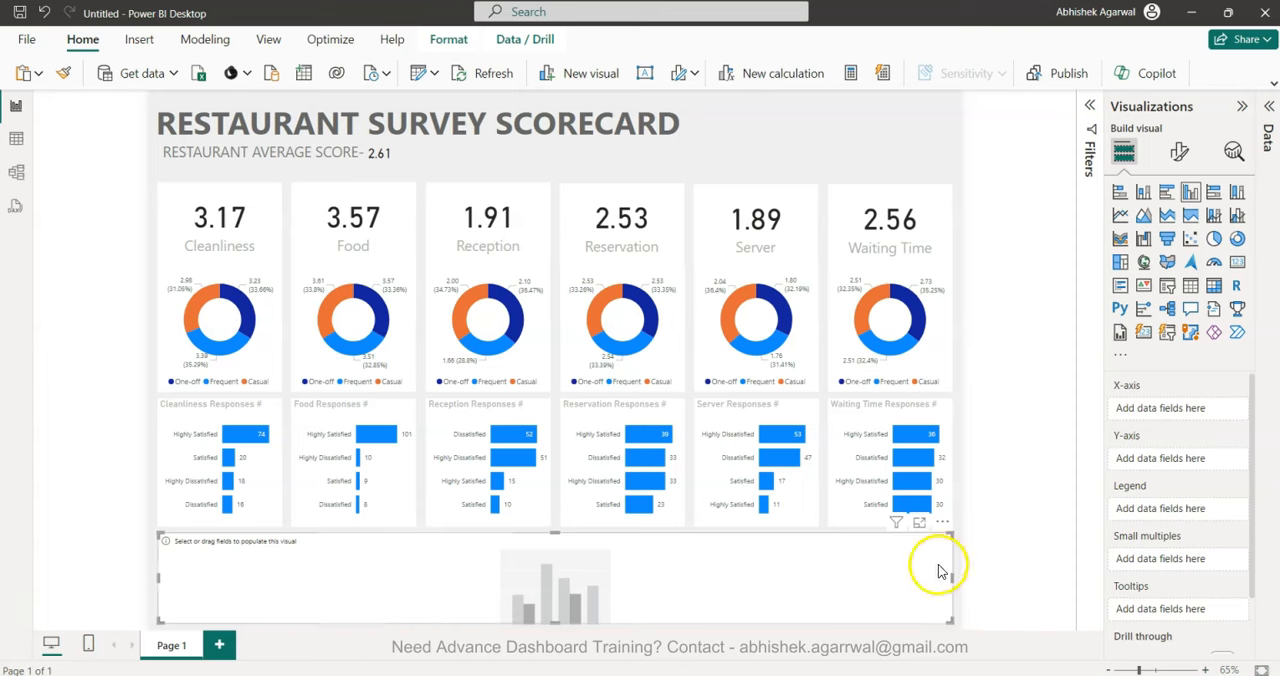
Plot the average of Score by Question Text in the new column chart.
click(1271, 111)
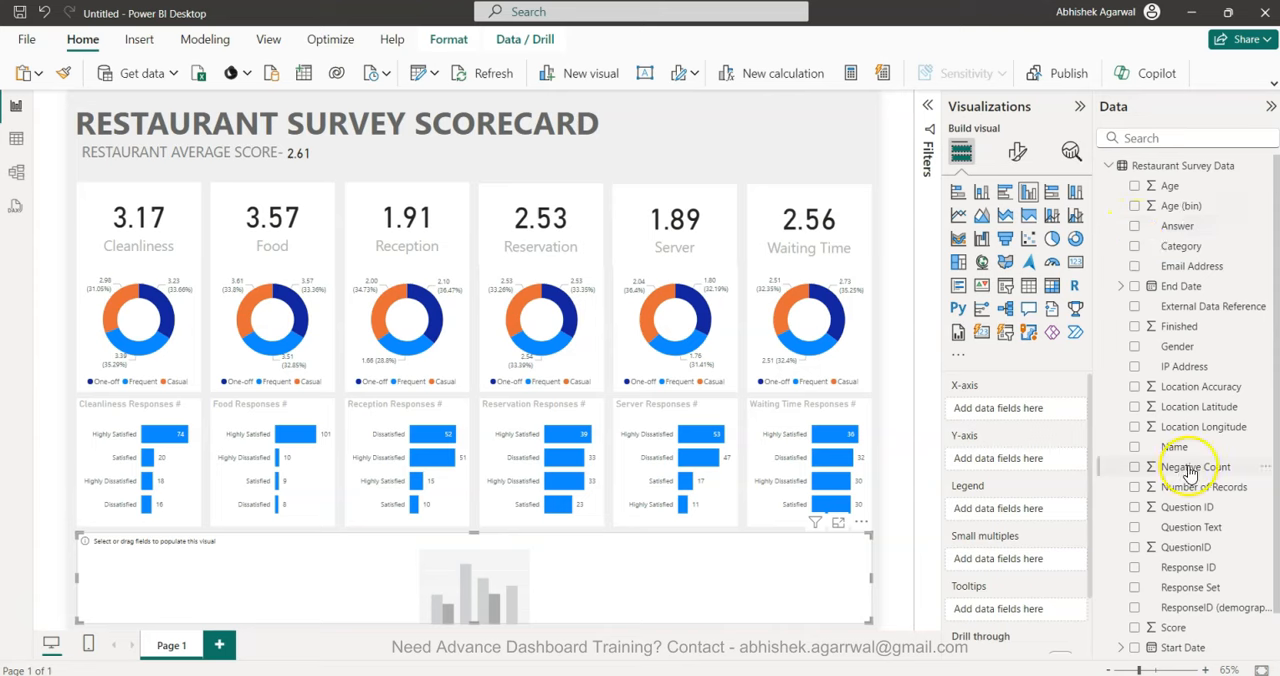
click(1135, 527)
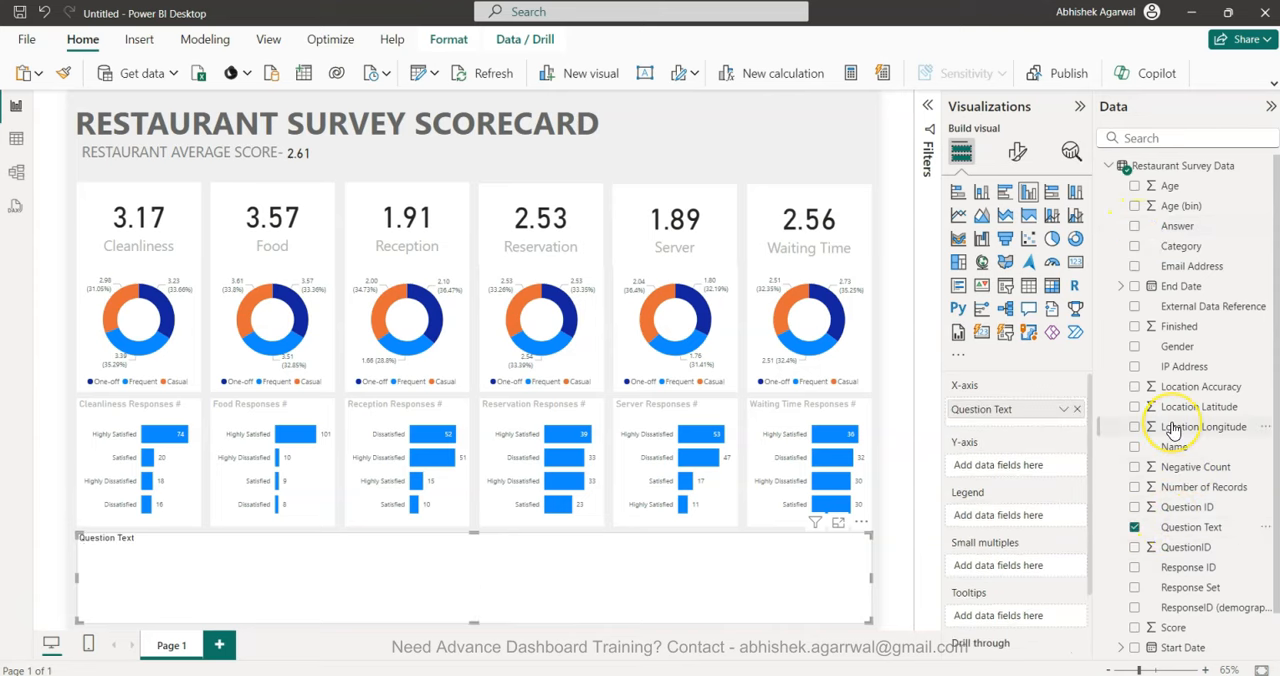
scroll(1172, 428, down, 1)
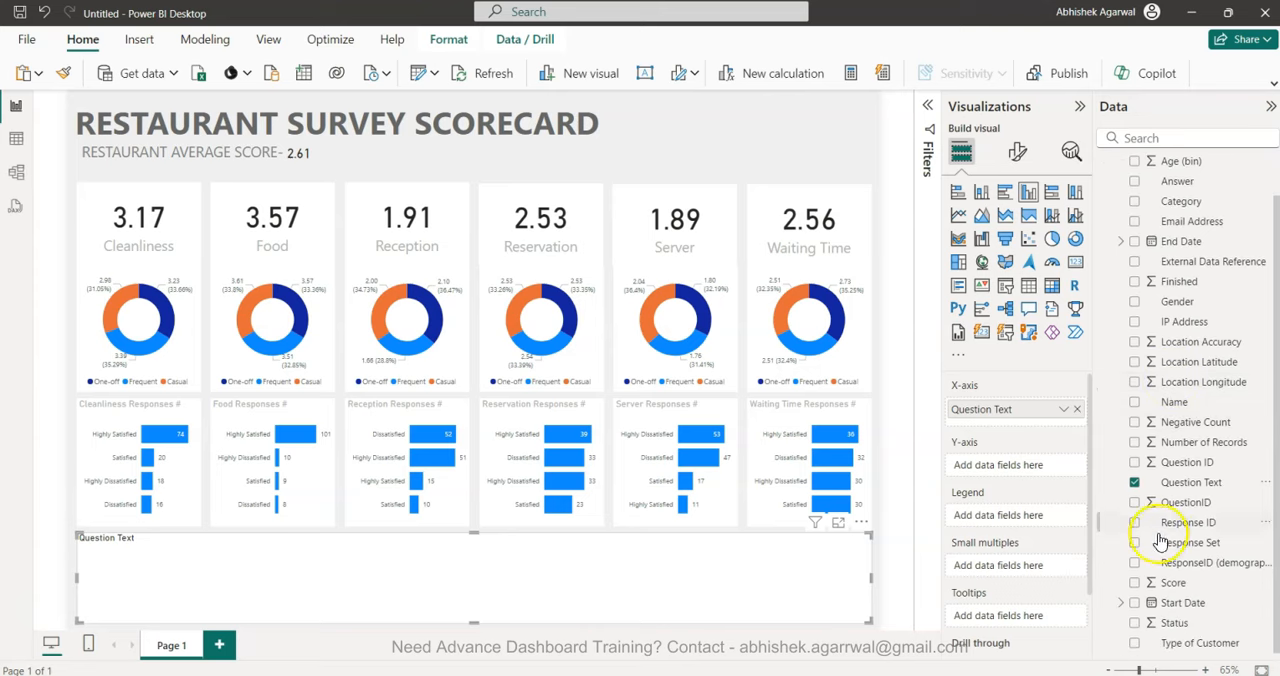
click(1135, 583)
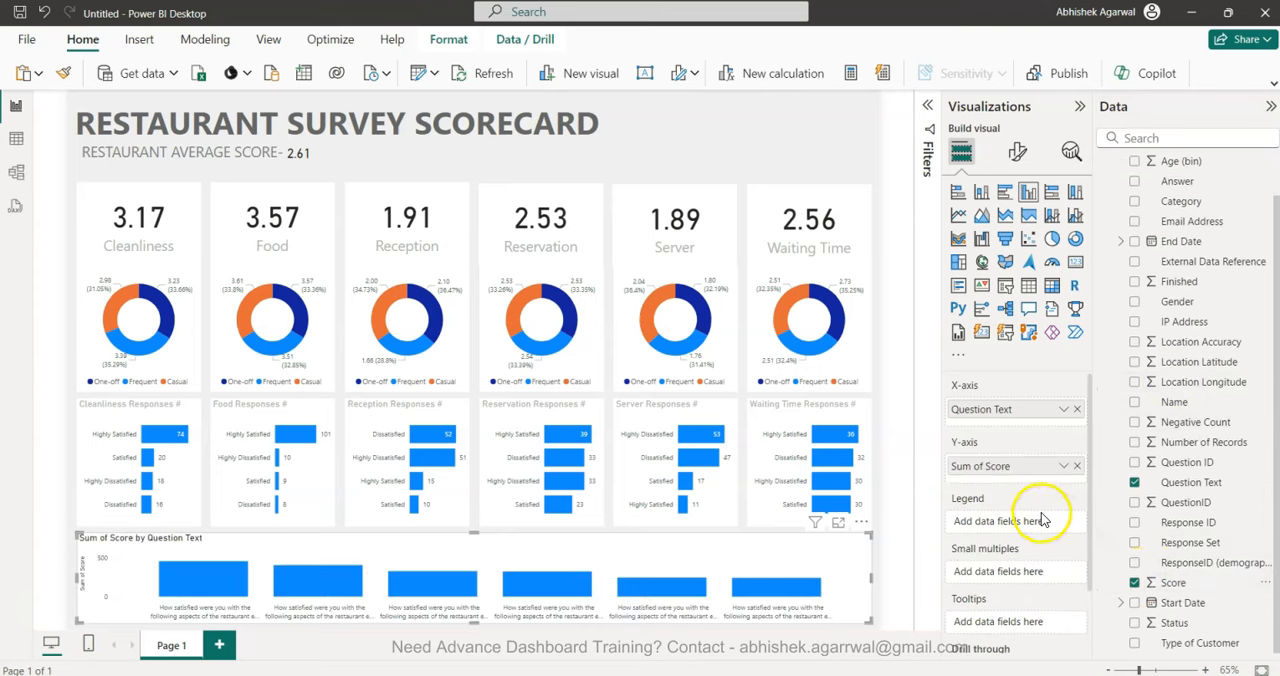
click(1063, 467)
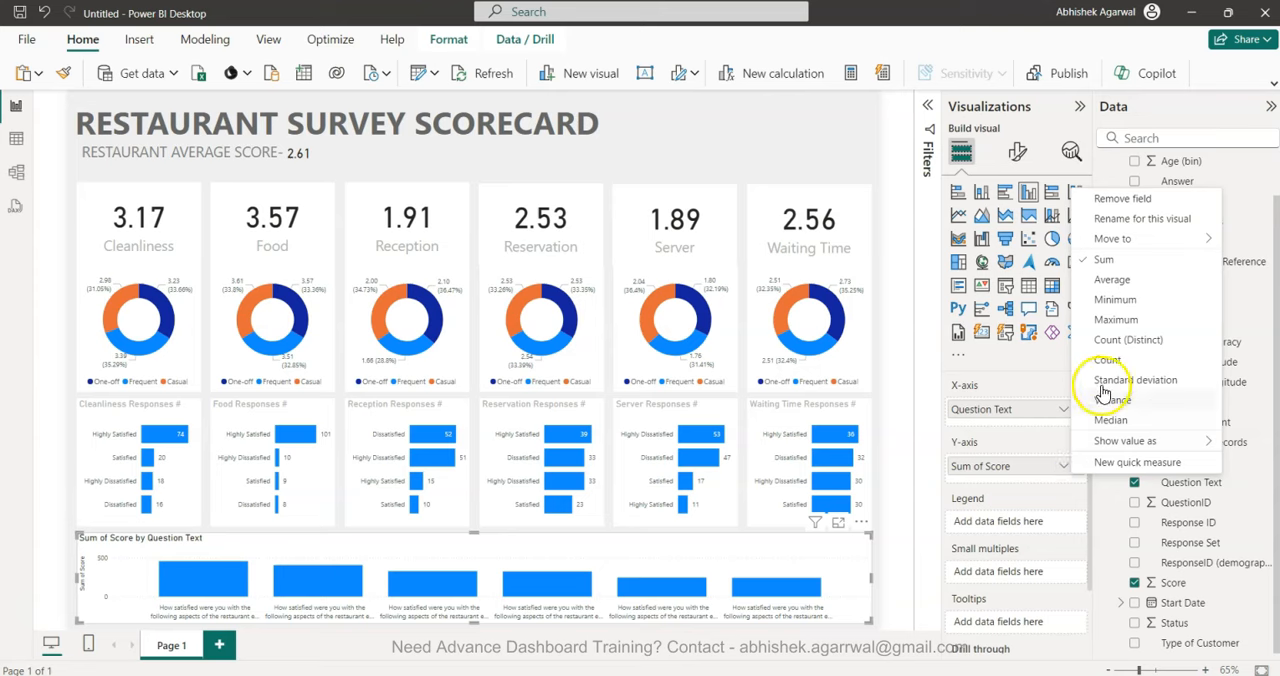
click(1127, 283)
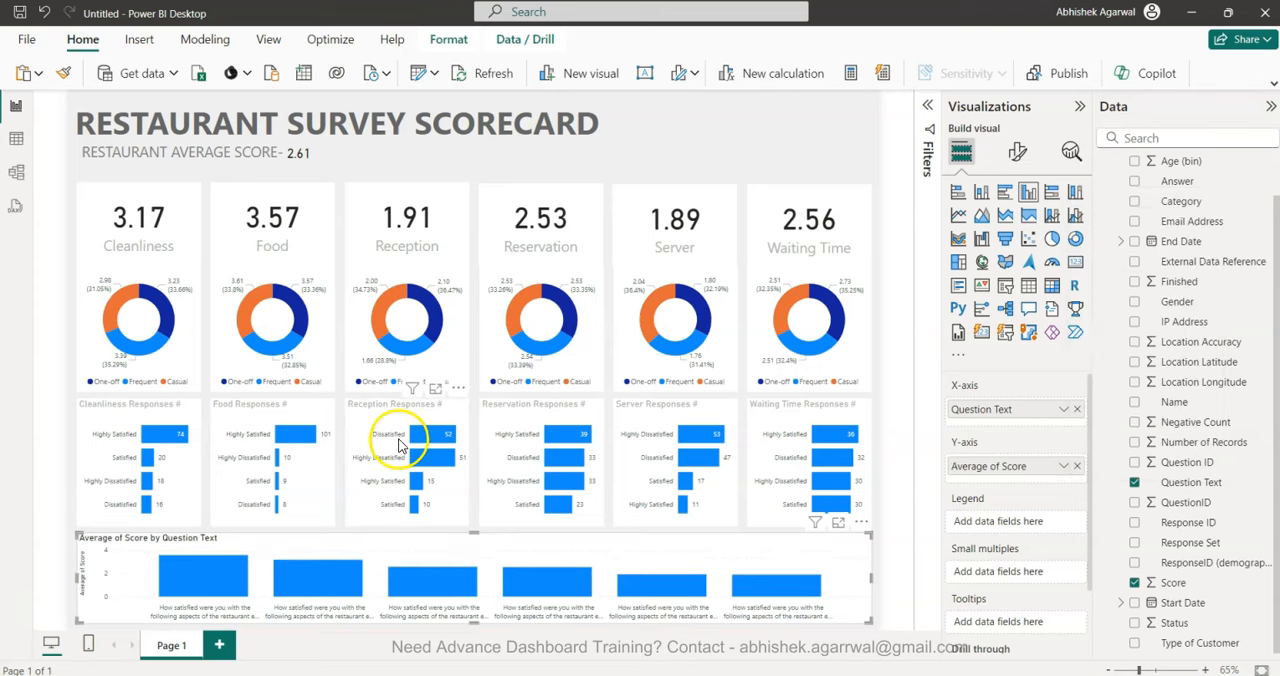
Move all score cards, donuts and response bar charts up slightly and extend the column chart's upper edge into the freed space.
drag(70, 178, 876, 533)
key(Up)
key(Up)
key(Up)
key(Up)
key(Up)
key(Up)
key(Up)
key(Up)
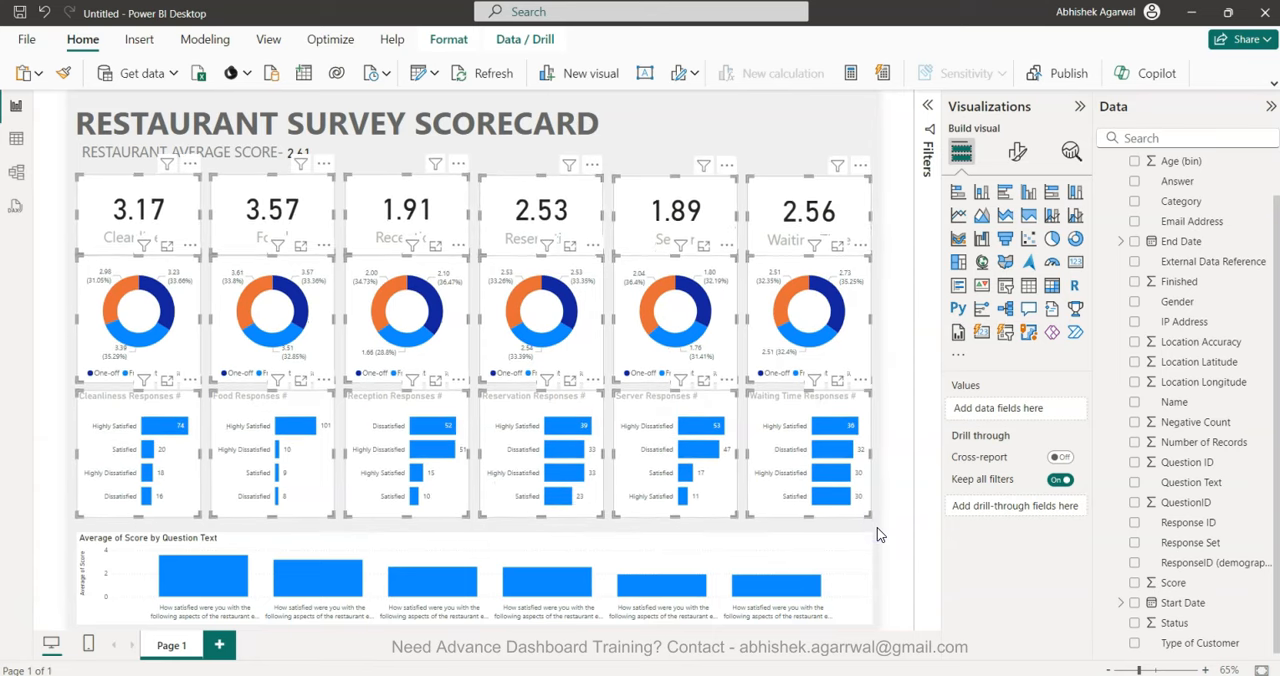
key(Up)
key(Up)
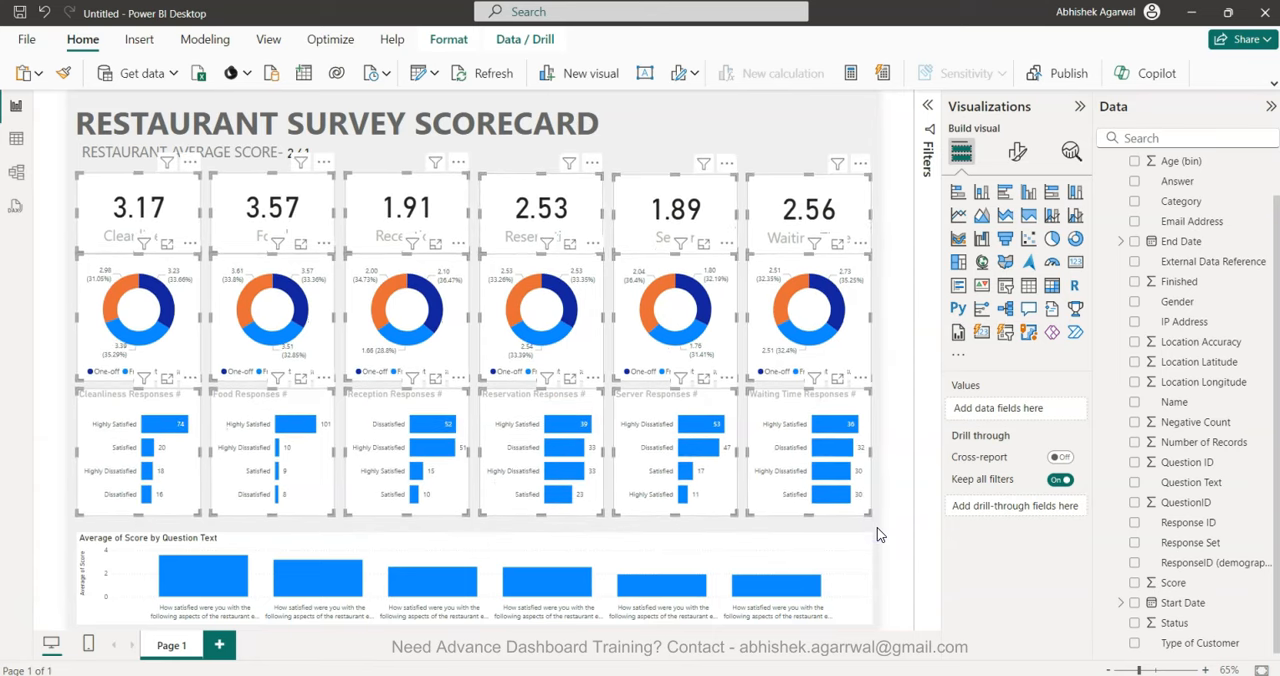
key(Up)
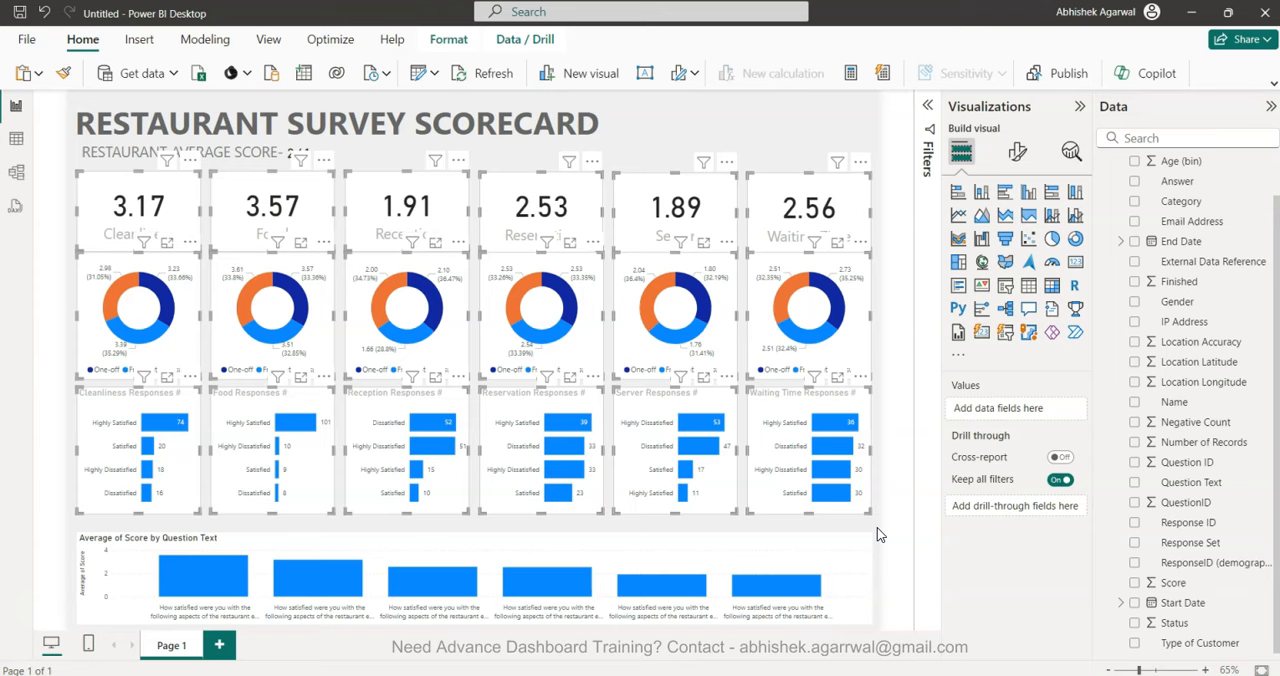
click(753, 557)
drag(473, 530, 476, 522)
Shorten the Cleanliness, Food and Reception response bar charts slightly from their lower edges, keeping them the same height.
click(150, 470)
drag(151, 513, 151, 500)
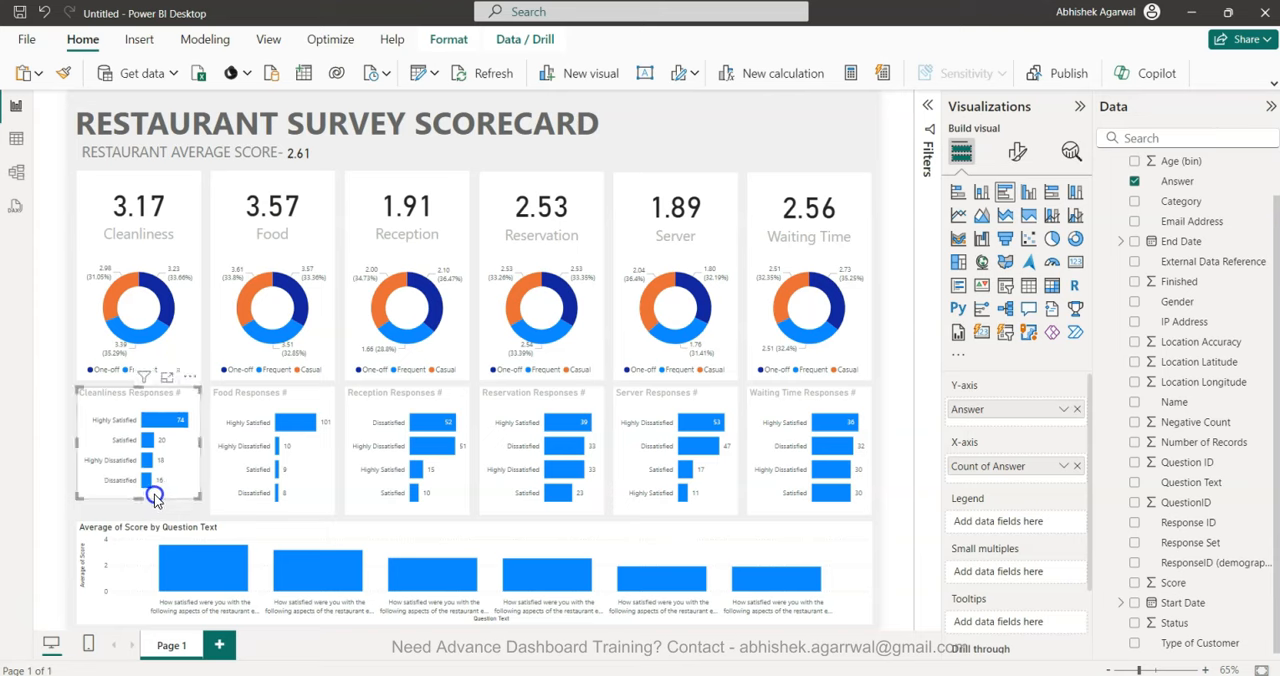
click(312, 503)
drag(275, 514, 277, 501)
click(448, 507)
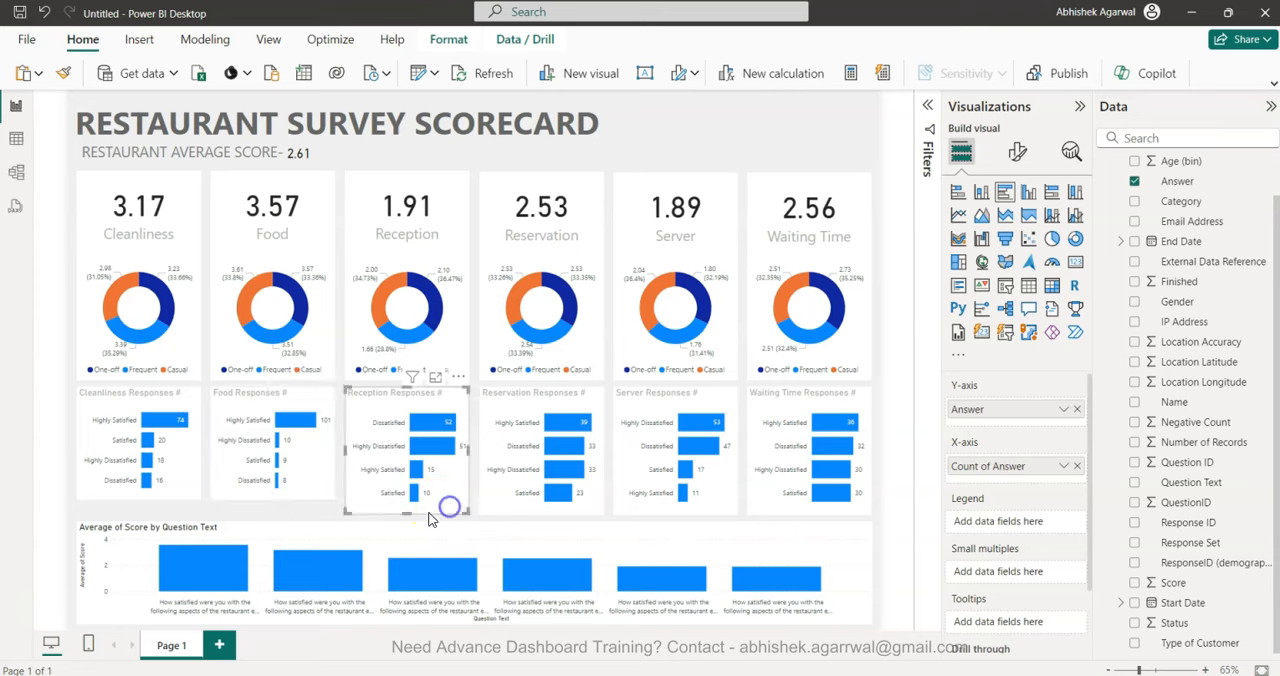
drag(409, 512, 411, 499)
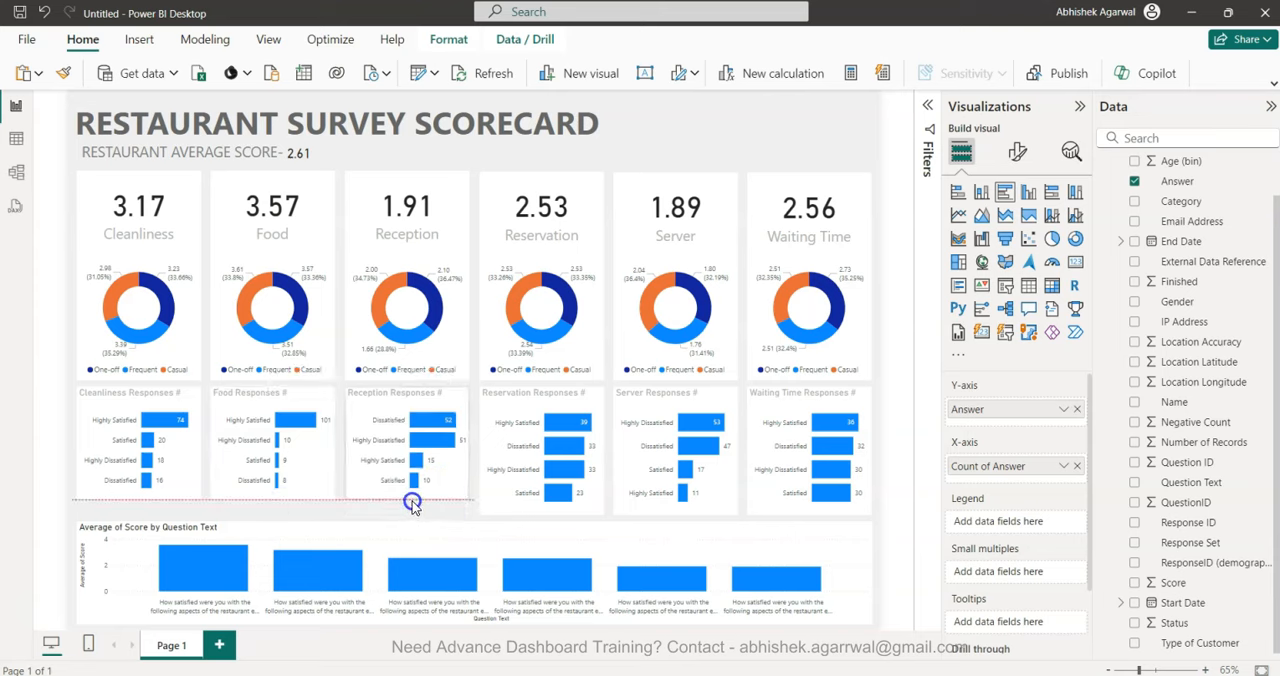
Shorten the Reservation, Server and Waiting Time bar charts to match, and extend the column chart upward into the freed space.
click(525, 497)
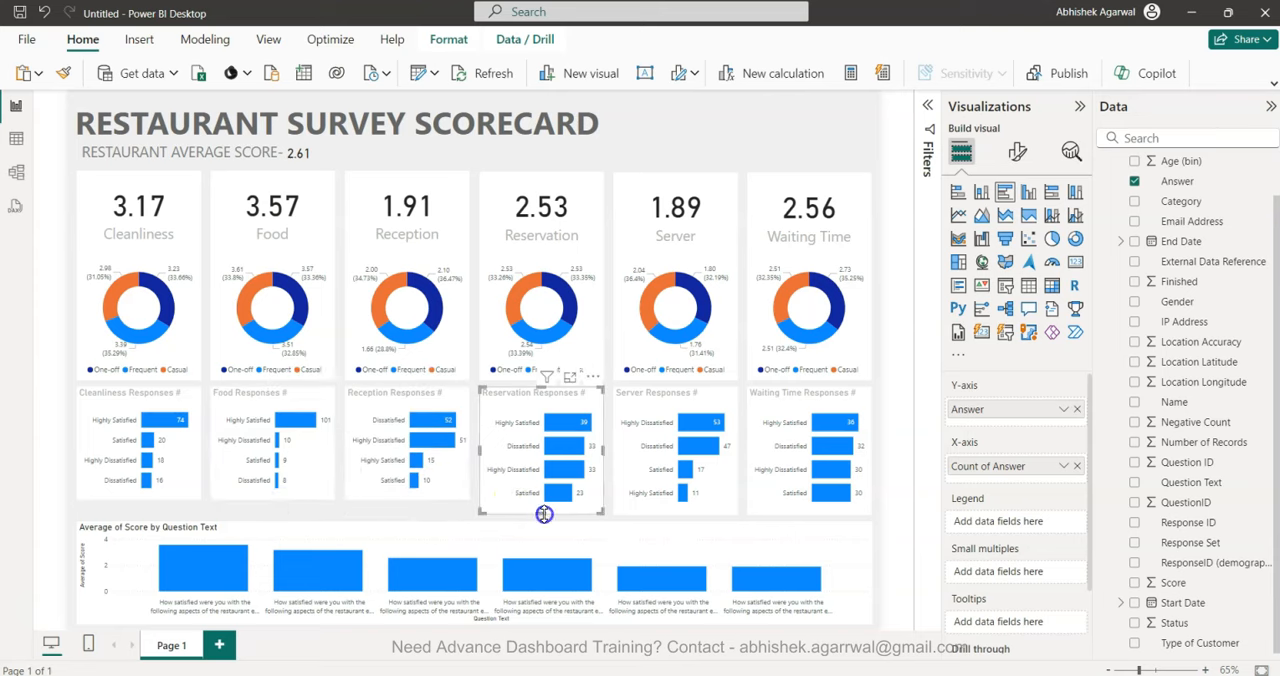
drag(544, 514, 546, 505)
click(714, 509)
drag(677, 512, 676, 498)
click(764, 508)
drag(805, 516, 804, 497)
click(616, 552)
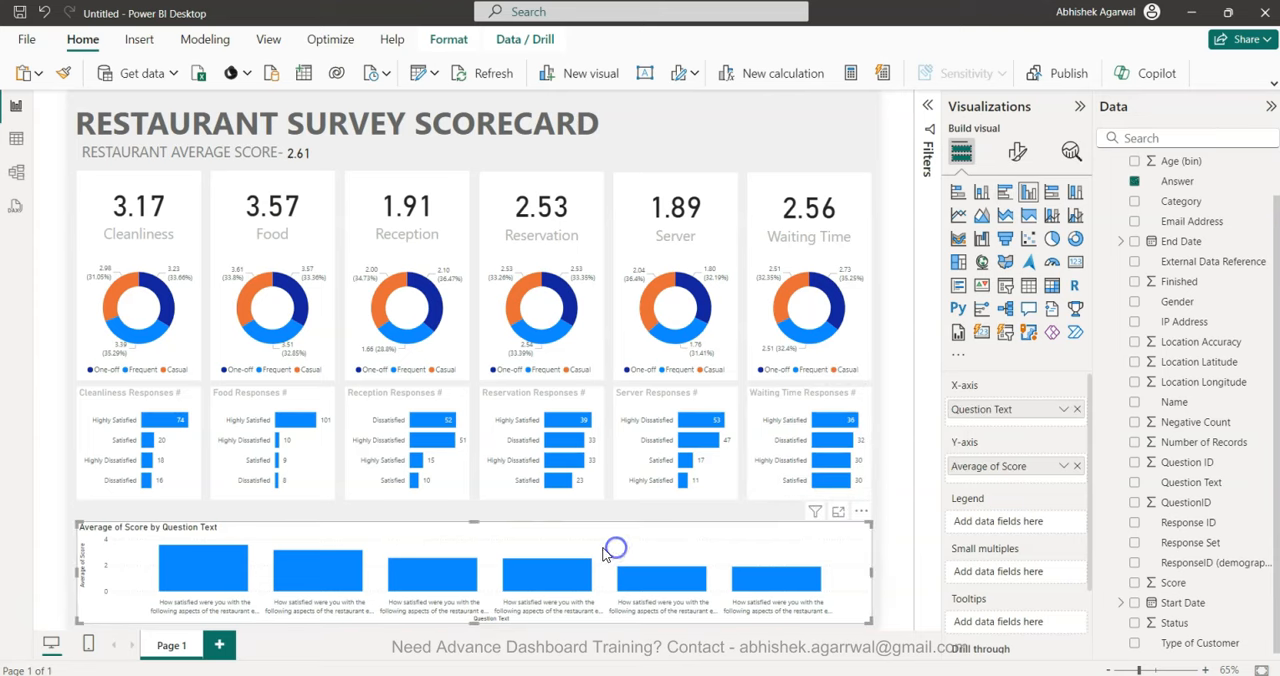
drag(479, 525, 485, 511)
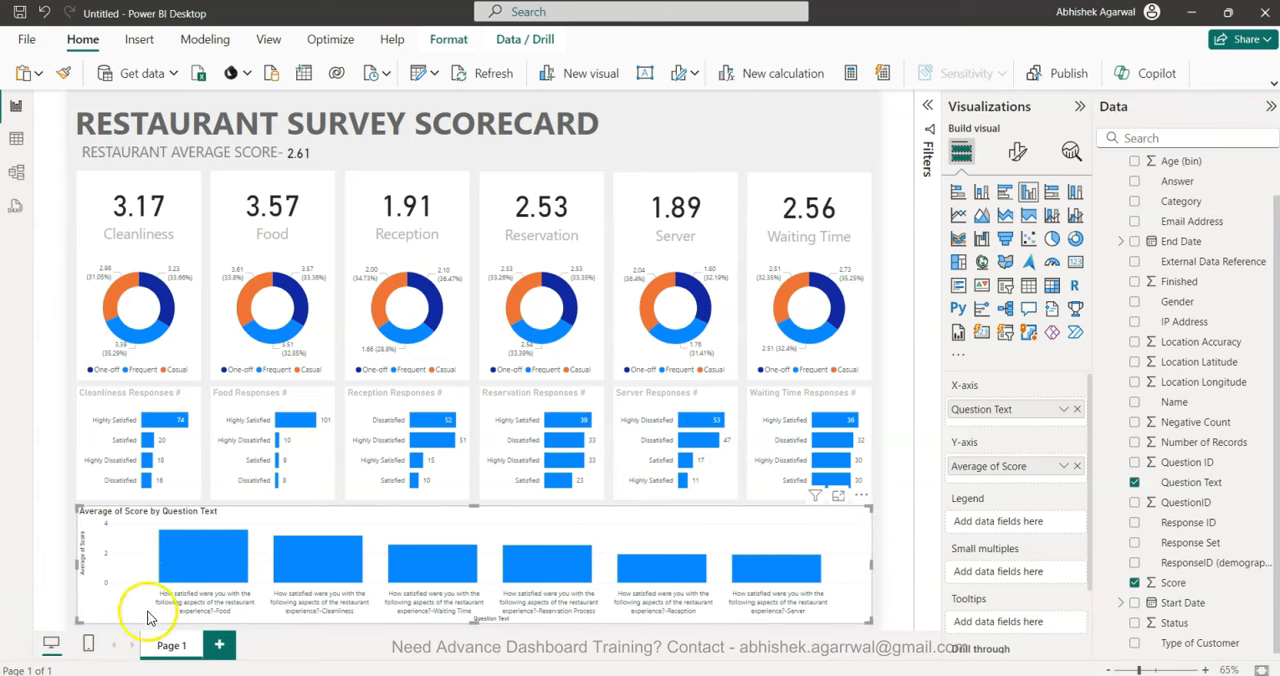
Turn off the X-axis title of the average score column chart.
click(1019, 151)
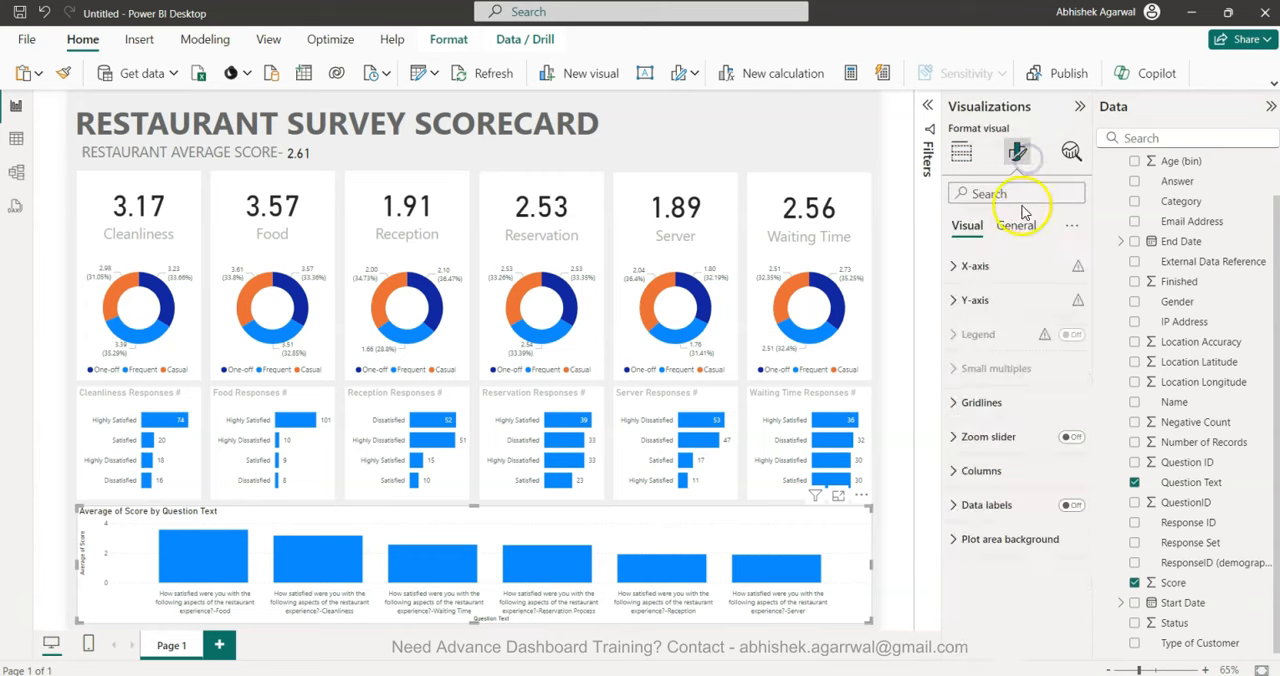
click(1014, 267)
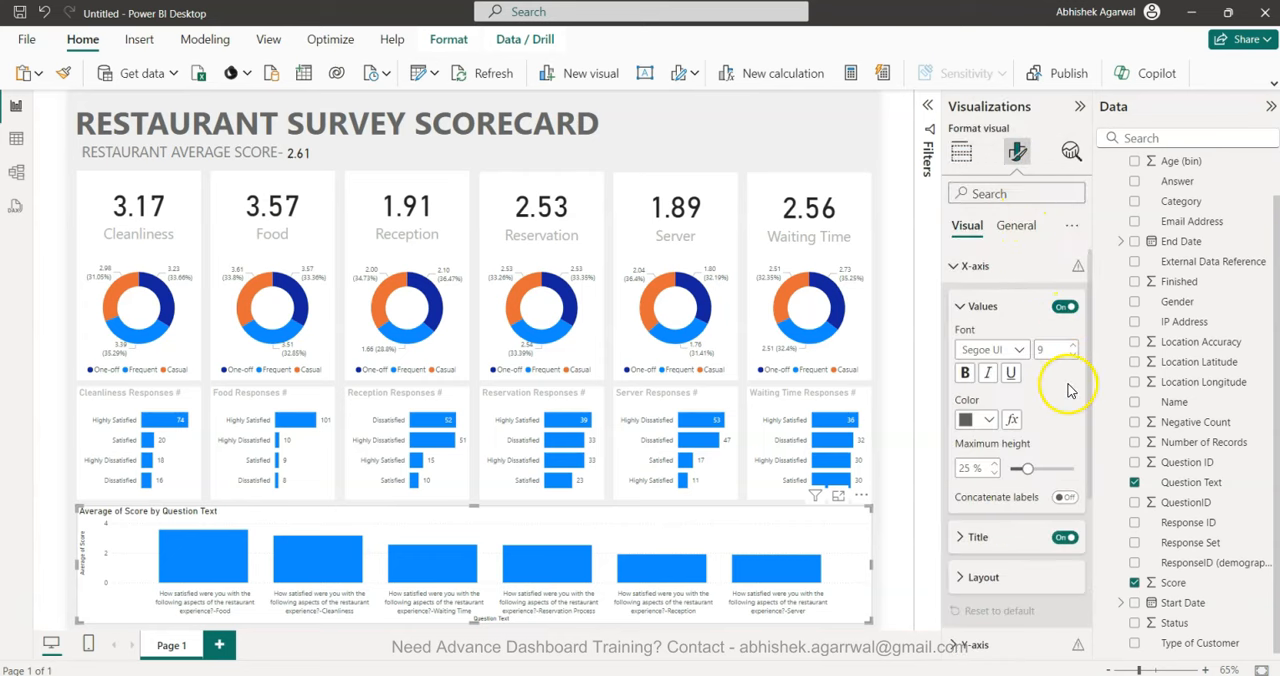
click(1063, 537)
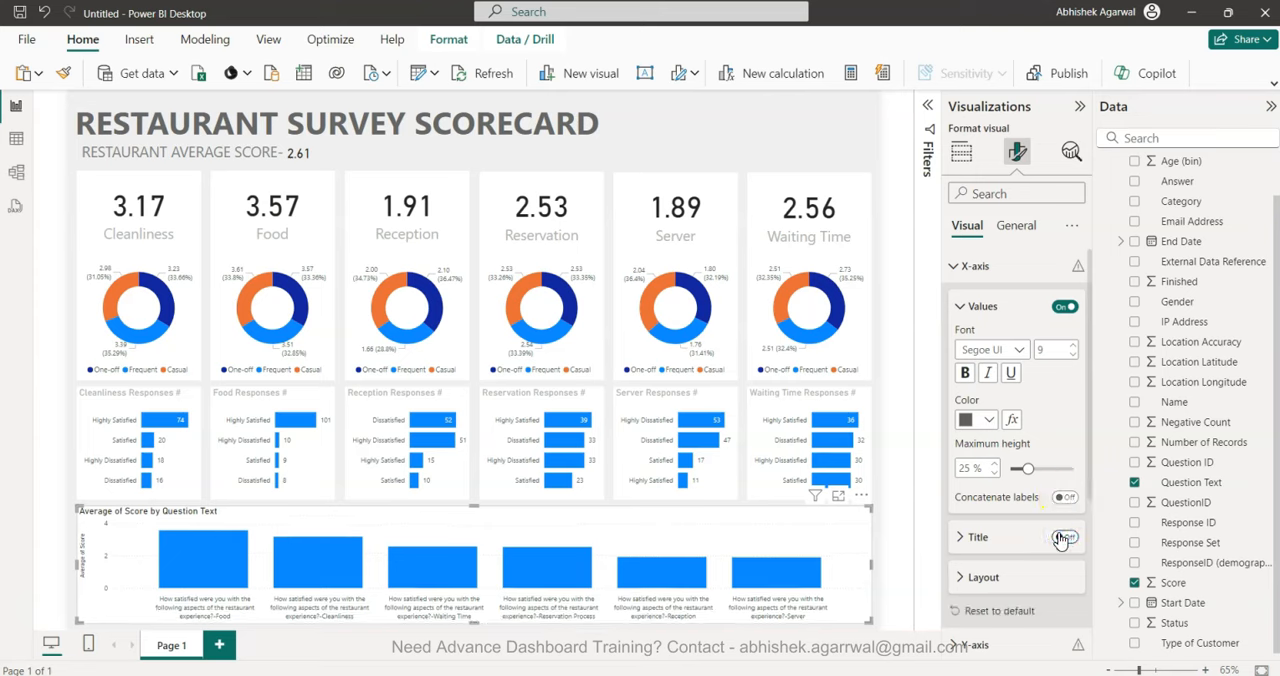
click(962, 266)
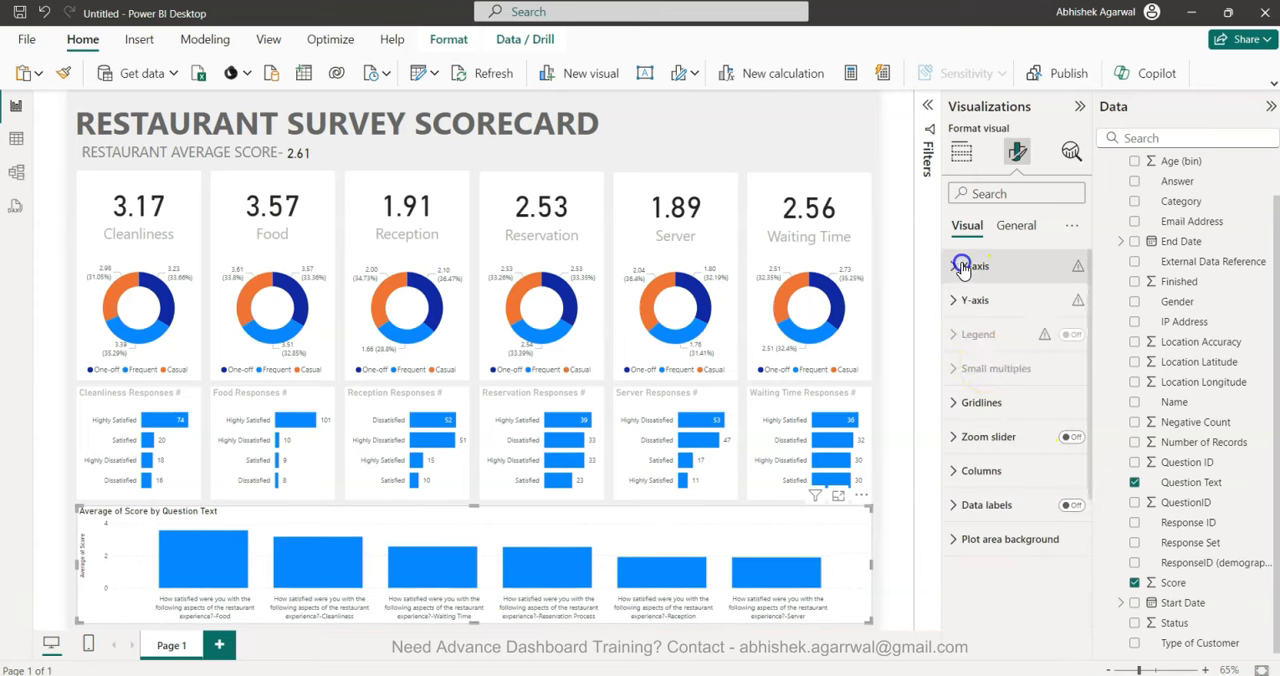
Turn off the Y-axis values and Y-axis title of the average score column chart.
click(970, 303)
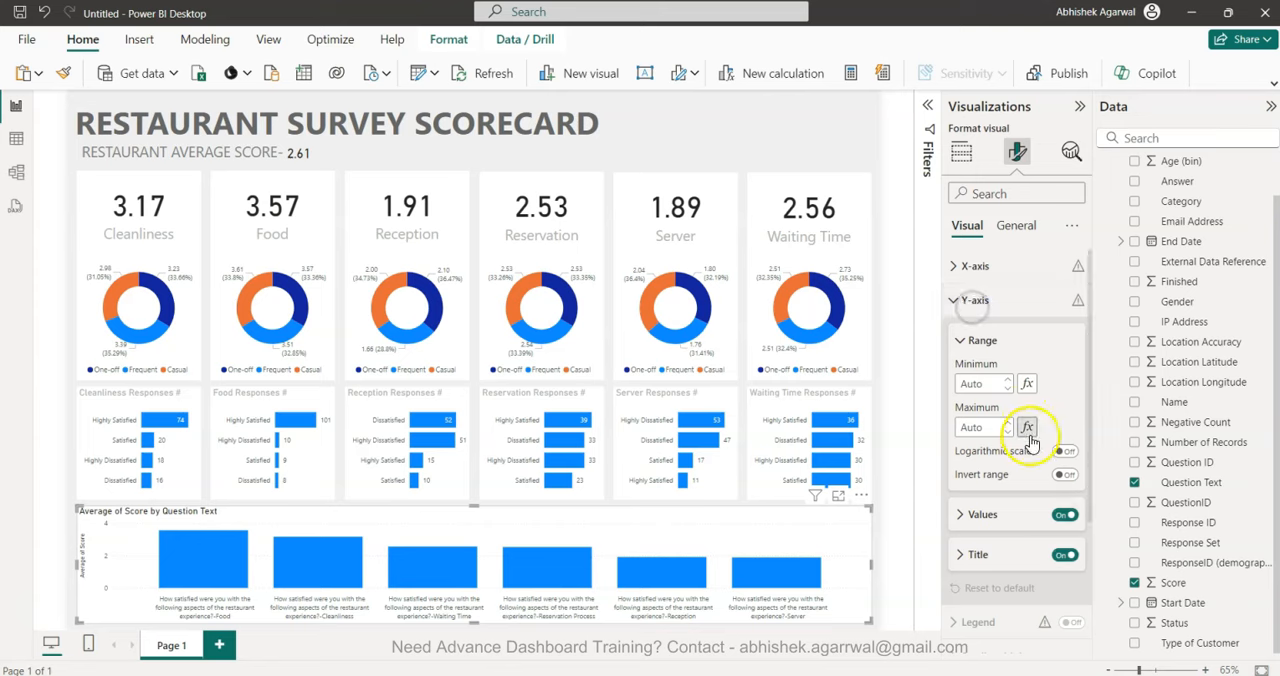
click(1060, 515)
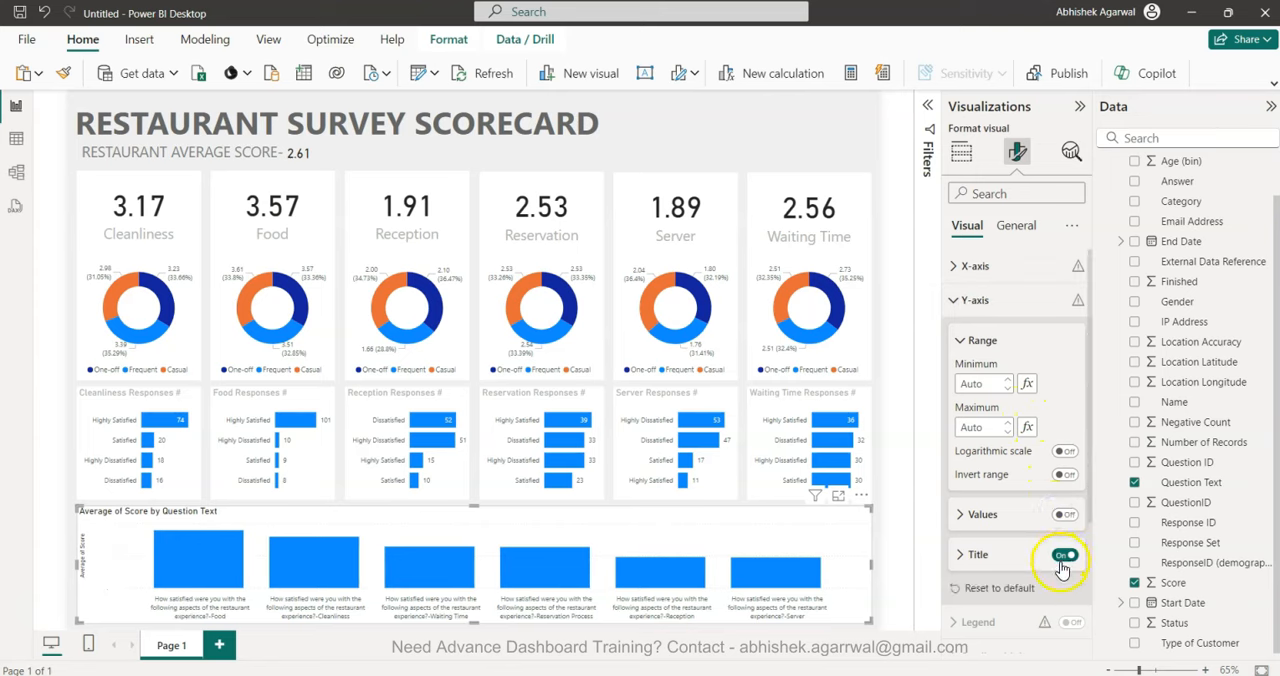
click(1063, 563)
click(1064, 556)
click(953, 301)
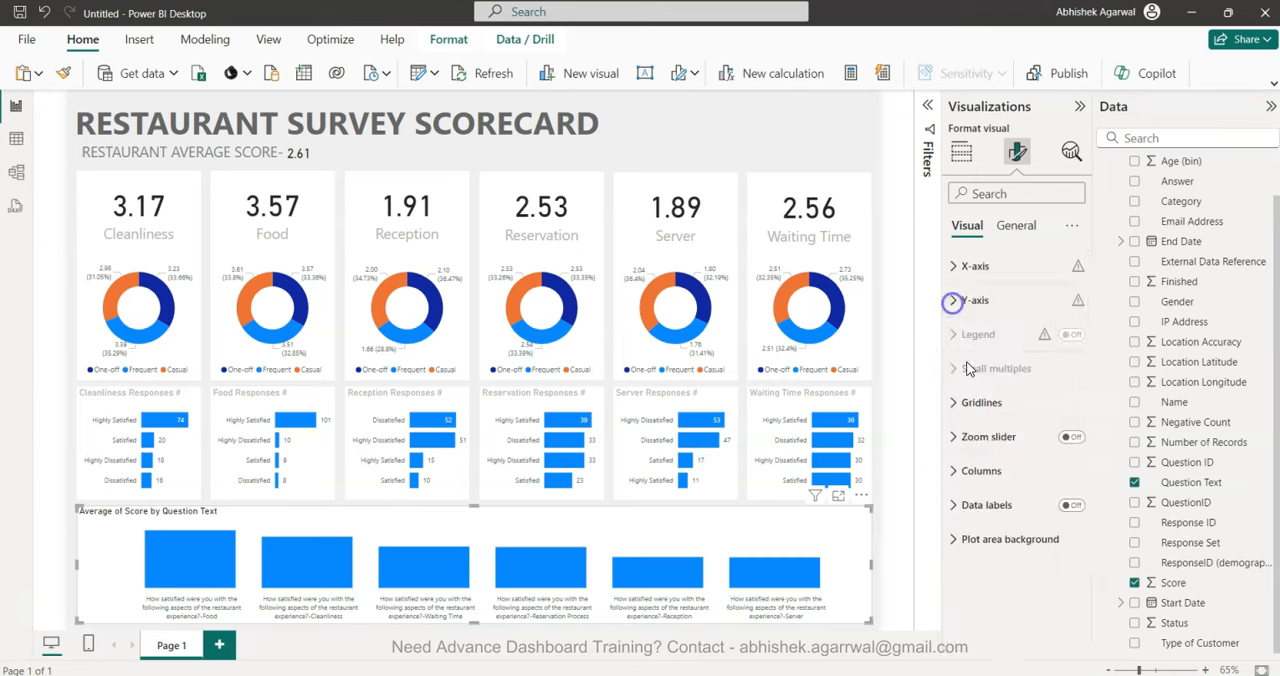
Turn on the data labels of the average score column chart.
click(1070, 505)
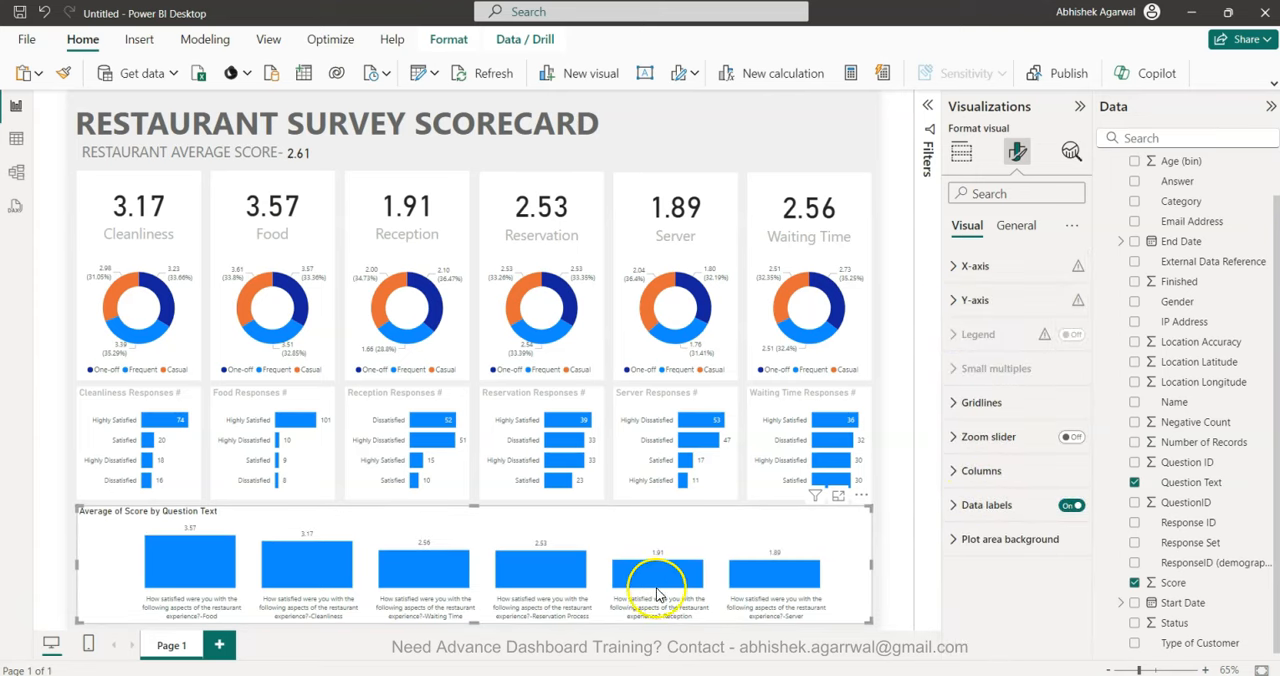
mouse_move(658, 573)
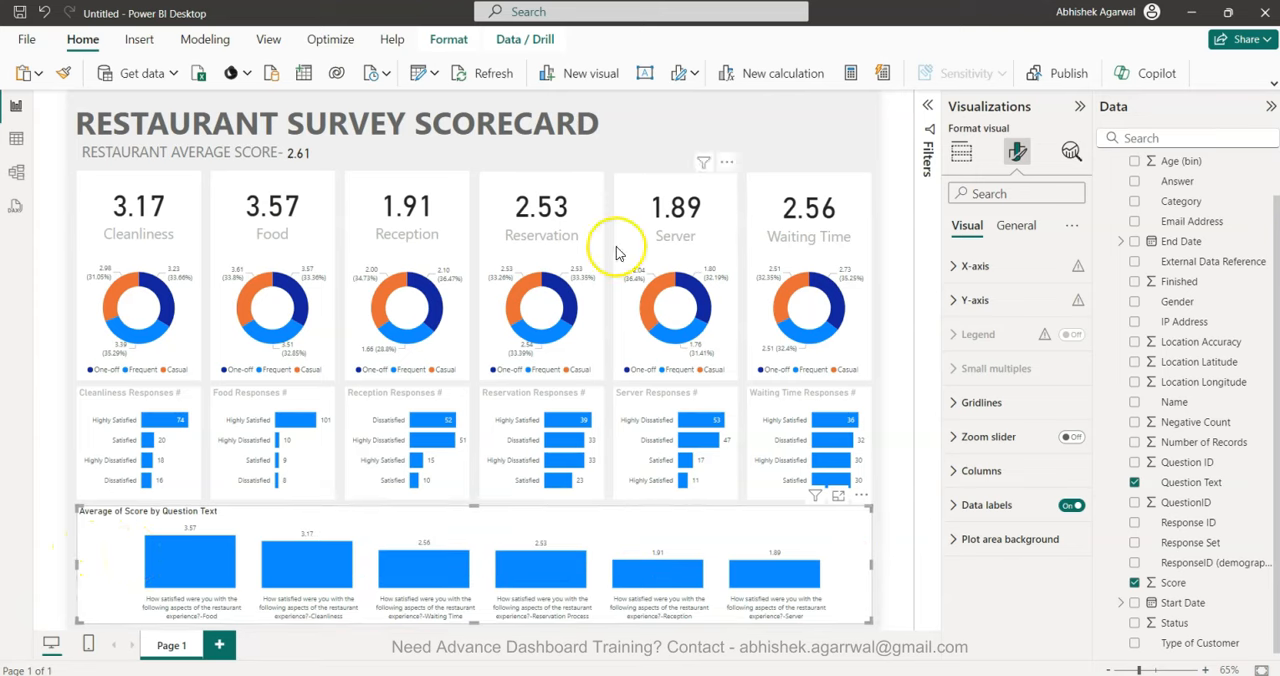
Shorten the column chart's title text to "Average Score by Question".
click(1005, 228)
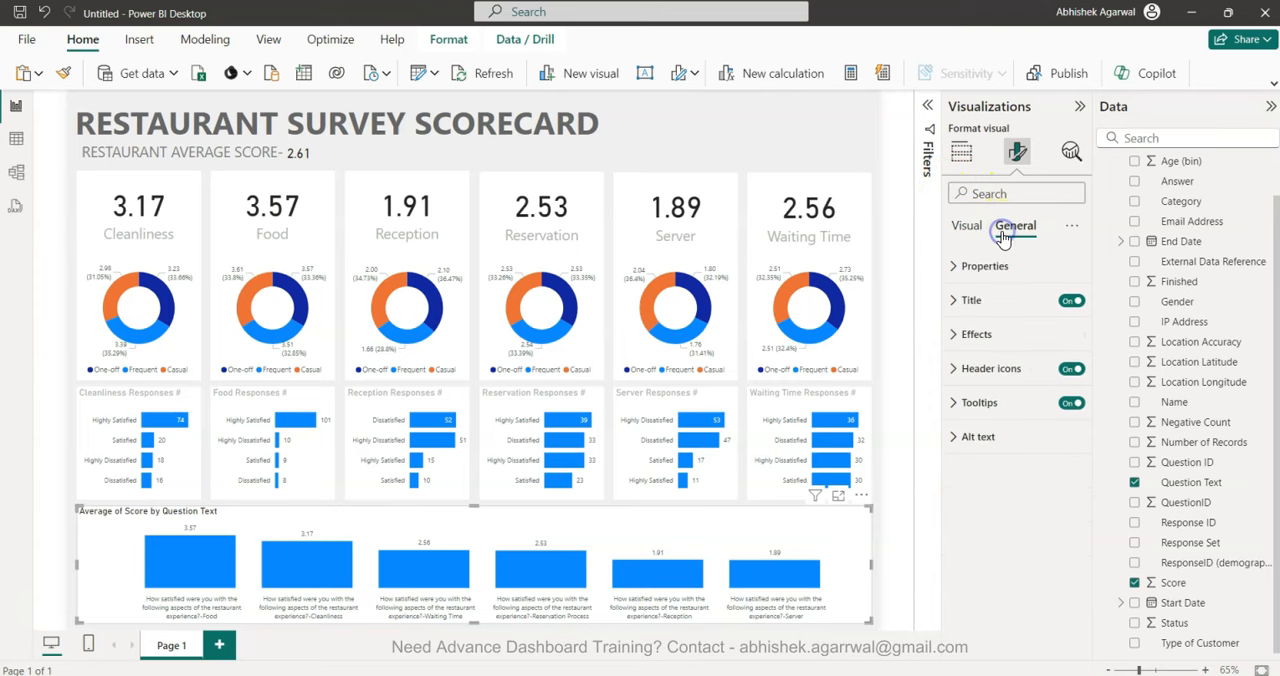
click(1012, 334)
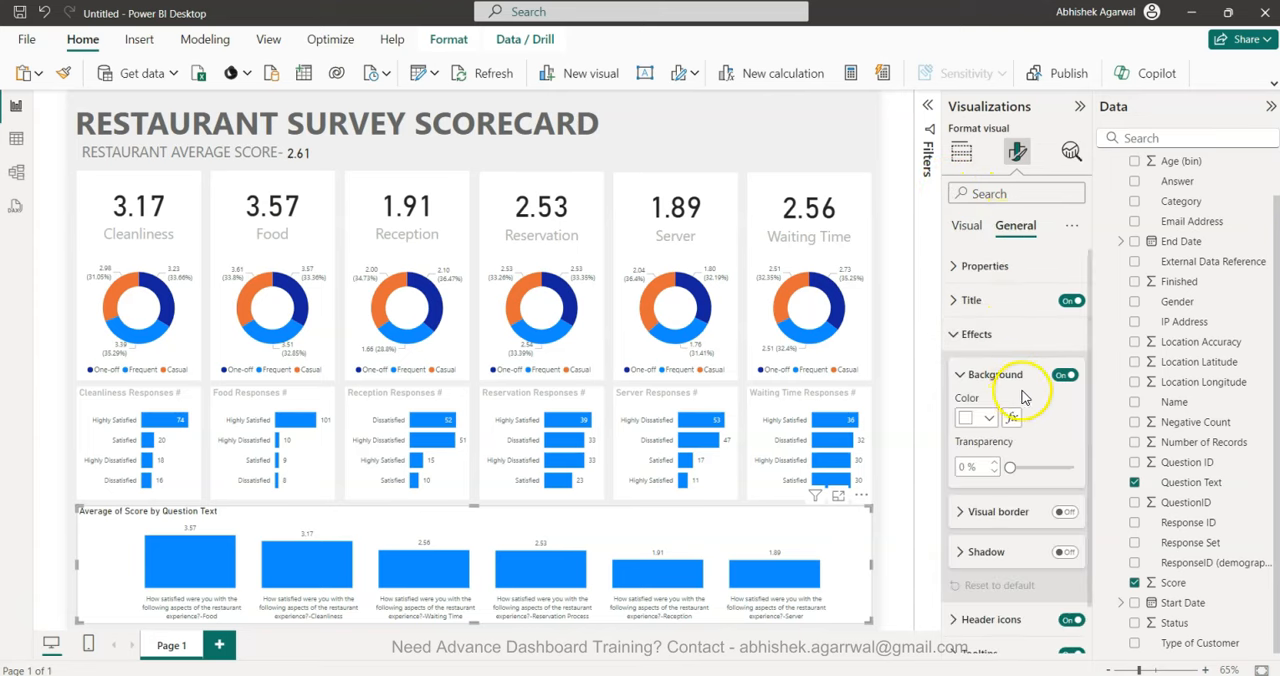
click(975, 334)
click(970, 302)
triple_click(1004, 384)
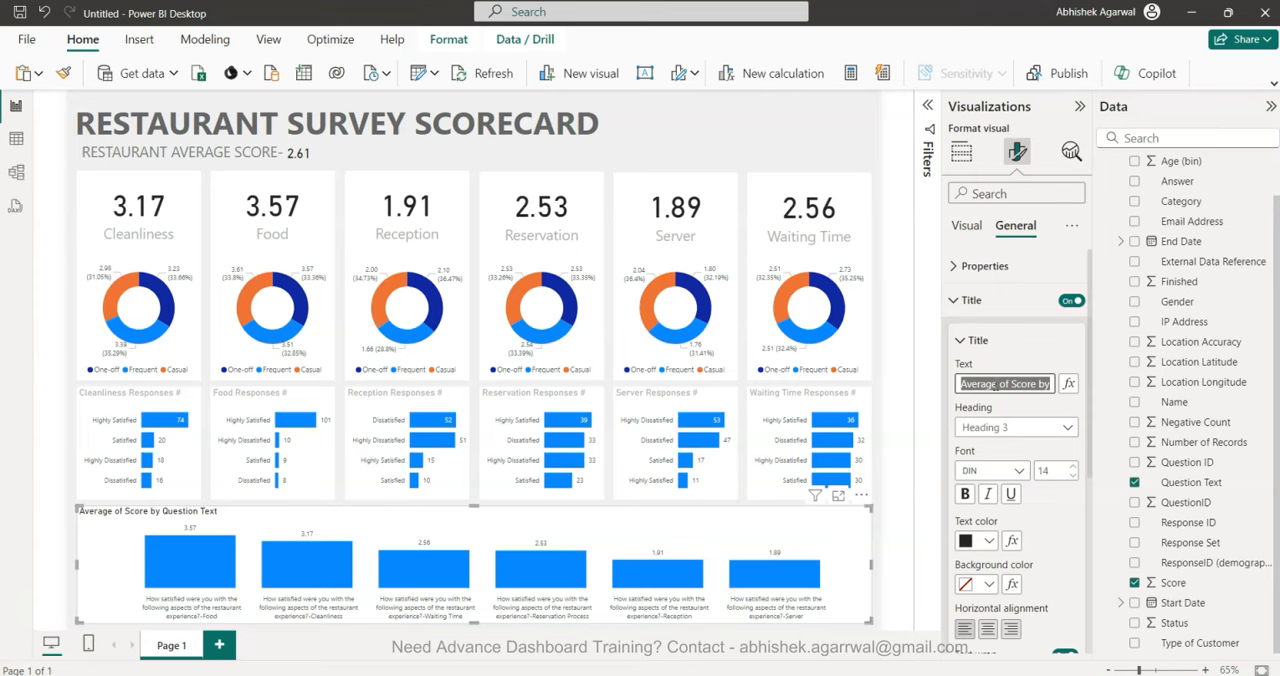
click(995, 384)
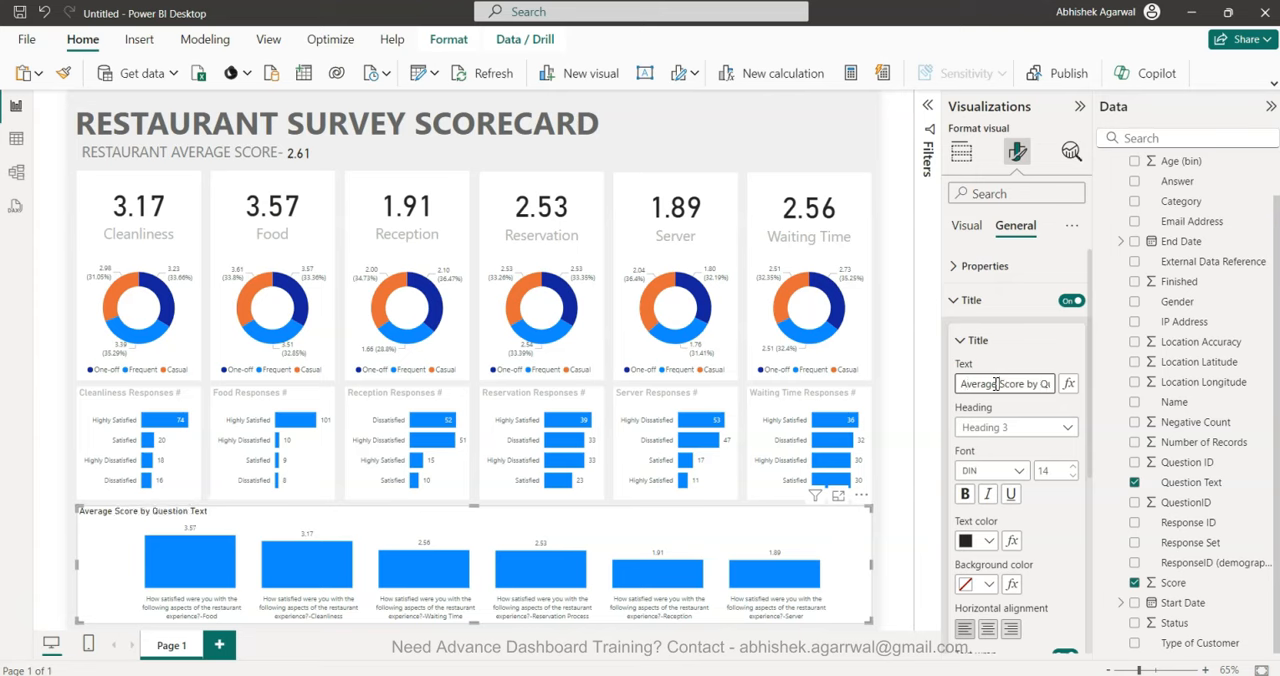
key(End)
key(BackSpace)
key(BackSpace)
key(BackSpace)
key(BackSpace)
key(BackSpace)
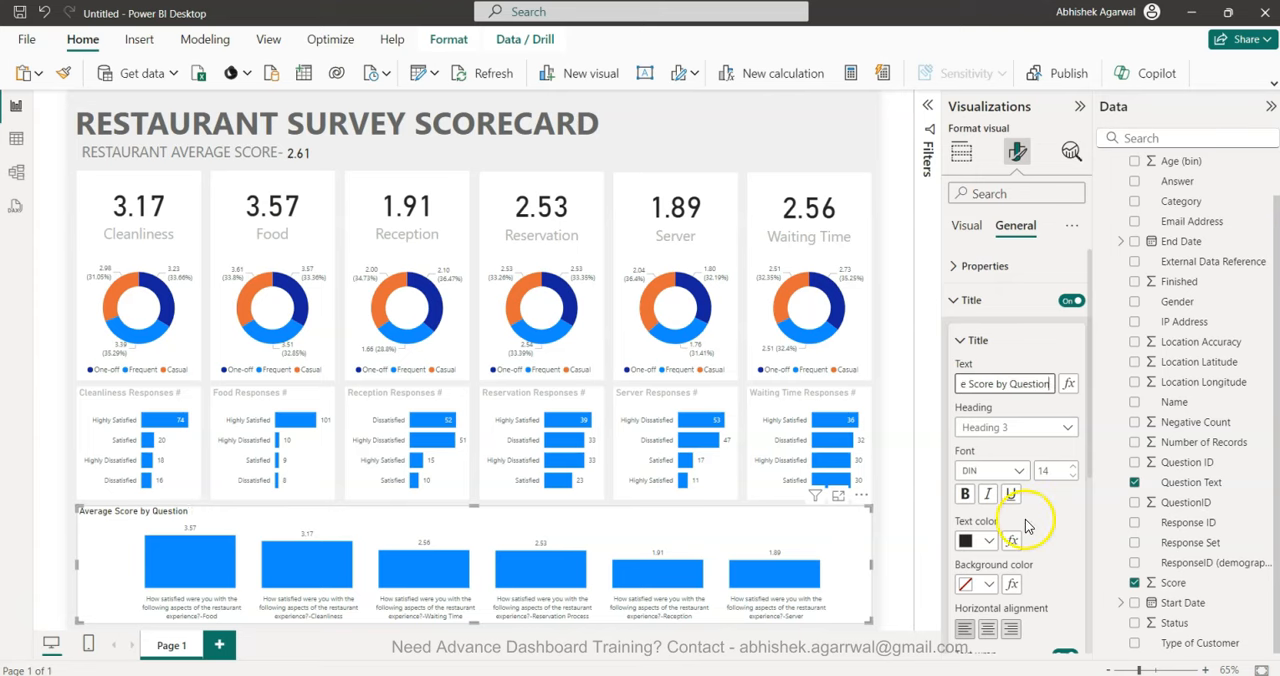
Set the column chart's title text color to light grey and deselect the chart.
click(988, 540)
click(977, 360)
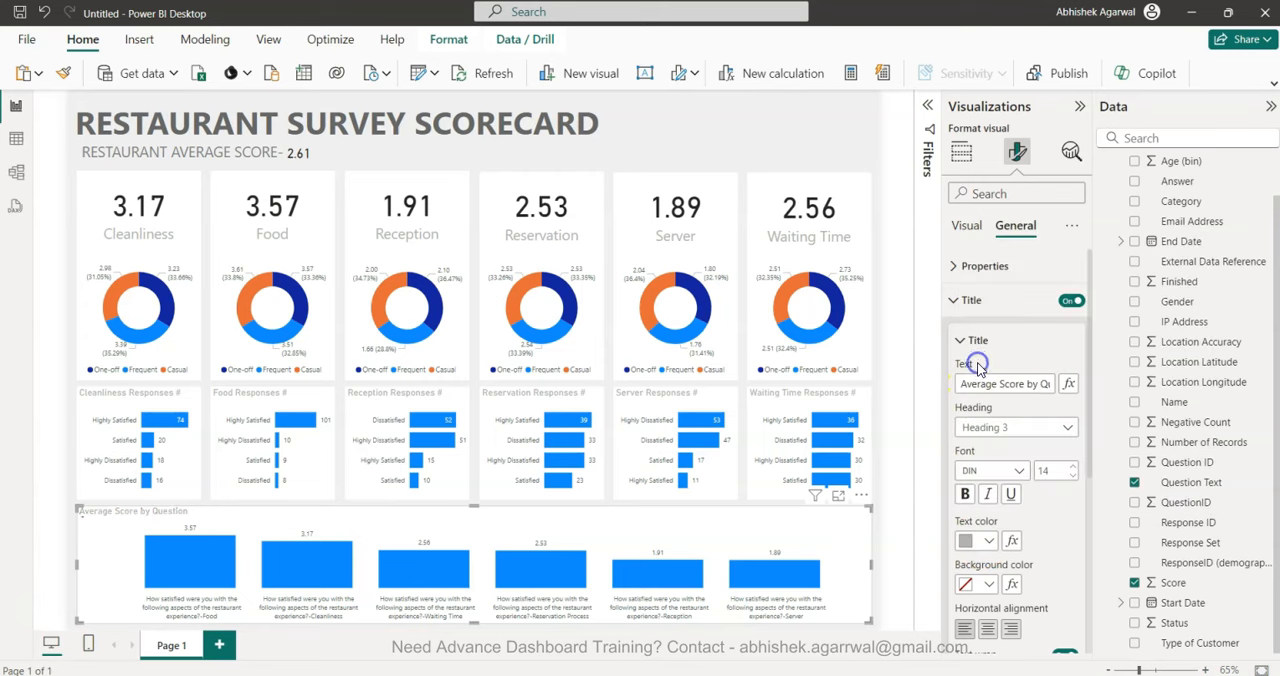
click(886, 522)
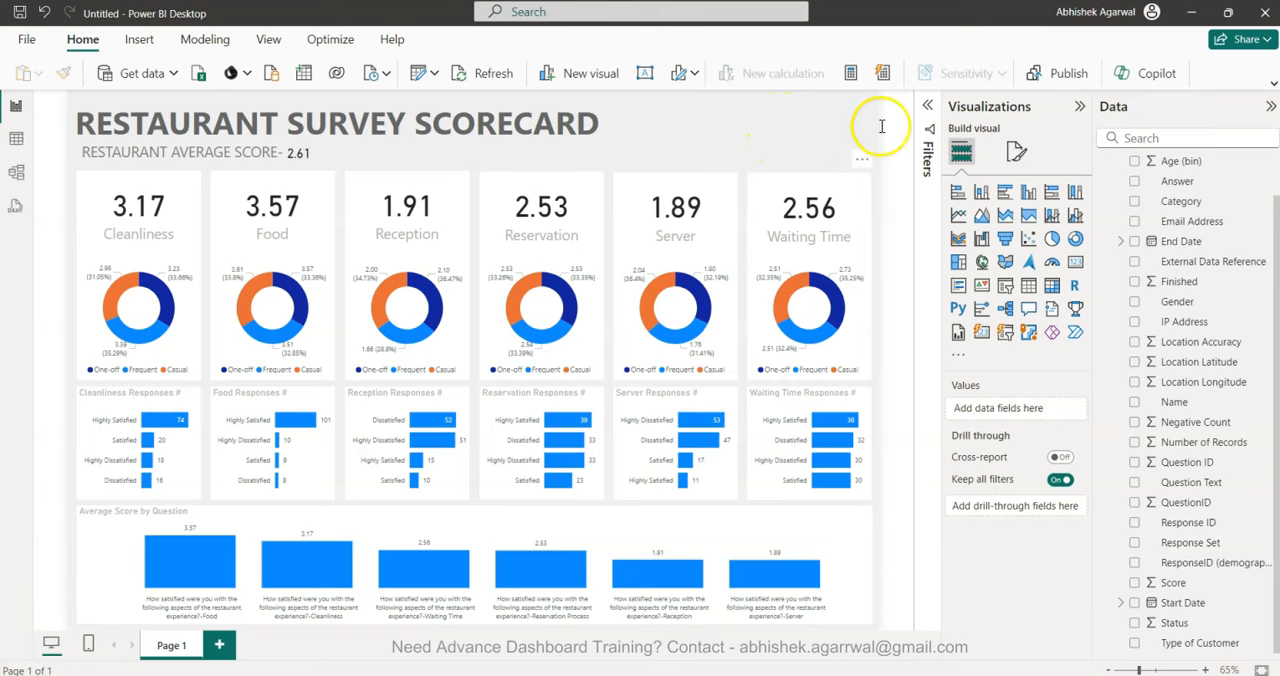
Add a slicer on the Gender field and set its style to Tile.
click(1004, 286)
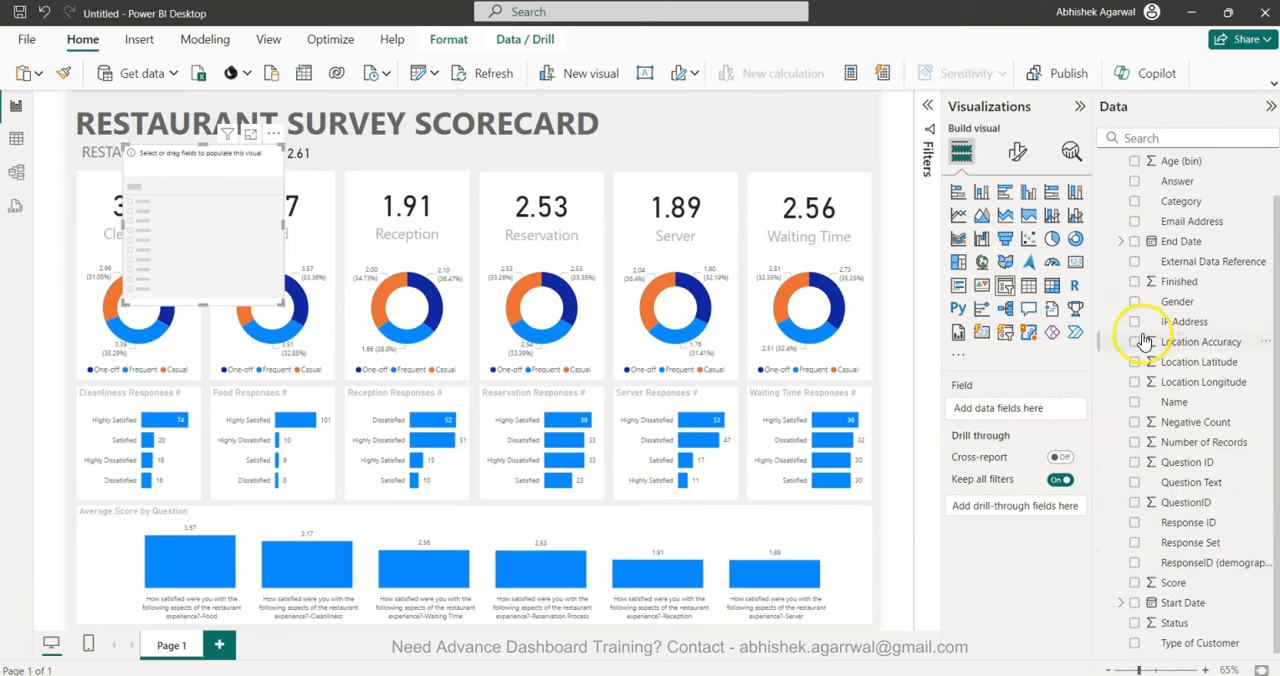
click(1134, 302)
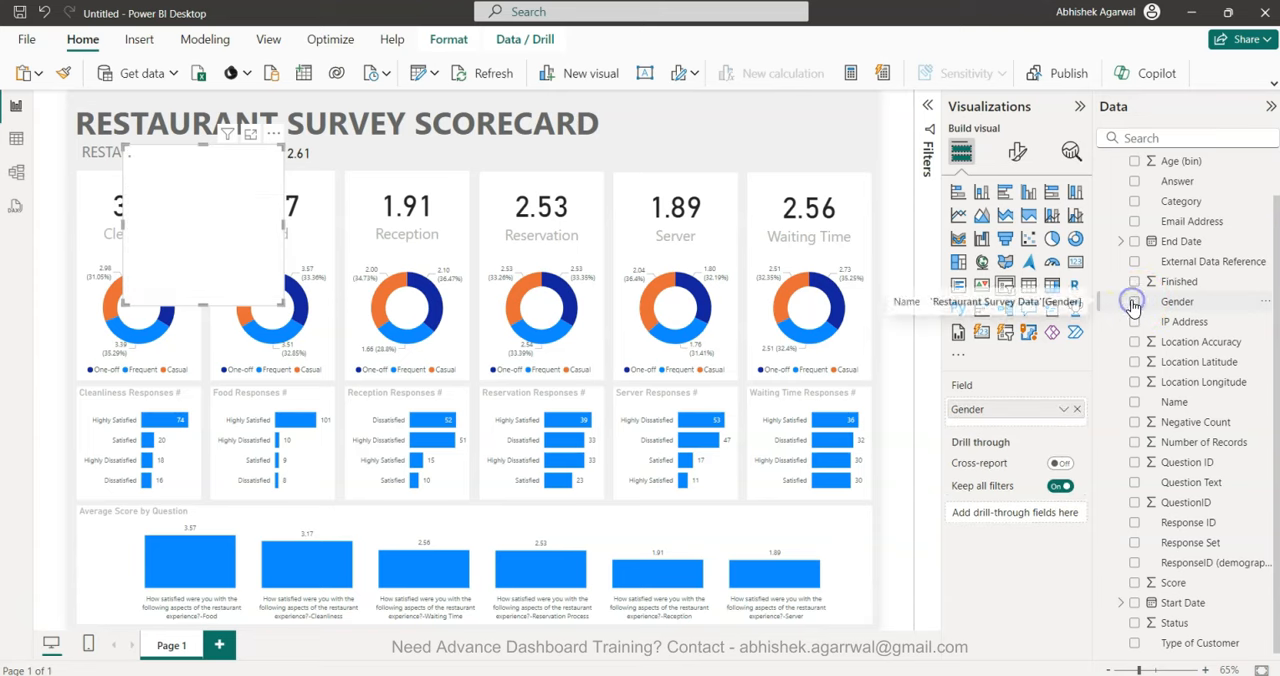
click(1017, 151)
click(1001, 267)
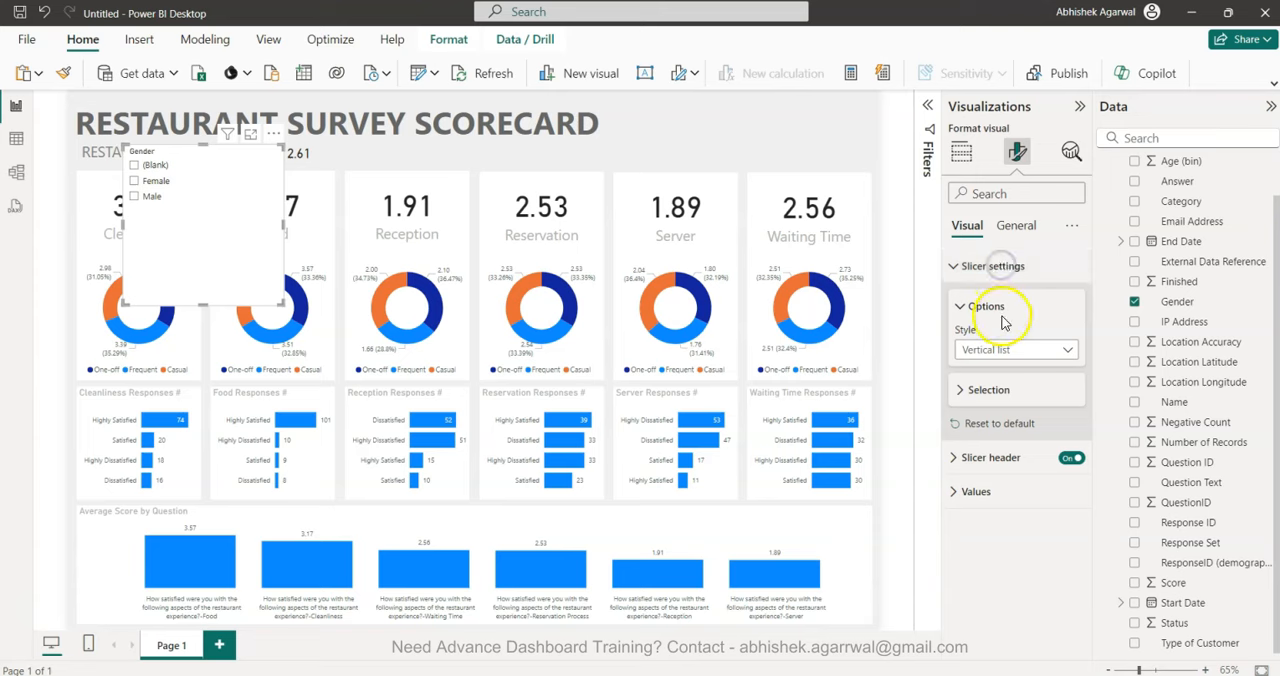
click(1004, 393)
click(1000, 350)
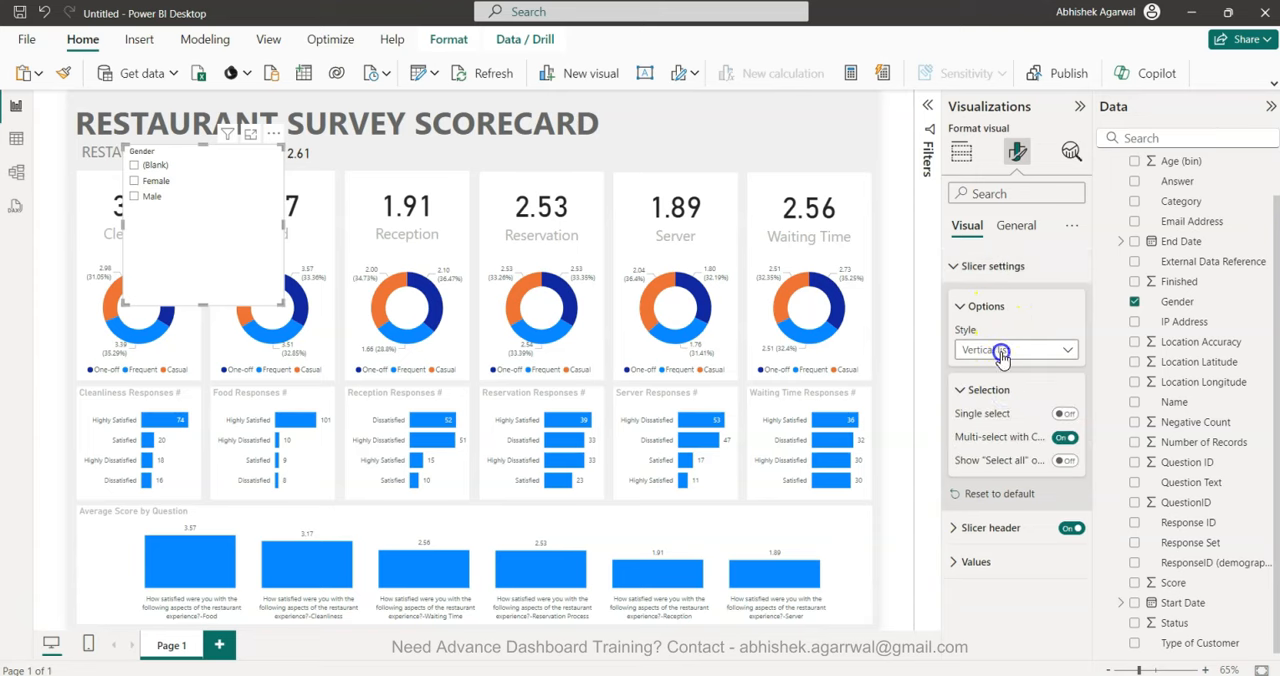
click(995, 388)
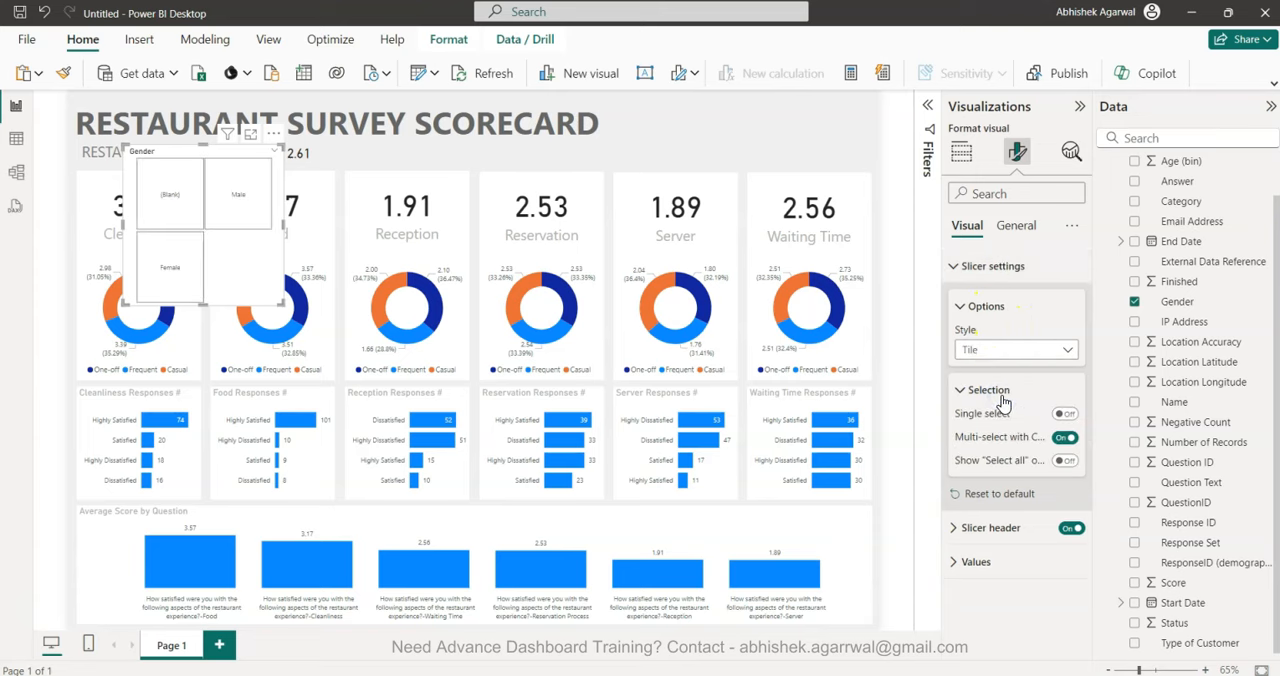
Filter the Gender slicer to Female and Male only, and fit it as a small strip at the right end of the report header.
click(928, 115)
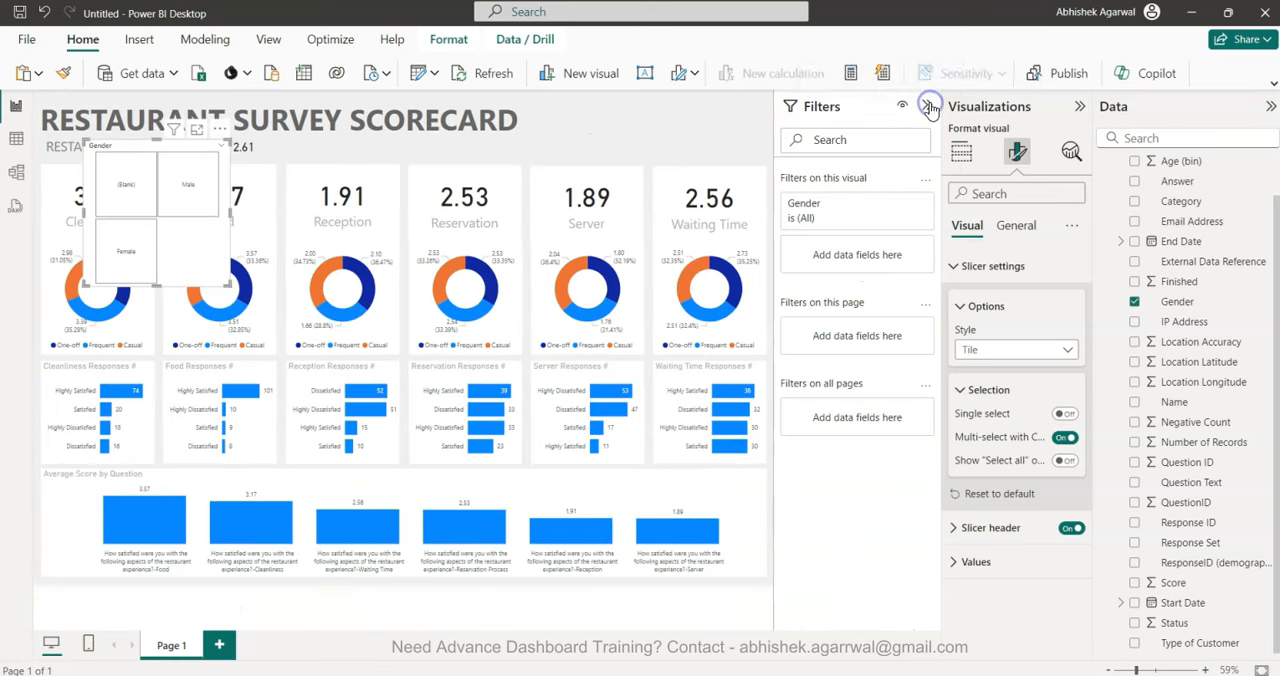
click(845, 212)
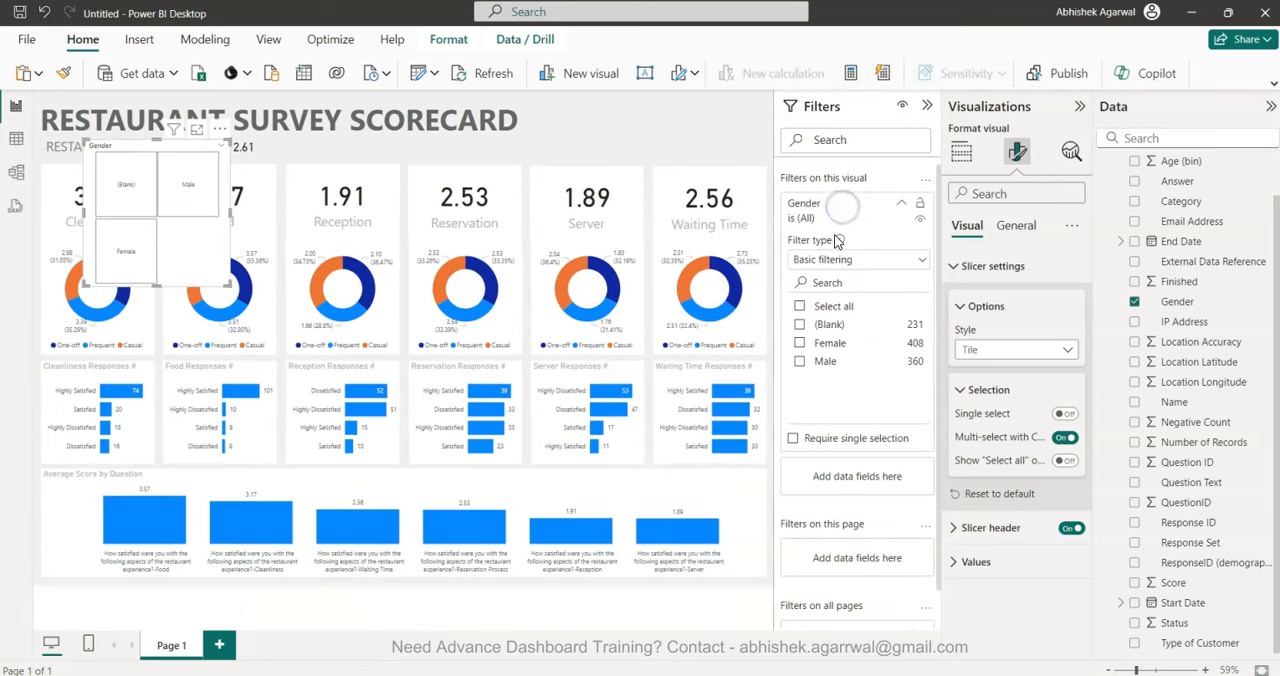
click(799, 326)
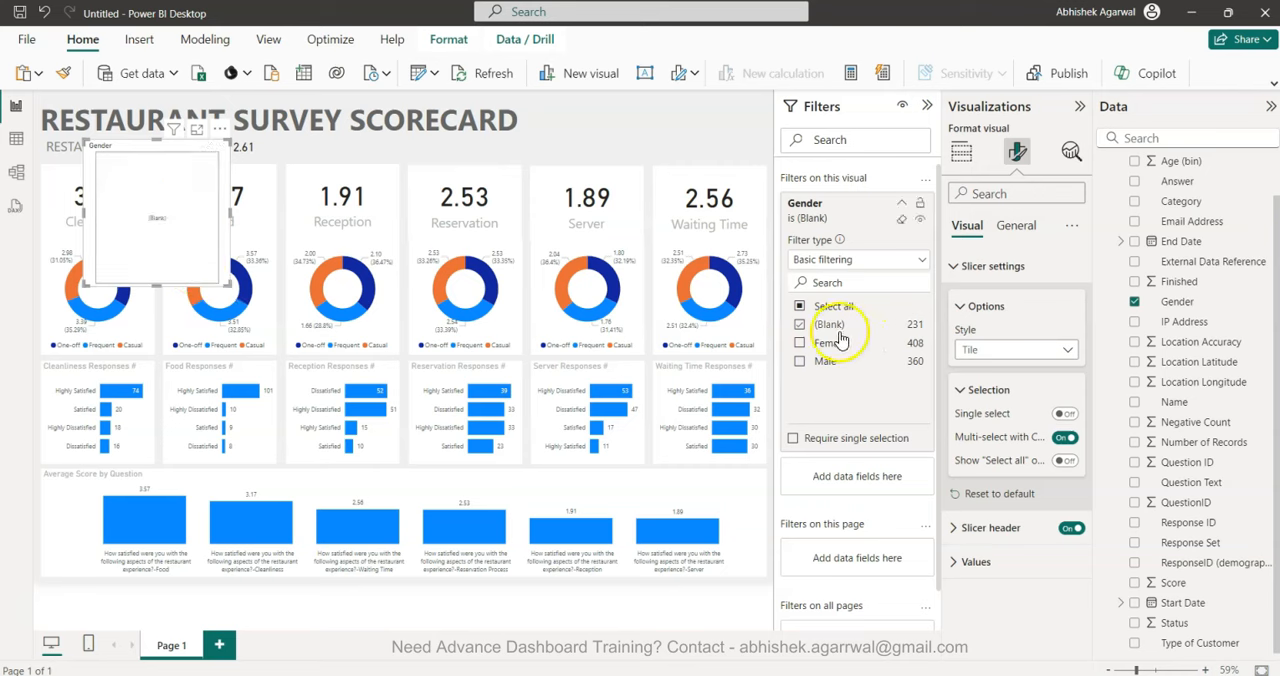
click(799, 325)
click(799, 343)
click(799, 361)
drag(167, 292, 737, 112)
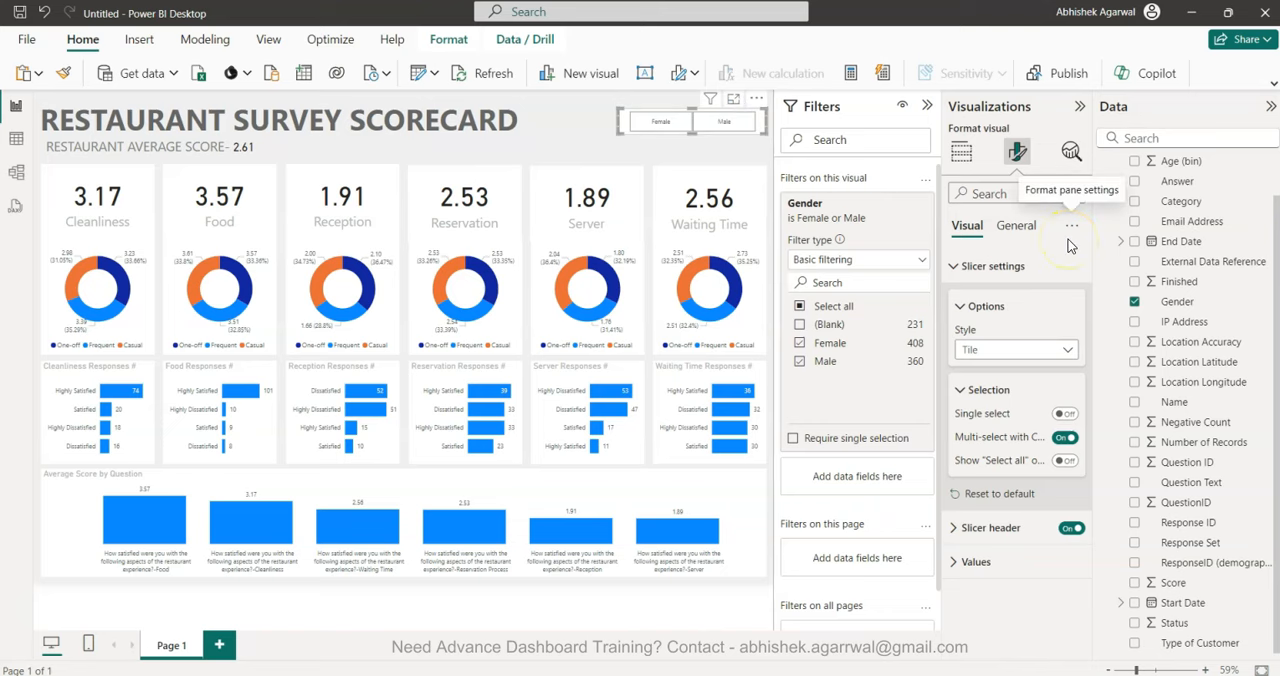
Set the border color in the Gender slicer's header settings to light grey.
click(998, 533)
scroll(996, 530, down, 3)
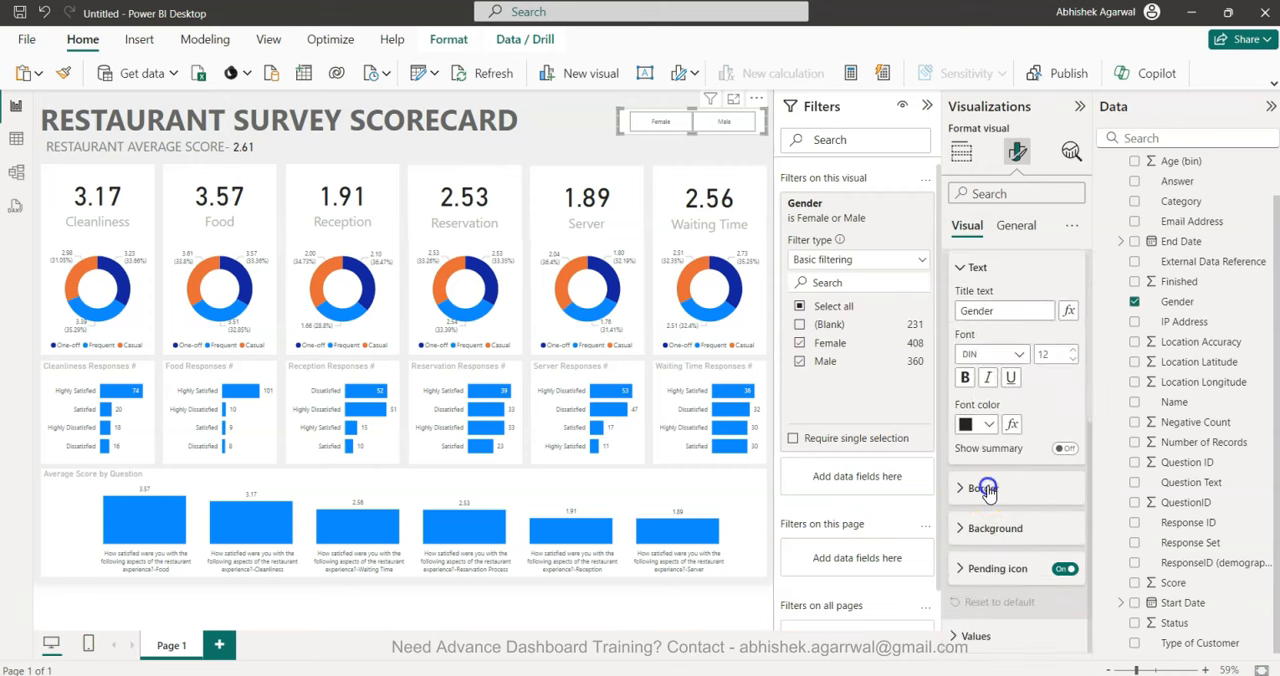
click(984, 488)
scroll(986, 628, down, 2)
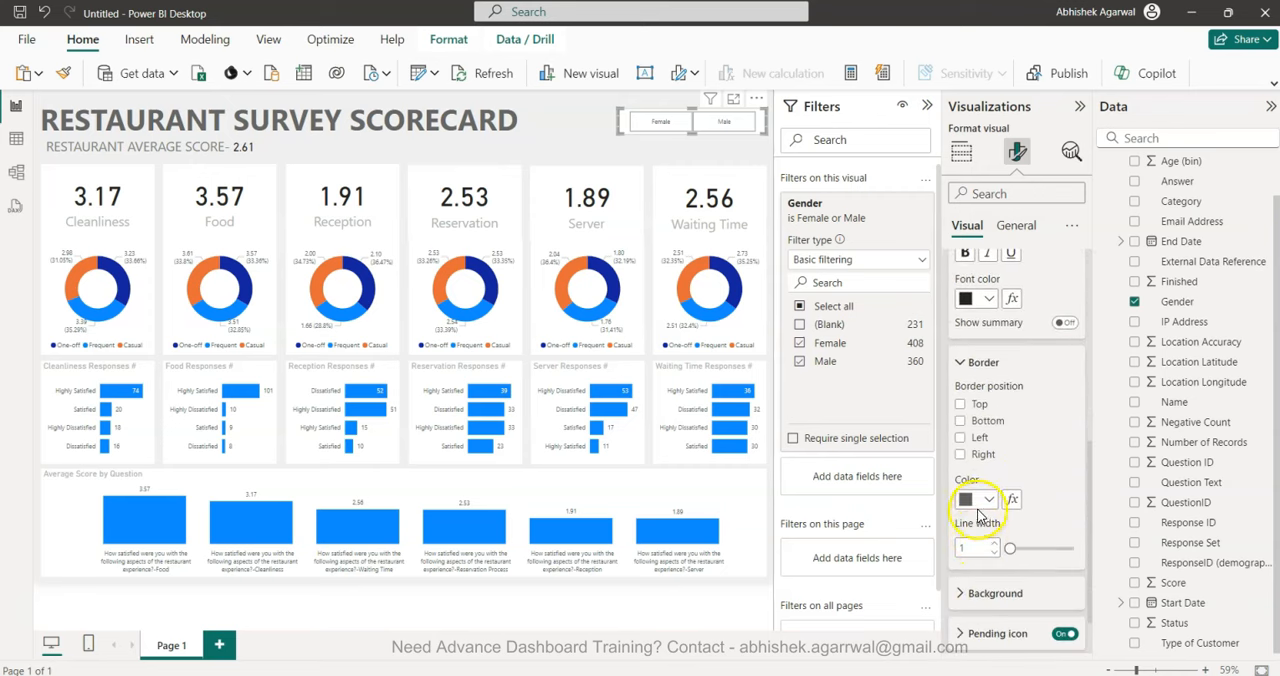
click(978, 510)
click(978, 278)
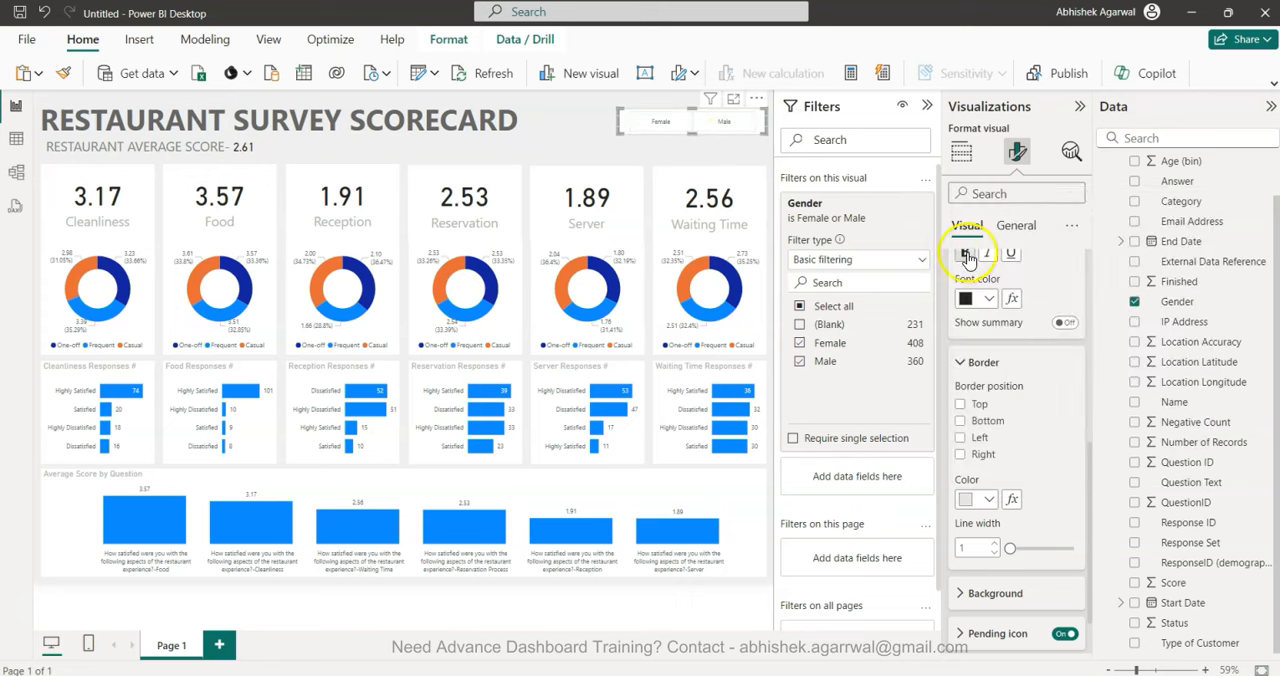
Turn off the Gender slicer's background effect.
click(1030, 226)
click(1010, 330)
click(1063, 376)
click(1063, 376)
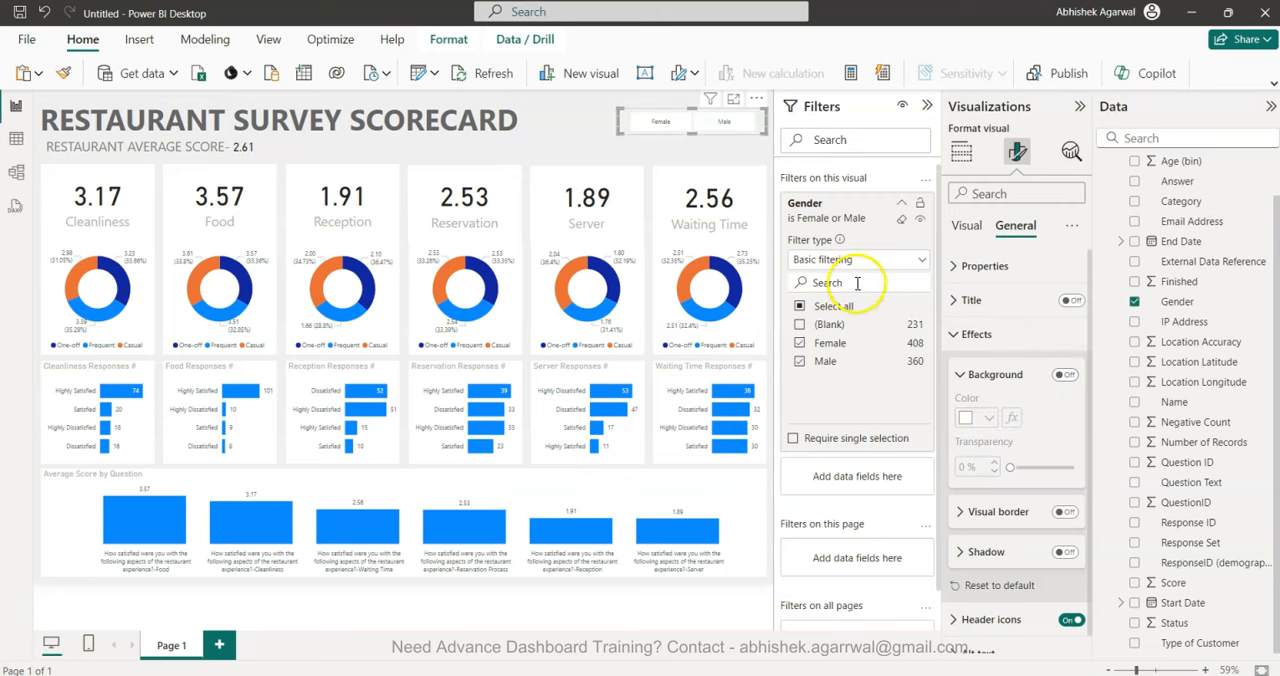
Collapse the Filters, Visualizations and Data panes and deselect the slicer.
click(926, 106)
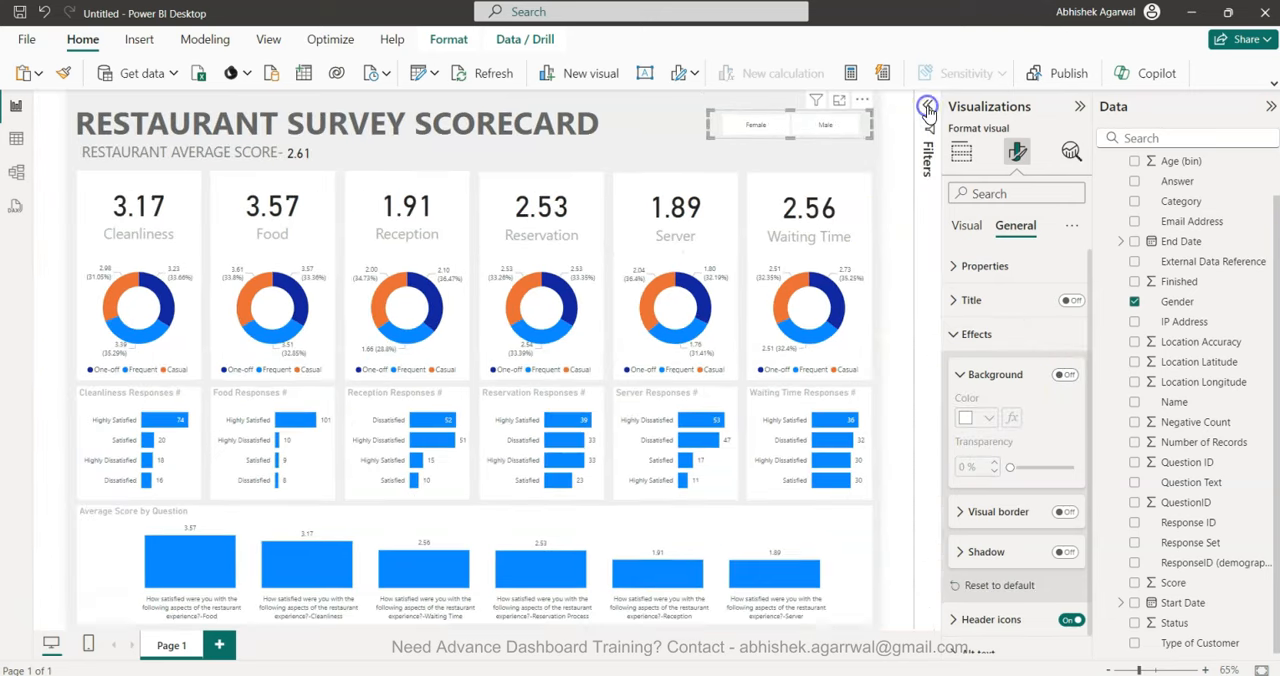
click(1080, 106)
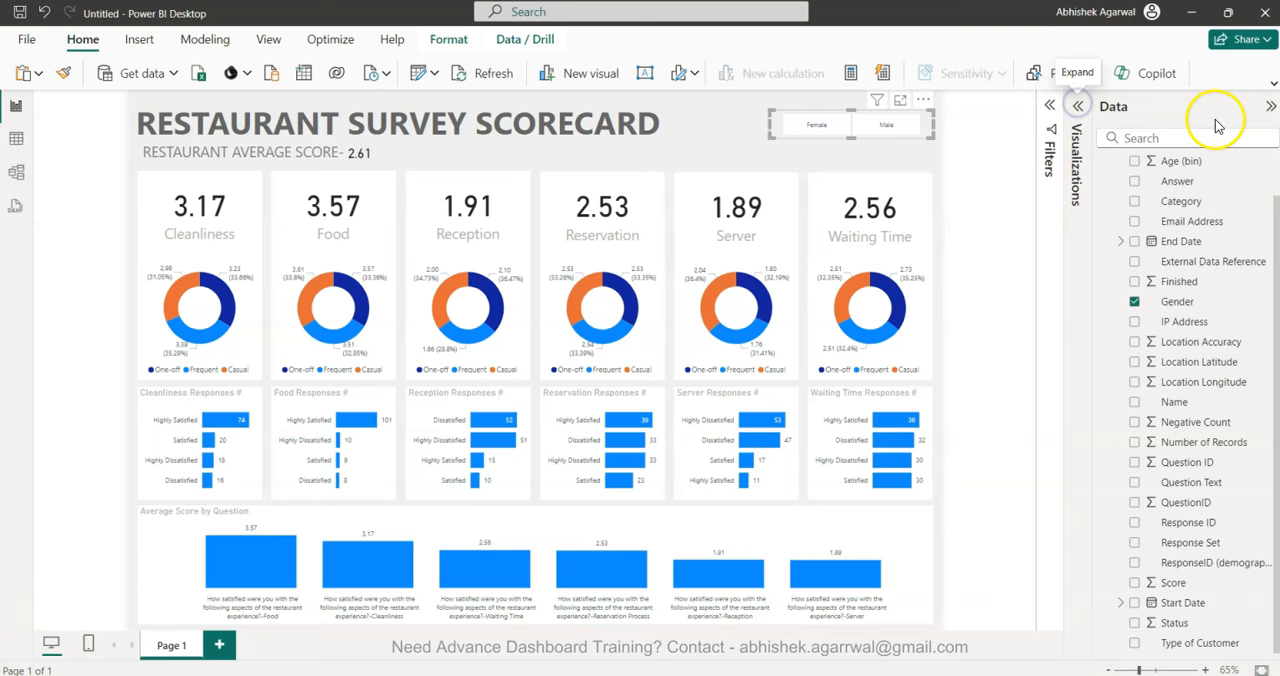
click(1270, 106)
click(1126, 274)
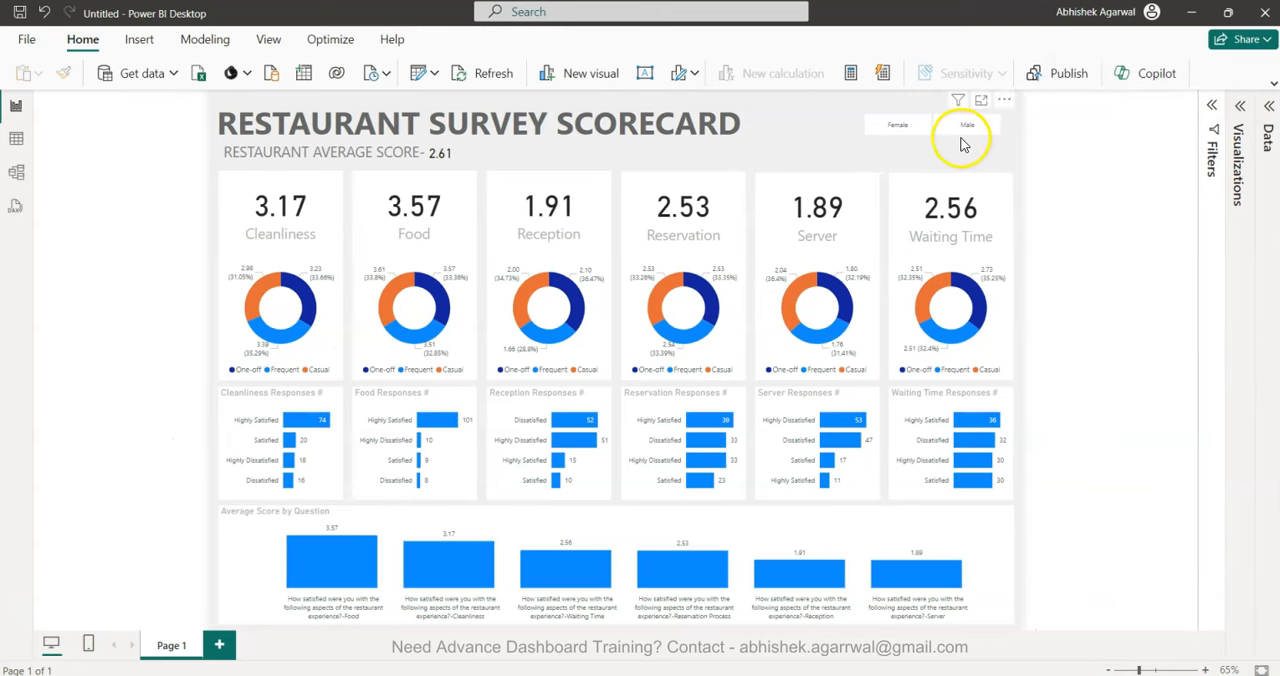
Test the Gender slicer by filtering the dashboard to Female and Male in turn, and clear the selection.
click(897, 128)
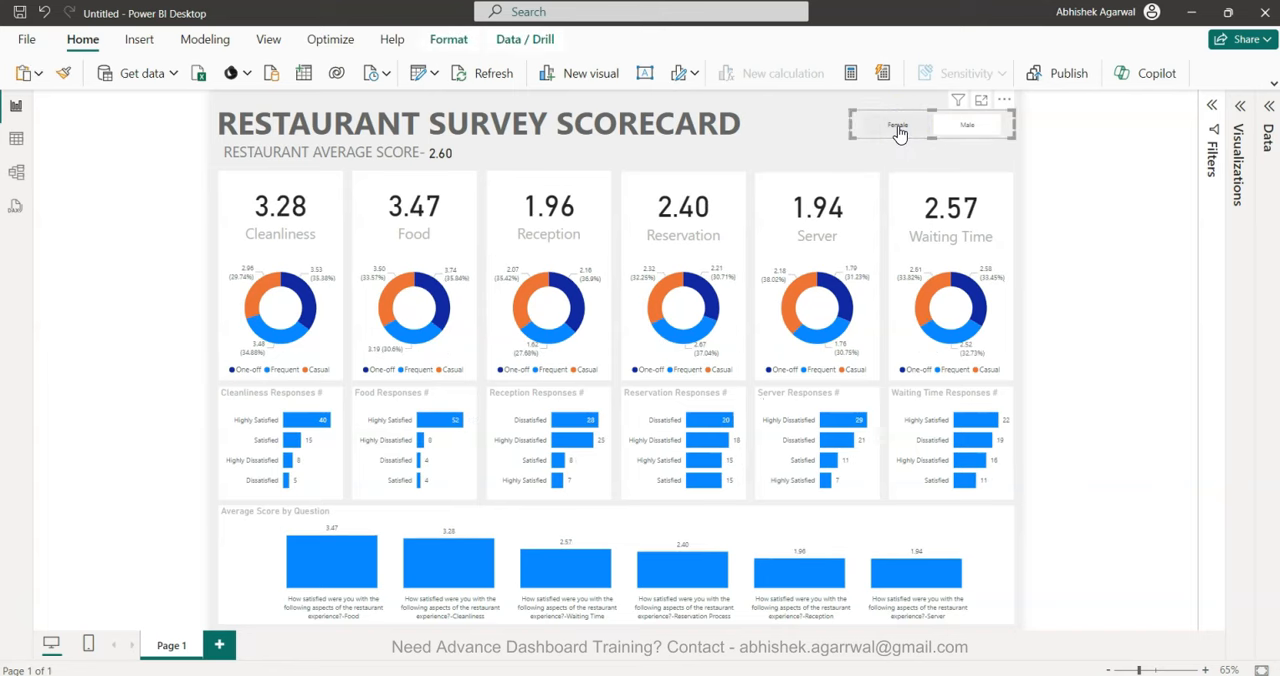
click(968, 128)
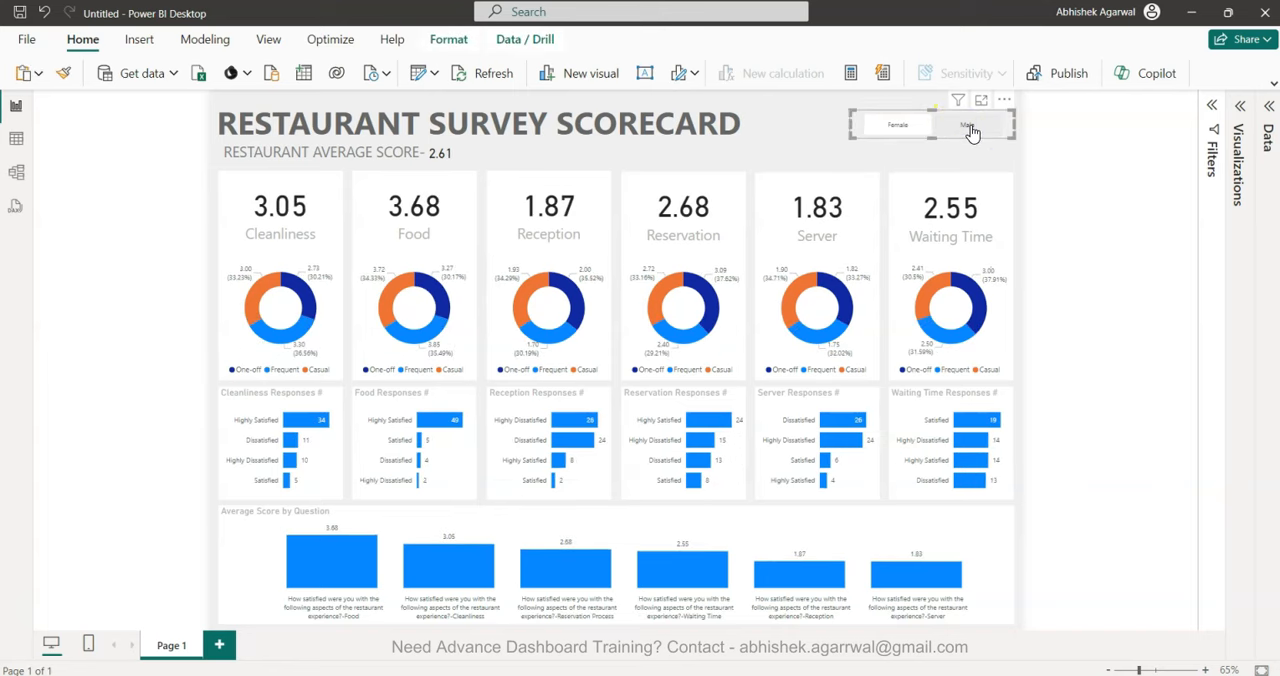
click(897, 130)
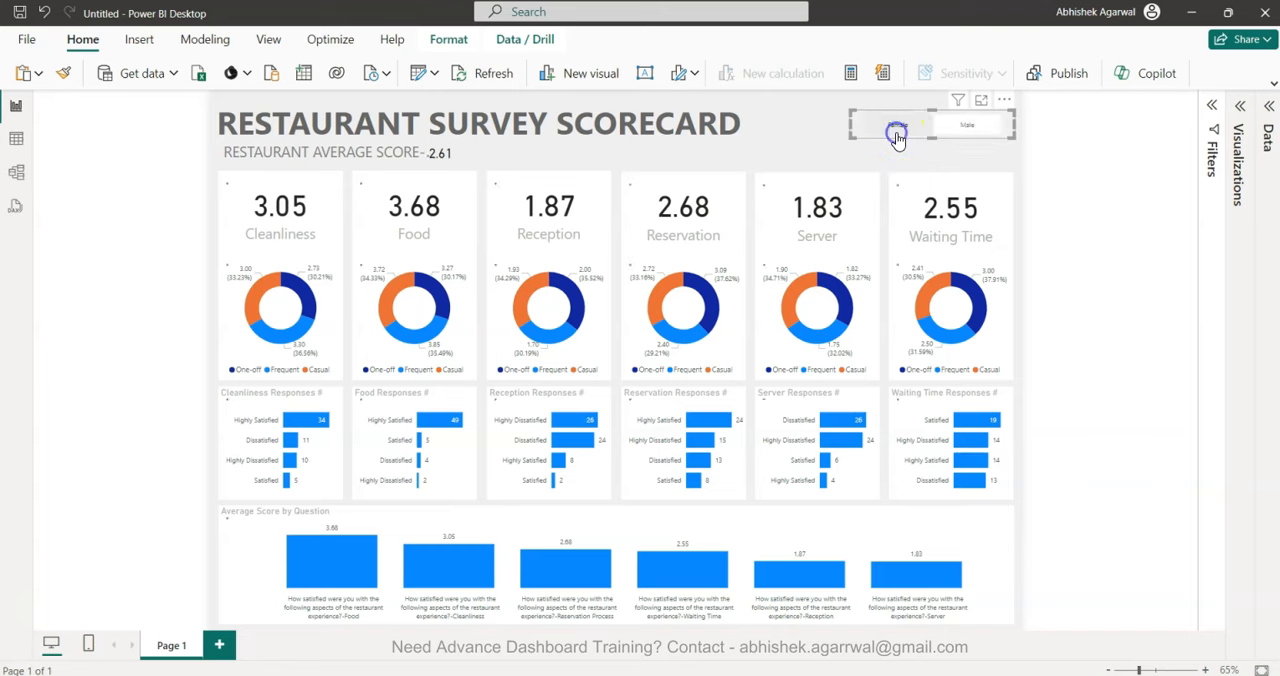
click(897, 137)
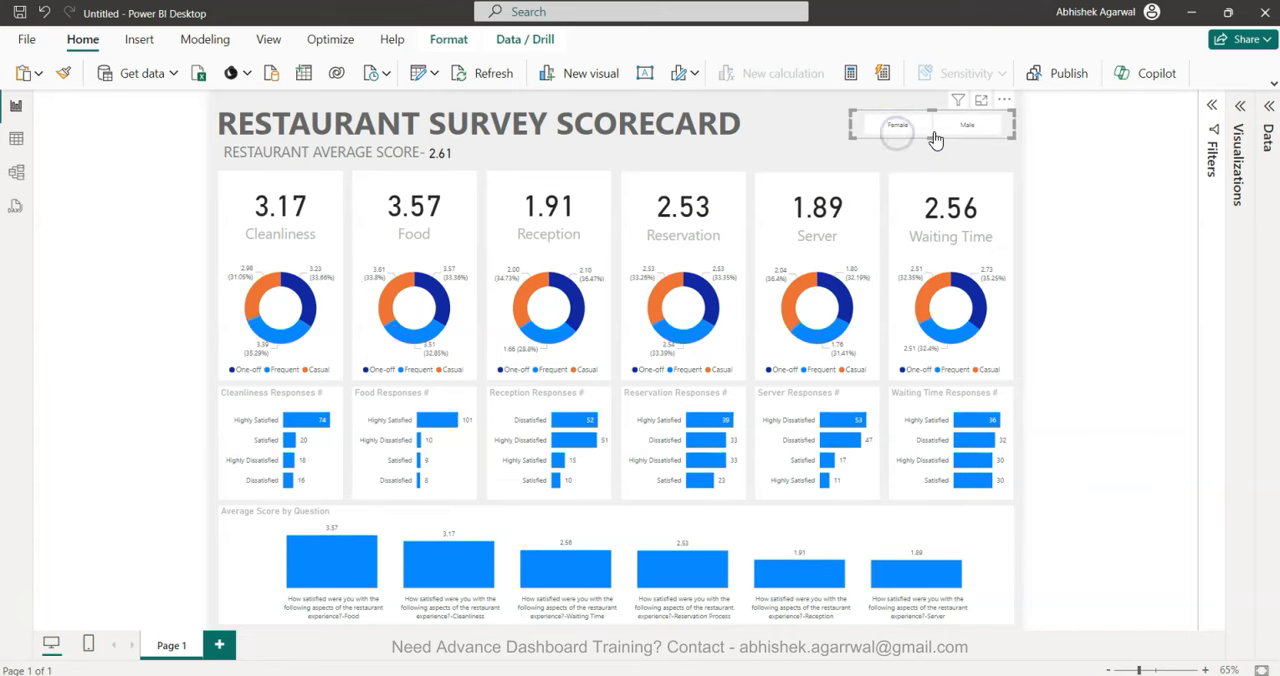
click(1072, 258)
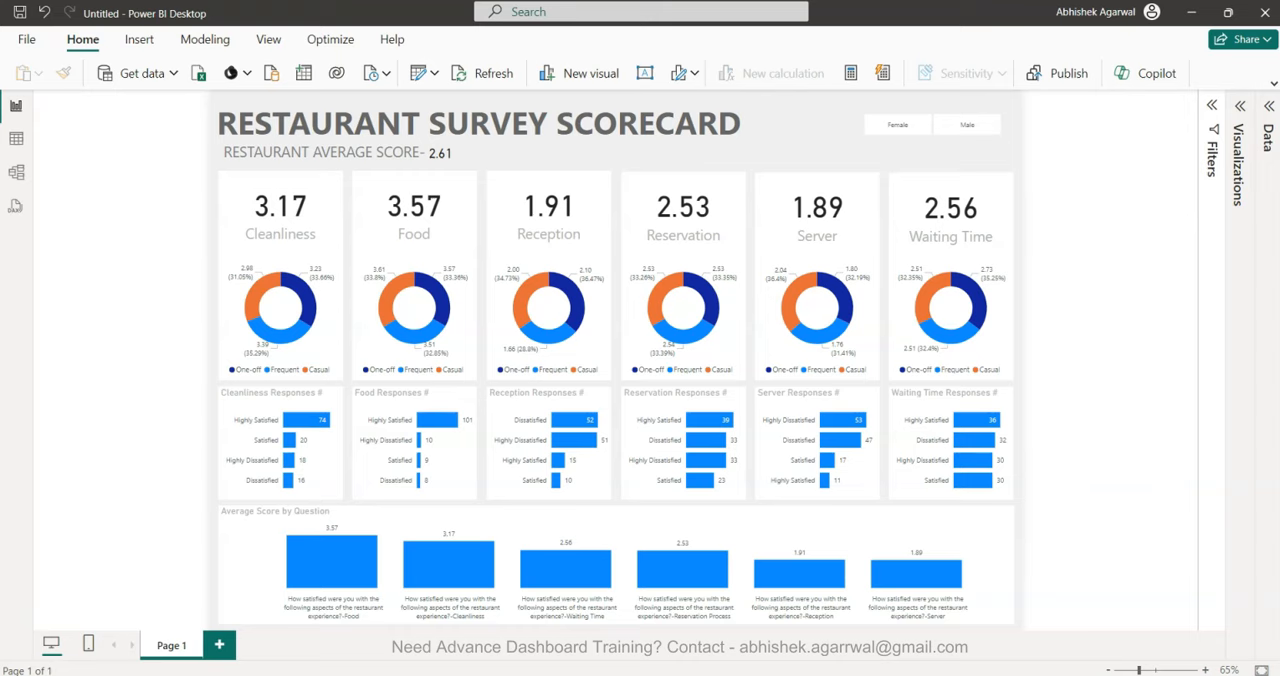
Bring up the Restaurant Analysis Dashboard report window to compare its colors, and return to the untitled report.
drag(1279, 310, 459, 341)
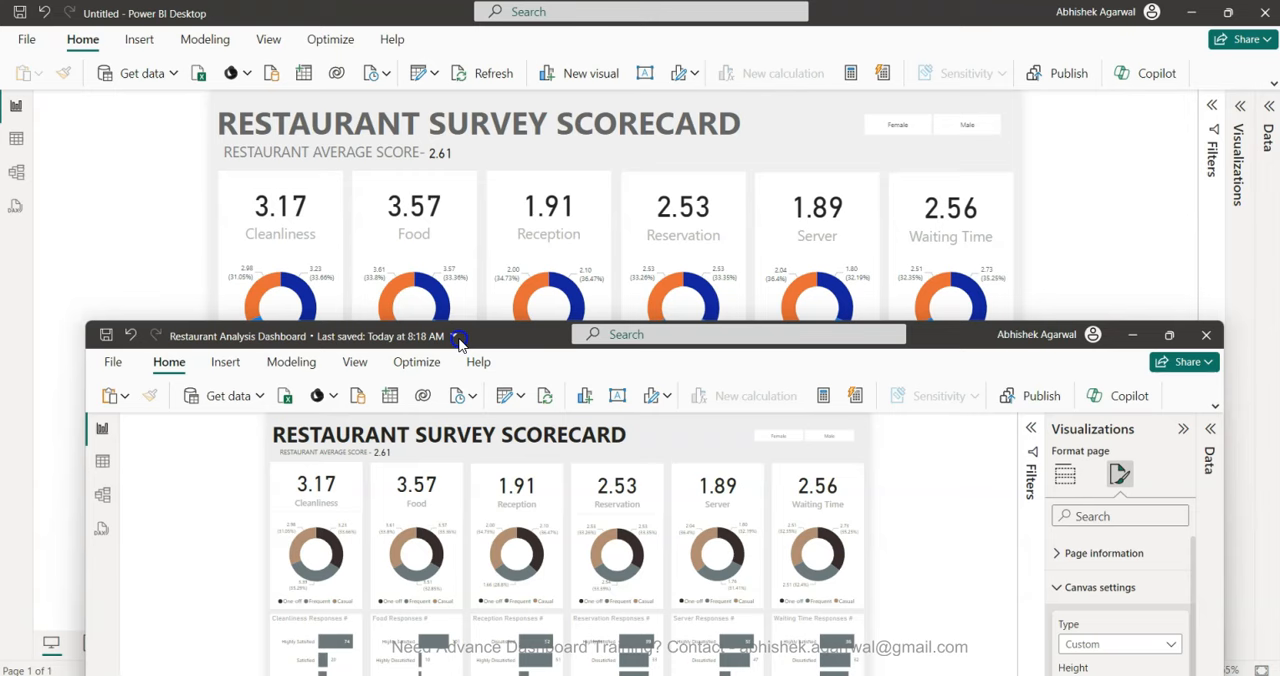
click(520, 305)
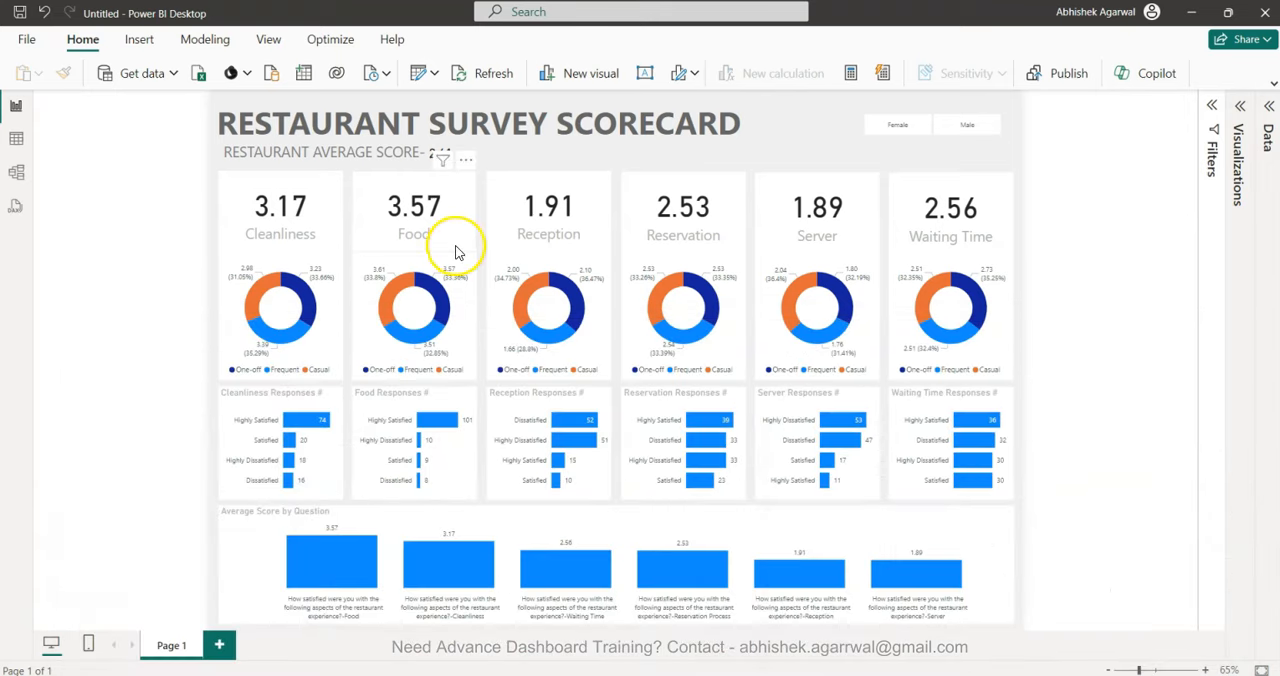
Expand the theme gallery and apply the Accessible Default theme to the report.
click(268, 40)
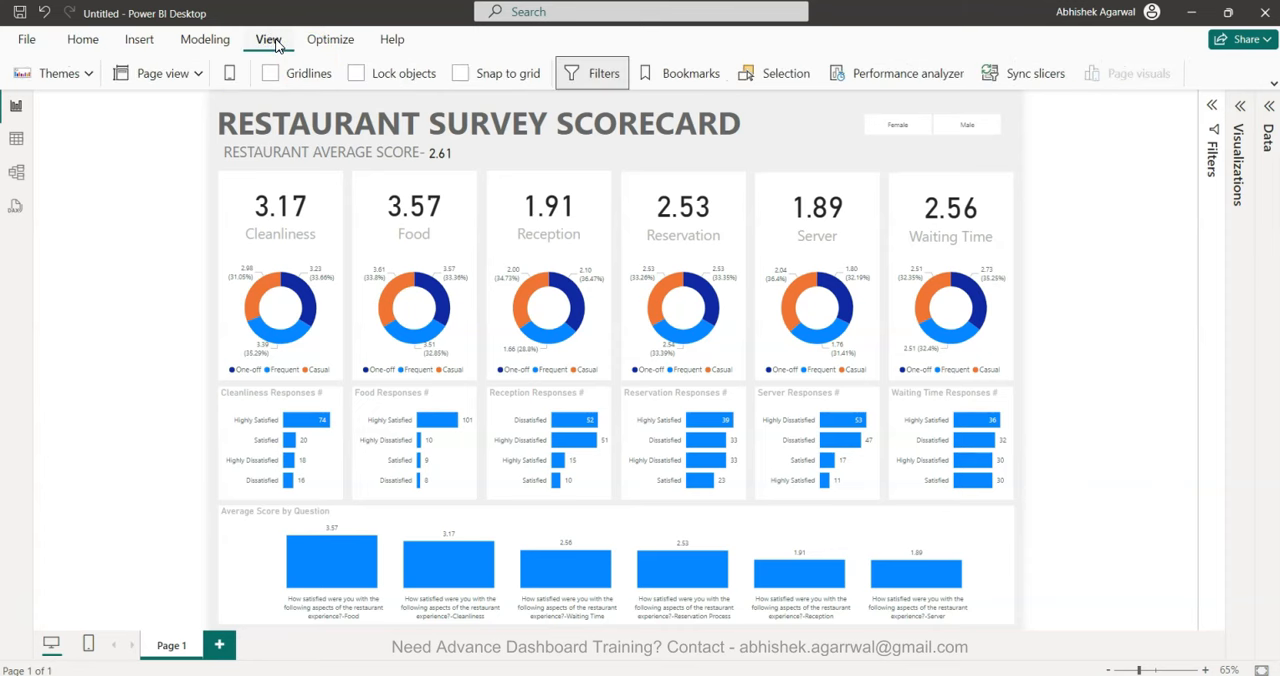
click(1271, 85)
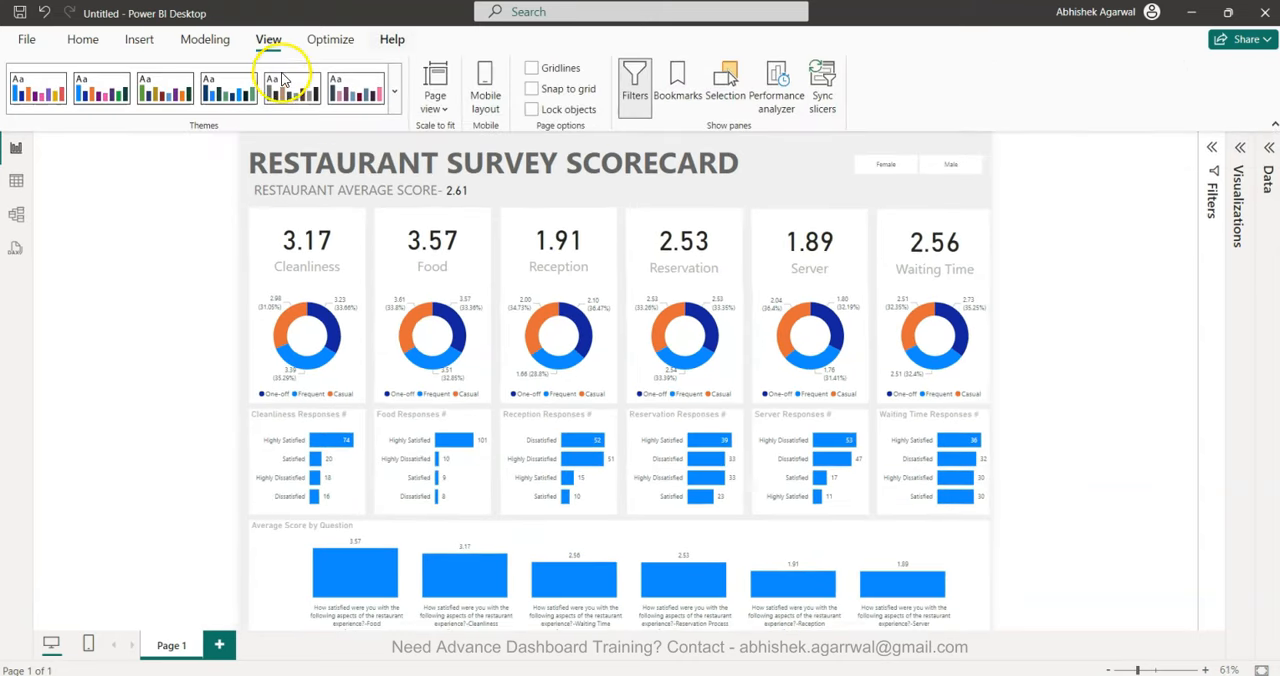
click(97, 98)
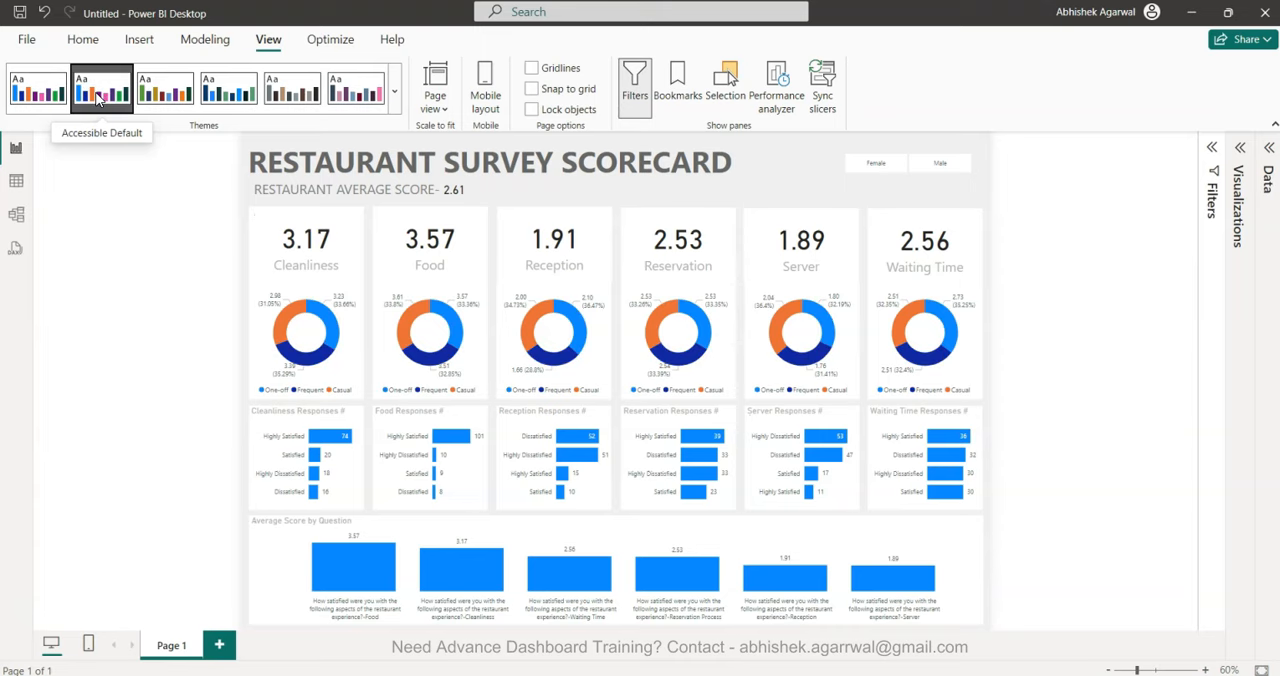
Try the Accessible City park theme on the report, followed by the navy-blue, gray-brown and purple-pink accessible themes in turn.
click(152, 100)
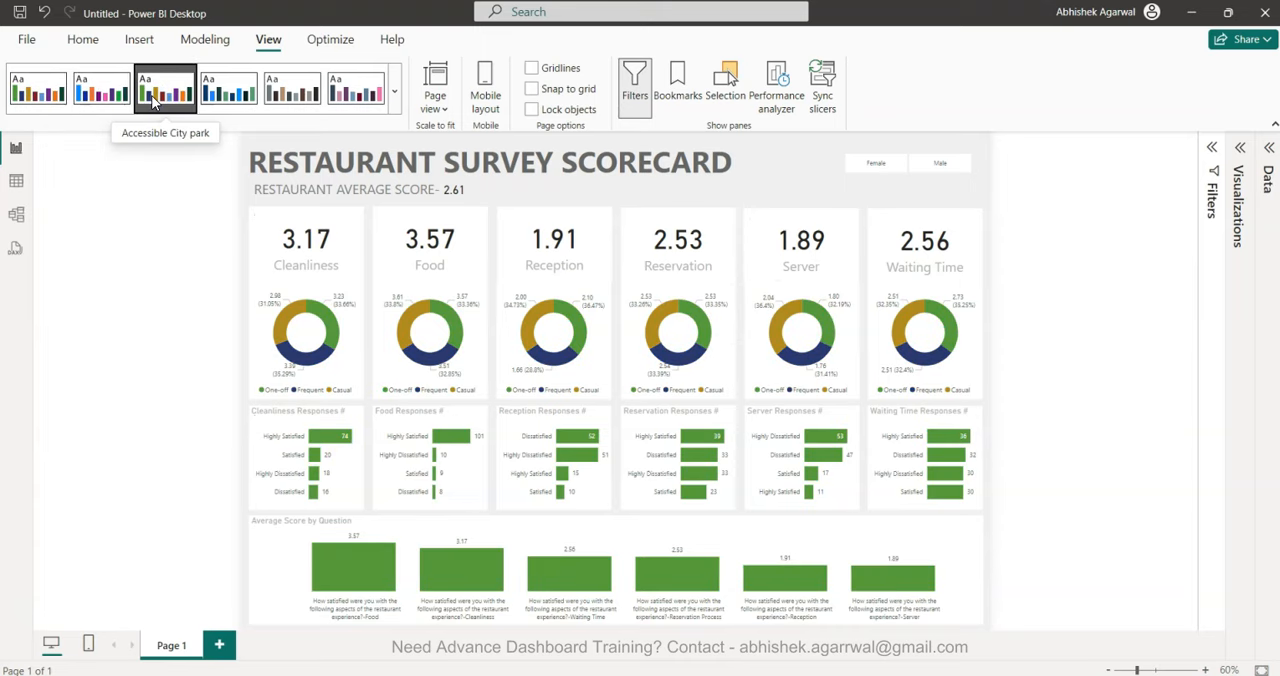
click(226, 106)
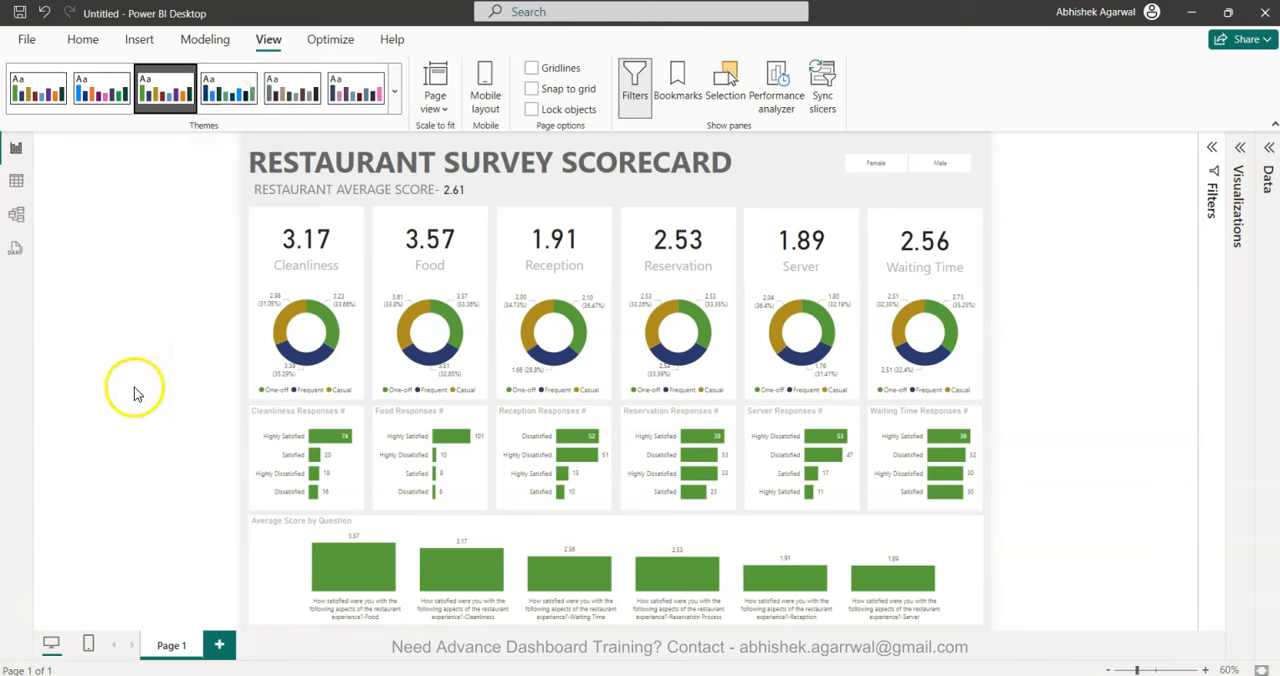
click(229, 98)
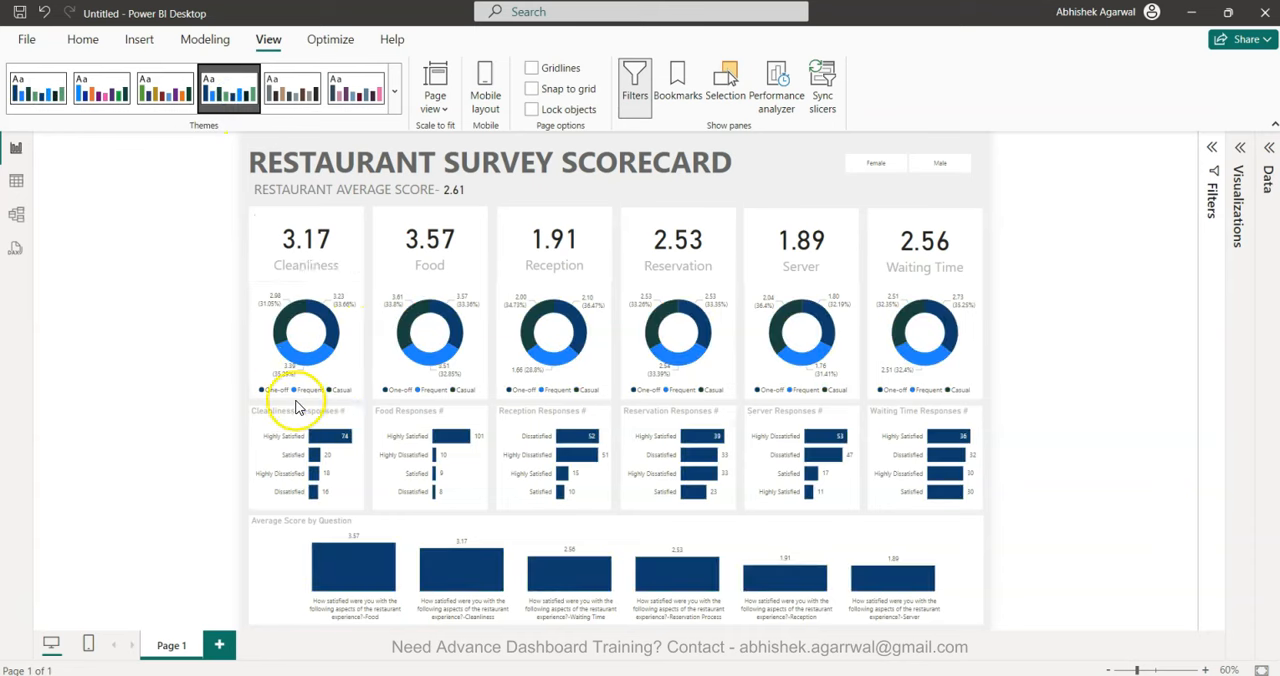
click(295, 112)
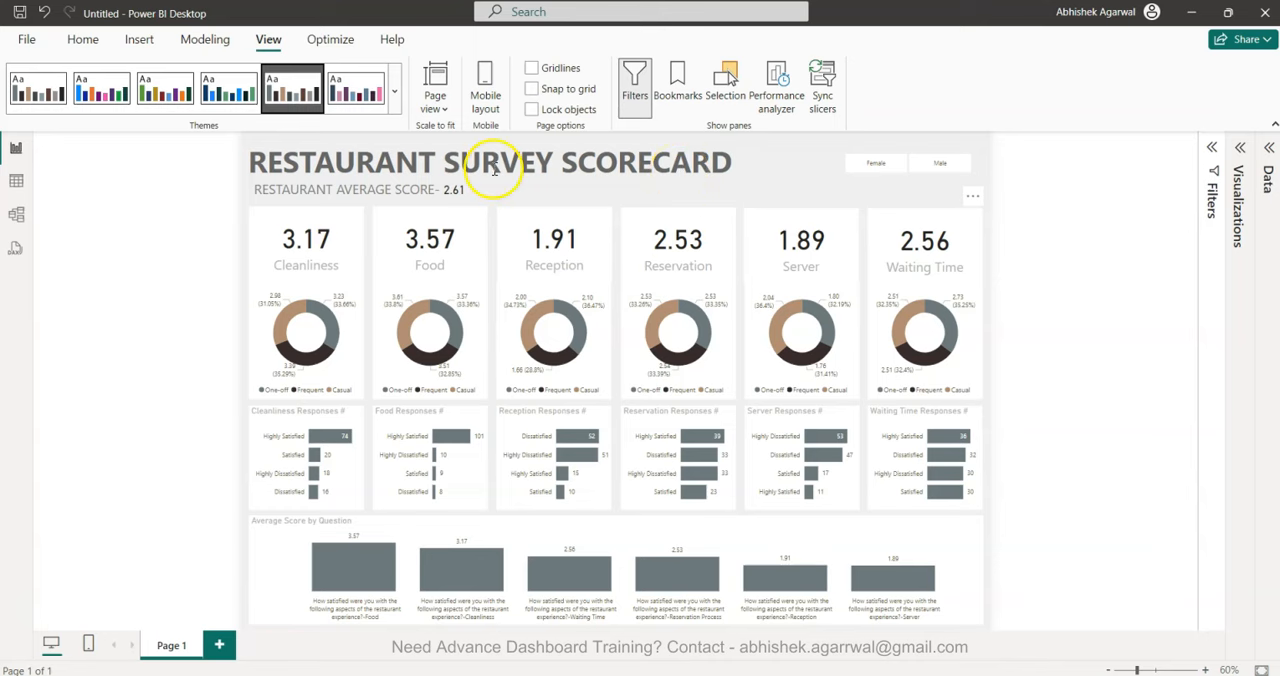
click(360, 94)
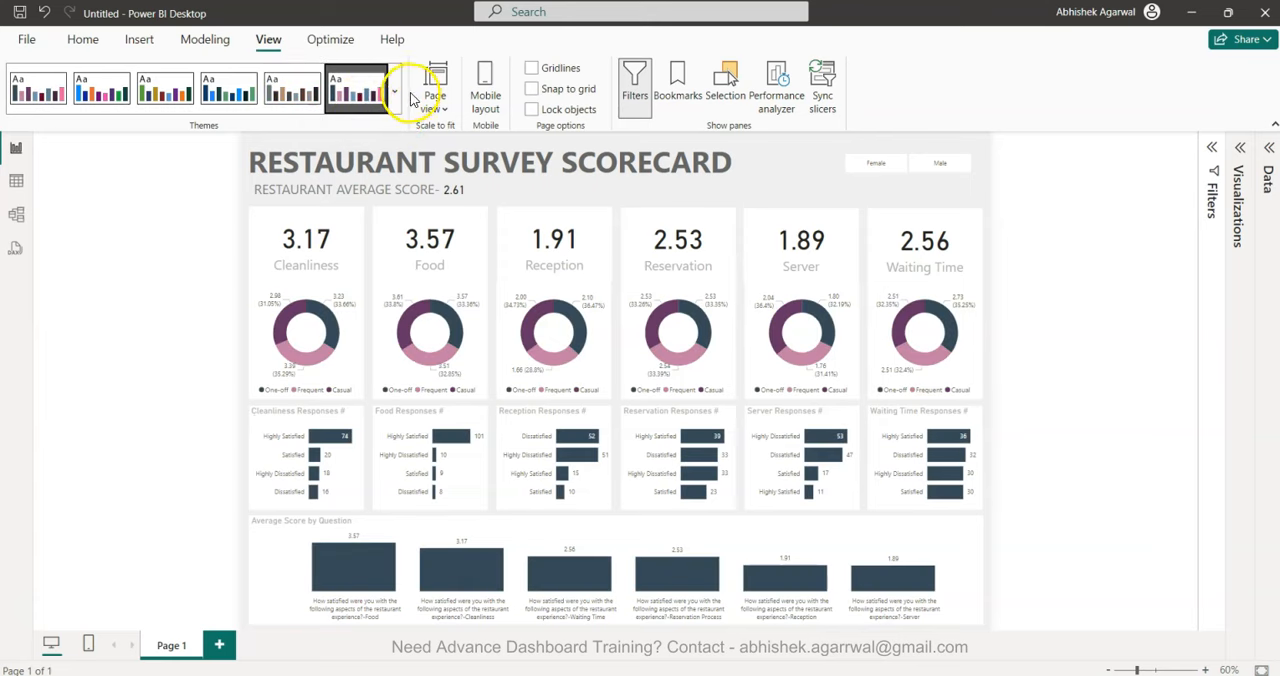
Apply the dark Innovate theme from the full set of Power BI themes to the report.
click(393, 92)
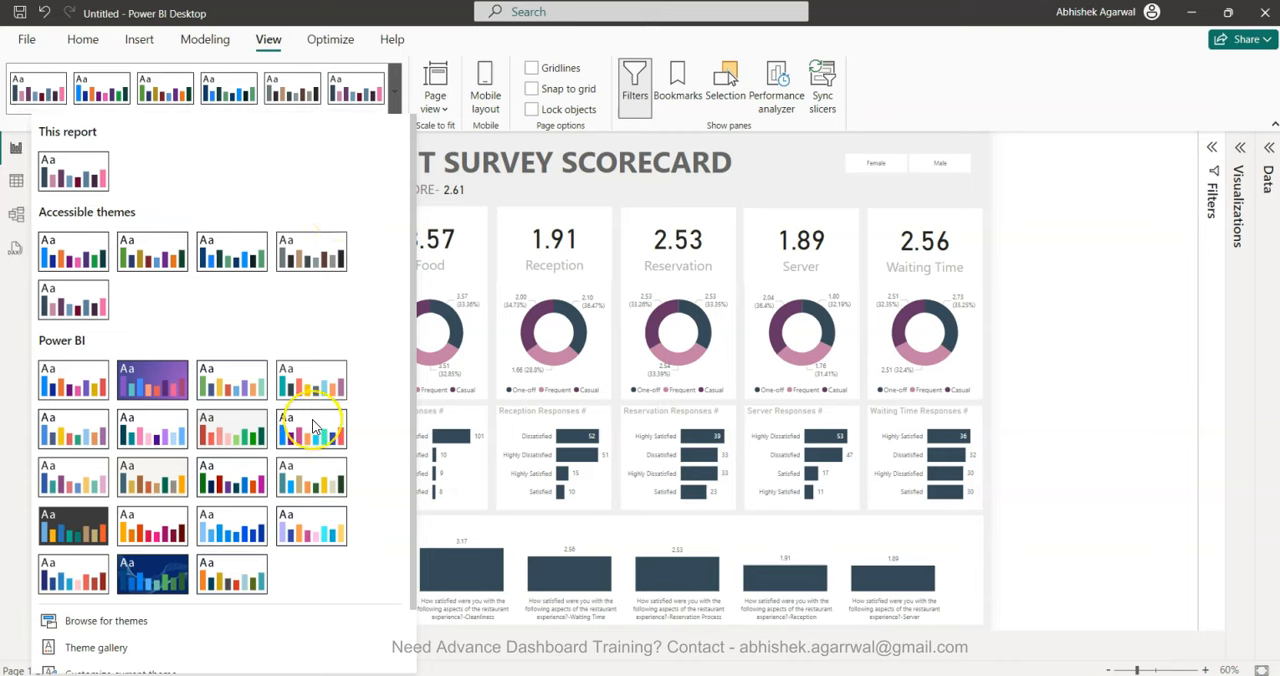
scroll(313, 425, down, 2)
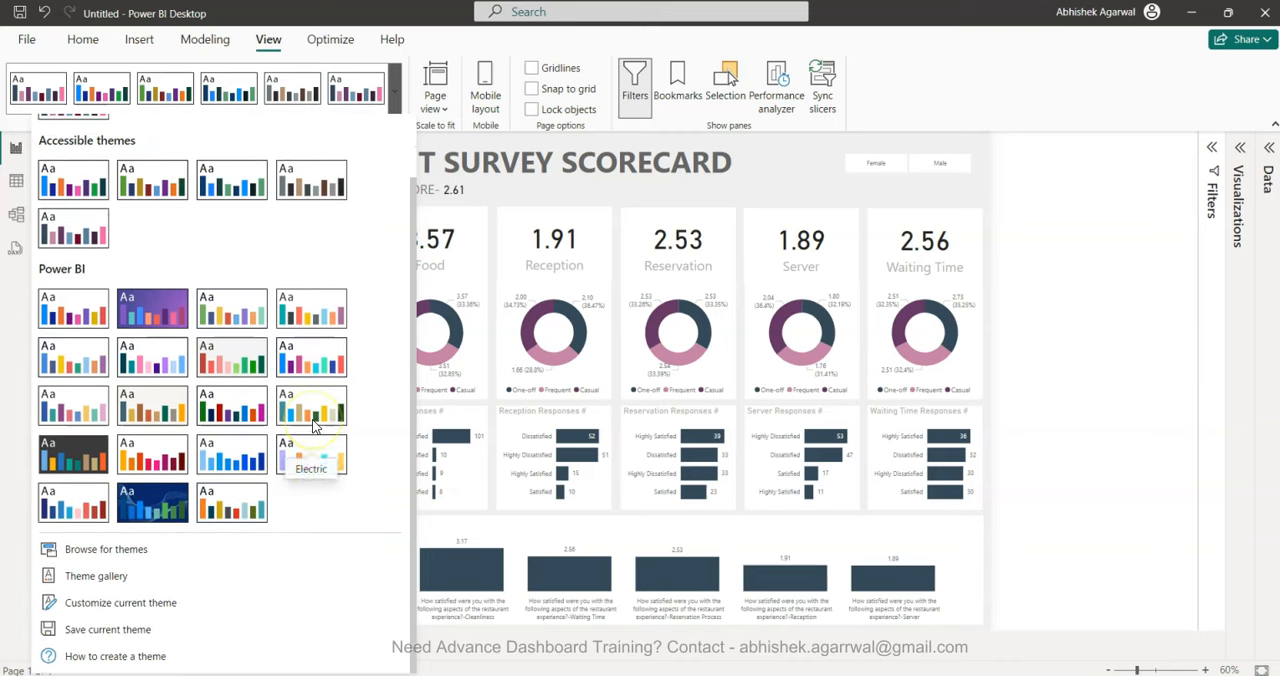
click(88, 463)
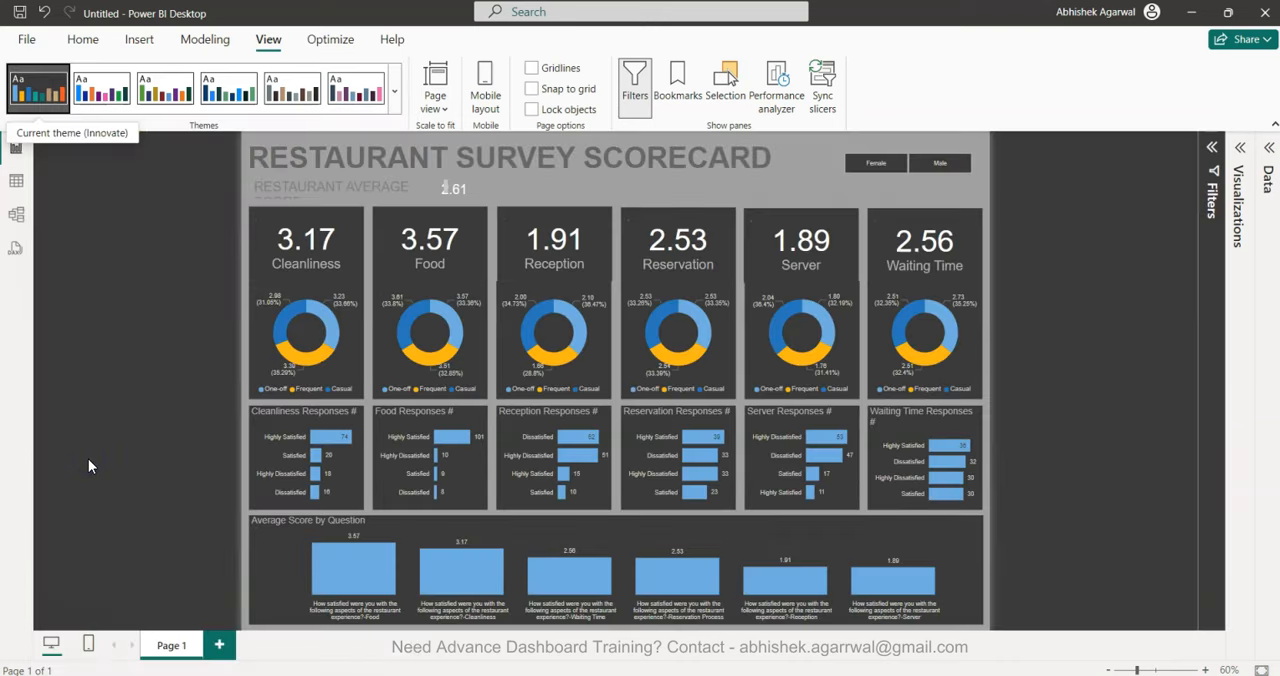